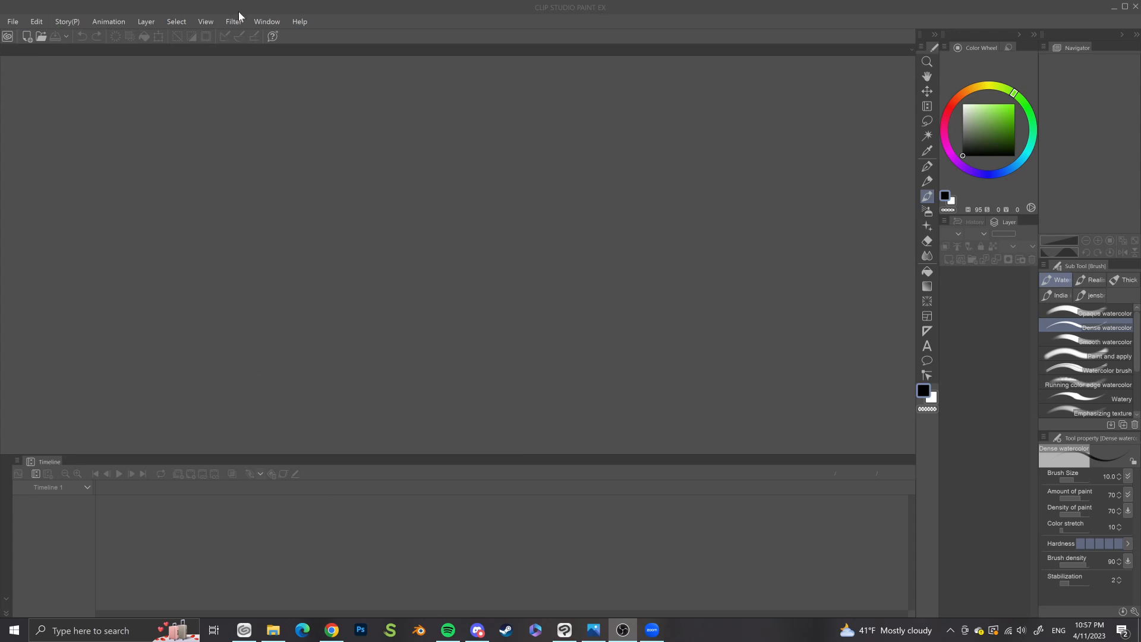
pyautogui.click(268, 22)
pyautogui.moveTo(275, 50)
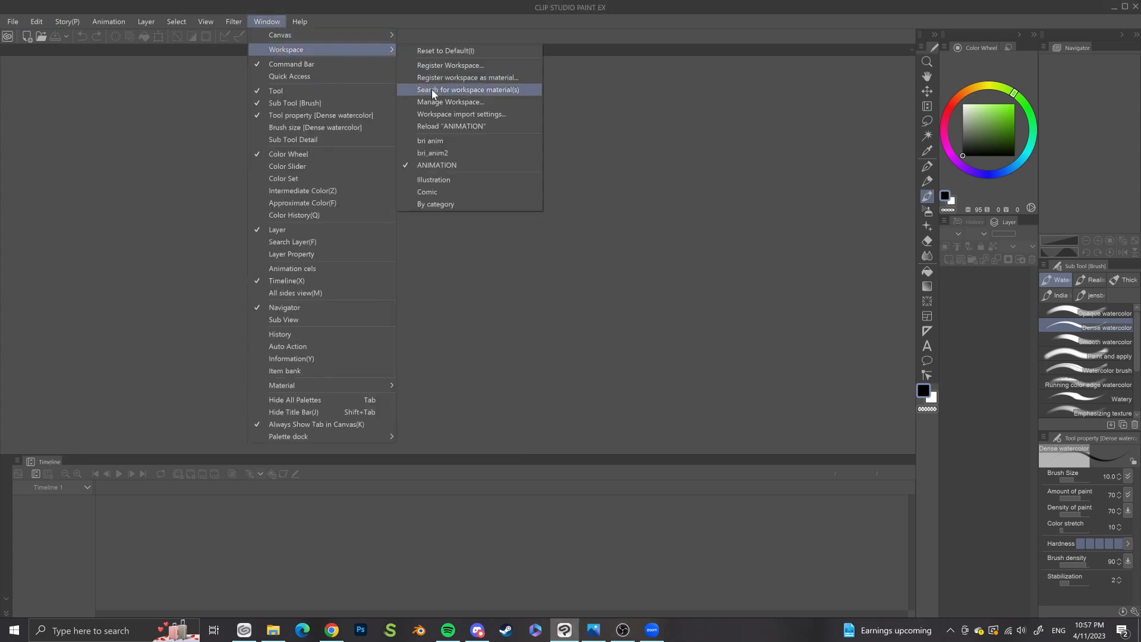
pyautogui.click(771, 333)
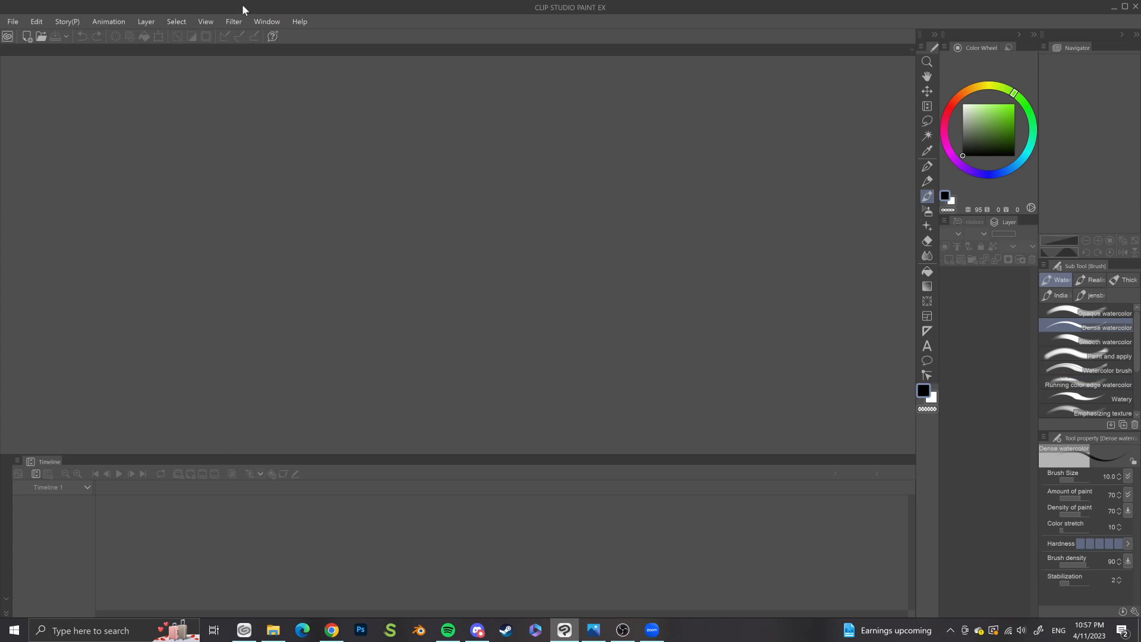
# Step: Switch to the saved workspace bri_anim2
pyautogui.click(265, 23)
pyautogui.moveTo(280, 51)
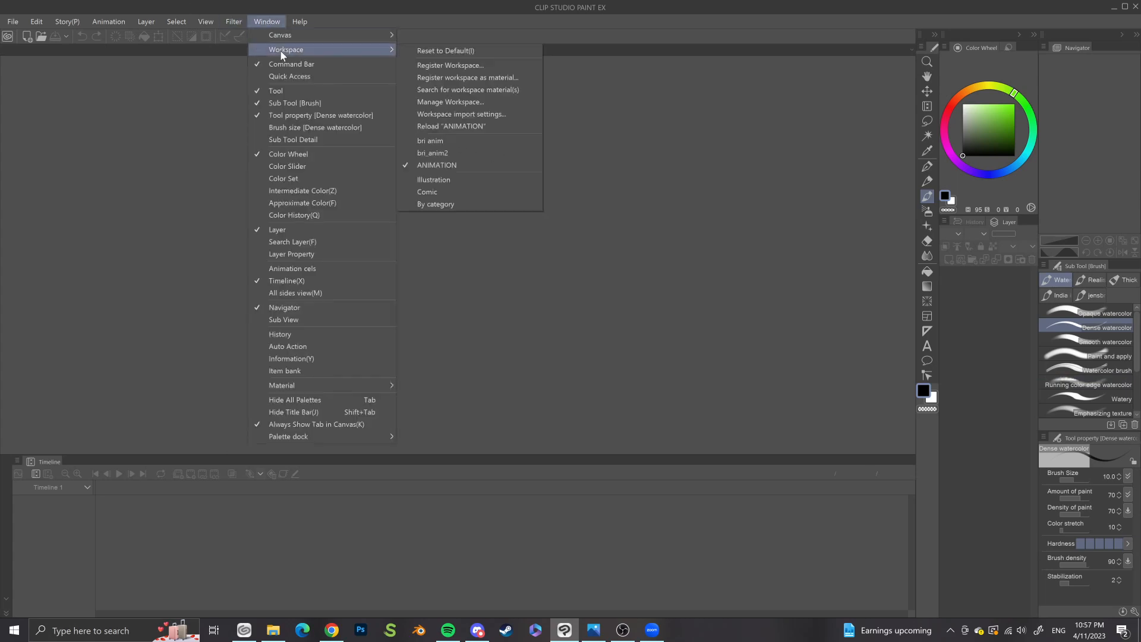
pyautogui.click(440, 150)
pyautogui.click(697, 223)
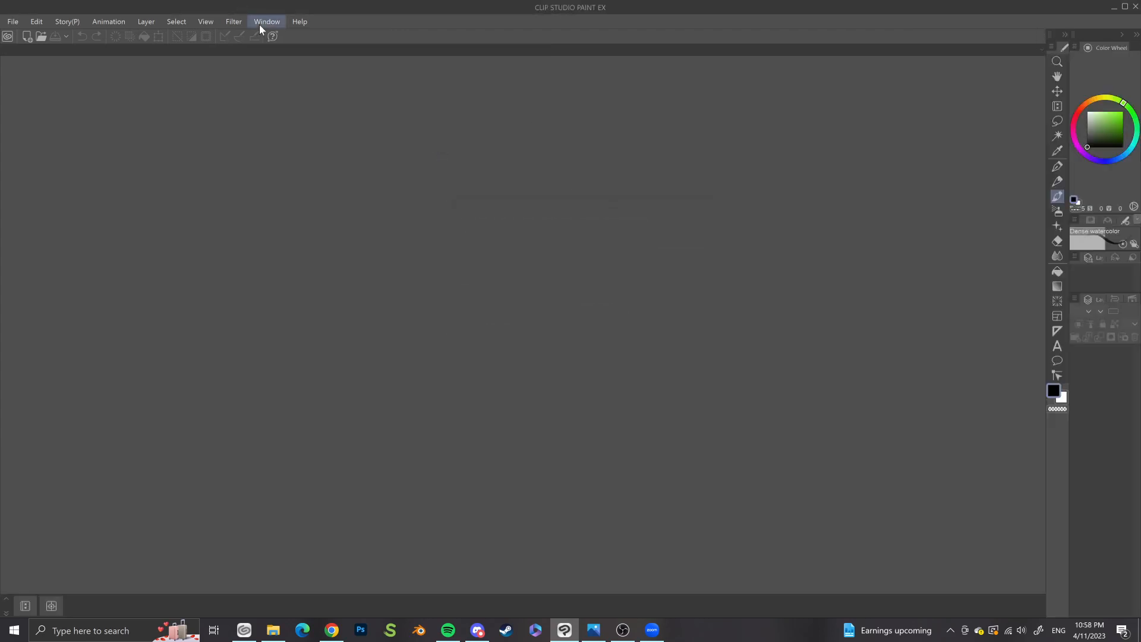
# Step: Reset the workspace to its default layout
pyautogui.click(259, 24)
pyautogui.moveTo(280, 51)
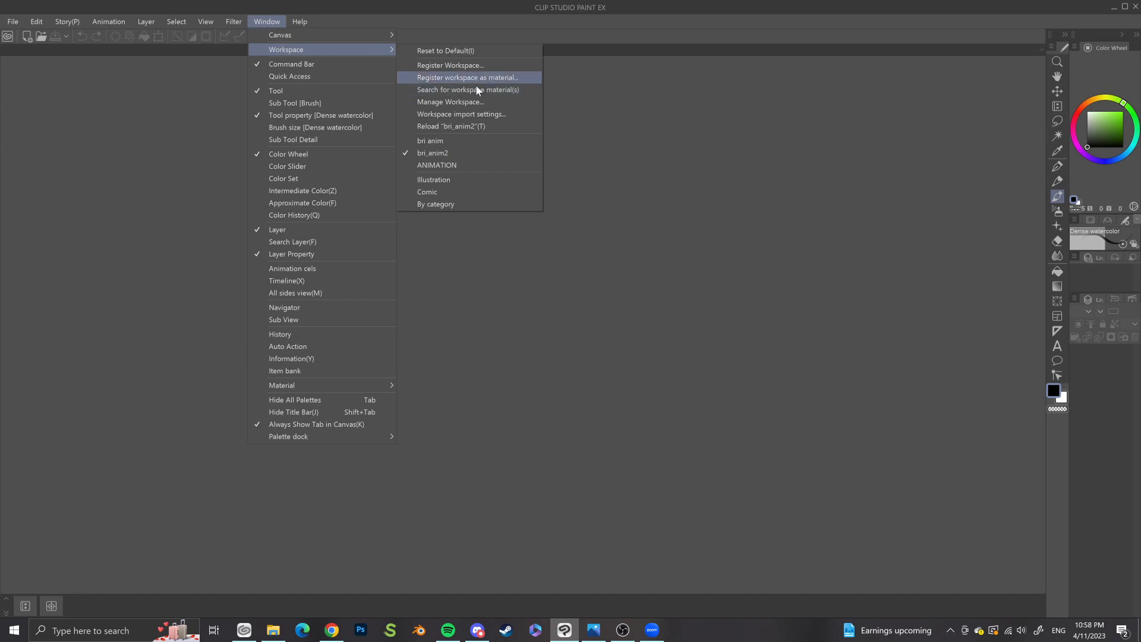
pyautogui.click(445, 52)
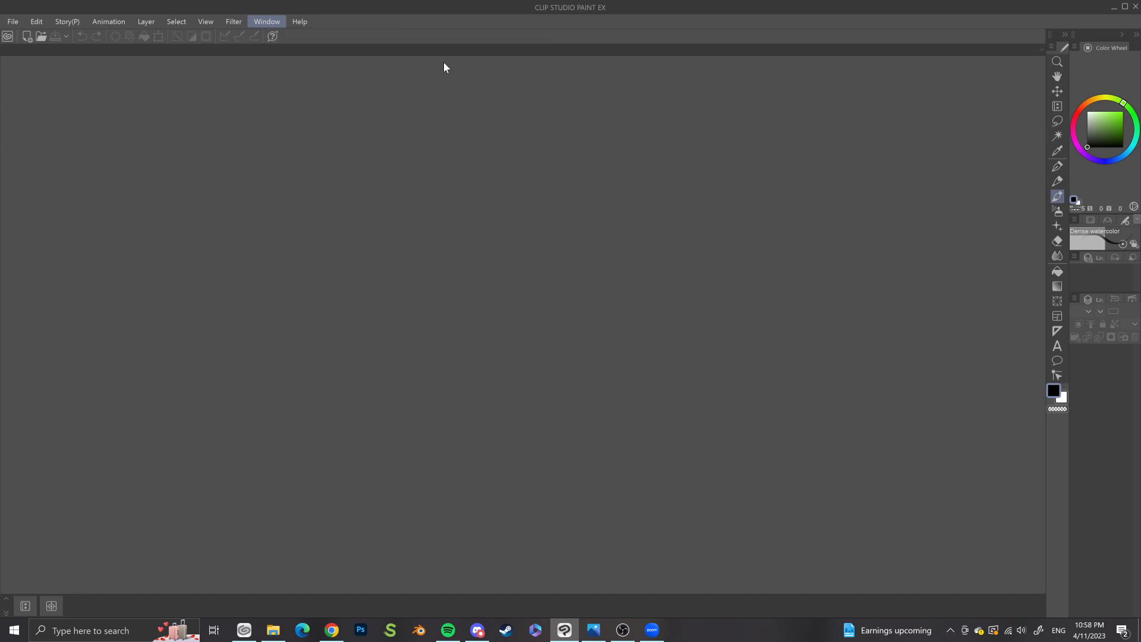
pyautogui.click(576, 238)
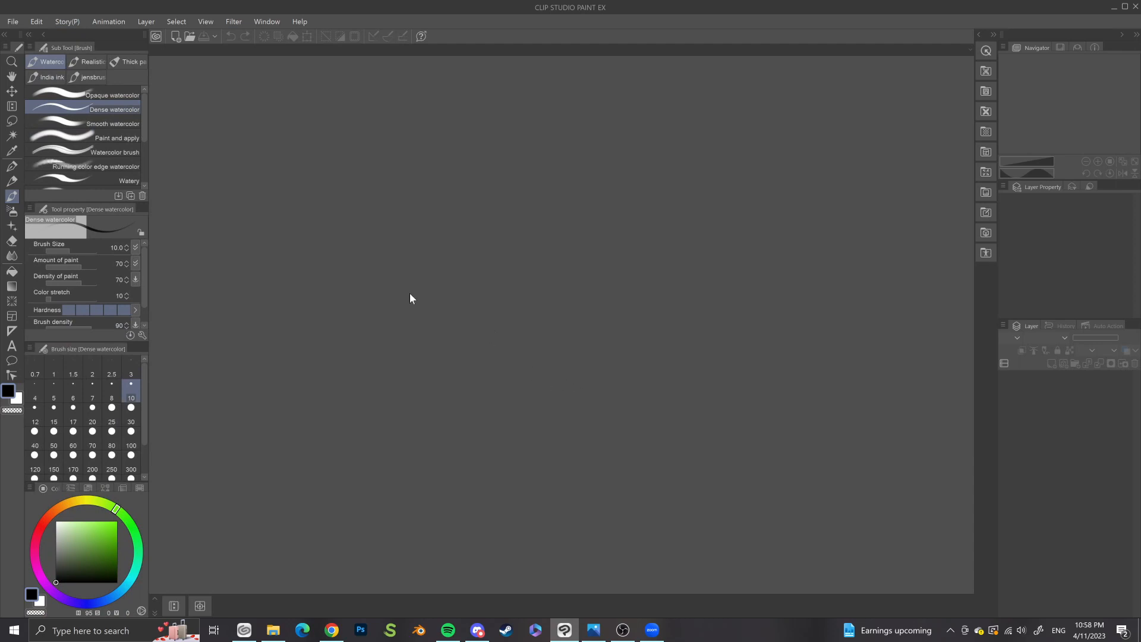
# Step: Start a new document and choose Animation as its use of work
pyautogui.click(11, 22)
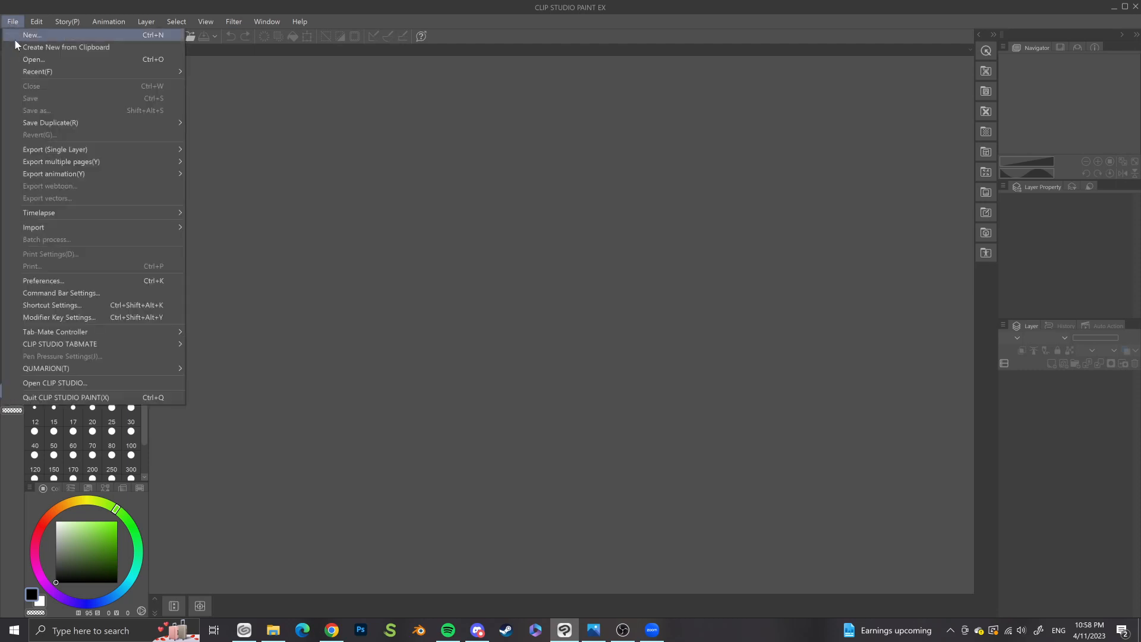
pyautogui.click(15, 38)
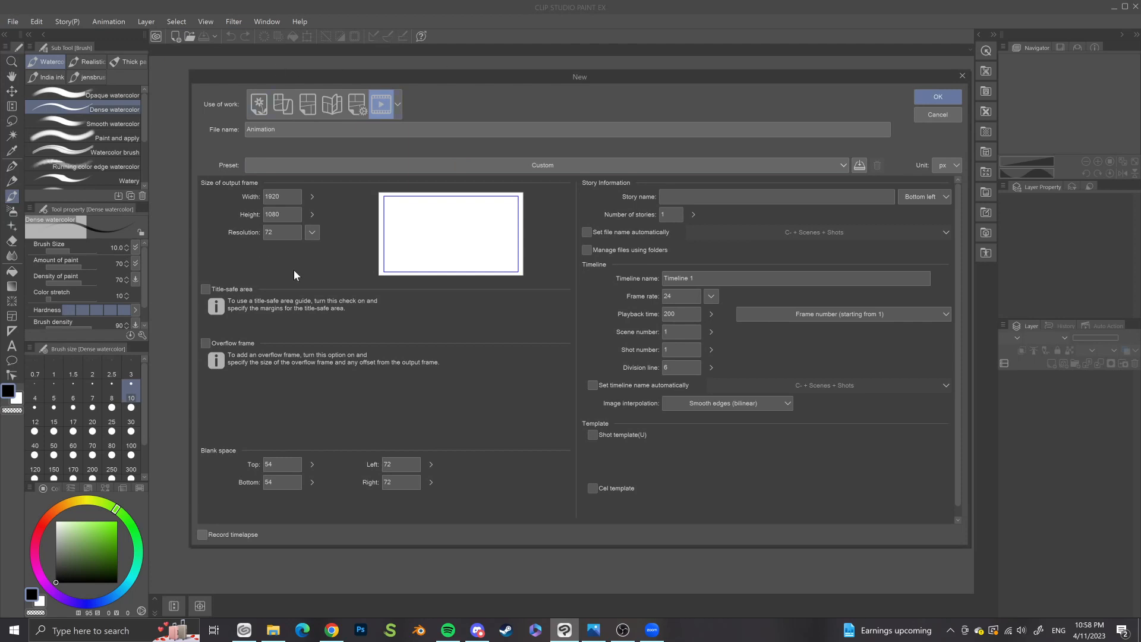
pyautogui.click(259, 106)
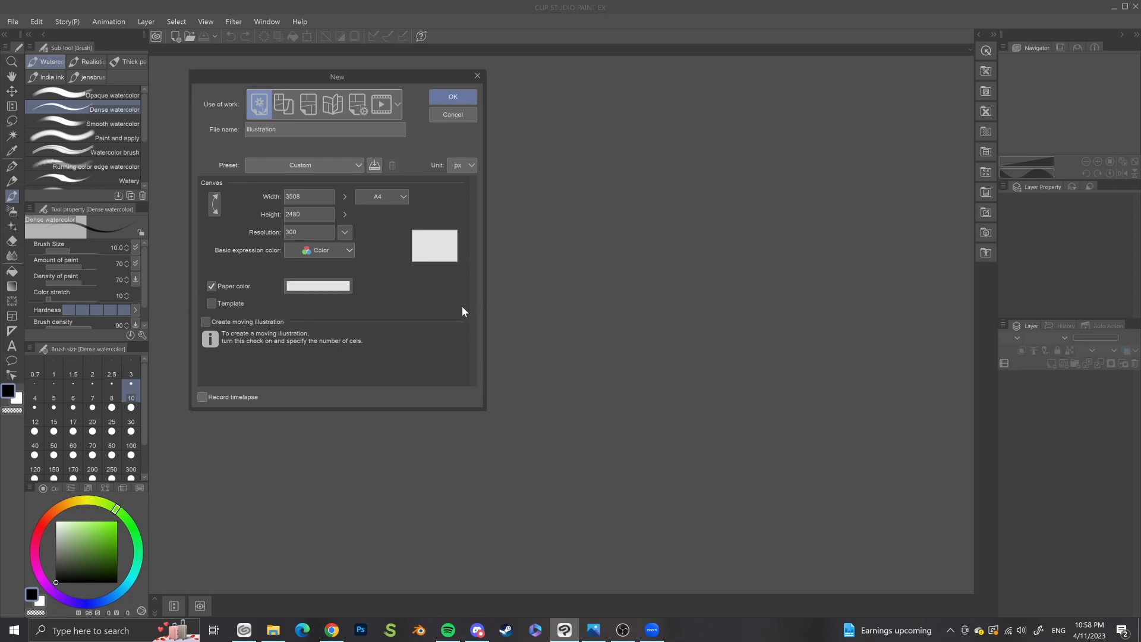
pyautogui.moveTo(377, 71); pyautogui.dragTo(619, 100)
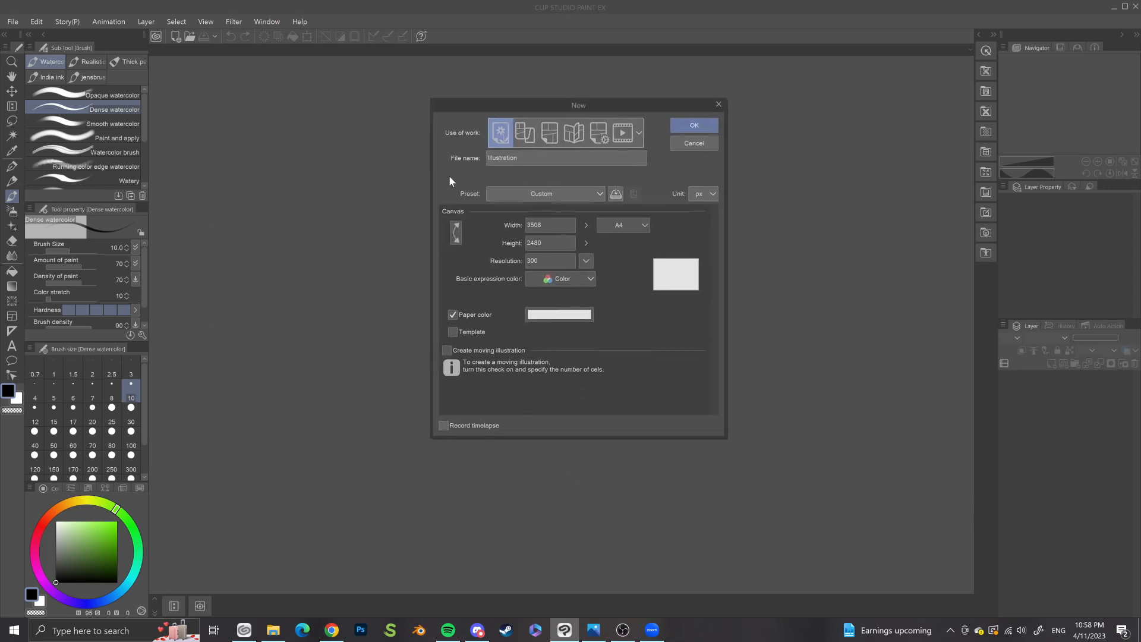
pyautogui.click(624, 140)
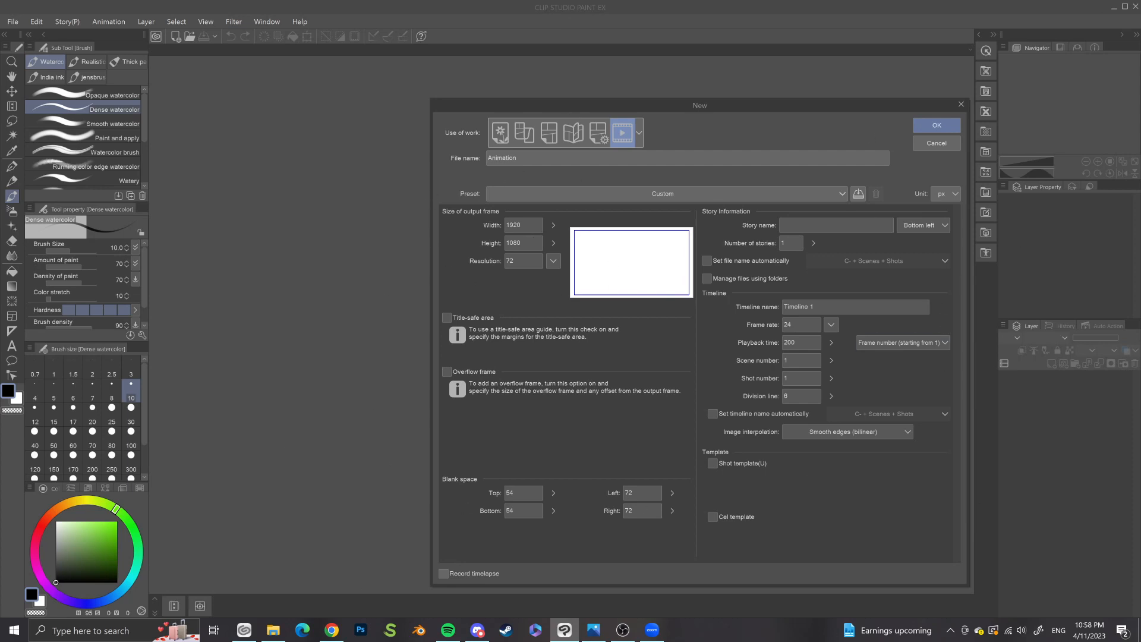
pyautogui.press('Tab')
pyautogui.press('Tab')
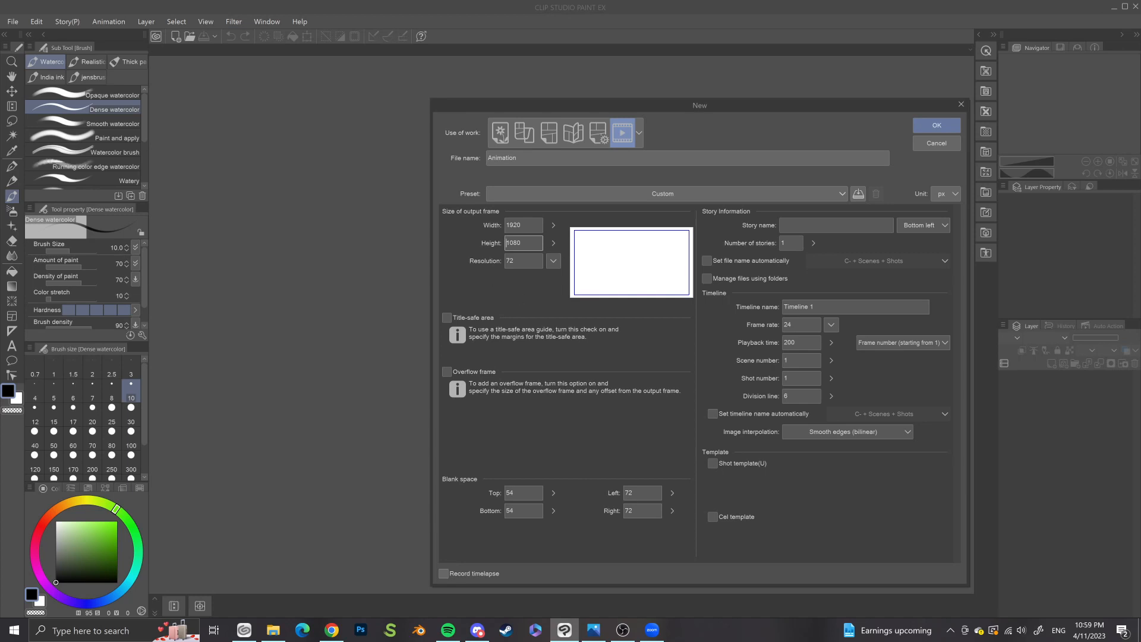
pyautogui.click(556, 261)
pyautogui.click(555, 261)
# Step: Try timeline frame rates of 12 fps and 24 fps for the new animation
pyautogui.click(832, 325)
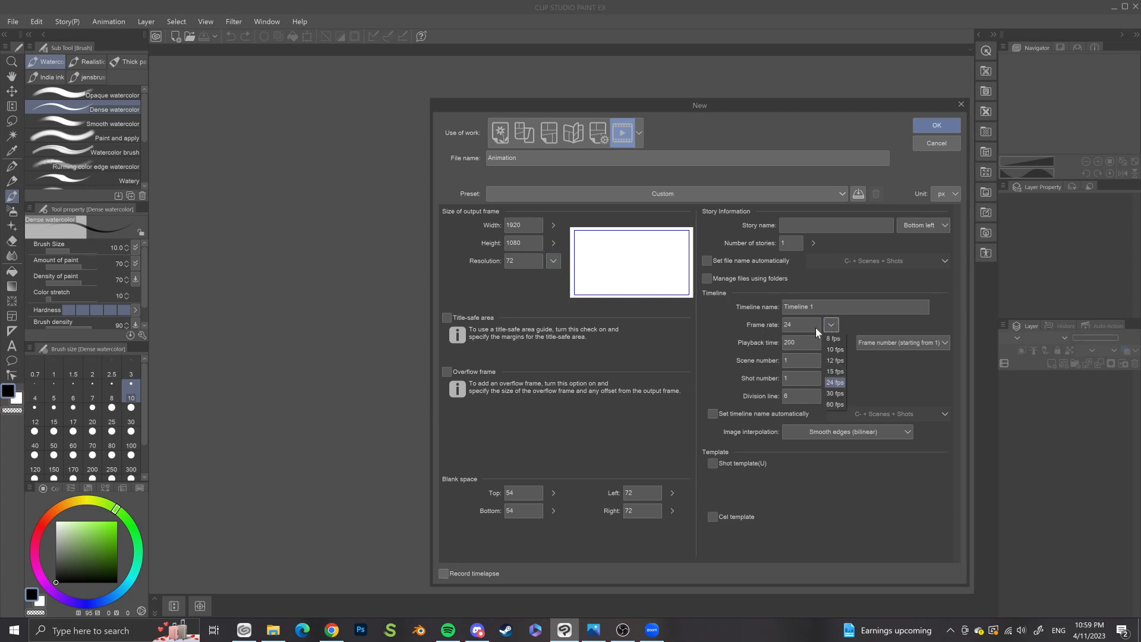
pyautogui.click(836, 361)
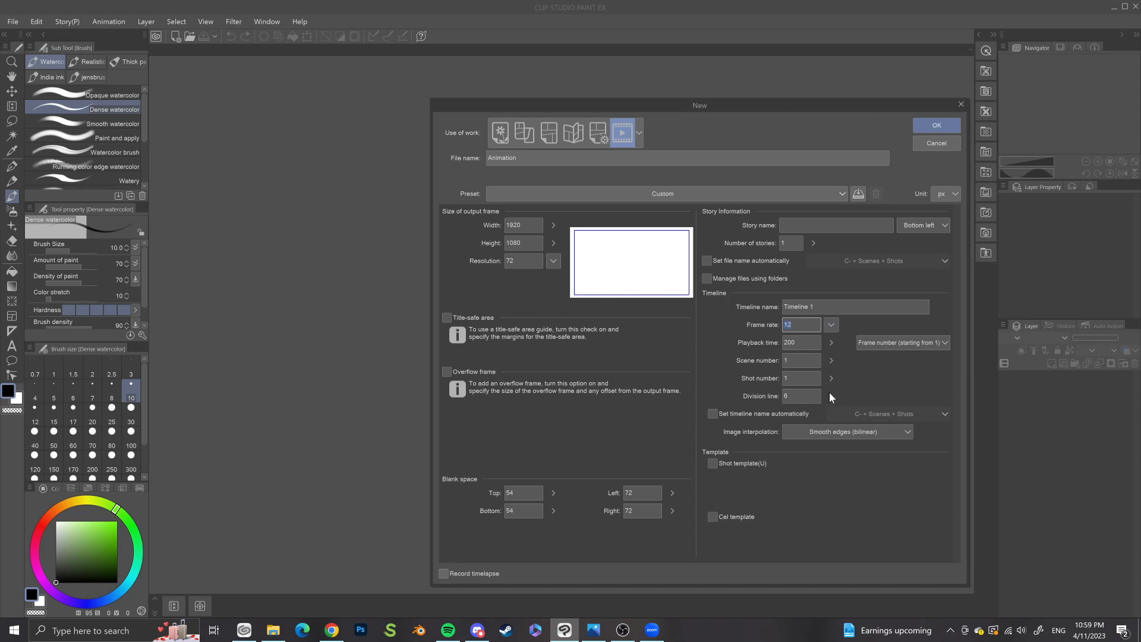
pyautogui.click(831, 325)
pyautogui.click(832, 325)
pyautogui.click(832, 325)
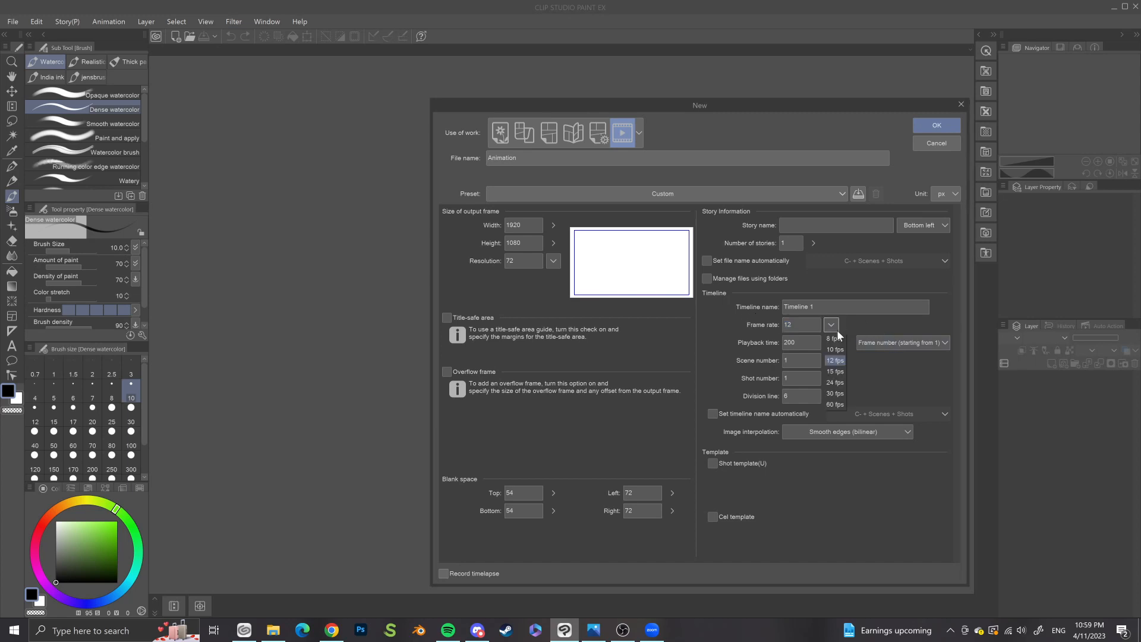
pyautogui.click(837, 377)
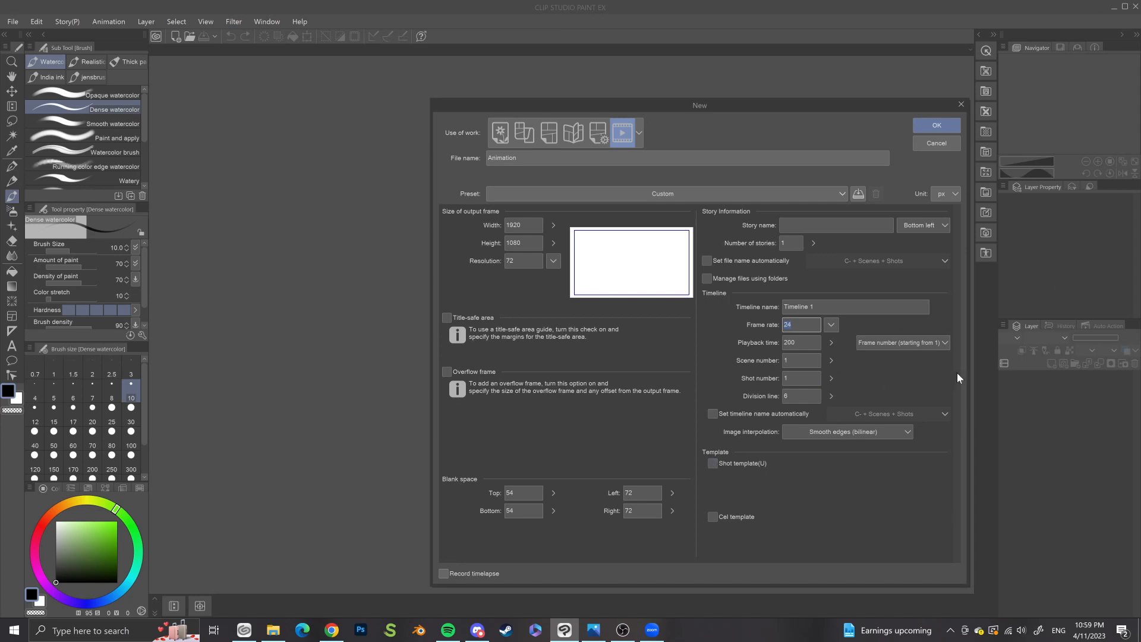
pyautogui.click(836, 324)
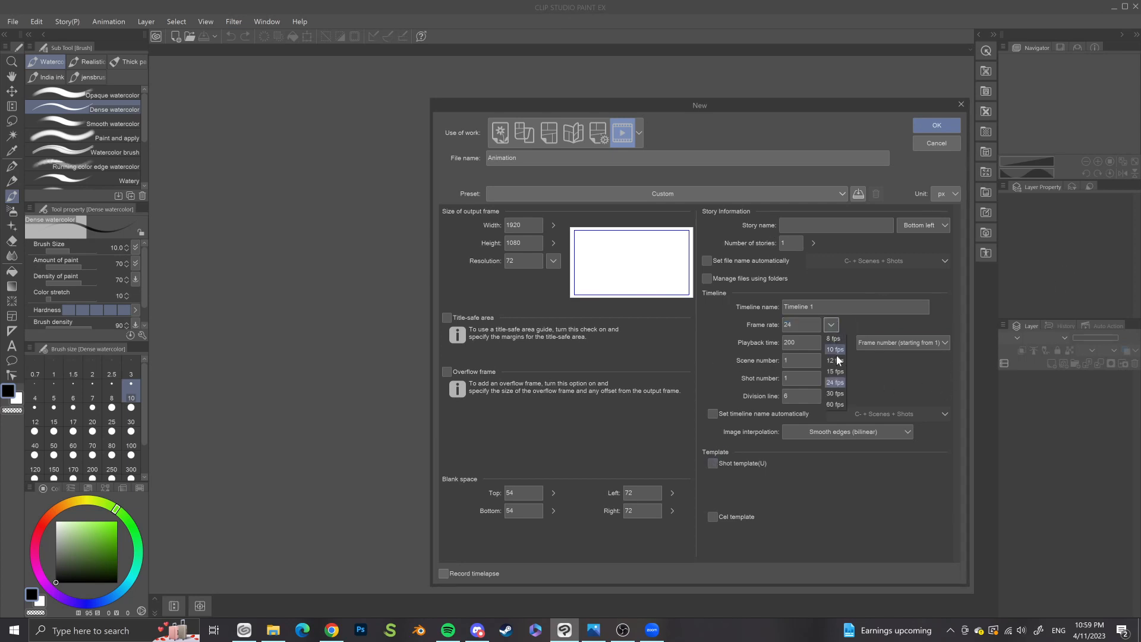
pyautogui.click(835, 361)
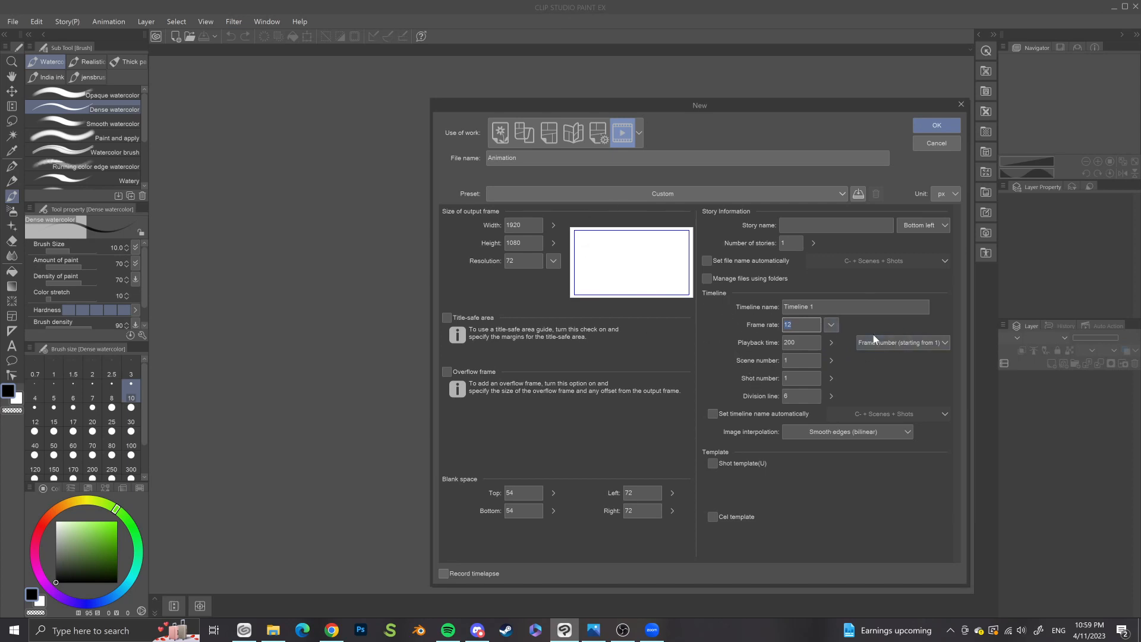
# Step: Set the timeline frame rate to 24 fps and create the 1920 × 1080 px animation document
pyautogui.click(832, 325)
pyautogui.click(841, 382)
pyautogui.click(952, 128)
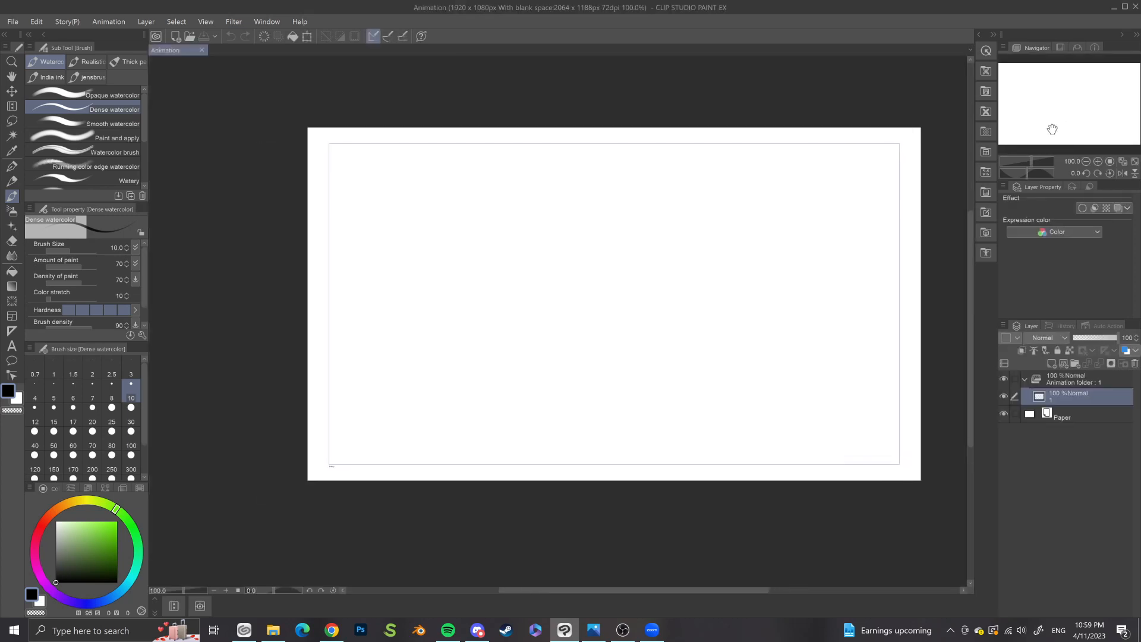
pyautogui.moveTo(1052, 129); pyautogui.dragTo(1061, 126)
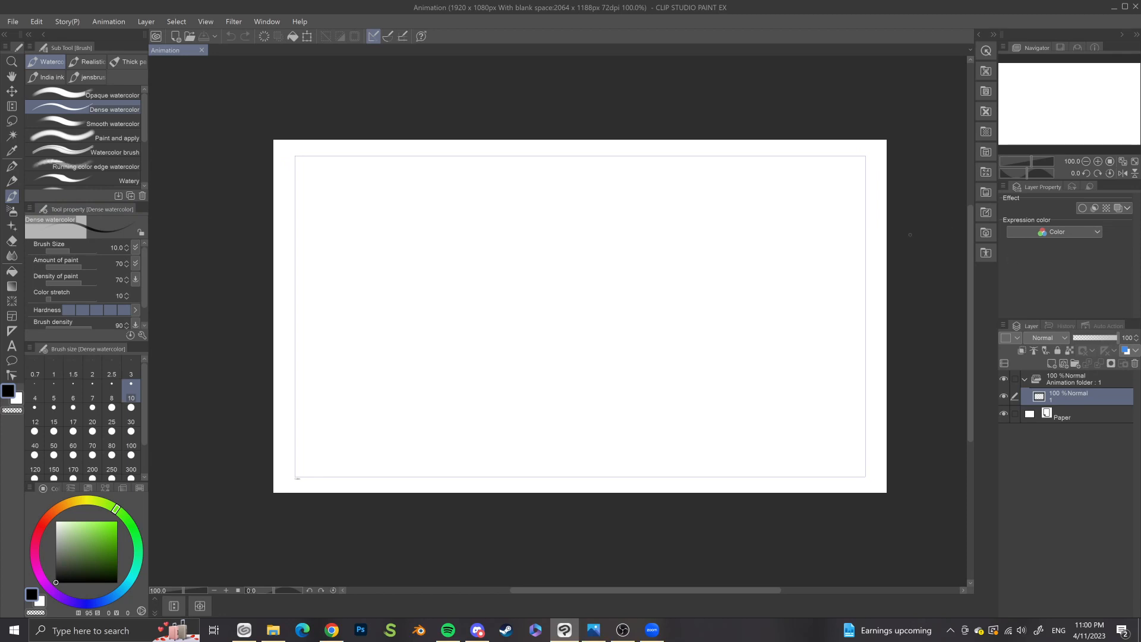
# Step: Hide the Layer Property palette, and undock and close the Search Layer palette grouped with it
pyautogui.click(255, 22)
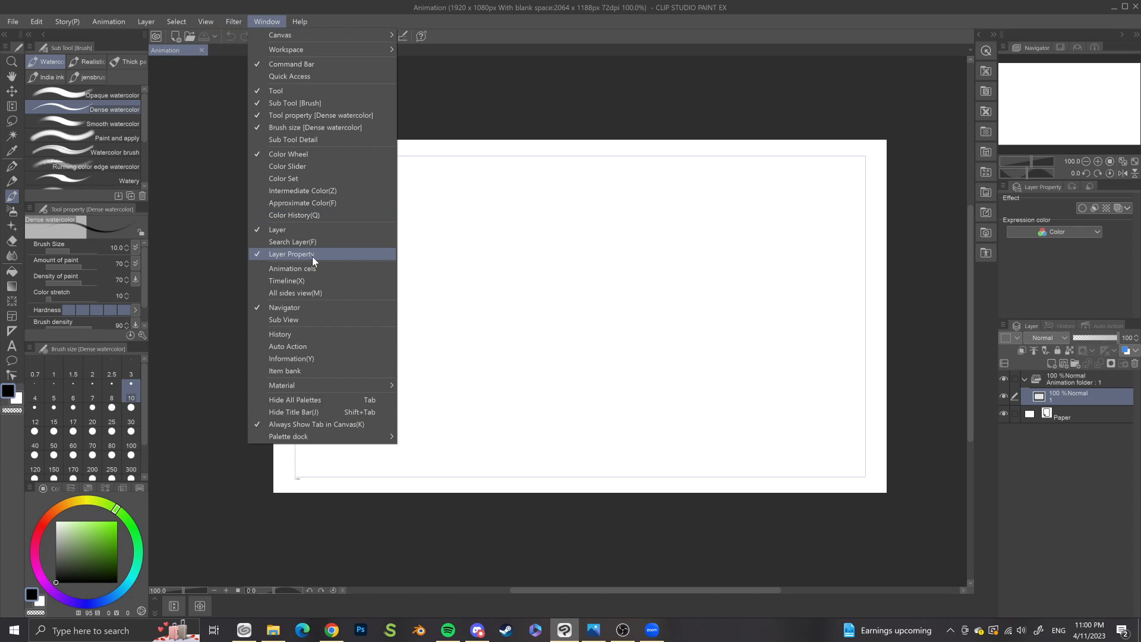
pyautogui.click(312, 255)
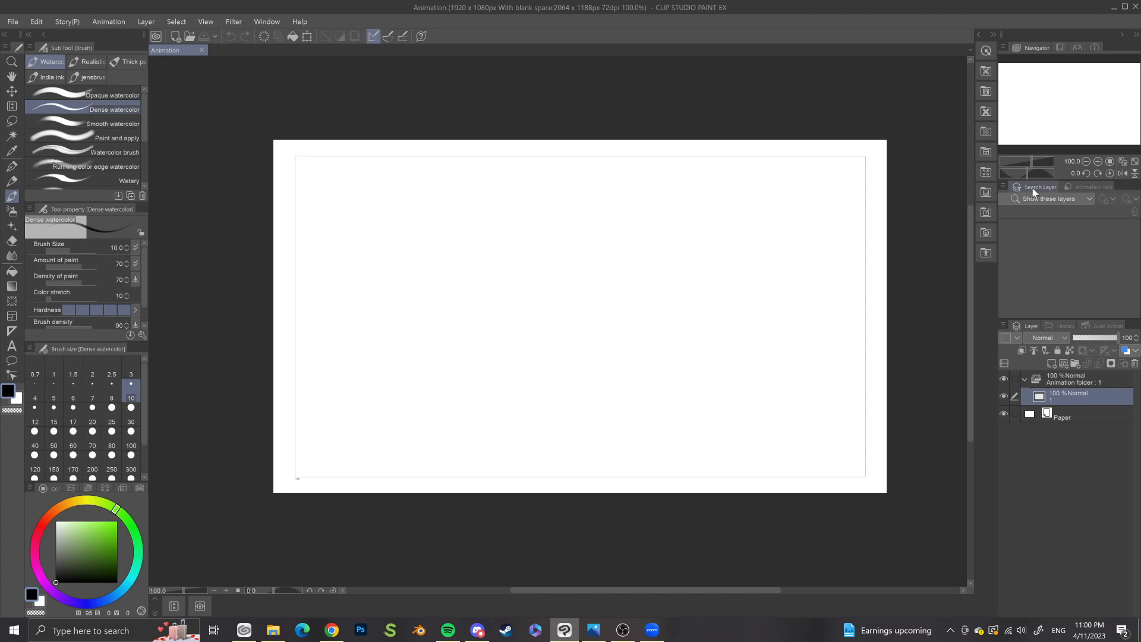
pyautogui.moveTo(1034, 189); pyautogui.dragTo(715, 255)
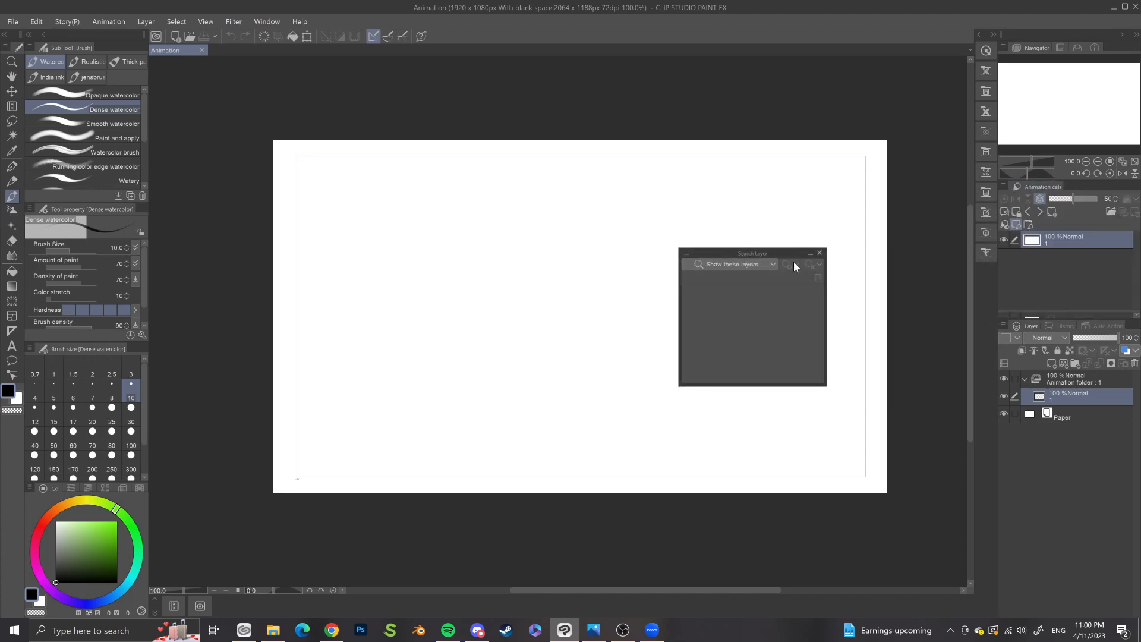
pyautogui.click(819, 254)
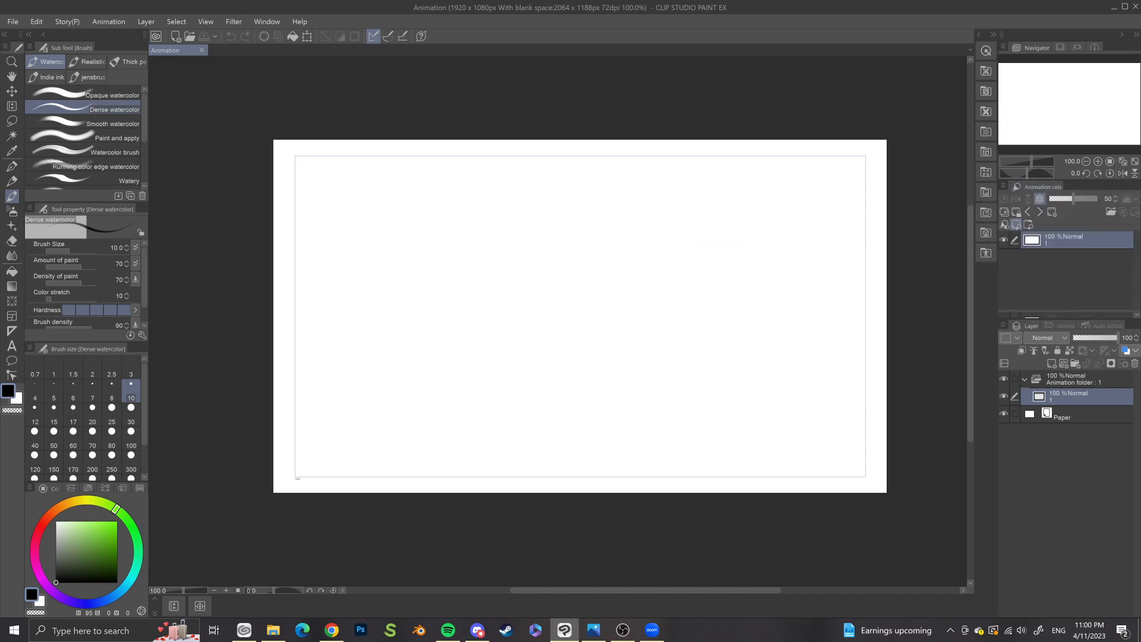
# Step: Expand the Quick Access palette, pull it out of its dock and close it
pyautogui.click(984, 52)
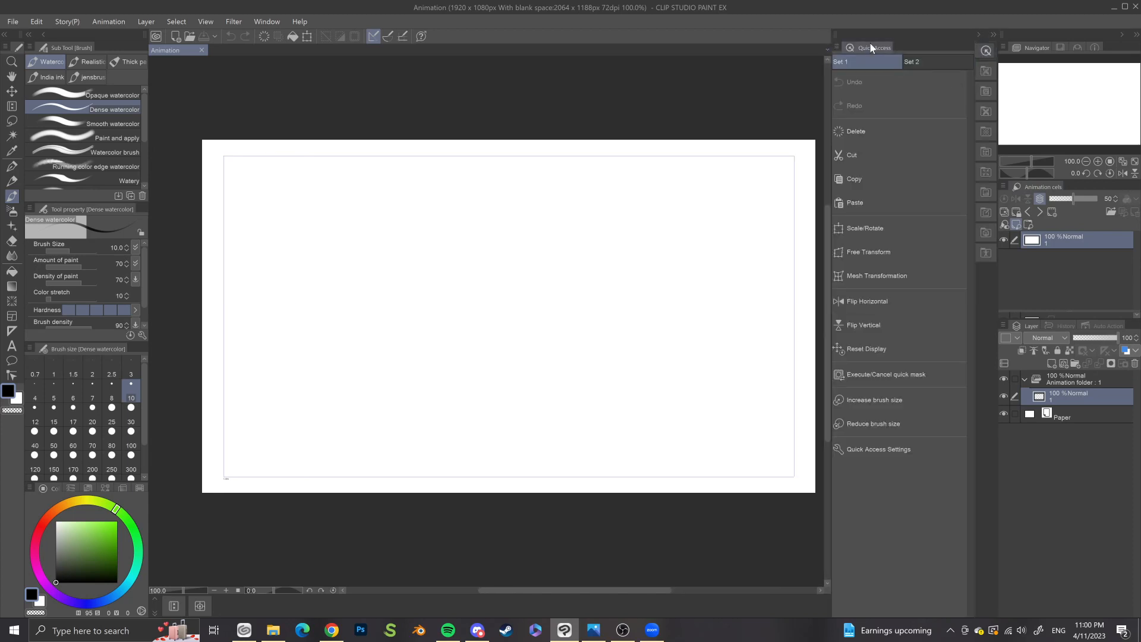
pyautogui.moveTo(869, 45); pyautogui.dragTo(590, 180)
pyautogui.click(674, 183)
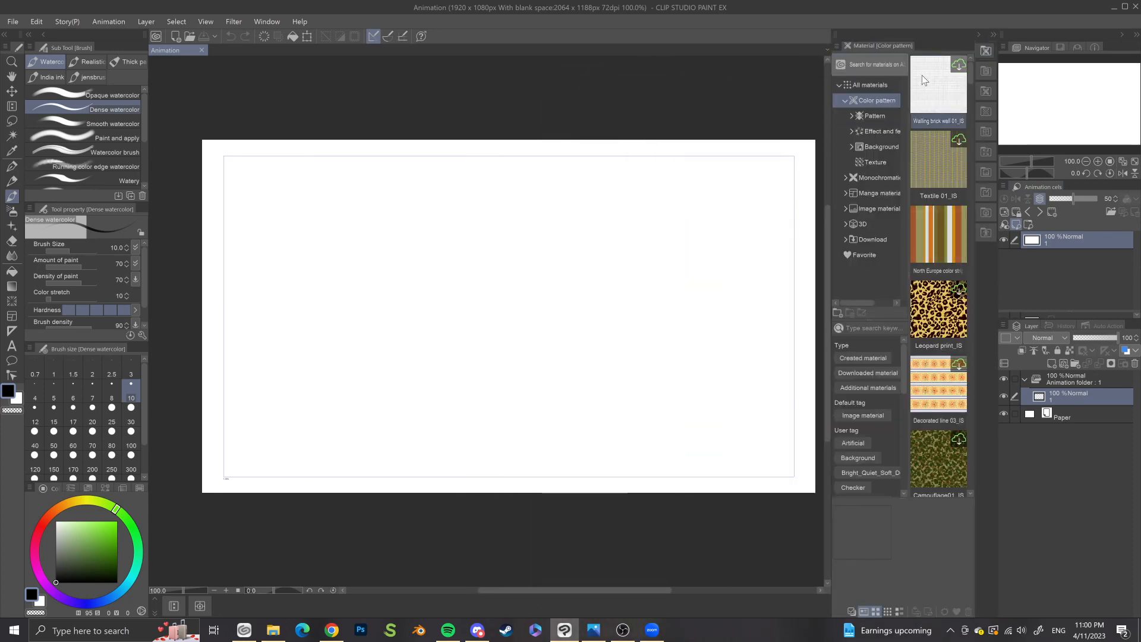
# Step: Undock and close the Color pattern, Background and Monochromatic pattern material palettes
pyautogui.moveTo(883, 49); pyautogui.dragTo(590, 91)
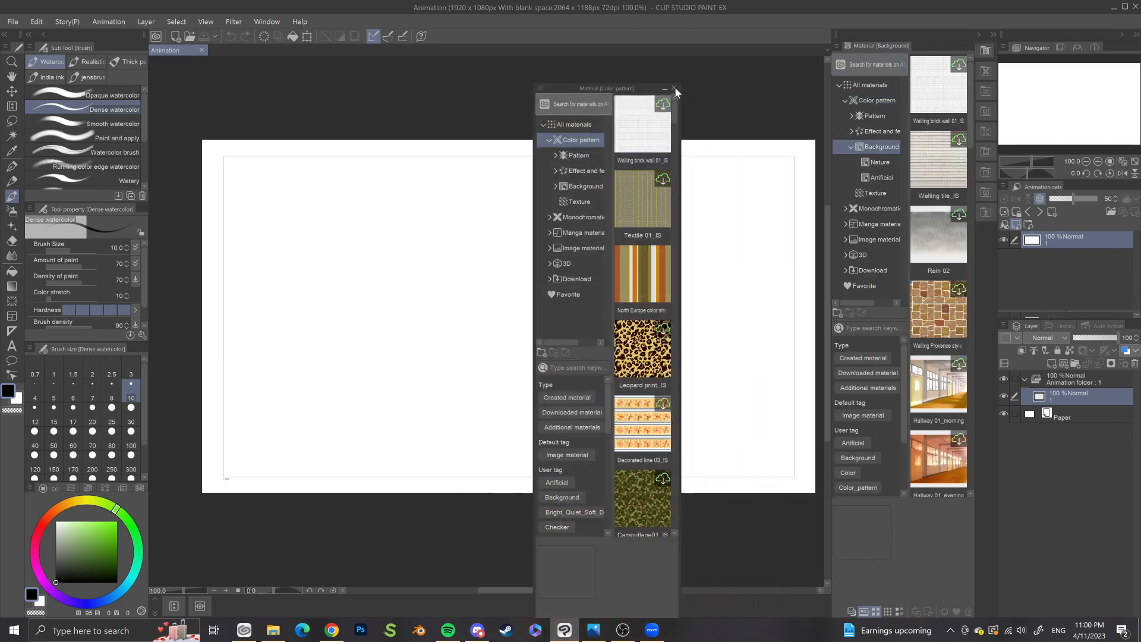
pyautogui.click(676, 90)
pyautogui.moveTo(870, 48); pyautogui.dragTo(647, 116)
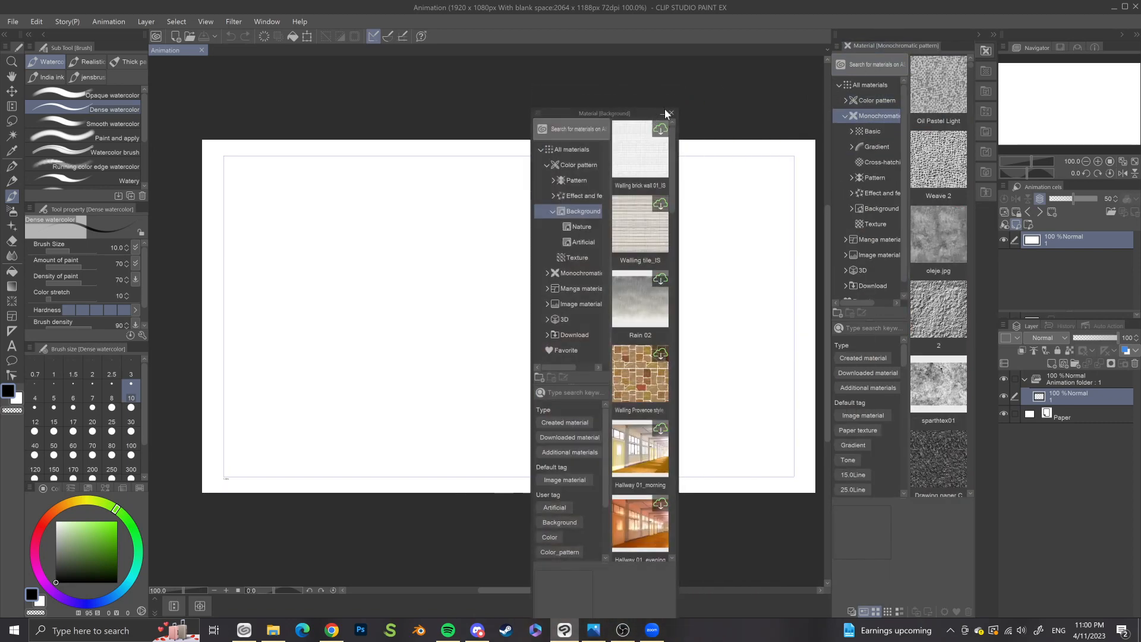
pyautogui.click(672, 110)
pyautogui.moveTo(885, 47); pyautogui.dragTo(511, 121)
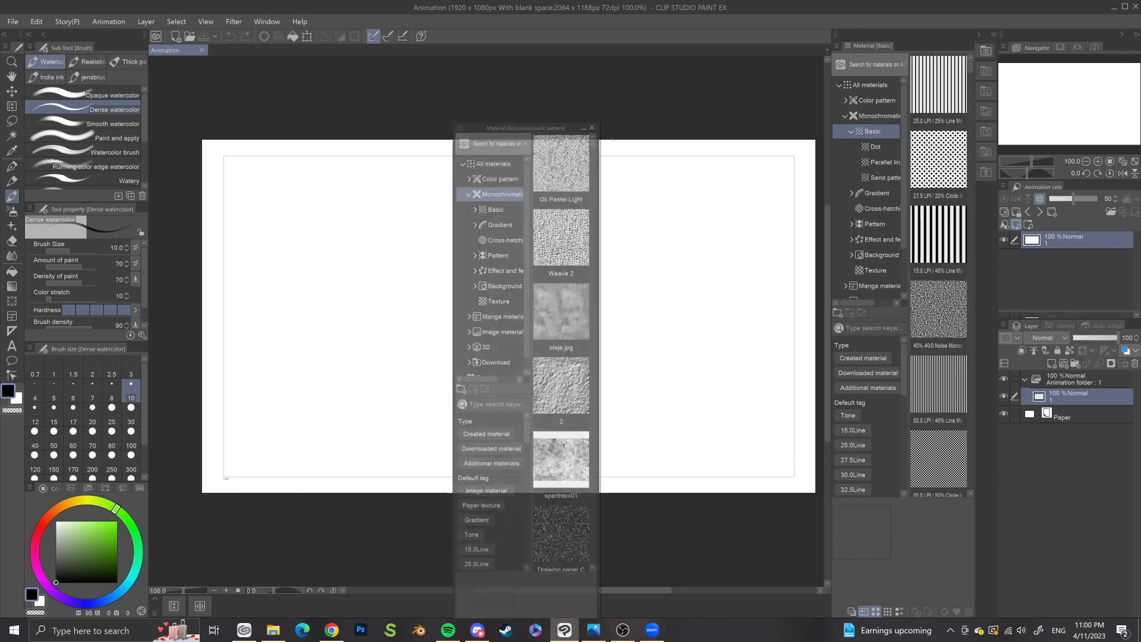
pyautogui.click(594, 120)
# Step: Undock and close the Basic, Manga material and Effect line material palettes
pyautogui.moveTo(871, 46); pyautogui.dragTo(580, 113)
pyautogui.click(684, 113)
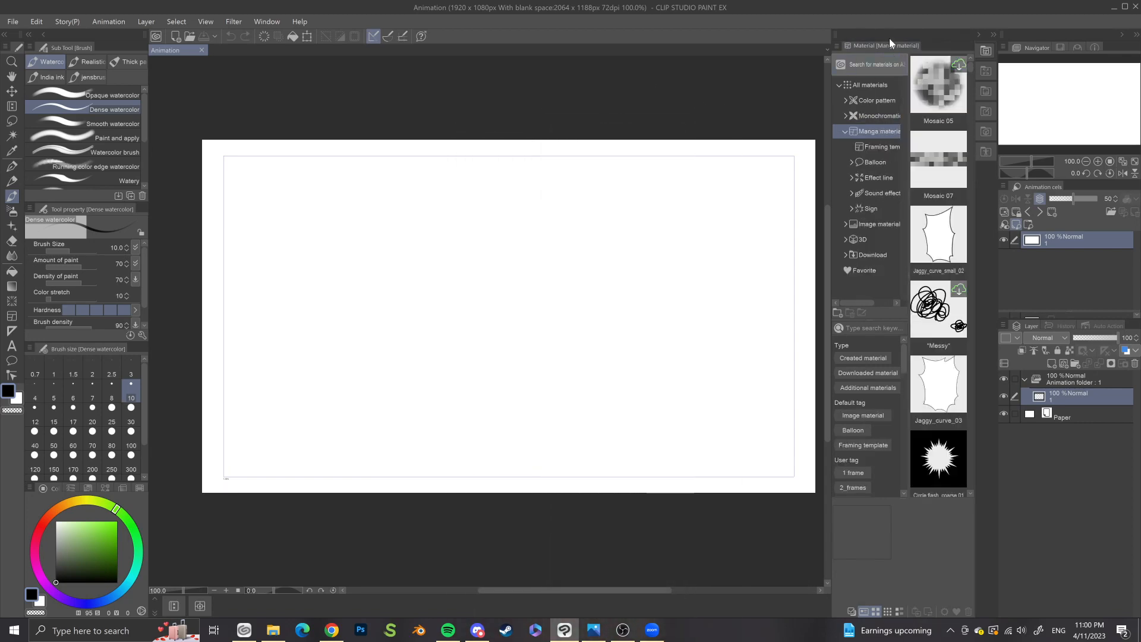
pyautogui.moveTo(885, 46); pyautogui.dragTo(542, 95)
pyautogui.click(637, 94)
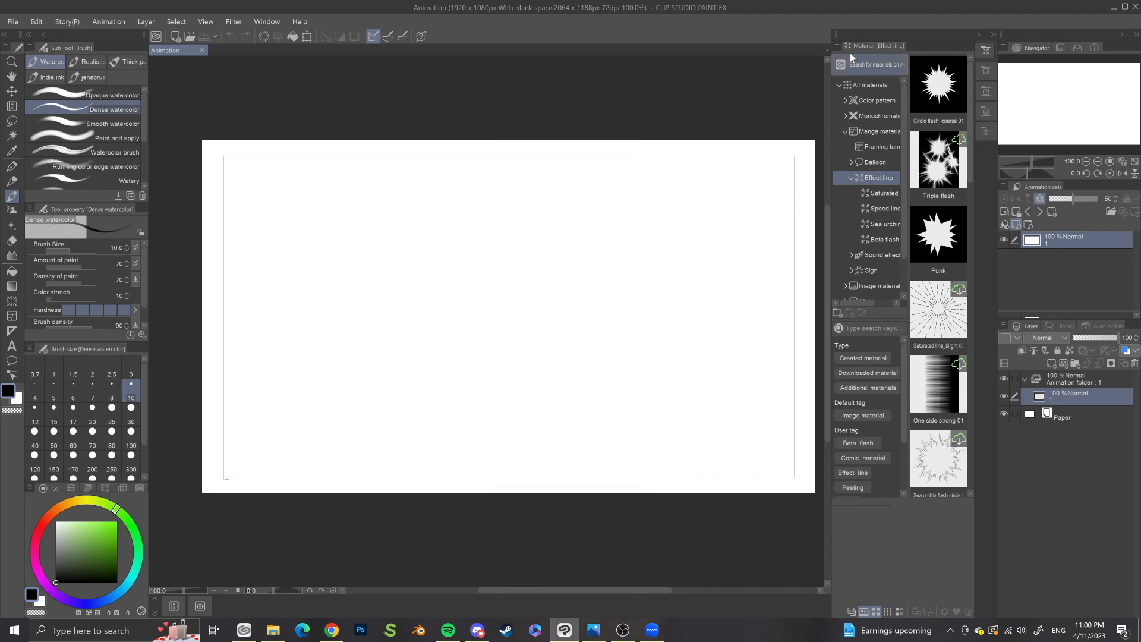
pyautogui.moveTo(874, 45); pyautogui.dragTo(597, 63)
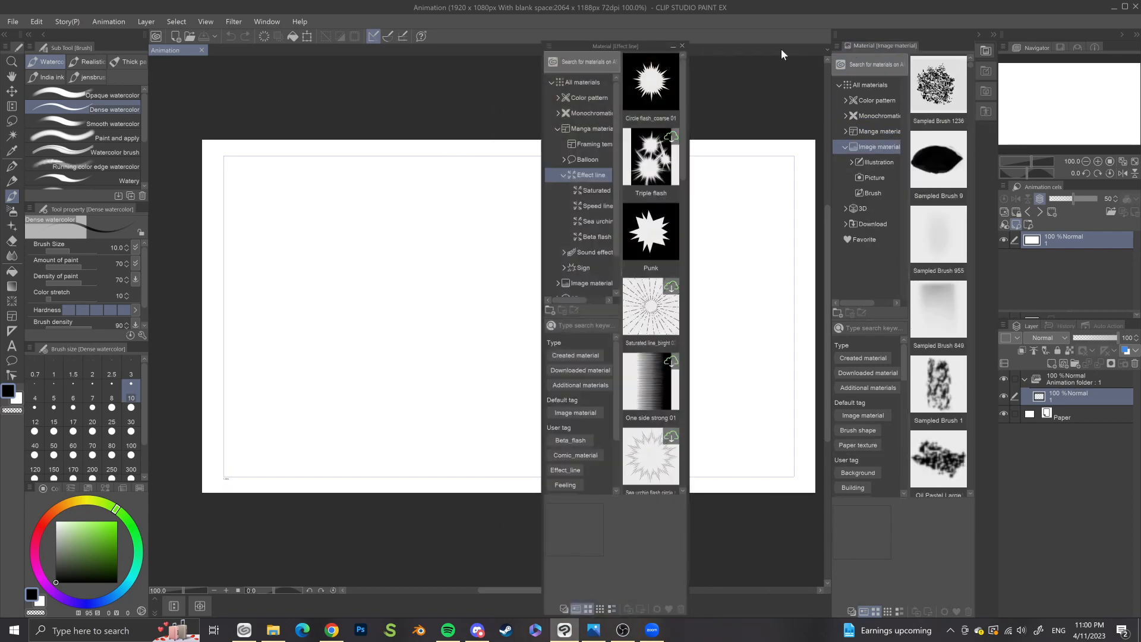
pyautogui.click(682, 46)
# Step: Undock and close the Image material and Illustration material palettes
pyautogui.moveTo(880, 46); pyautogui.dragTo(573, 140)
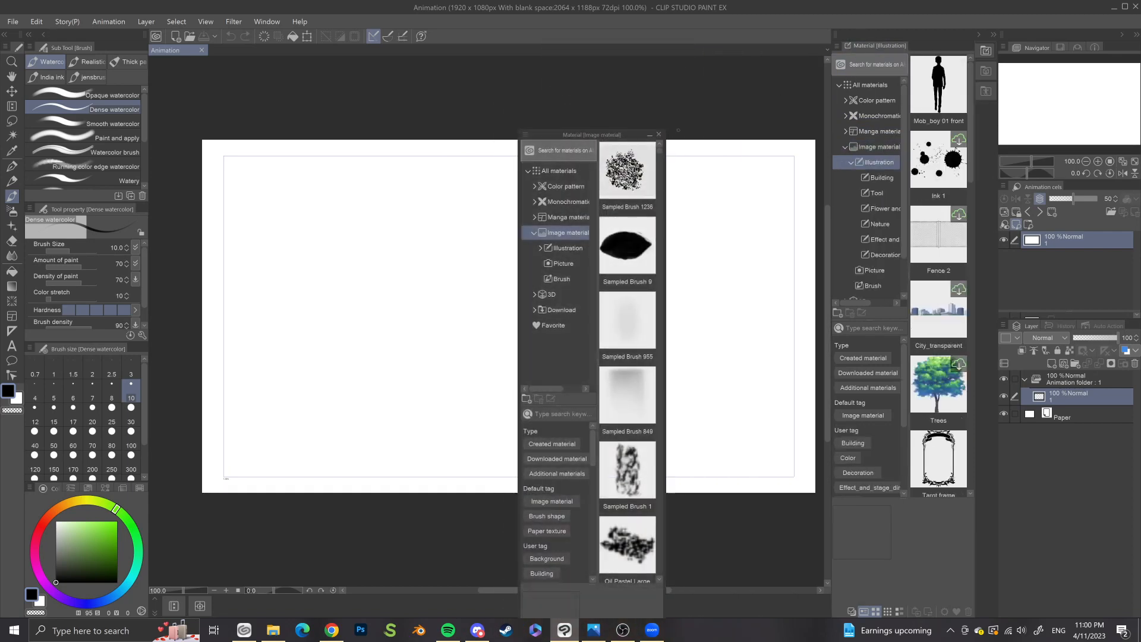
pyautogui.click(659, 134)
pyautogui.moveTo(872, 47); pyautogui.dragTo(601, 162)
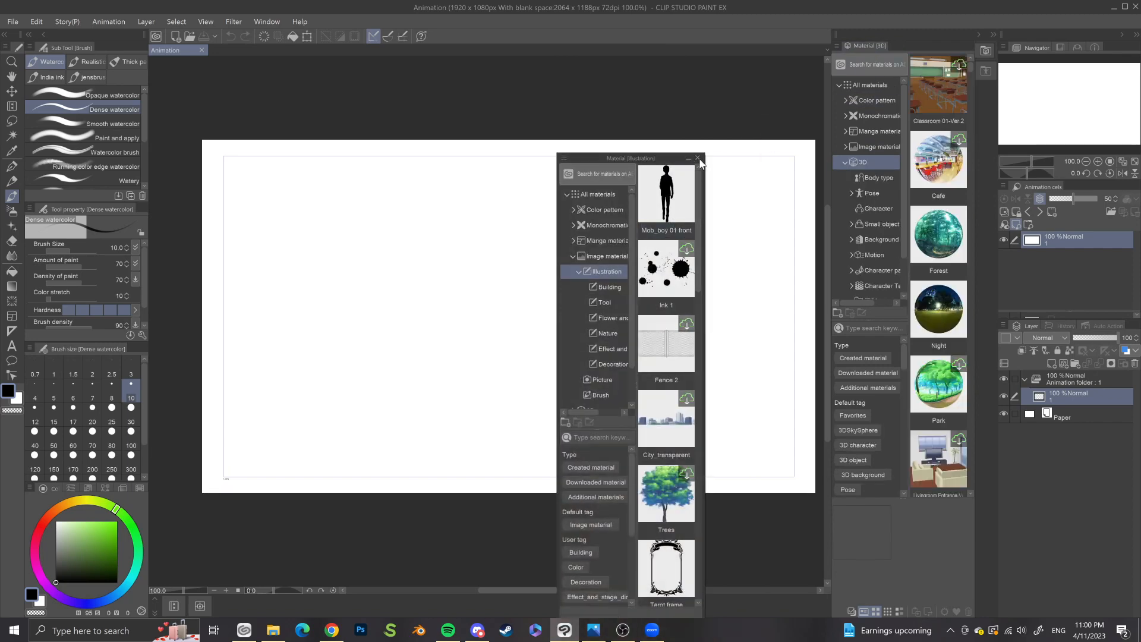
pyautogui.click(698, 158)
# Step: Undock and close the 3D and Pose material palettes
pyautogui.moveTo(871, 50); pyautogui.dragTo(701, 97)
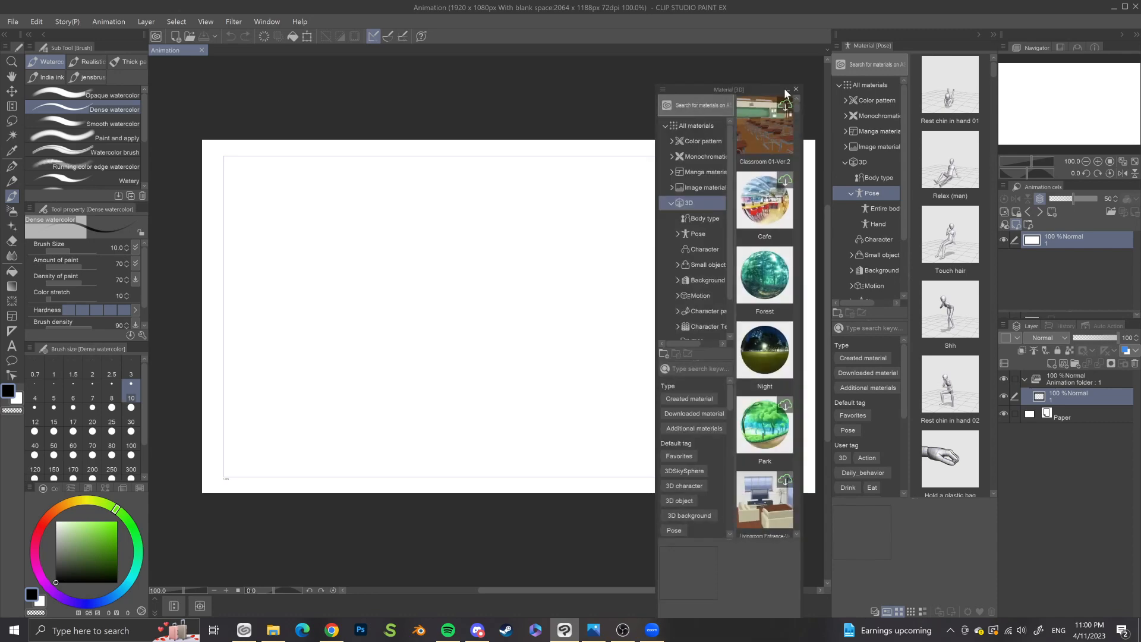
pyautogui.click(800, 95)
pyautogui.moveTo(826, 62); pyautogui.dragTo(686, 122)
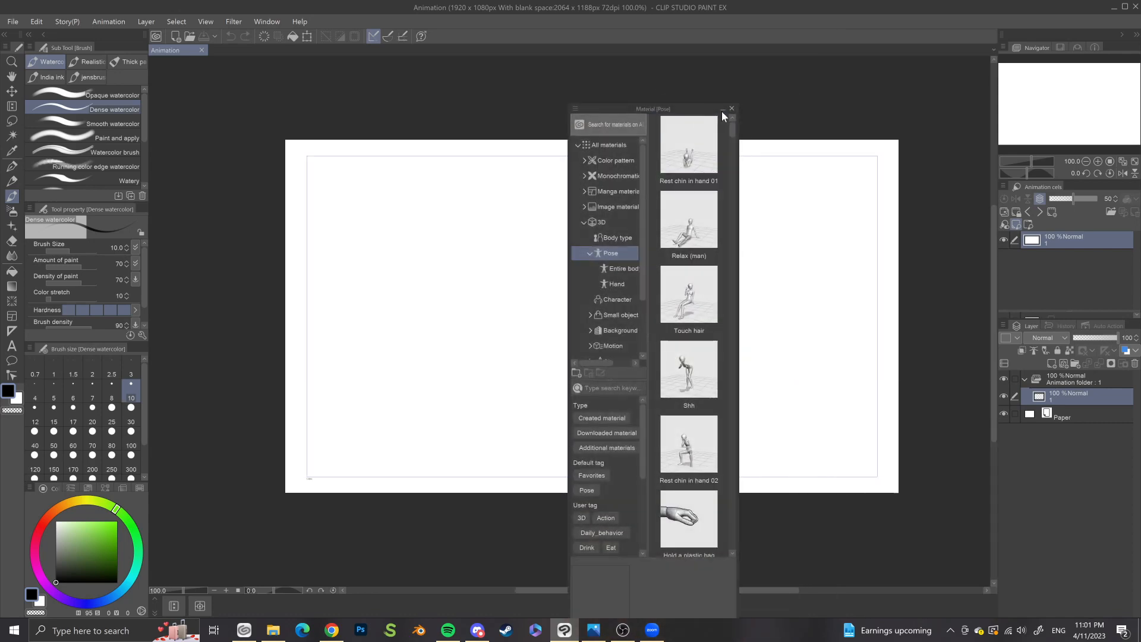
pyautogui.click(732, 106)
# Step: Undock and close the Sub View, Item bank and Information palettes grouped with the Navigator
pyautogui.click(278, 25)
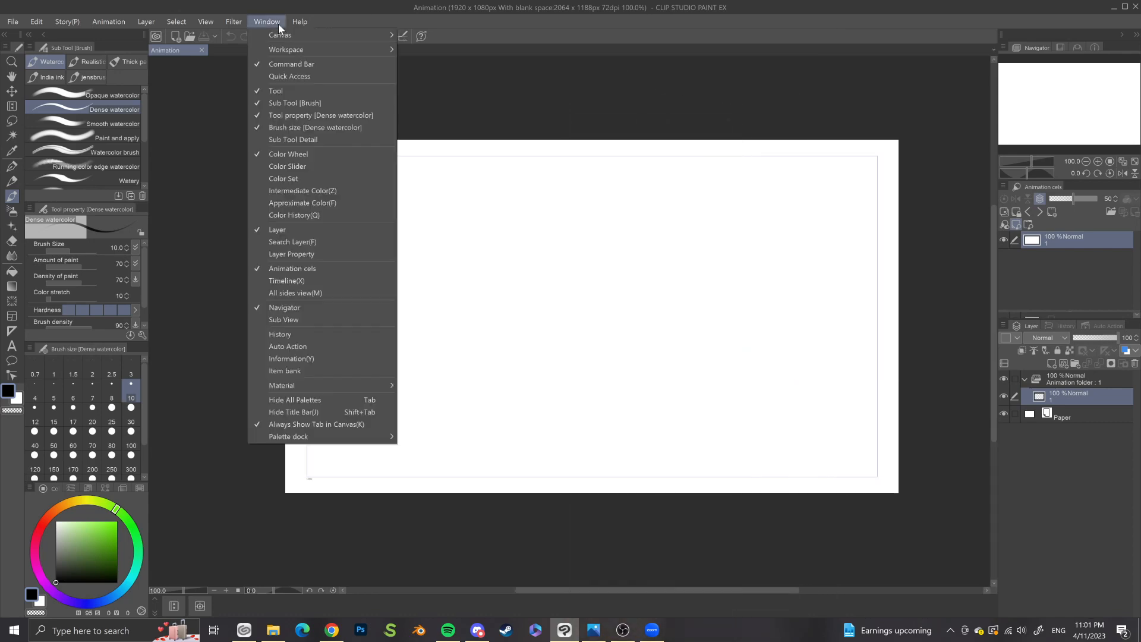
pyautogui.click(279, 25)
pyautogui.click(1060, 49)
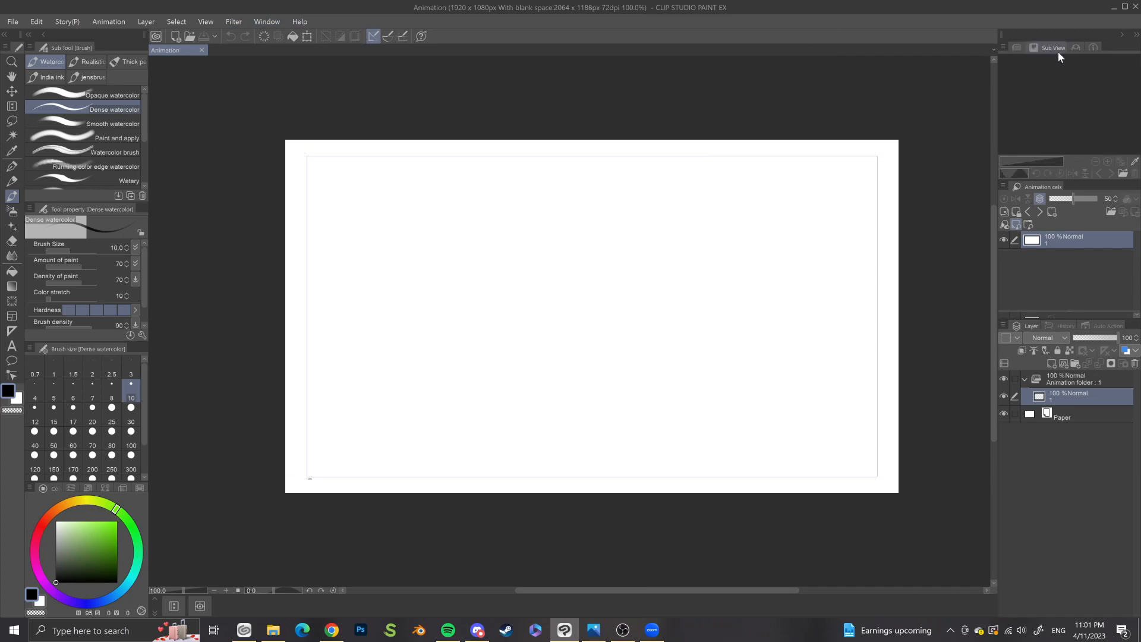
pyautogui.moveTo(1051, 51); pyautogui.dragTo(784, 149)
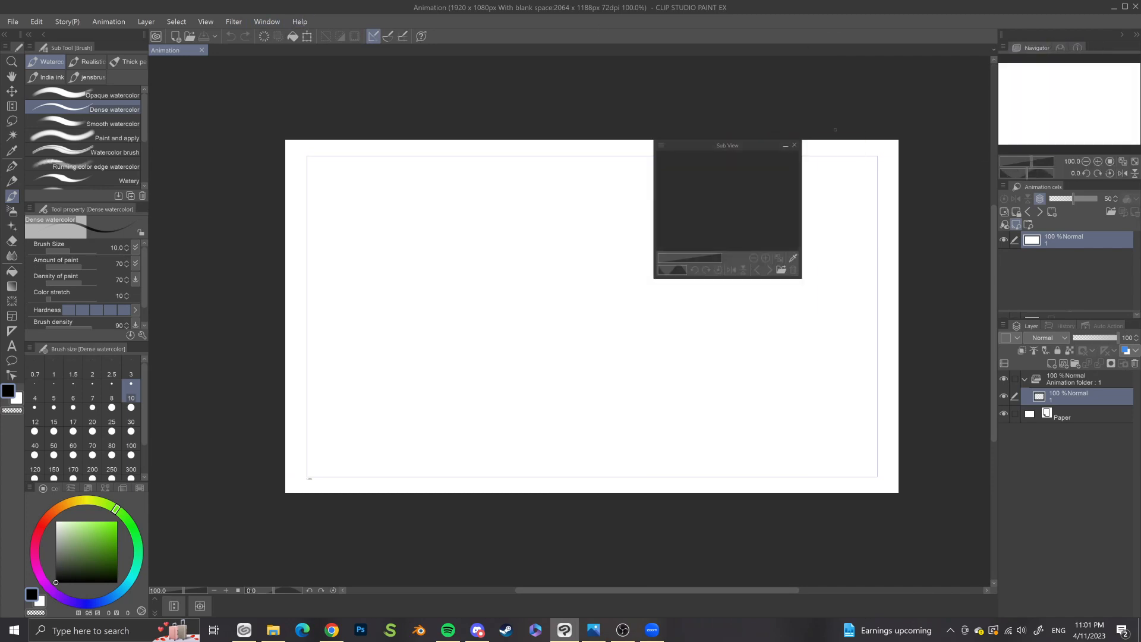
pyautogui.click(795, 147)
pyautogui.moveTo(1062, 51); pyautogui.dragTo(883, 113)
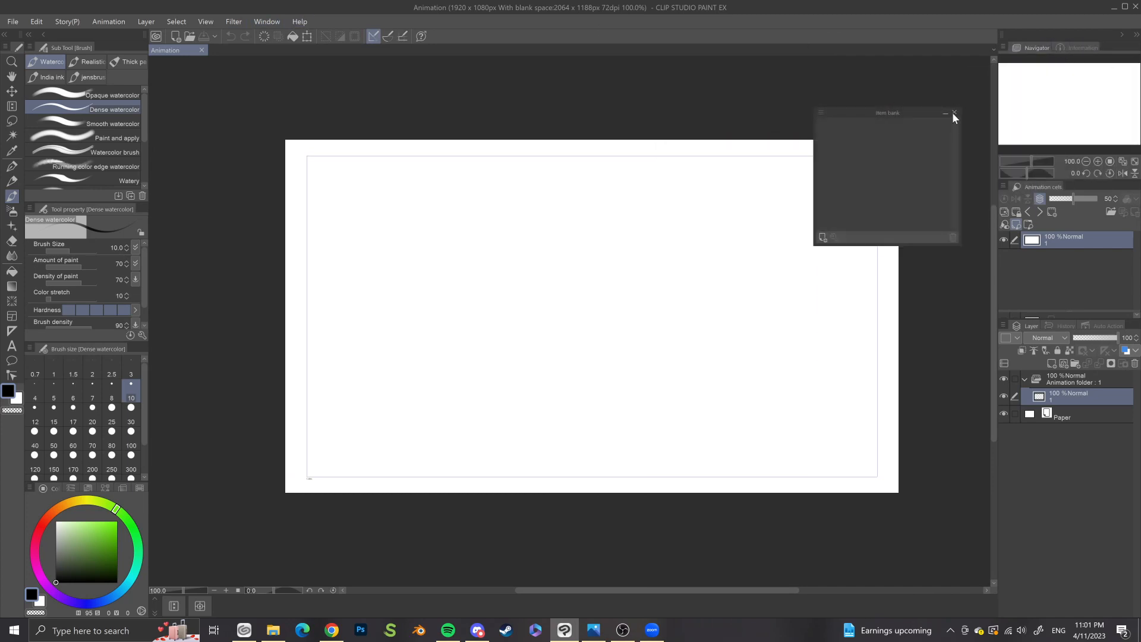
pyautogui.click(952, 112)
pyautogui.moveTo(1083, 51); pyautogui.dragTo(880, 132)
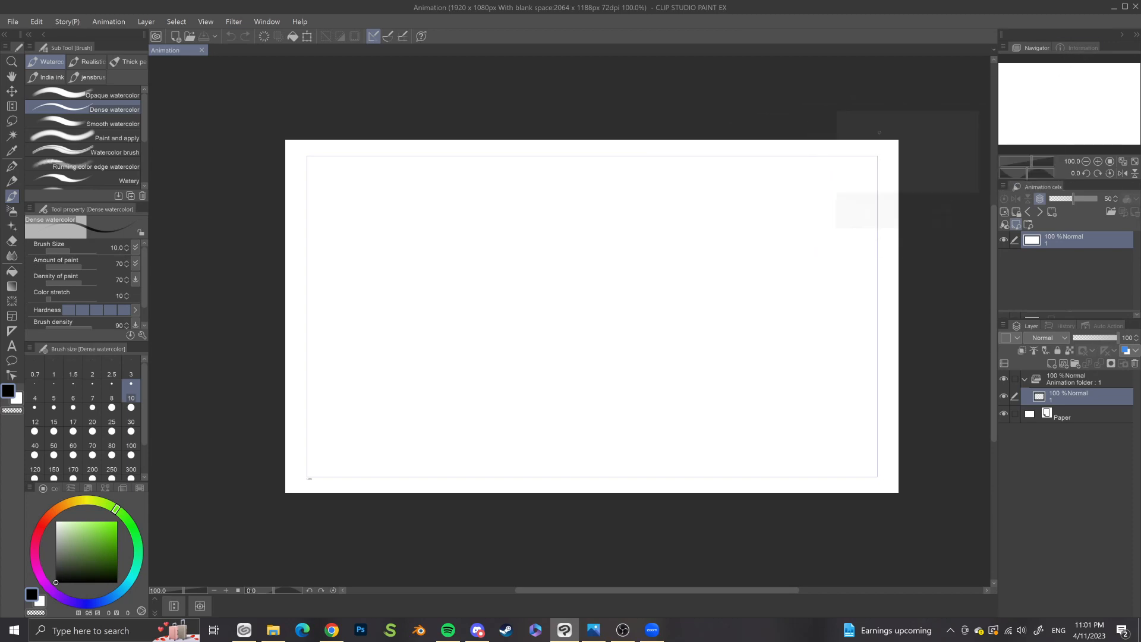
pyautogui.moveTo(1086, 47); pyautogui.dragTo(773, 121)
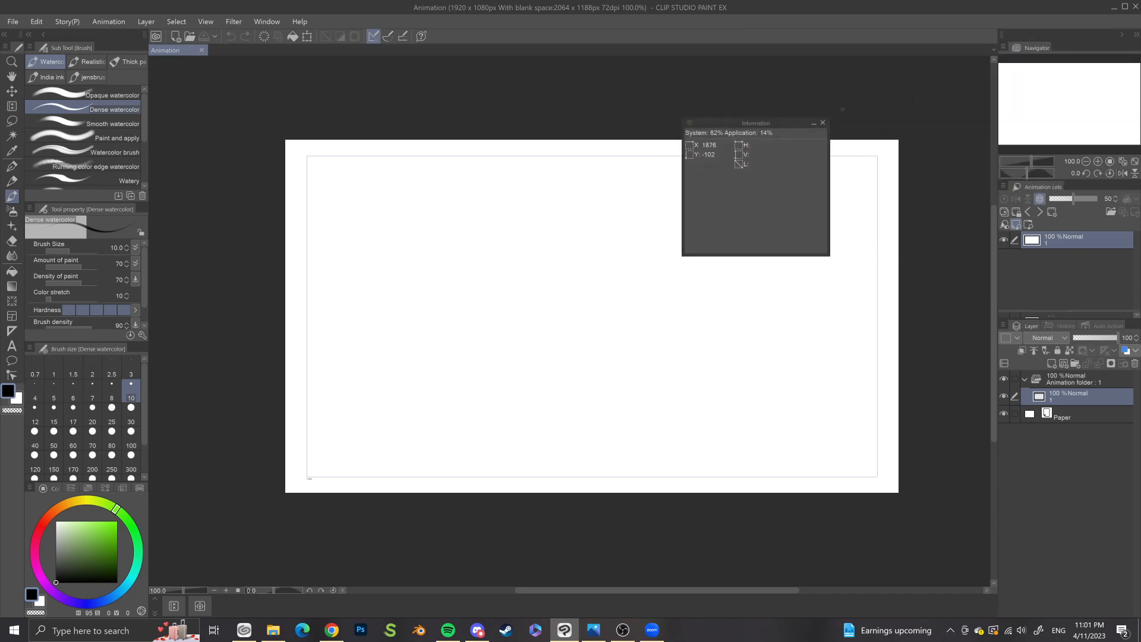
pyautogui.click(822, 123)
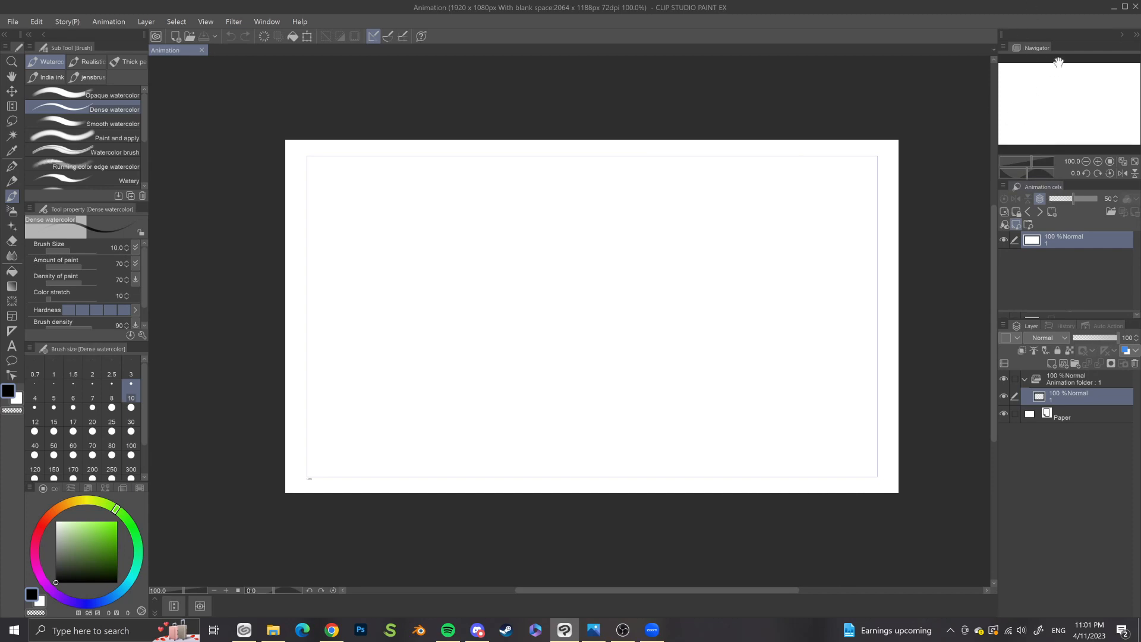
# Step: Pull the Navigator palette out of its dock and close it
pyautogui.click(269, 23)
pyautogui.moveTo(300, 21)
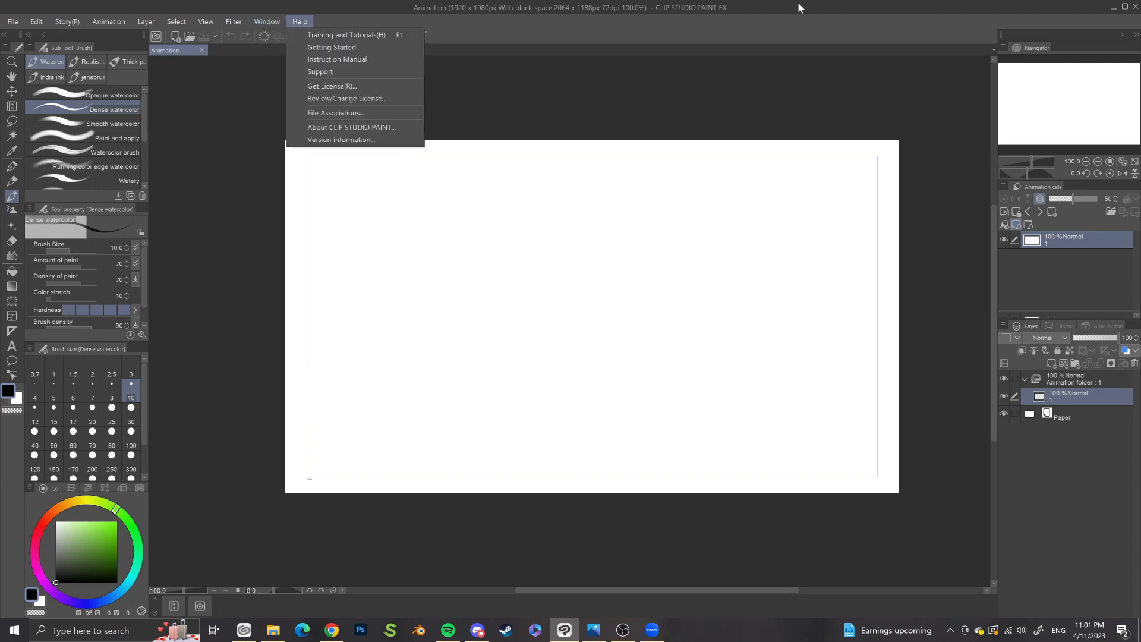
pyautogui.click(993, 50)
pyautogui.moveTo(1037, 56); pyautogui.dragTo(672, 162)
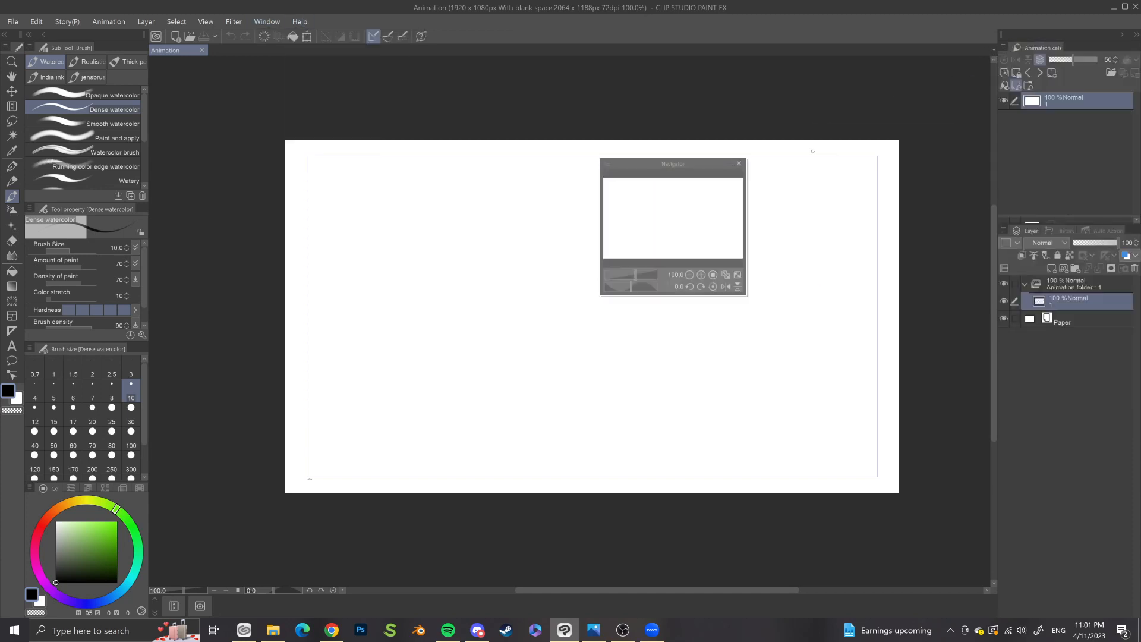
pyautogui.click(740, 161)
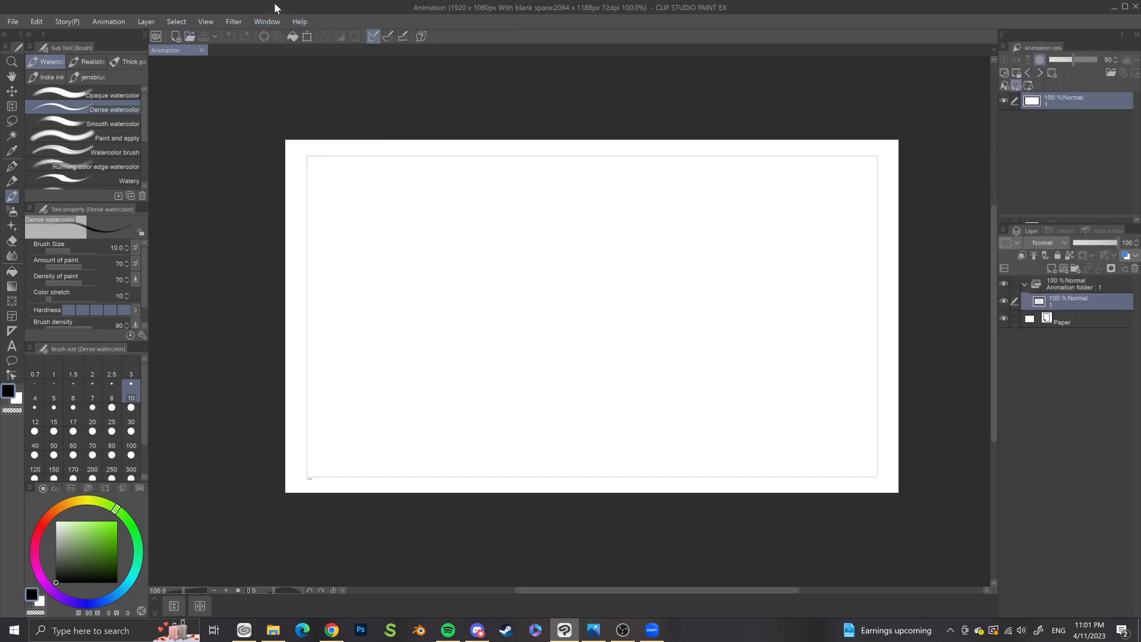
# Step: Show the Navigator palette again and dock it back above the Animation cels palette
pyautogui.click(266, 22)
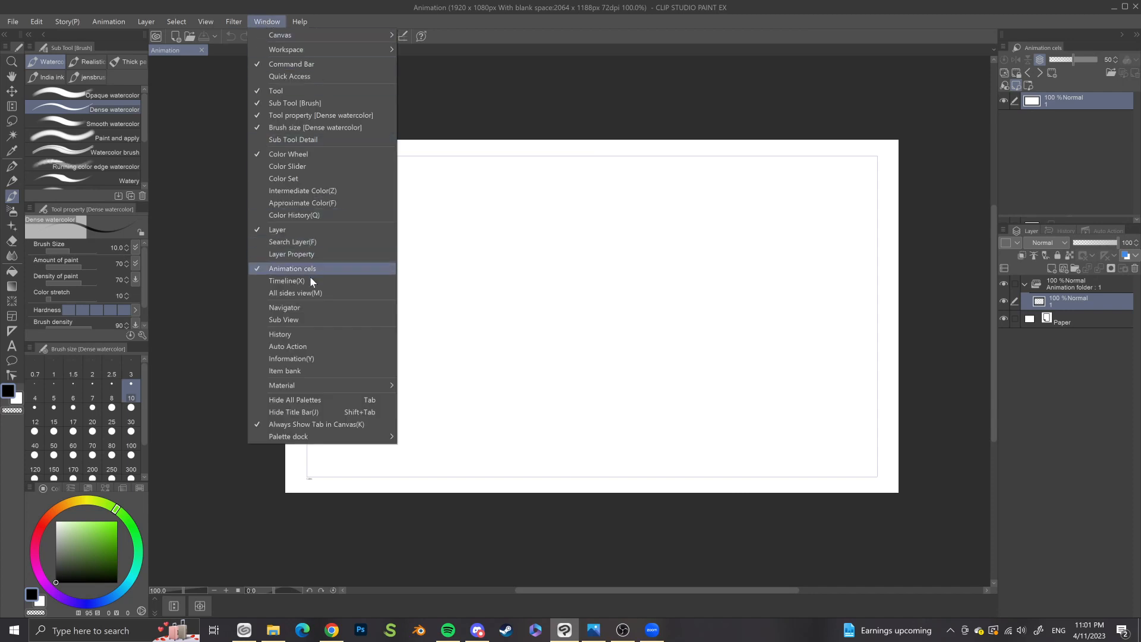
pyautogui.click(286, 308)
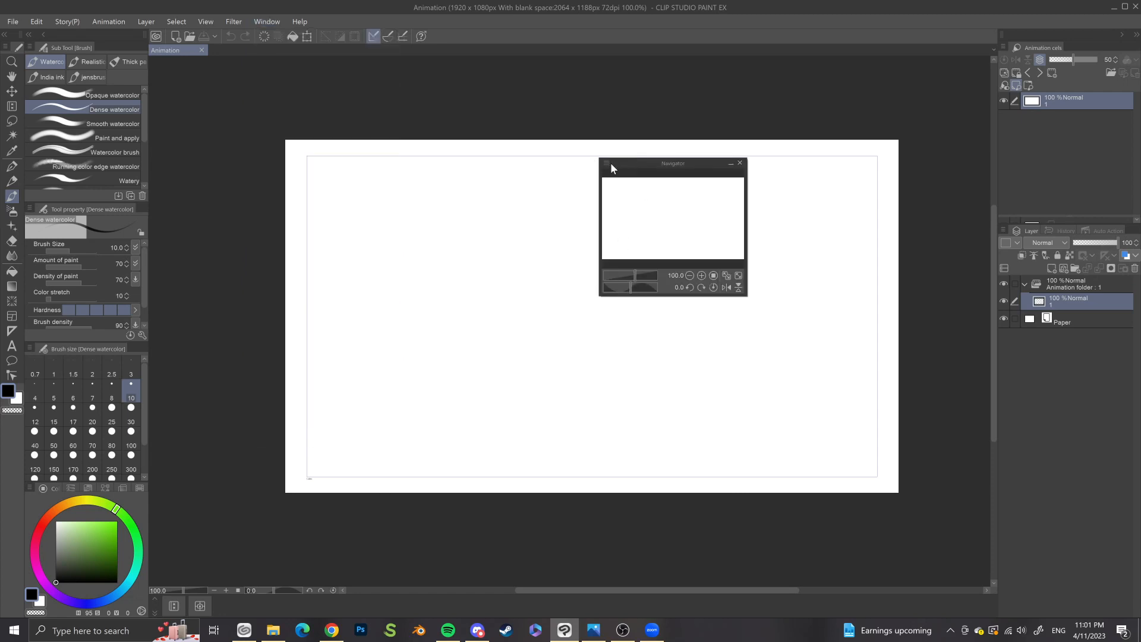
pyautogui.moveTo(611, 162); pyautogui.dragTo(1022, 38)
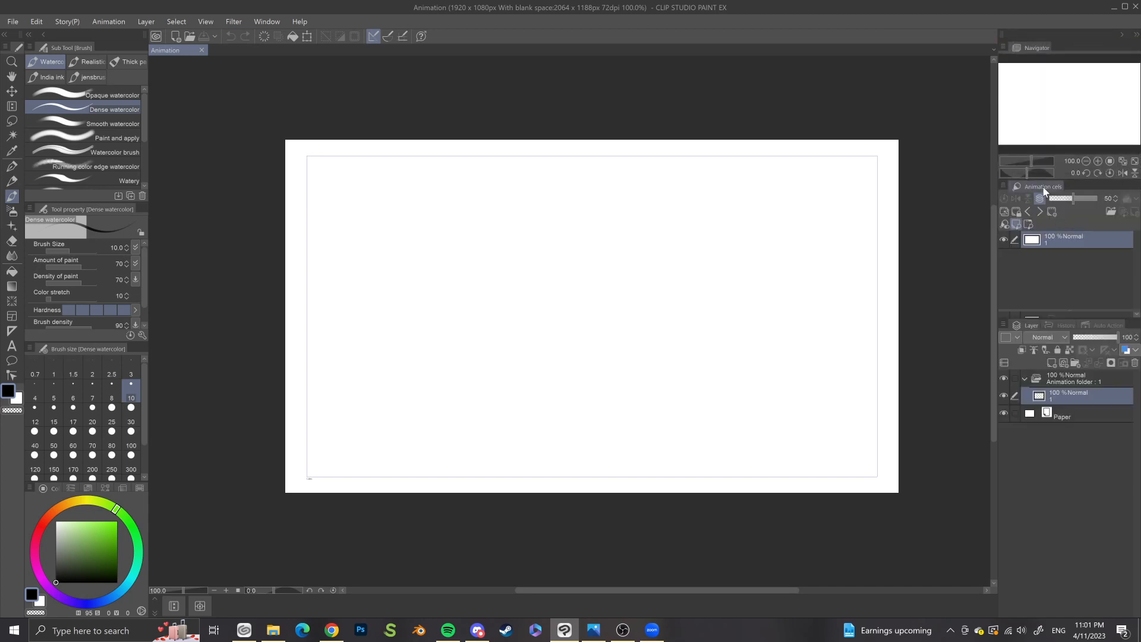
# Step: Undock and close the Animation cels and Auto Action palettes, and pull the History palette out of the Layer palette's group
pyautogui.moveTo(1043, 187); pyautogui.dragTo(740, 268)
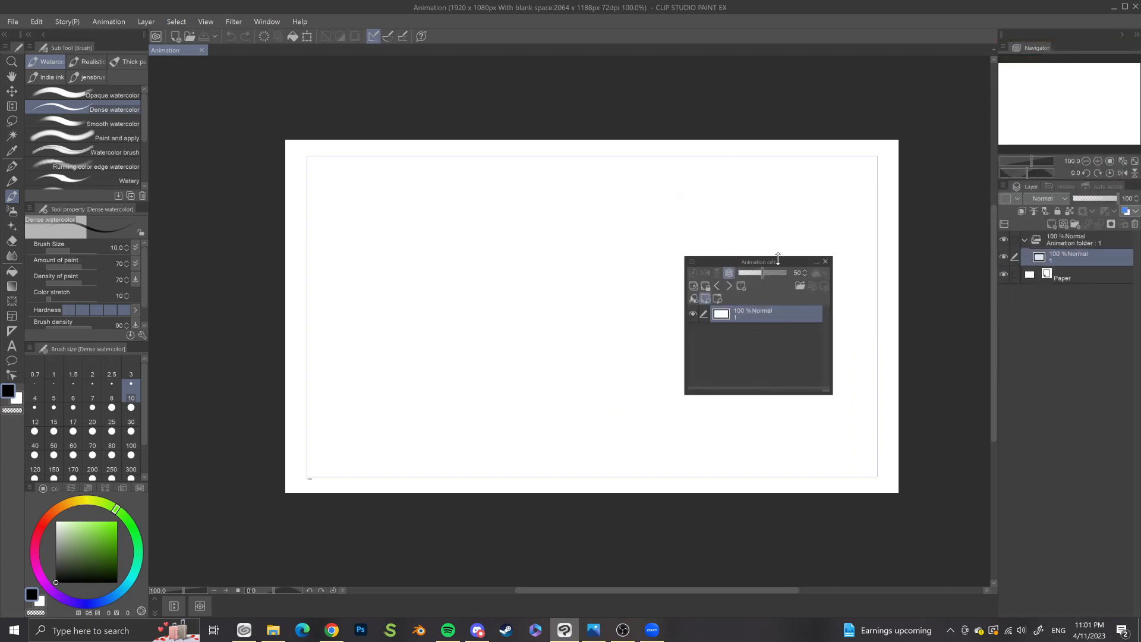
pyautogui.click(826, 262)
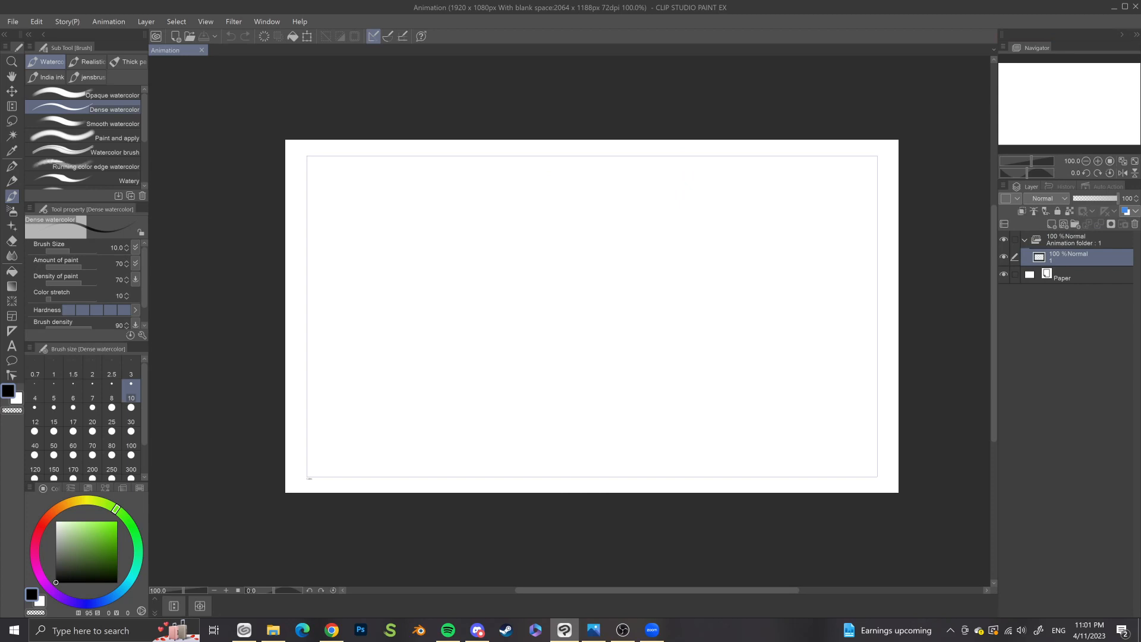
pyautogui.moveTo(1103, 186); pyautogui.dragTo(743, 233)
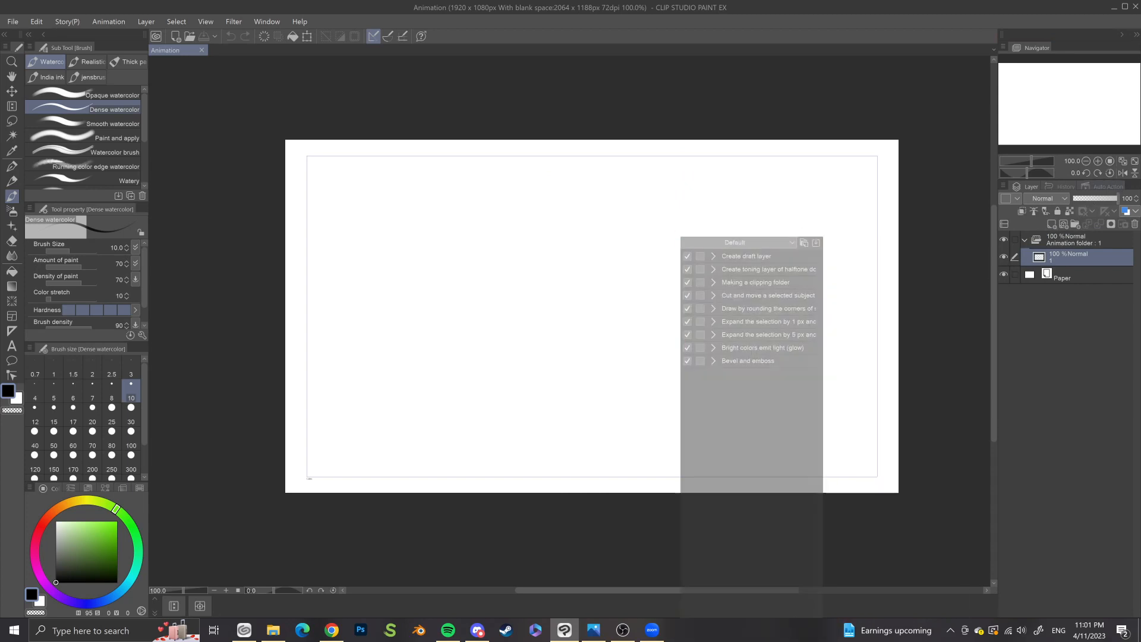
pyautogui.click(819, 234)
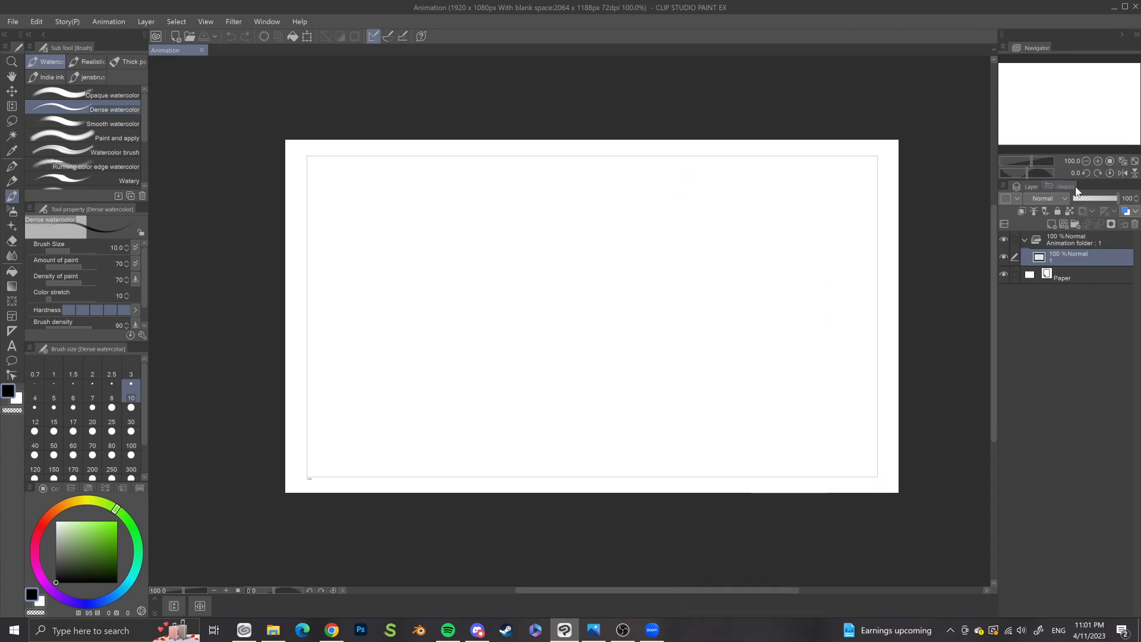
pyautogui.moveTo(1031, 186); pyautogui.dragTo(781, 194)
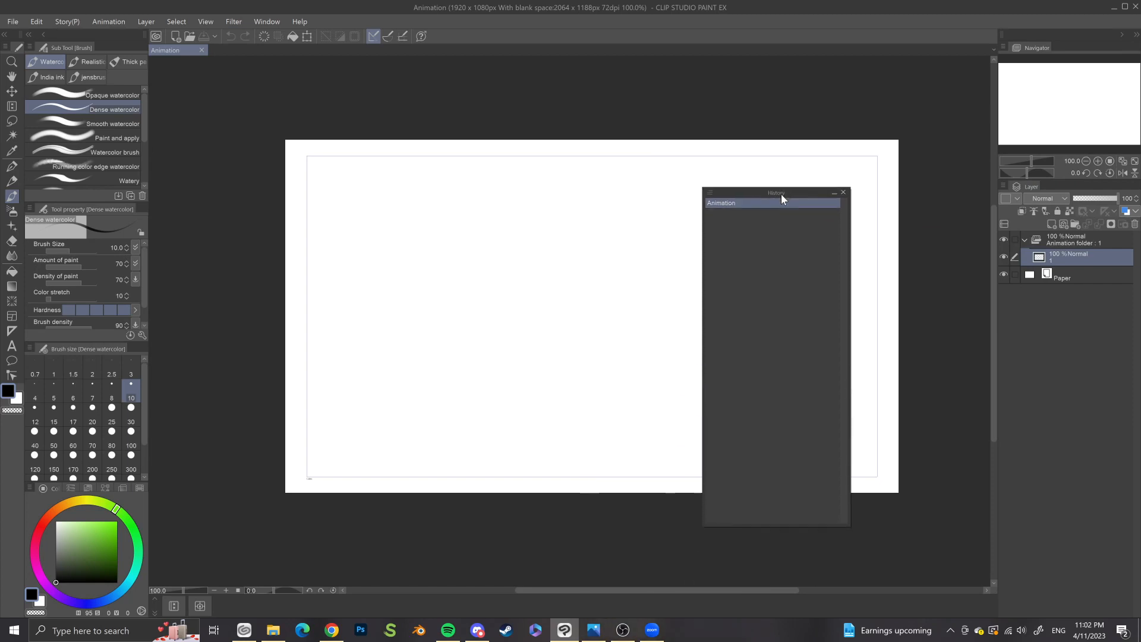
# Step: Draw three separate test strokes across the canvas with the Dense watercolor brush
pyautogui.moveTo(464, 301); pyautogui.dragTo(690, 274)
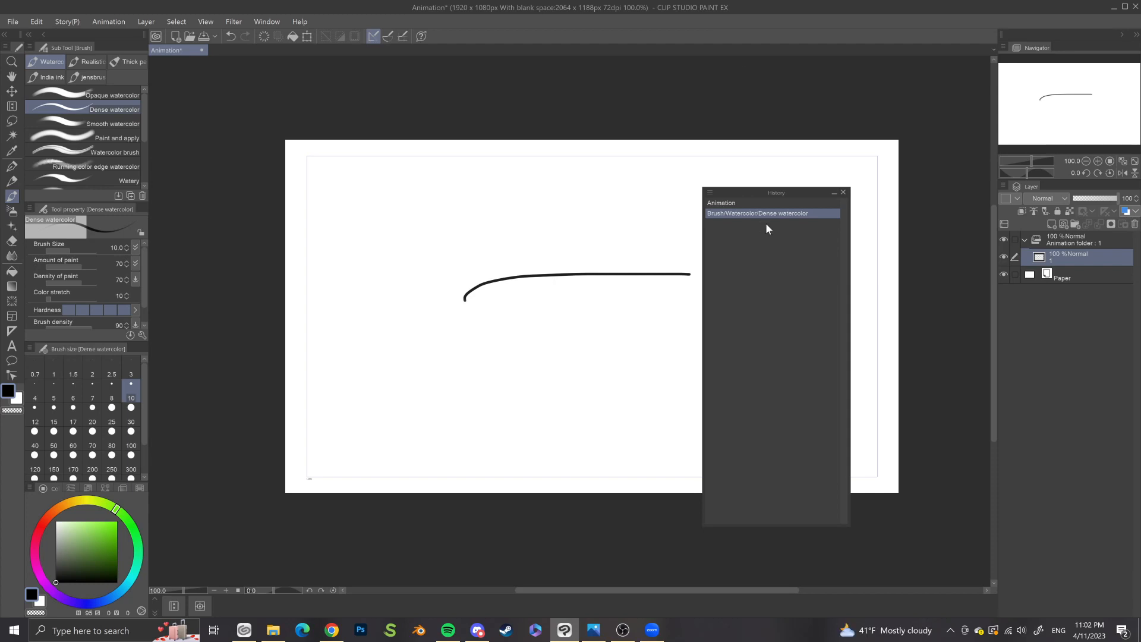
pyautogui.moveTo(475, 249); pyautogui.dragTo(554, 463)
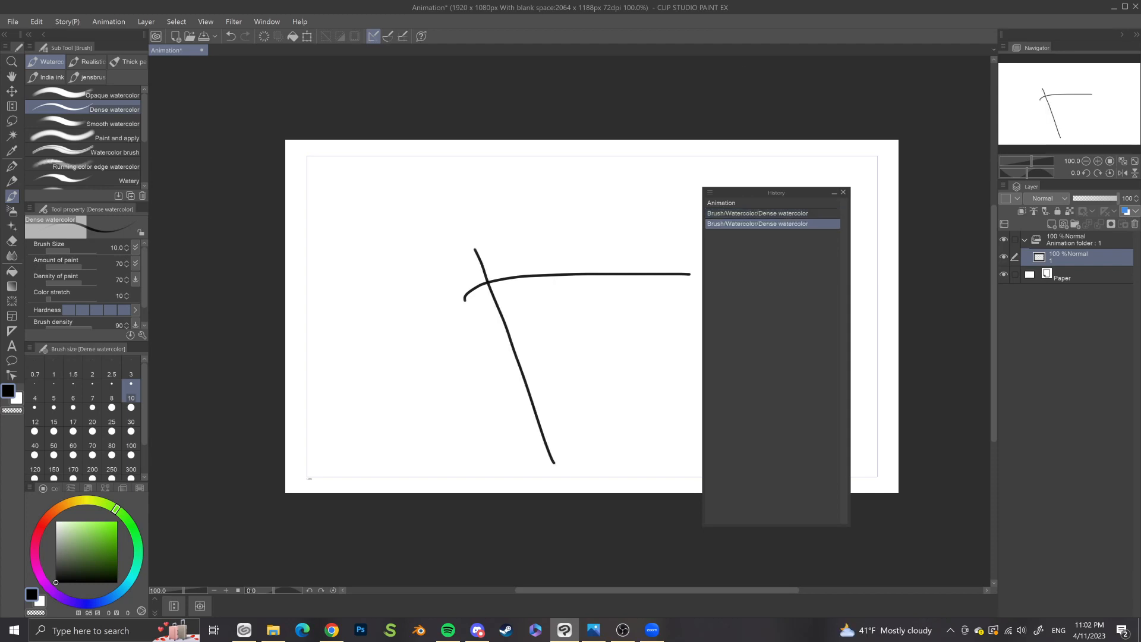
pyautogui.moveTo(359, 492); pyautogui.dragTo(619, 358)
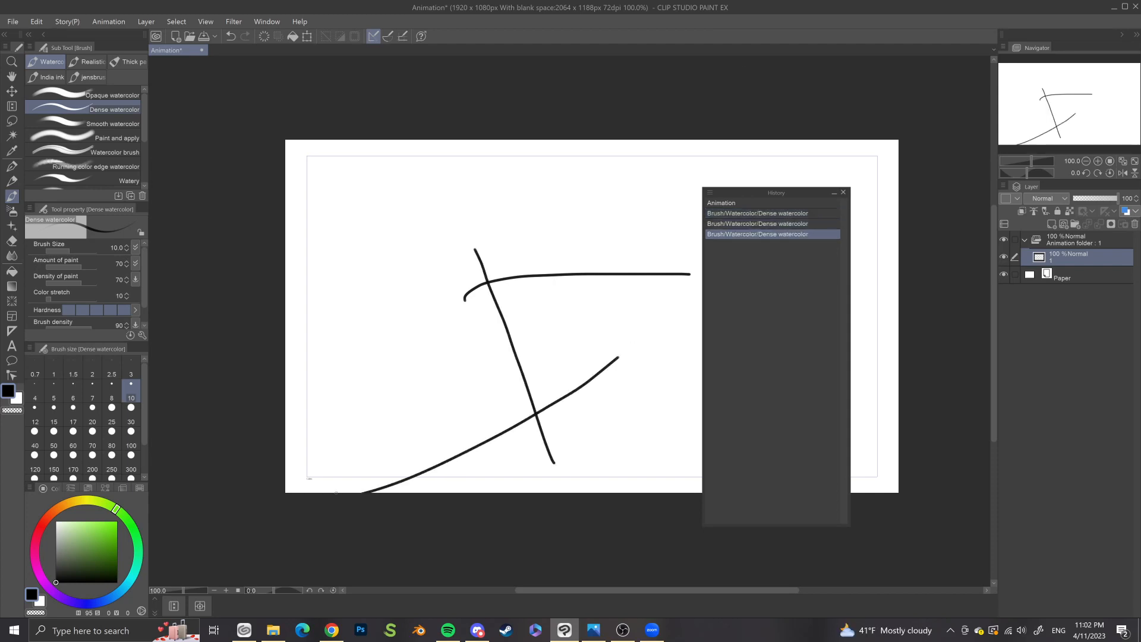
# Step: Undo the three test strokes, switch between their recorded states in the History palette, and return to the initial Animation state
pyautogui.hotkey('ctrl', 'z')
pyautogui.hotkey('ctrl', 'z')
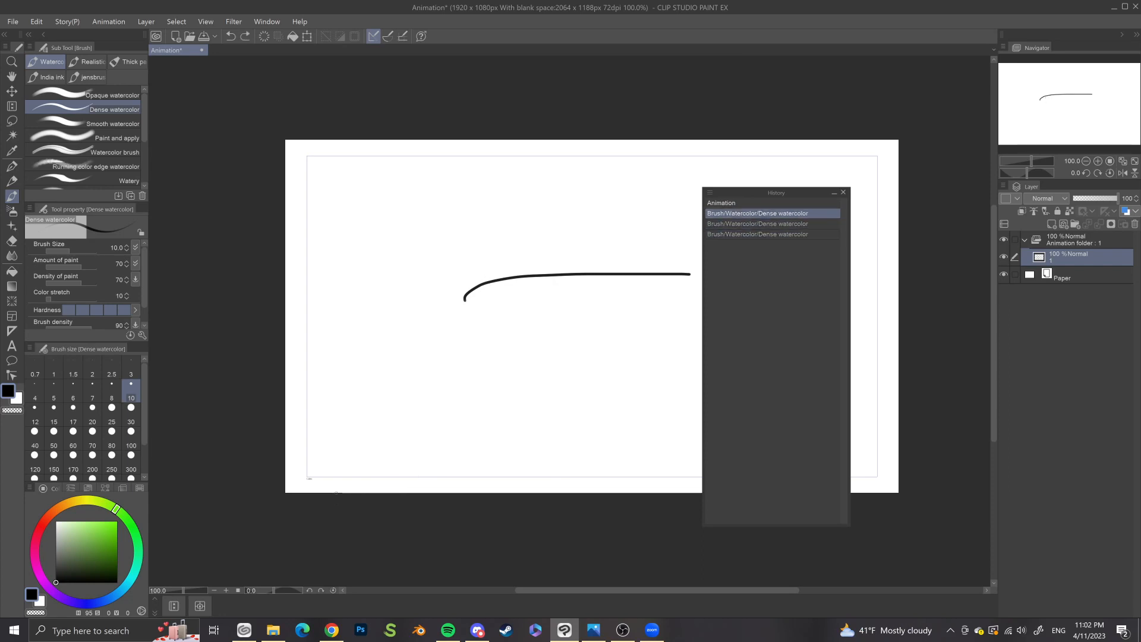
pyautogui.hotkey('ctrl', 'z')
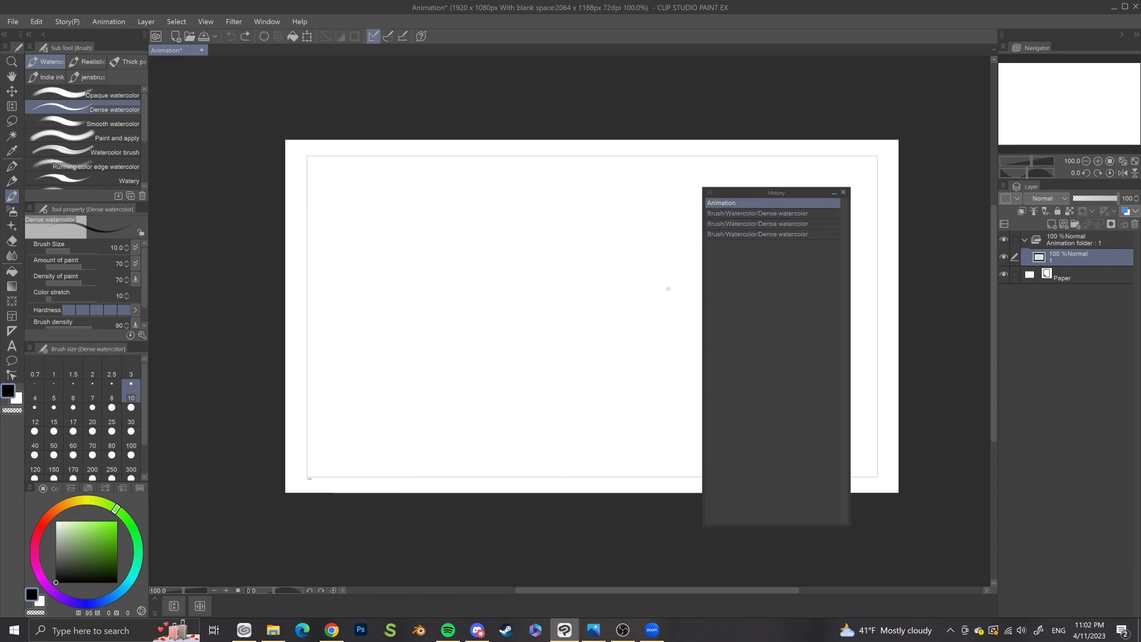
pyautogui.click(799, 235)
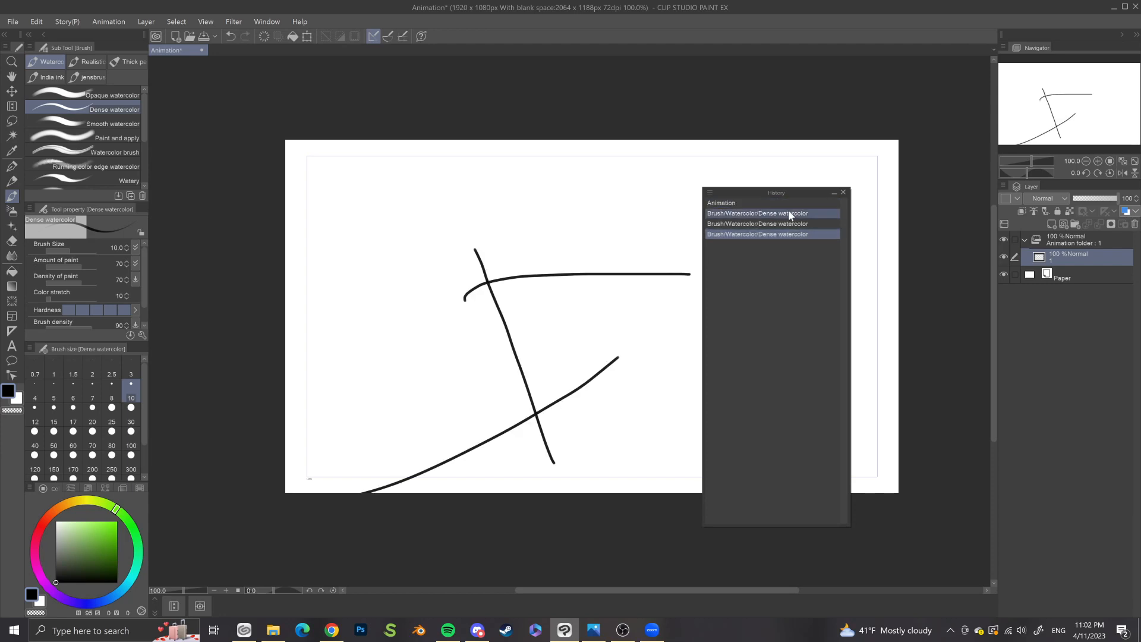
pyautogui.click(790, 214)
pyautogui.click(784, 235)
pyautogui.click(782, 202)
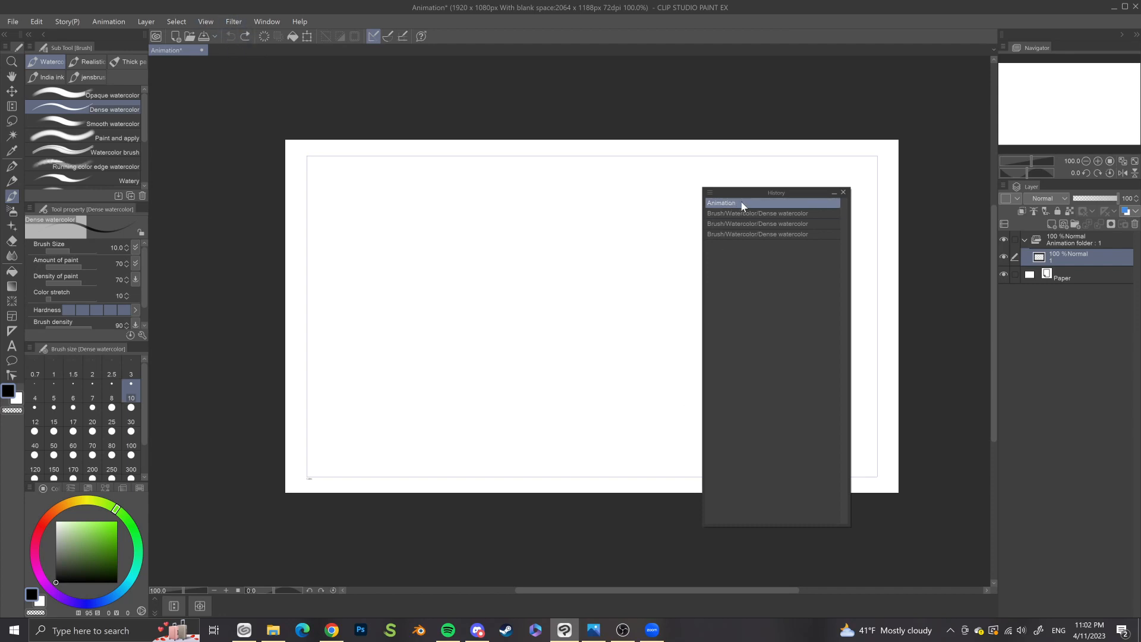
# Step: Move the floating History palette over the canvas and close it
pyautogui.moveTo(747, 194); pyautogui.dragTo(707, 173)
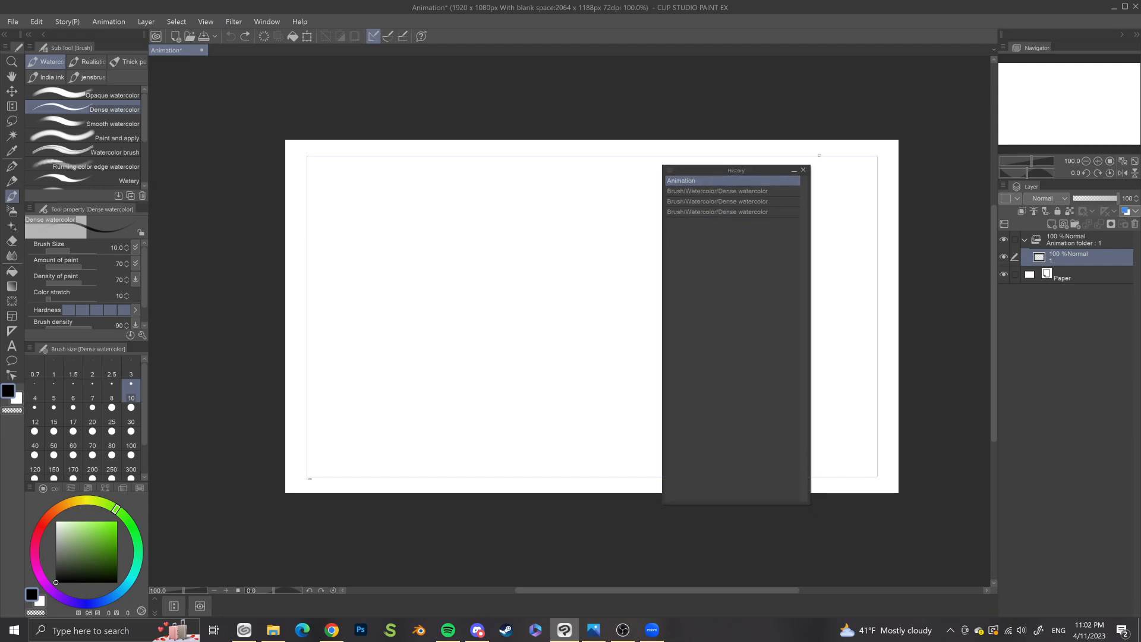
pyautogui.click(802, 170)
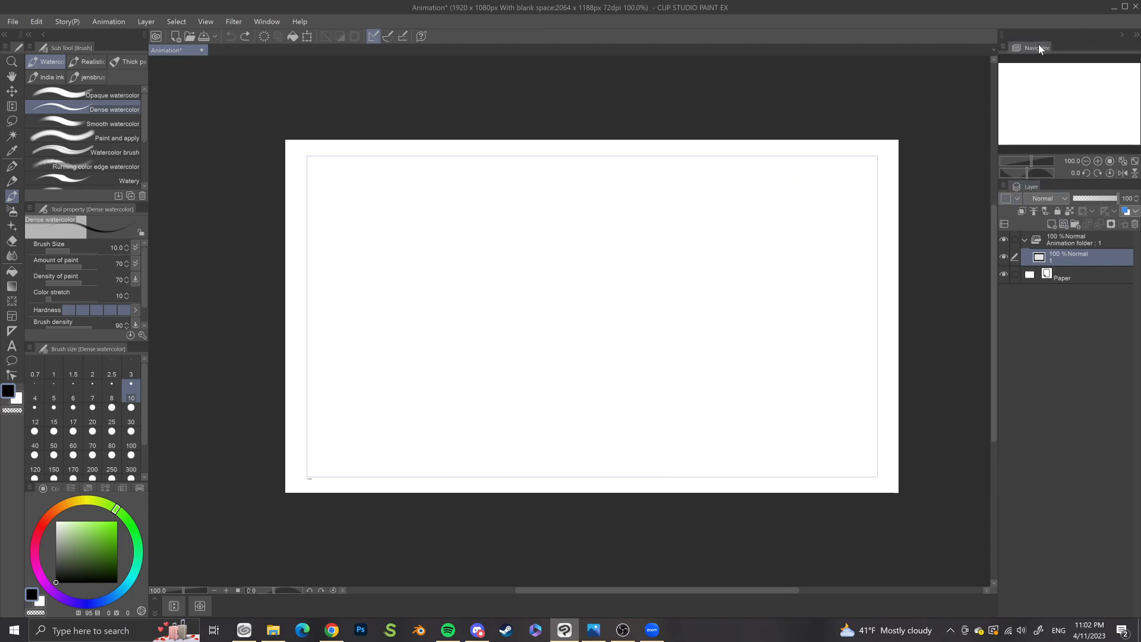
# Step: Dock the Sub Tool palette in its own column beside the Navigator and Layer palettes, and switch the drawing color to white
pyautogui.click(263, 22)
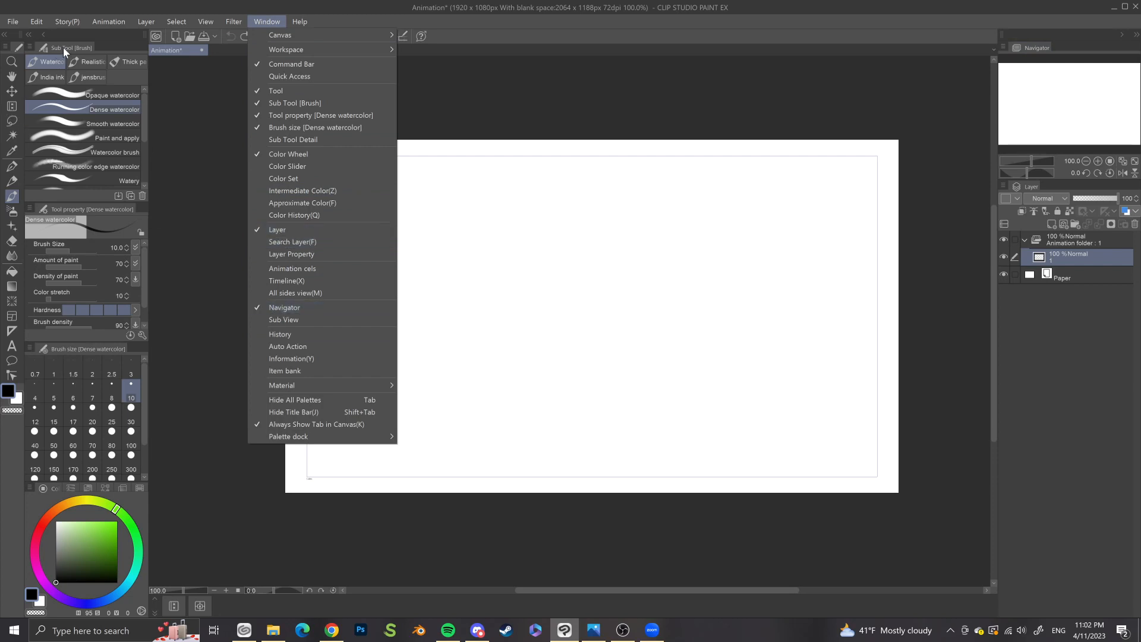
pyautogui.click(115, 41)
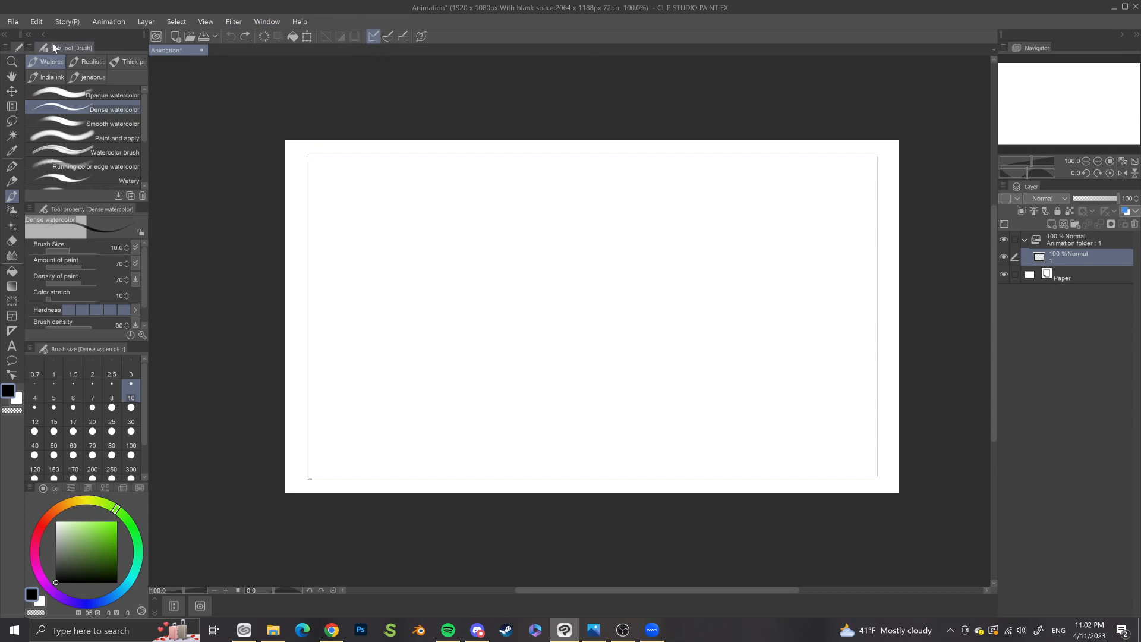
pyautogui.moveTo(67, 45); pyautogui.dragTo(1137, 118)
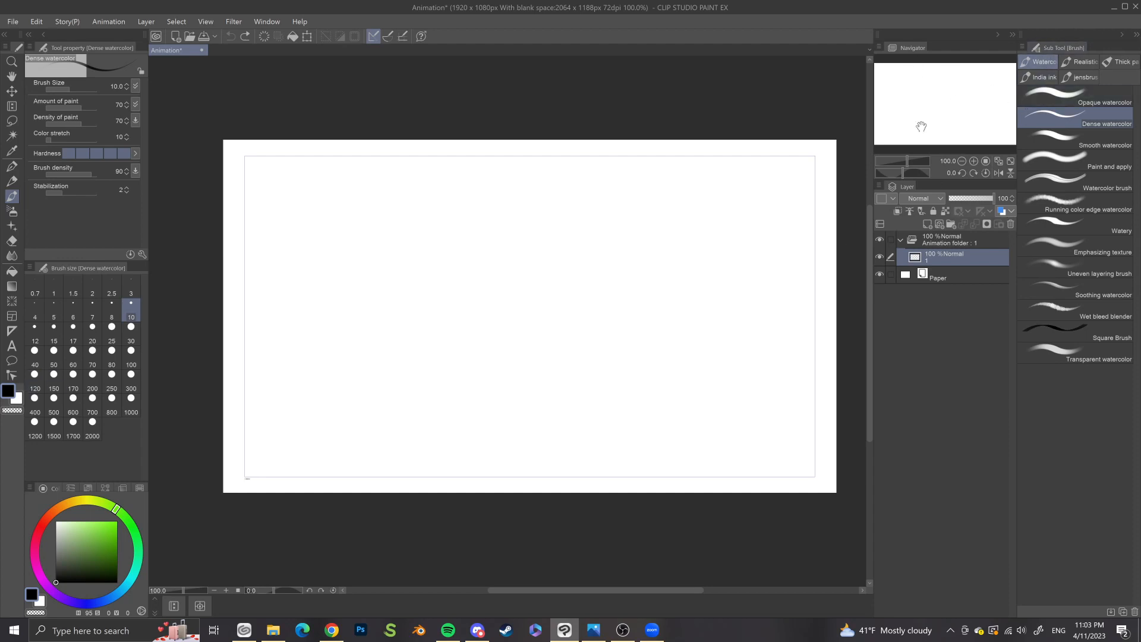
pyautogui.press('x')
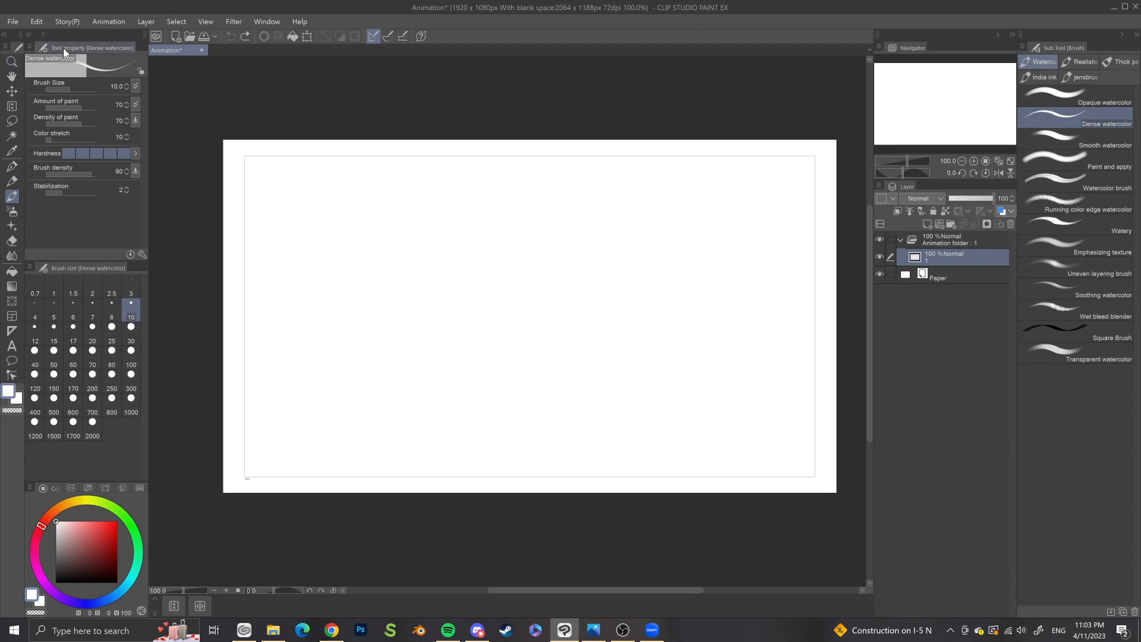
# Step: Dock the Tool Property palette below the Sub Tool palette and close the Brush Size palette
pyautogui.moveTo(63, 52)
pyautogui.mouseDown()
pyautogui.moveTo(261, 178)
pyautogui.moveTo(535, 298)
pyautogui.moveTo(925, 523)
pyautogui.moveTo(1103, 575)
pyautogui.moveTo(1070, 614)
pyautogui.mouseUp()
pyautogui.moveTo(1051, 399); pyautogui.dragTo(1055, 258)
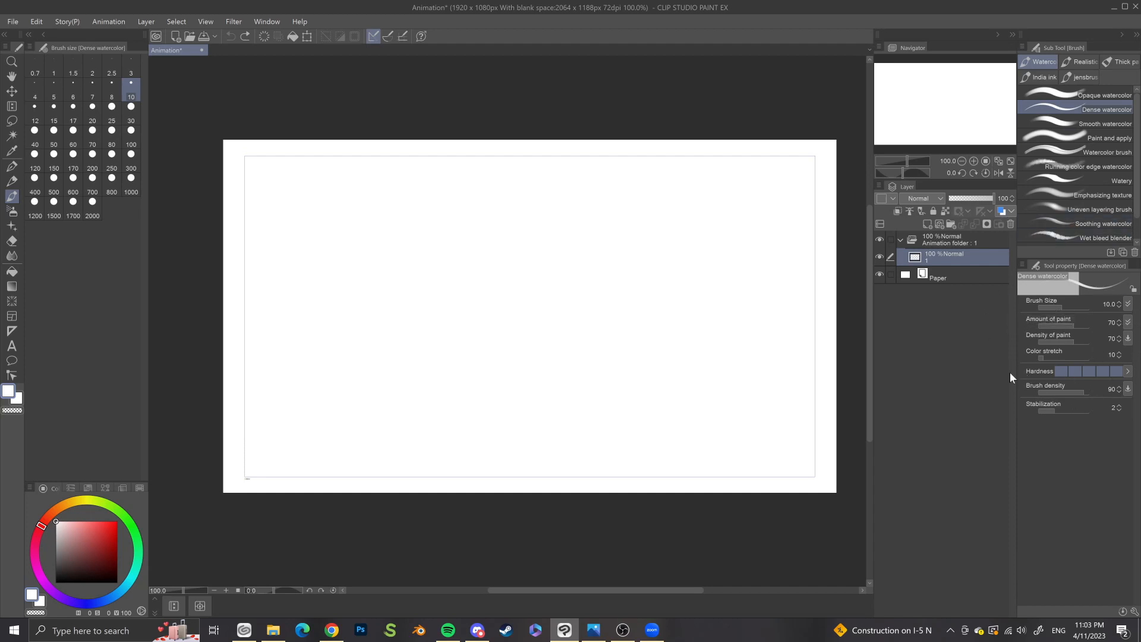
pyautogui.moveTo(73, 47)
pyautogui.mouseDown()
pyautogui.moveTo(427, 166)
pyautogui.moveTo(626, 182)
pyautogui.mouseUp()
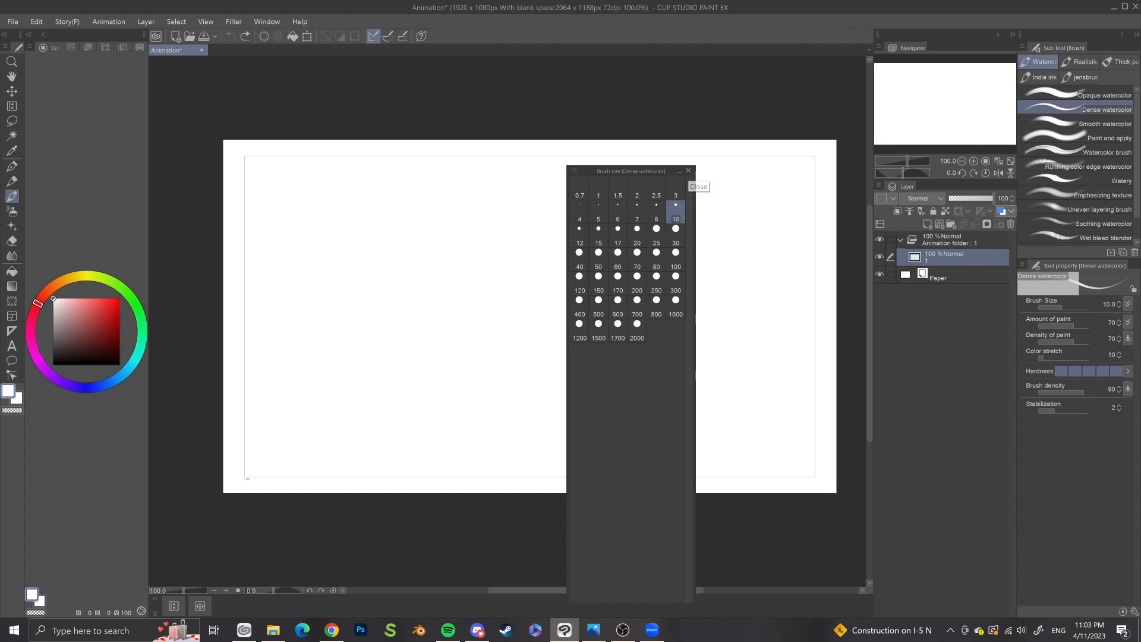
pyautogui.click(690, 170)
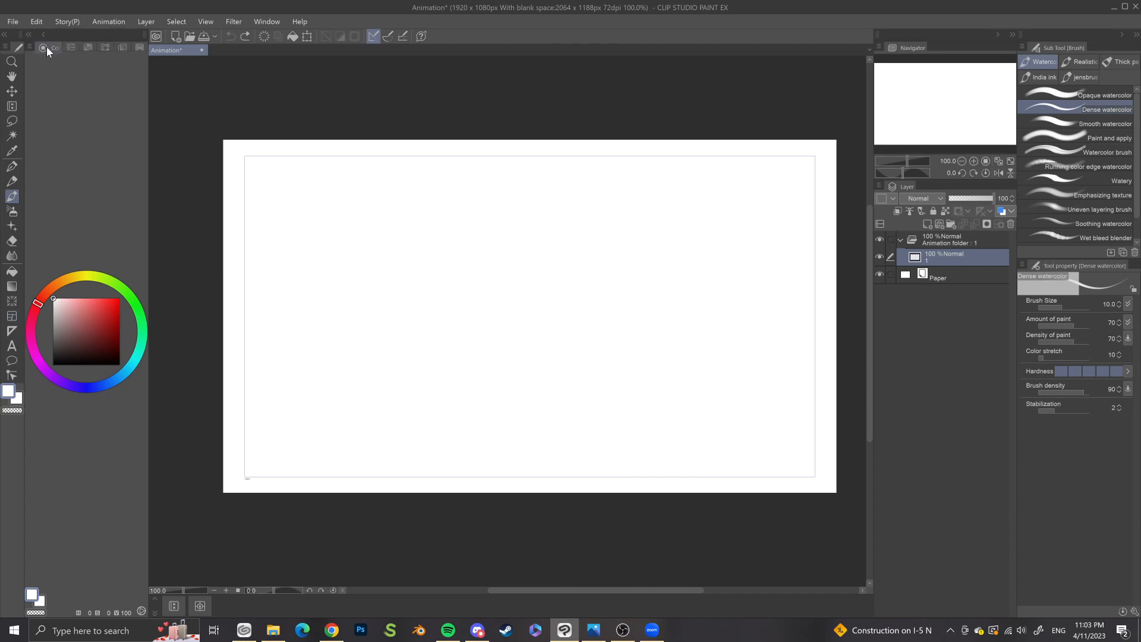
# Step: Dock the Color Wheel palette above the Navigator and close the Color Slider palette
pyautogui.moveTo(46, 47); pyautogui.dragTo(960, 36)
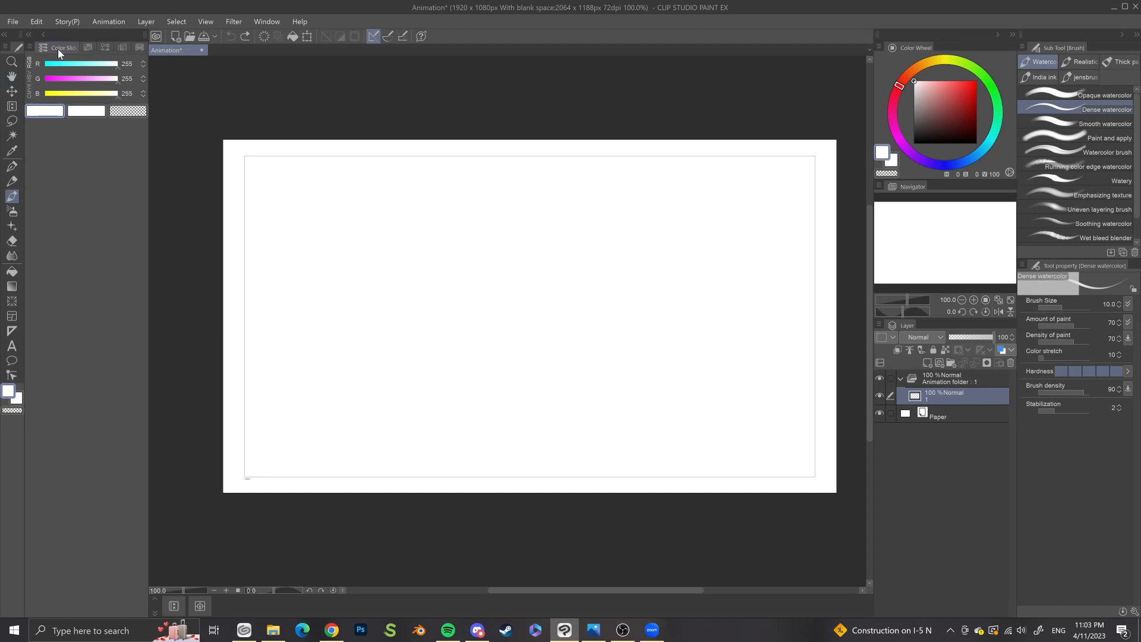
pyautogui.moveTo(58, 49); pyautogui.dragTo(290, 201)
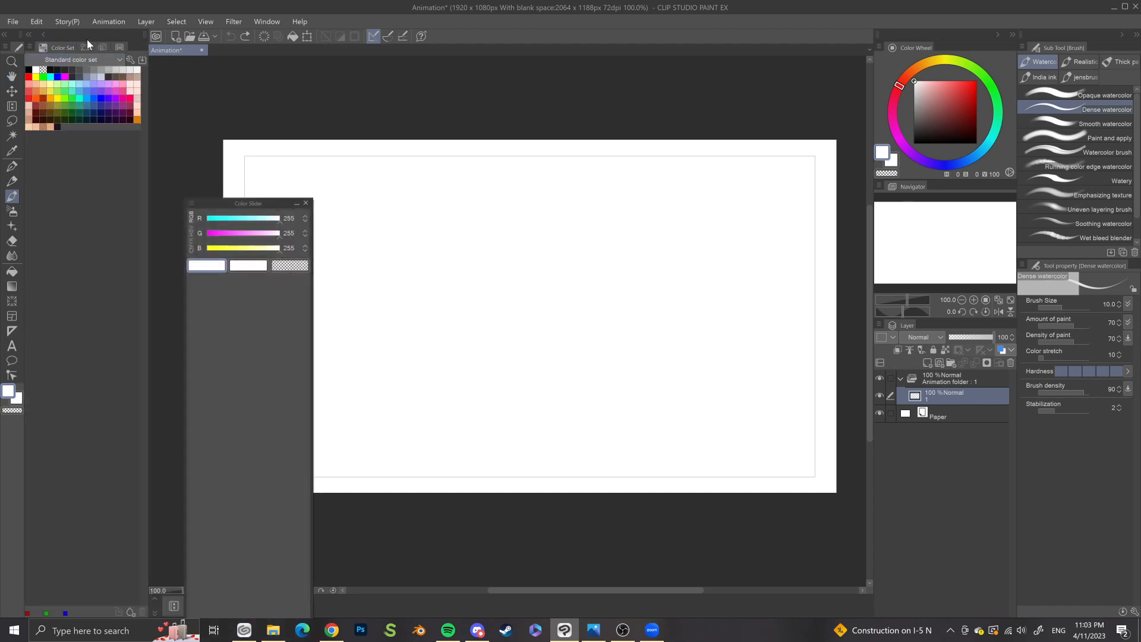
pyautogui.click(306, 203)
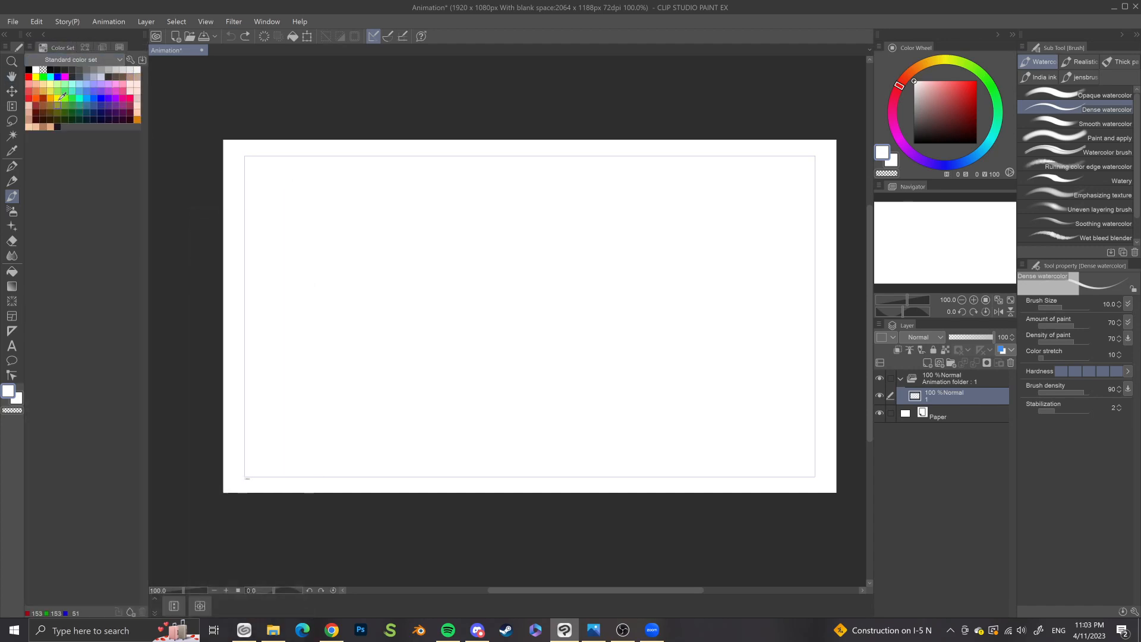
# Step: Detach and close the Color Set, Intermediate Color, Approximate Color and Color History palettes
pyautogui.moveTo(51, 46); pyautogui.dragTo(396, 134)
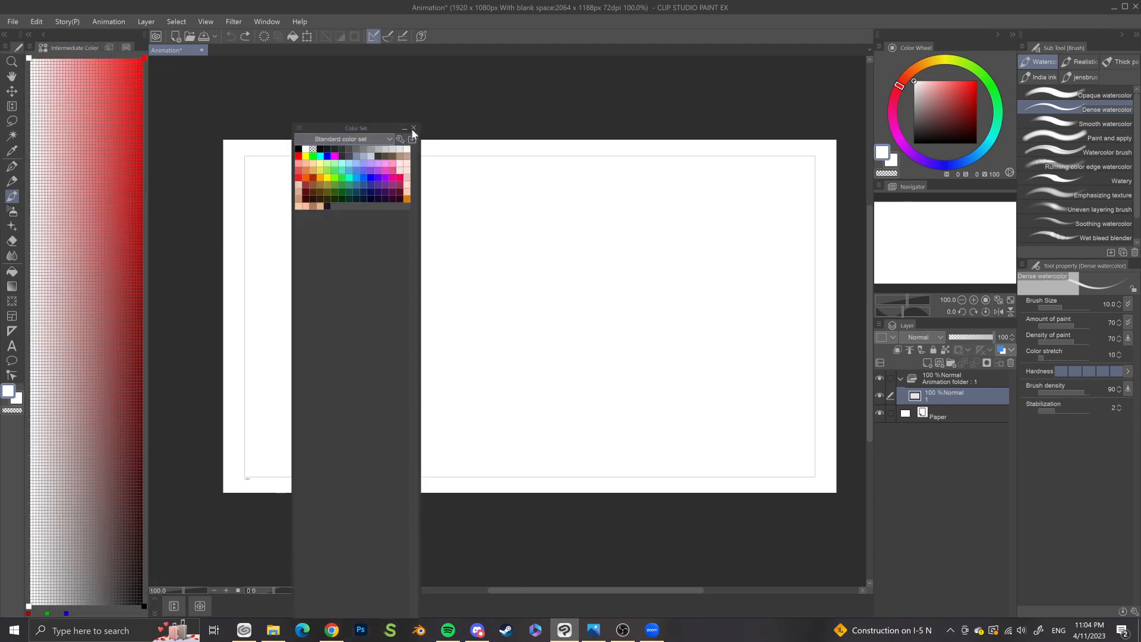
pyautogui.click(415, 130)
pyautogui.moveTo(86, 54); pyautogui.dragTo(483, 217)
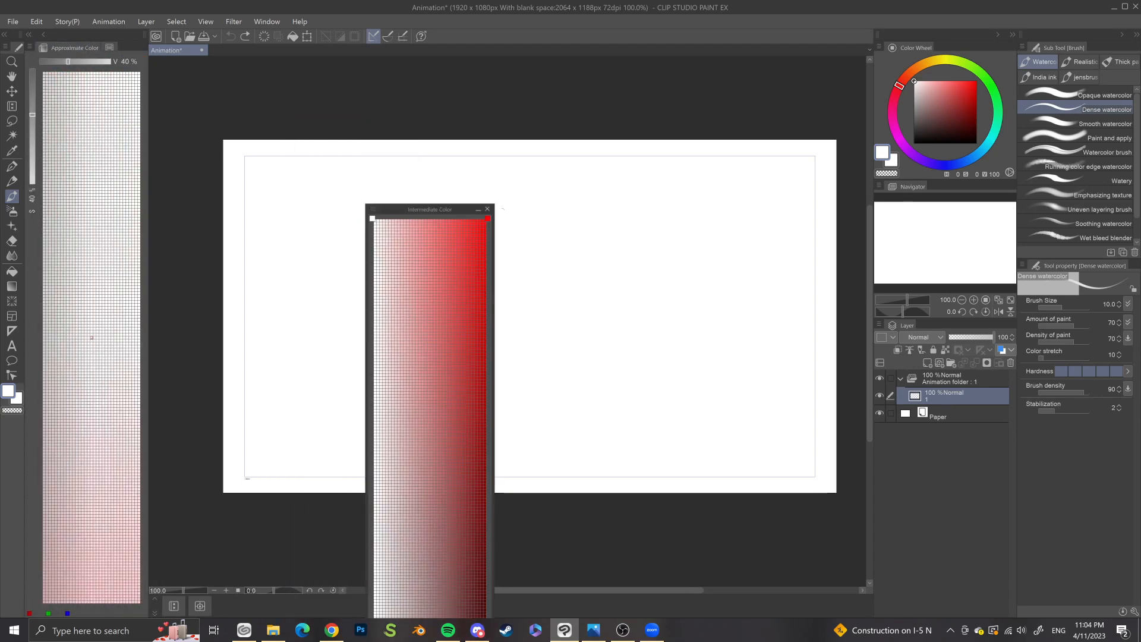
pyautogui.click(492, 211)
pyautogui.moveTo(83, 53); pyautogui.dragTo(516, 198)
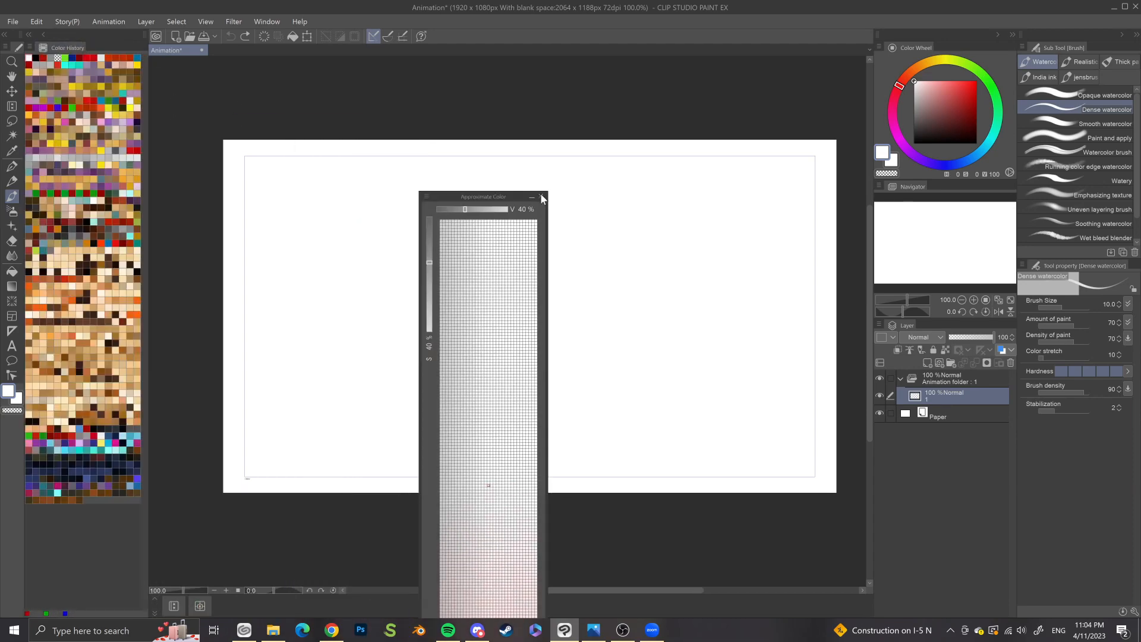
pyautogui.click(540, 196)
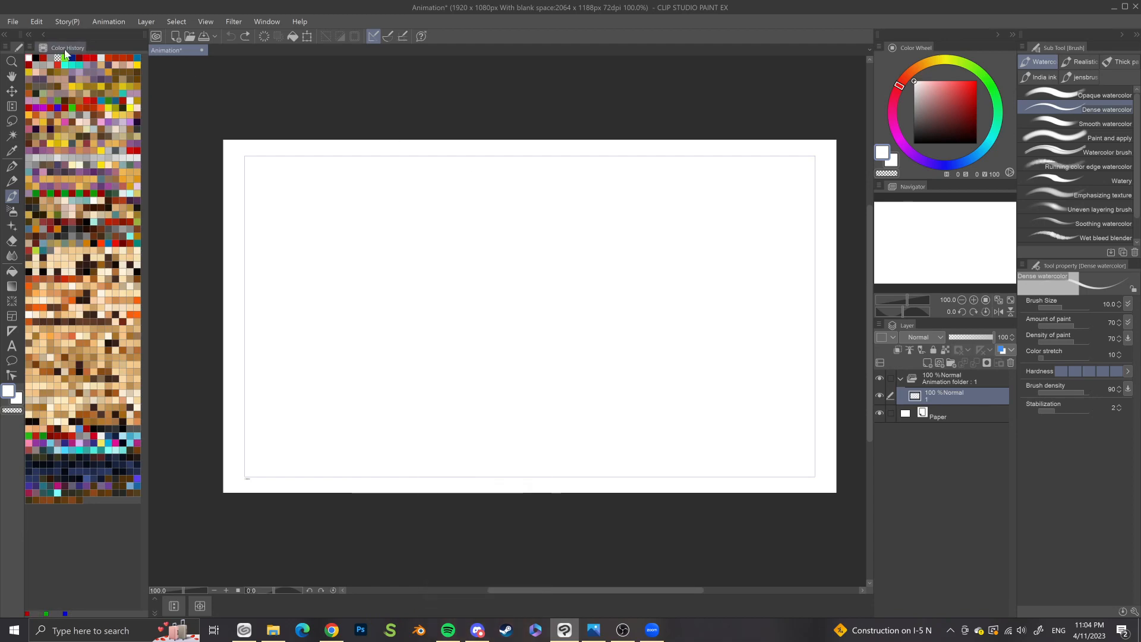
pyautogui.moveTo(67, 47); pyautogui.dragTo(516, 153)
pyautogui.click(539, 153)
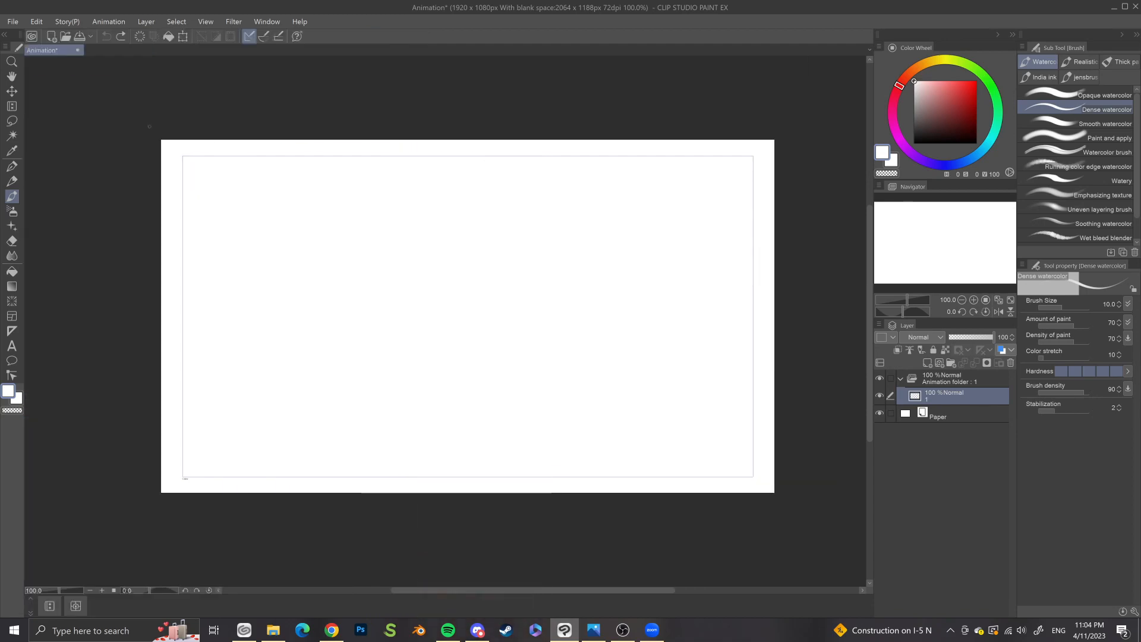
# Step: Float the Tool palette over the canvas and widen it to three columns of tools
pyautogui.click(5, 47)
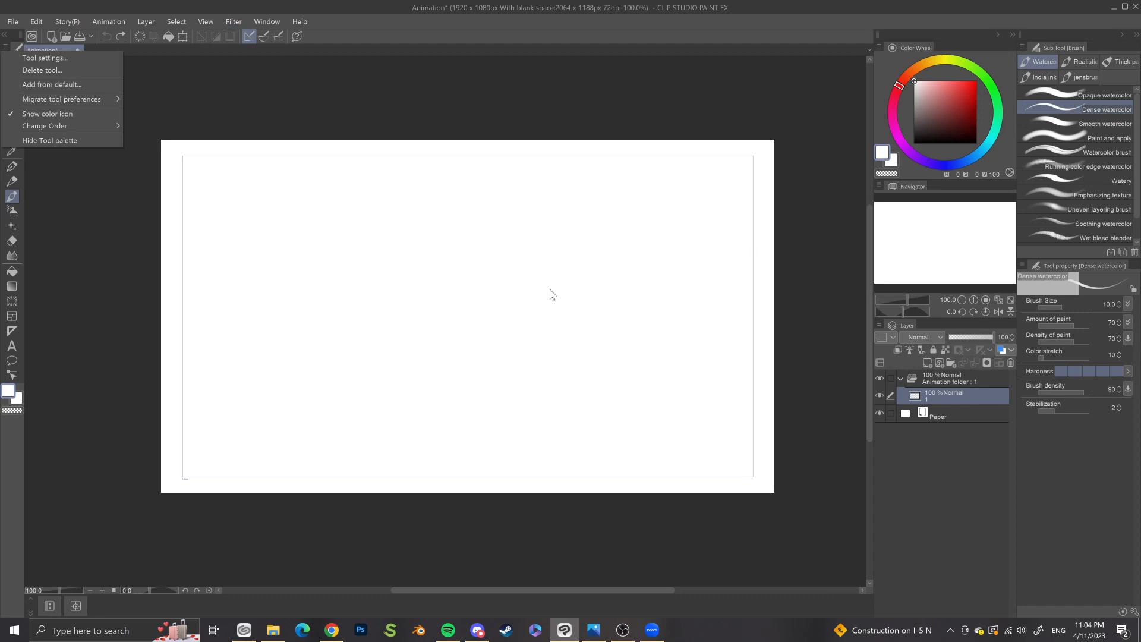
pyautogui.click(2, 26)
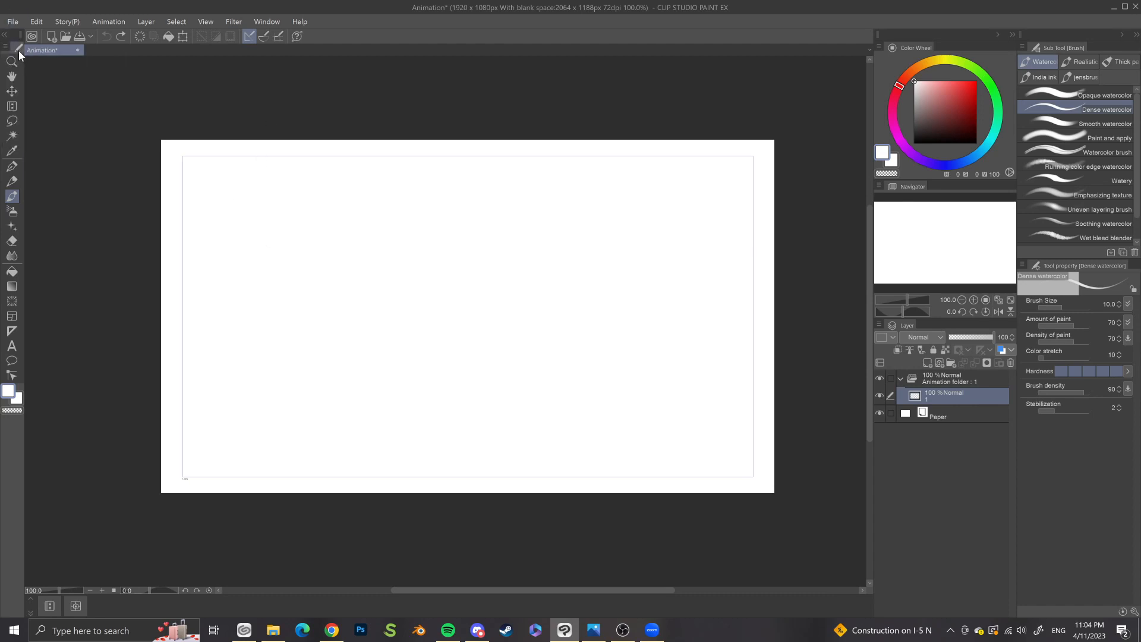
pyautogui.moveTo(17, 43); pyautogui.dragTo(595, 104)
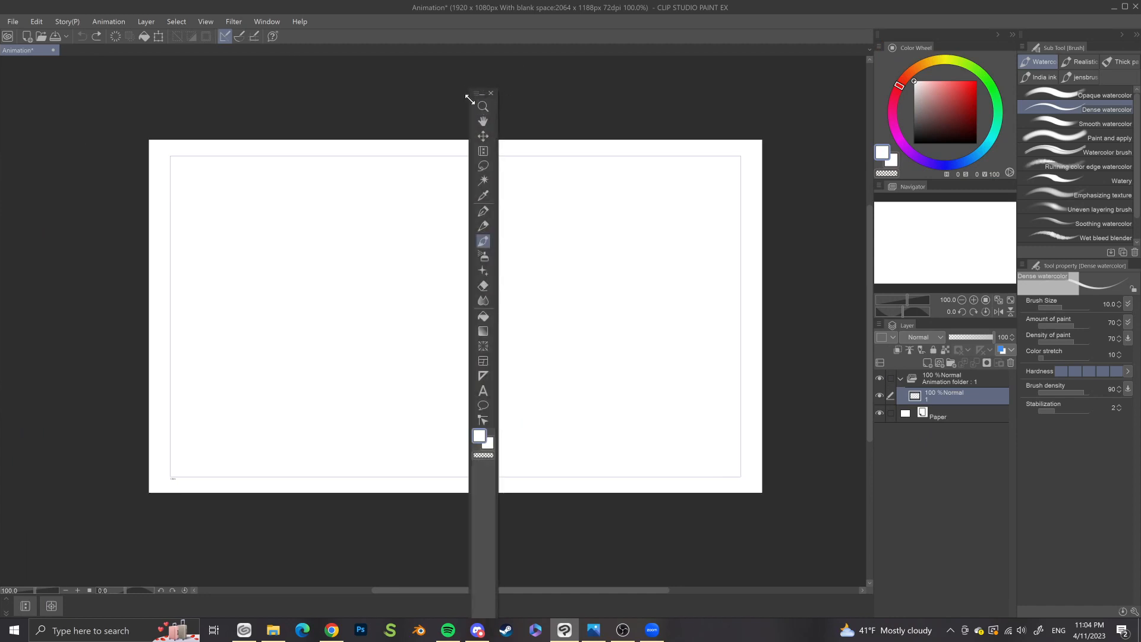
pyautogui.moveTo(469, 100)
pyautogui.mouseDown()
pyautogui.moveTo(458, 105)
pyautogui.moveTo(469, 101)
pyautogui.mouseUp()
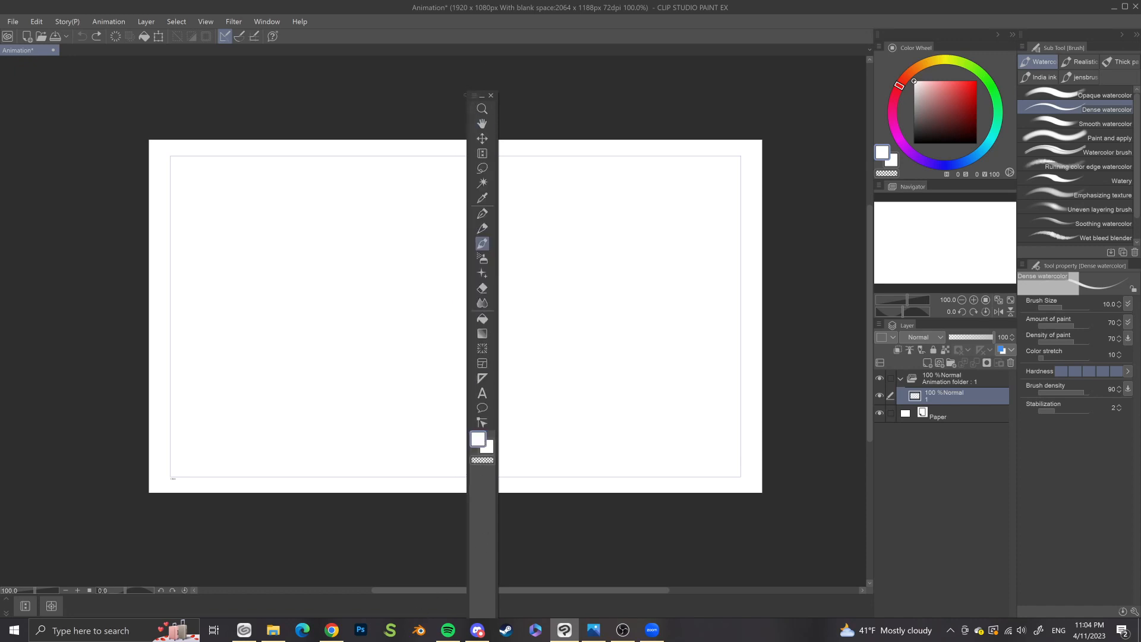
pyautogui.moveTo(469, 94); pyautogui.dragTo(616, 129)
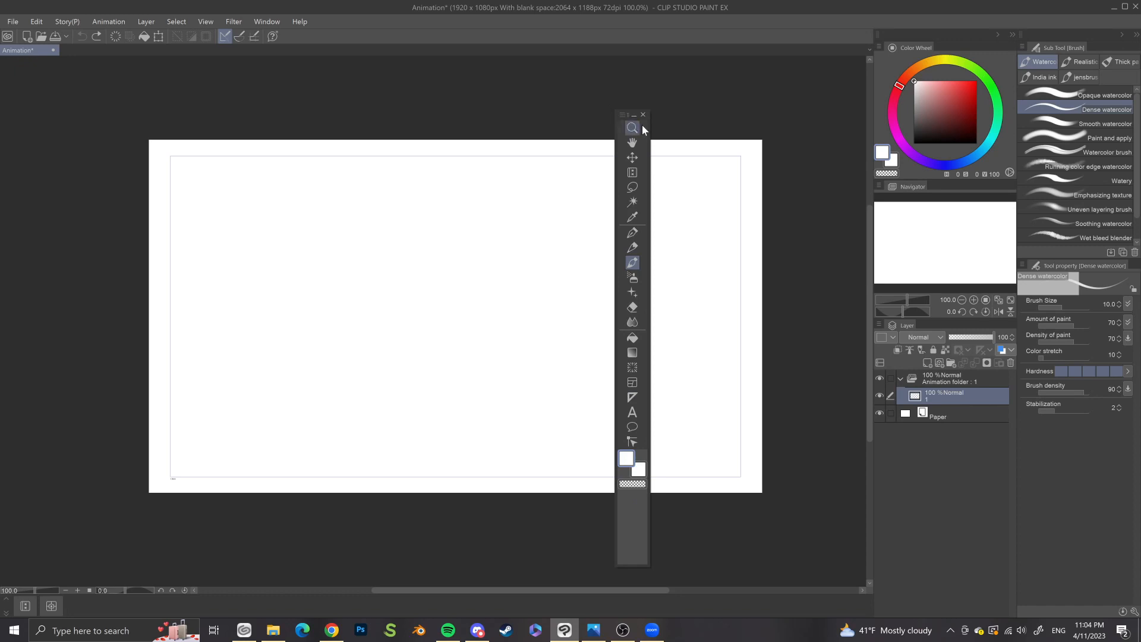
pyautogui.moveTo(615, 134); pyautogui.dragTo(600, 153)
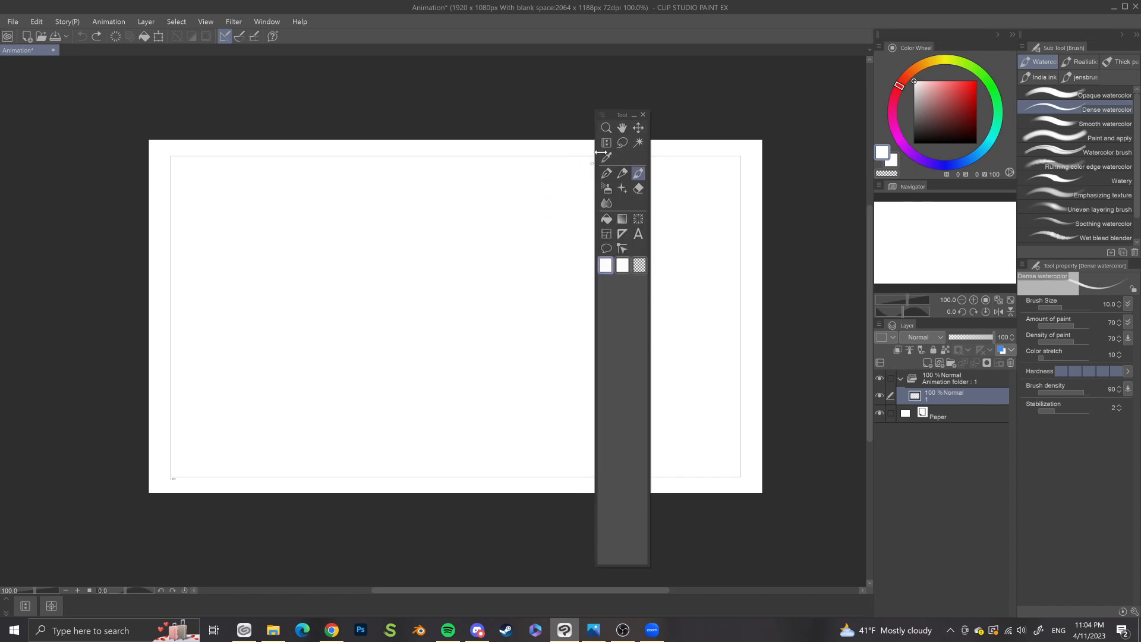
# Step: Dock the Tool palette beside the Color Wheel column, narrow it to a single column of tools, and narrow the Sub Tool column
pyautogui.moveTo(612, 114); pyautogui.dragTo(873, 71)
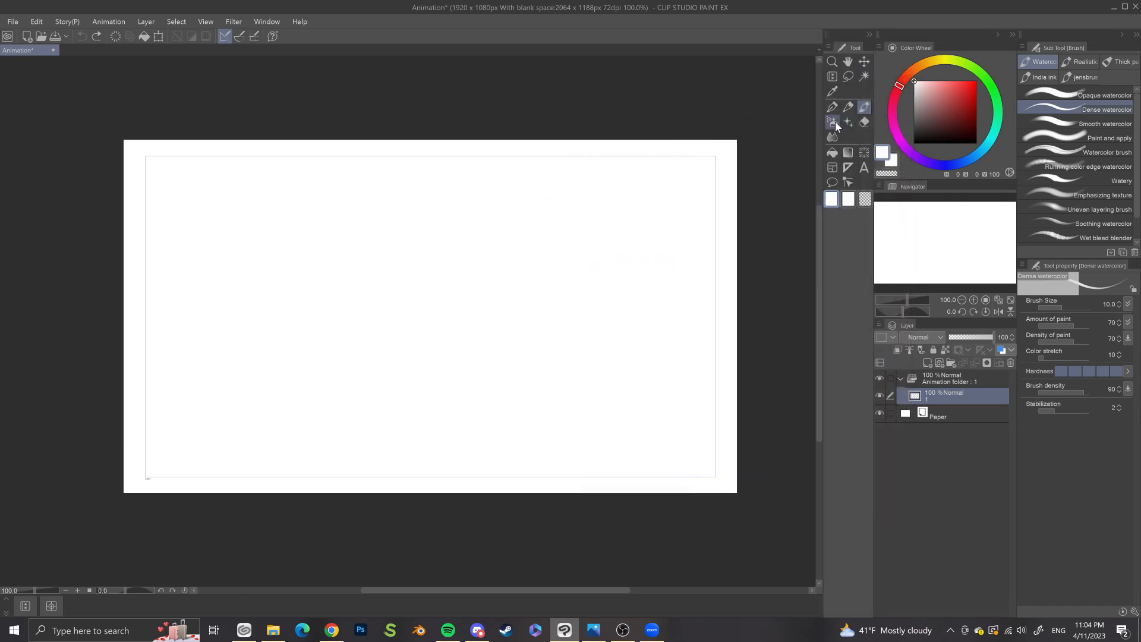
pyautogui.moveTo(823, 116); pyautogui.dragTo(864, 108)
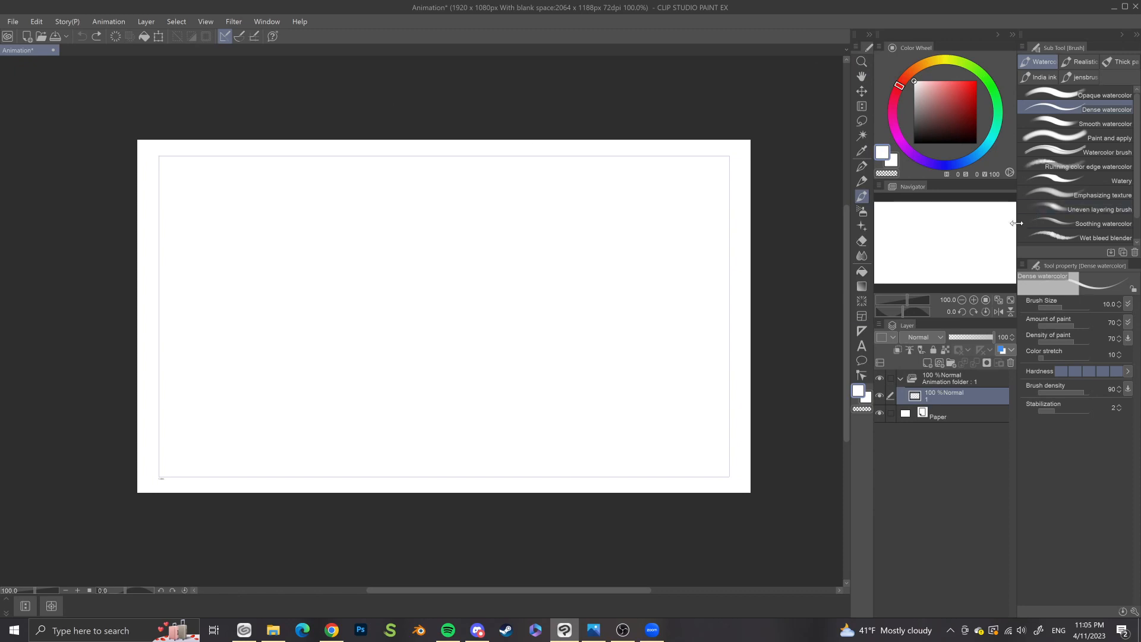
pyautogui.moveTo(1017, 221); pyautogui.dragTo(1086, 231)
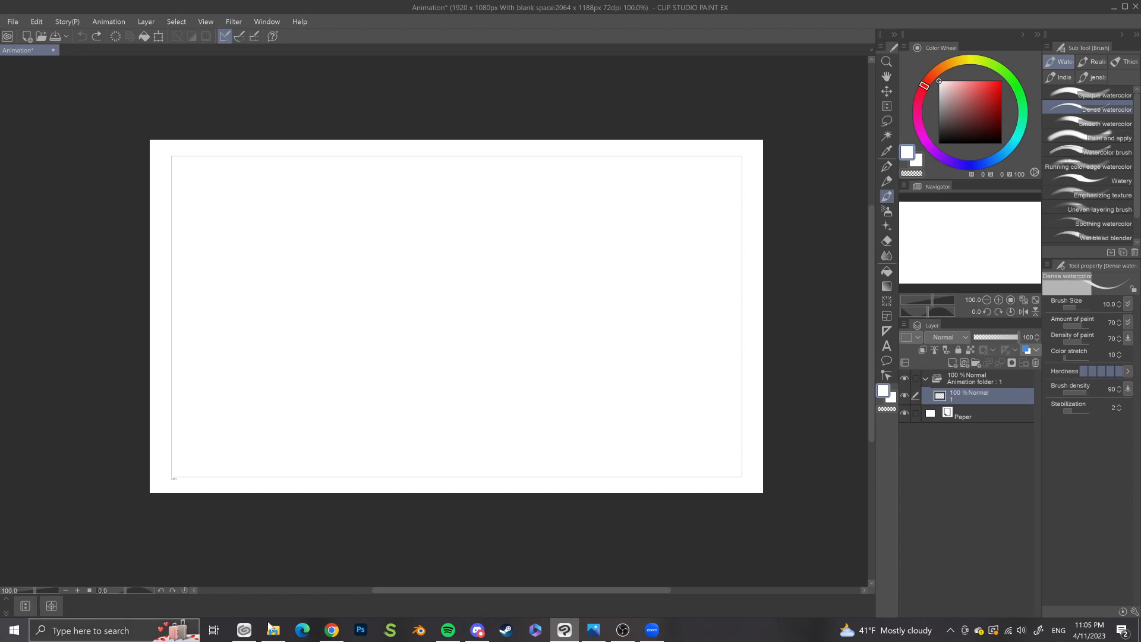
# Step: Expand the Timeline palette below the canvas and close the All sides view palette grouped with it
pyautogui.click(24, 609)
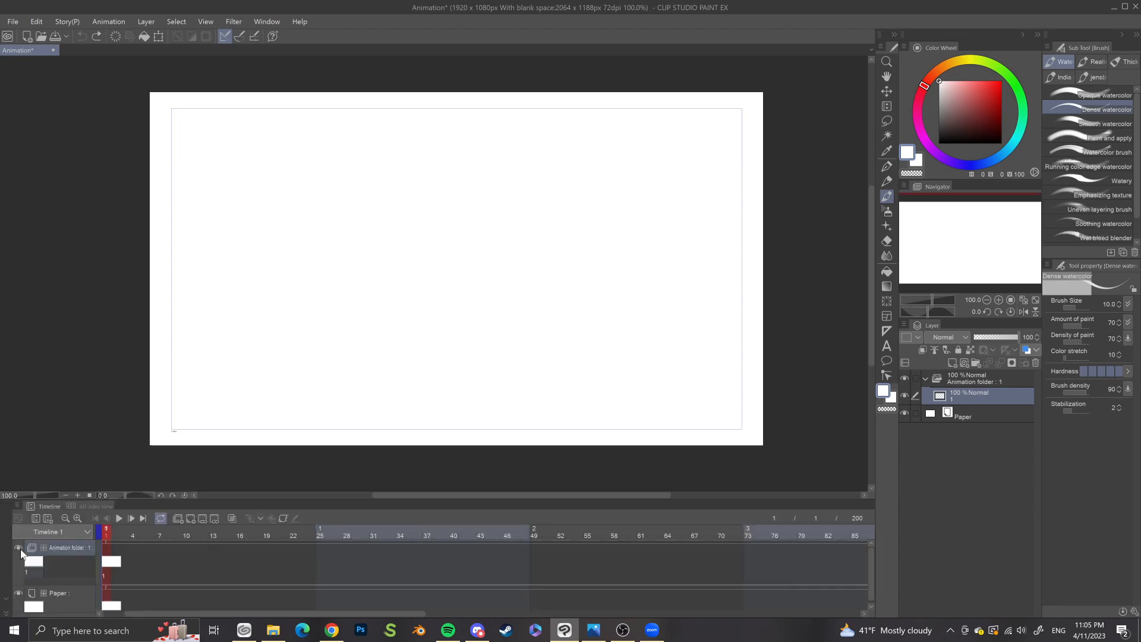
pyautogui.click(267, 22)
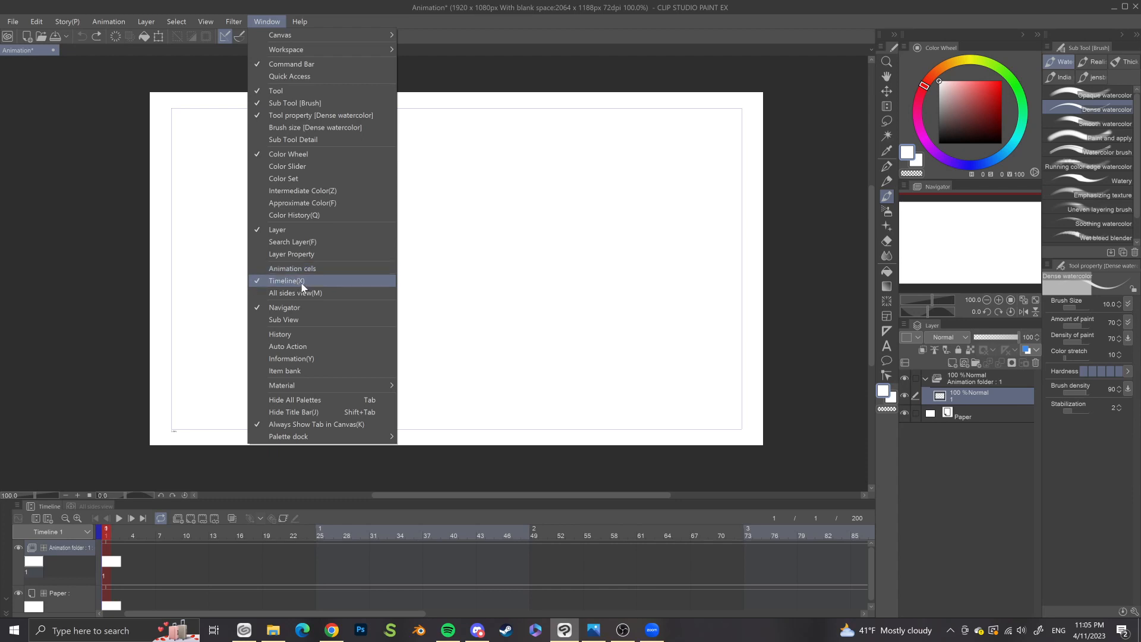
pyautogui.moveTo(300, 22)
pyautogui.click(66, 504)
pyautogui.moveTo(94, 503); pyautogui.dragTo(73, 286)
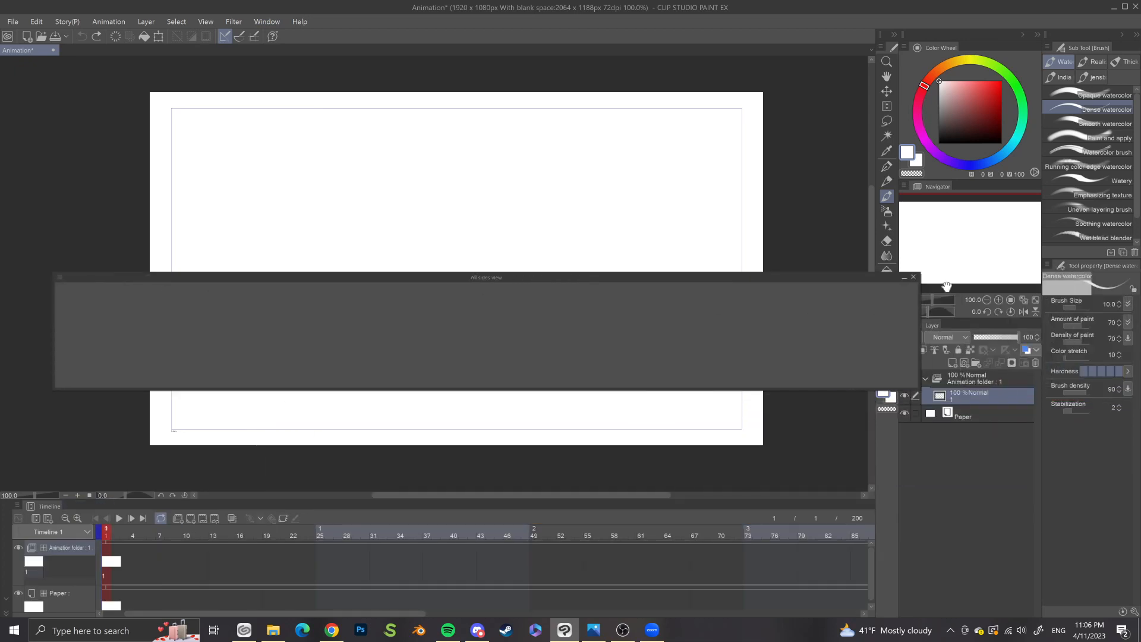
pyautogui.click(913, 277)
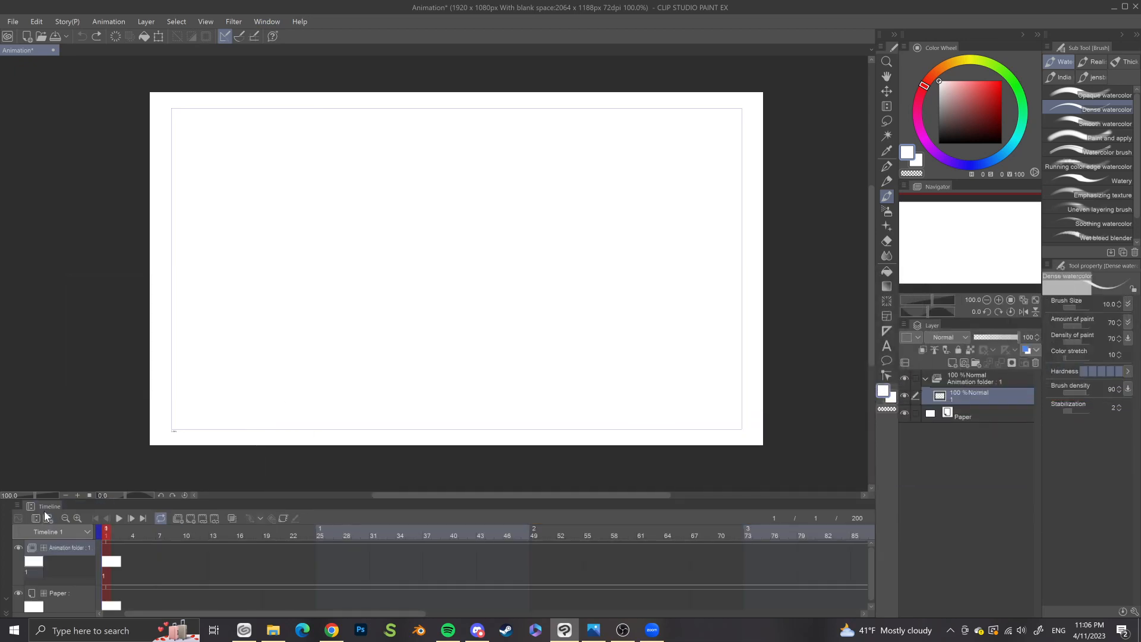
# Step: Make the Timeline palette taller and zoom the canvas out to 66.7%
pyautogui.moveTo(43, 500); pyautogui.dragTo(48, 422)
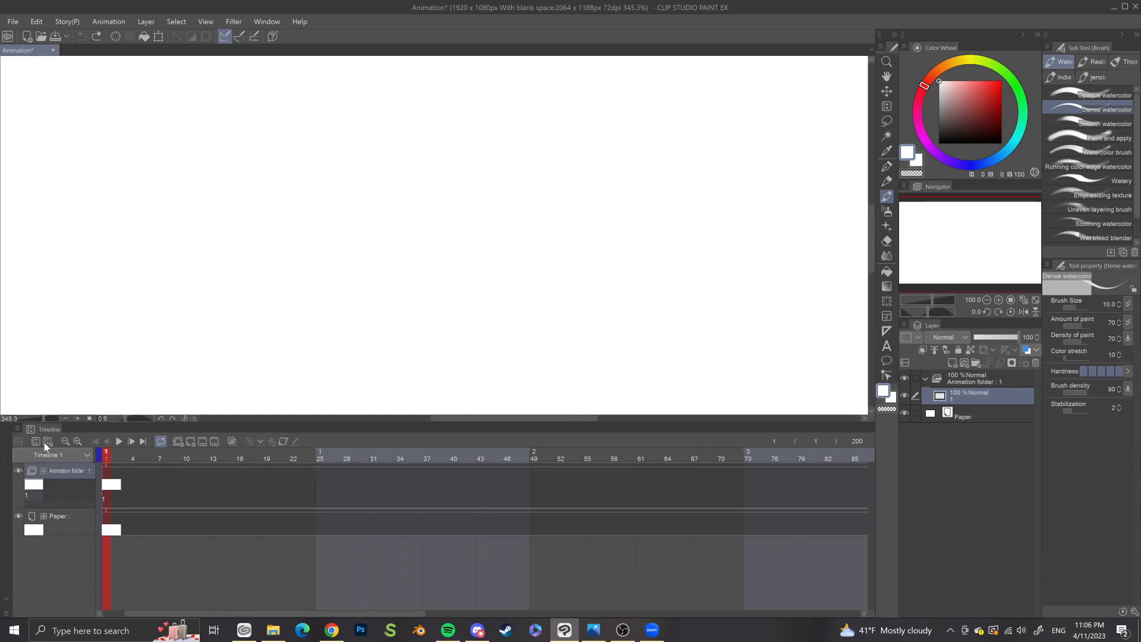
pyautogui.click(48, 455)
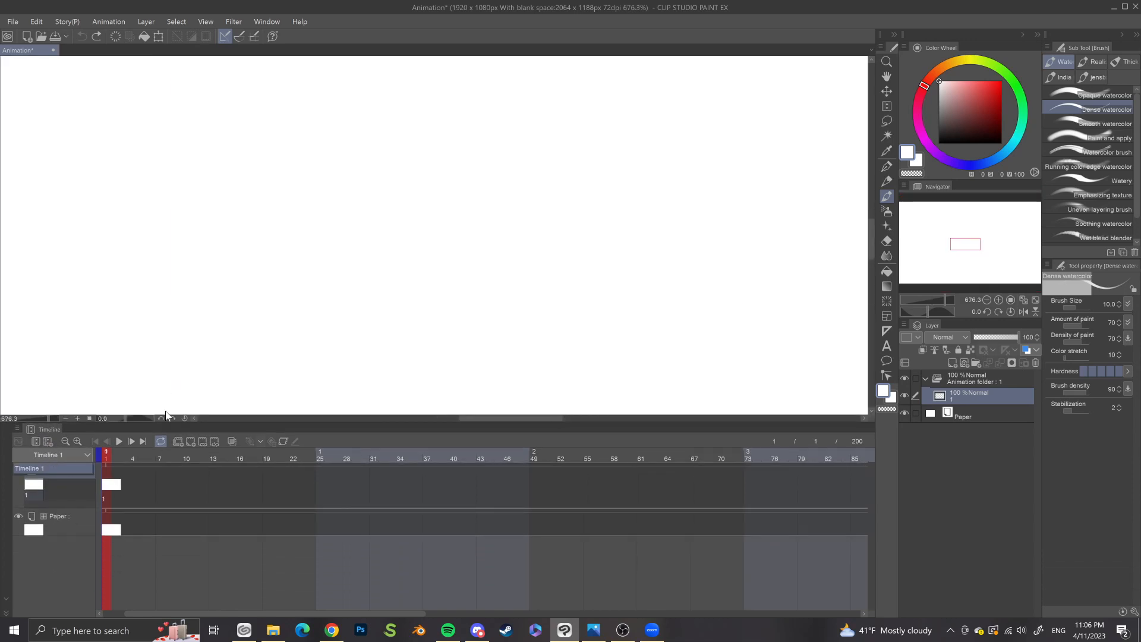
pyautogui.click(988, 301)
pyautogui.click(988, 301)
pyautogui.click(989, 301)
pyautogui.click(989, 301)
pyautogui.click(989, 301)
pyautogui.click(989, 300)
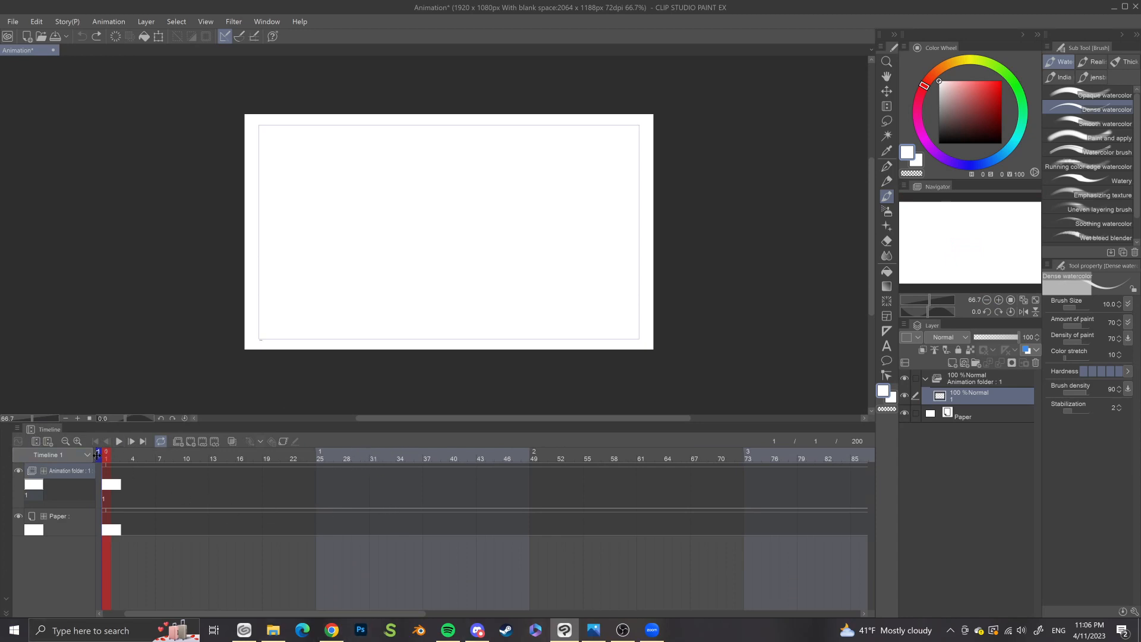
# Step: Delete the cel assigned to frame 1 of the animation folder in the timeline
pyautogui.moveTo(116, 459); pyautogui.dragTo(103, 486)
pyautogui.click(137, 489)
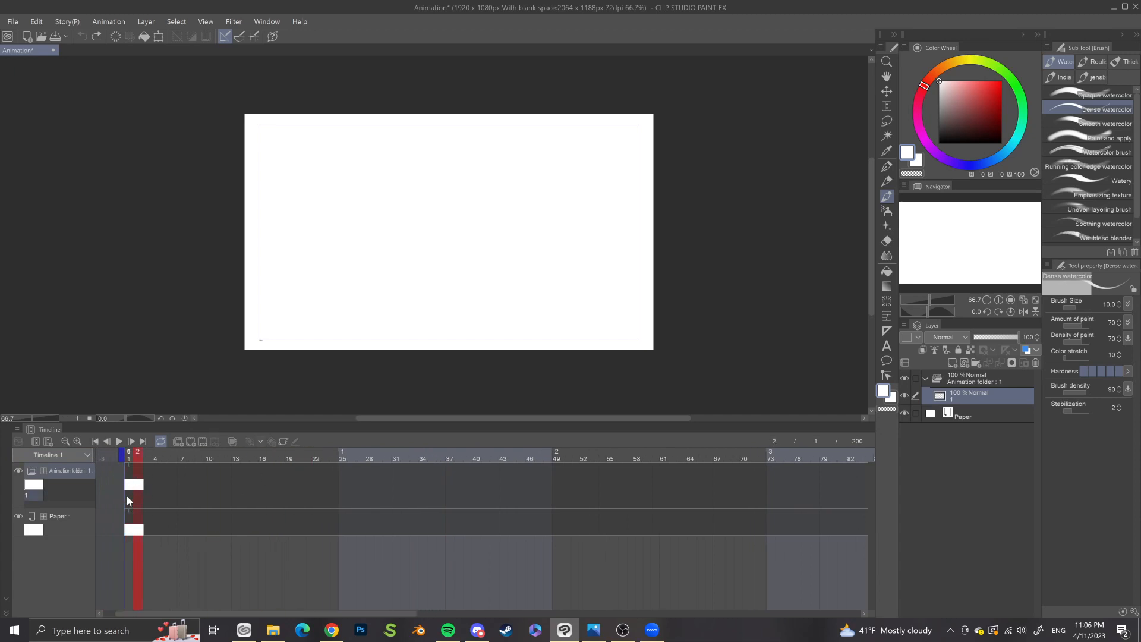
pyautogui.click(128, 501)
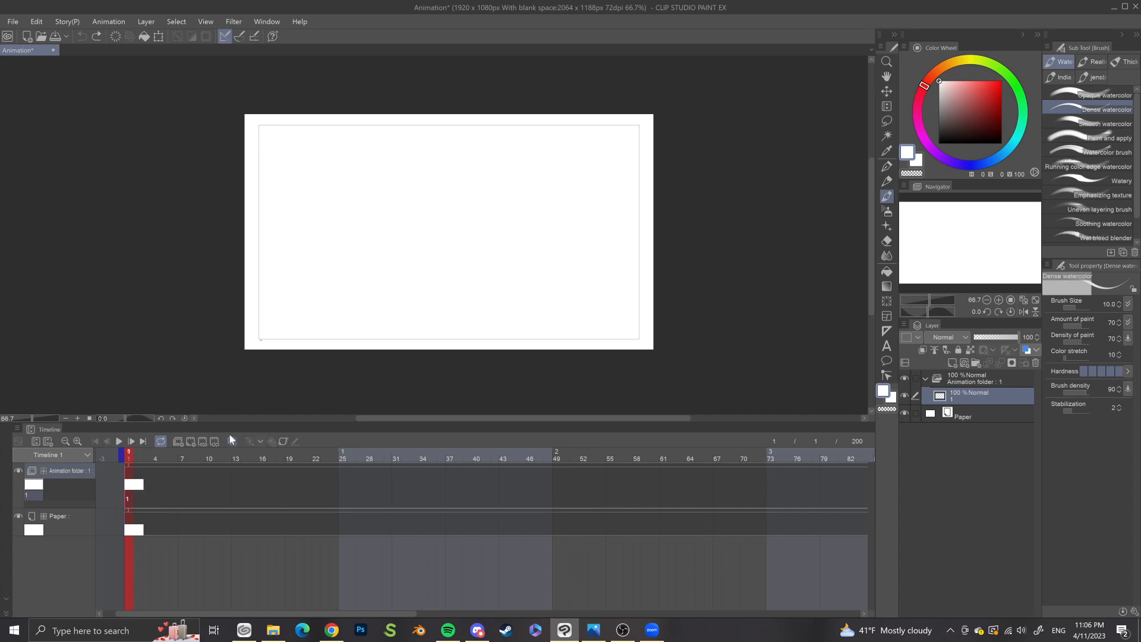
pyautogui.rightClick(145, 483)
pyautogui.click(131, 488)
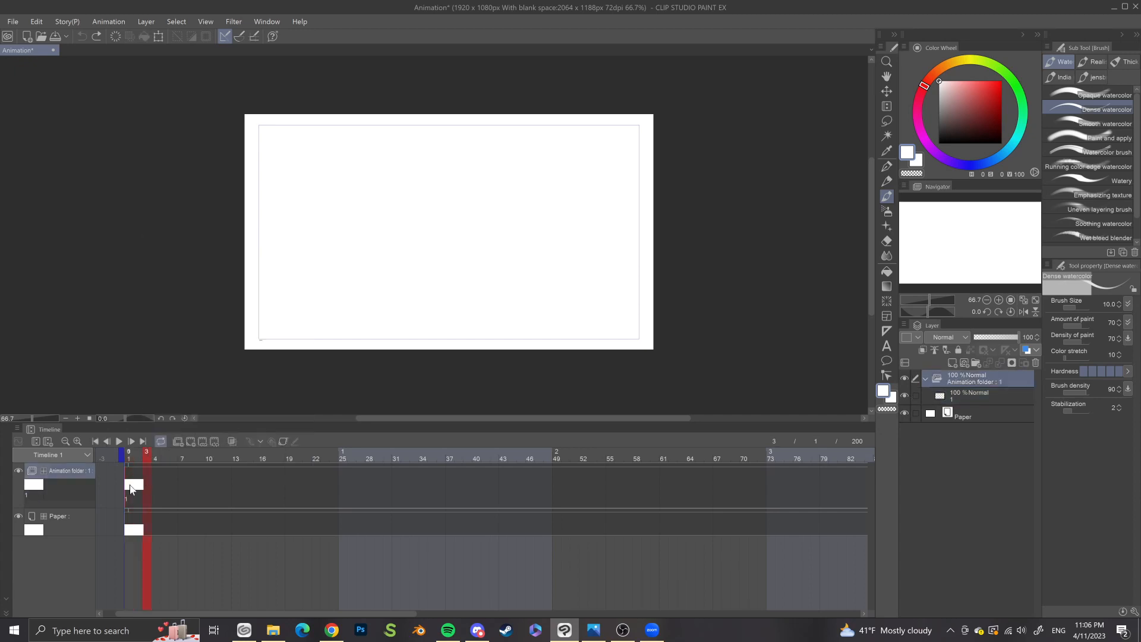
pyautogui.rightClick(132, 486)
pyautogui.click(244, 277)
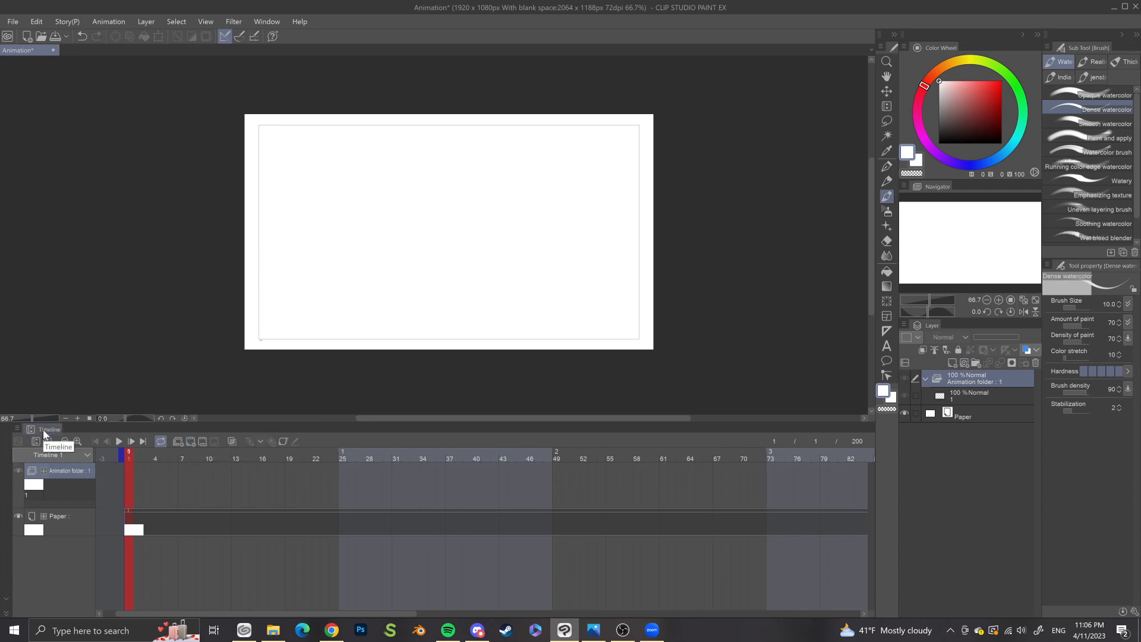
# Step: Add a new animation cel at frame 1 of the animation folder and select layer 1 inside the folder
pyautogui.moveTo(401, 419); pyautogui.dragTo(368, 429)
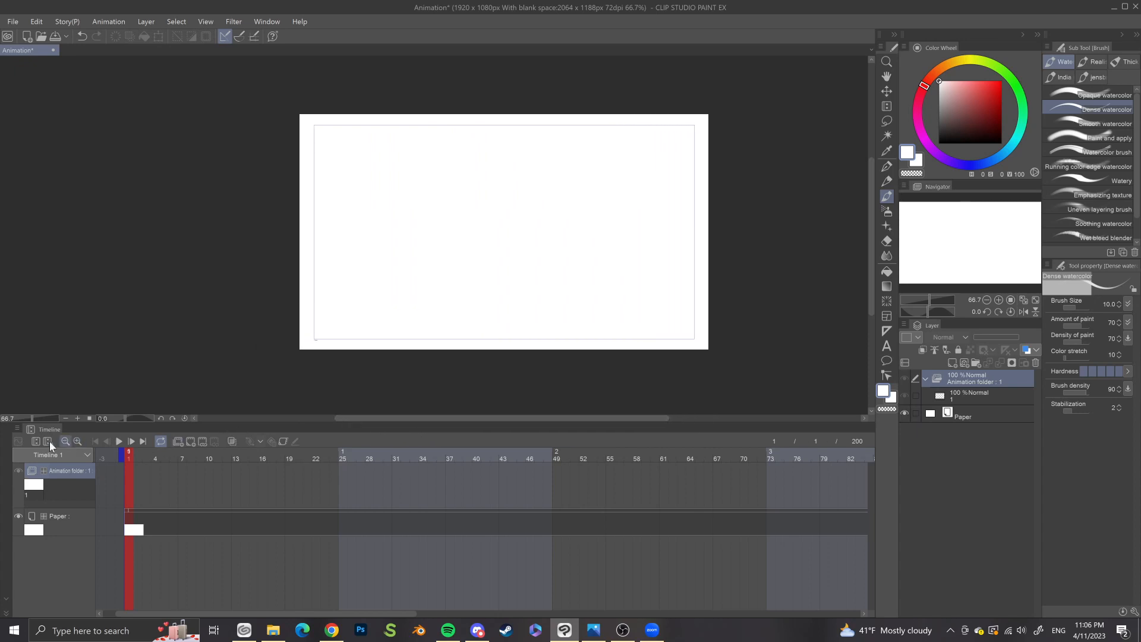
pyautogui.click(191, 443)
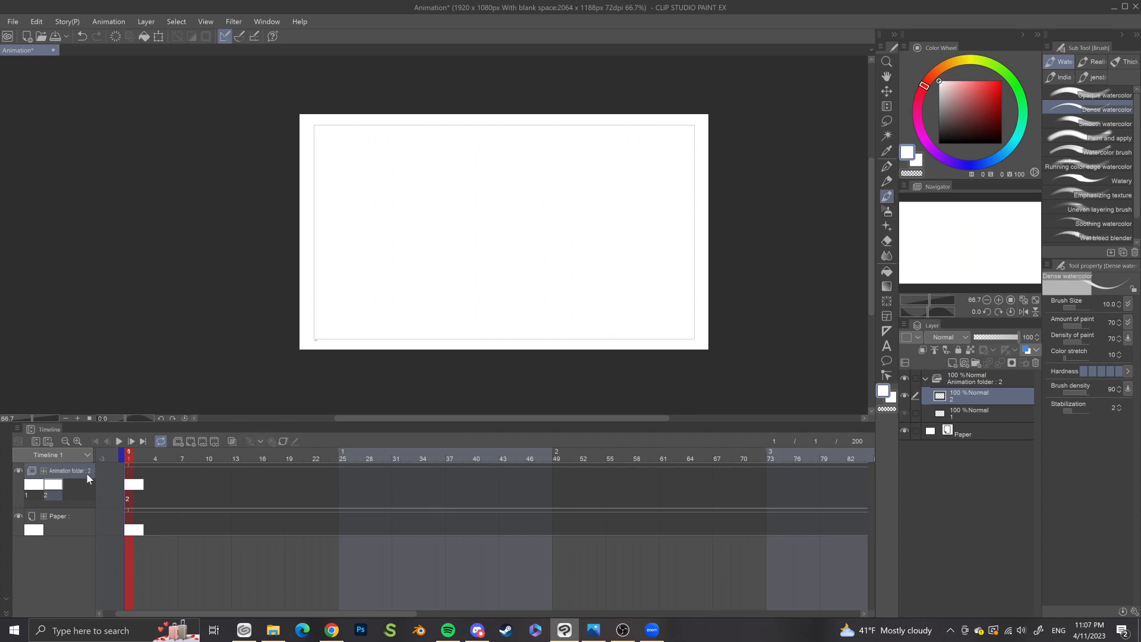
pyautogui.rightClick(132, 490)
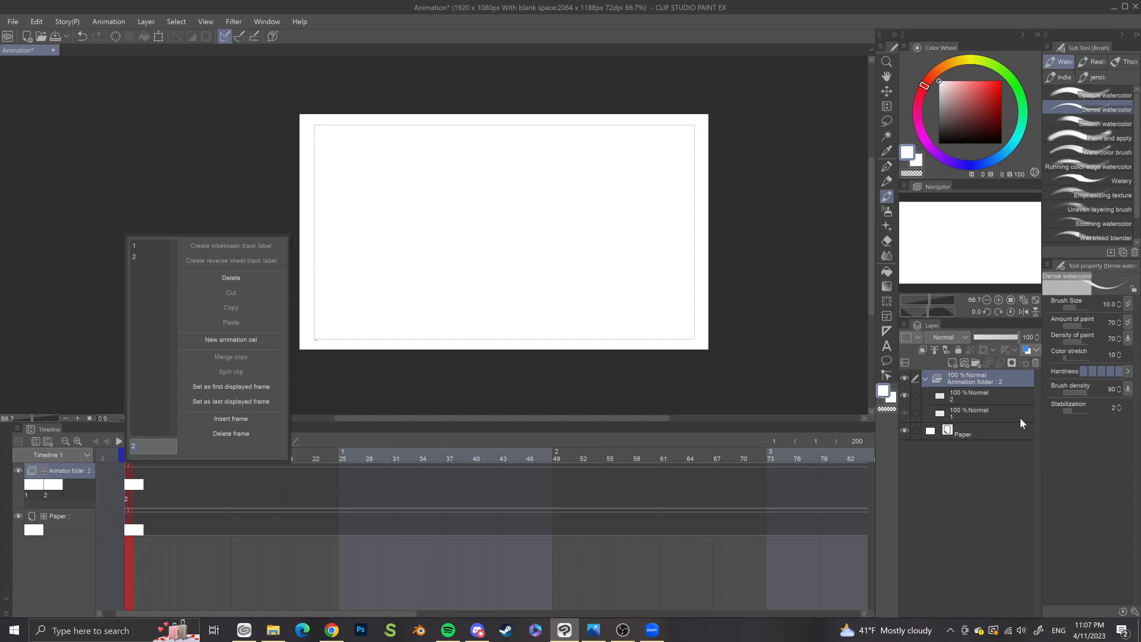
pyautogui.click(987, 410)
pyautogui.click(969, 415)
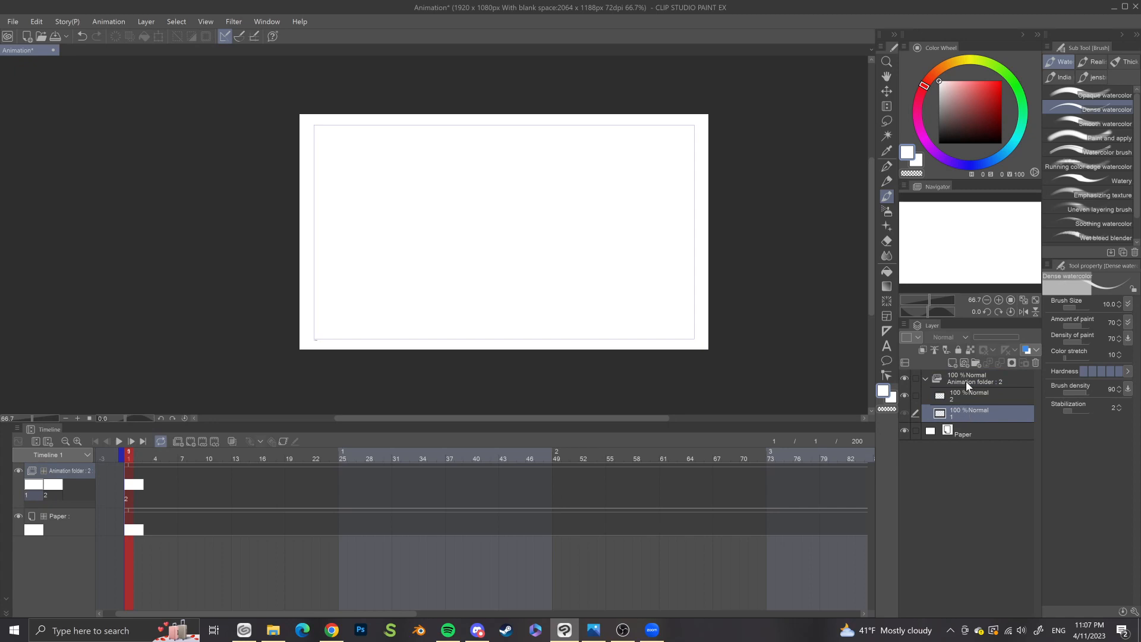
# Step: Select cel 2 at frame 1 of the animation folder and float the Layer palette over the canvas
pyautogui.click(129, 490)
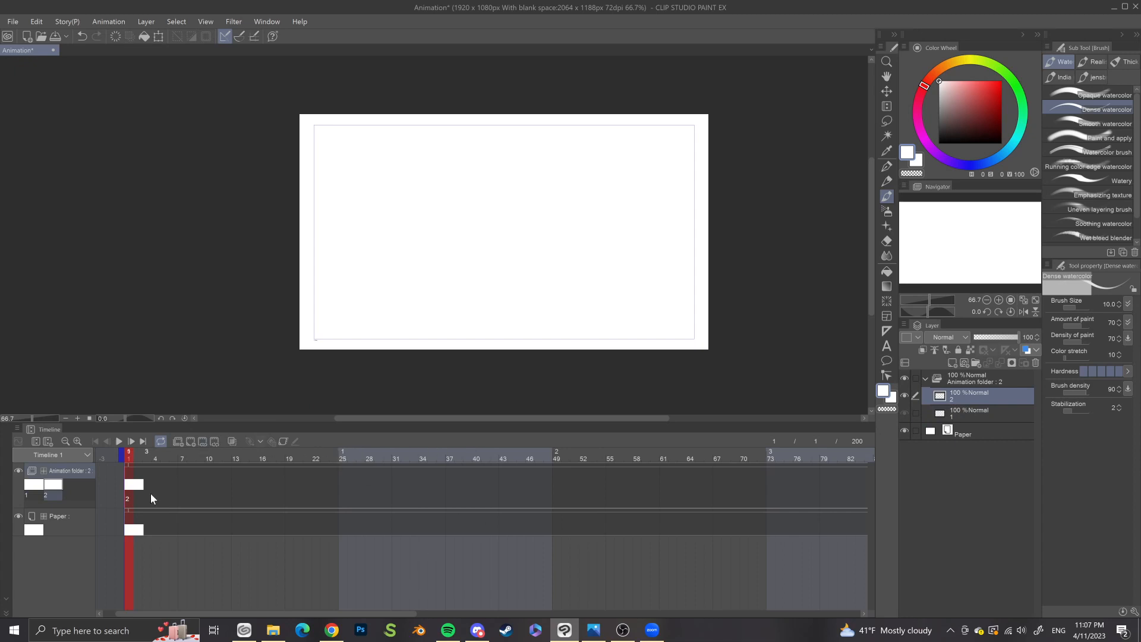
pyautogui.click(152, 485)
pyautogui.click(137, 483)
pyautogui.click(130, 470)
pyautogui.moveTo(929, 325); pyautogui.dragTo(695, 100)
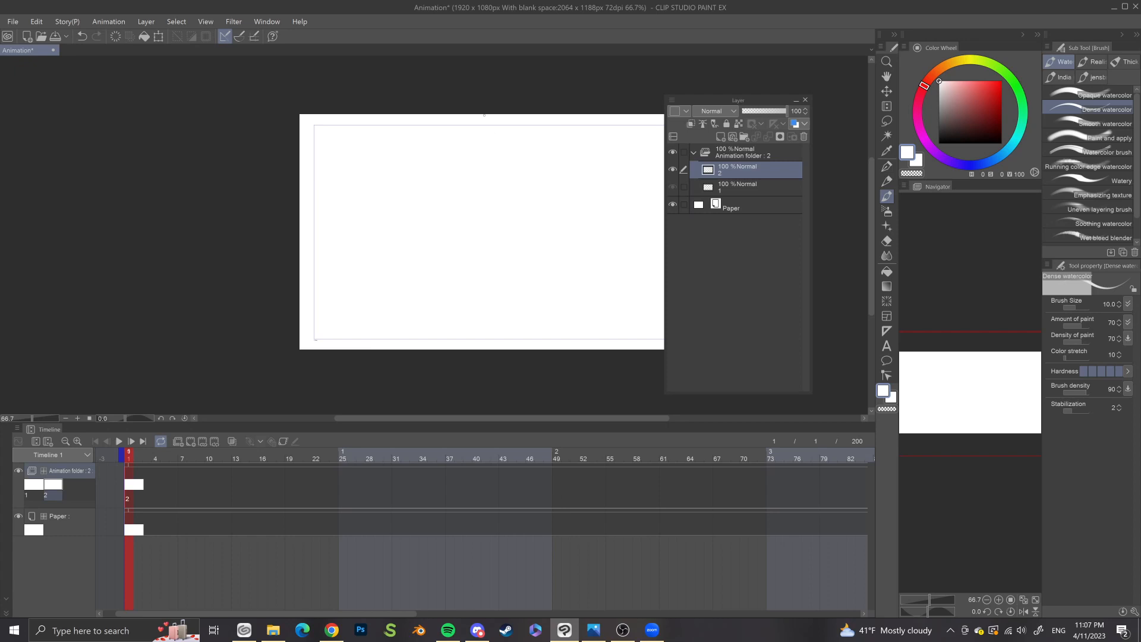
# Step: Compare layers 1 and 2 in the animation folder by selecting them alternately, ending on the Paper layer
pyautogui.click(723, 183)
pyautogui.click(724, 174)
pyautogui.click(724, 183)
pyautogui.click(723, 176)
pyautogui.click(725, 189)
pyautogui.click(723, 172)
pyautogui.click(720, 187)
pyautogui.click(722, 173)
pyautogui.click(726, 184)
pyautogui.click(730, 206)
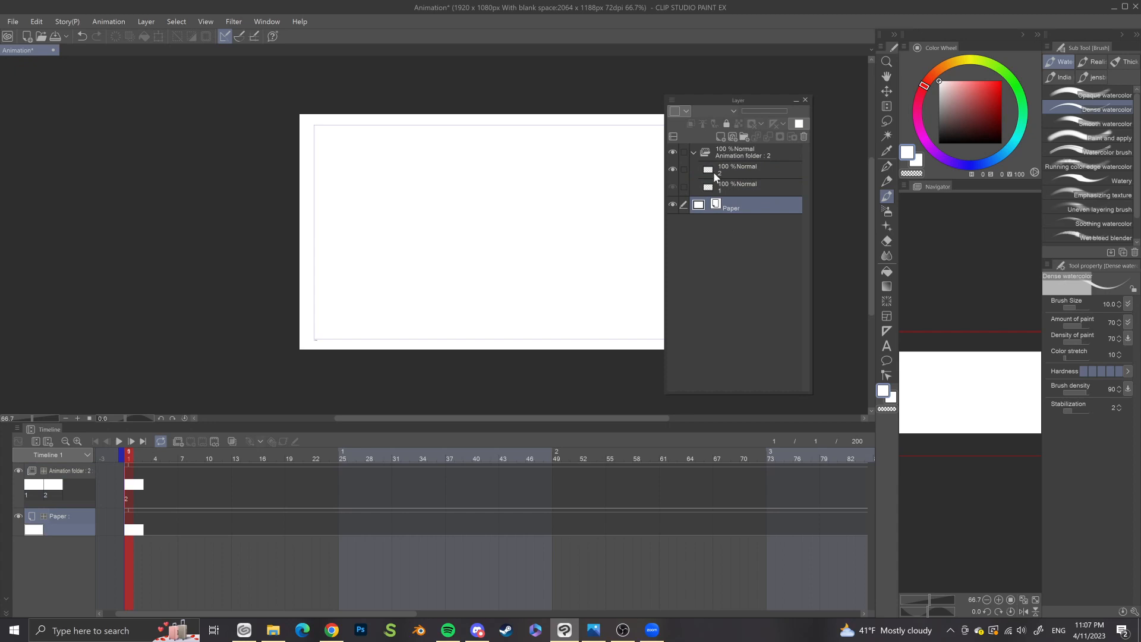
# Step: Collapse the animation folder and toggle its visibility off and on
pyautogui.click(694, 152)
pyautogui.click(672, 152)
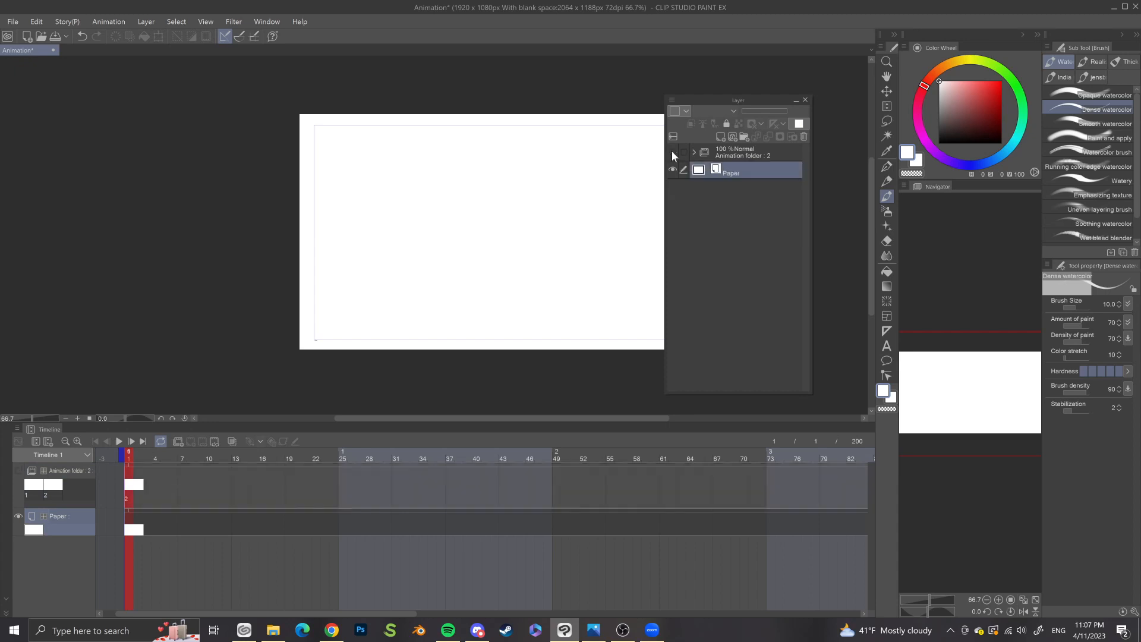
pyautogui.click(672, 152)
pyautogui.click(672, 152)
pyautogui.click(672, 152)
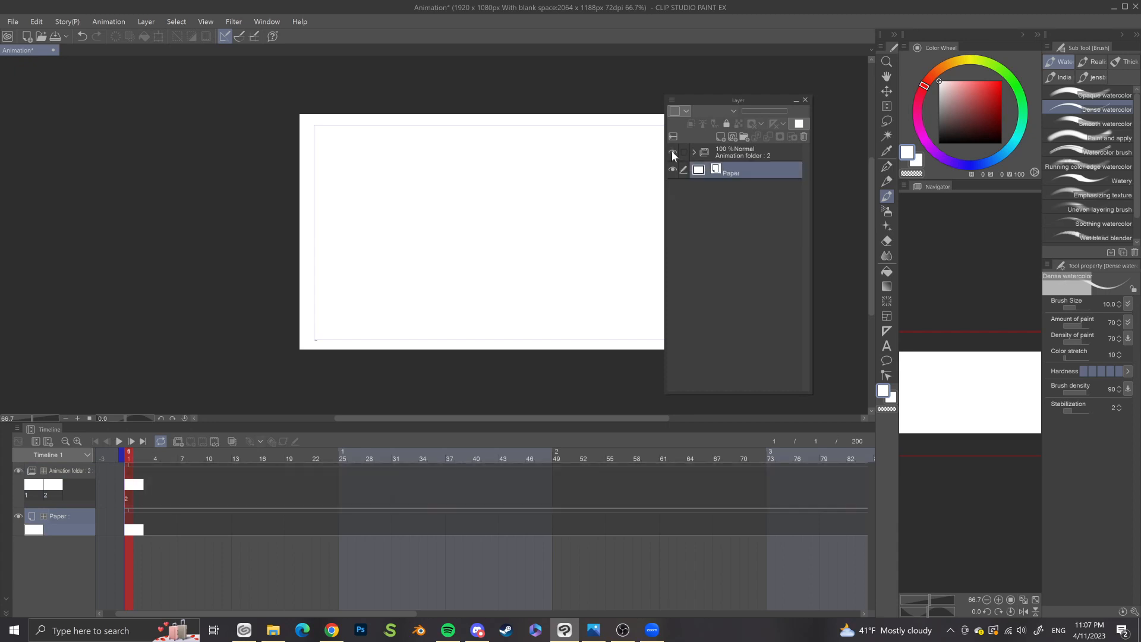
# Step: Expand the animation folder and switch between layers 1 and 2, ending on layer 1
pyautogui.click(694, 153)
pyautogui.click(713, 190)
pyautogui.click(716, 176)
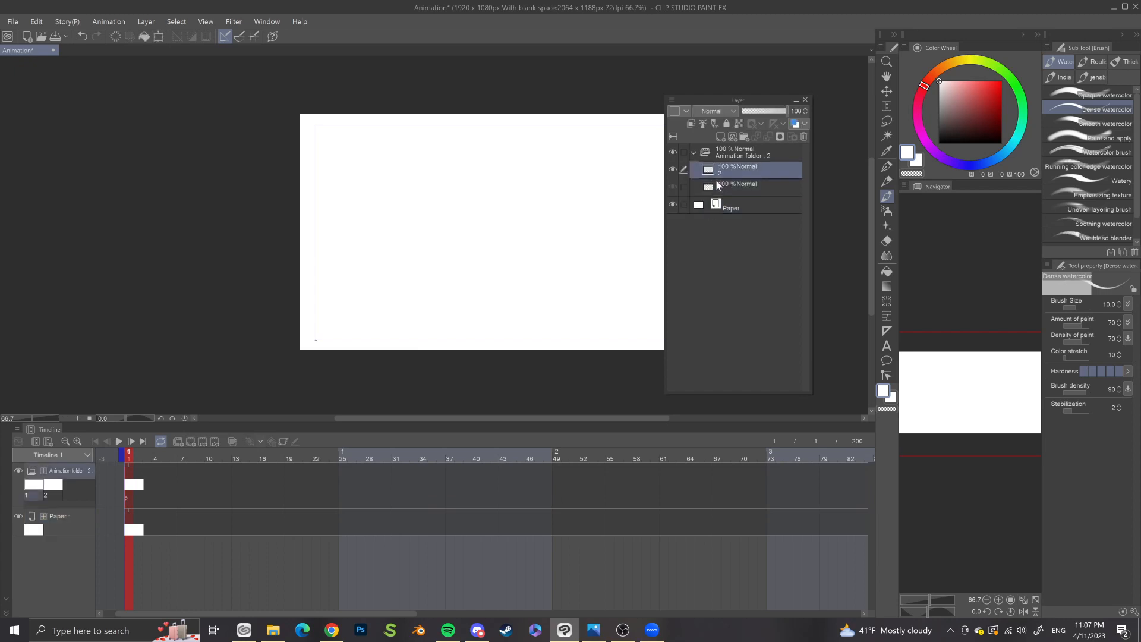
pyautogui.click(716, 185)
pyautogui.click(716, 177)
pyautogui.click(716, 187)
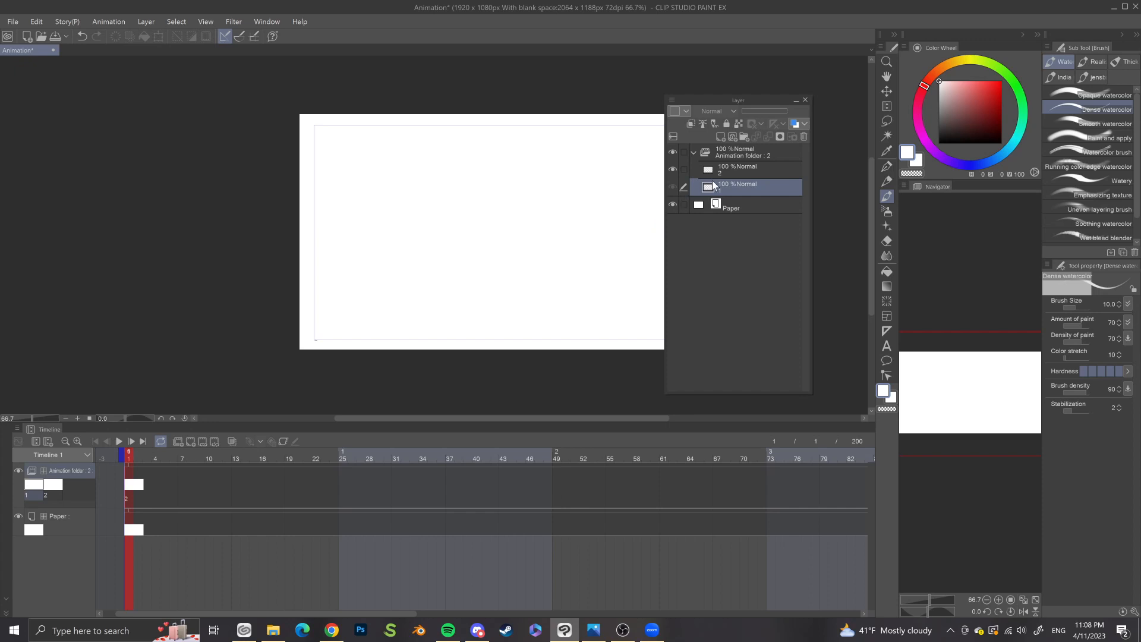
# Step: Undo the addition of the second cel and delete the cel assigned to frame 1 of the animation folder
pyautogui.hotkey('ctrl', 'z')
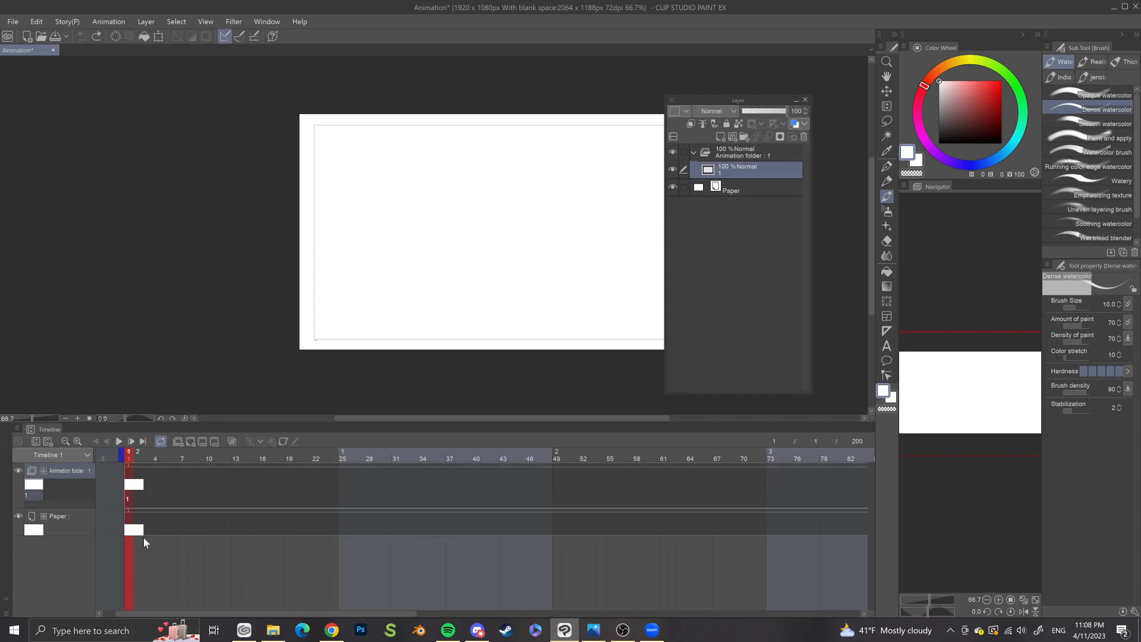
pyautogui.rightClick(134, 484)
pyautogui.click(226, 274)
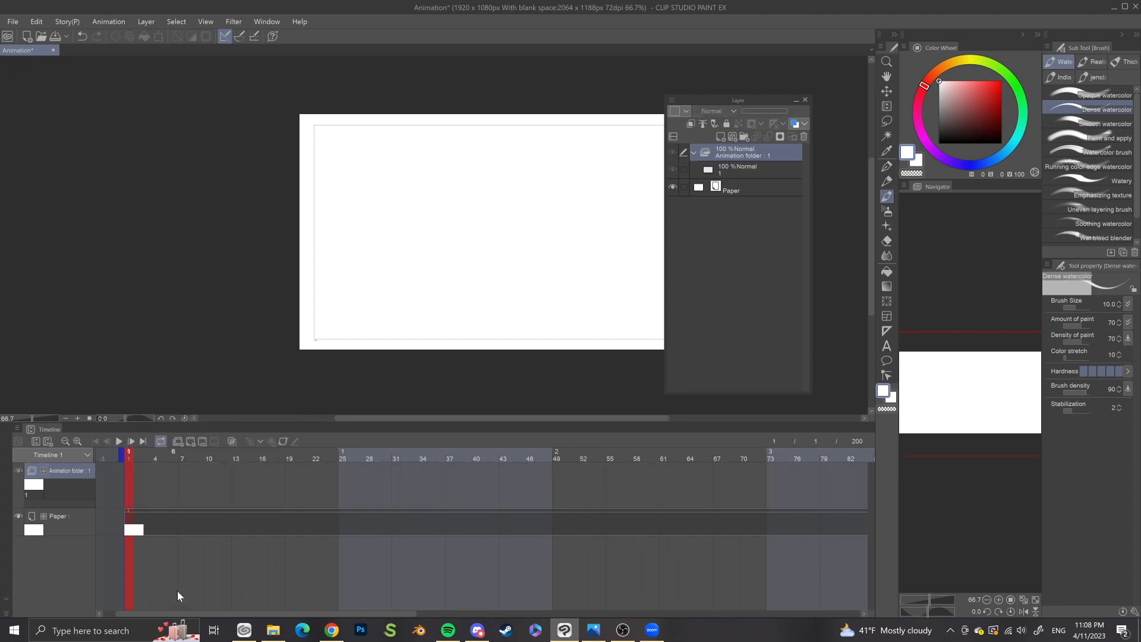
# Step: Delete layer 1 from the animation folder in the Layer palette
pyautogui.click(710, 171)
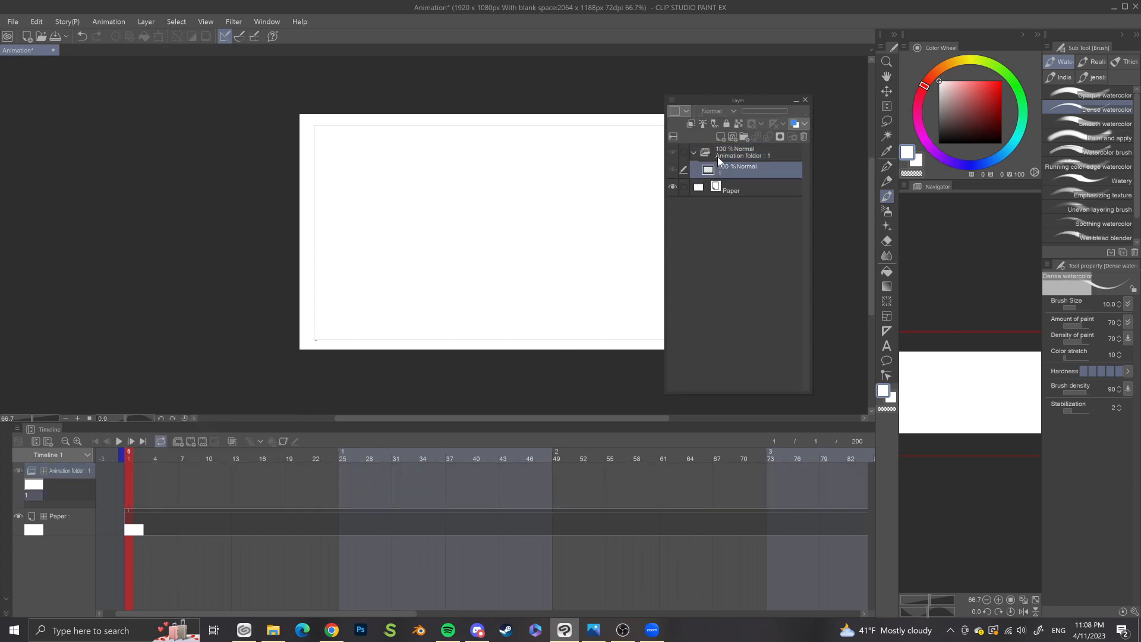
pyautogui.rightClick(728, 176)
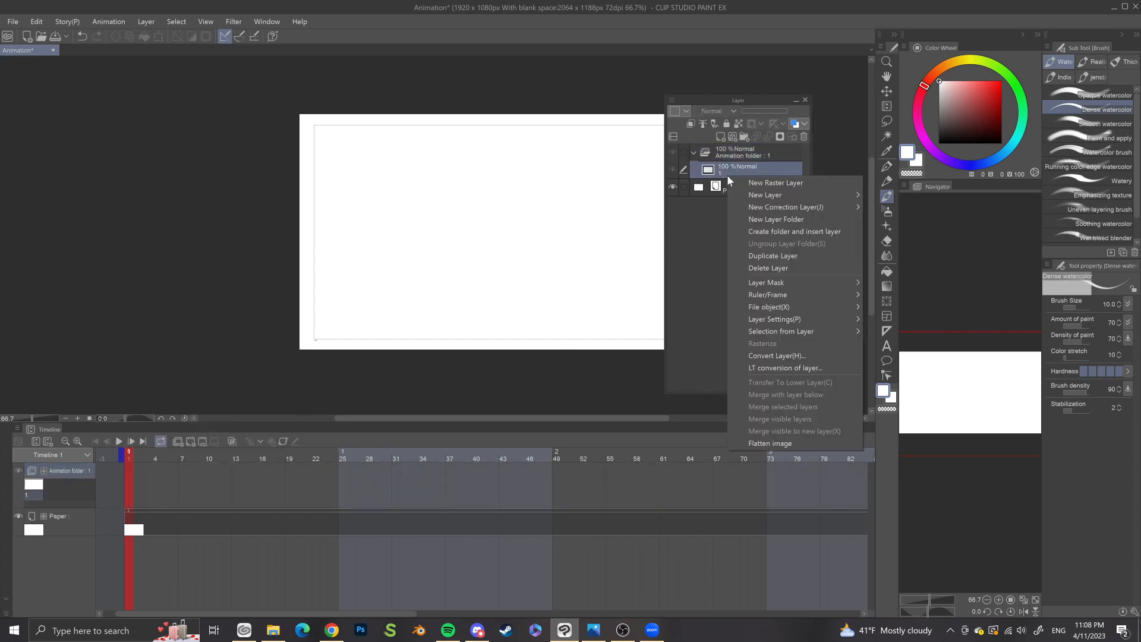
pyautogui.click(751, 268)
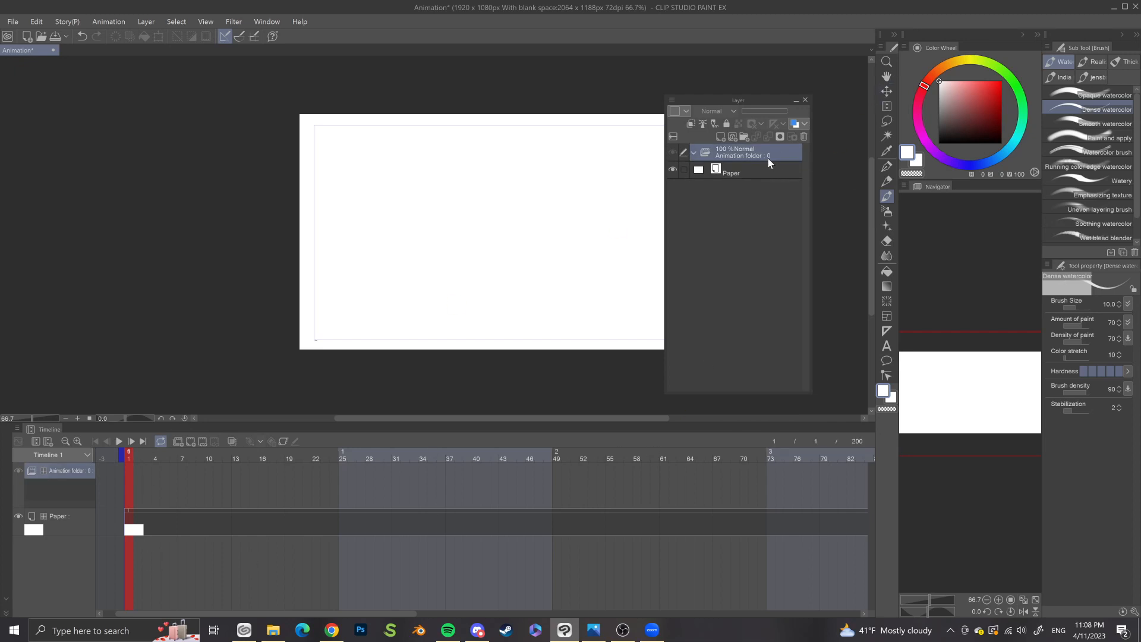
# Step: Add new animation cels at frames 1 and 2 of the animation folder
pyautogui.click(190, 440)
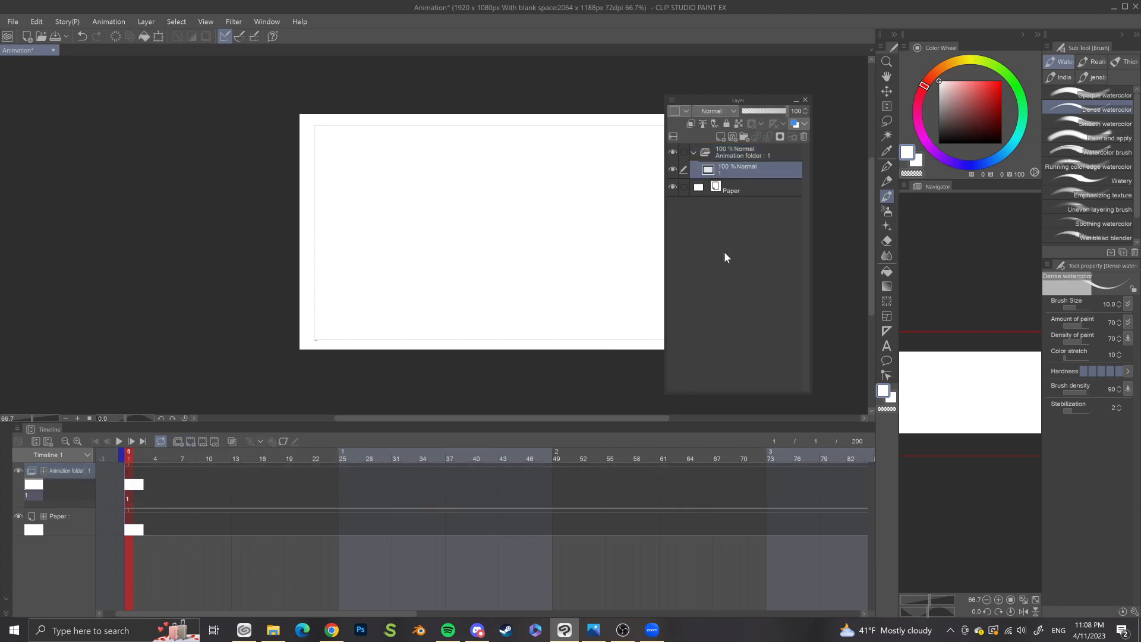
pyautogui.click(193, 444)
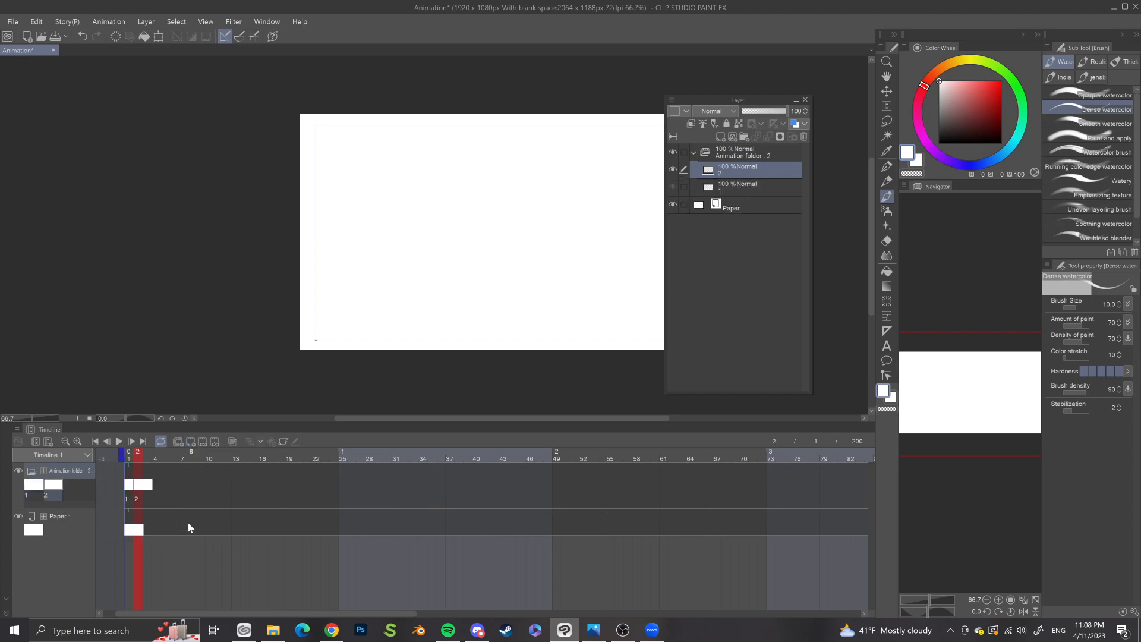
# Step: Remove cel 2 from frame 2 of the timeline and delete layer 2 from the animation folder
pyautogui.rightClick(131, 487)
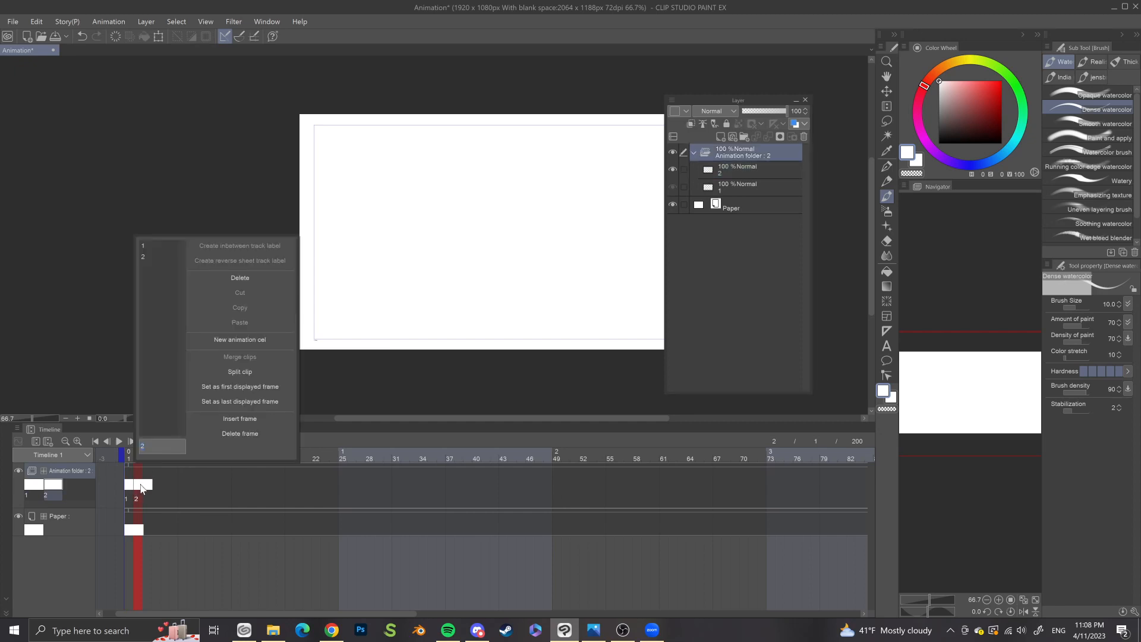
pyautogui.click(242, 278)
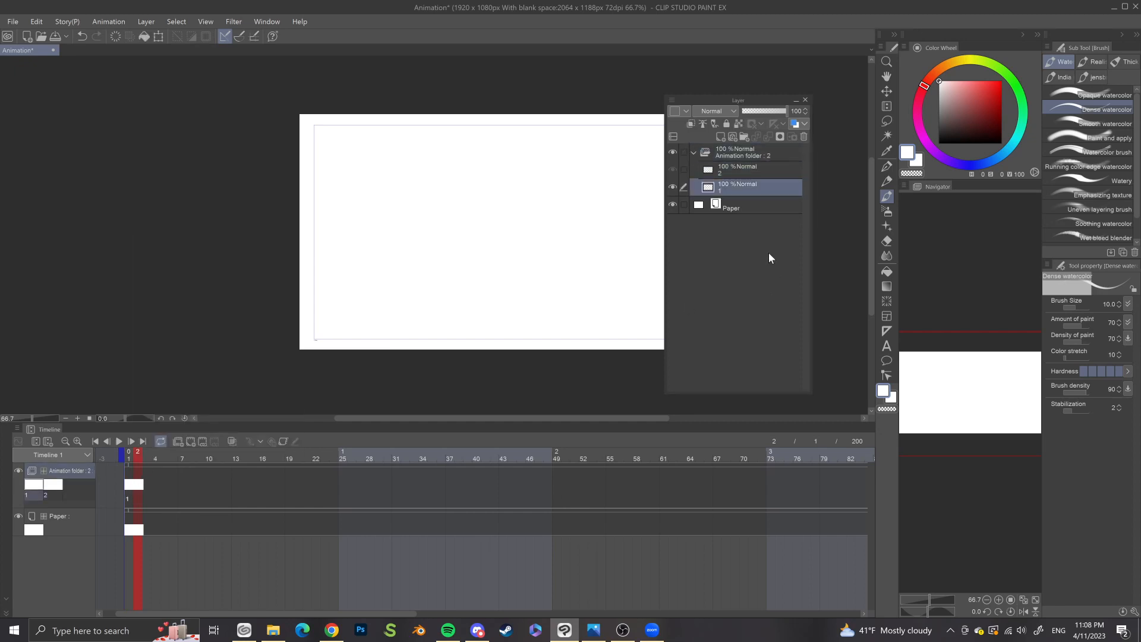
pyautogui.click(718, 172)
pyautogui.rightClick(718, 171)
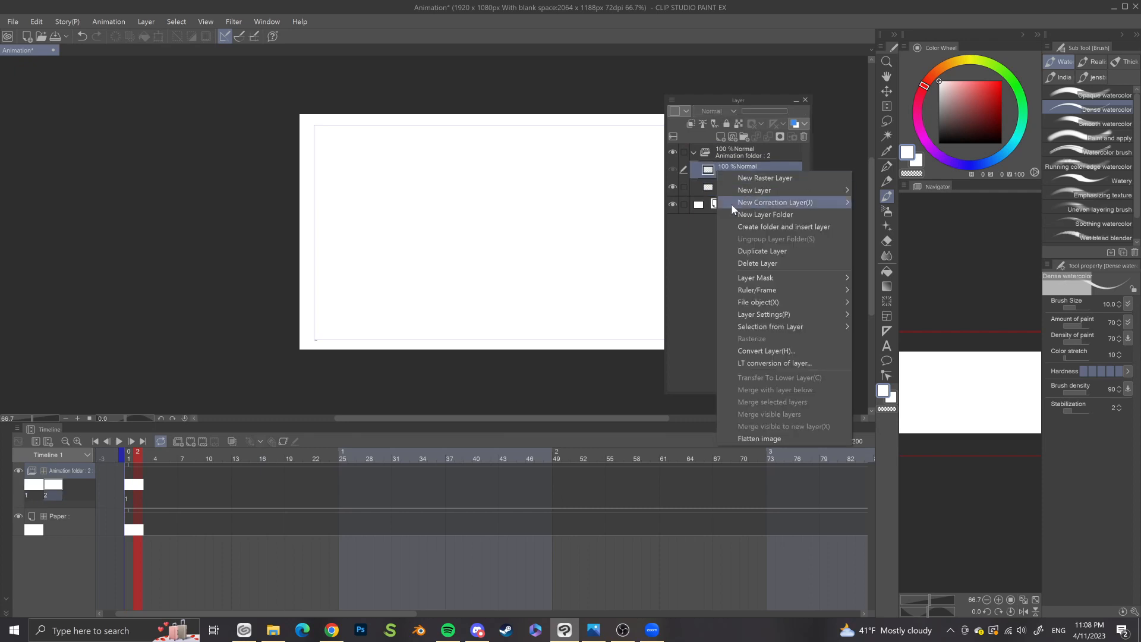
pyautogui.click(748, 263)
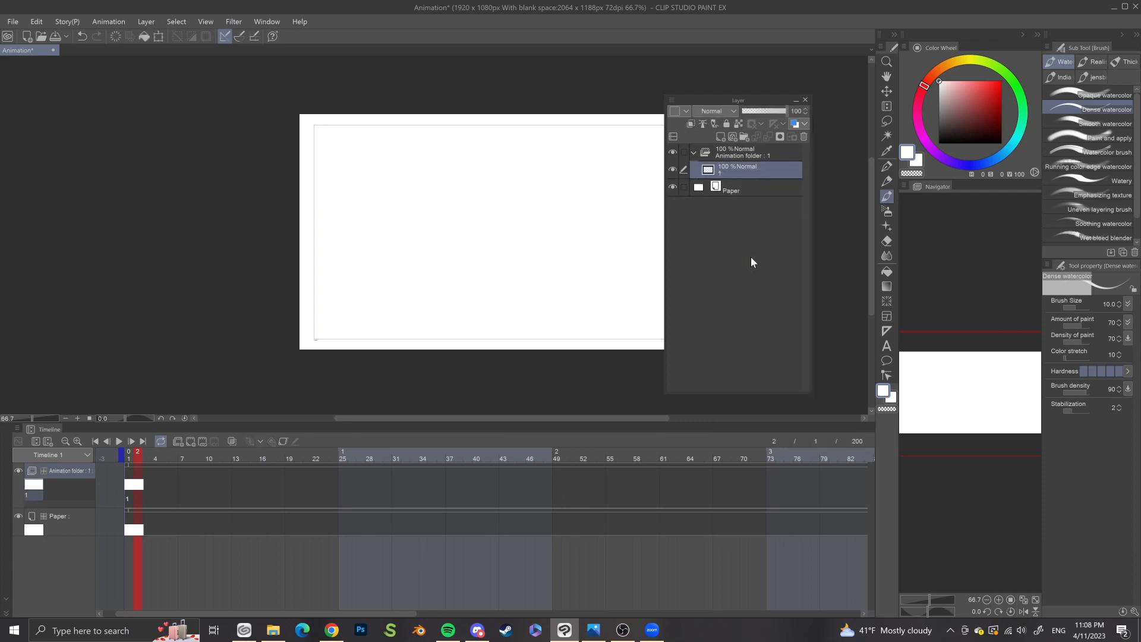
# Step: Delete layer 1 from the animation folder and remove the leftover cel label at frame 1
pyautogui.rightClick(726, 174)
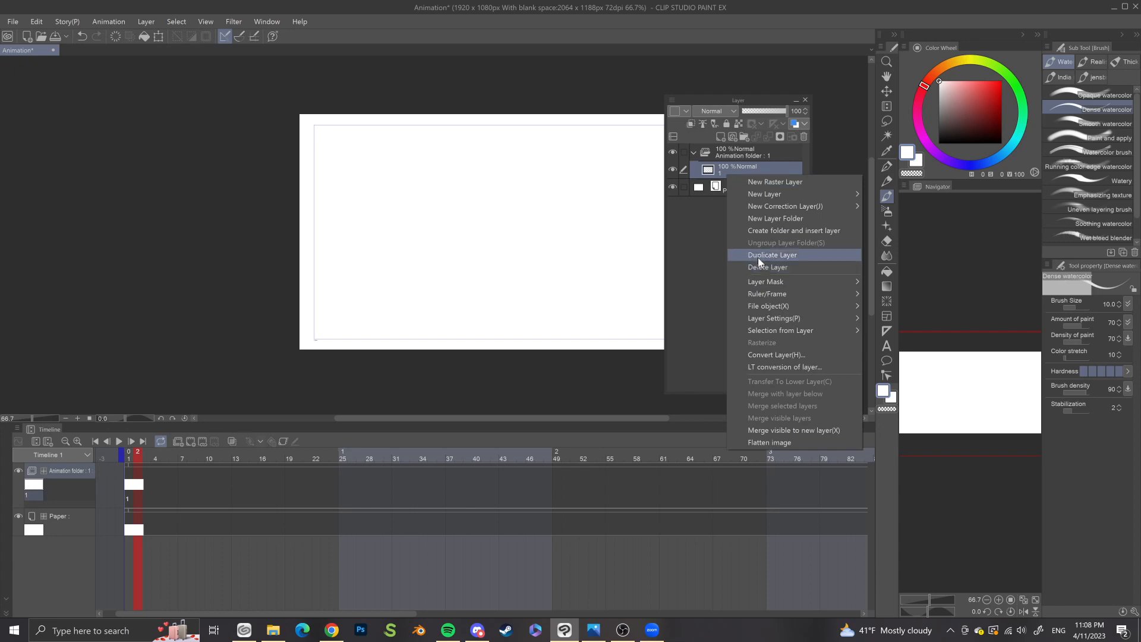
pyautogui.click(757, 261)
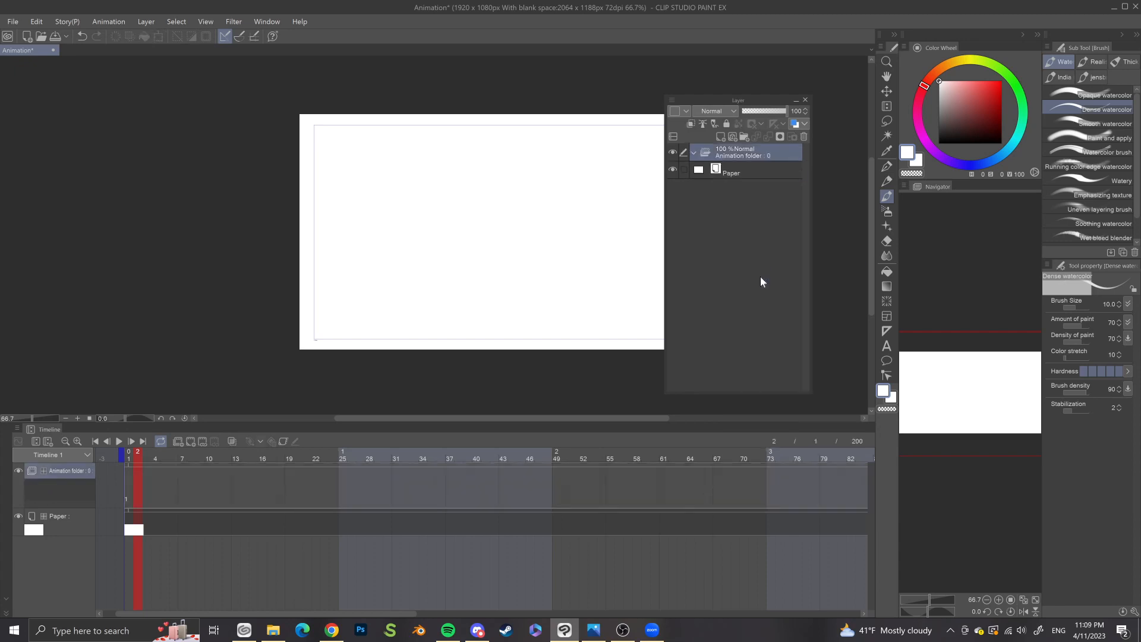
pyautogui.click(129, 501)
pyautogui.rightClick(129, 482)
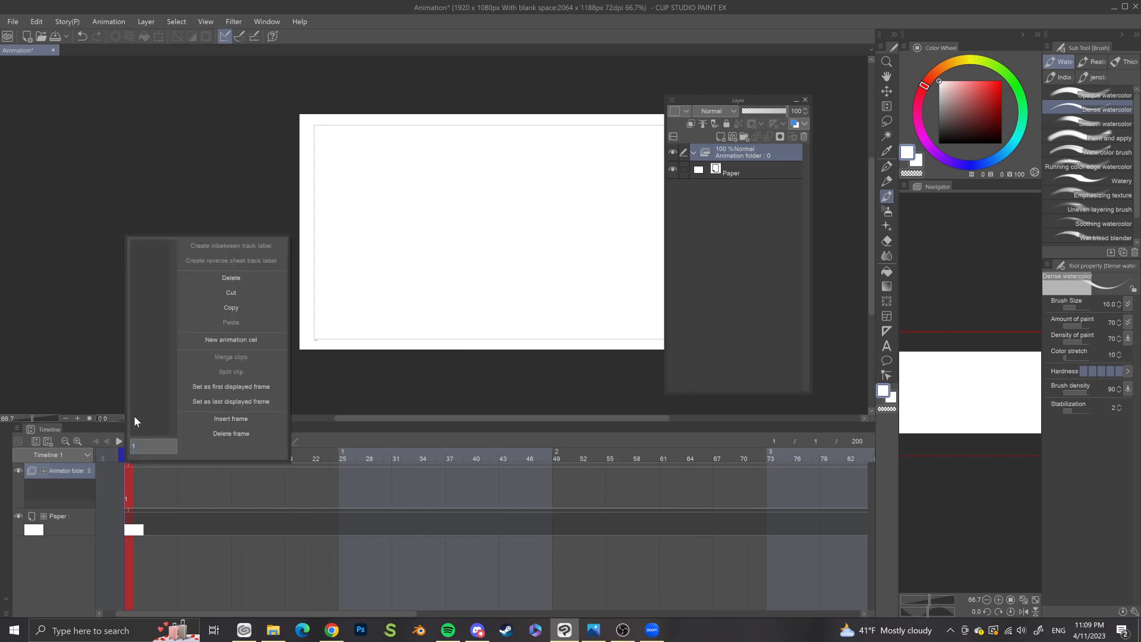
pyautogui.click(205, 275)
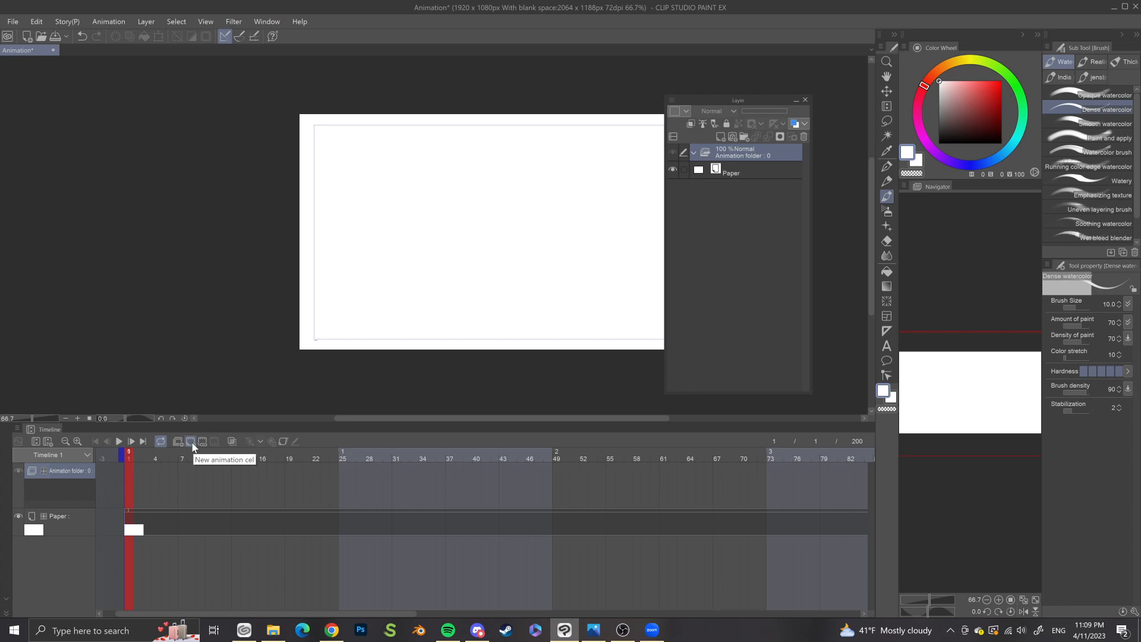
# Step: Add a new animation cel at frame 1 and dock the Layer palette back below the Navigator
pyautogui.click(191, 441)
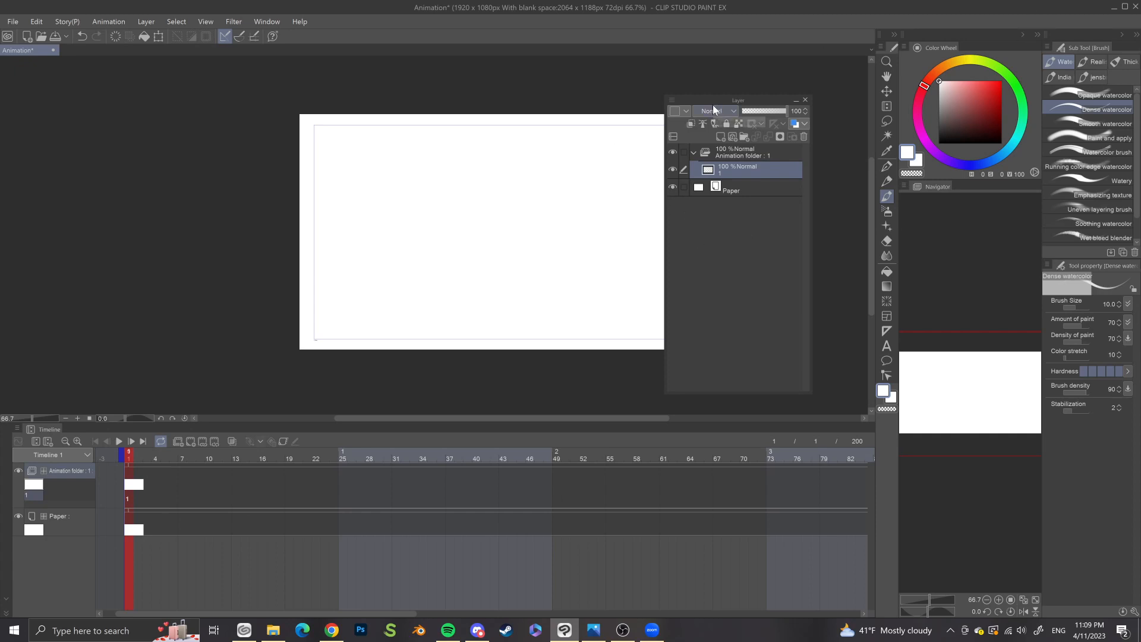
pyautogui.moveTo(713, 105); pyautogui.dragTo(940, 614)
pyautogui.moveTo(958, 547); pyautogui.dragTo(964, 355)
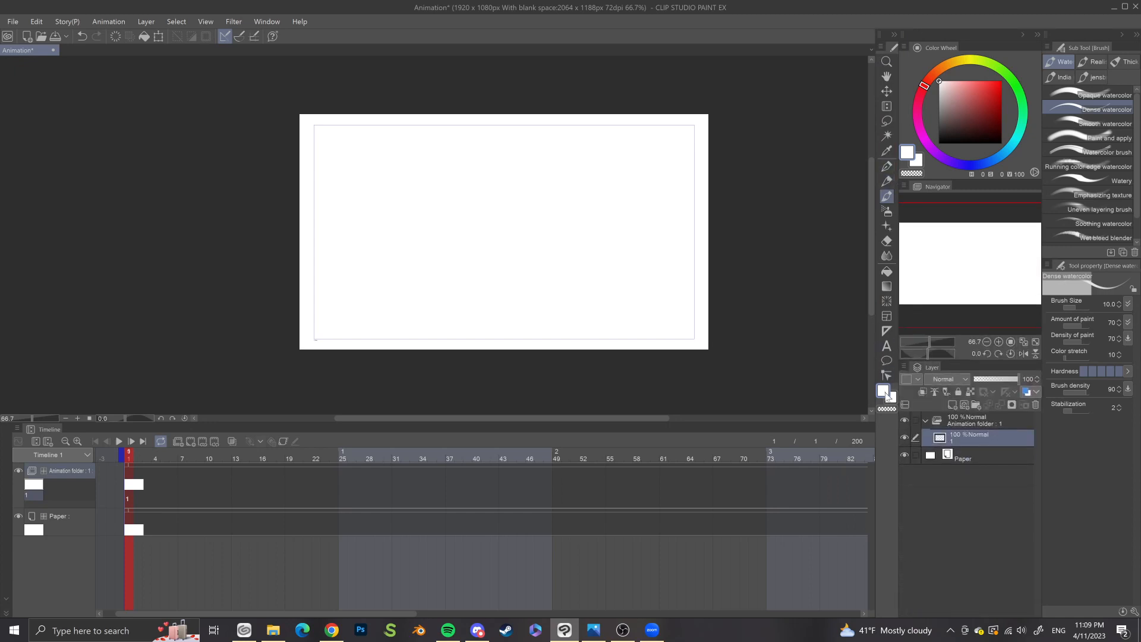
# Step: Set the drawing color to black and brush a small smiley face near the upper middle of the canvas
pyautogui.moveTo(967, 119); pyautogui.dragTo(934, 147)
pyautogui.moveTo(493, 210); pyautogui.dragTo(528, 196)
# Step: Enlarge the Rough eraser and erase the smiley face from the canvas
pyautogui.press('e')
pyautogui.press(']')
pyautogui.press(']')
pyautogui.press(']')
pyautogui.press(']')
pyautogui.press(']')
pyautogui.press(']')
pyautogui.press(']')
pyautogui.press(']')
pyautogui.press(']')
pyautogui.press(']')
pyautogui.press(']')
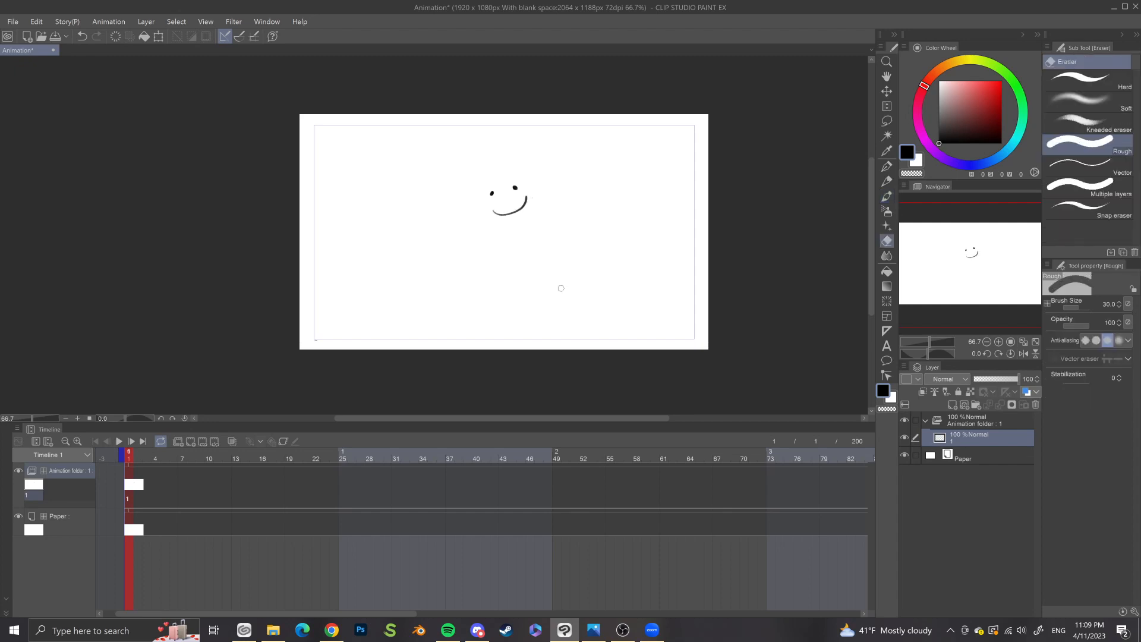
pyautogui.moveTo(526, 199)
pyautogui.mouseDown()
pyautogui.moveTo(511, 216)
pyautogui.moveTo(533, 197)
pyautogui.mouseUp()
# Step: Brush a ghost with a scalloped bottom edge, two eyes and a small smile on the canvas's left side
pyautogui.press('b')
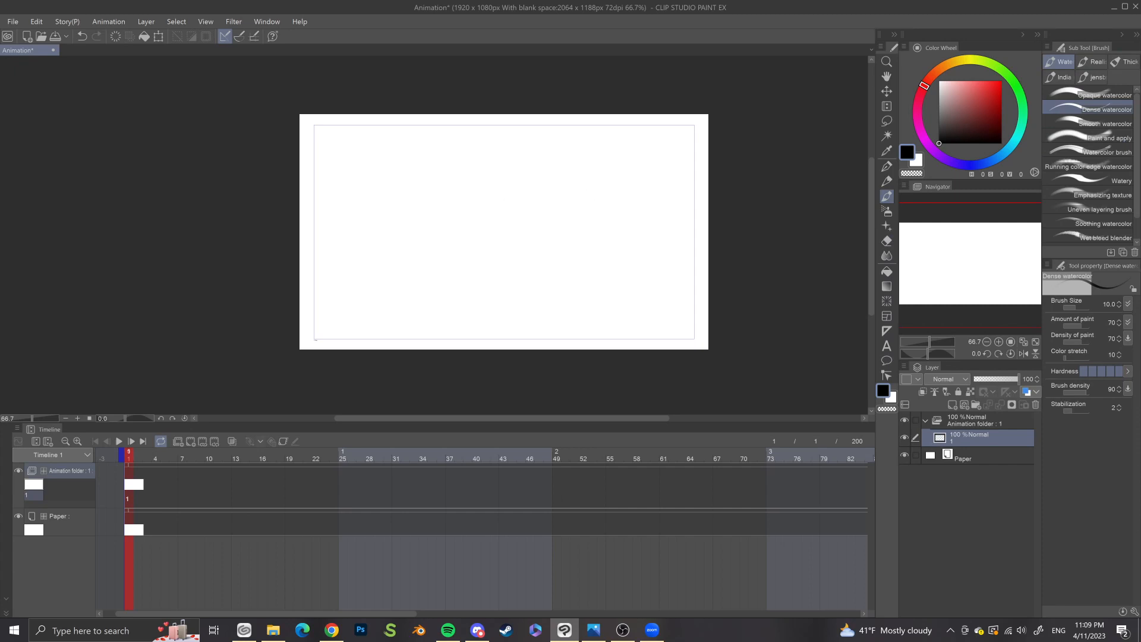
pyautogui.moveTo(345, 244)
pyautogui.mouseDown()
pyautogui.moveTo(378, 148)
pyautogui.moveTo(421, 228)
pyautogui.mouseUp()
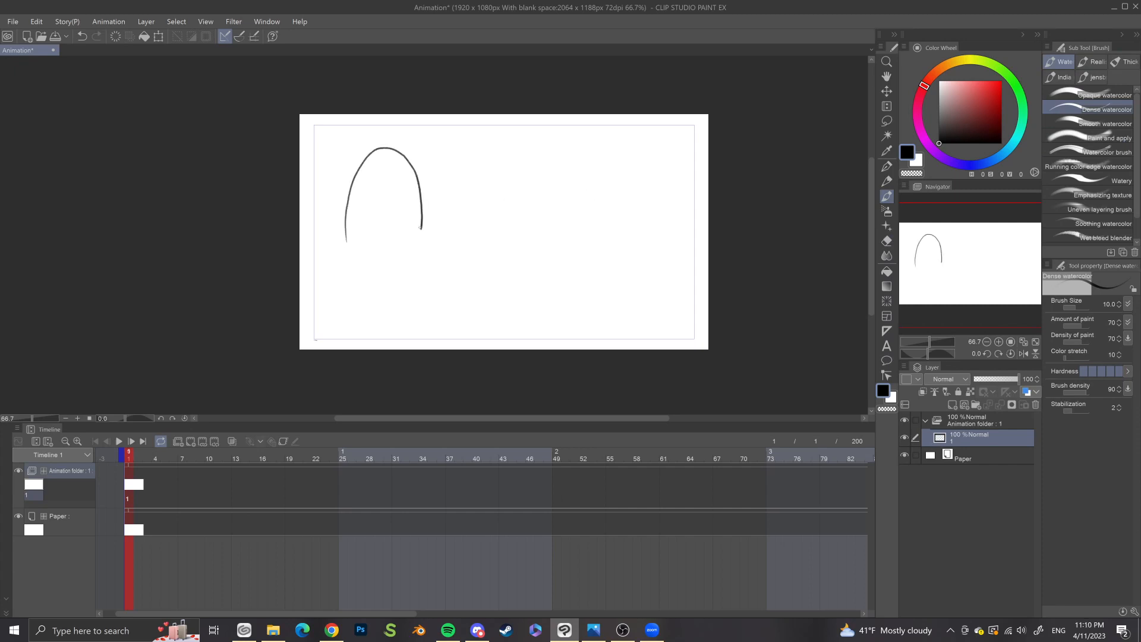
pyautogui.moveTo(345, 242); pyautogui.dragTo(356, 255)
pyautogui.moveTo(370, 254)
pyautogui.mouseDown()
pyautogui.moveTo(406, 259)
pyautogui.moveTo(420, 240)
pyautogui.mouseUp()
pyautogui.moveTo(381, 178); pyautogui.dragTo(398, 185)
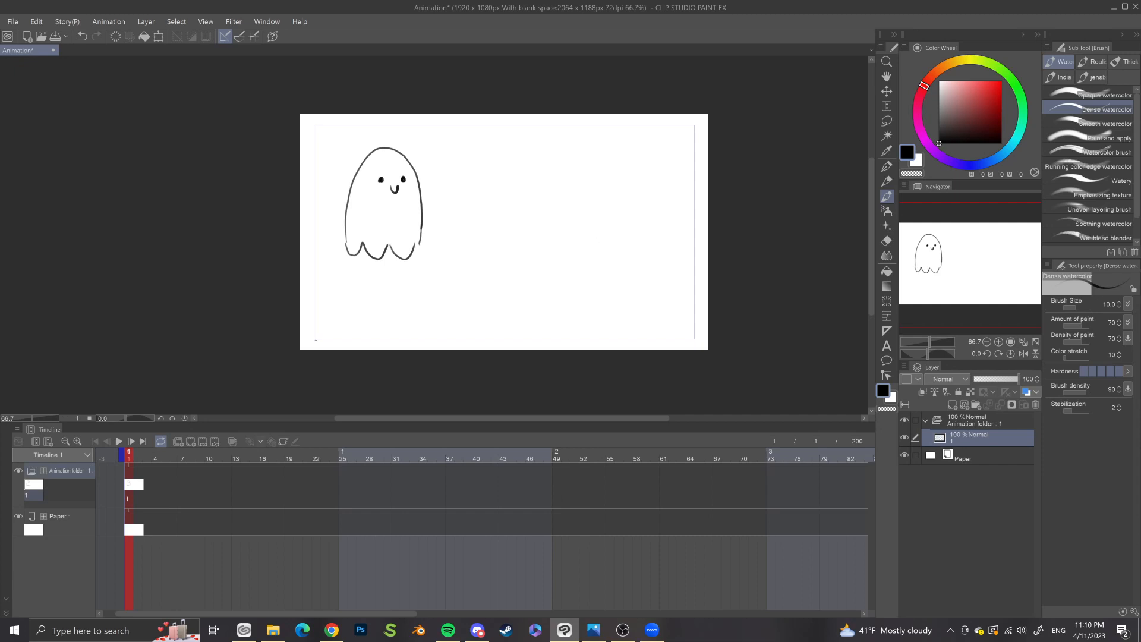
# Step: Brush a second ghost with a scalloped bottom edge and a face on the canvas's right side
pyautogui.moveTo(513, 241)
pyautogui.mouseDown()
pyautogui.moveTo(536, 158)
pyautogui.moveTo(593, 174)
pyautogui.moveTo(605, 250)
pyautogui.mouseUp()
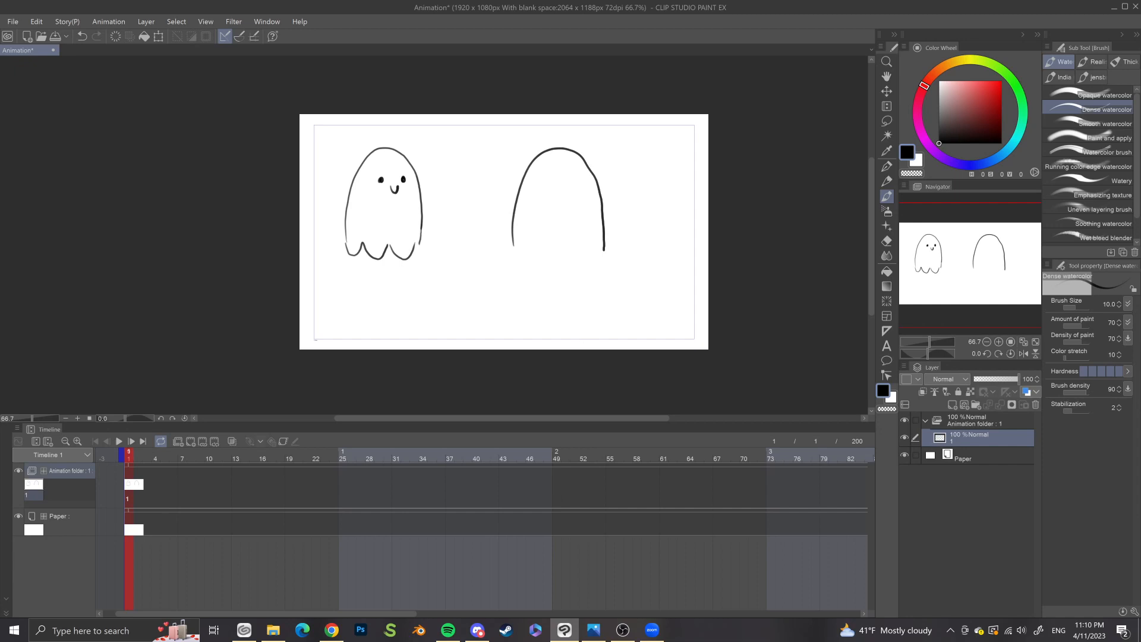
pyautogui.moveTo(516, 250)
pyautogui.mouseDown()
pyautogui.moveTo(542, 249)
pyautogui.moveTo(566, 265)
pyautogui.moveTo(573, 248)
pyautogui.moveTo(591, 268)
pyautogui.moveTo(603, 244)
pyautogui.mouseUp()
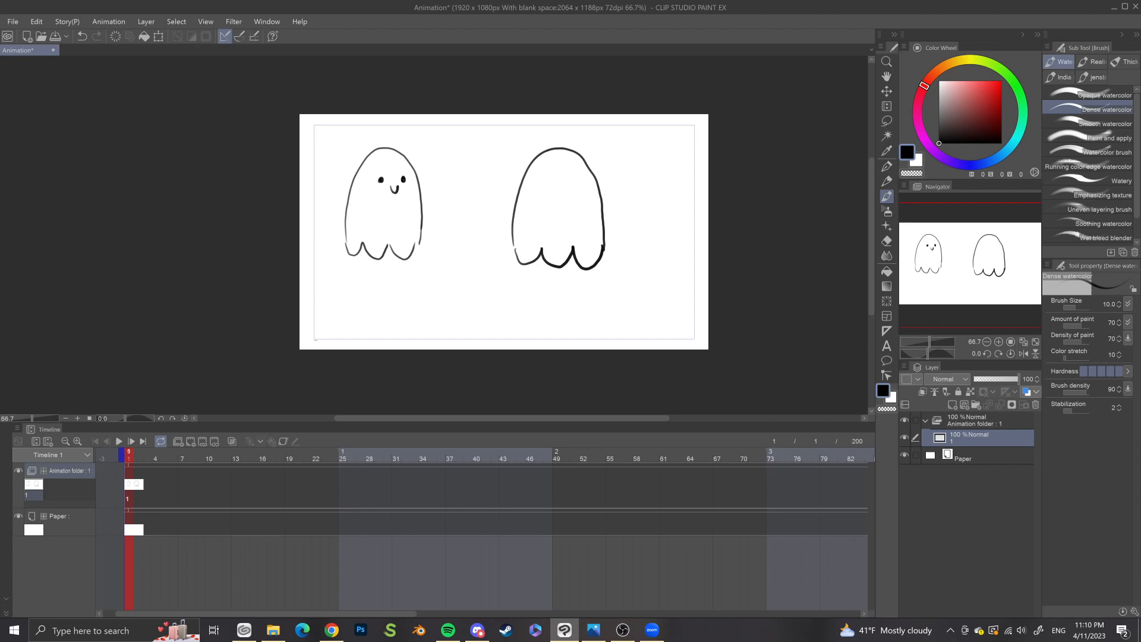
pyautogui.moveTo(543, 167)
pyautogui.mouseDown()
pyautogui.moveTo(561, 177)
pyautogui.moveTo(562, 202)
pyautogui.moveTo(571, 176)
pyautogui.moveTo(558, 162)
pyautogui.moveTo(563, 190)
pyautogui.mouseUp()
# Step: Select the second ghost, delete it from the layer, and clear the selection
pyautogui.press('e')
pyautogui.press('b')
pyautogui.moveTo(567, 144)
pyautogui.mouseDown()
pyautogui.moveTo(590, 135)
pyautogui.moveTo(582, 150)
pyautogui.moveTo(624, 138)
pyautogui.moveTo(515, 244)
pyautogui.moveTo(678, 229)
pyautogui.mouseUp()
pyautogui.press('m')
pyautogui.press('Delete')
pyautogui.hotkey('ctrl', 'd')
pyautogui.press('e')
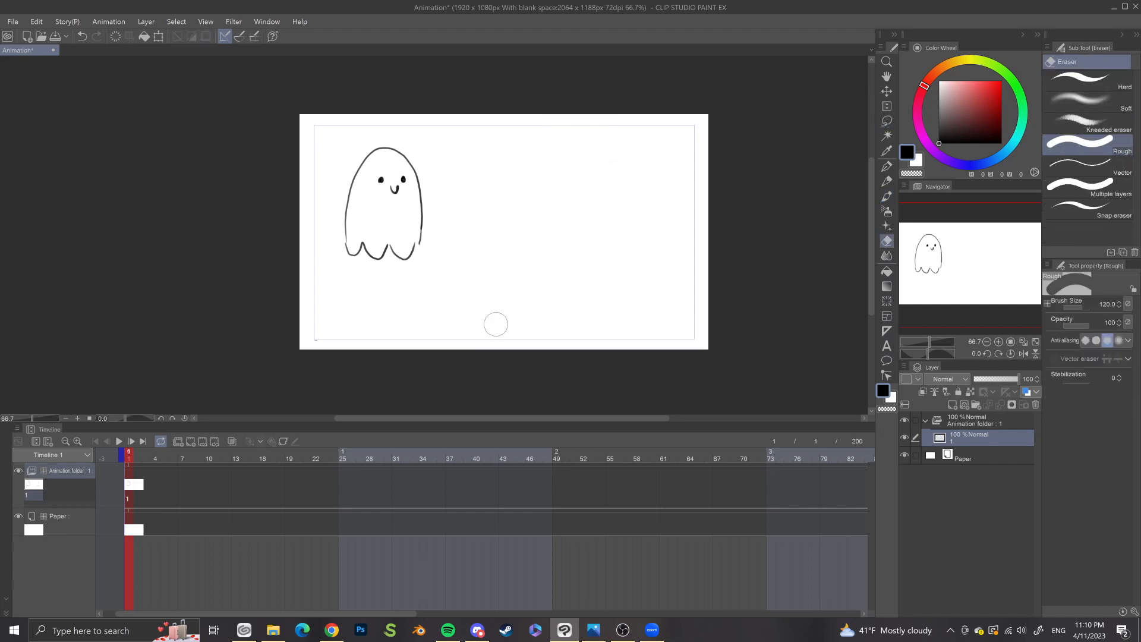
# Step: Make test strokes beside the ghost with the Round watercolor, Flat watercolor and Oil paint brushes
pyautogui.press('b')
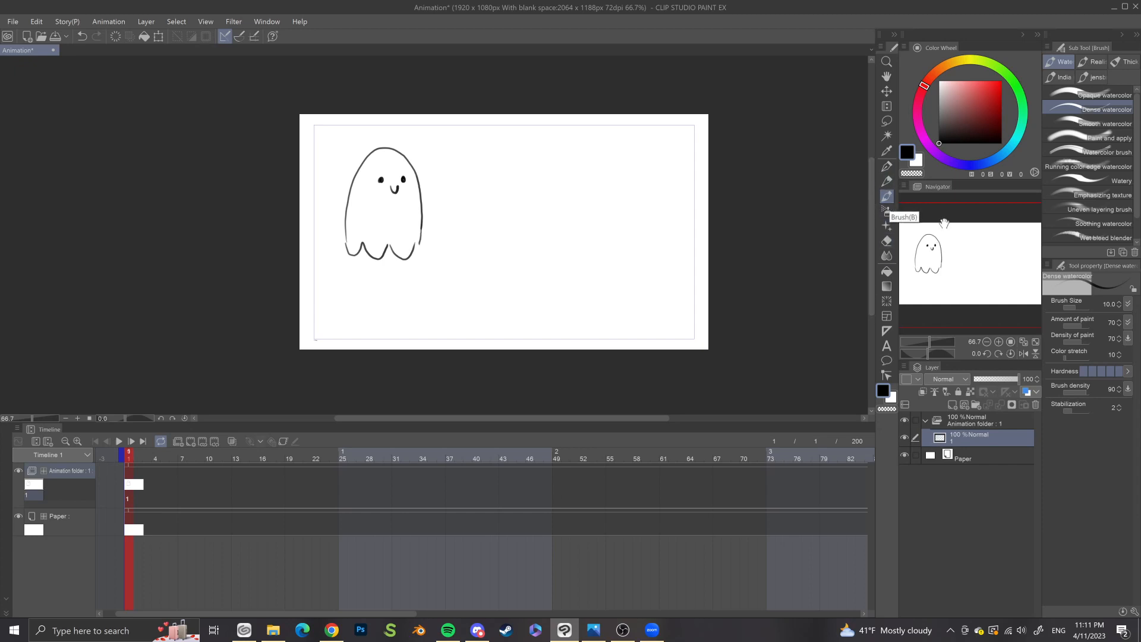
pyautogui.click(1093, 62)
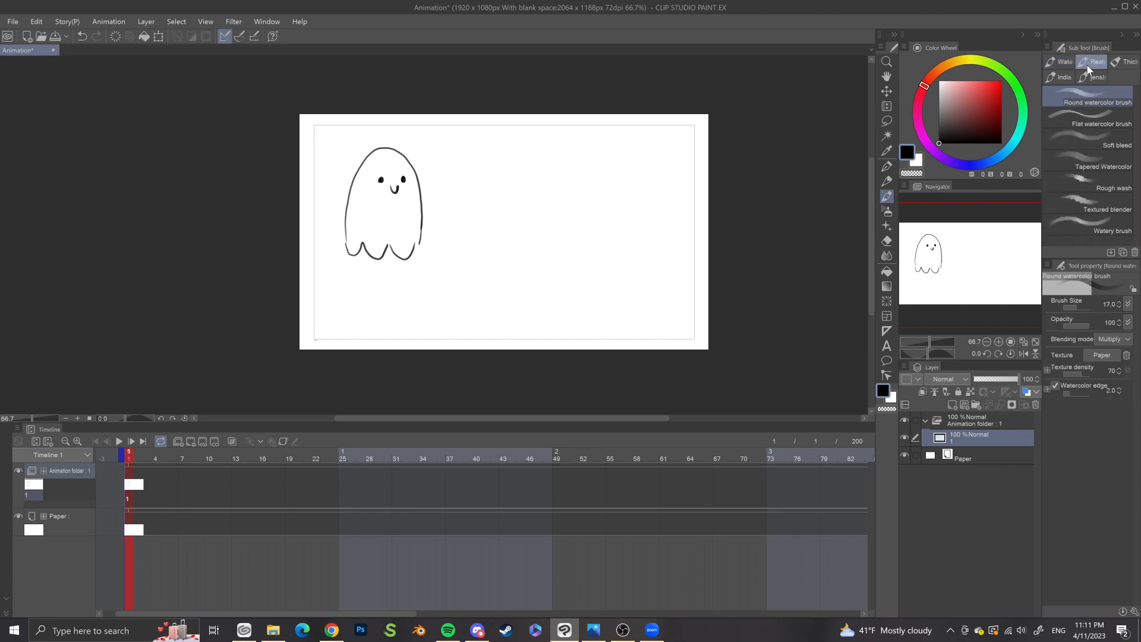
pyautogui.moveTo(620, 264)
pyautogui.mouseDown()
pyautogui.moveTo(658, 253)
pyautogui.moveTo(662, 277)
pyautogui.mouseUp()
pyautogui.click(1094, 118)
pyautogui.moveTo(589, 227)
pyautogui.mouseDown()
pyautogui.moveTo(608, 250)
pyautogui.moveTo(677, 205)
pyautogui.mouseUp()
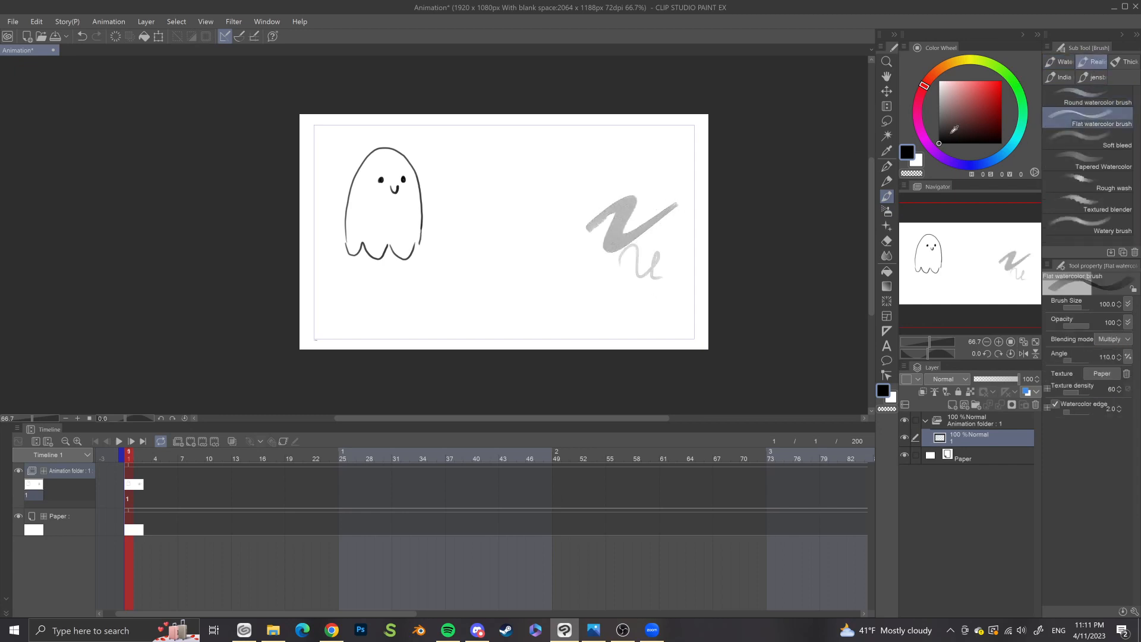
pyautogui.click(1119, 62)
pyautogui.moveTo(574, 266)
pyautogui.mouseDown()
pyautogui.moveTo(593, 248)
pyautogui.moveTo(631, 284)
pyautogui.mouseUp()
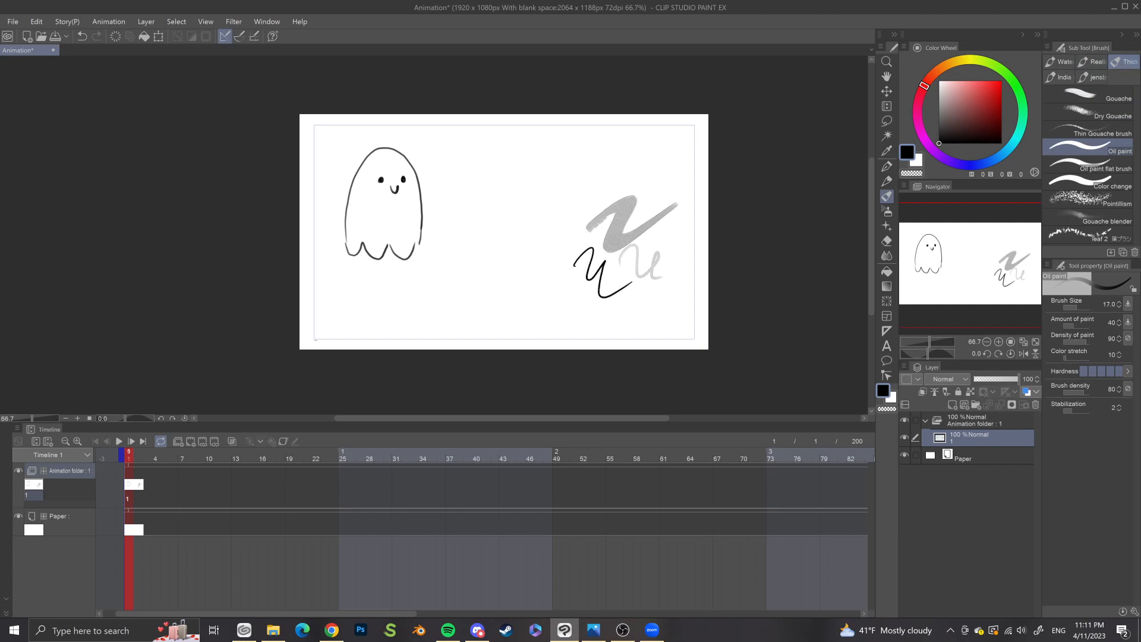
# Step: Make a test stroke below the other brush samples with the Rough ink brush
pyautogui.click(1060, 78)
pyautogui.moveTo(536, 316)
pyautogui.mouseDown()
pyautogui.moveTo(571, 297)
pyautogui.moveTo(597, 315)
pyautogui.mouseUp()
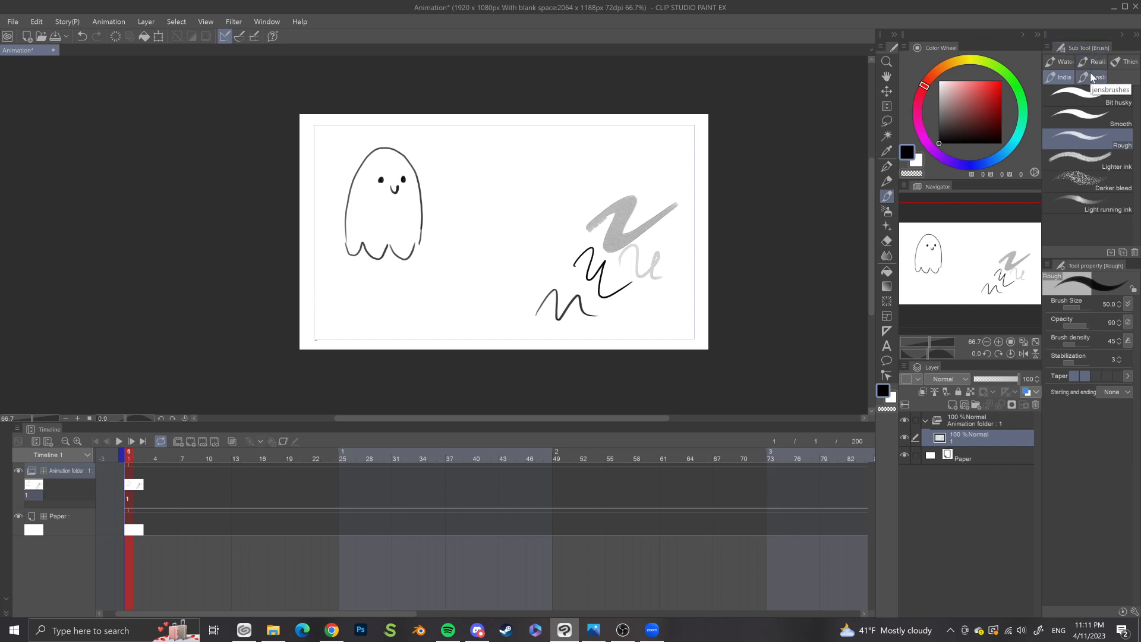
# Step: Undock the Sub Tool palette, dock it back above Tool Property, and enlarge it to list the Pen sub tools
pyautogui.moveTo(1089, 48)
pyautogui.mouseDown()
pyautogui.moveTo(715, 107)
pyautogui.moveTo(739, 113)
pyautogui.moveTo(737, 138)
pyautogui.mouseUp()
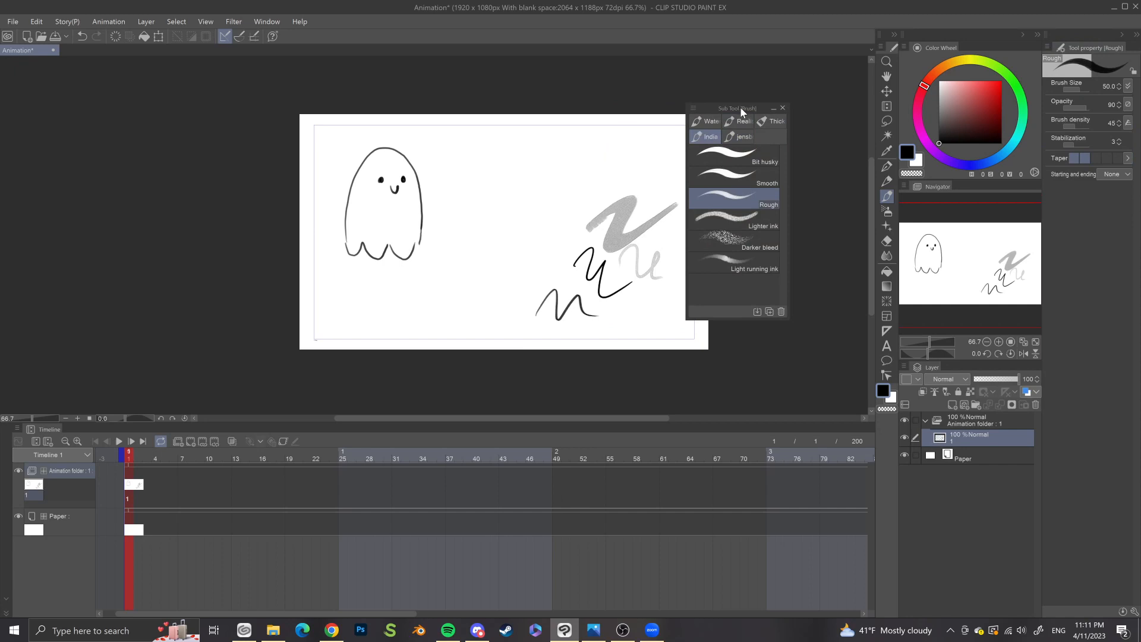
pyautogui.moveTo(740, 106)
pyautogui.mouseDown()
pyautogui.moveTo(1088, 52)
pyautogui.moveTo(1082, 37)
pyautogui.mouseUp()
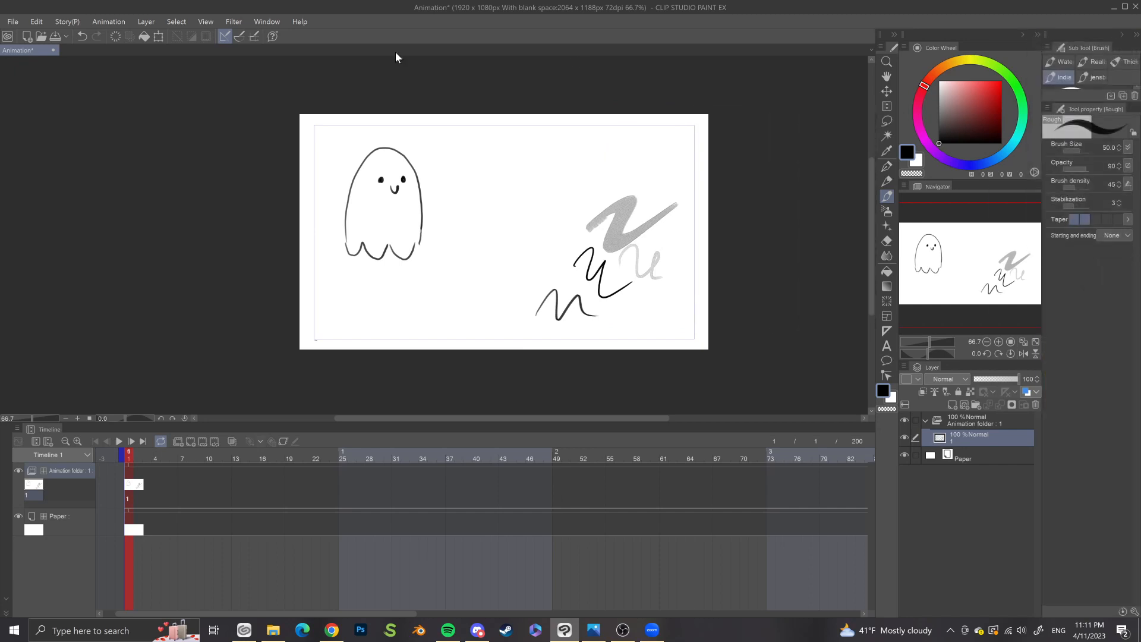
pyautogui.click(267, 22)
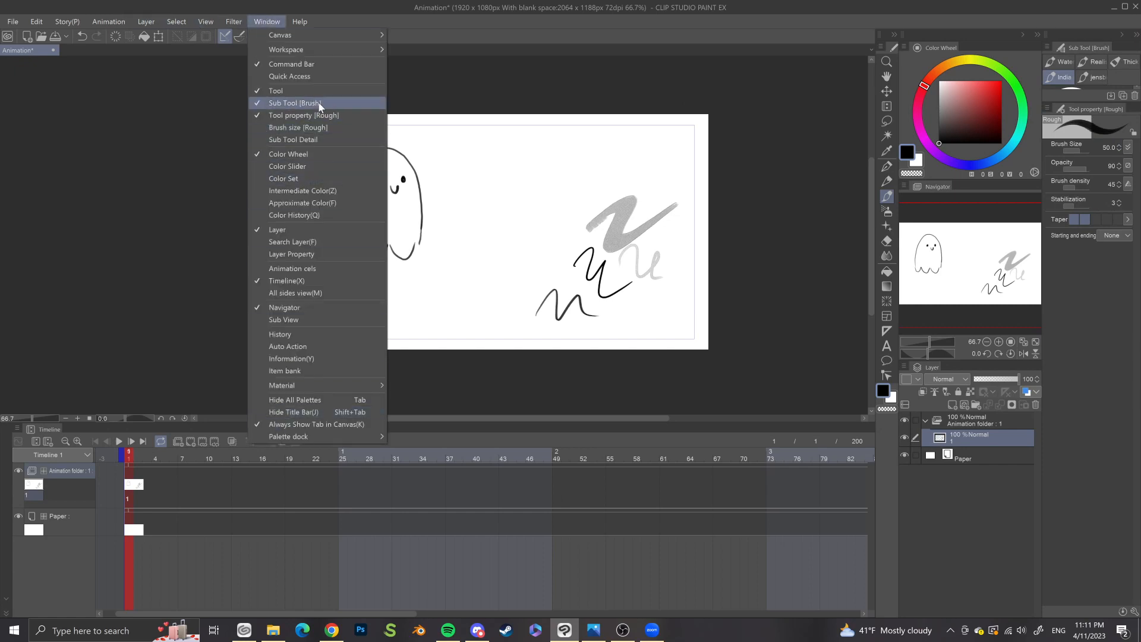
pyautogui.click(891, 178)
pyautogui.click(887, 167)
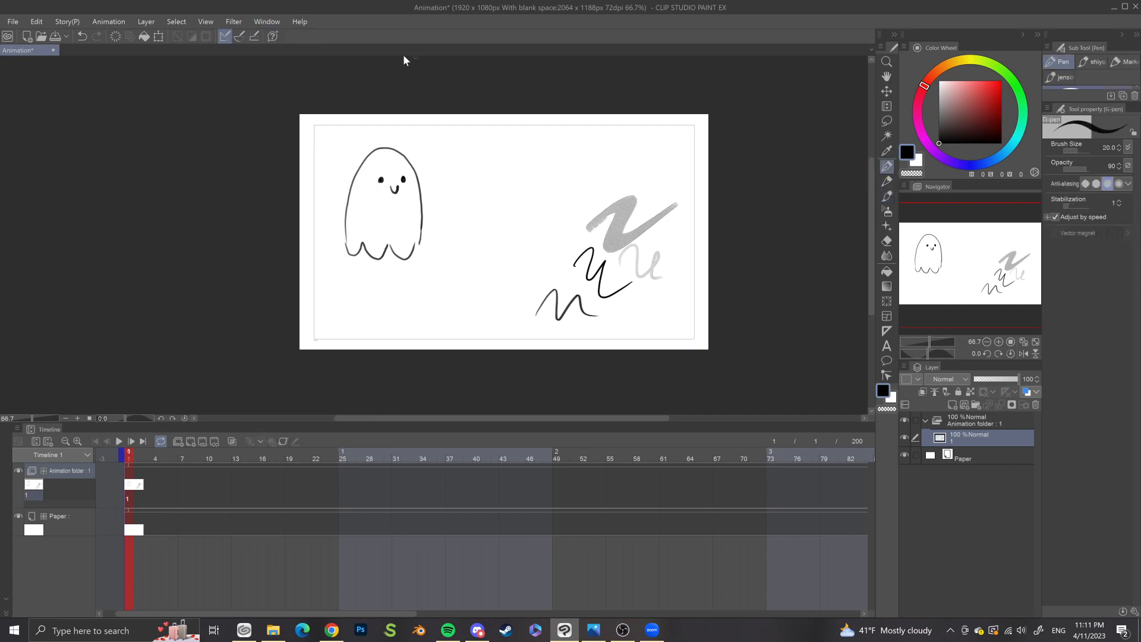
pyautogui.click(274, 25)
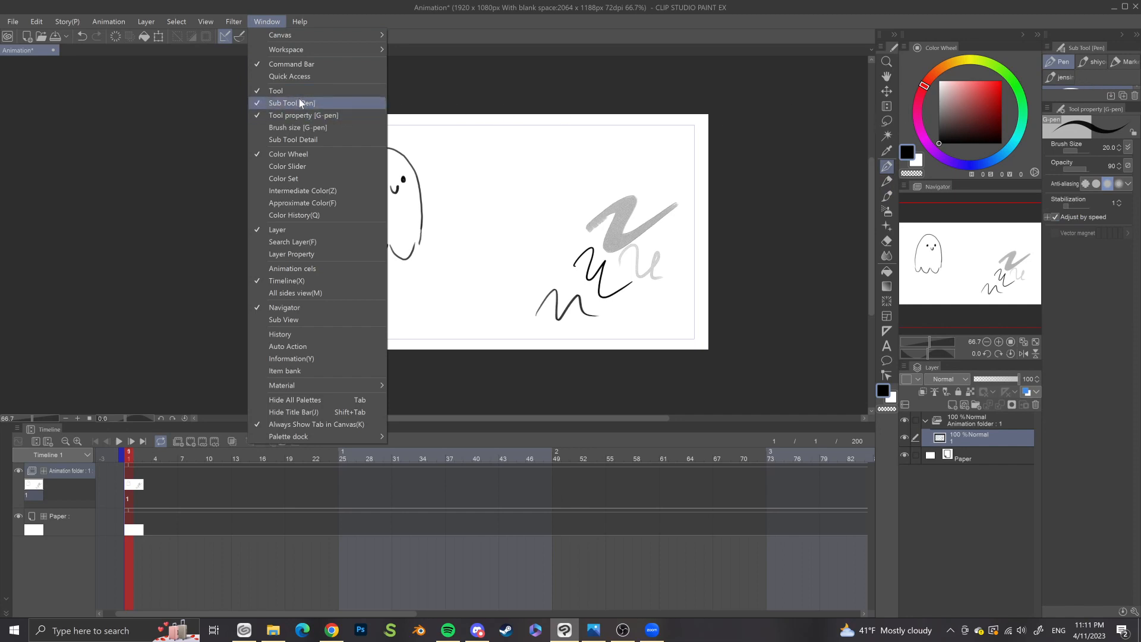
pyautogui.click(1090, 105)
pyautogui.moveTo(1090, 107); pyautogui.dragTo(1087, 353)
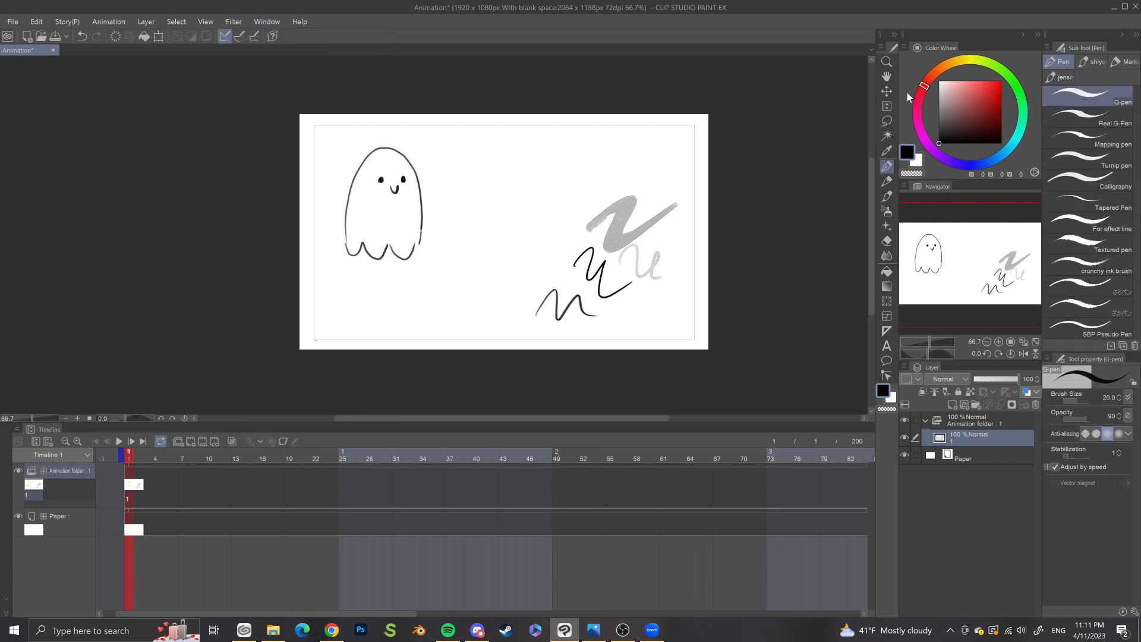
# Step: Look through the Selection area sub tools Rectangle, Ellipse, Polyline and Lasso, and the Auto select options
pyautogui.click(887, 122)
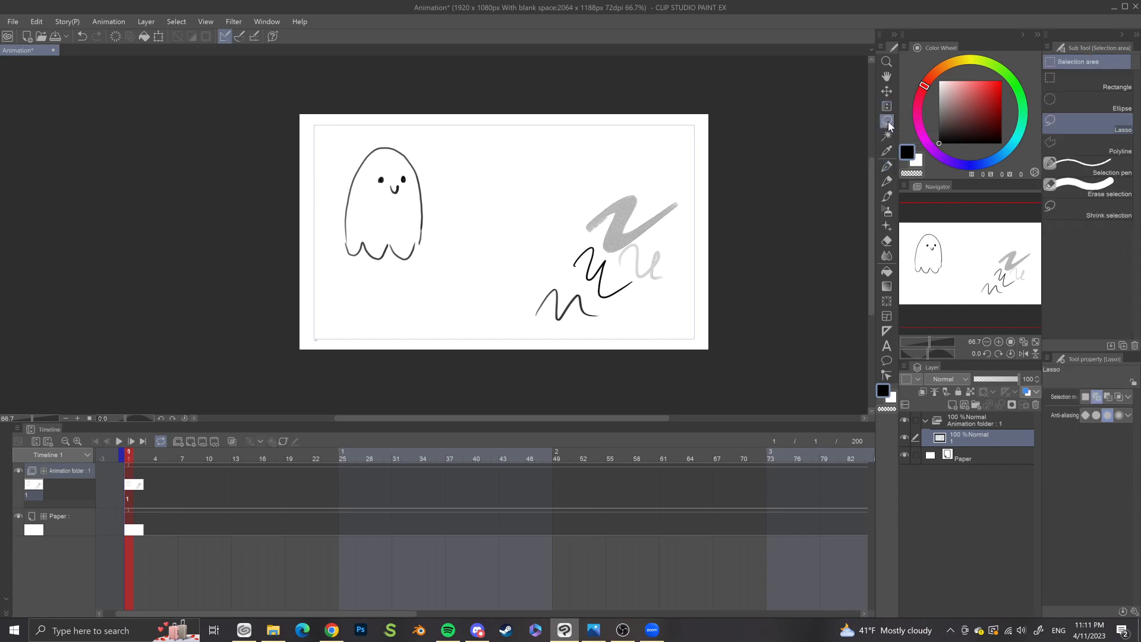
pyautogui.click(1072, 87)
pyautogui.click(1073, 105)
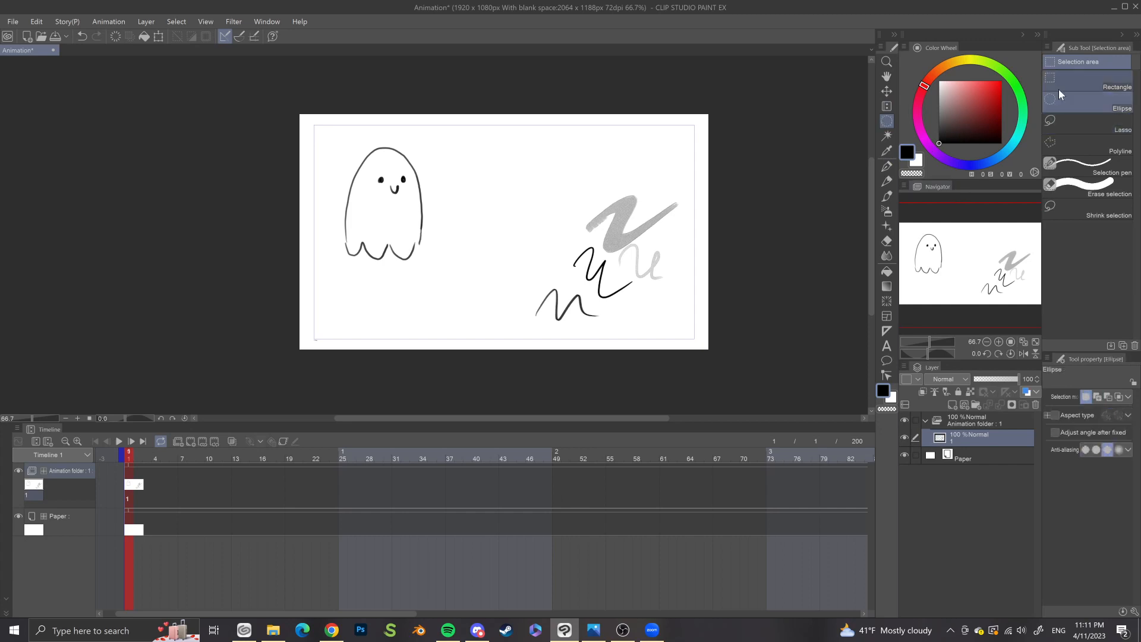
pyautogui.click(1067, 141)
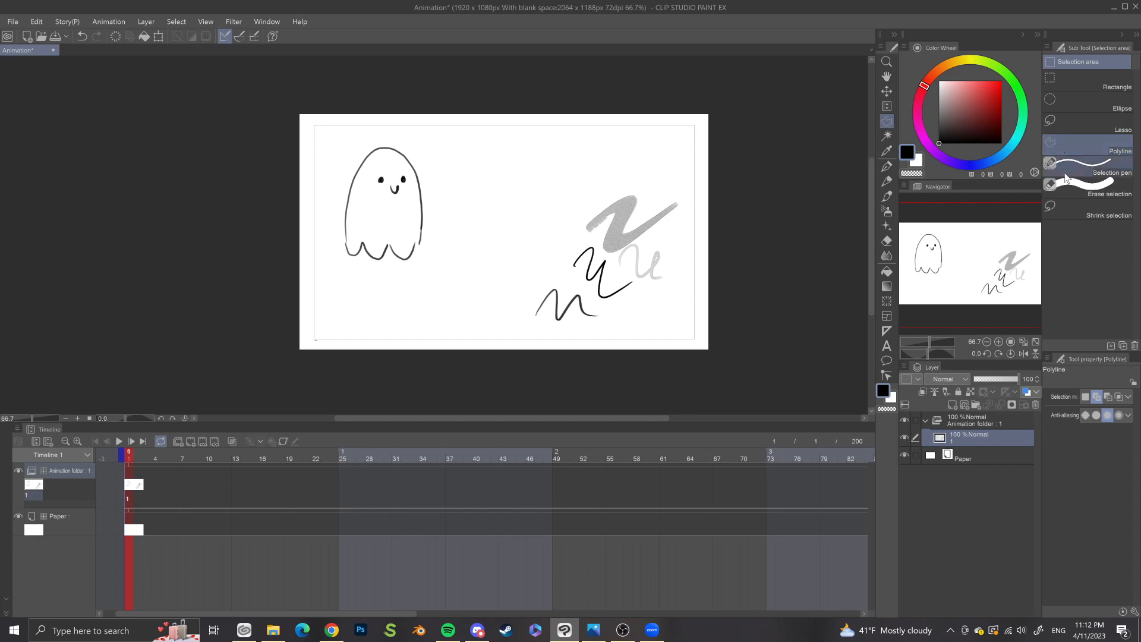
pyautogui.click(1083, 124)
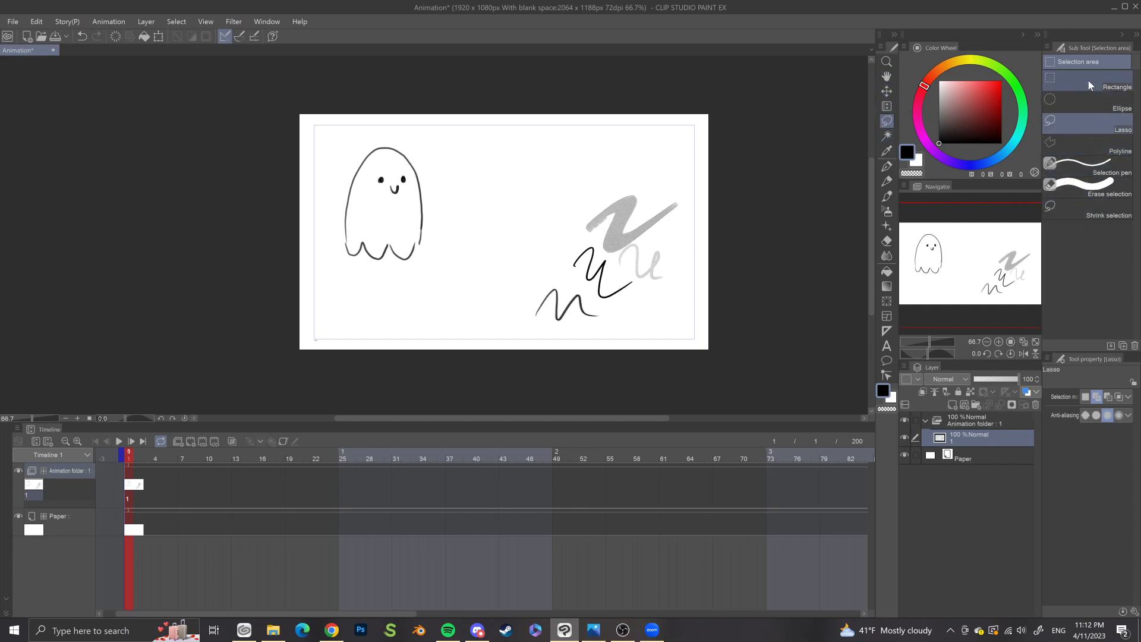
pyautogui.click(888, 137)
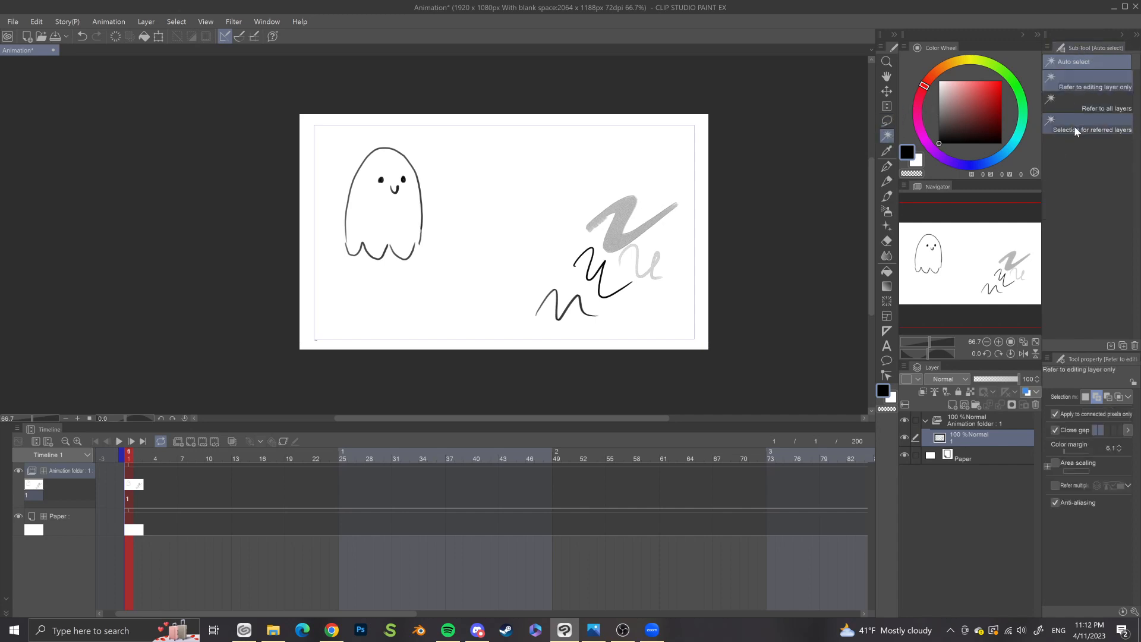
# Step: Return to the Brush tool and choose the watercolor group with the Dense watercolor brush
pyautogui.click(891, 183)
pyautogui.click(890, 208)
pyautogui.click(890, 197)
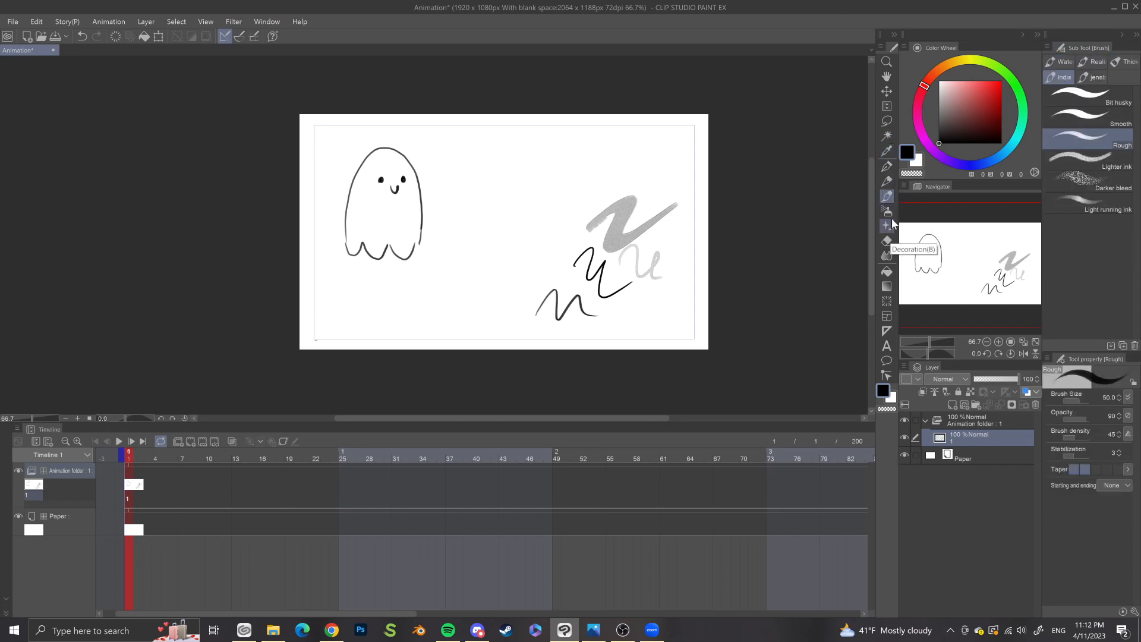
pyautogui.press('e')
pyautogui.press('b')
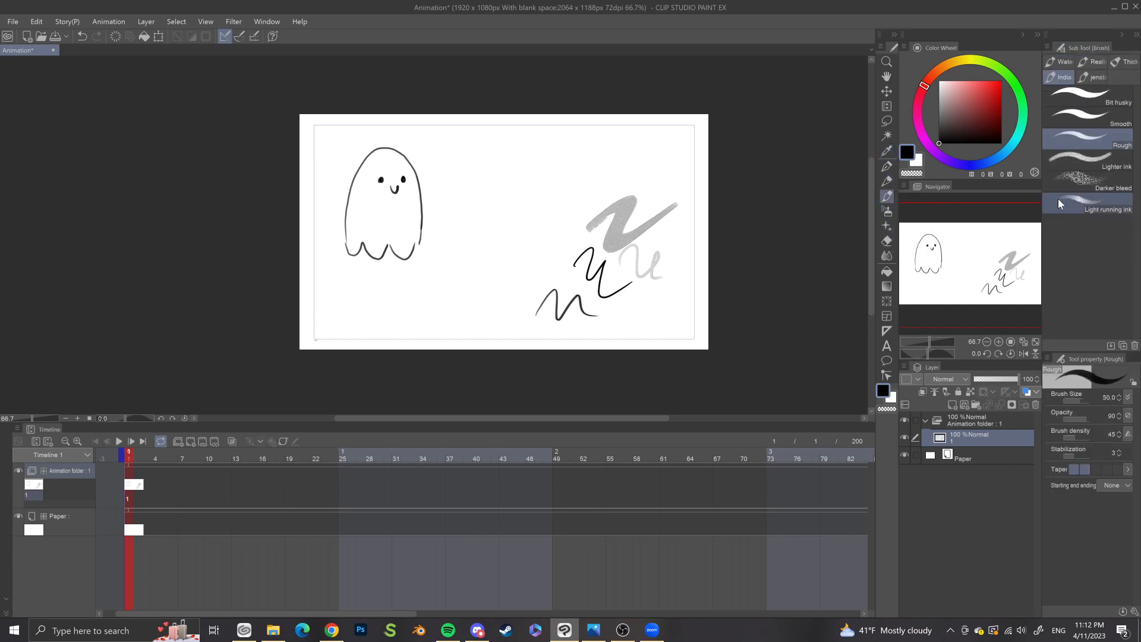
pyautogui.click(1058, 63)
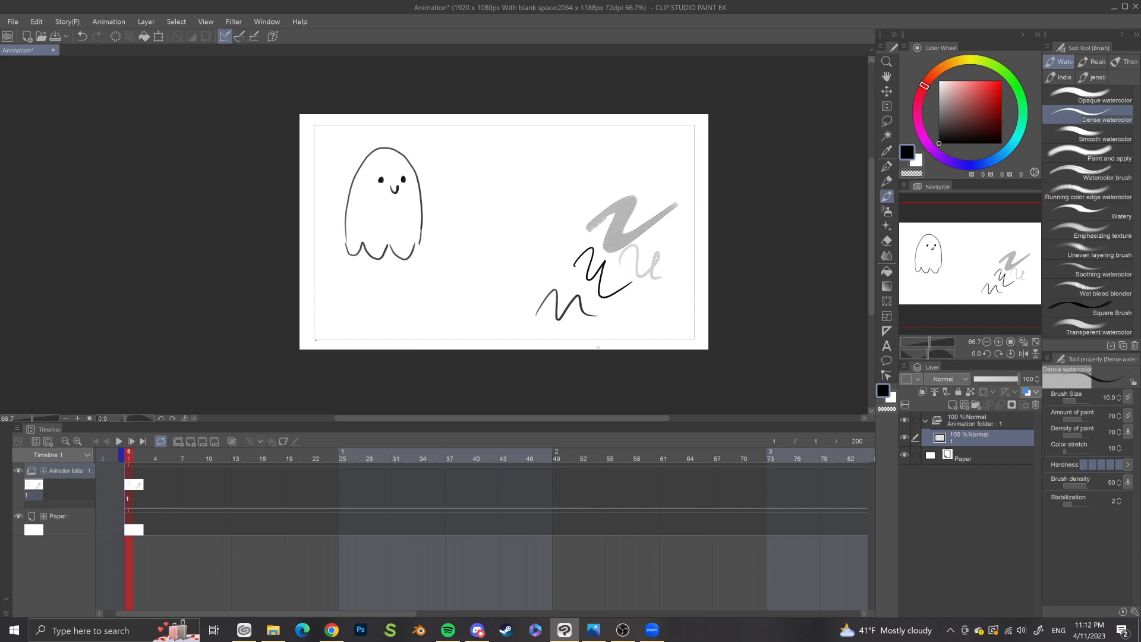
# Step: Make test strokes beside the ghost with the G-pen, Milli pen and Fill-in-mono pen
pyautogui.click(887, 166)
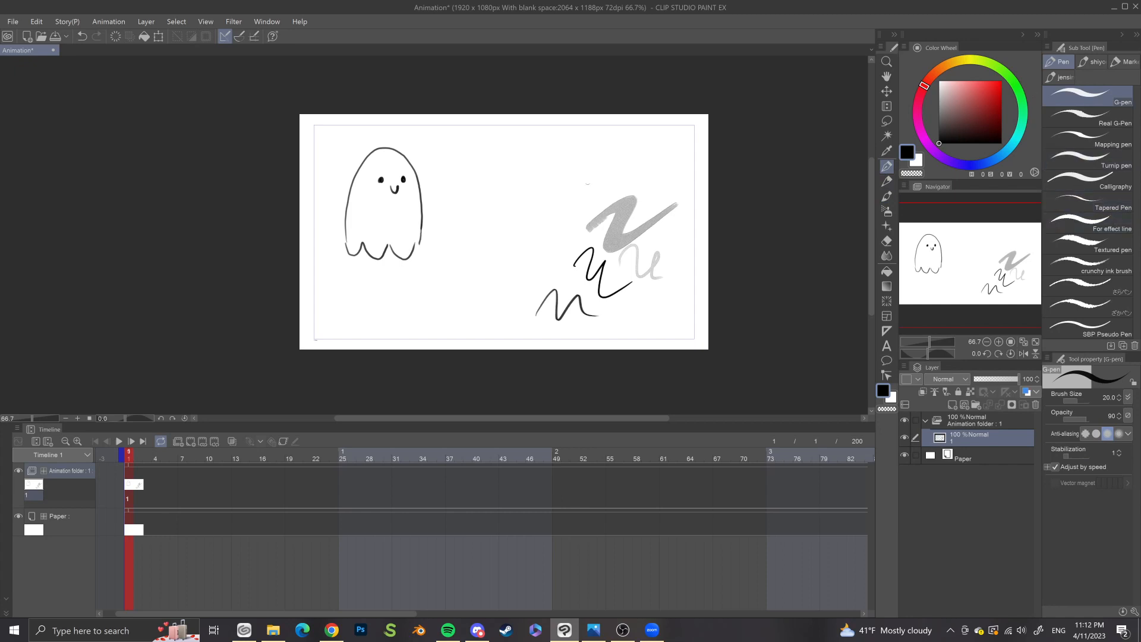
pyautogui.moveTo(584, 168)
pyautogui.mouseDown()
pyautogui.moveTo(626, 177)
pyautogui.moveTo(678, 143)
pyautogui.mouseUp()
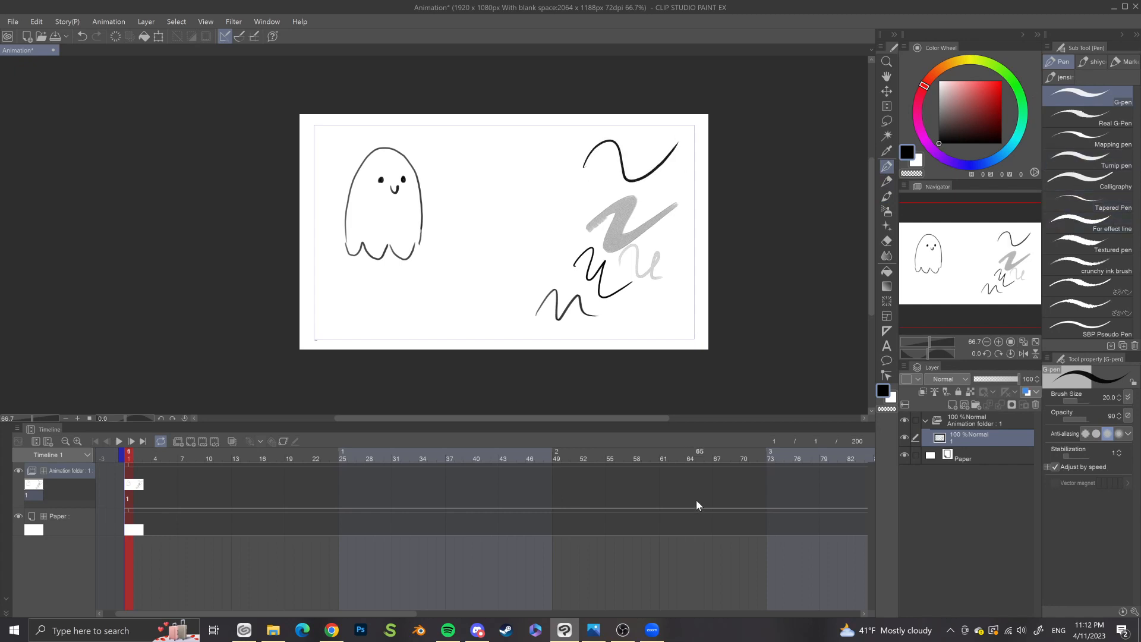
pyautogui.click(1091, 61)
pyautogui.click(1121, 61)
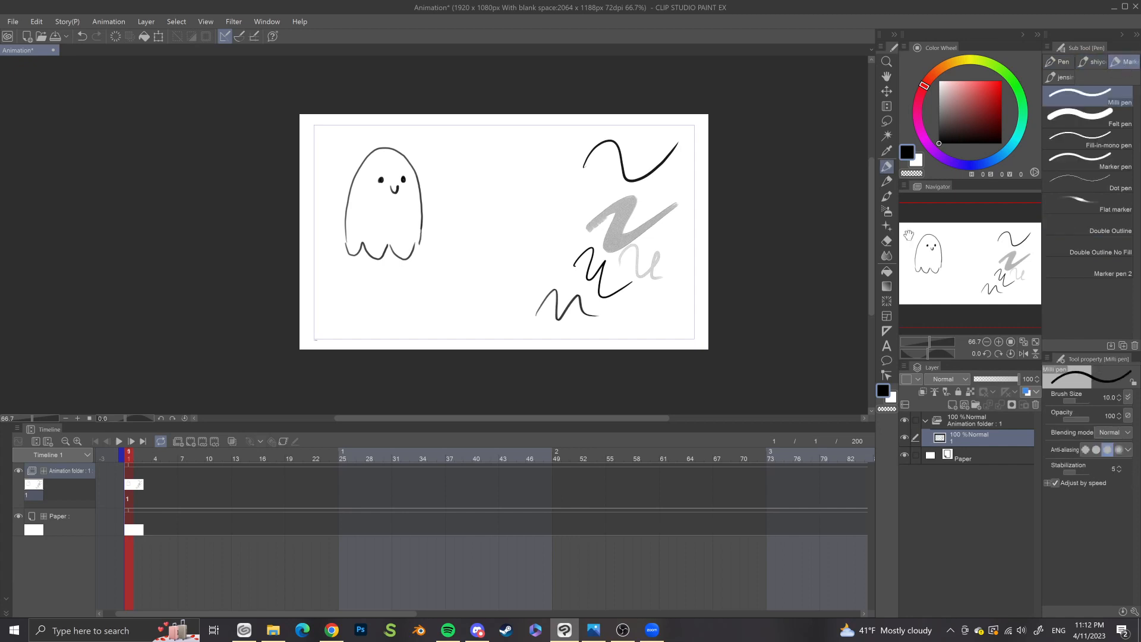
pyautogui.moveTo(459, 248); pyautogui.dragTo(590, 226)
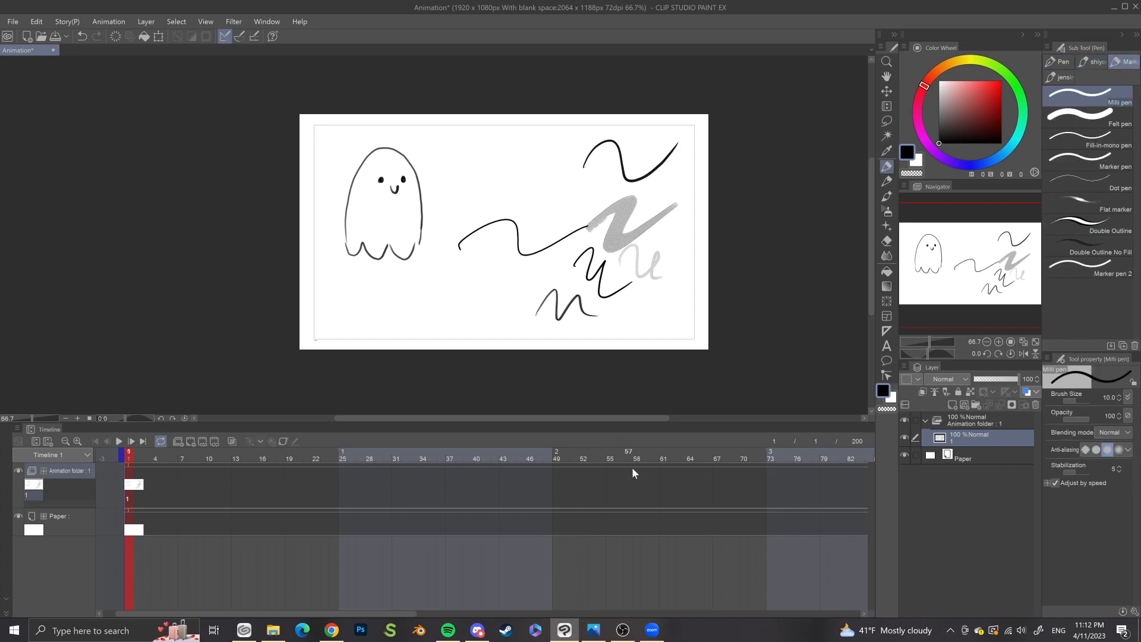
pyautogui.moveTo(658, 320); pyautogui.dragTo(683, 308)
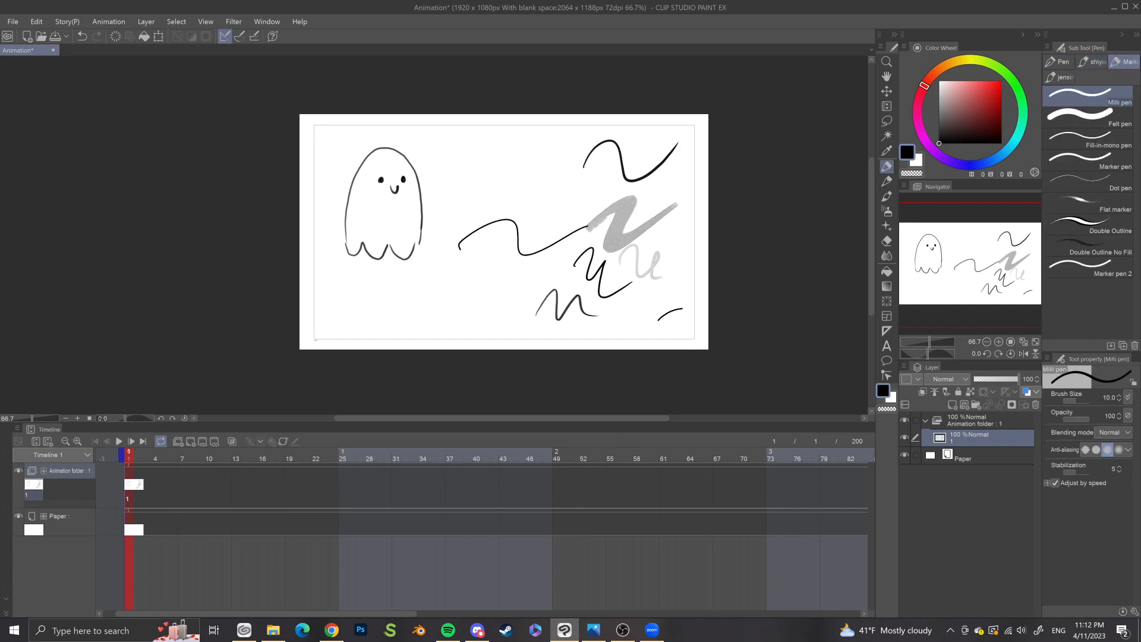
pyautogui.click(1091, 139)
pyautogui.moveTo(532, 160)
pyautogui.mouseDown()
pyautogui.moveTo(548, 151)
pyautogui.moveTo(594, 160)
pyautogui.mouseUp()
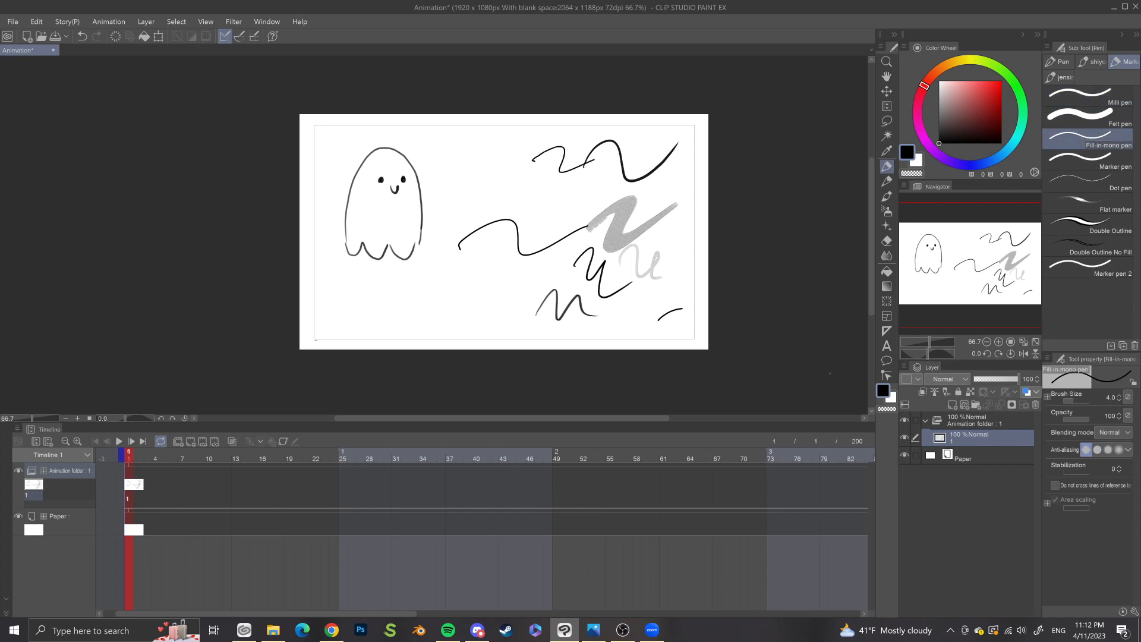
# Step: Make test strokes beside the ghost with the Real pencil, Darker pencil and Mechanical pencil
pyautogui.click(886, 184)
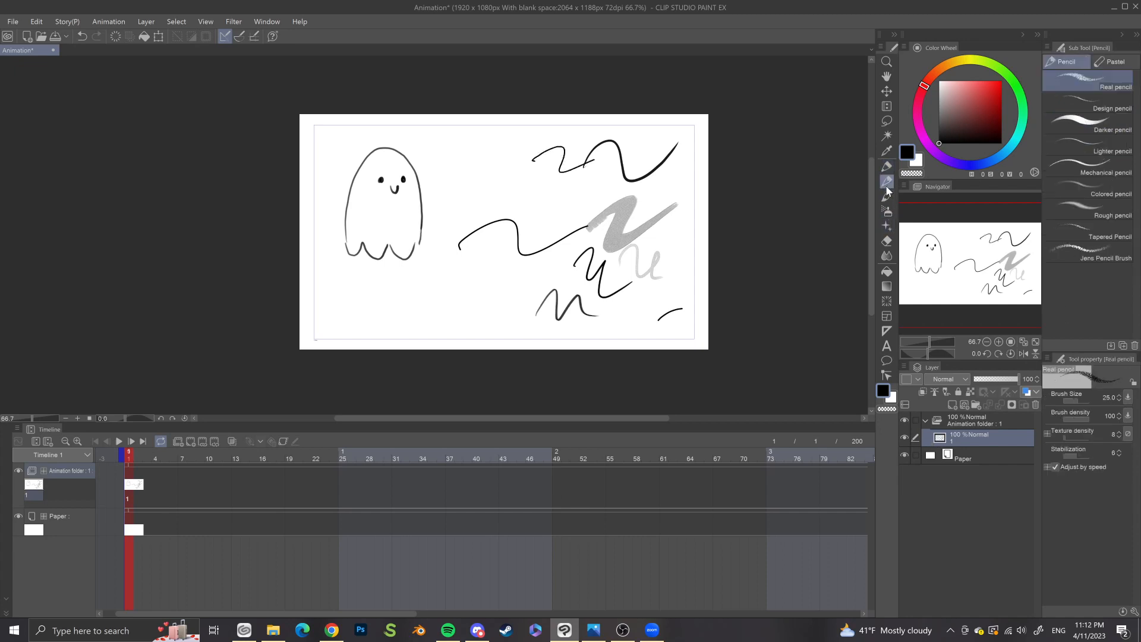
pyautogui.moveTo(482, 292); pyautogui.dragTo(547, 290)
pyautogui.click(1088, 124)
pyautogui.moveTo(525, 180); pyautogui.dragTo(584, 179)
pyautogui.click(1099, 159)
pyautogui.moveTo(542, 220); pyautogui.dragTo(611, 197)
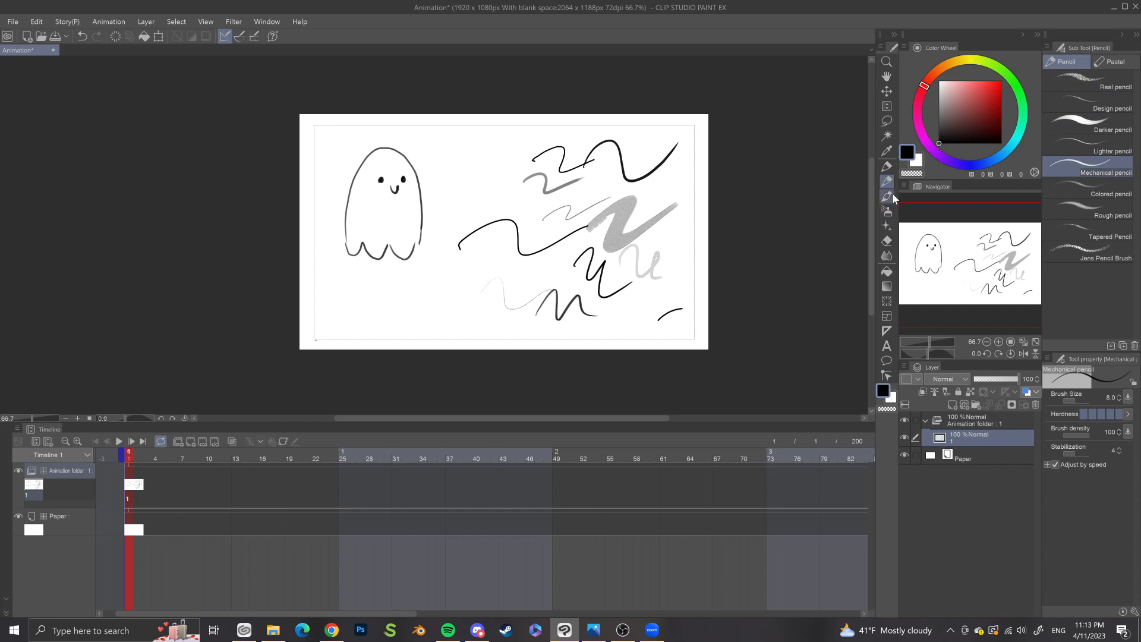
# Step: Lasso all the test strokes beside the ghost, delete them, and clear the selection
pyautogui.press('m')
pyautogui.moveTo(699, 190)
pyautogui.mouseDown()
pyautogui.moveTo(714, 155)
pyautogui.moveTo(495, 106)
pyautogui.moveTo(453, 311)
pyautogui.moveTo(666, 382)
pyautogui.moveTo(706, 101)
pyautogui.mouseUp()
pyautogui.press('Delete')
pyautogui.hotkey('ctrl', 'd')
pyautogui.press('b')
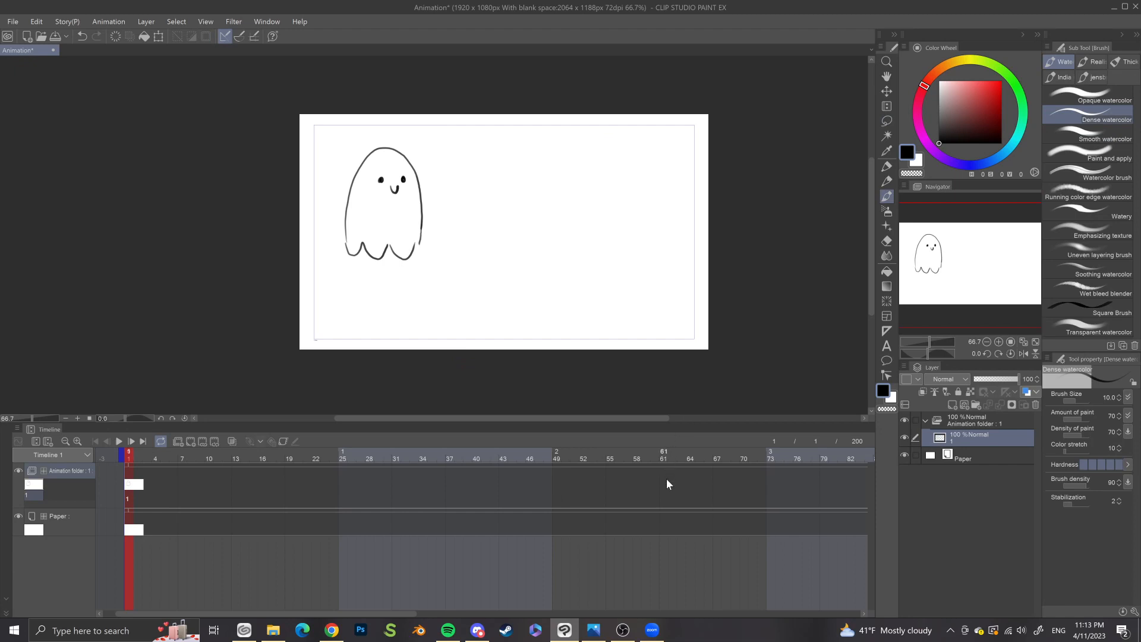
pyautogui.moveTo(587, 189); pyautogui.dragTo(624, 193)
pyautogui.hotkey('ctrl', 'z')
# Step: Set the Rough eraser's size to 40 and erase the ghost's eyes and smile
pyautogui.press('e')
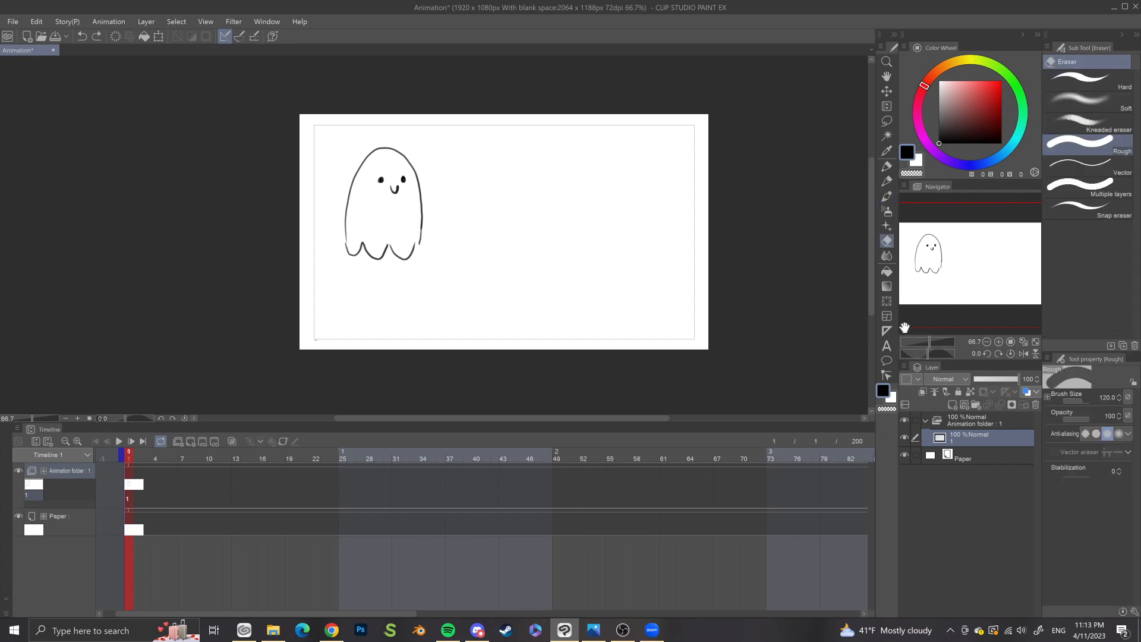
pyautogui.moveTo(492, 284); pyautogui.dragTo(537, 306)
pyautogui.press('[')
pyautogui.press('[')
pyautogui.press('[')
pyautogui.press('[')
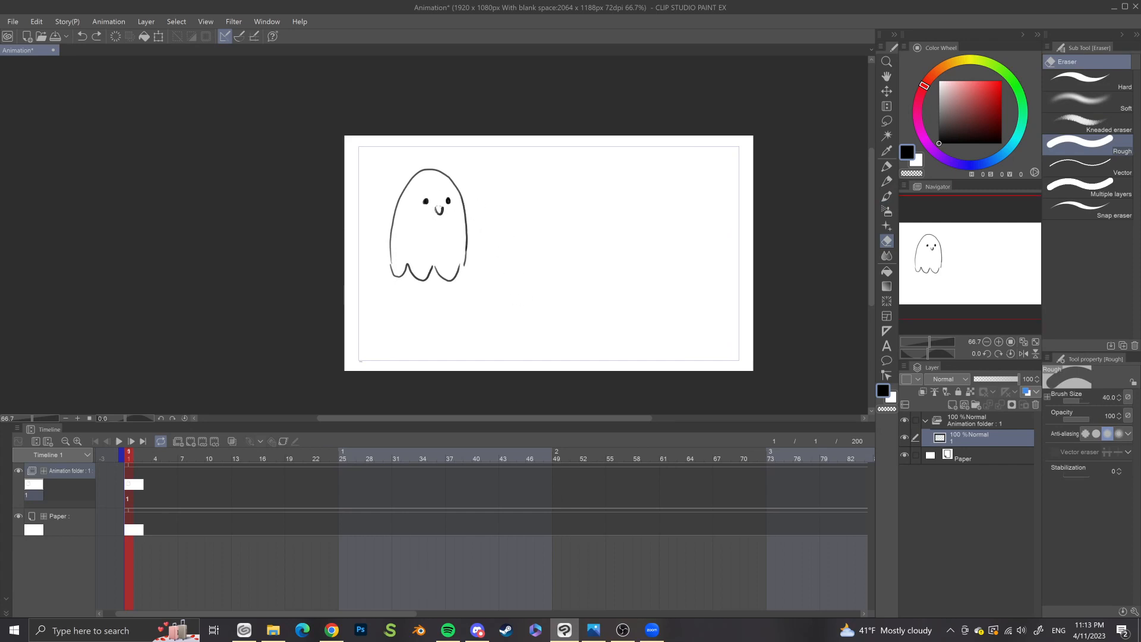
pyautogui.moveTo(440, 207)
pyautogui.mouseDown()
pyautogui.moveTo(448, 201)
pyautogui.moveTo(426, 204)
pyautogui.mouseUp()
pyautogui.click(886, 227)
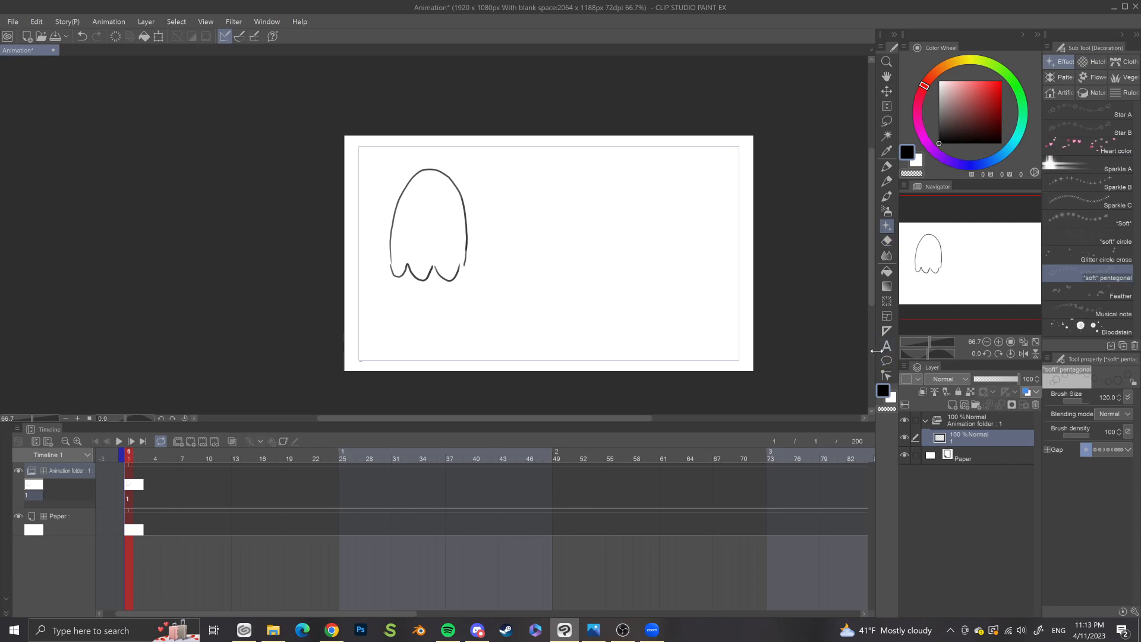
pyautogui.click(887, 242)
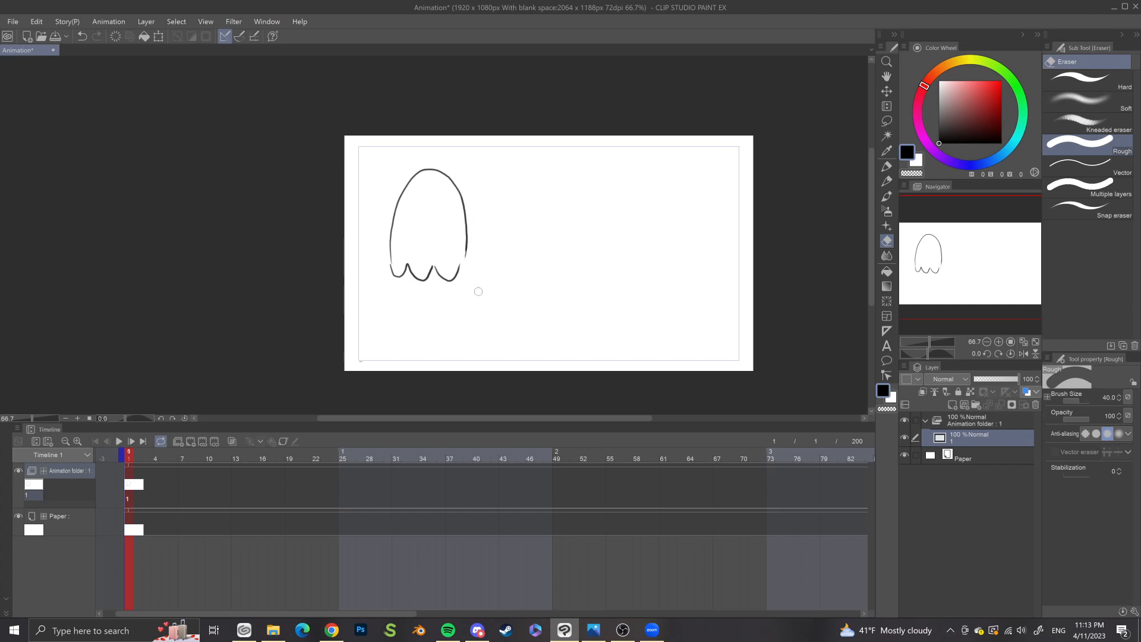
# Step: Redraw the ghost's two eyes and small smile with the Dense watercolor brush
pyautogui.press('b')
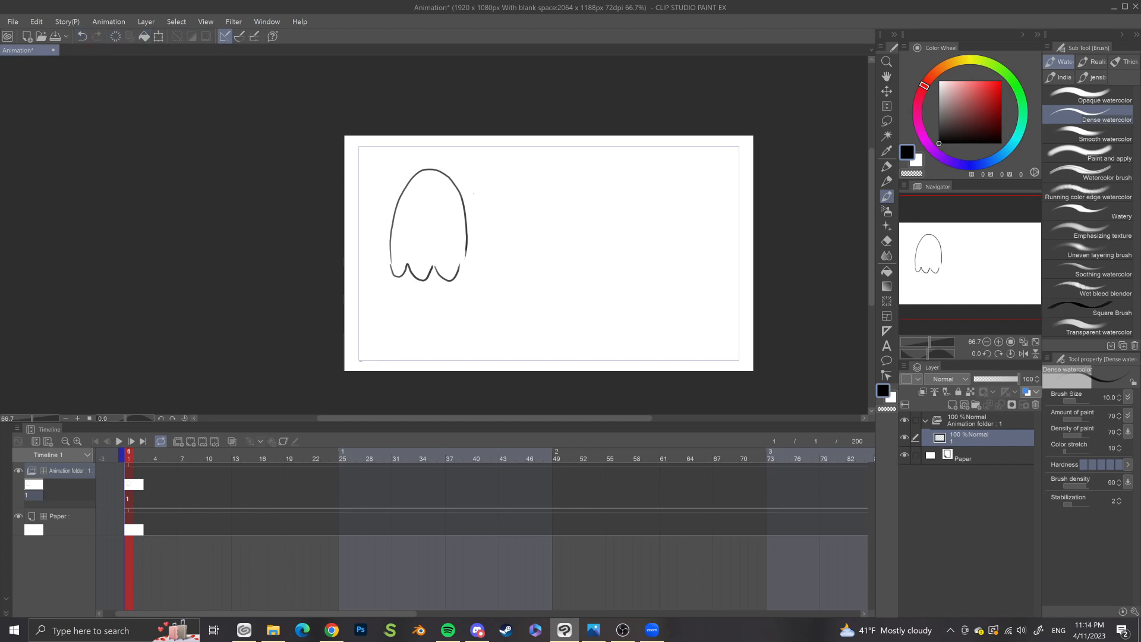
pyautogui.moveTo(428, 203); pyautogui.dragTo(447, 209)
pyautogui.hotkey('ctrl', 'z')
# Step: Enlarge the Timeline palette, move the playhead to frame 61, and return it to frame 1
pyautogui.moveTo(303, 425); pyautogui.dragTo(311, 384)
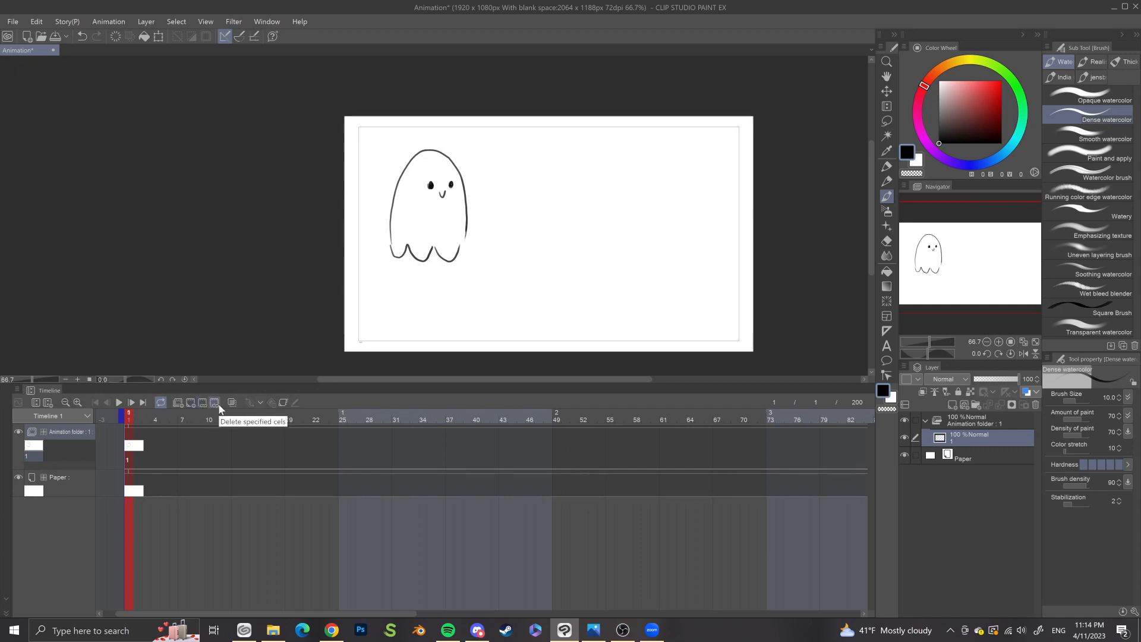
pyautogui.moveTo(127, 418); pyautogui.dragTo(182, 420)
pyautogui.moveTo(94, 412); pyautogui.dragTo(176, 420)
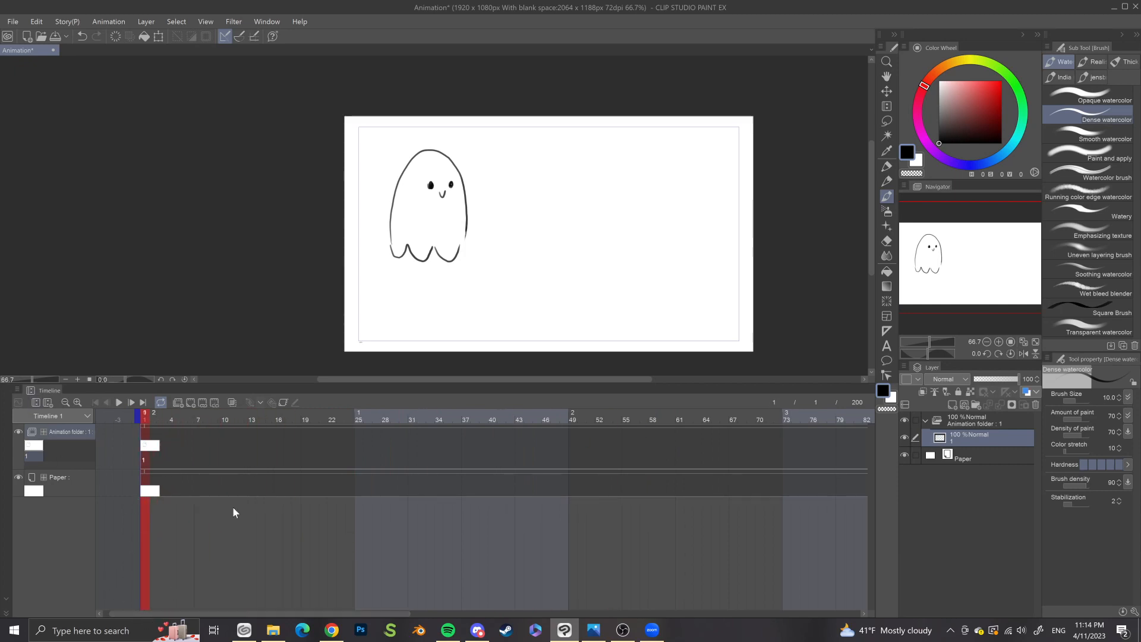
pyautogui.click(683, 418)
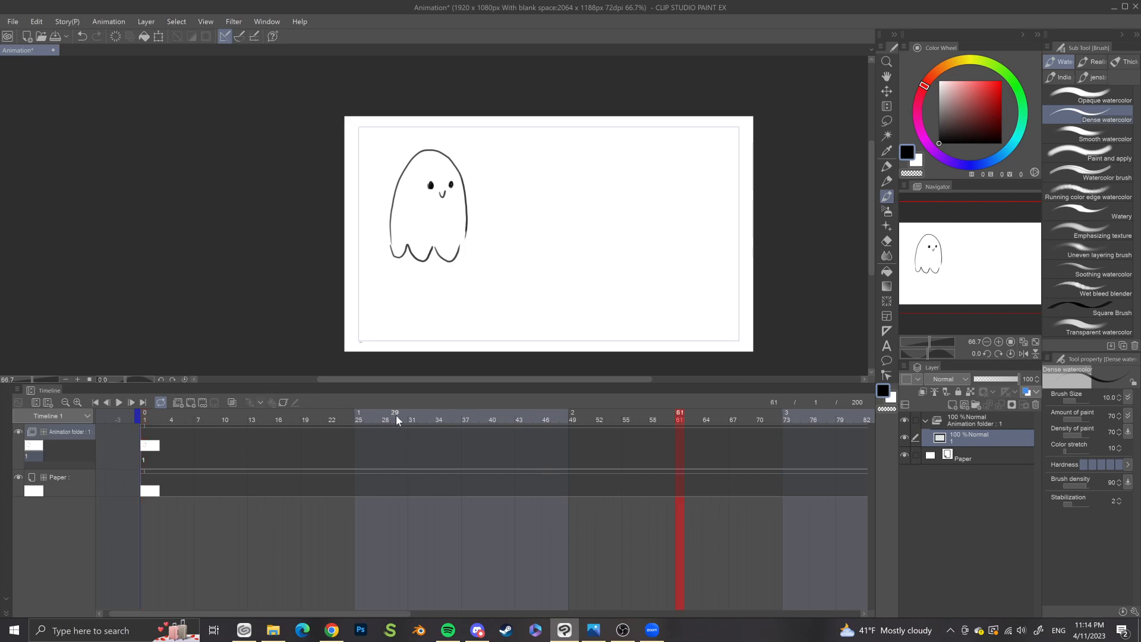
pyautogui.click(326, 418)
pyautogui.click(145, 418)
pyautogui.click(144, 419)
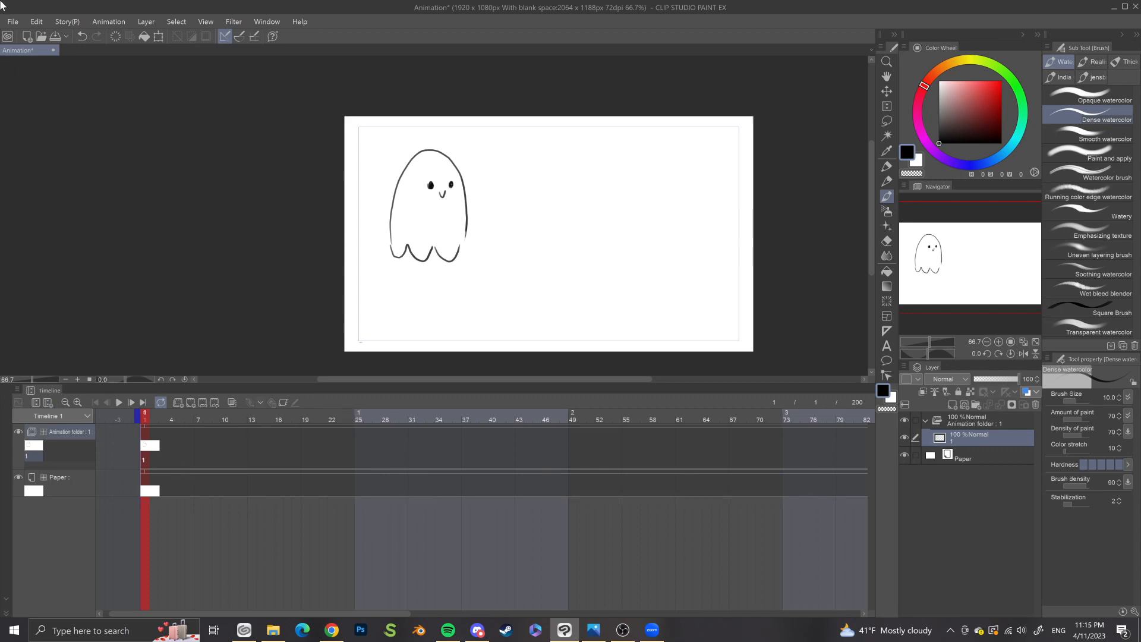
pyautogui.click(11, 22)
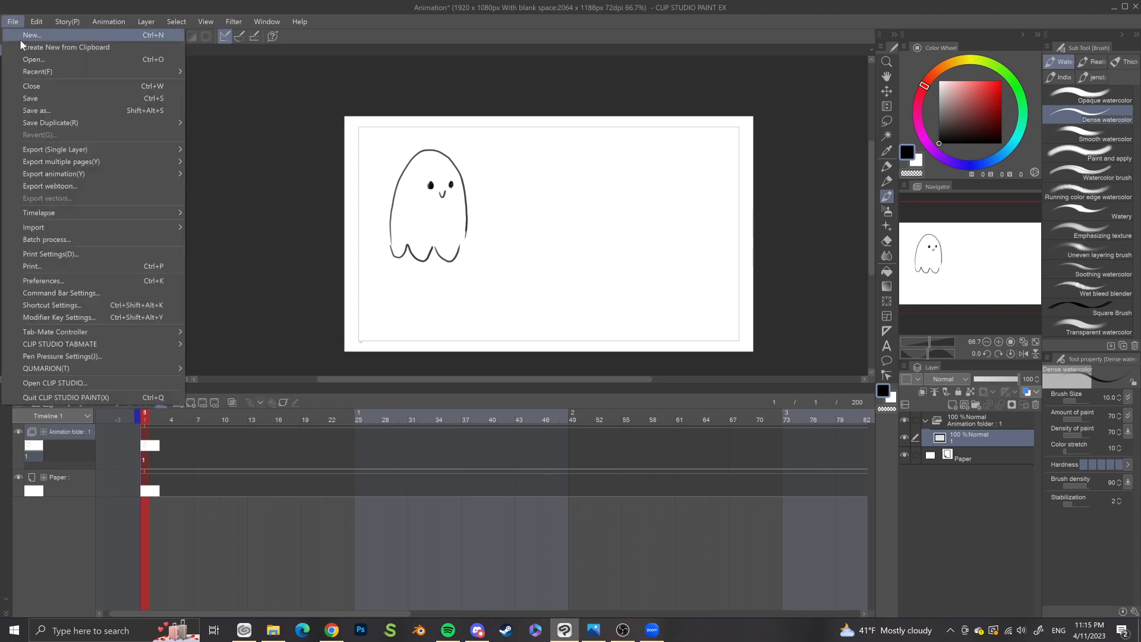
pyautogui.click(340, 233)
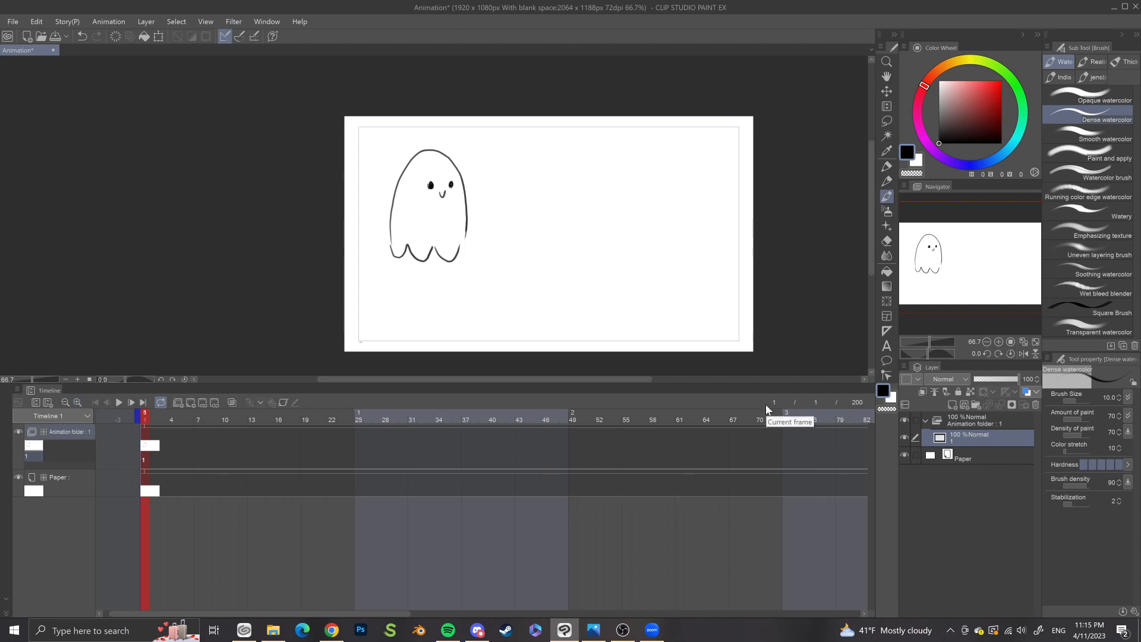
# Step: Shorten the timeline's playback range so it ends at frame 24
pyautogui.click(64, 402)
pyautogui.click(64, 402)
pyautogui.click(64, 402)
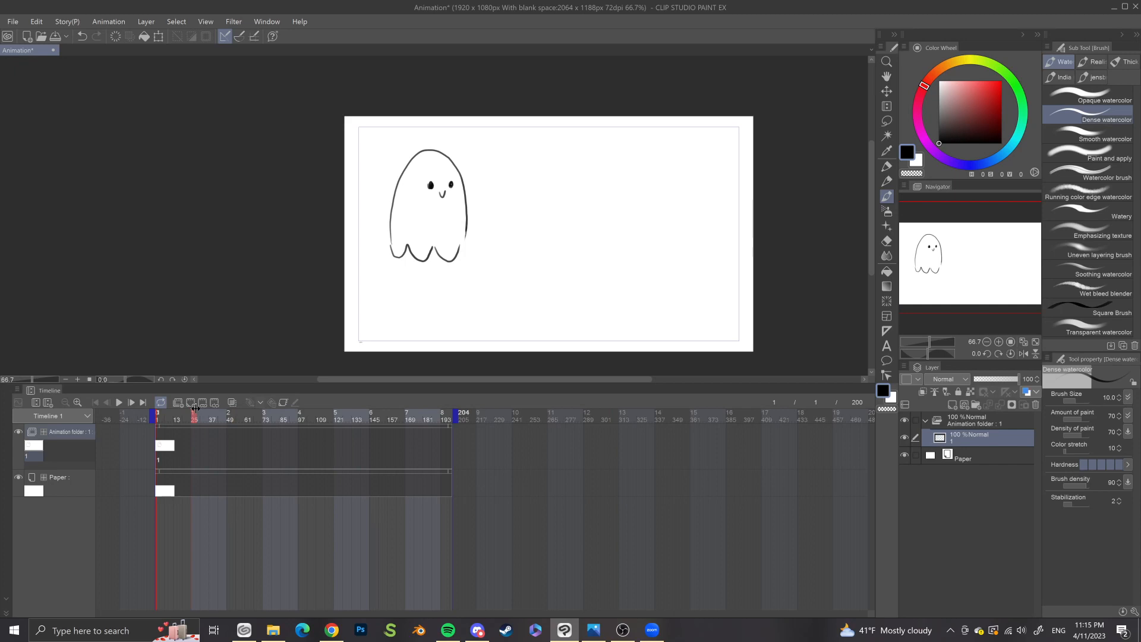
pyautogui.moveTo(196, 408); pyautogui.dragTo(194, 408)
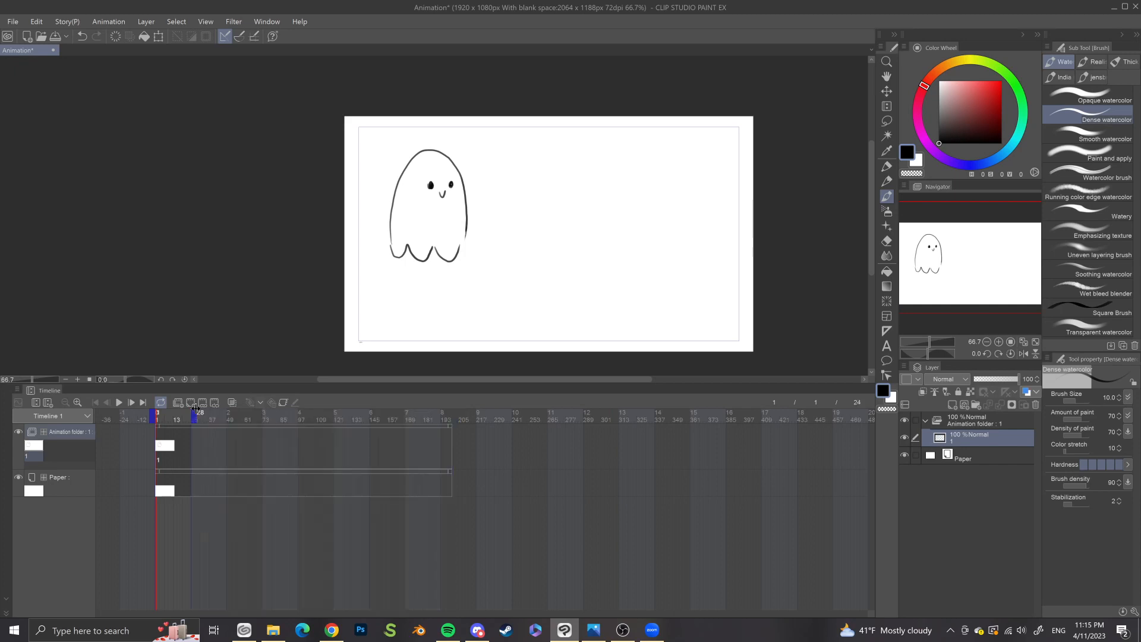
pyautogui.click(77, 403)
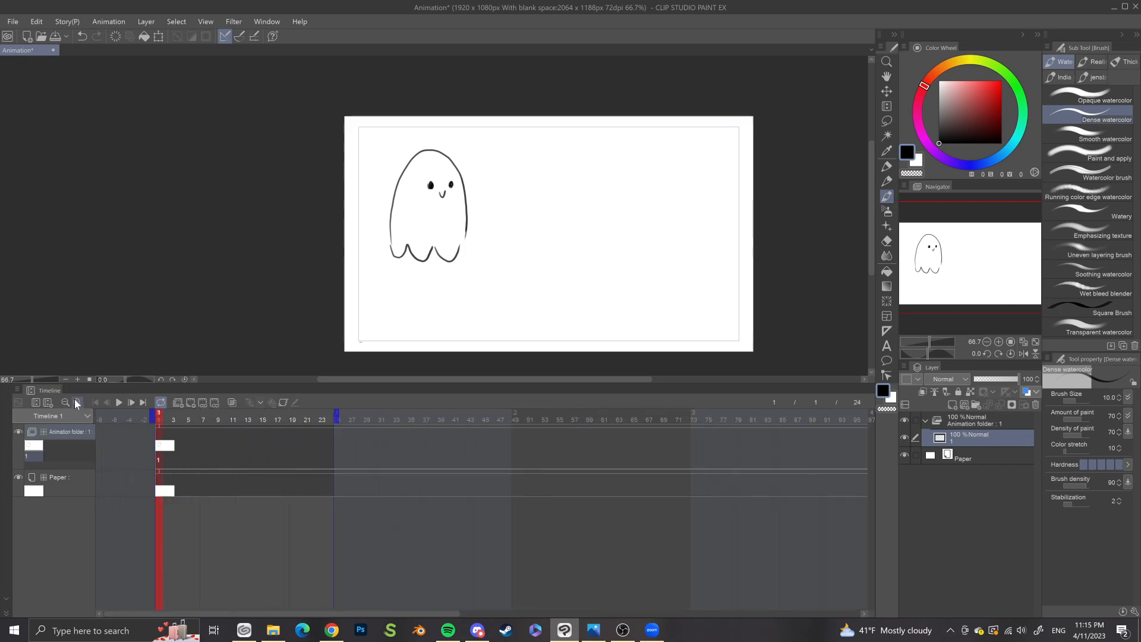
pyautogui.click(76, 403)
pyautogui.click(76, 403)
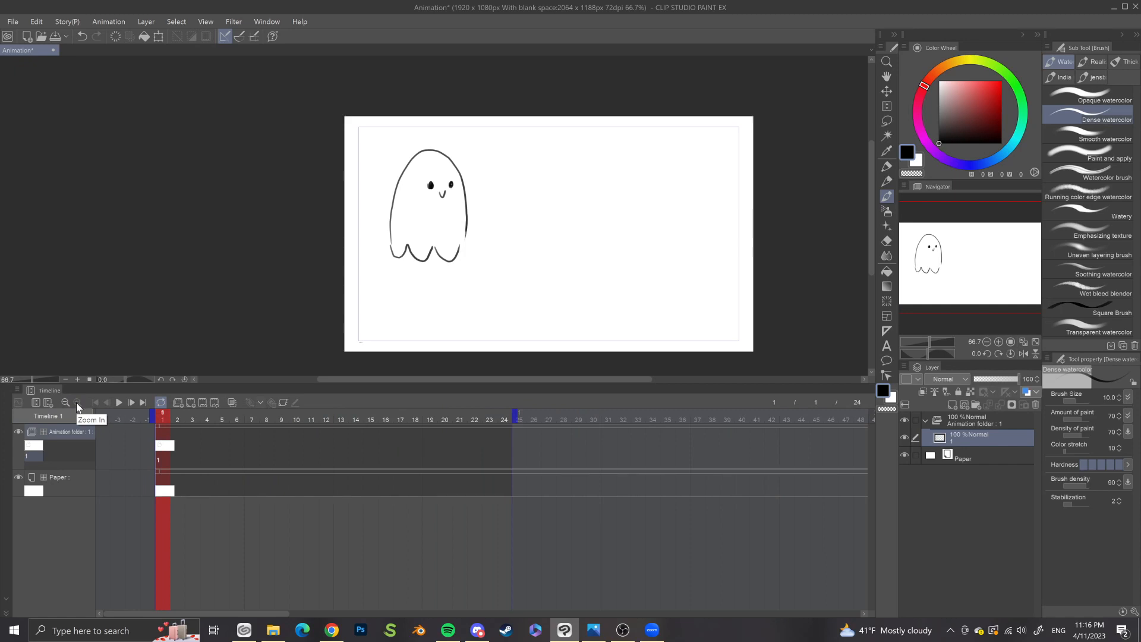
# Step: Step the playhead through the opening frames of the timeline up to frame 9
pyautogui.click(183, 411)
pyautogui.click(191, 412)
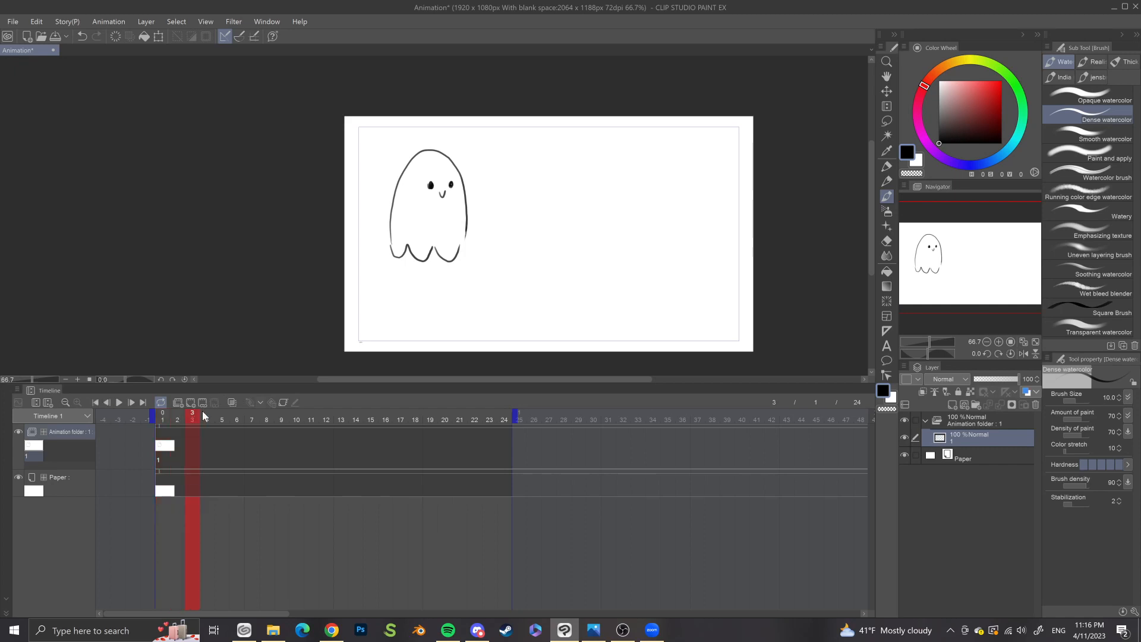
pyautogui.click(239, 419)
pyautogui.click(251, 418)
pyautogui.click(267, 419)
pyautogui.click(281, 421)
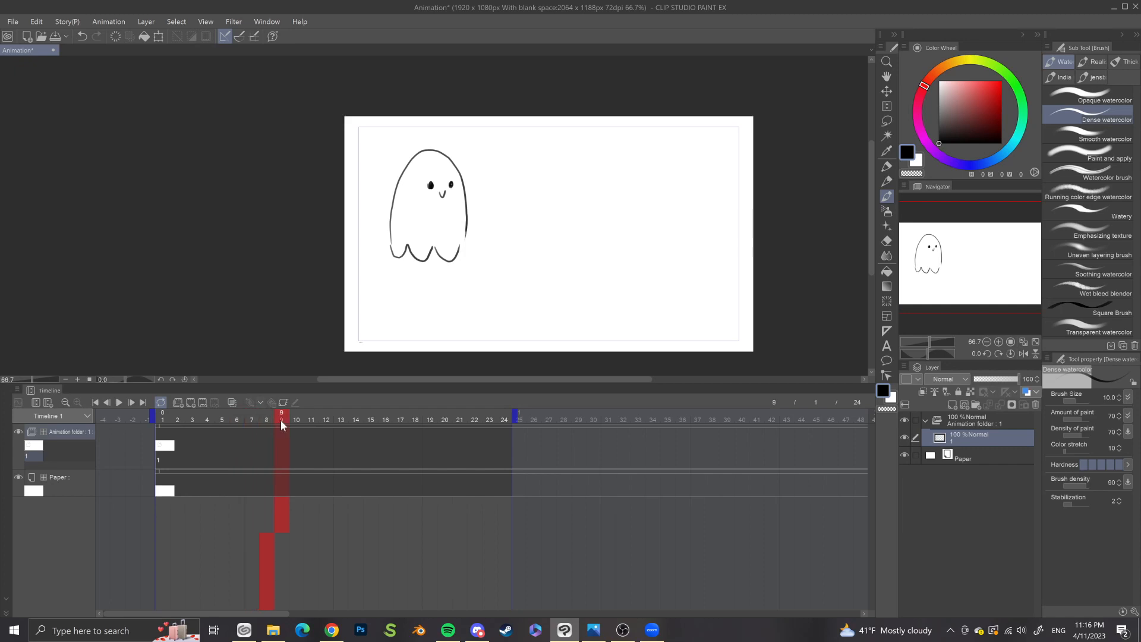
# Step: Move the playhead to frame 17 and examine the 24-frame range both condensed and in single-frame detail
pyautogui.click(66, 404)
pyautogui.click(66, 404)
pyautogui.click(65, 404)
pyautogui.click(65, 404)
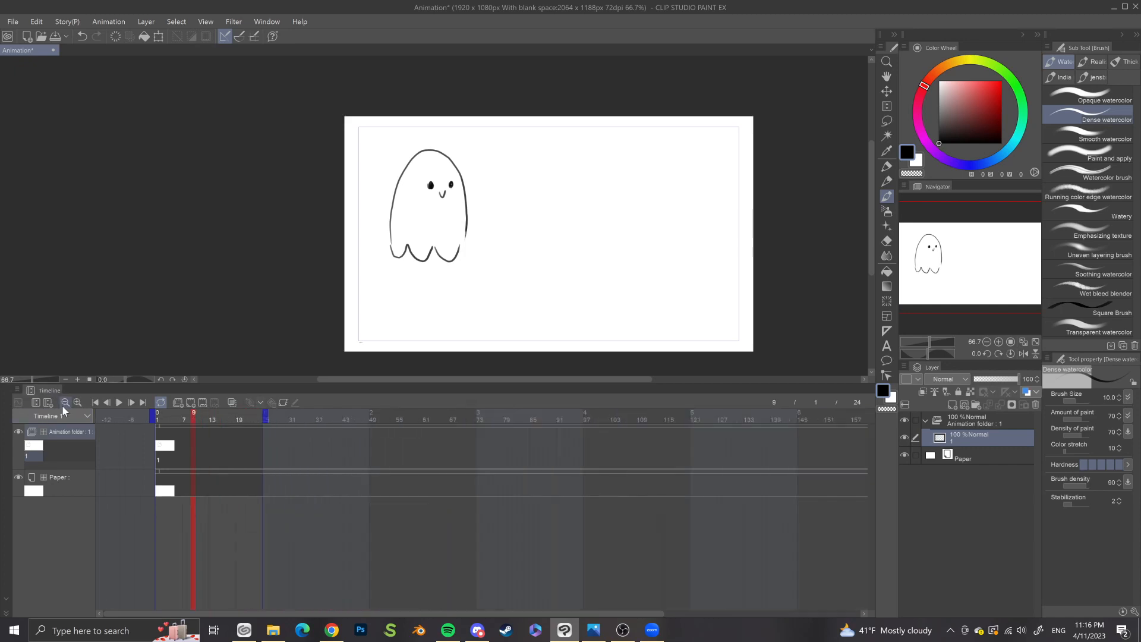
pyautogui.click(66, 403)
pyautogui.click(66, 404)
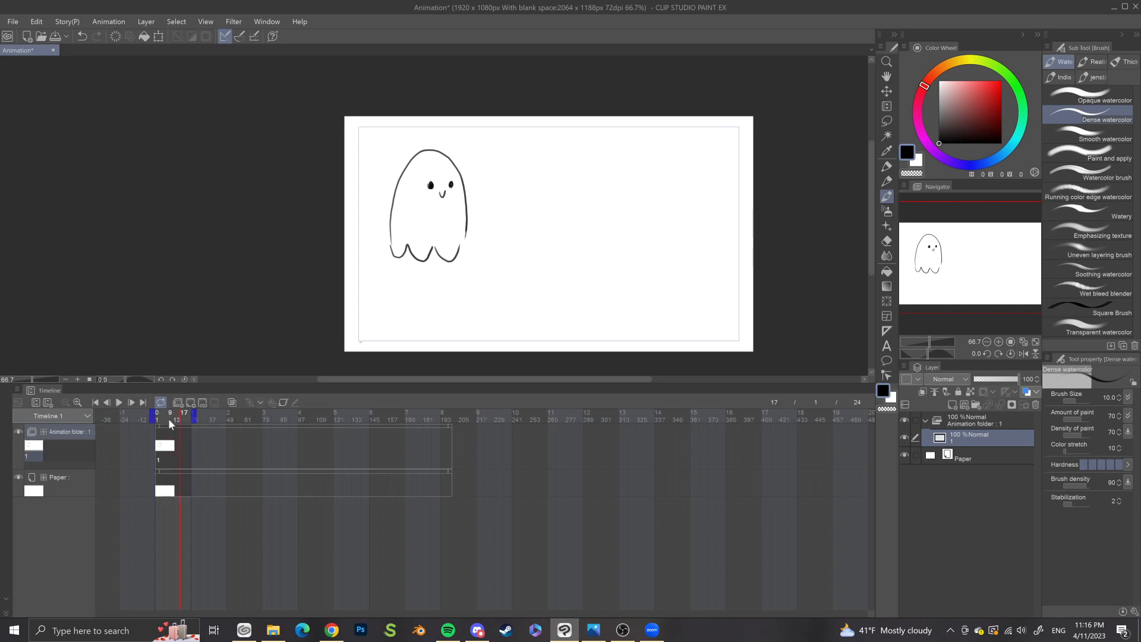
pyautogui.click(76, 402)
pyautogui.click(76, 402)
pyautogui.click(76, 402)
pyautogui.click(76, 402)
pyautogui.click(77, 402)
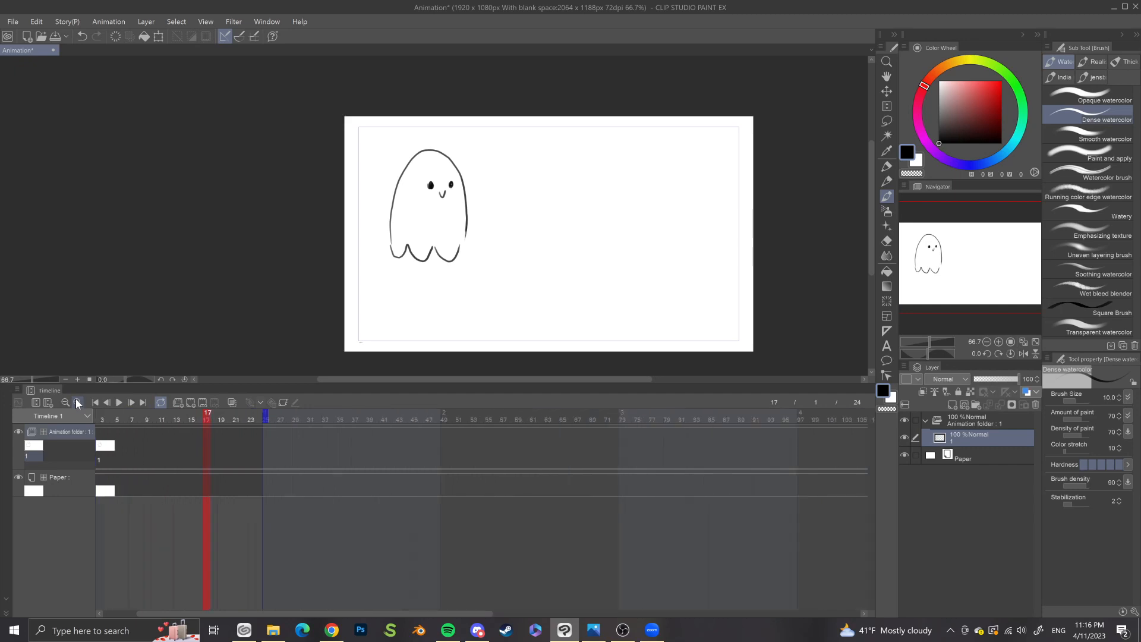
pyautogui.click(76, 402)
pyautogui.click(76, 402)
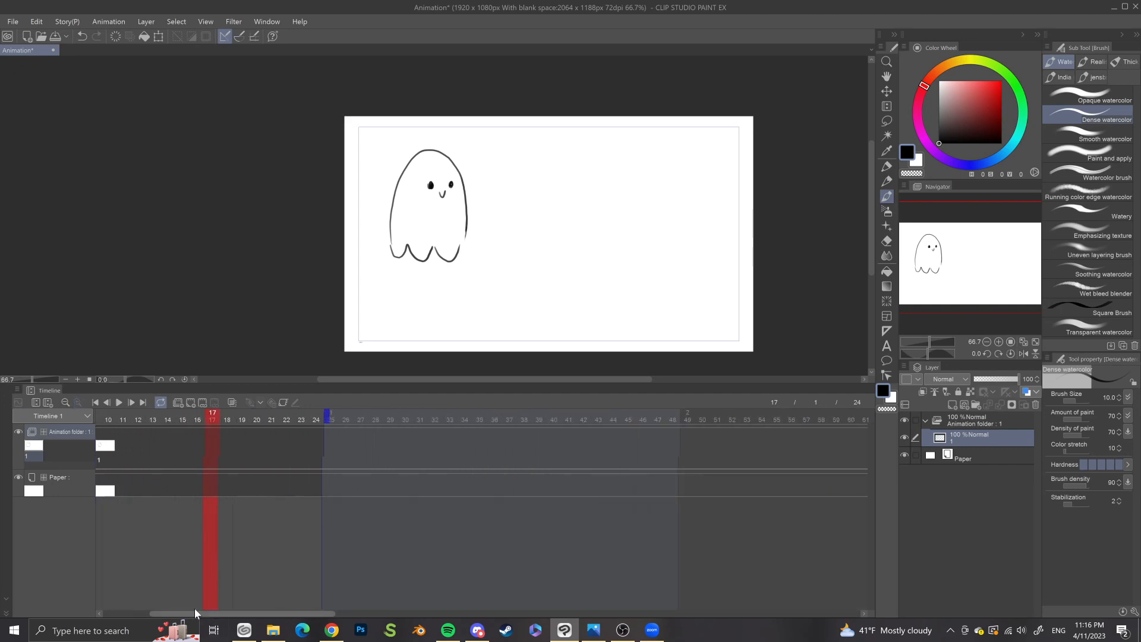
pyautogui.moveTo(194, 612); pyautogui.dragTo(134, 591)
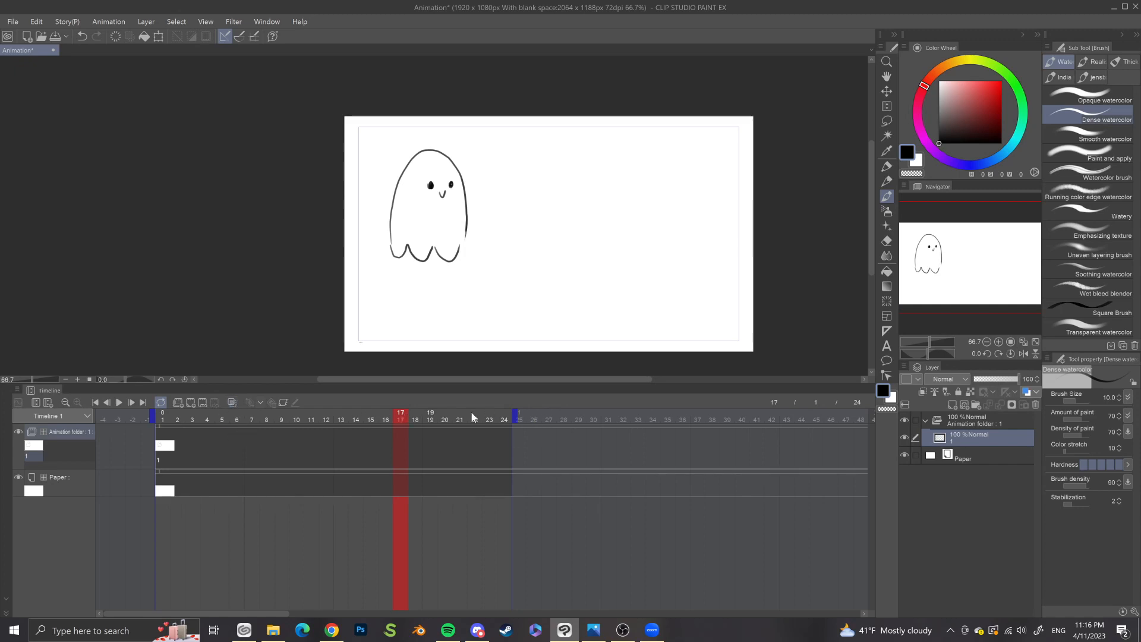
# Step: Try shifting the Animation folder's clip to start at frame -53, restore its start to frame 1, and reselect cel 1
pyautogui.moveTo(379, 414); pyautogui.dragTo(0, 411)
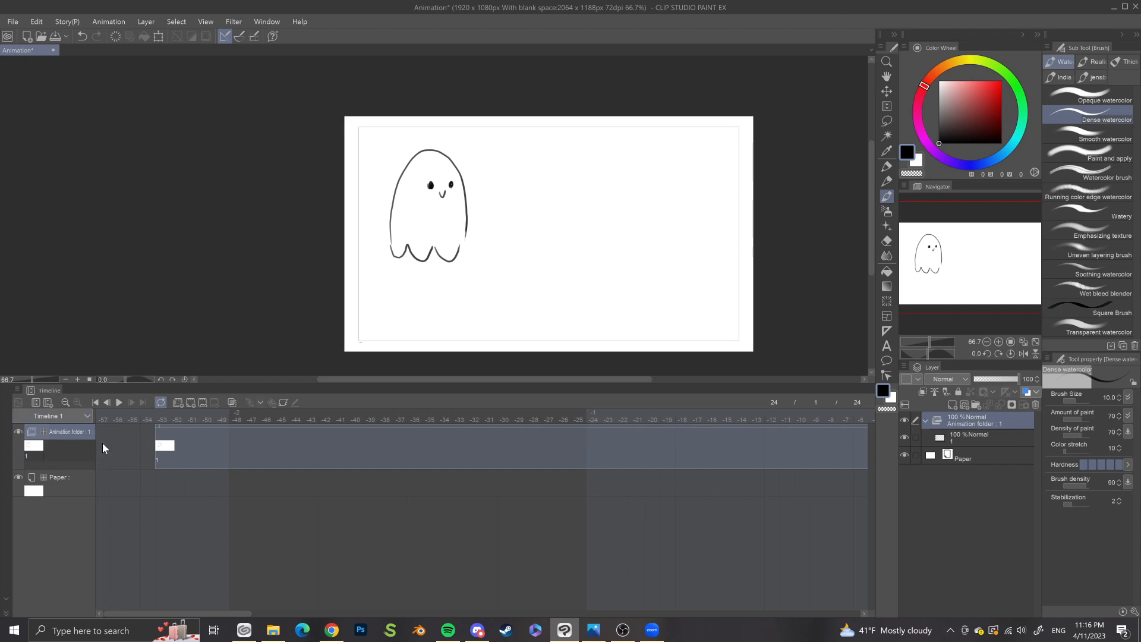
pyautogui.click(64, 403)
pyautogui.click(65, 402)
pyautogui.click(65, 402)
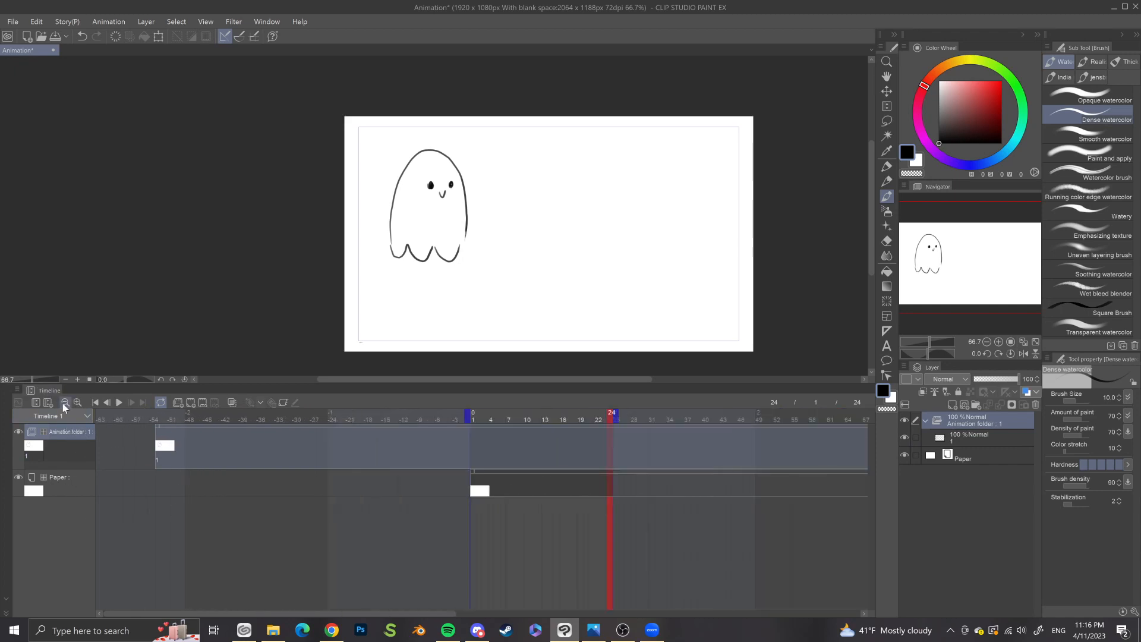
pyautogui.click(64, 402)
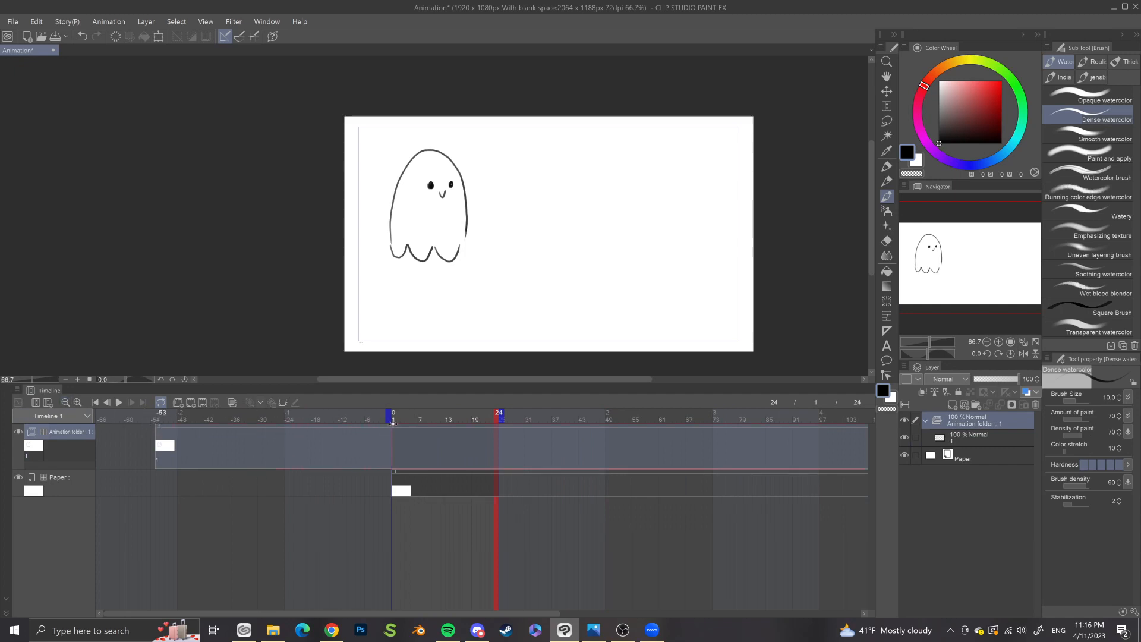
pyautogui.moveTo(393, 424); pyautogui.dragTo(392, 424)
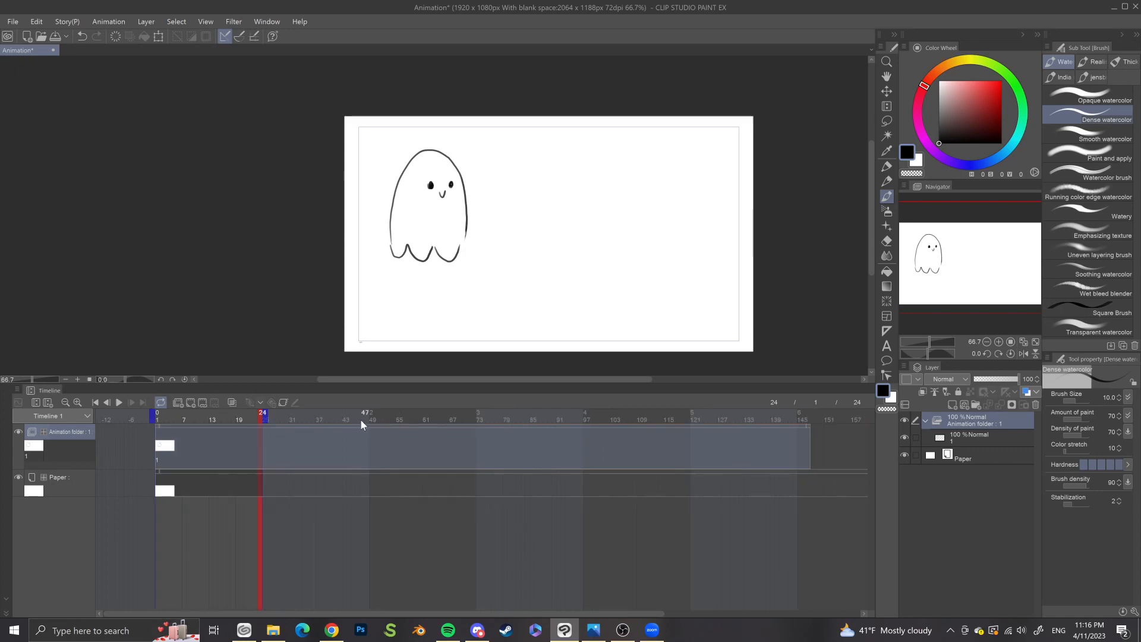
pyautogui.click(342, 475)
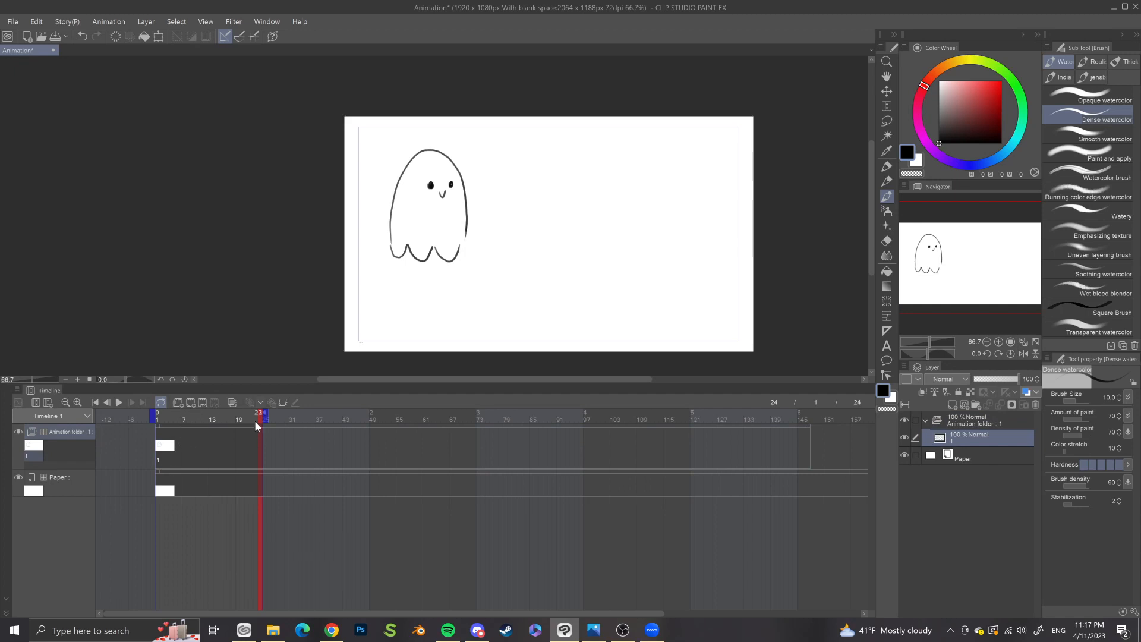
# Step: Limit the playback range to frames 57 through 78, play that section briefly, and stop it
pyautogui.moveTo(267, 413); pyautogui.dragTo(505, 413)
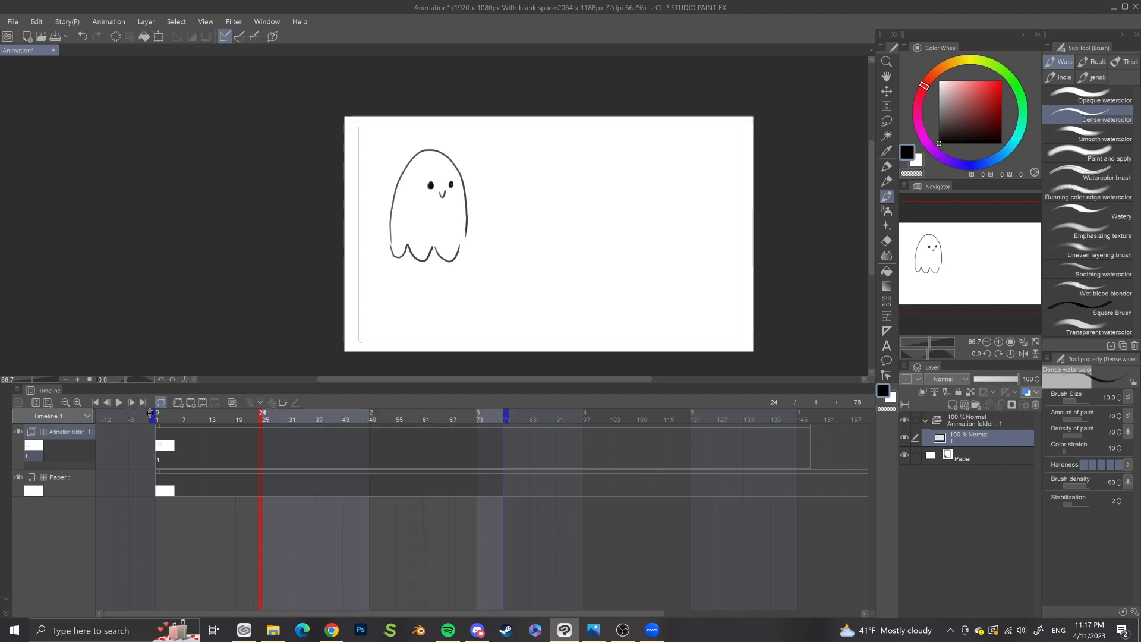
pyautogui.moveTo(149, 413)
pyautogui.mouseDown()
pyautogui.moveTo(428, 415)
pyautogui.moveTo(402, 414)
pyautogui.mouseUp()
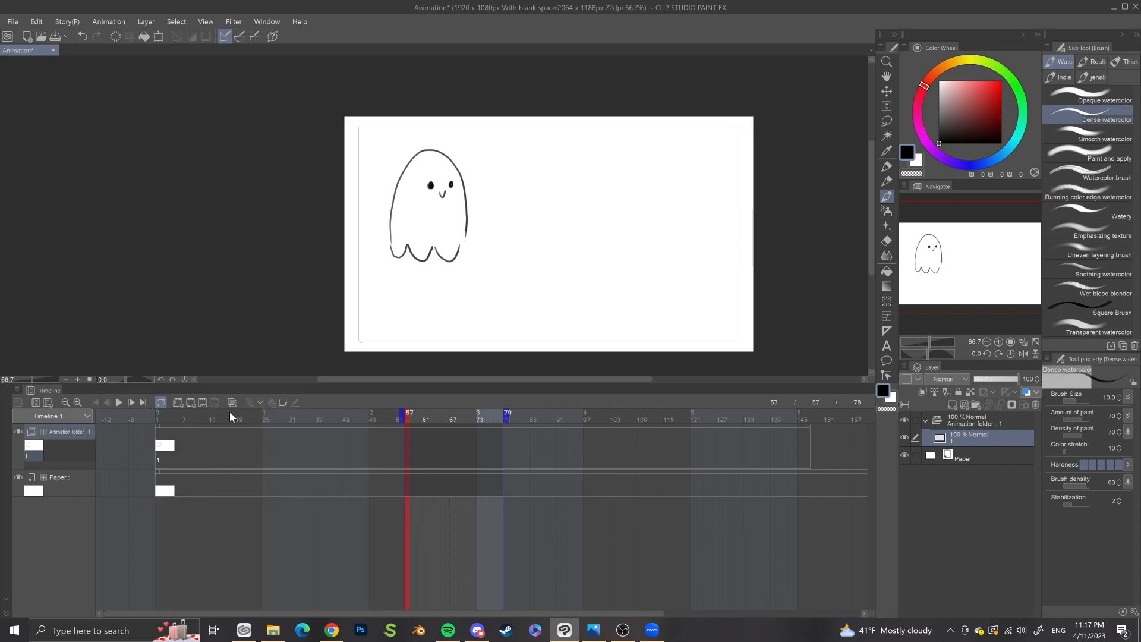
pyautogui.click(119, 403)
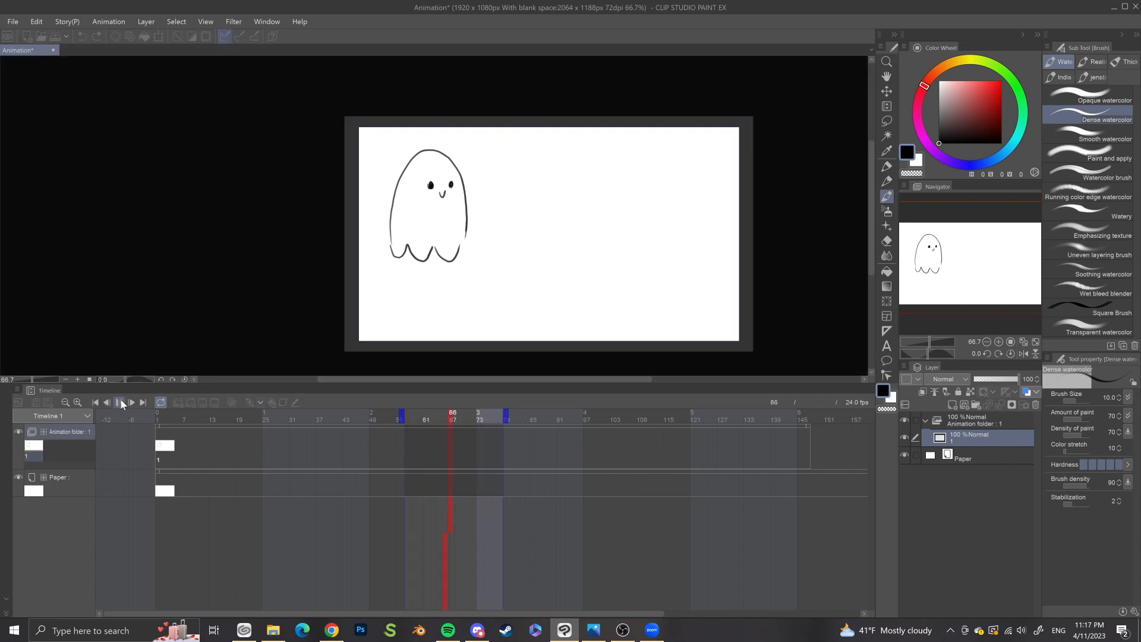
pyautogui.click(120, 403)
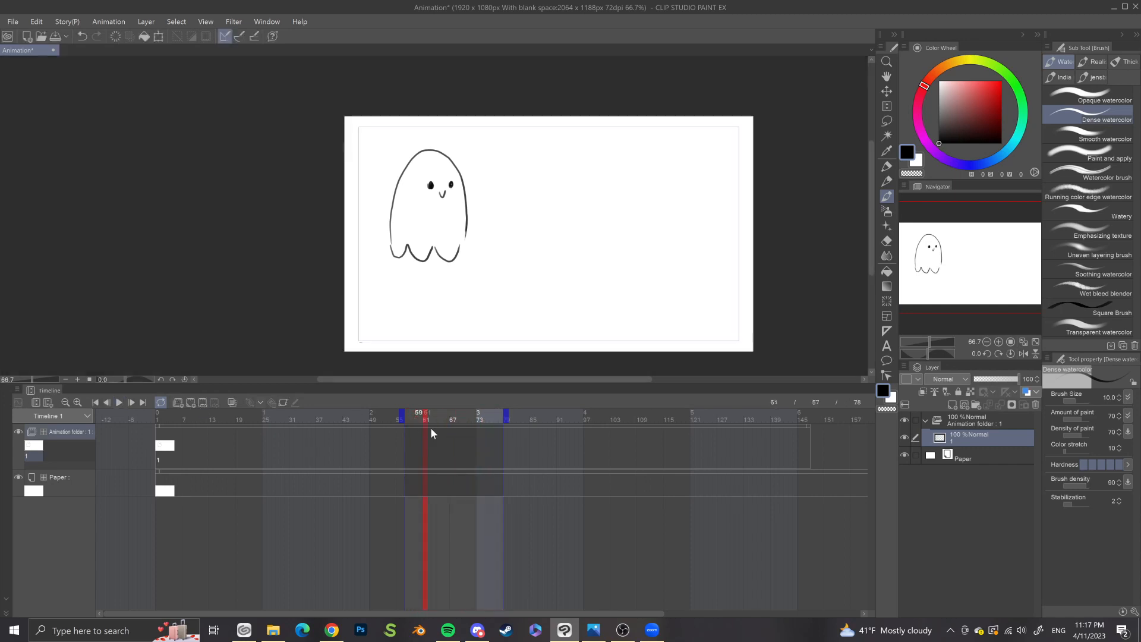
# Step: Widen the playback range to run from frame 2 to frame 153
pyautogui.click(158, 403)
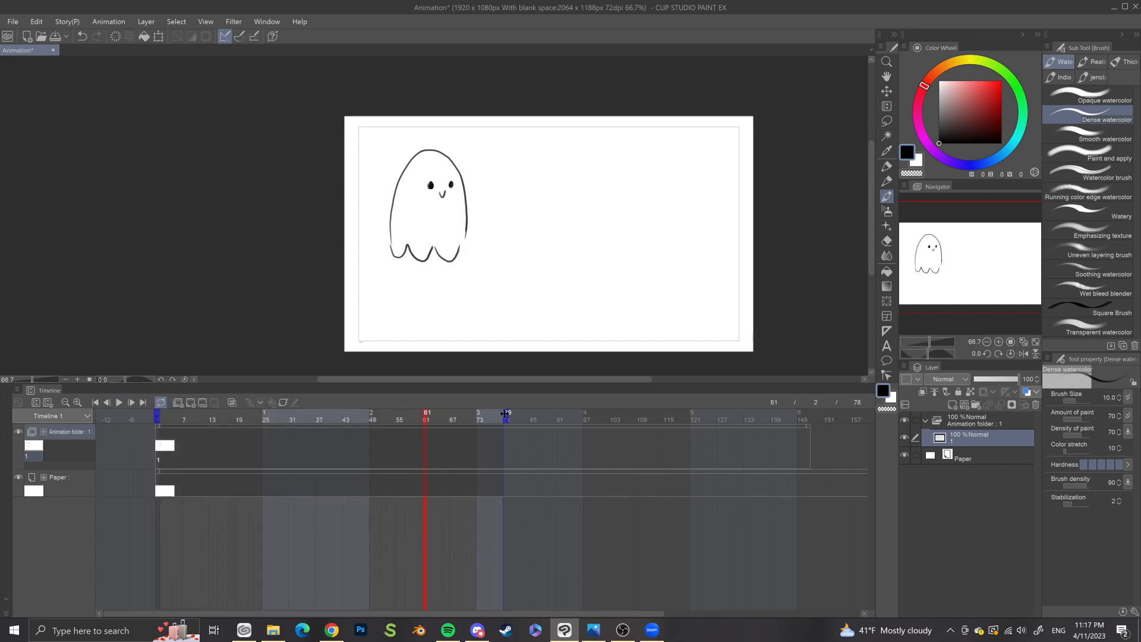
pyautogui.moveTo(505, 413); pyautogui.dragTo(840, 413)
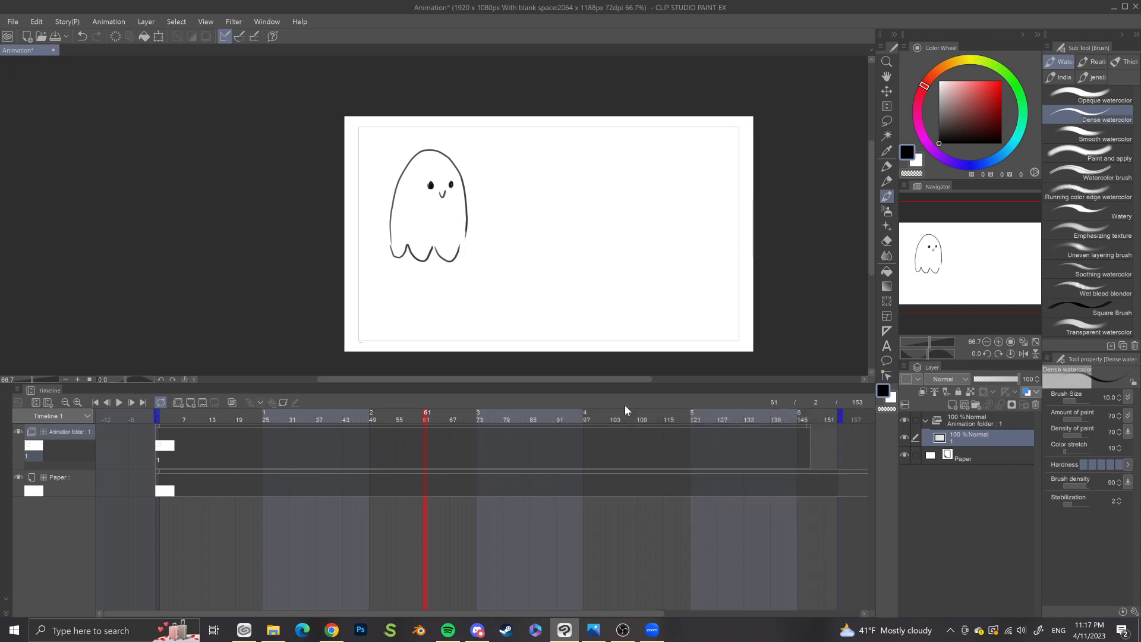
pyautogui.click(65, 403)
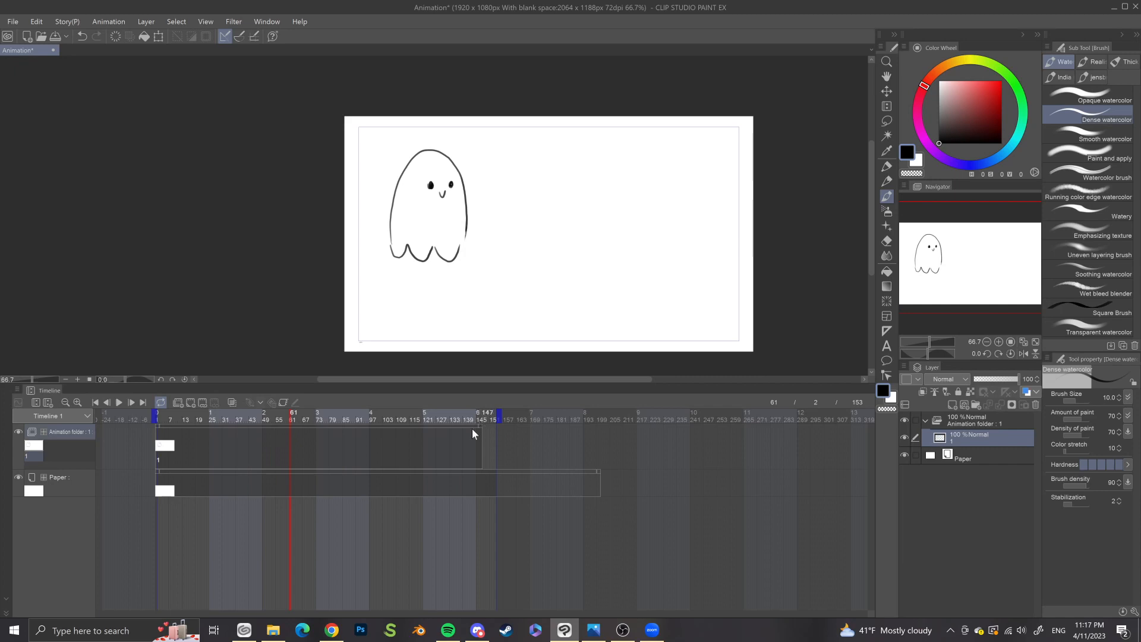
# Step: Move the playhead to frame 42 and trim the Animation folder's clip to end at about frame 70
pyautogui.moveTo(476, 433); pyautogui.dragTo(313, 454)
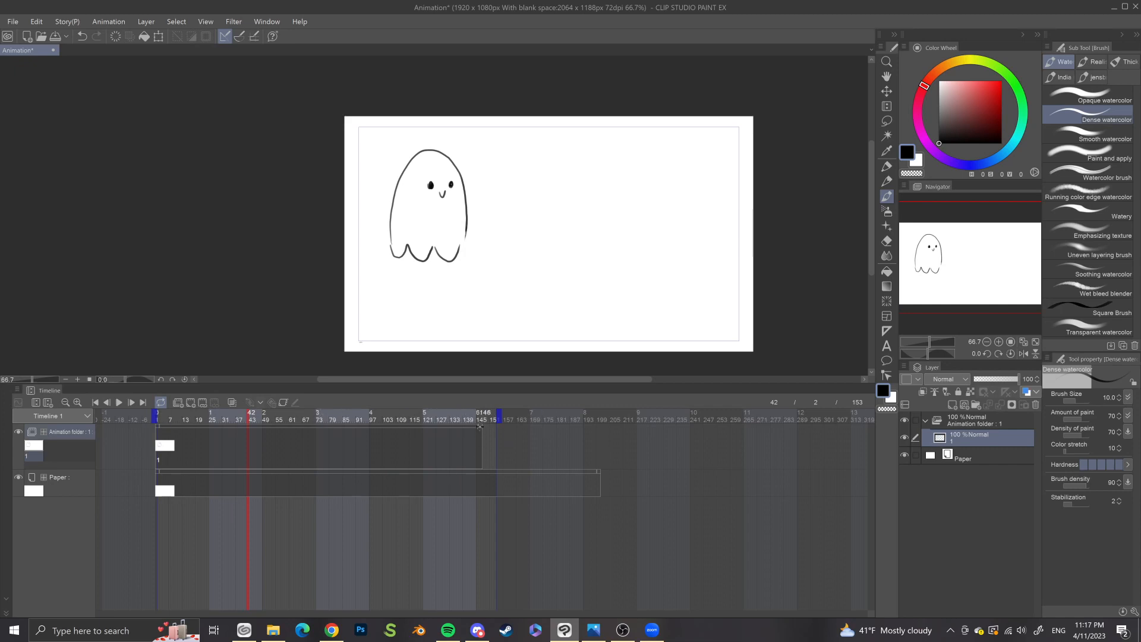
pyautogui.moveTo(481, 426); pyautogui.dragTo(586, 420)
pyautogui.moveTo(487, 402); pyautogui.dragTo(694, 393)
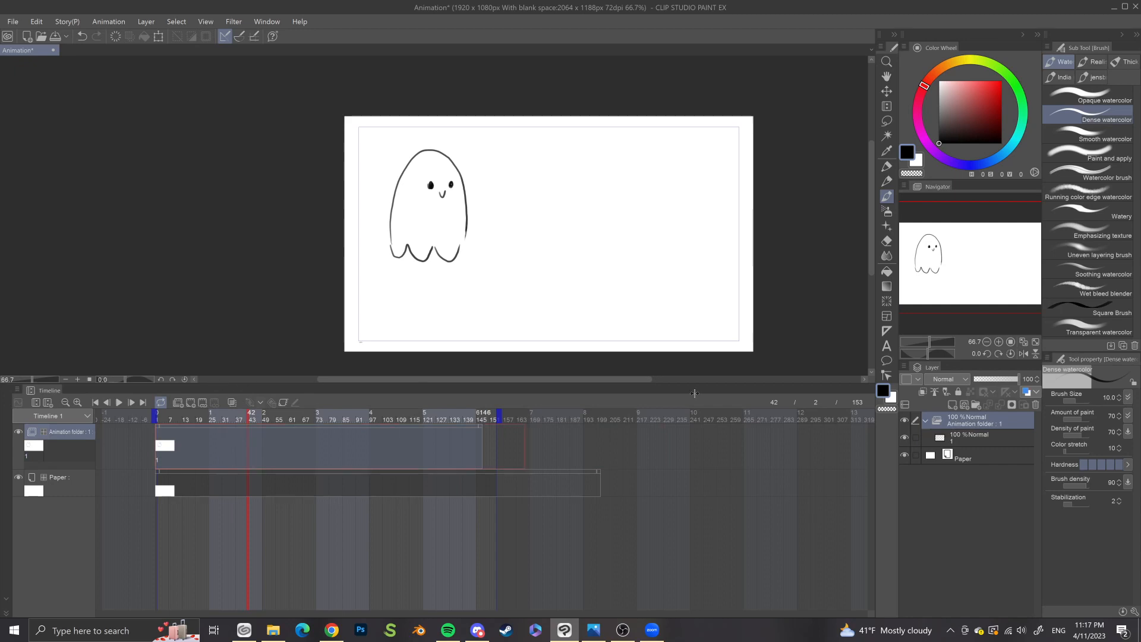
pyautogui.moveTo(760, 428); pyautogui.dragTo(212, 408)
pyautogui.moveTo(484, 425); pyautogui.dragTo(485, 426)
pyautogui.moveTo(288, 427); pyautogui.dragTo(312, 425)
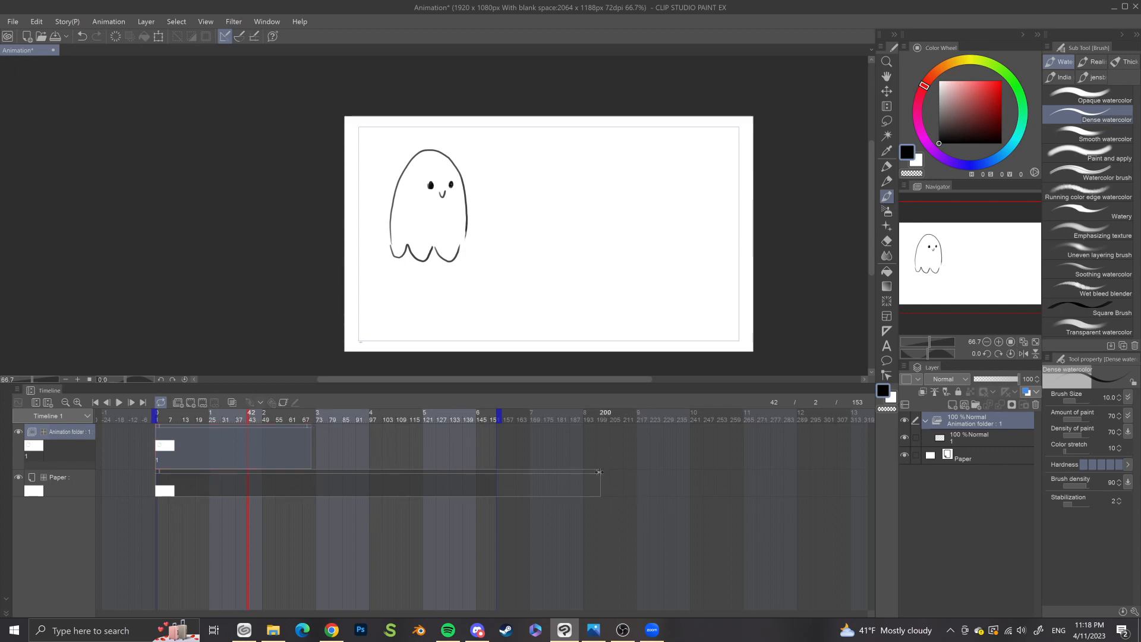
# Step: Trim the Paper clip to end at about frame 32 and reselect the ghost's cel in the Animation folder
pyautogui.click(600, 472)
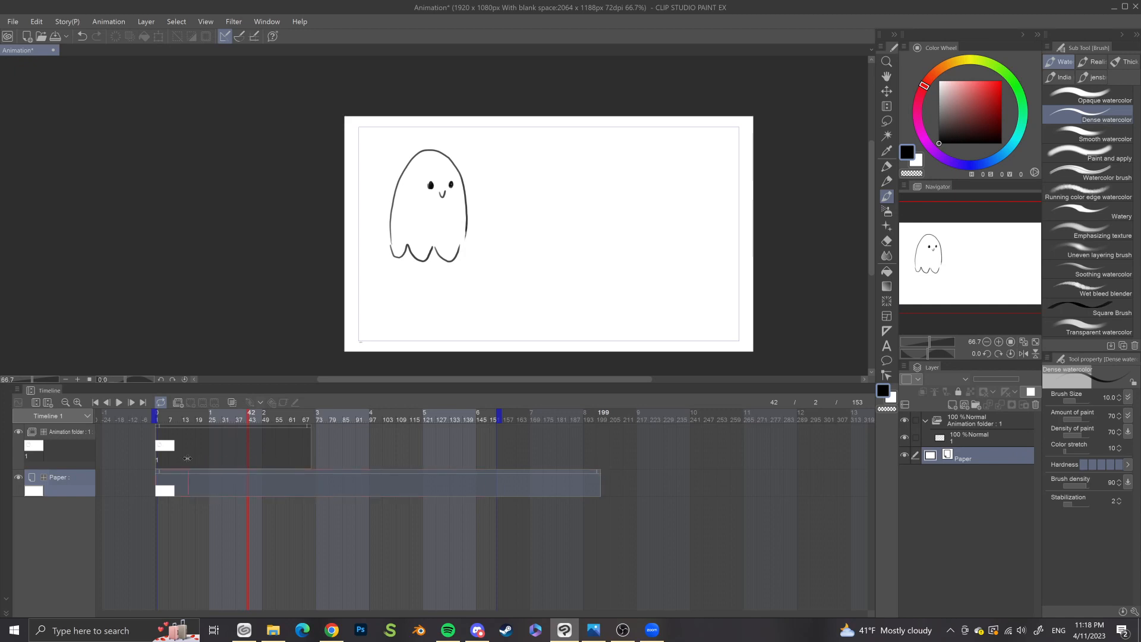
pyautogui.moveTo(239, 463); pyautogui.dragTo(225, 463)
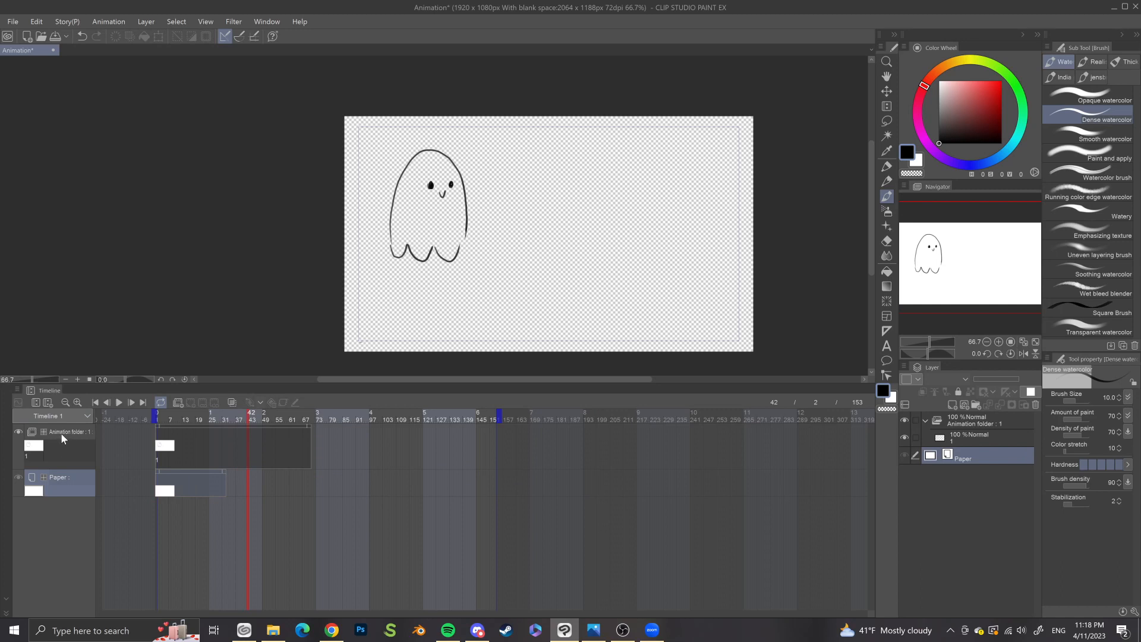
pyautogui.click(61, 433)
pyautogui.click(268, 452)
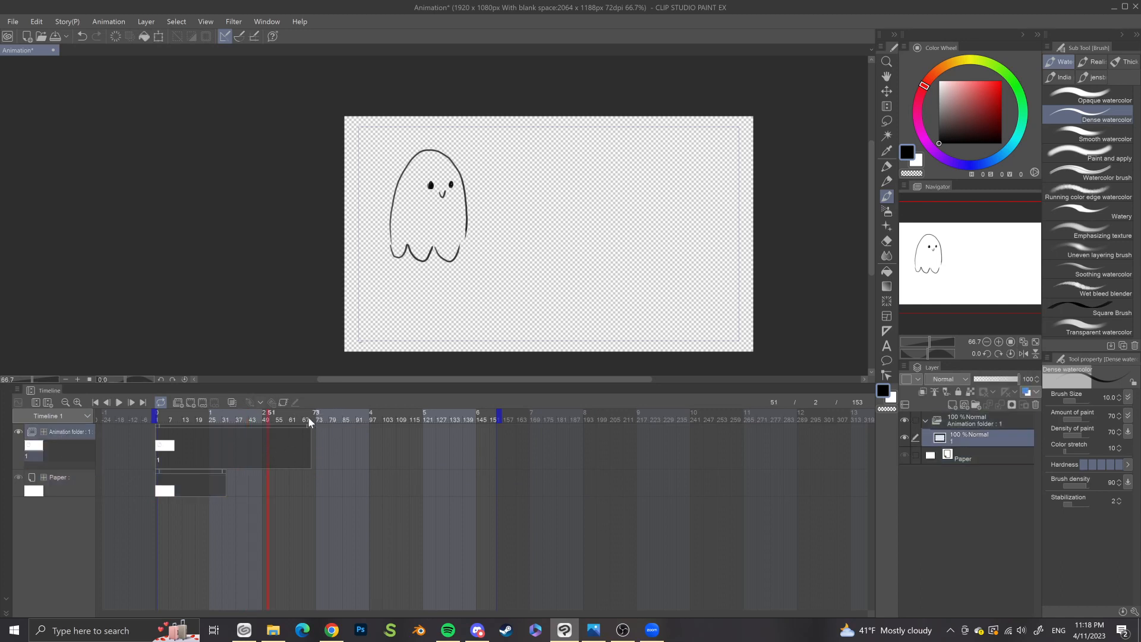
# Step: Check the canvas at frame 69, return the playhead to frame 2, and play the animation past the ends of both trimmed clips
pyautogui.click(308, 419)
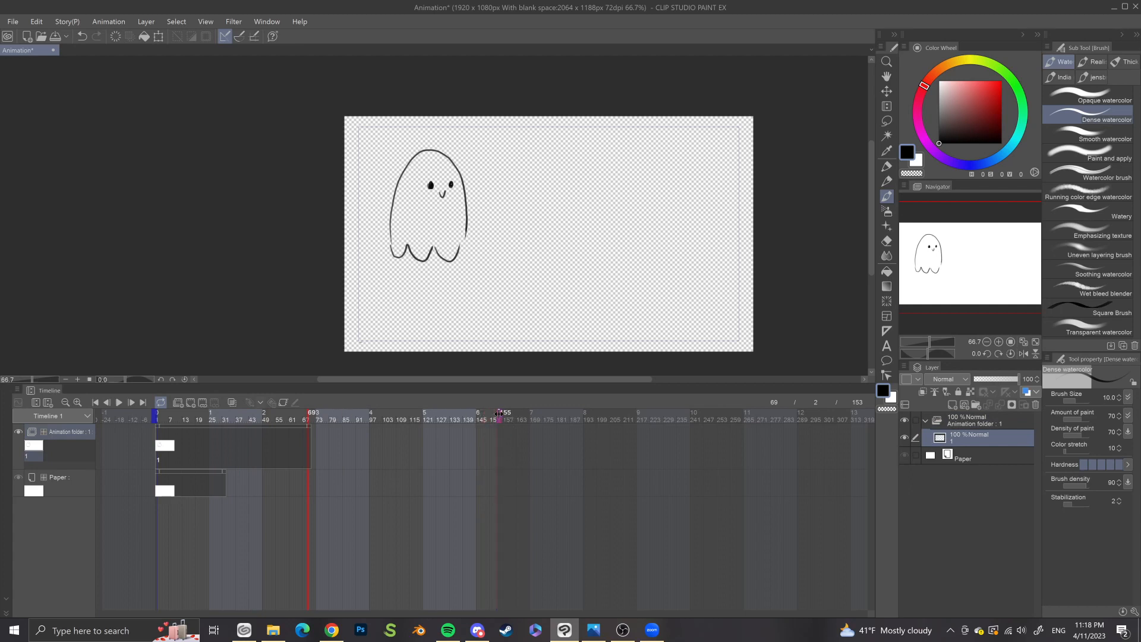
pyautogui.moveTo(175, 419); pyautogui.dragTo(161, 417)
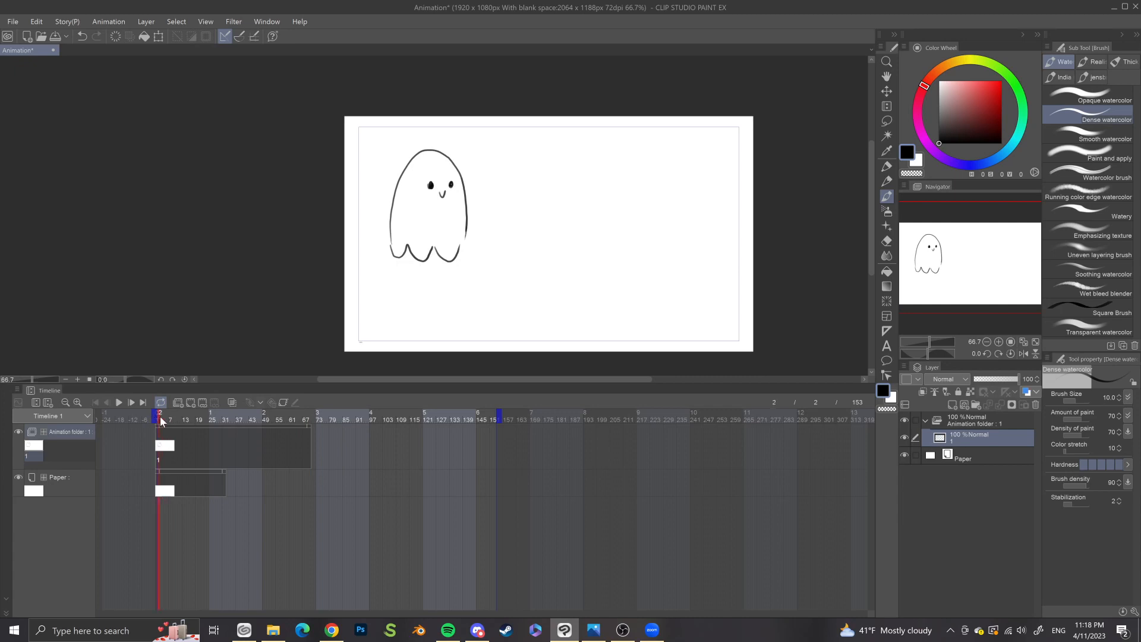
pyautogui.click(117, 407)
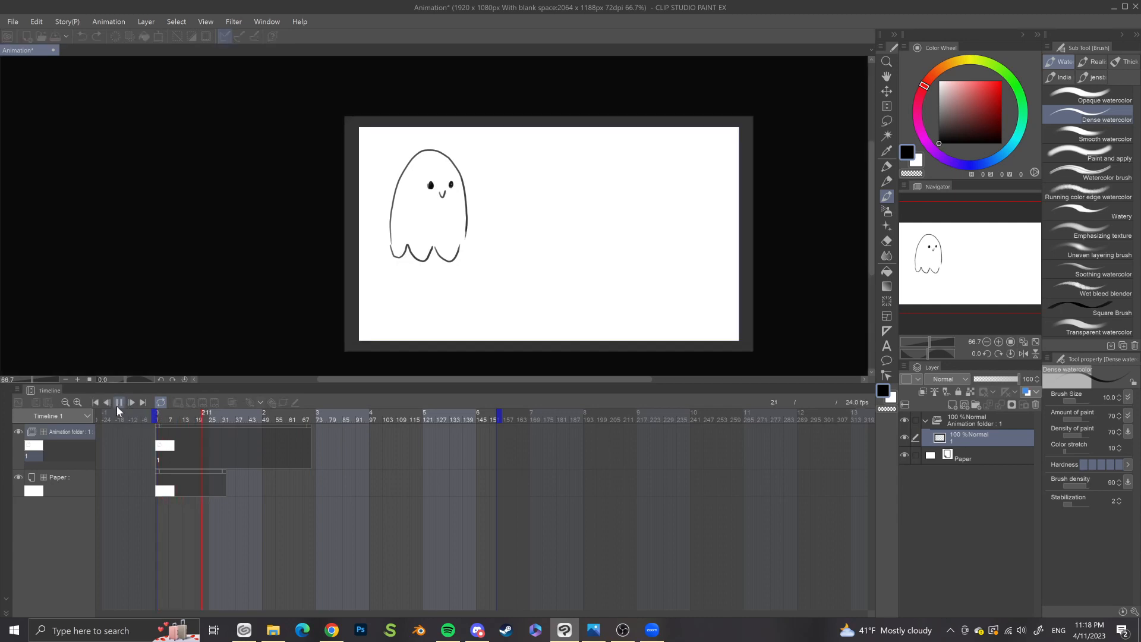
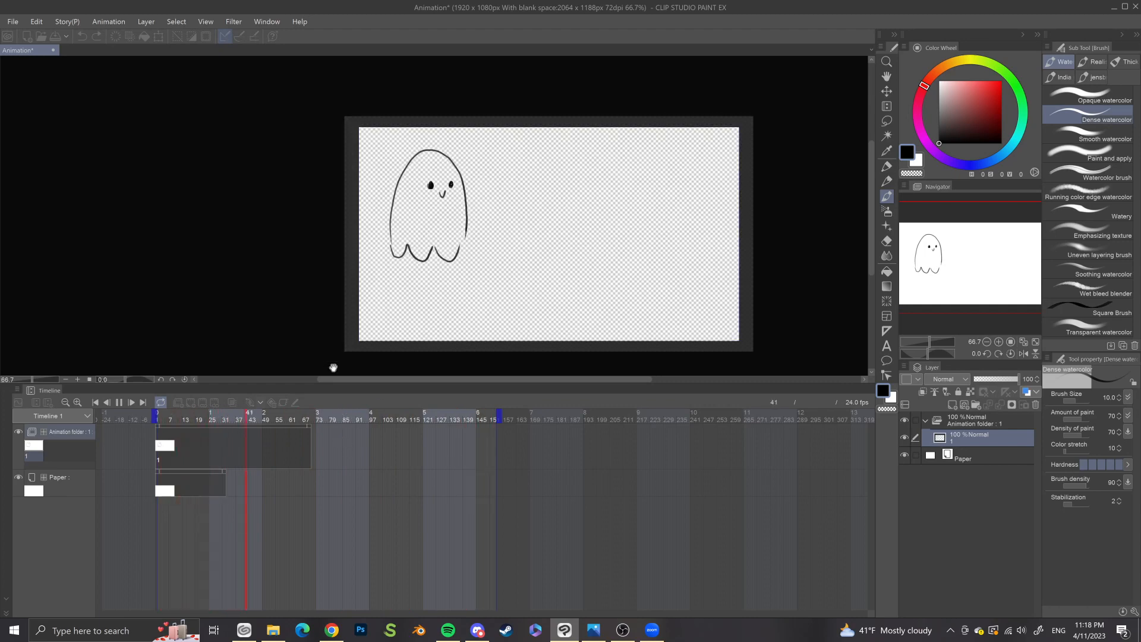
pyautogui.click(120, 403)
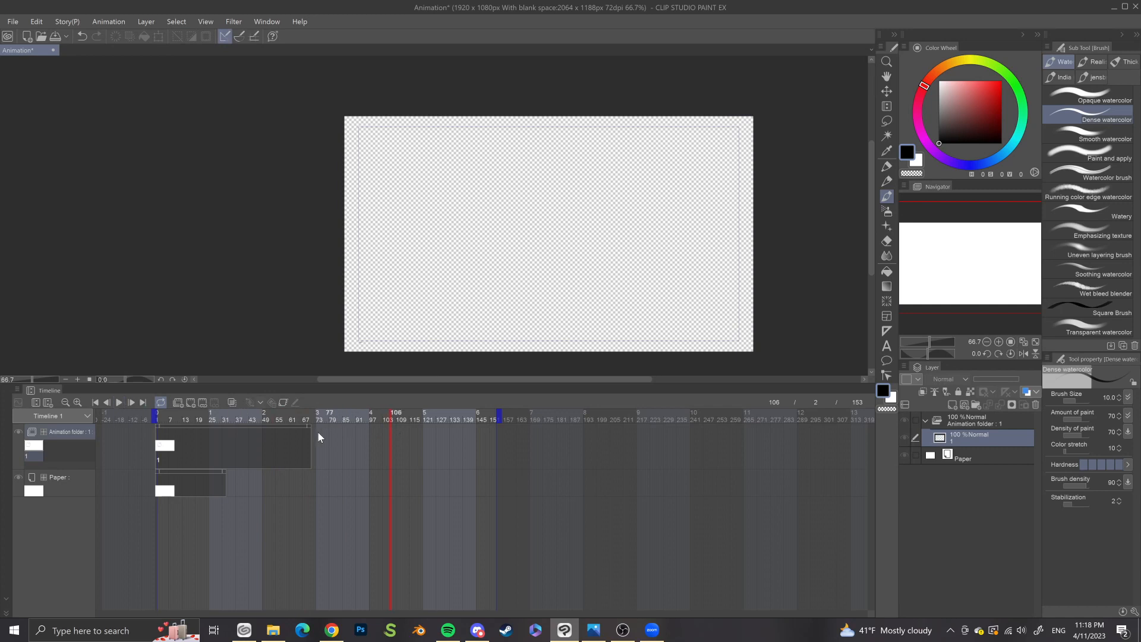
pyautogui.click(76, 403)
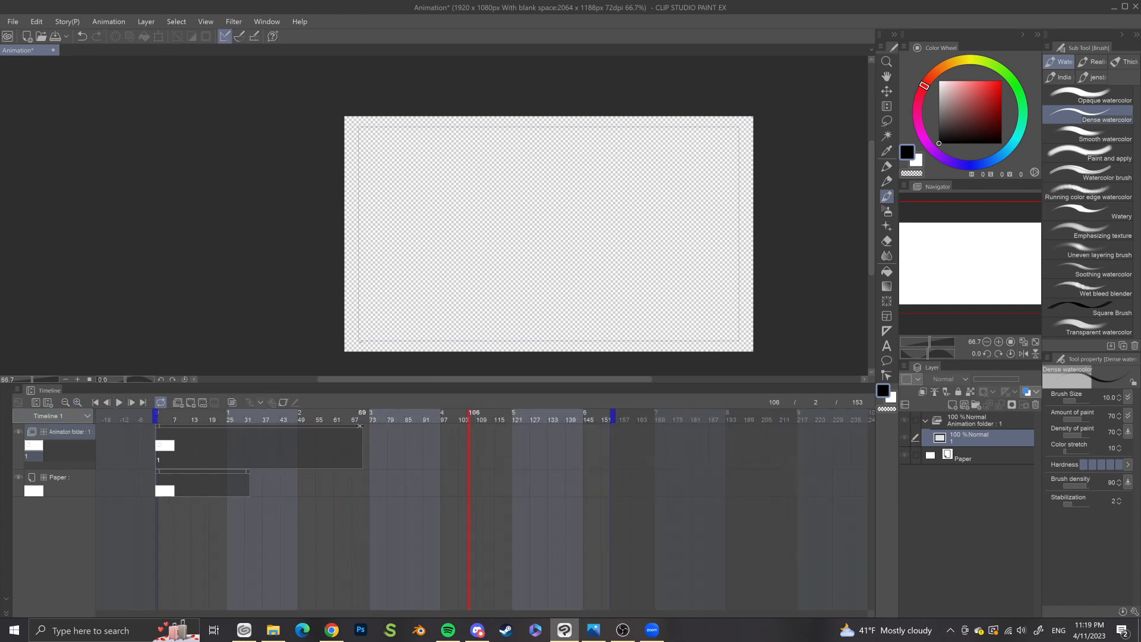
# Step: Extend both the Animation folder's clip and the Paper clip to end at about frame 223
pyautogui.moveTo(360, 426); pyautogui.dragTo(673, 423)
pyautogui.moveTo(810, 425); pyautogui.dragTo(819, 424)
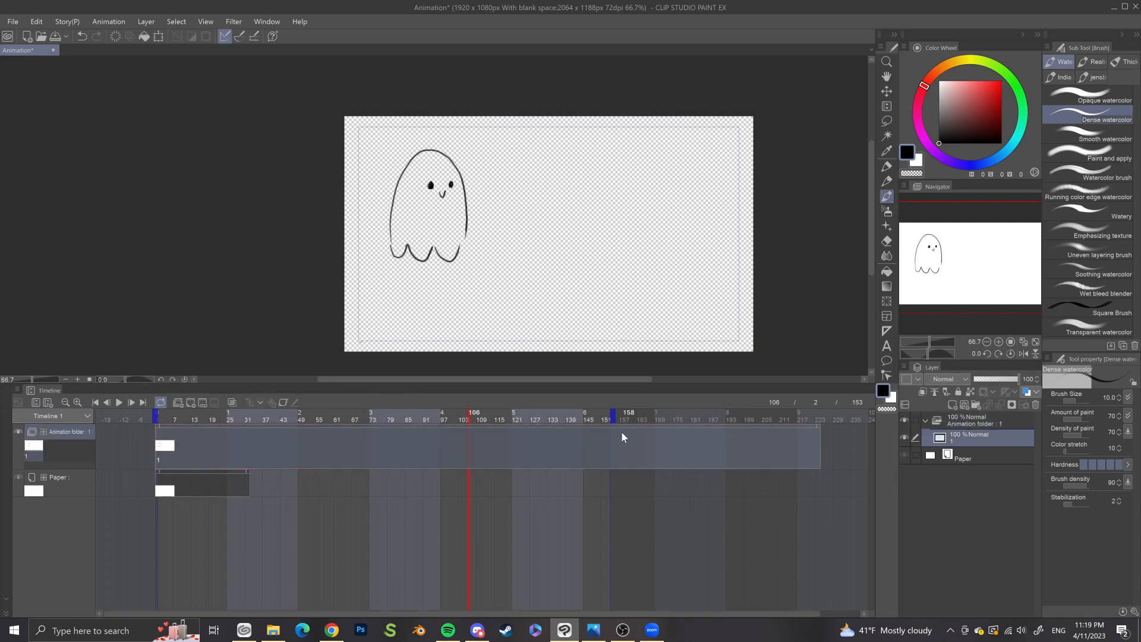
pyautogui.moveTo(247, 474); pyautogui.dragTo(269, 472)
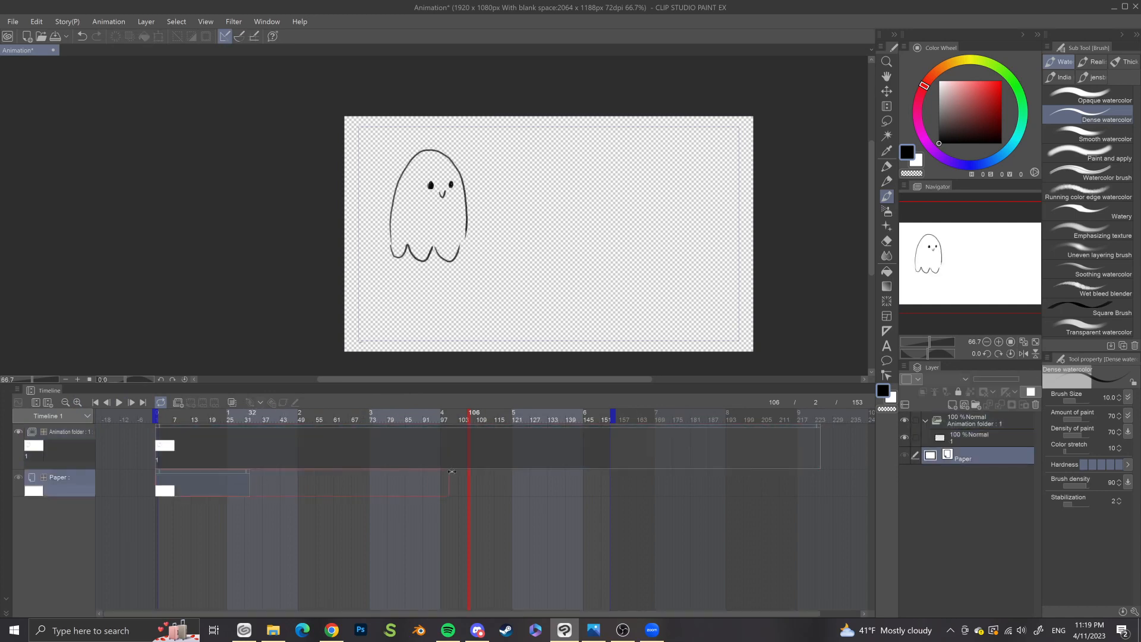
pyautogui.moveTo(856, 430); pyautogui.dragTo(822, 430)
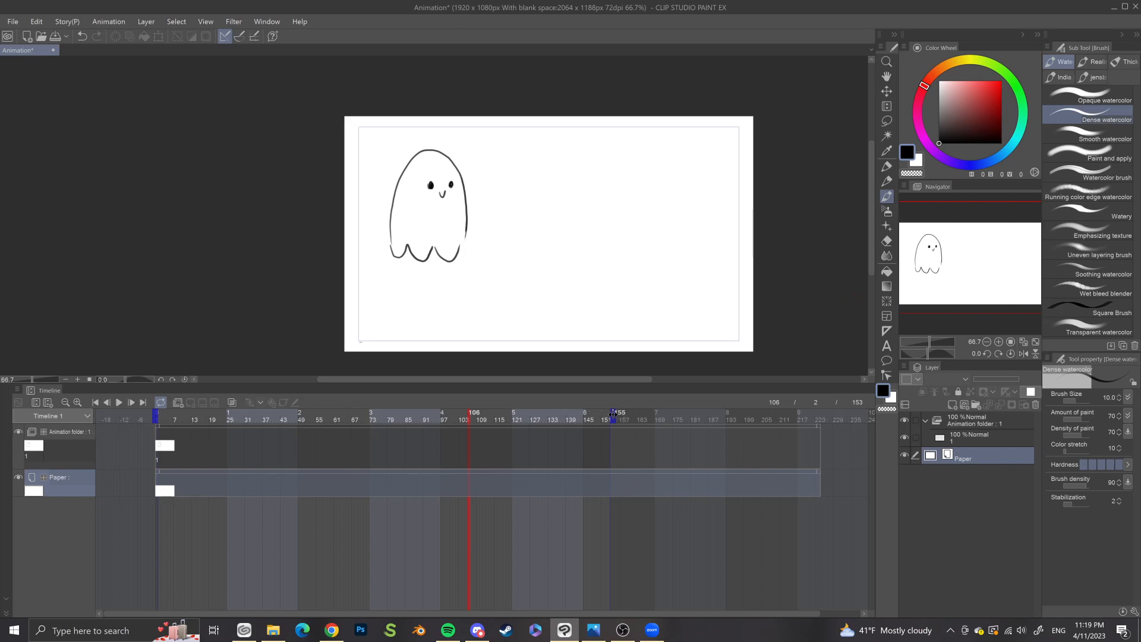
# Step: Shorten the playback range to end at frame 92 and reselect the Animation folder's clip, leaving its end at about frame 223
pyautogui.moveTo(458, 613); pyautogui.dragTo(522, 607)
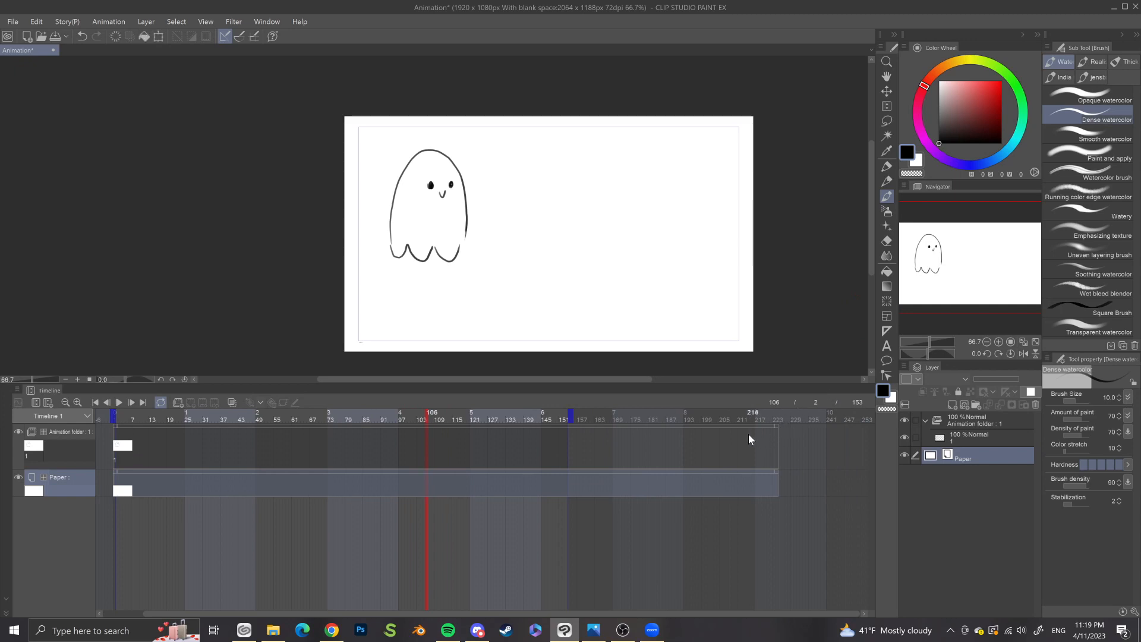
pyautogui.click(748, 469)
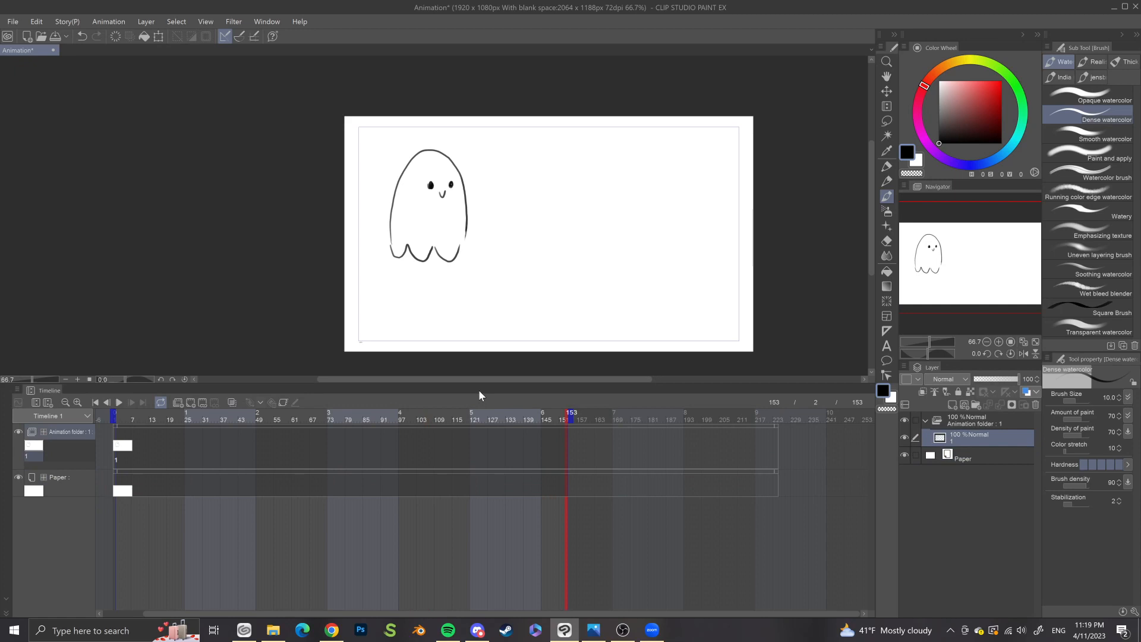
pyautogui.click(616, 476)
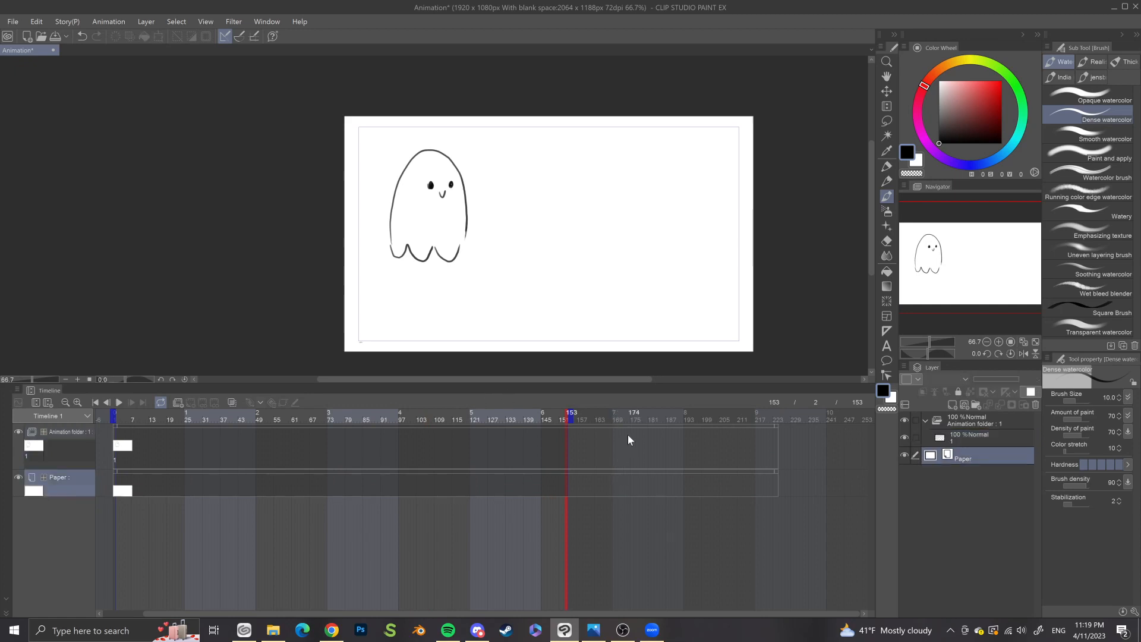
pyautogui.click(628, 436)
pyautogui.click(627, 488)
pyautogui.moveTo(571, 412); pyautogui.dragTo(387, 413)
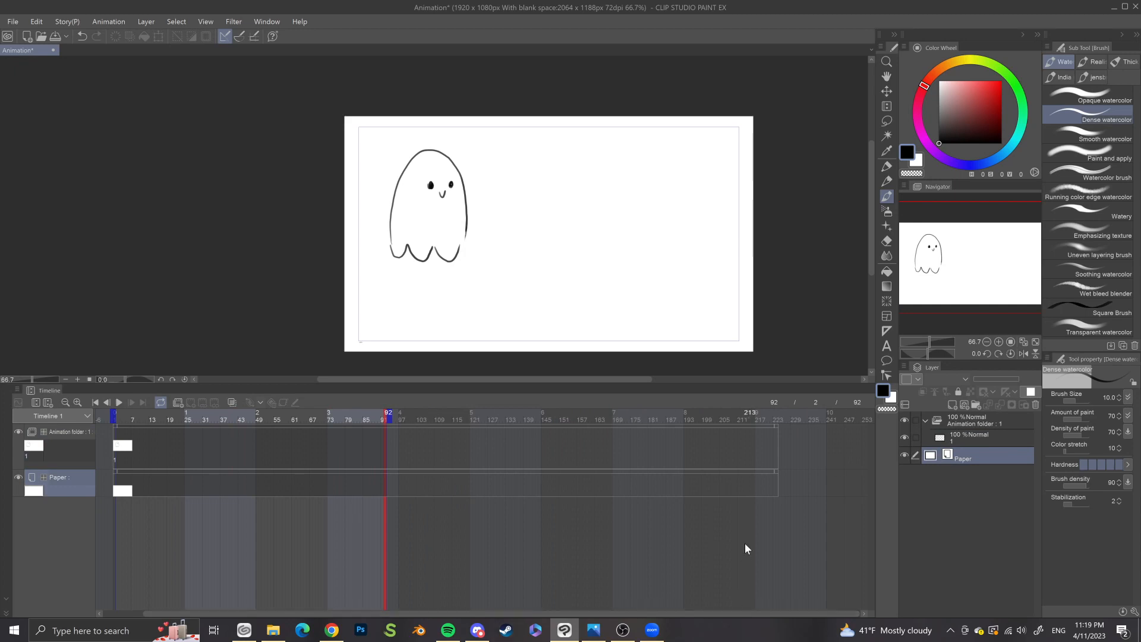
pyautogui.click(780, 426)
pyautogui.moveTo(781, 425)
pyautogui.mouseDown()
pyautogui.moveTo(856, 423)
pyautogui.moveTo(757, 423)
pyautogui.moveTo(776, 423)
pyautogui.mouseUp()
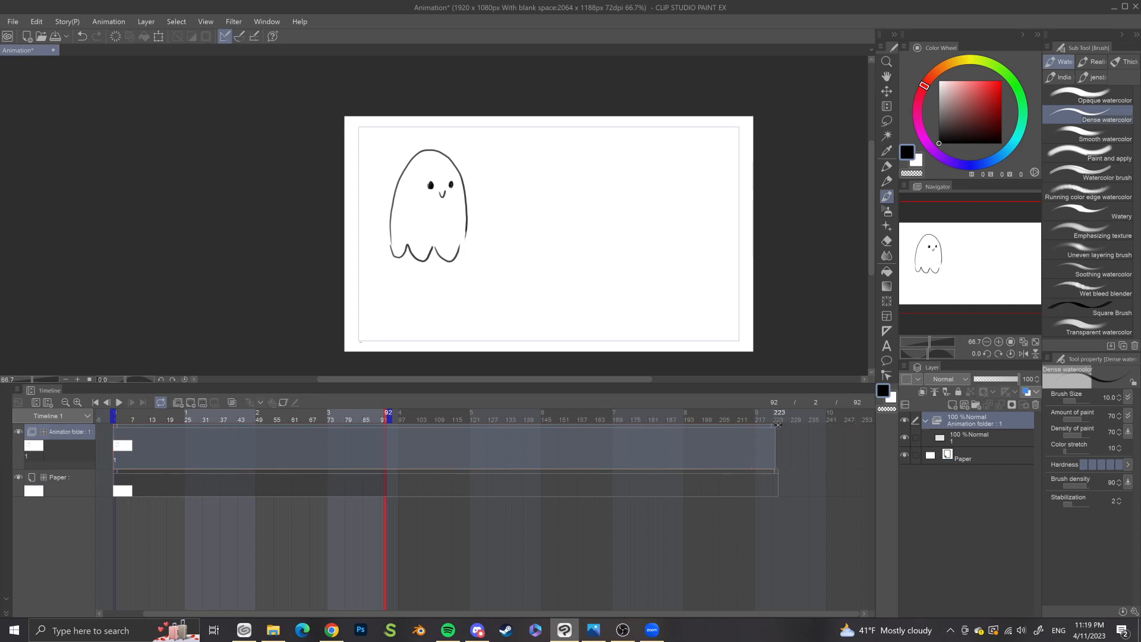
pyautogui.moveTo(293, 609); pyautogui.dragTo(230, 611)
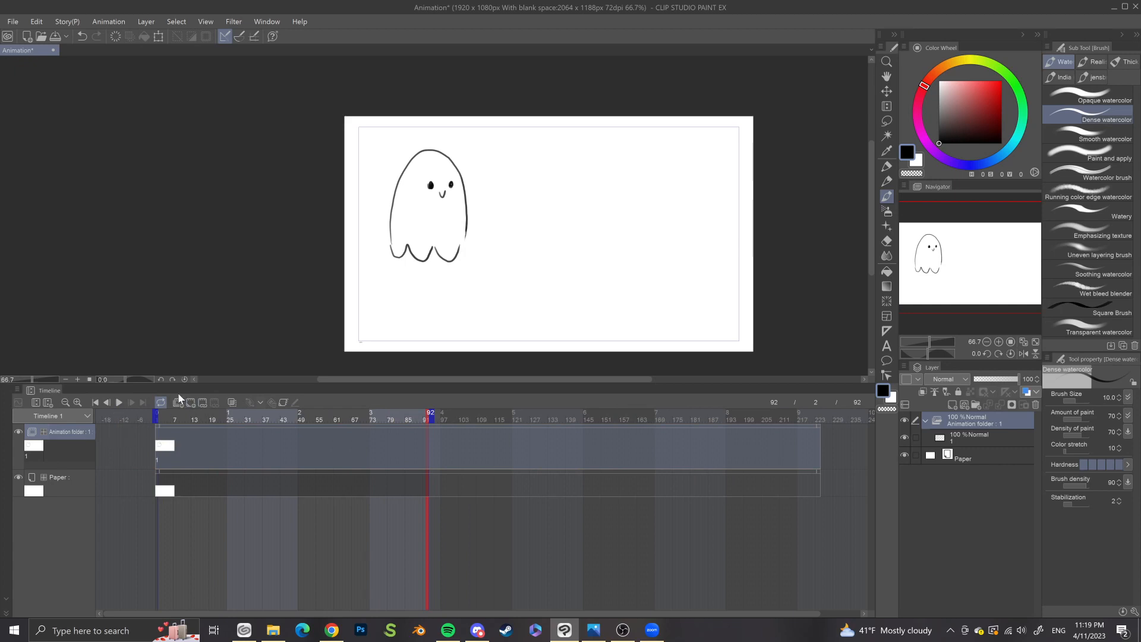
# Step: Turn off looping, return the playhead to frame 2 and play the animation briefly
pyautogui.click(160, 418)
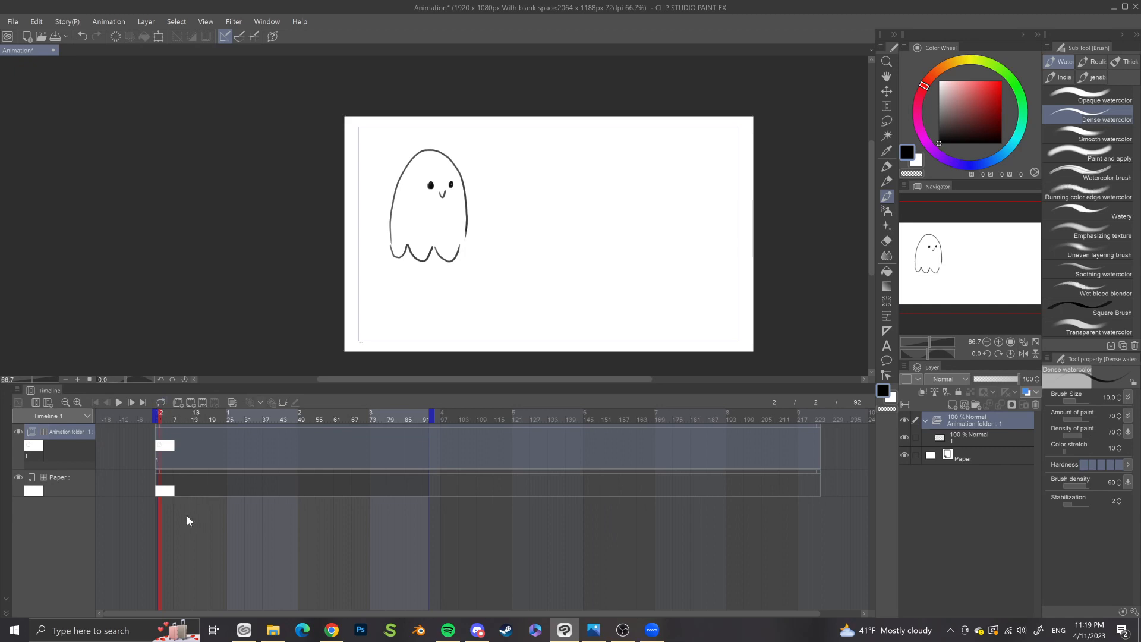
pyautogui.click(115, 403)
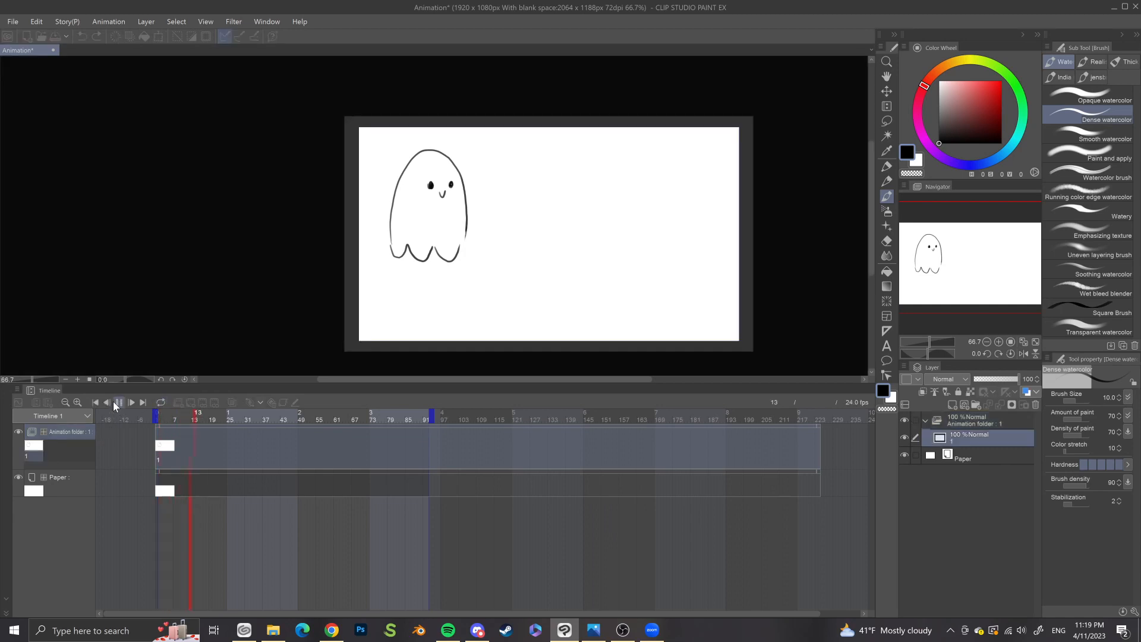
pyautogui.click(115, 403)
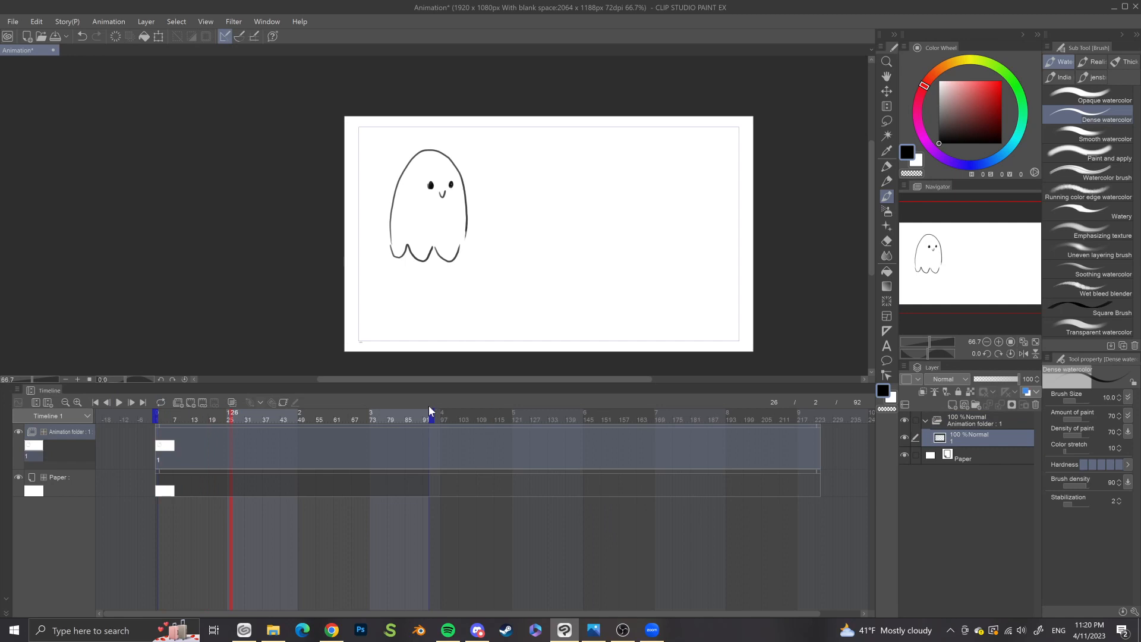
# Step: Shorten the playback range to end at frame 18 and play it from frame 2, first without looping and again with looping on
pyautogui.click(159, 414)
pyautogui.click(122, 404)
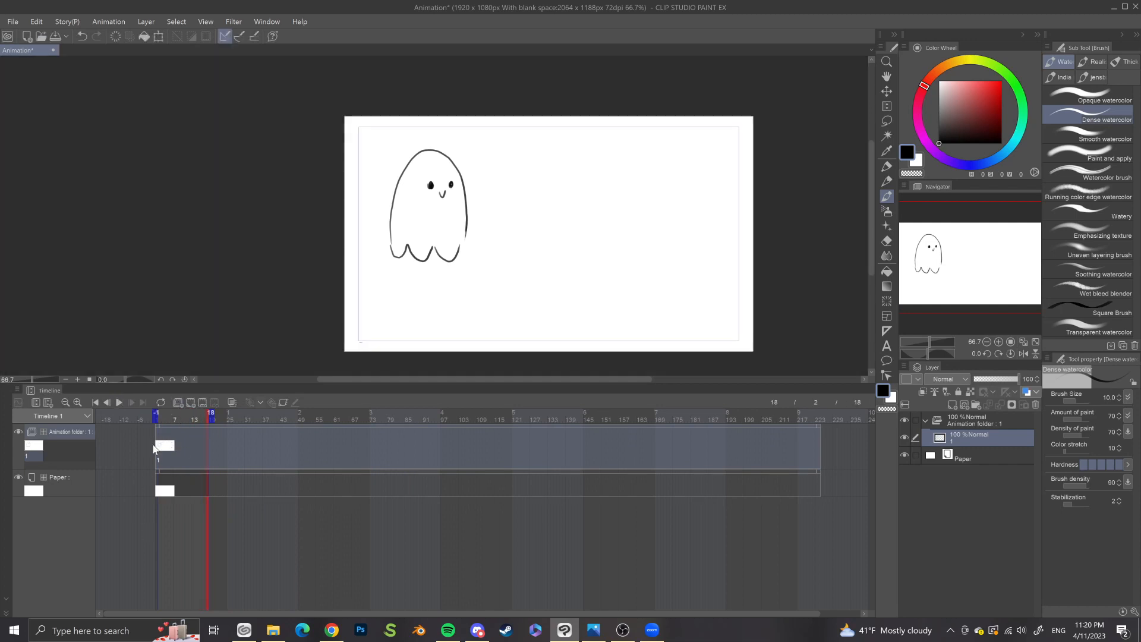
pyautogui.click(162, 404)
pyautogui.click(119, 403)
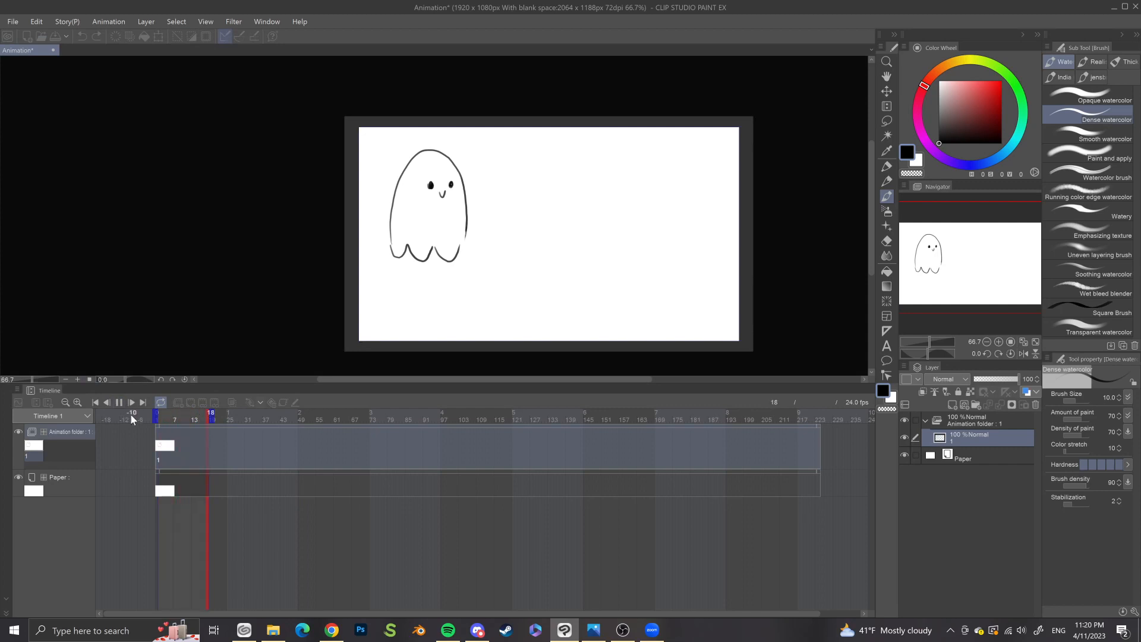
pyautogui.click(119, 403)
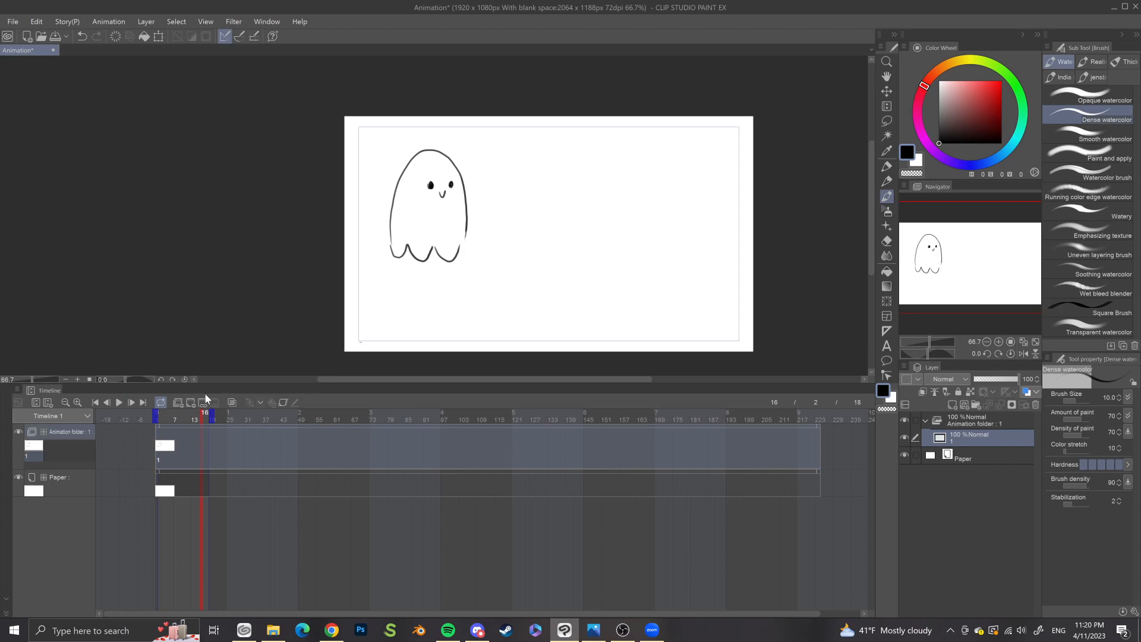
# Step: Extend the playback range to end at frame 31 and enable onion skin
pyautogui.click(252, 420)
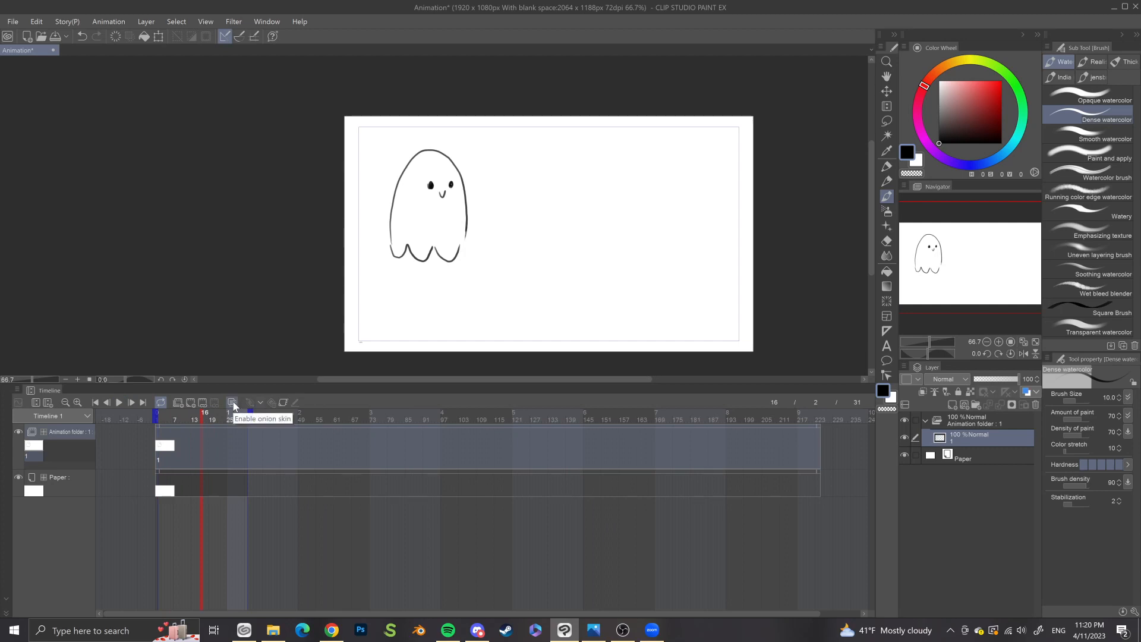
pyautogui.click(233, 404)
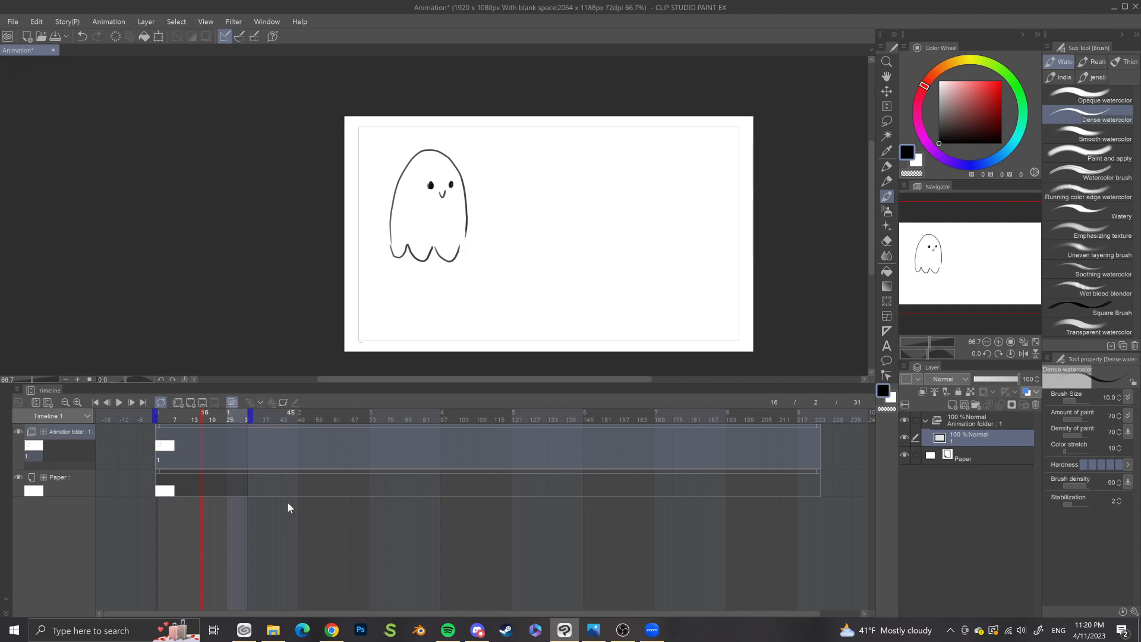
# Step: Set the playback range to start at frame 1 and add a new animation cel with the playhead on frame 2
pyautogui.click(74, 402)
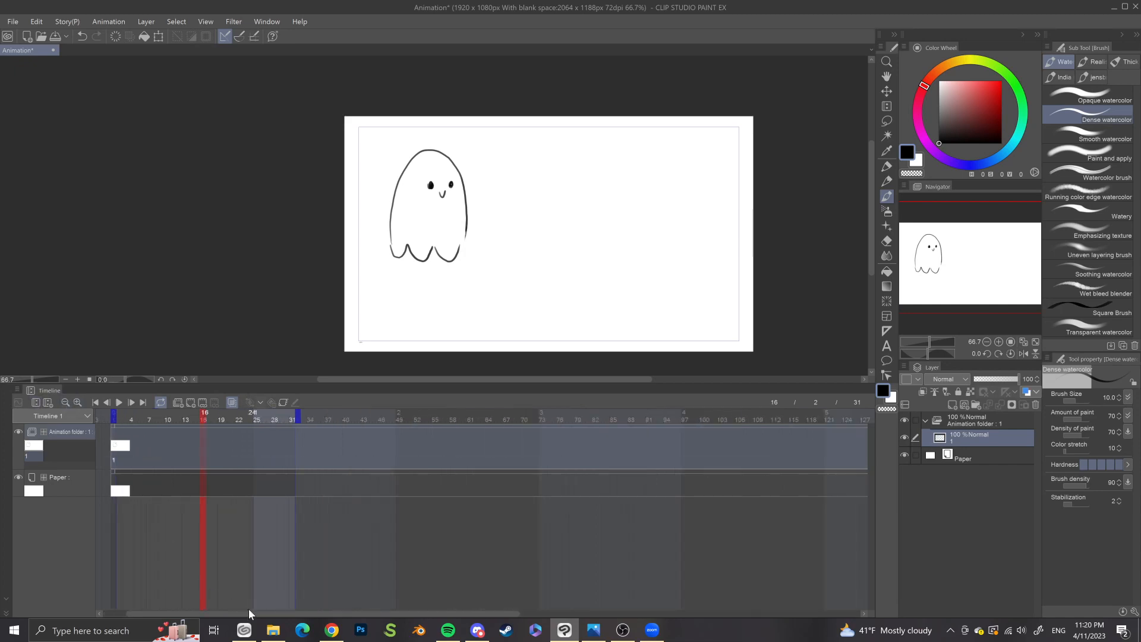
pyautogui.moveTo(249, 614); pyautogui.dragTo(225, 614)
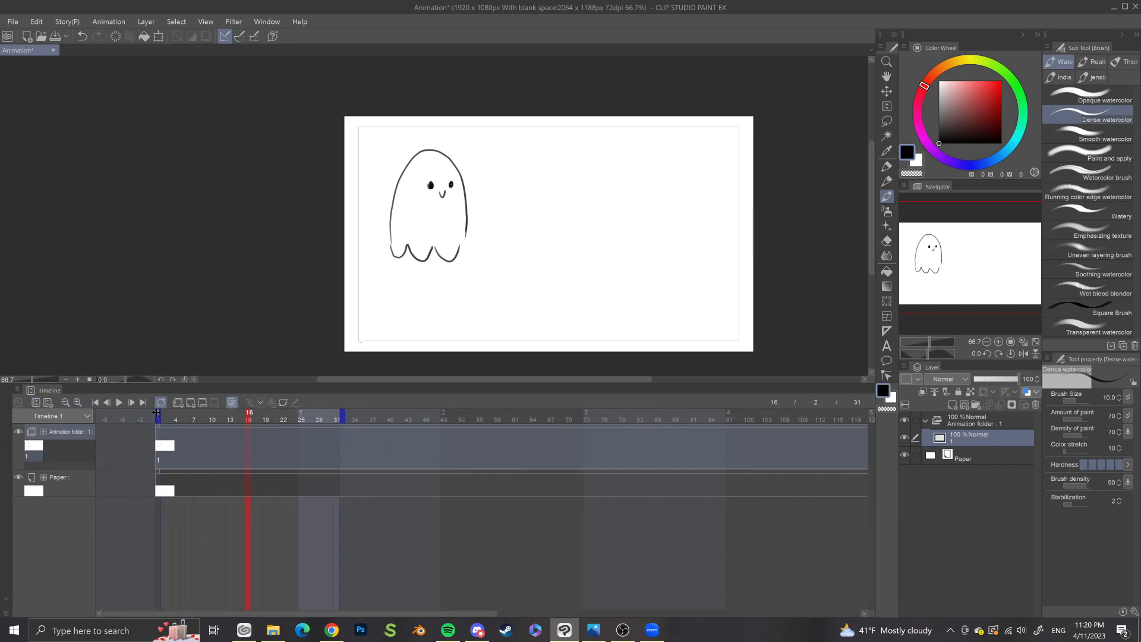
pyautogui.moveTo(240, 414); pyautogui.dragTo(166, 410)
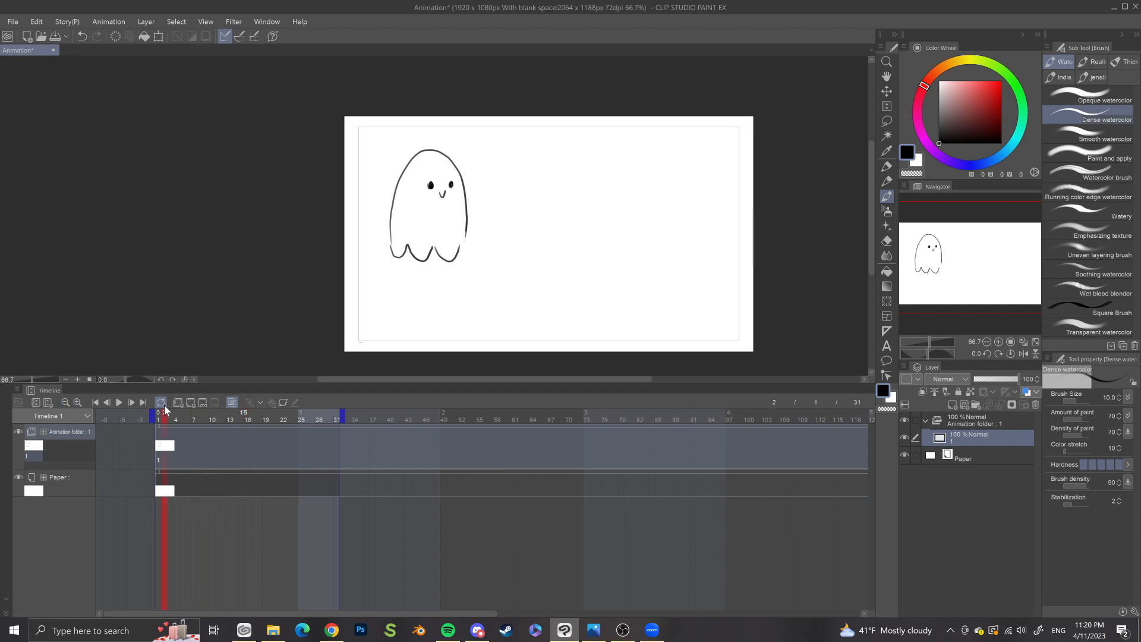
pyautogui.click(77, 404)
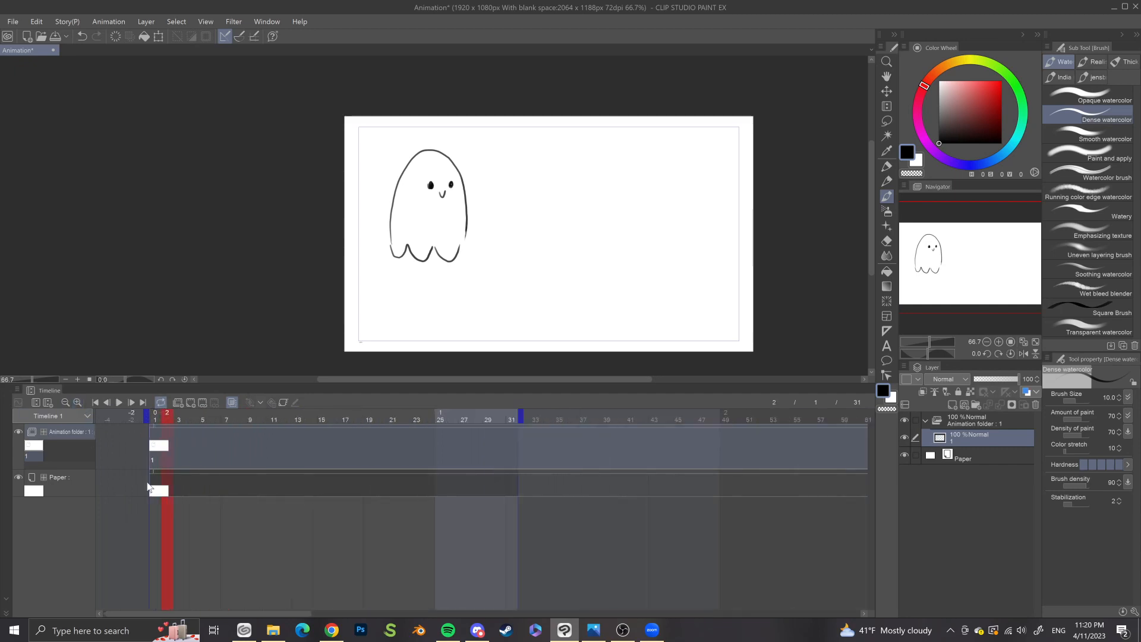
pyautogui.click(78, 403)
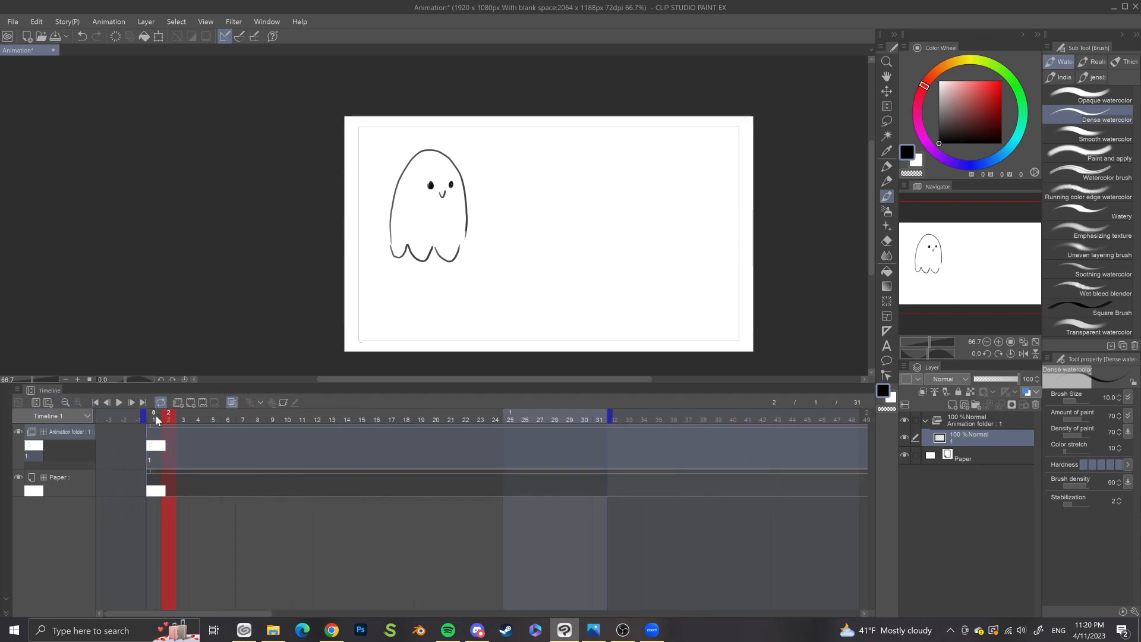
pyautogui.click(190, 401)
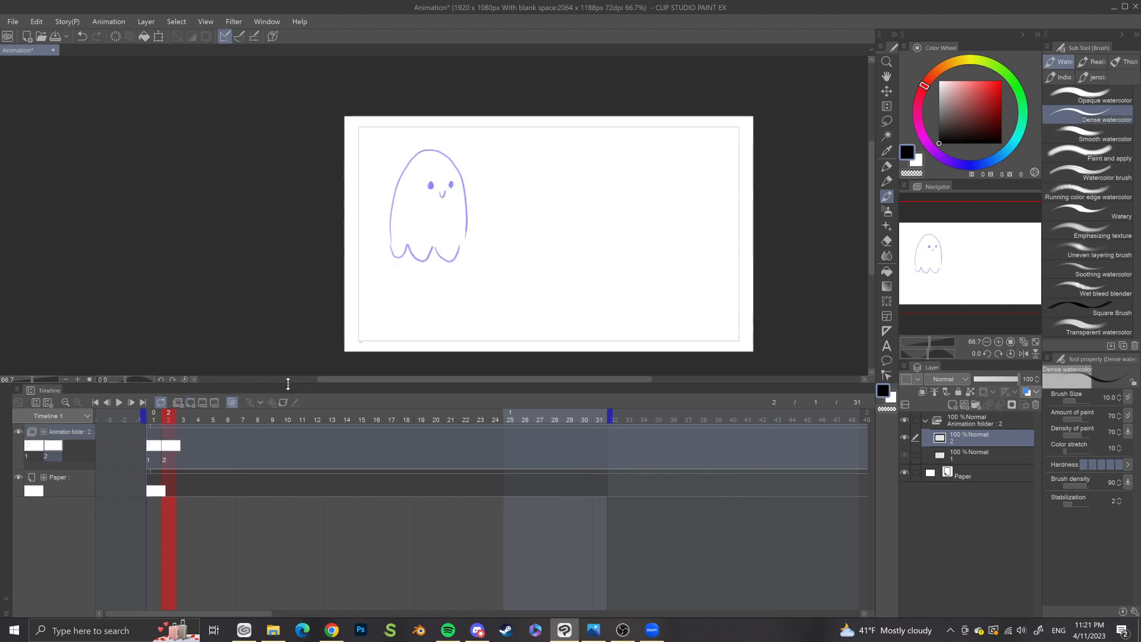
# Step: Flip repeatedly between frames 1 and 2 and toggle onion skin off and on to compare how the first ghost is shown
pyautogui.click(151, 415)
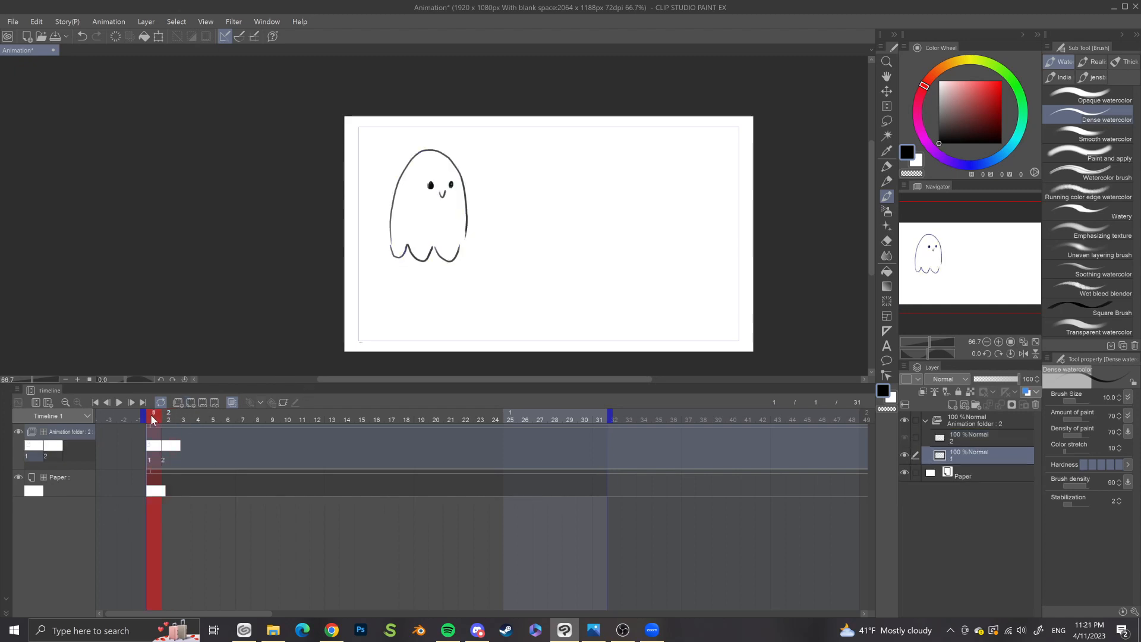
pyautogui.click(165, 416)
pyautogui.click(152, 417)
pyautogui.click(166, 424)
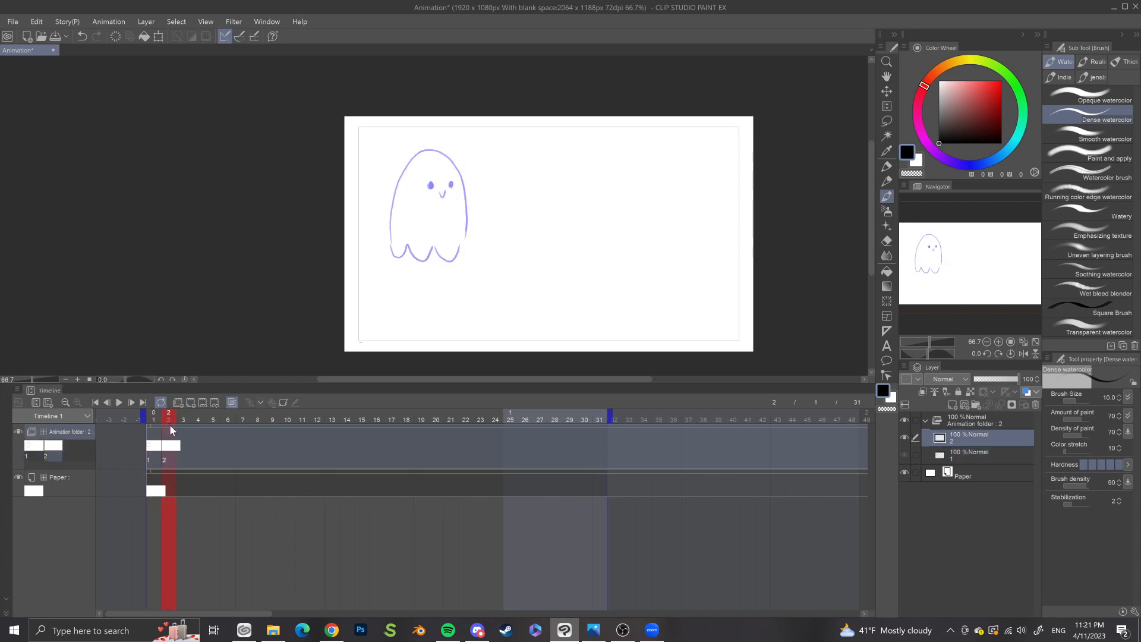
pyautogui.click(151, 416)
pyautogui.click(165, 416)
pyautogui.click(152, 420)
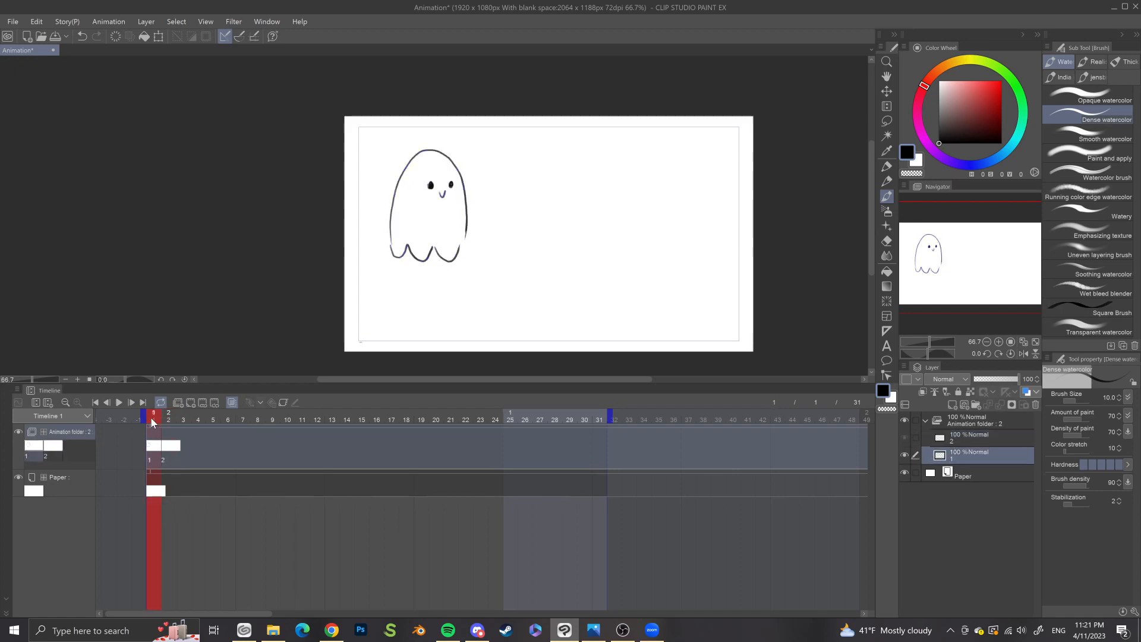
pyautogui.click(166, 417)
pyautogui.click(152, 419)
pyautogui.click(167, 419)
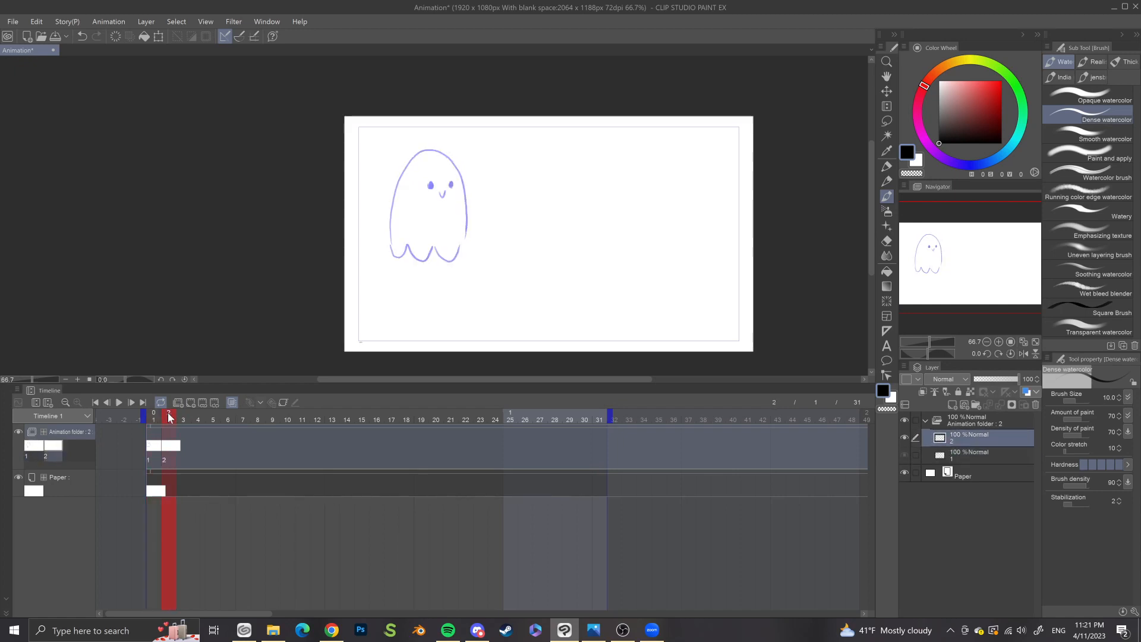
pyautogui.click(156, 421)
pyautogui.click(170, 417)
pyautogui.click(231, 402)
pyautogui.click(231, 403)
# Step: Draw a small black arrow pointing at the onion-skinned ghost on frame 2, and undo it
pyautogui.moveTo(497, 151)
pyautogui.mouseDown()
pyautogui.moveTo(470, 169)
pyautogui.moveTo(485, 171)
pyautogui.mouseUp()
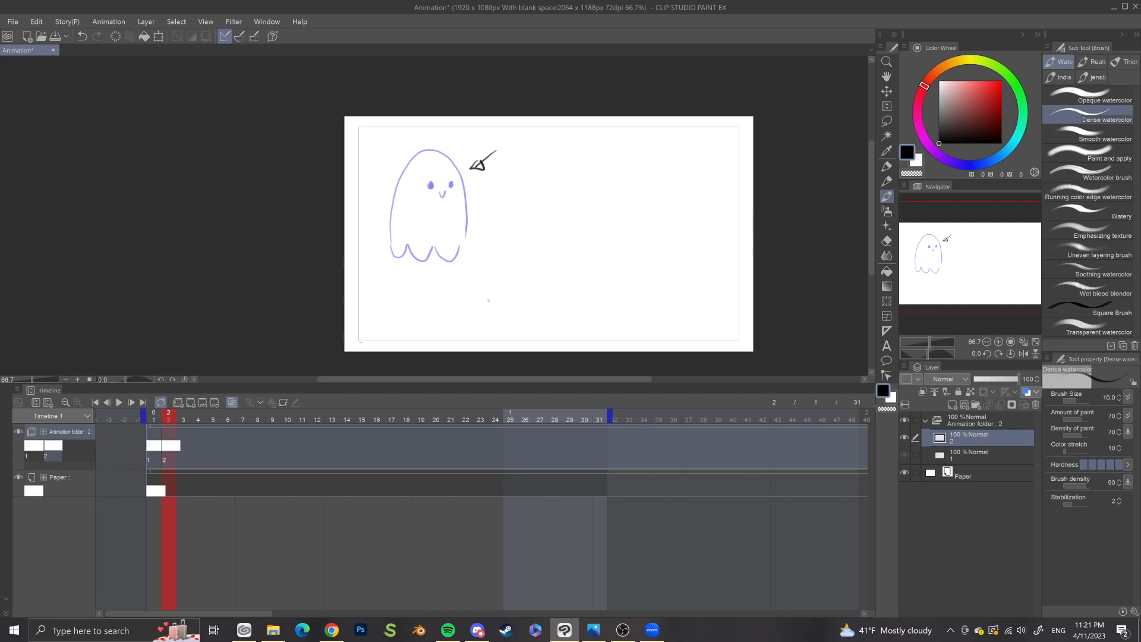
pyautogui.hotkey('ctrl', 'z')
pyautogui.hotkey('ctrl', 'z')
pyautogui.hotkey('ctrl', 'z')
pyautogui.moveTo(426, 255)
pyautogui.mouseDown()
pyautogui.moveTo(427, 185)
pyautogui.moveTo(470, 154)
pyautogui.moveTo(481, 168)
pyautogui.mouseUp()
pyautogui.hotkey('ctrl', 'z')
pyautogui.moveTo(450, 204)
pyautogui.mouseDown()
pyautogui.moveTo(481, 202)
pyautogui.moveTo(505, 170)
pyautogui.mouseUp()
pyautogui.press('m')
pyautogui.press('Delete')
pyautogui.click(373, 243)
# Step: Draw a second ghost's outline on the frame 2 cel, overlapping the onion-skinned ghost's right side, and erase its stray right-edge lines
pyautogui.press('b')
pyautogui.moveTo(426, 247)
pyautogui.mouseDown()
pyautogui.moveTo(444, 173)
pyautogui.moveTo(465, 151)
pyautogui.moveTo(500, 165)
pyautogui.moveTo(504, 239)
pyautogui.mouseUp()
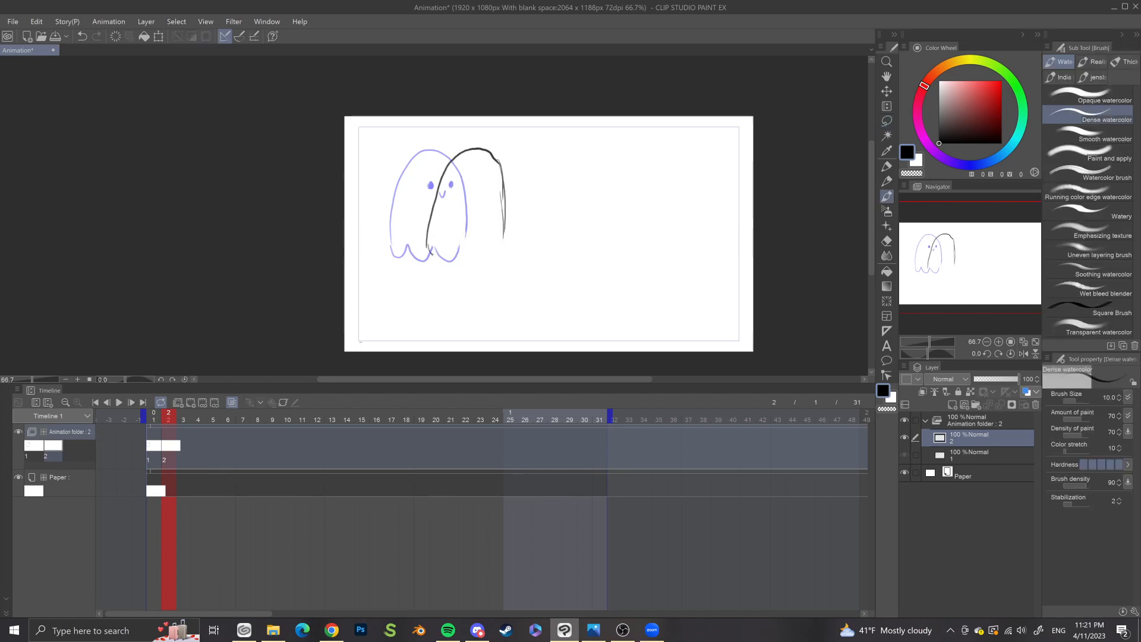
pyautogui.moveTo(427, 247)
pyautogui.mouseDown()
pyautogui.moveTo(447, 257)
pyautogui.moveTo(479, 248)
pyautogui.moveTo(493, 263)
pyautogui.moveTo(505, 234)
pyautogui.mouseUp()
pyautogui.press('e')
pyautogui.moveTo(500, 169); pyautogui.dragTo(504, 255)
pyautogui.press('b')
pyautogui.press('e')
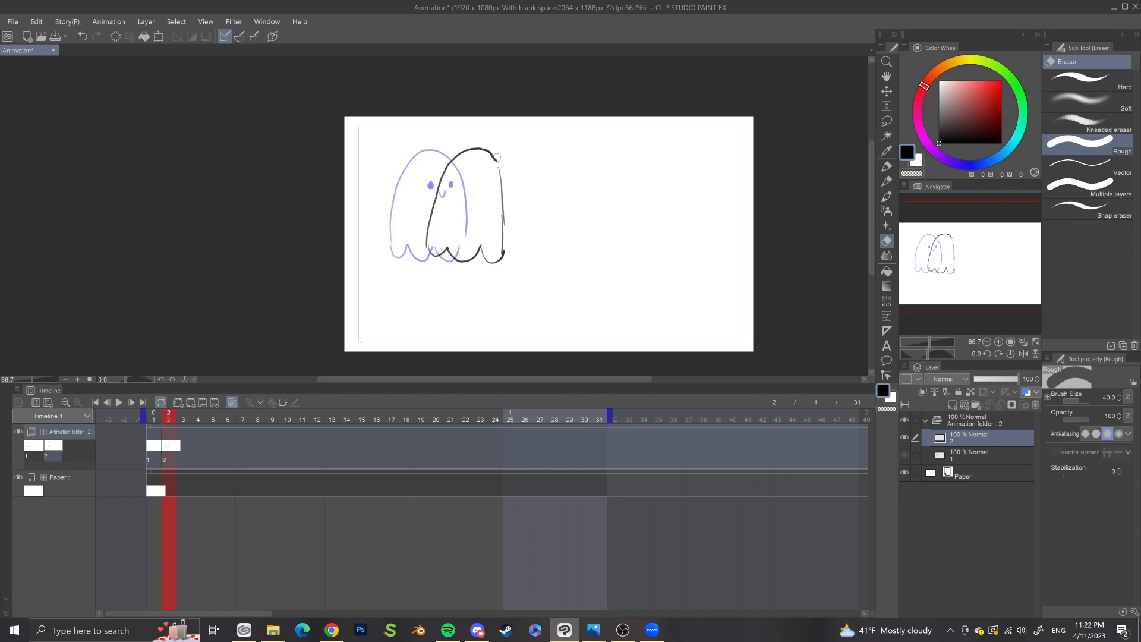
# Step: Touch up the second ghost's right edge and add its two eyes and small mouth
pyautogui.press('b')
pyautogui.moveTo(497, 157)
pyautogui.mouseDown()
pyautogui.moveTo(504, 193)
pyautogui.moveTo(479, 189)
pyautogui.moveTo(494, 192)
pyautogui.mouseUp()
pyautogui.moveTo(485, 195); pyautogui.dragTo(489, 195)
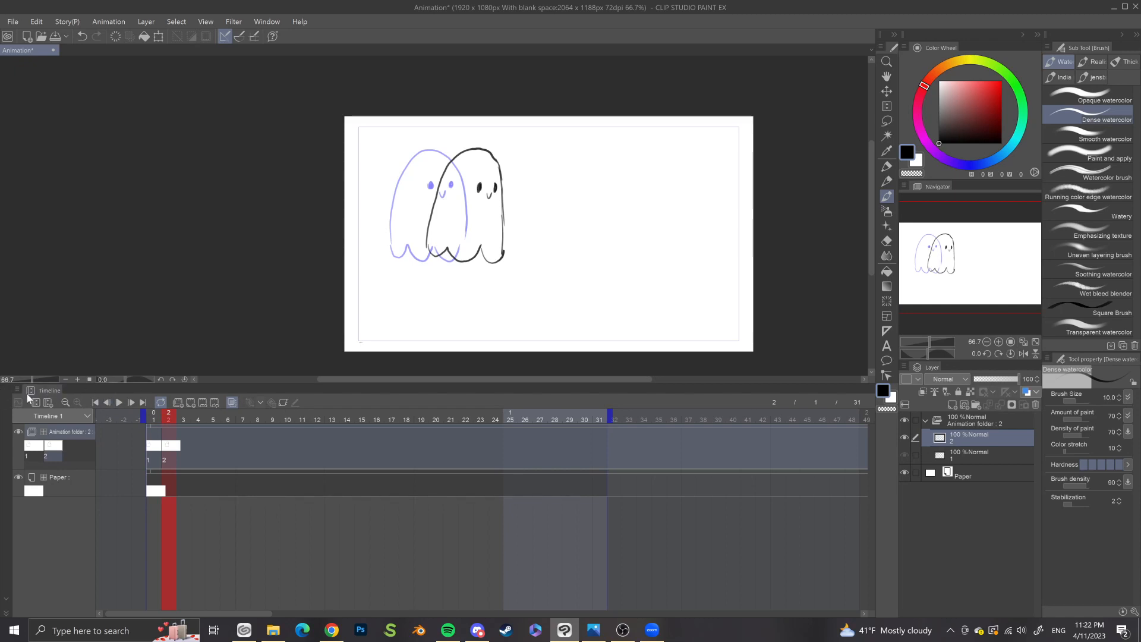
# Step: Step back and forth between frames 1 and 2 to compare the two ghost drawings
pyautogui.click(111, 402)
pyautogui.click(131, 403)
pyautogui.click(111, 403)
pyautogui.click(132, 403)
pyautogui.click(108, 403)
pyautogui.click(131, 403)
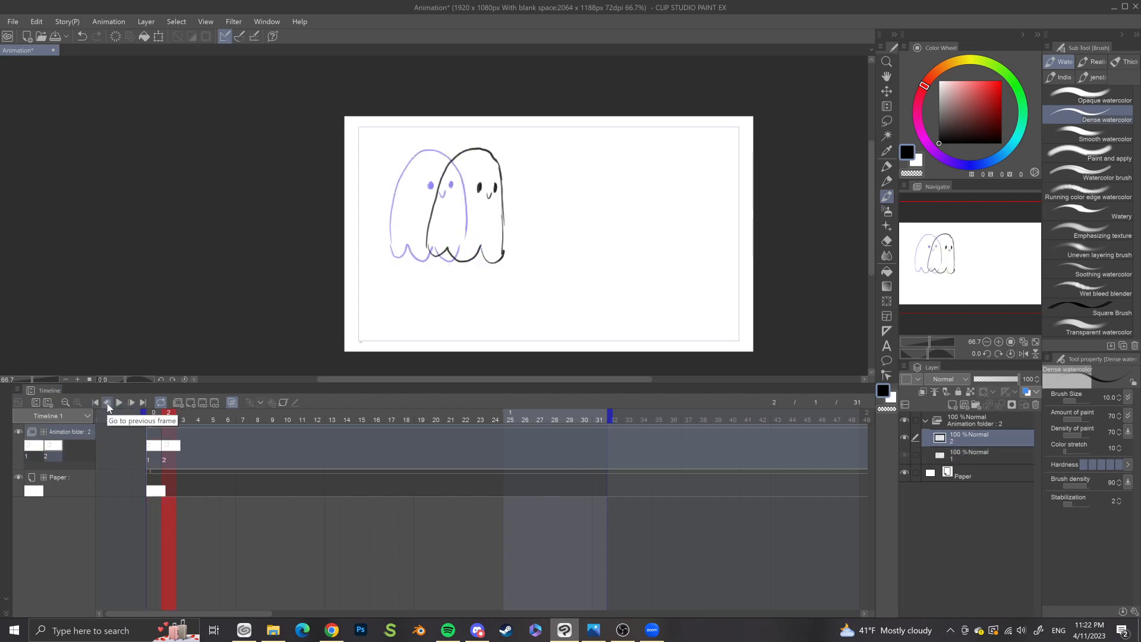
pyautogui.click(108, 403)
pyautogui.click(131, 403)
# Step: Lasso the second ghost on the frame 2 cel, delete it, clear the selection and return to the brush
pyautogui.press('m')
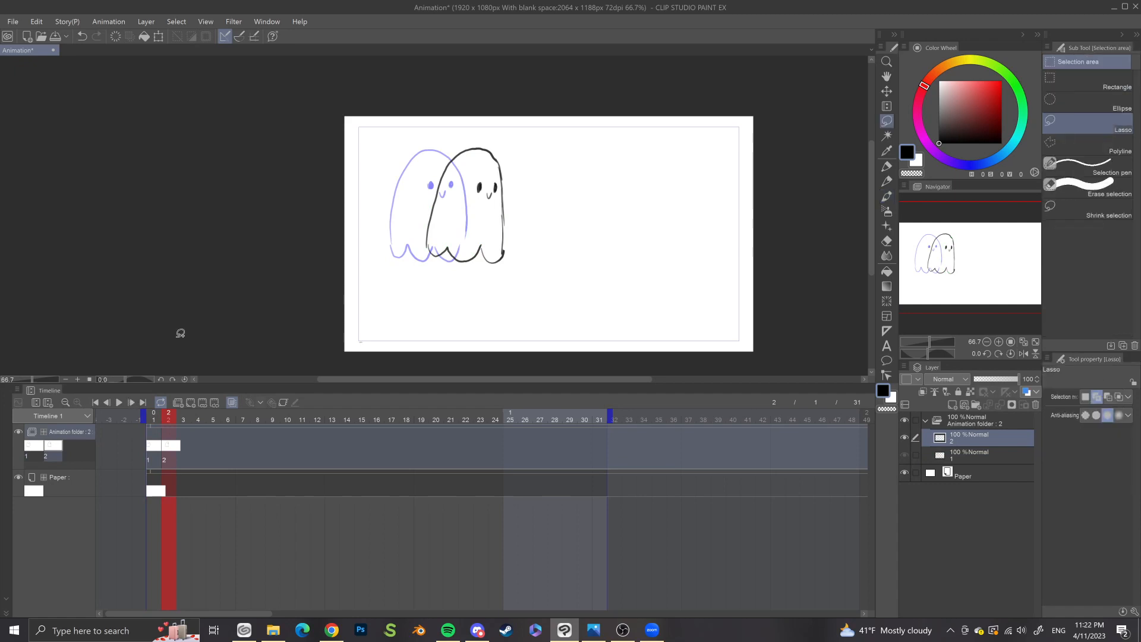
pyautogui.moveTo(510, 140); pyautogui.dragTo(552, 217)
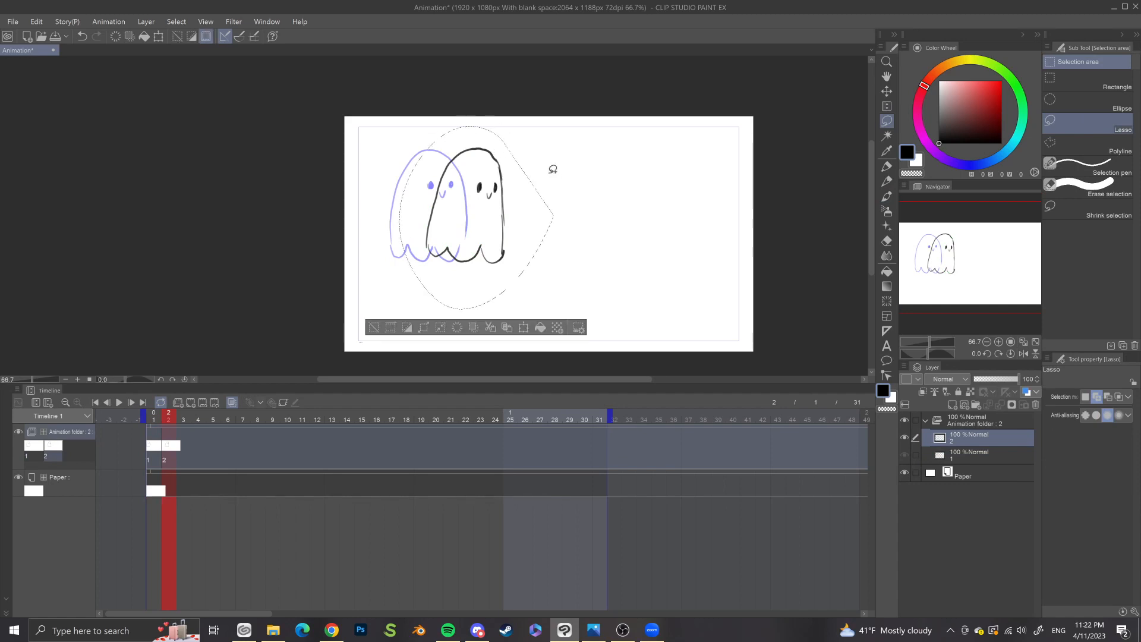
pyautogui.press('Delete')
pyautogui.click(374, 327)
pyautogui.press('b')
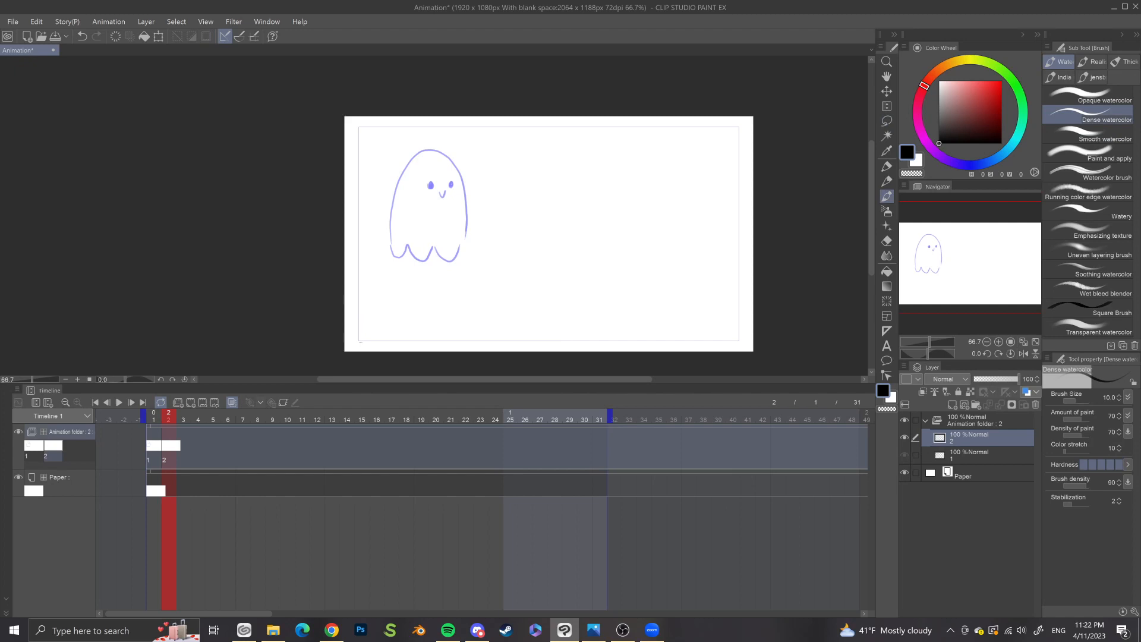
# Step: Trace the onion-skinned ghost's outline, wavy hem, eyes and mouth on the frame 2 cel, cleaning up its right edge
pyautogui.moveTo(390, 245)
pyautogui.mouseDown()
pyautogui.moveTo(393, 188)
pyautogui.moveTo(430, 148)
pyautogui.moveTo(460, 175)
pyautogui.moveTo(470, 244)
pyautogui.mouseUp()
pyautogui.hotkey('ctrl', 'z')
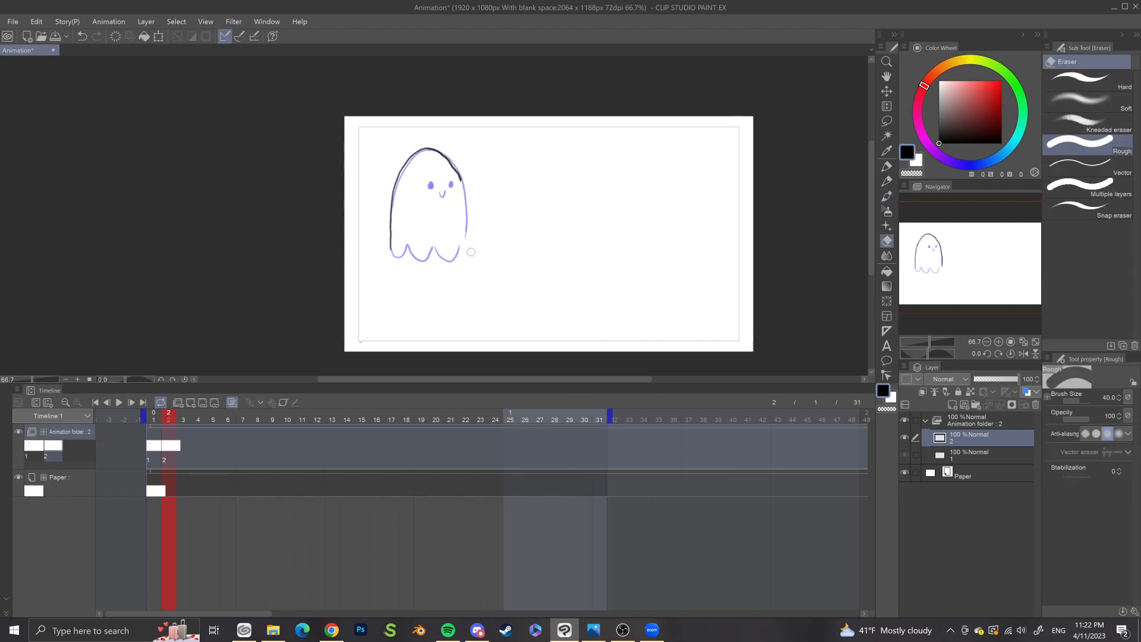
pyautogui.moveTo(462, 179); pyautogui.dragTo(460, 260)
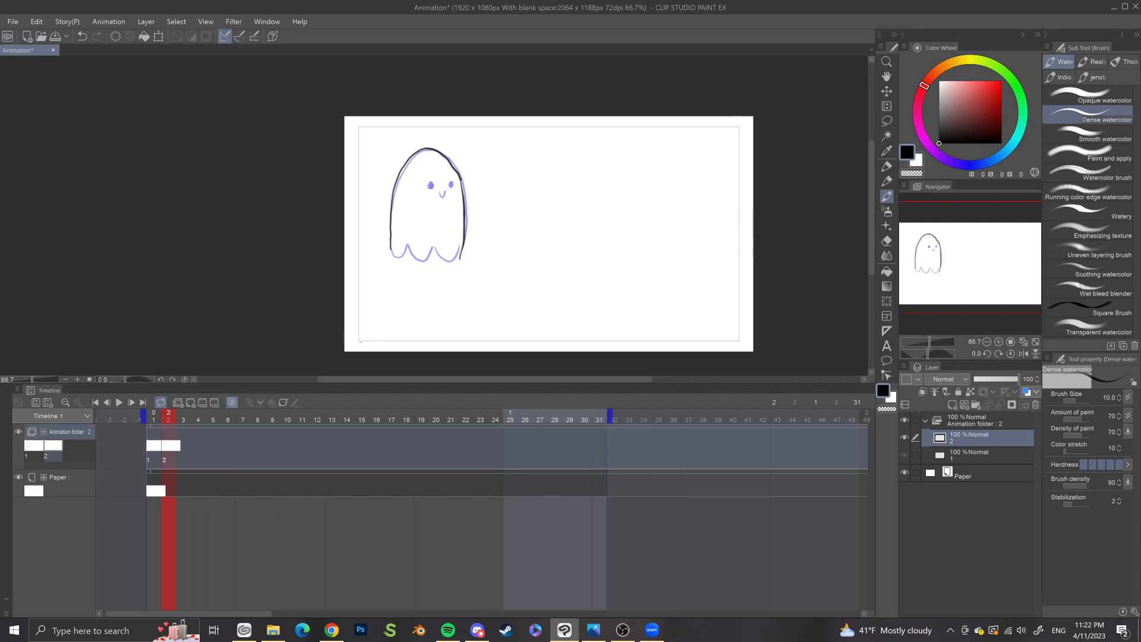
pyautogui.moveTo(390, 248)
pyautogui.mouseDown()
pyautogui.moveTo(426, 260)
pyautogui.moveTo(433, 247)
pyautogui.moveTo(460, 260)
pyautogui.mouseUp()
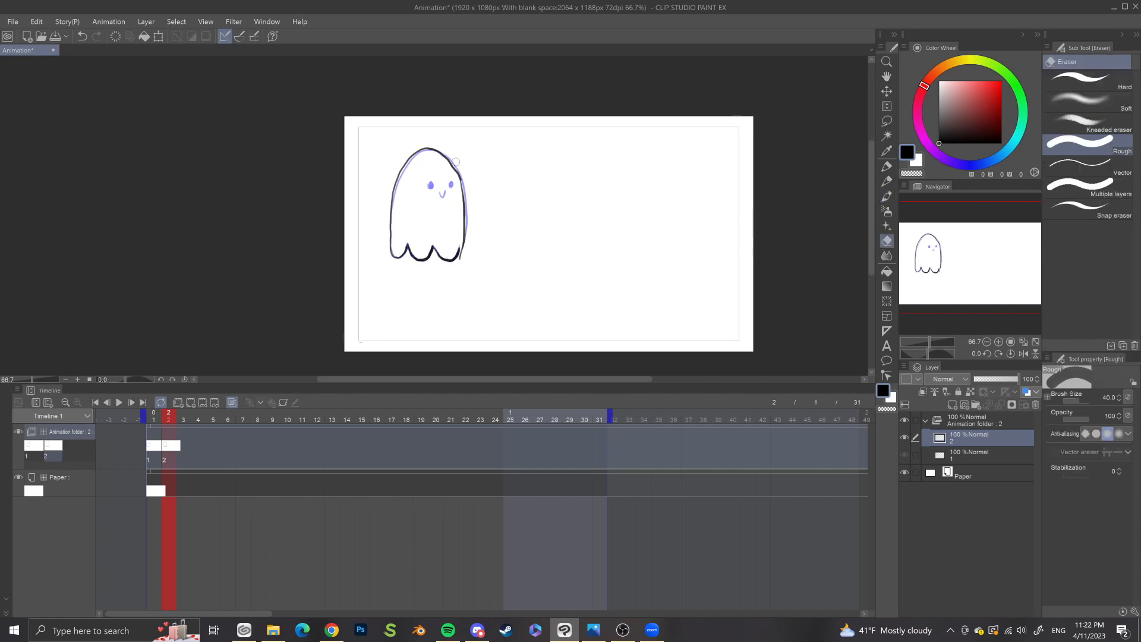
pyautogui.moveTo(452, 163); pyautogui.dragTo(463, 189)
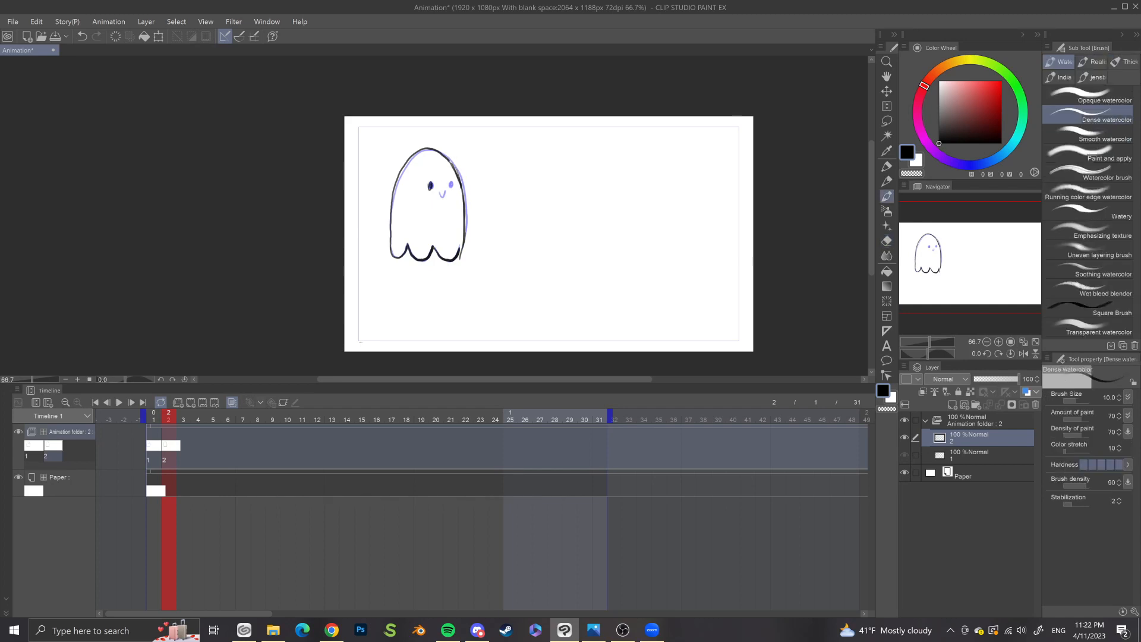
pyautogui.moveTo(440, 189); pyautogui.dragTo(447, 188)
# Step: Try shifting the traced frame 2 ghost right and slightly up with Scale/Rotate, and undo the move
pyautogui.hotkey('ctrl', 't')
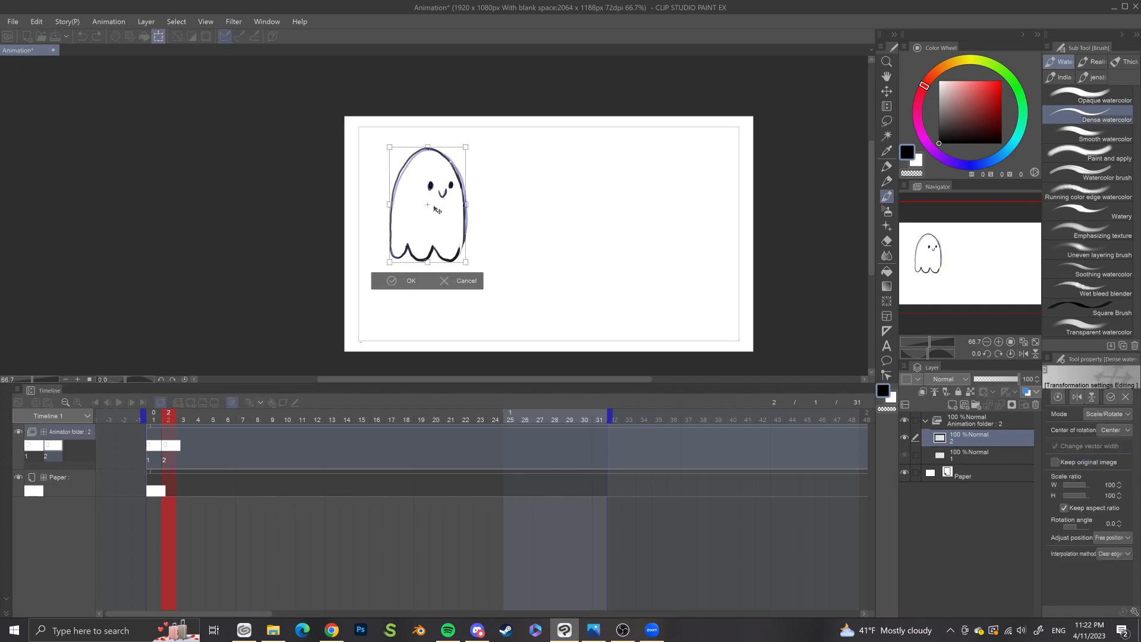
pyautogui.moveTo(449, 213); pyautogui.dragTo(477, 207)
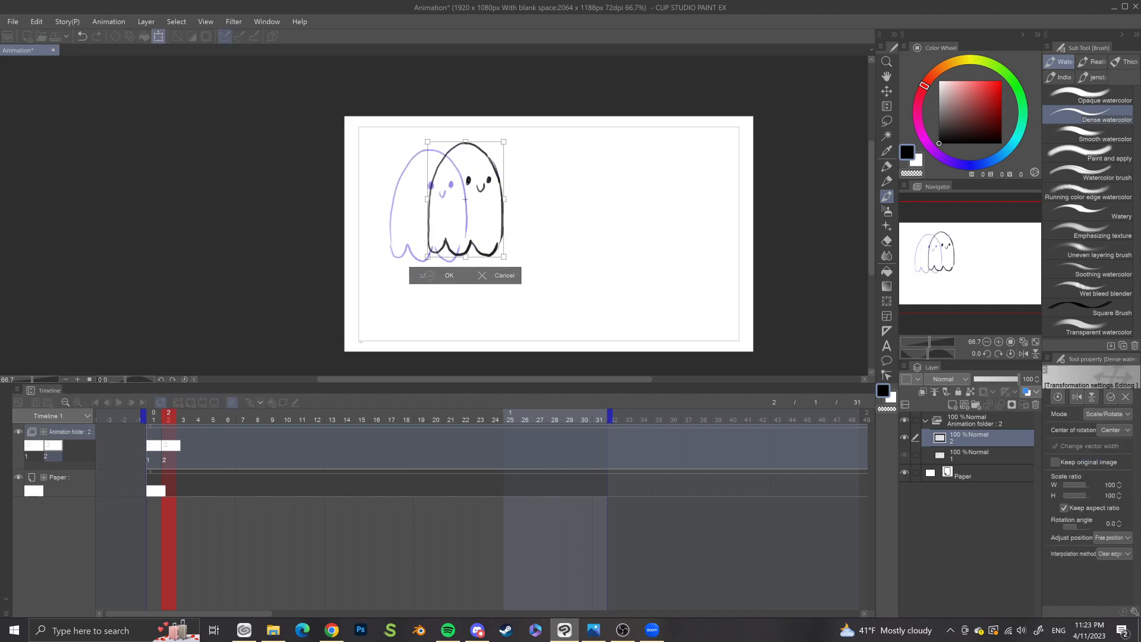
pyautogui.click(429, 275)
pyautogui.hotkey('ctrl', 'z')
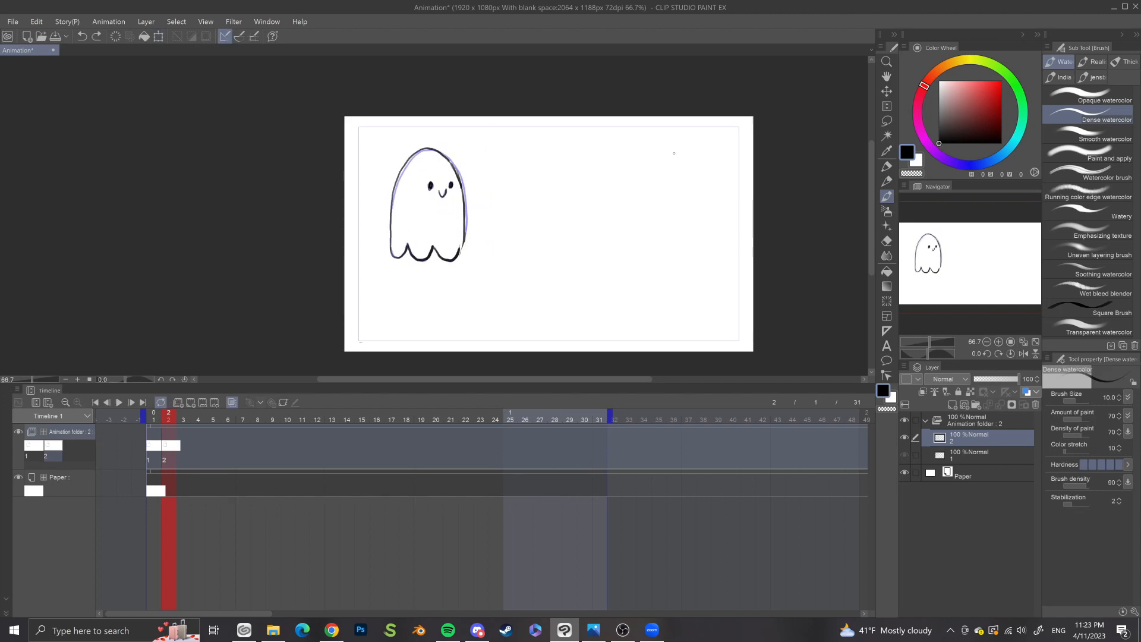
# Step: Draw a few rough test strokes on the empty right half of the canvas, then lasso and delete them and clear the selection
pyautogui.click(887, 91)
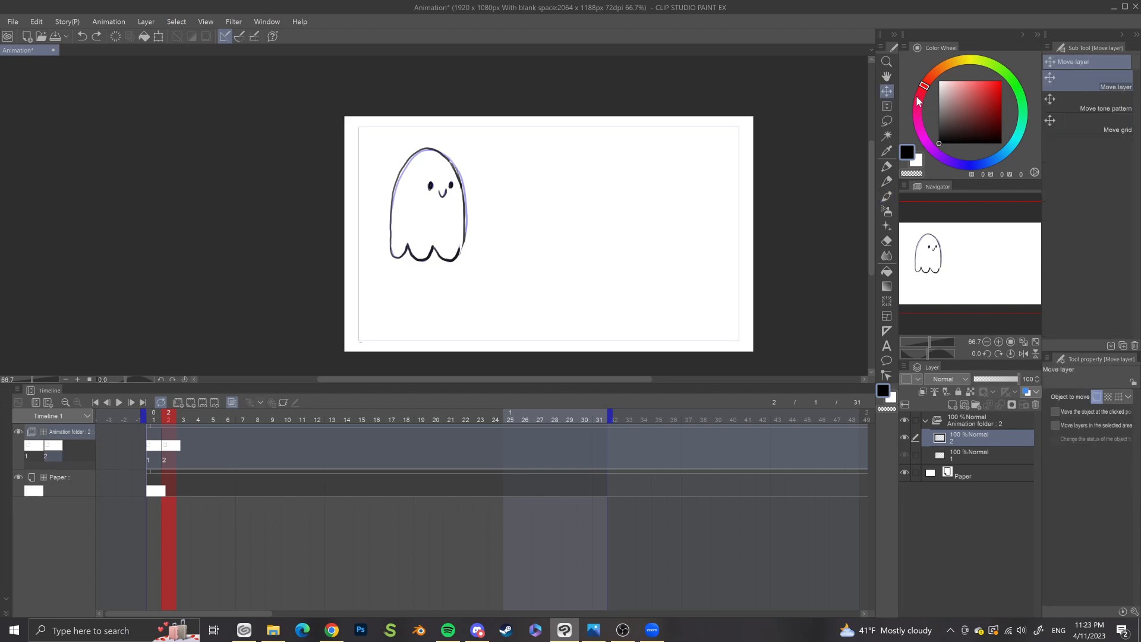
pyautogui.press('b')
pyautogui.moveTo(643, 173); pyautogui.dragTo(641, 257)
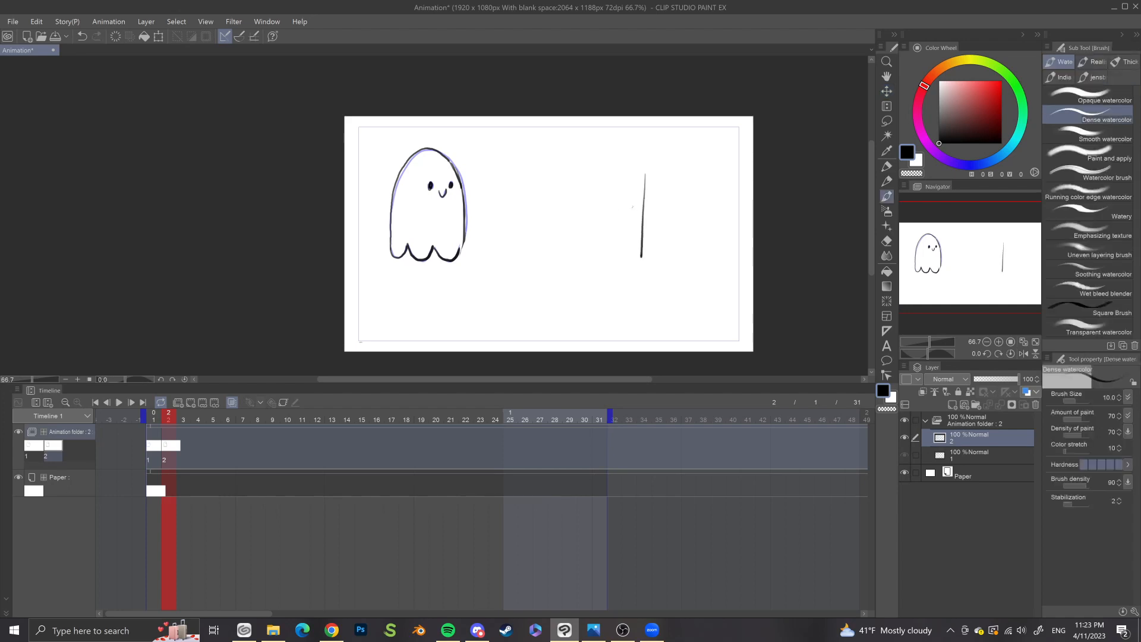
pyautogui.moveTo(620, 211)
pyautogui.mouseDown()
pyautogui.moveTo(672, 211)
pyautogui.moveTo(647, 181)
pyautogui.moveTo(612, 213)
pyautogui.moveTo(673, 209)
pyautogui.mouseUp()
pyautogui.moveTo(634, 254); pyautogui.dragTo(647, 254)
pyautogui.press('m')
pyautogui.moveTo(678, 143); pyautogui.dragTo(687, 241)
pyautogui.press('Delete')
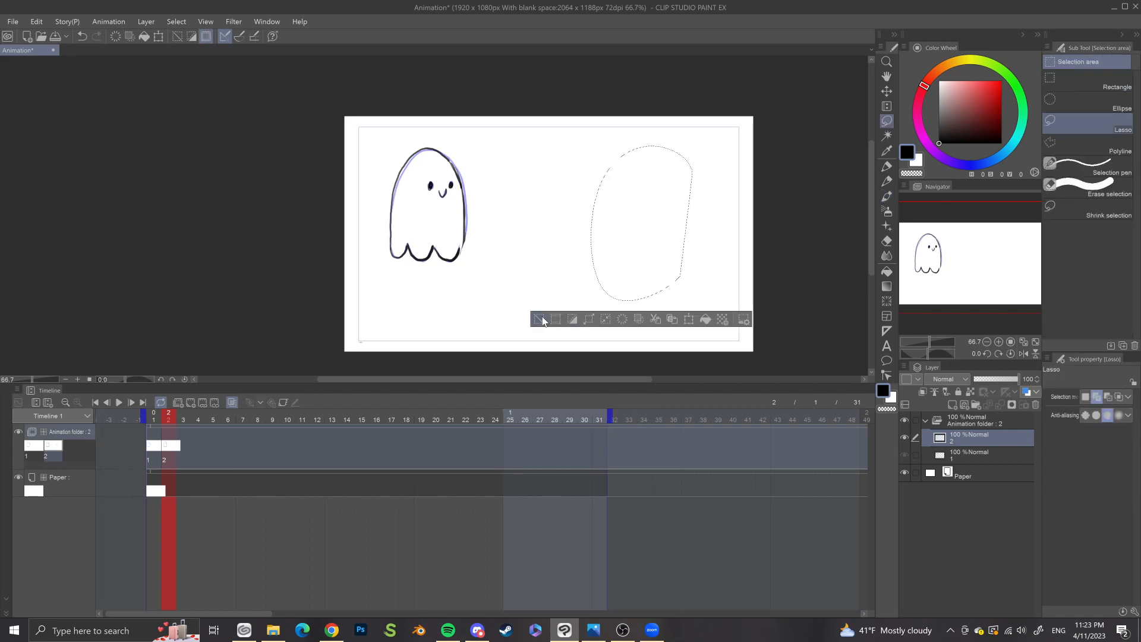
pyautogui.hotkey('ctrl', 'd')
pyautogui.press('b')
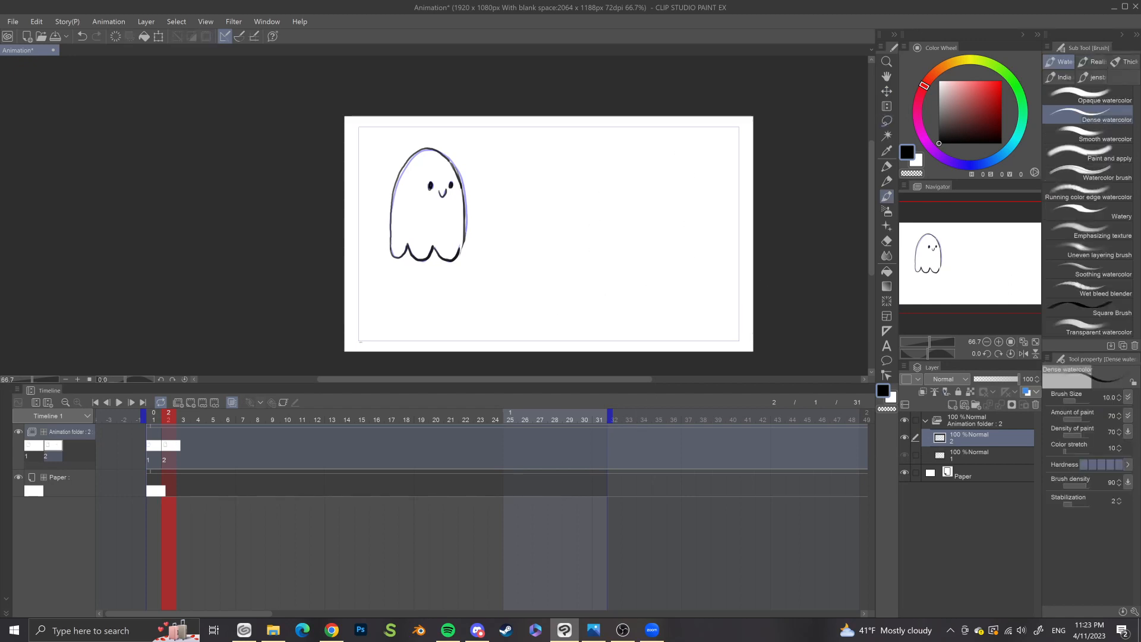
# Step: Try moving the frame 2 ghost right and slightly up with the Move layer tool, and undo it
pyautogui.click(886, 92)
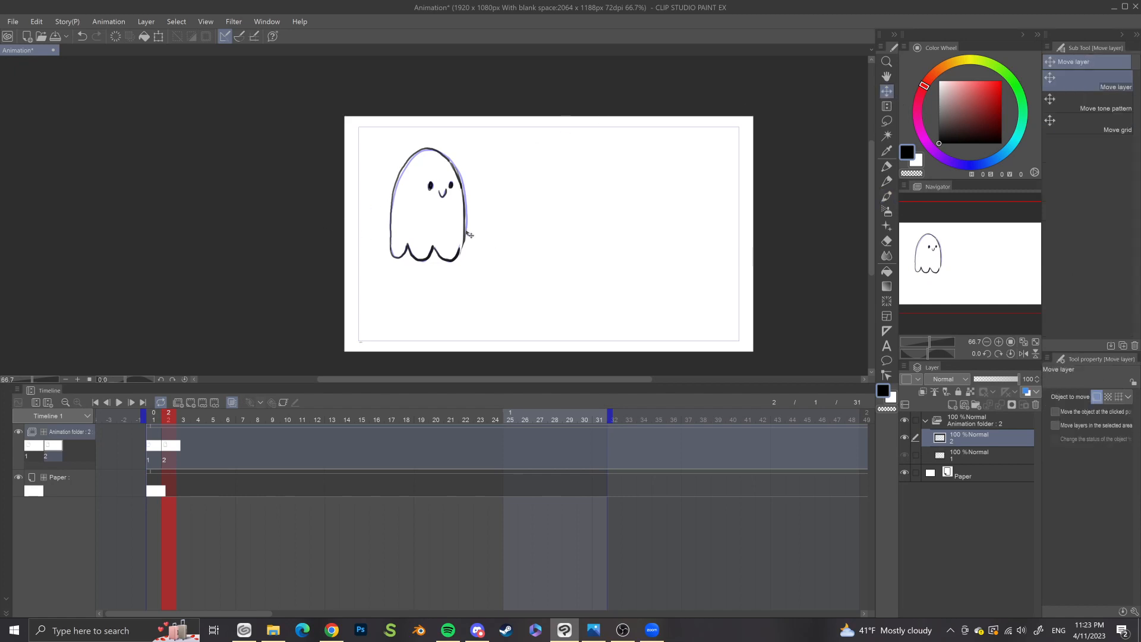
pyautogui.moveTo(469, 234); pyautogui.dragTo(500, 225)
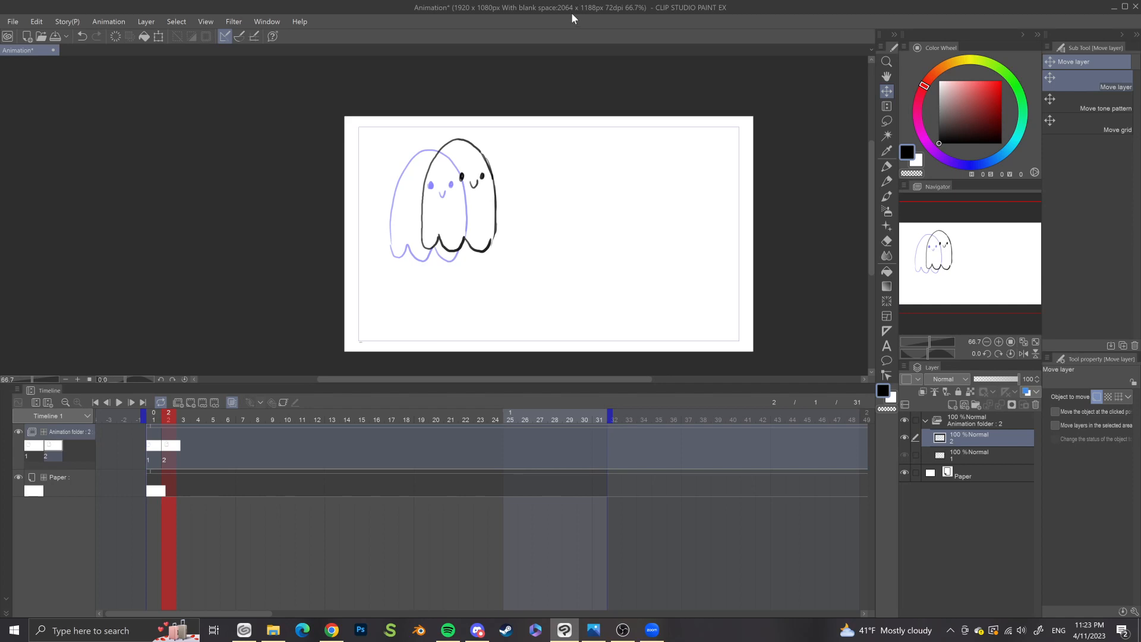
pyautogui.hotkey('ctrl', 'z')
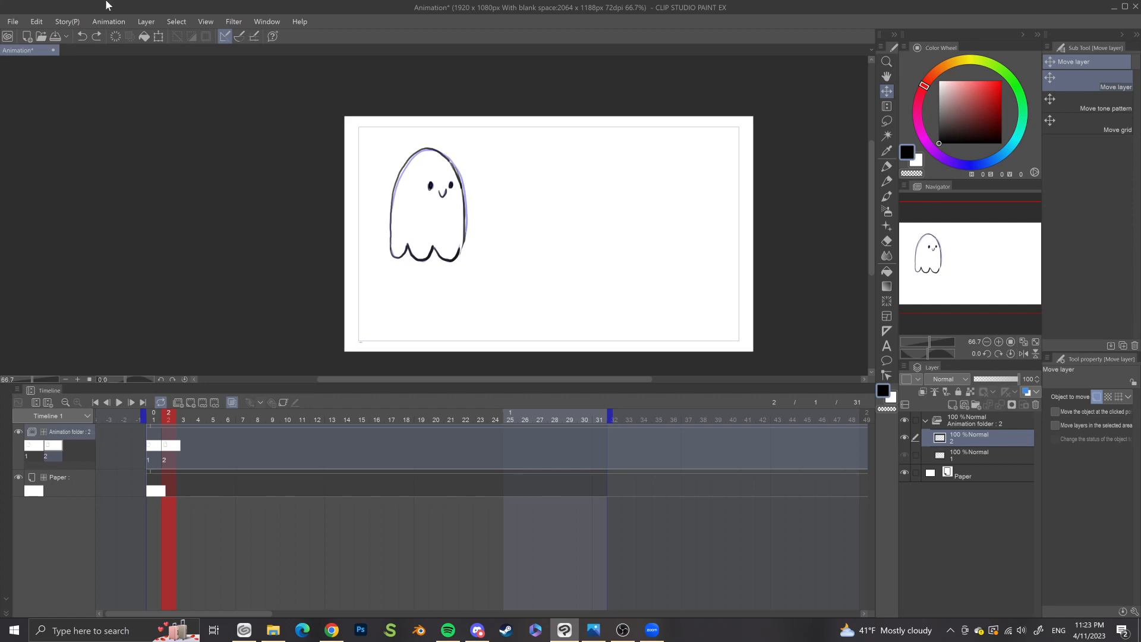
# Step: Try repositioning the frame 2 ghost to the right using Free Transform, and undo the change
pyautogui.click(40, 23)
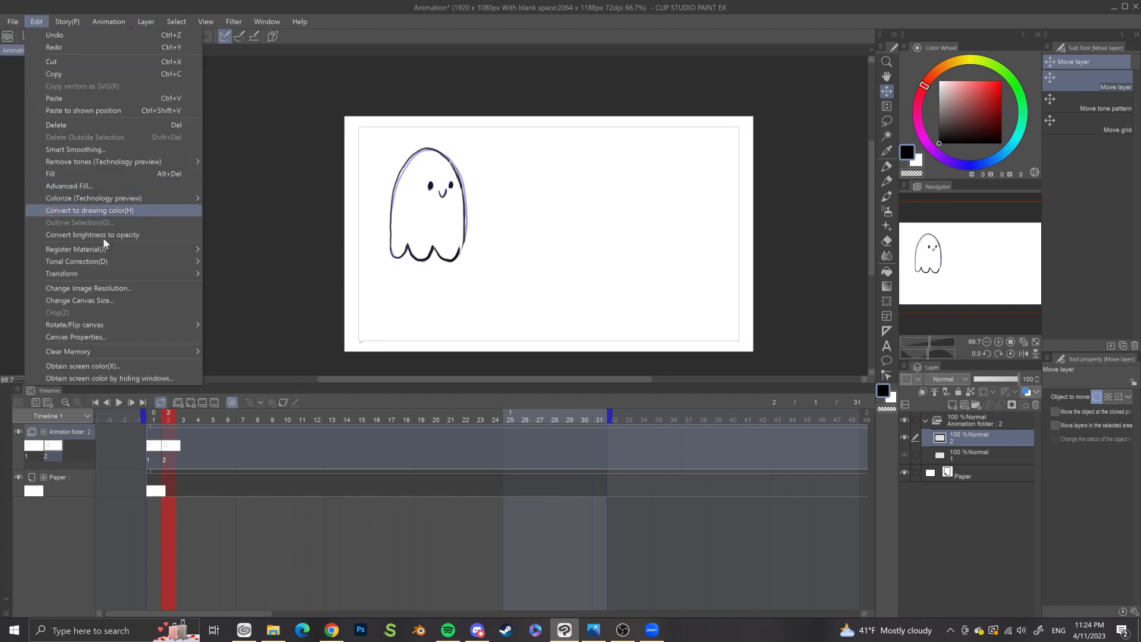
pyautogui.moveTo(116, 276)
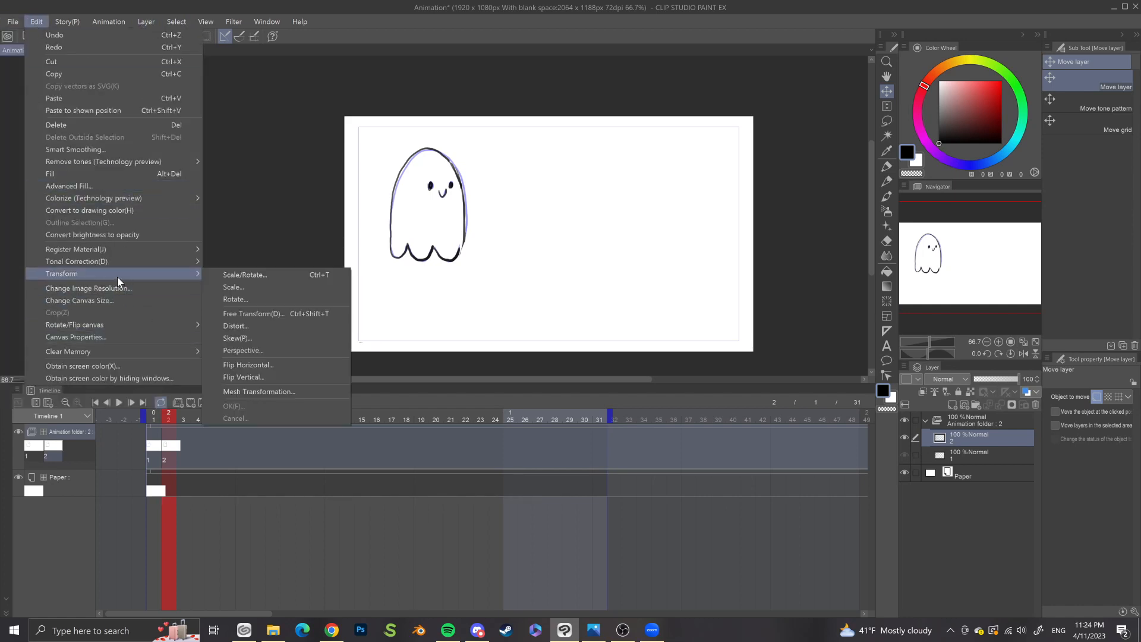
pyautogui.click(265, 318)
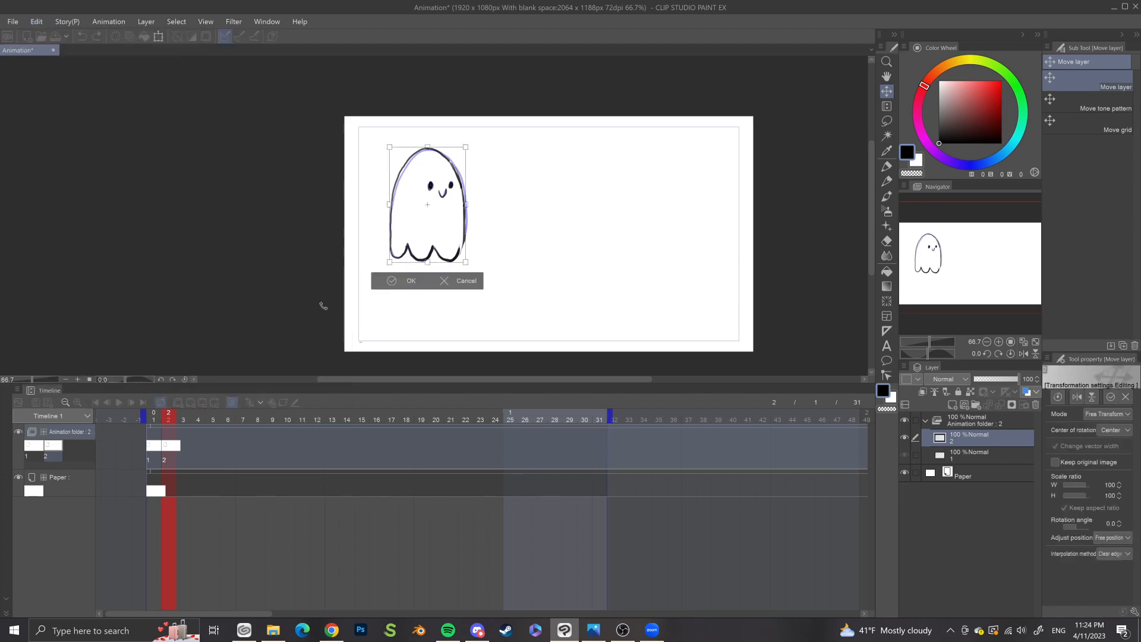
pyautogui.moveTo(438, 216); pyautogui.dragTo(476, 208)
pyautogui.press('Return')
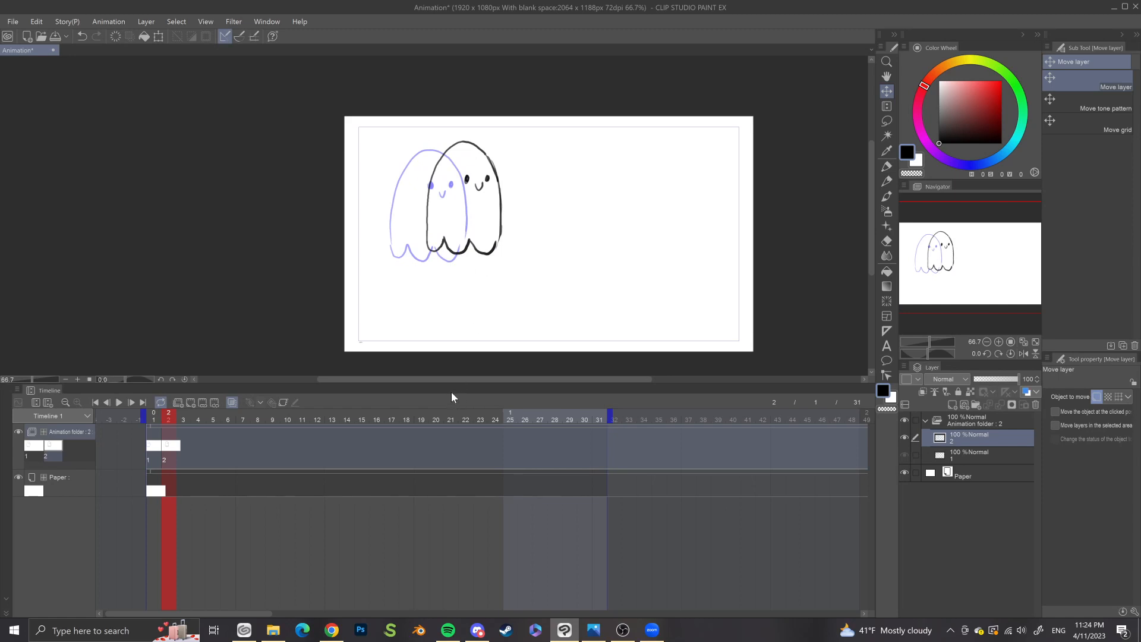
pyautogui.hotkey('ctrl', 'z')
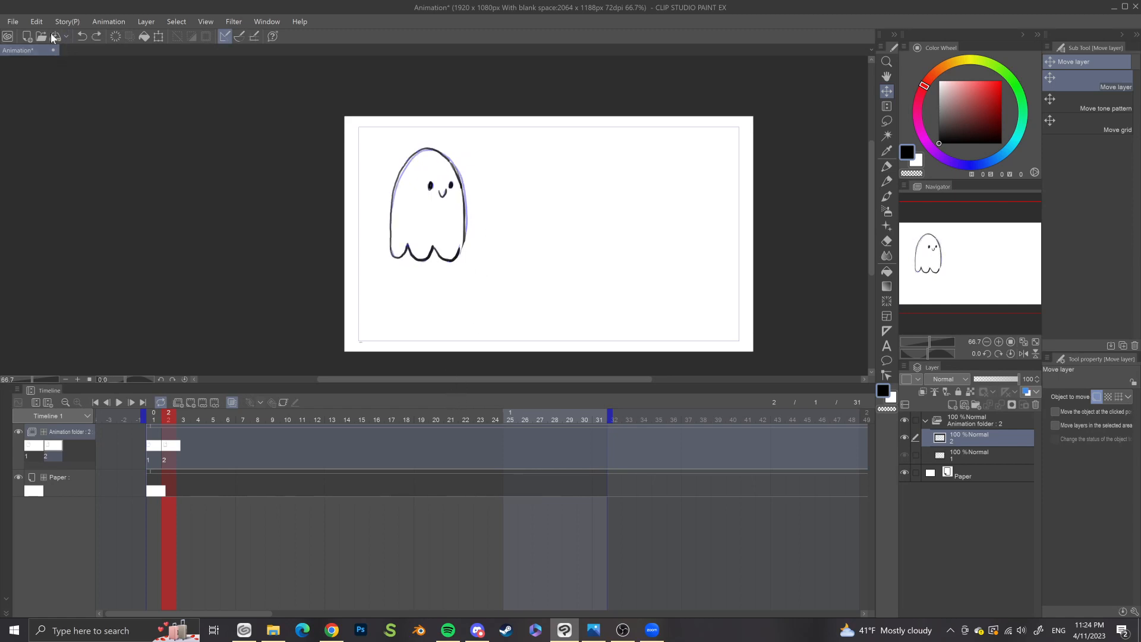
# Step: Try distorting the frame 2 ghost by its corner and top handles with Free Transform, and cancel the transformation
pyautogui.click(37, 21)
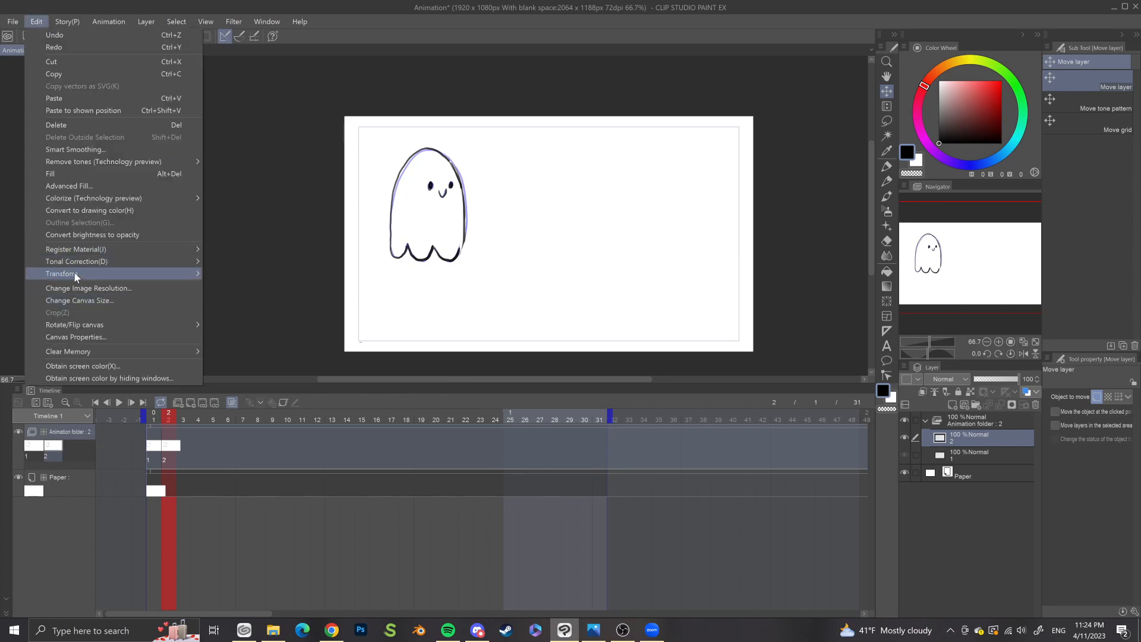
pyautogui.moveTo(73, 273)
pyautogui.click(302, 325)
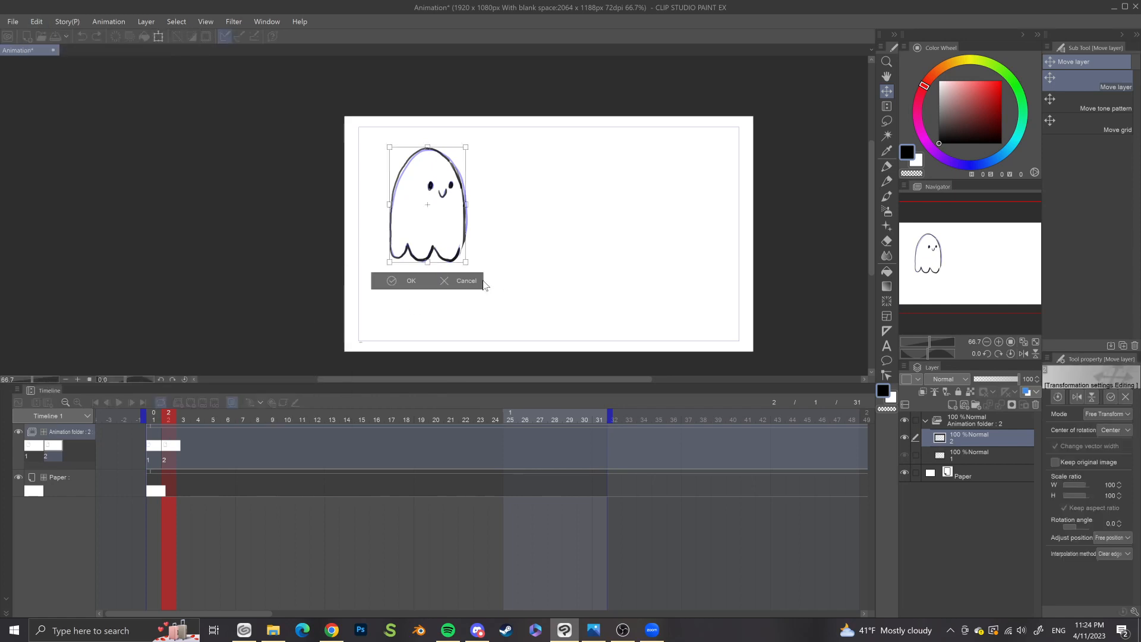
pyautogui.moveTo(466, 263); pyautogui.dragTo(491, 323)
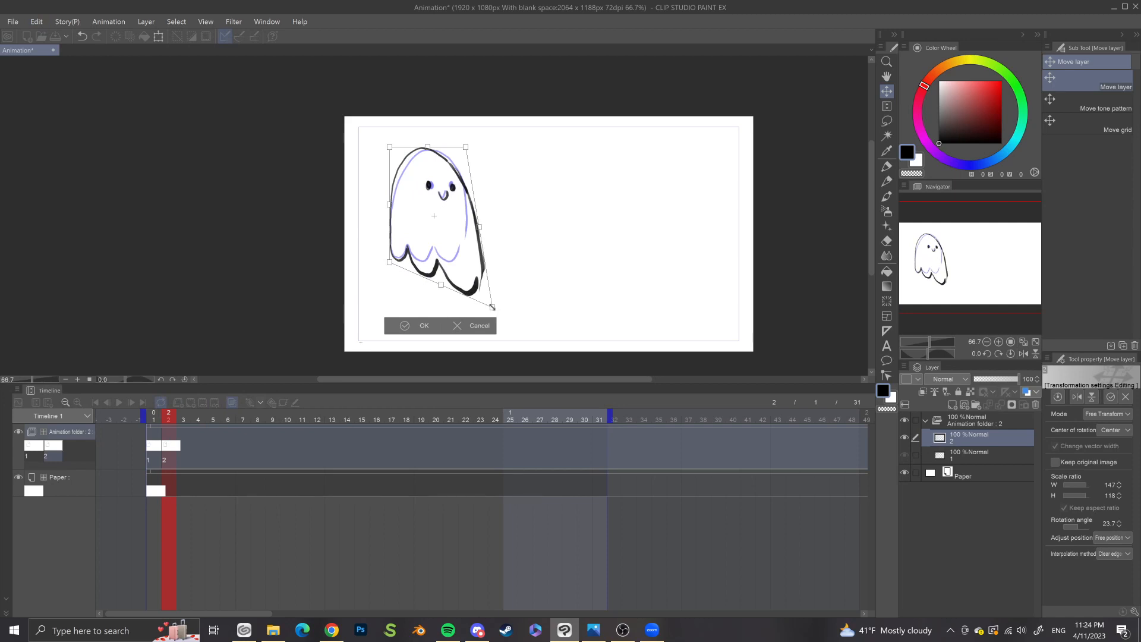
pyautogui.hotkey('ctrl', 'z')
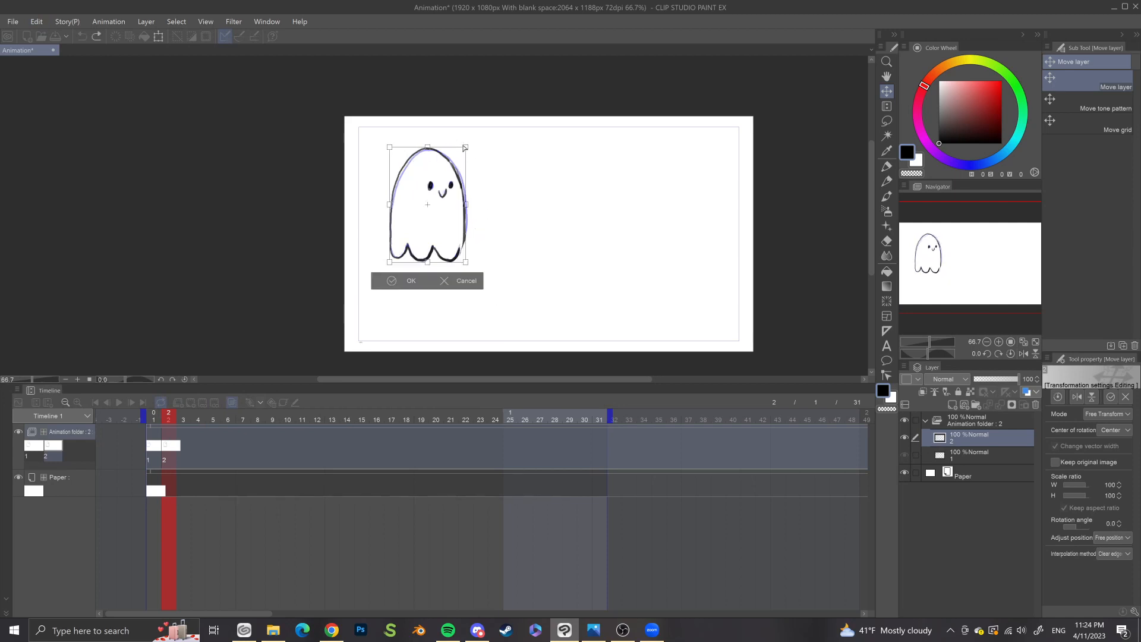
pyautogui.moveTo(467, 148); pyautogui.dragTo(435, 193)
pyautogui.hotkey('ctrl', 'z')
pyautogui.moveTo(428, 146); pyautogui.dragTo(523, 131)
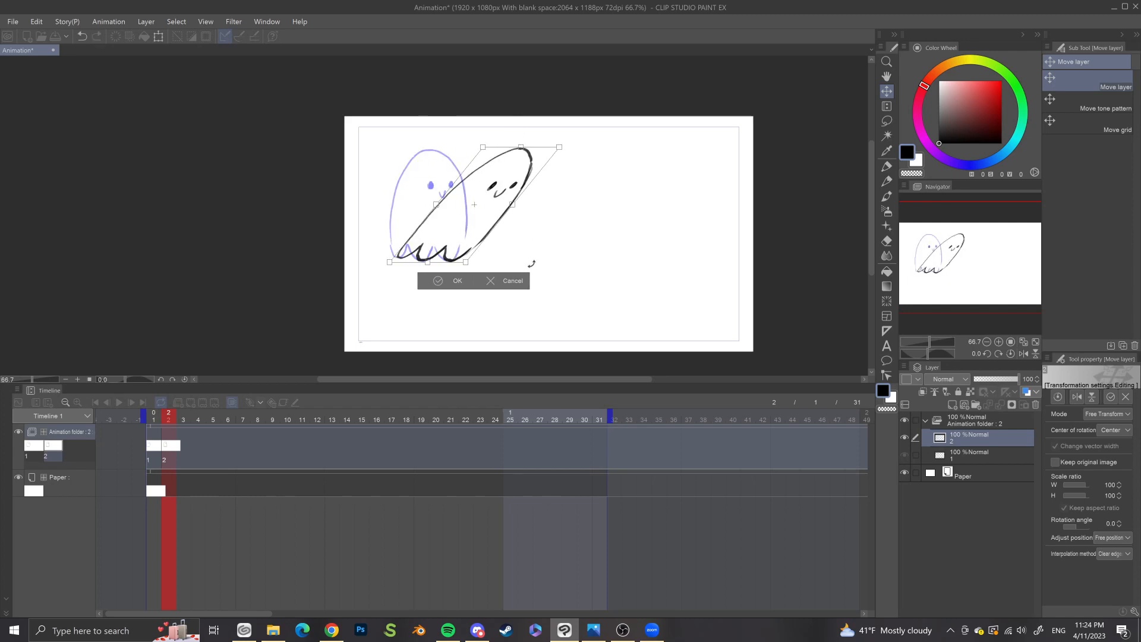
pyautogui.click(497, 285)
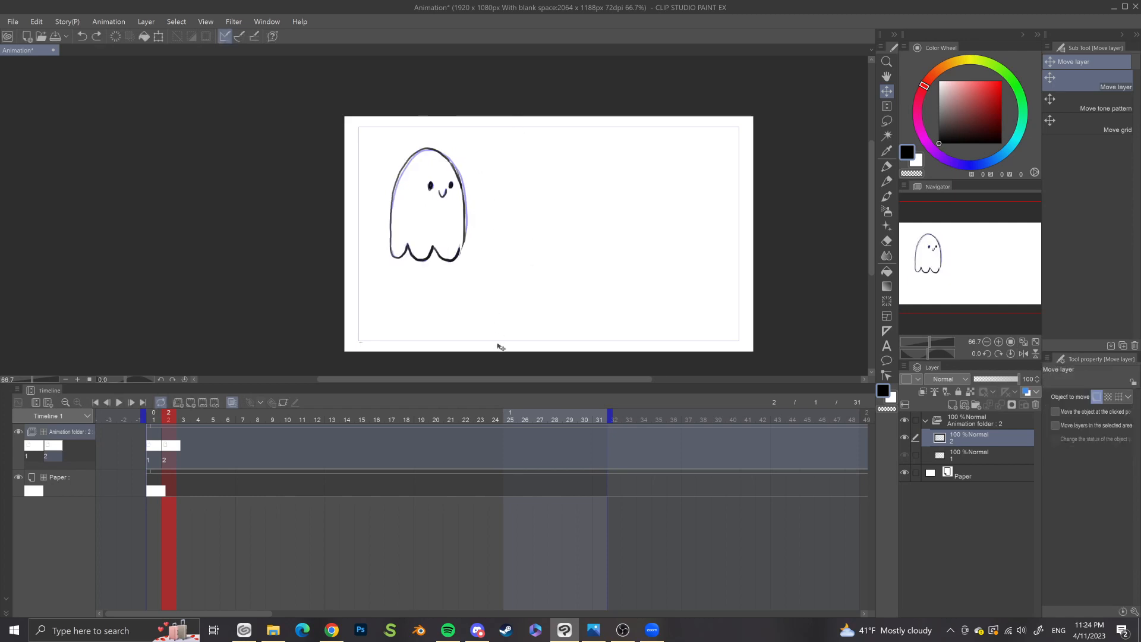
# Step: Move the frame 2 ghost right and slightly up with Scale/Rotate so it overlaps the onion-skinned first ghost
pyautogui.hotkey('ctrl', 't')
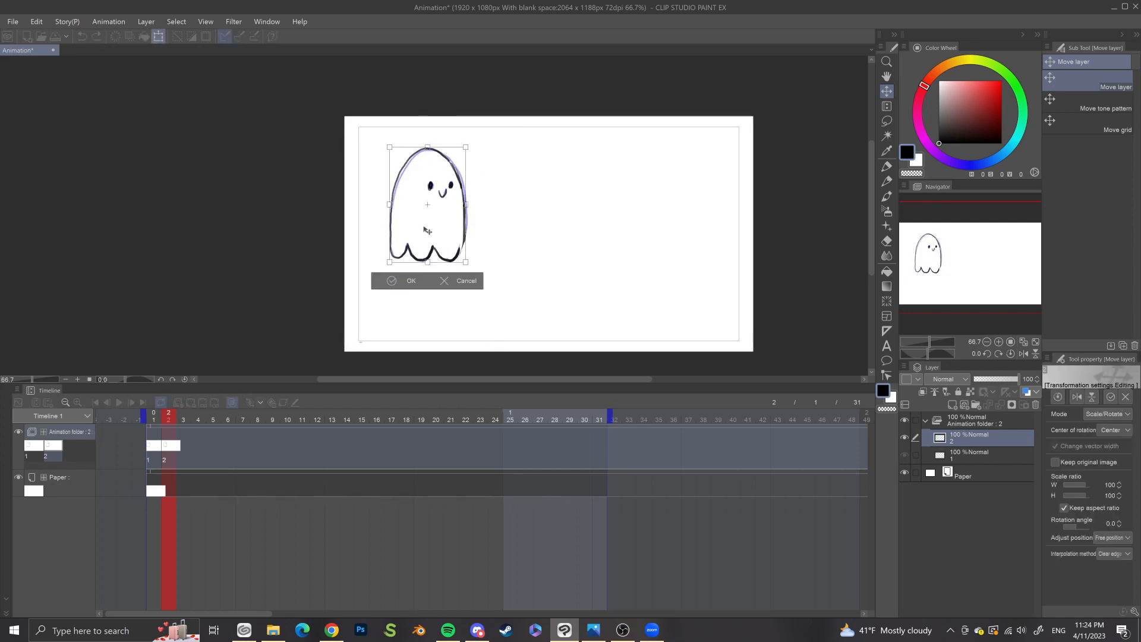
pyautogui.moveTo(428, 228); pyautogui.dragTo(466, 225)
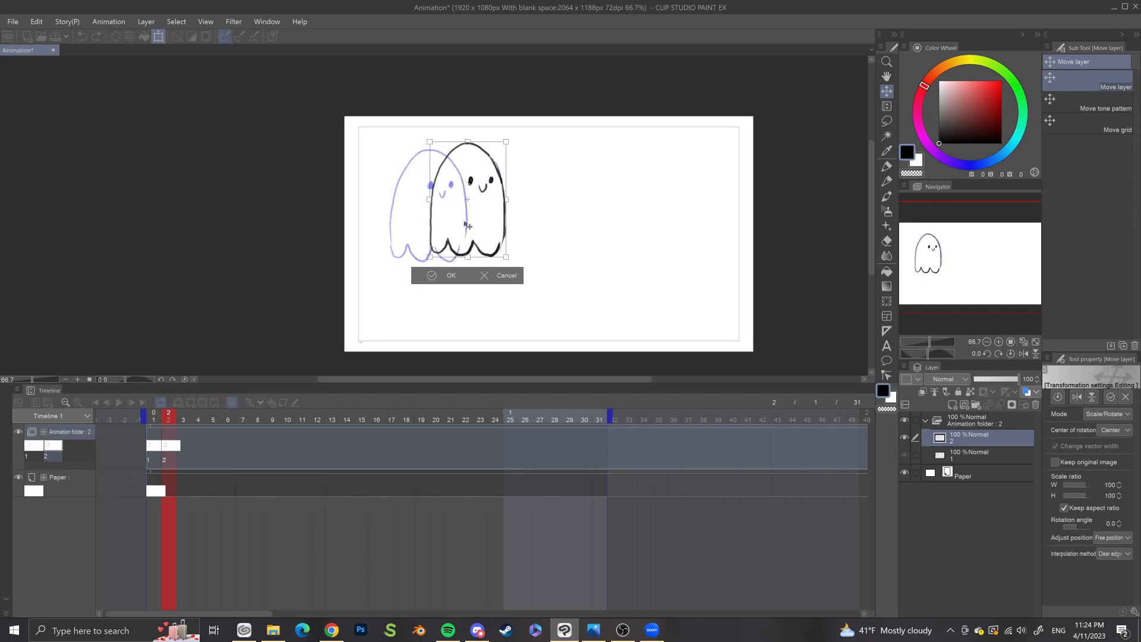
pyautogui.press('Return')
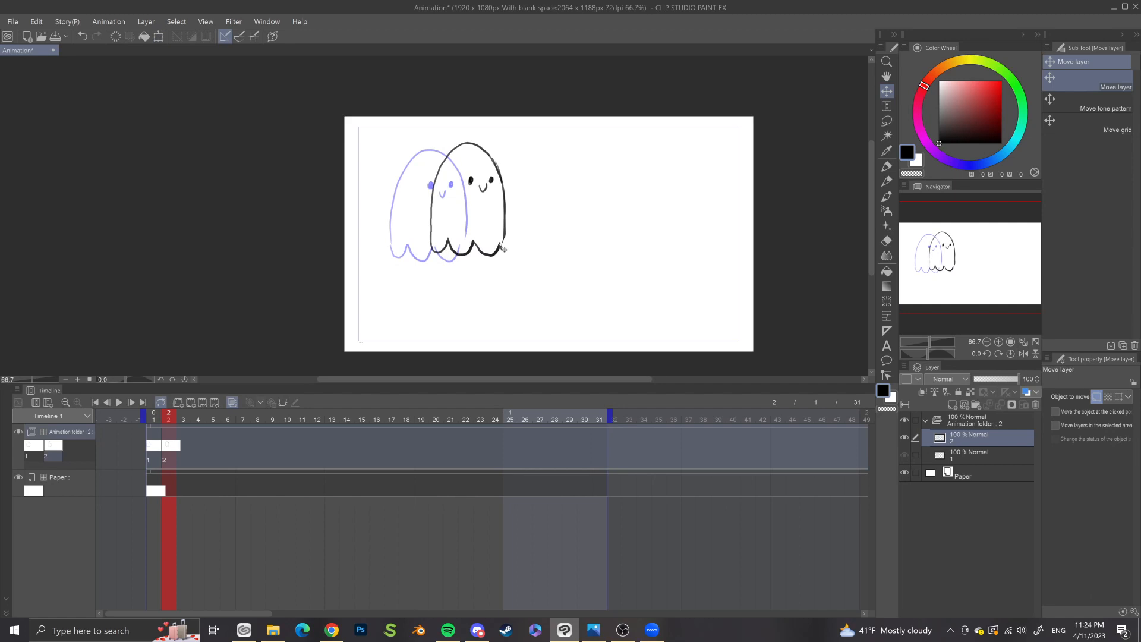
pyautogui.hotkey('ctrl', 't')
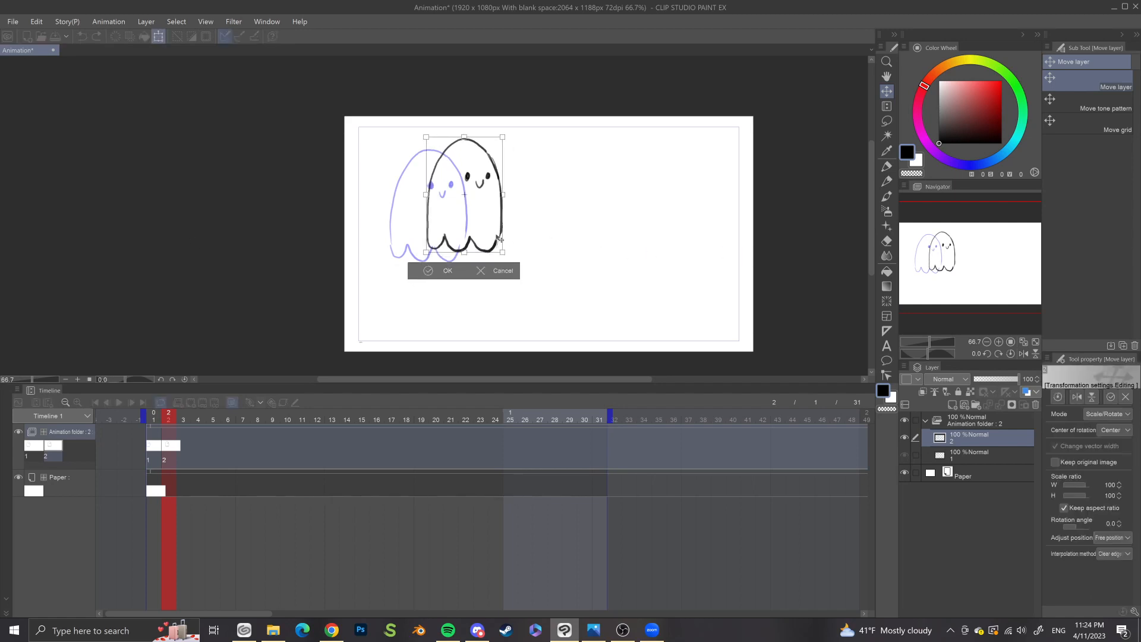
pyautogui.moveTo(497, 236); pyautogui.dragTo(496, 236)
pyautogui.click(443, 269)
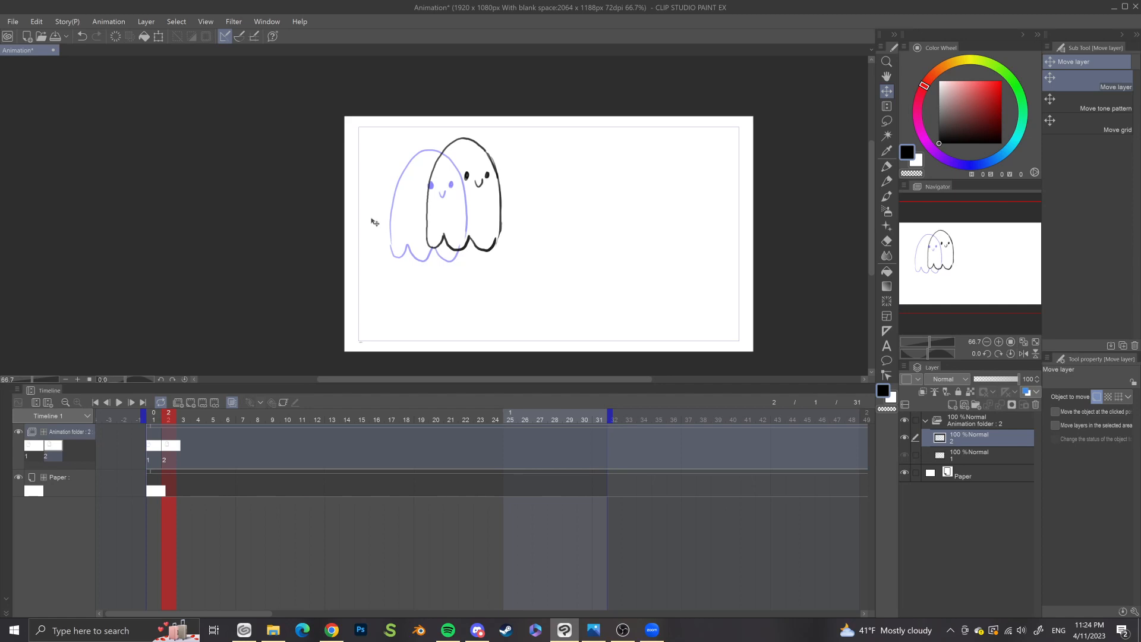
# Step: Add a new cel at frame 3, trace the second ghost's outline and hem on it, and erase the misaligned right edge
pyautogui.click(192, 402)
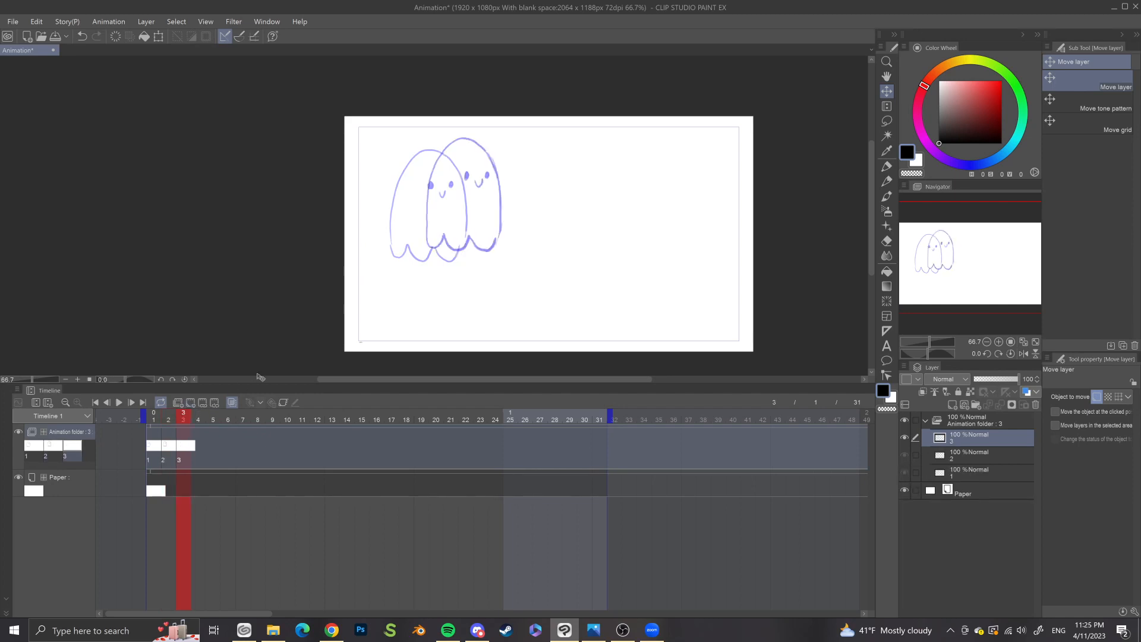
pyautogui.press('b')
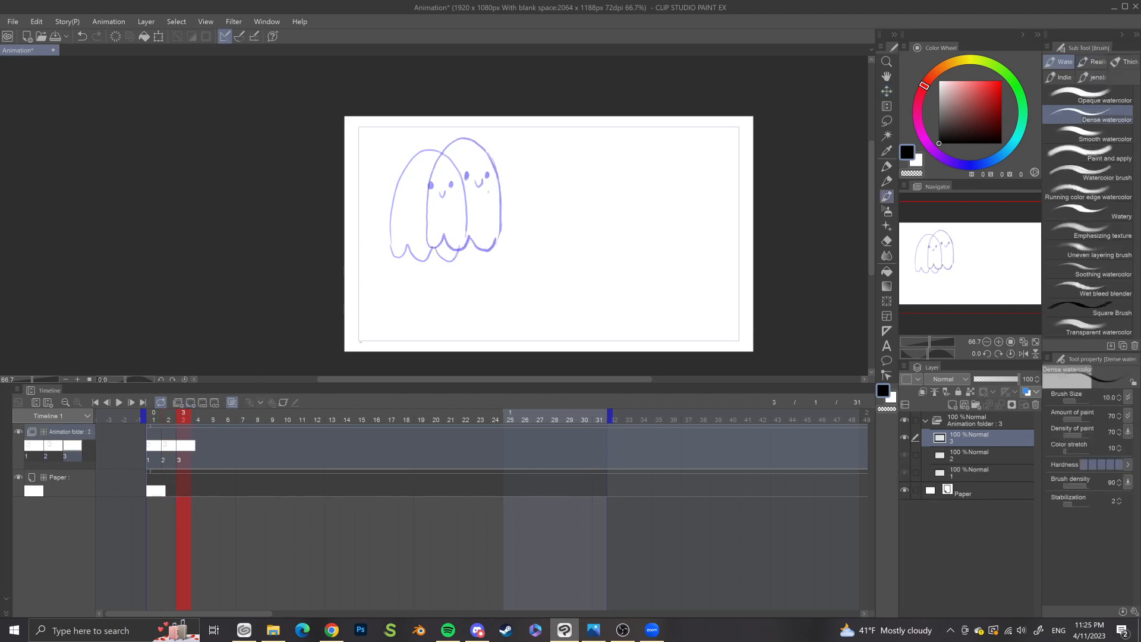
pyautogui.moveTo(480, 257)
pyautogui.mouseDown()
pyautogui.moveTo(481, 201)
pyautogui.moveTo(509, 173)
pyautogui.mouseUp()
pyautogui.hotkey('ctrl', 'z')
pyautogui.moveTo(433, 167)
pyautogui.mouseDown()
pyautogui.moveTo(428, 193)
pyautogui.moveTo(454, 140)
pyautogui.moveTo(480, 145)
pyautogui.moveTo(495, 245)
pyautogui.moveTo(426, 221)
pyautogui.moveTo(456, 250)
pyautogui.moveTo(494, 244)
pyautogui.mouseUp()
pyautogui.press('e')
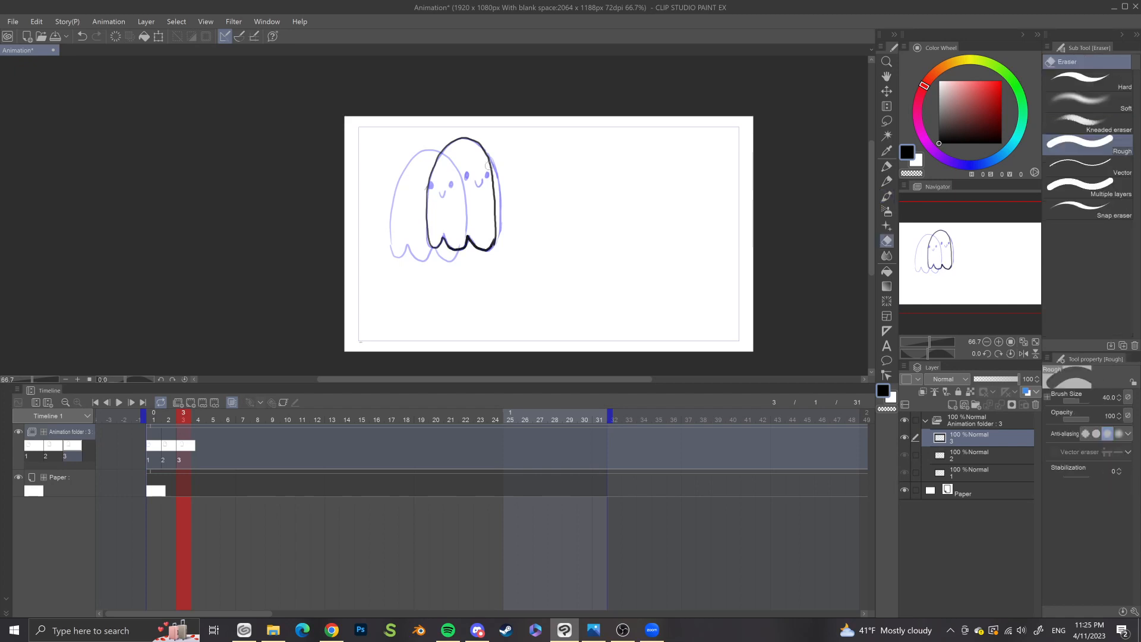
pyautogui.moveTo(492, 158); pyautogui.dragTo(498, 240)
# Step: Redraw the right edge of the frame 3 ghost and add its eyes and mouth
pyautogui.press('b')
pyautogui.moveTo(466, 173); pyautogui.dragTo(487, 178)
pyautogui.hotkey('ctrl', 'z')
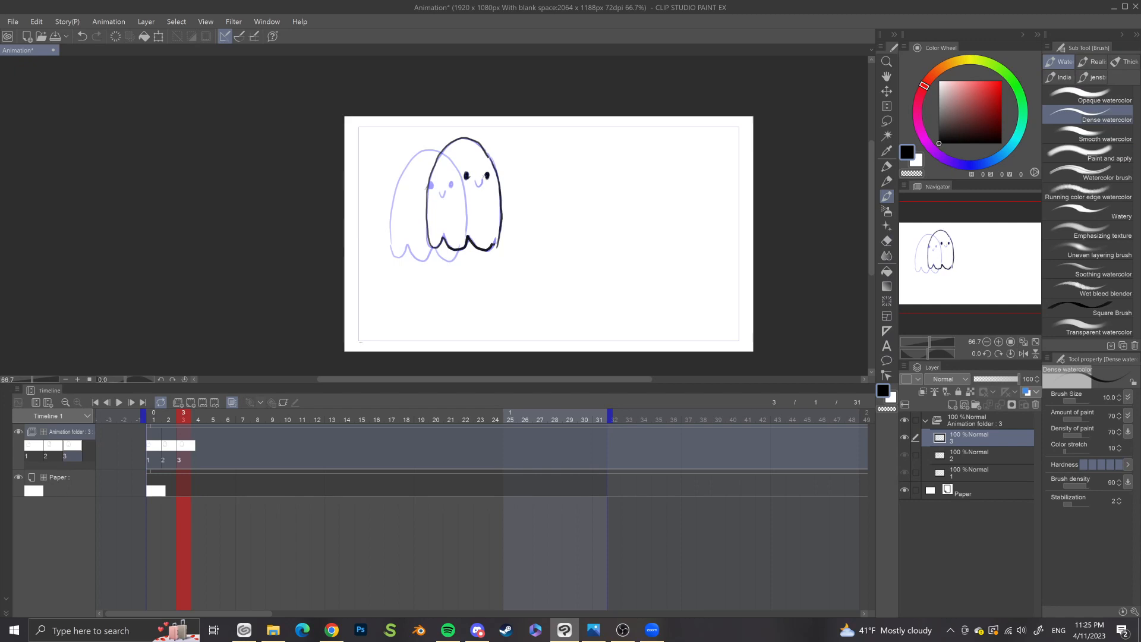
# Step: Move the frame 3 ghost right and slightly down with Scale/Rotate, and return to frame 2 to compare the onion skins
pyautogui.hotkey('ctrl', 't')
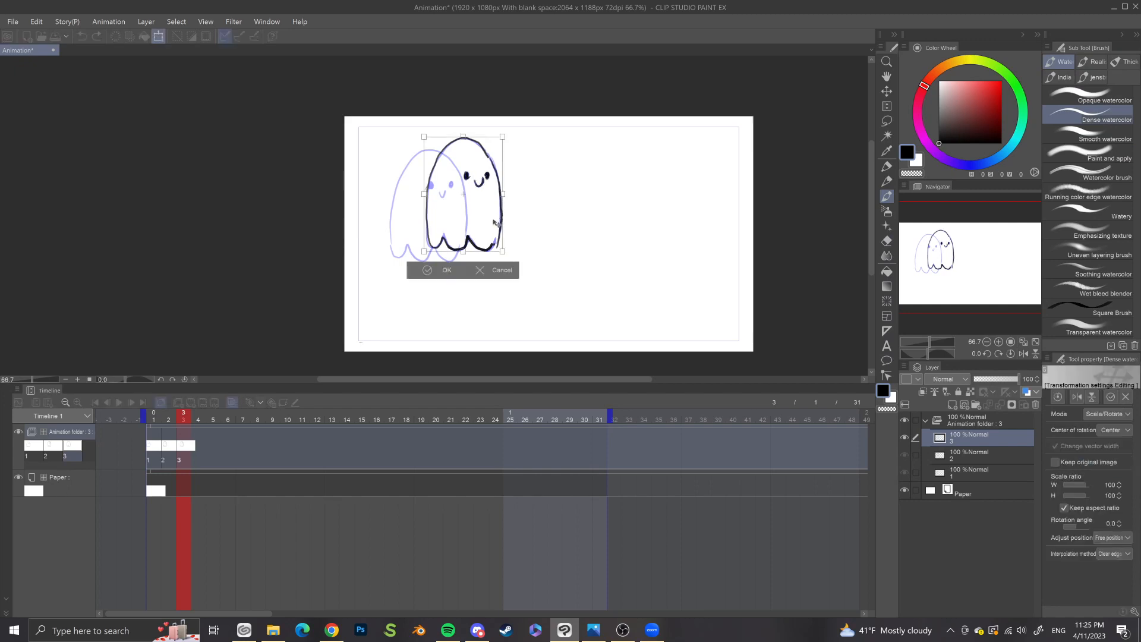
pyautogui.moveTo(496, 223); pyautogui.dragTo(536, 235)
pyautogui.press('Return')
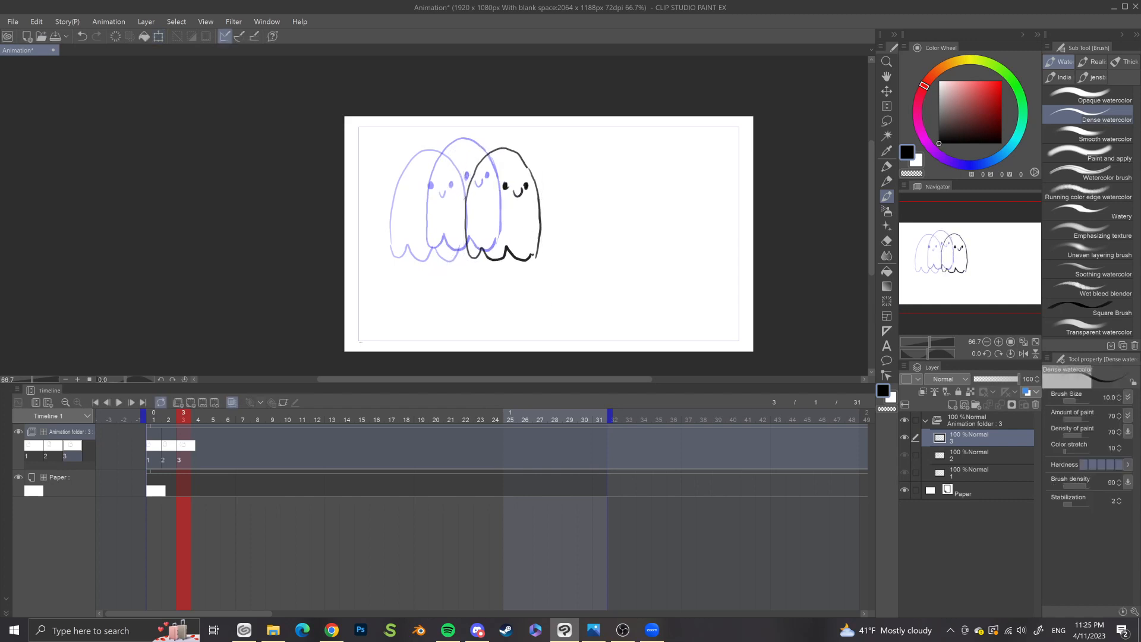
pyautogui.moveTo(181, 412)
pyautogui.mouseDown()
pyautogui.moveTo(155, 414)
pyautogui.moveTo(185, 409)
pyautogui.moveTo(170, 408)
pyautogui.mouseUp()
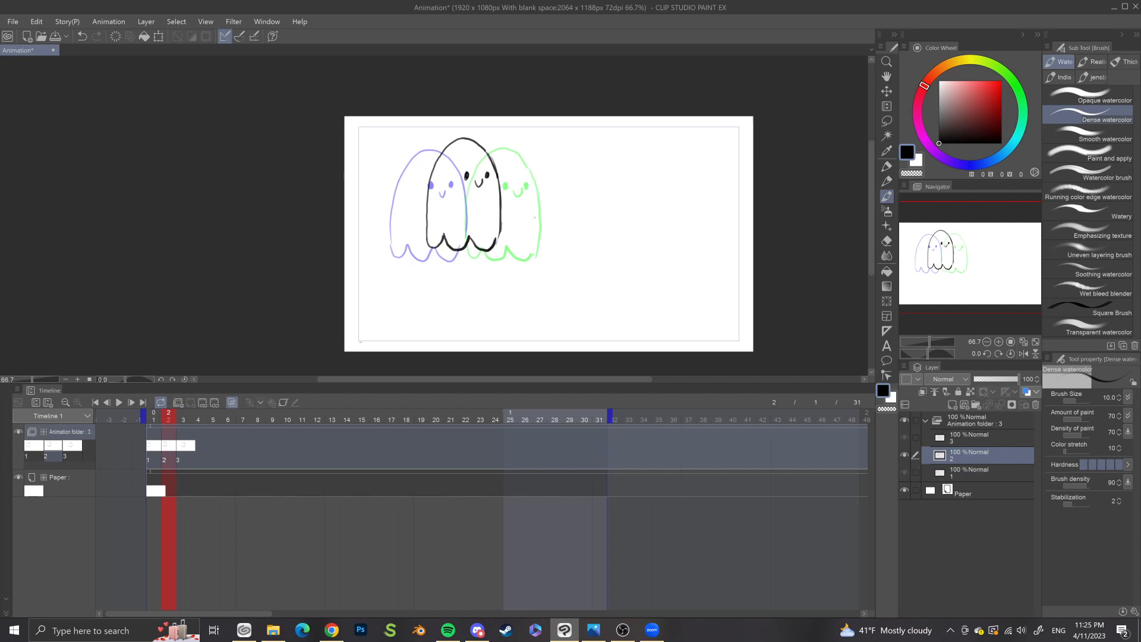
# Step: Turn the onion skin display off for the animation cels and switch it back on
pyautogui.click(112, 23)
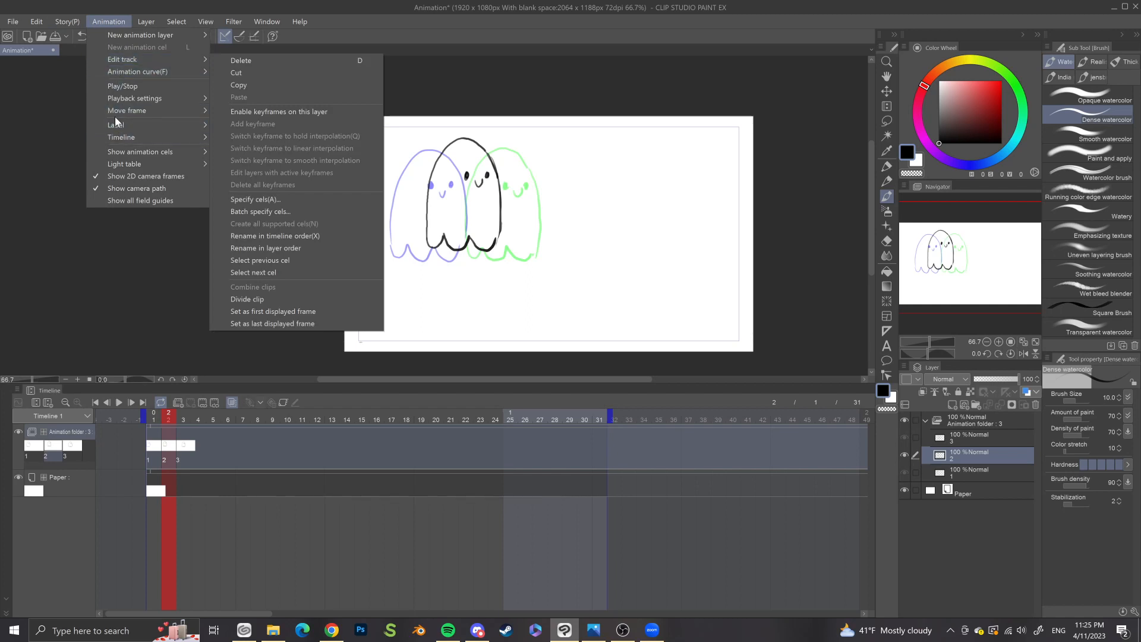
pyautogui.moveTo(119, 134)
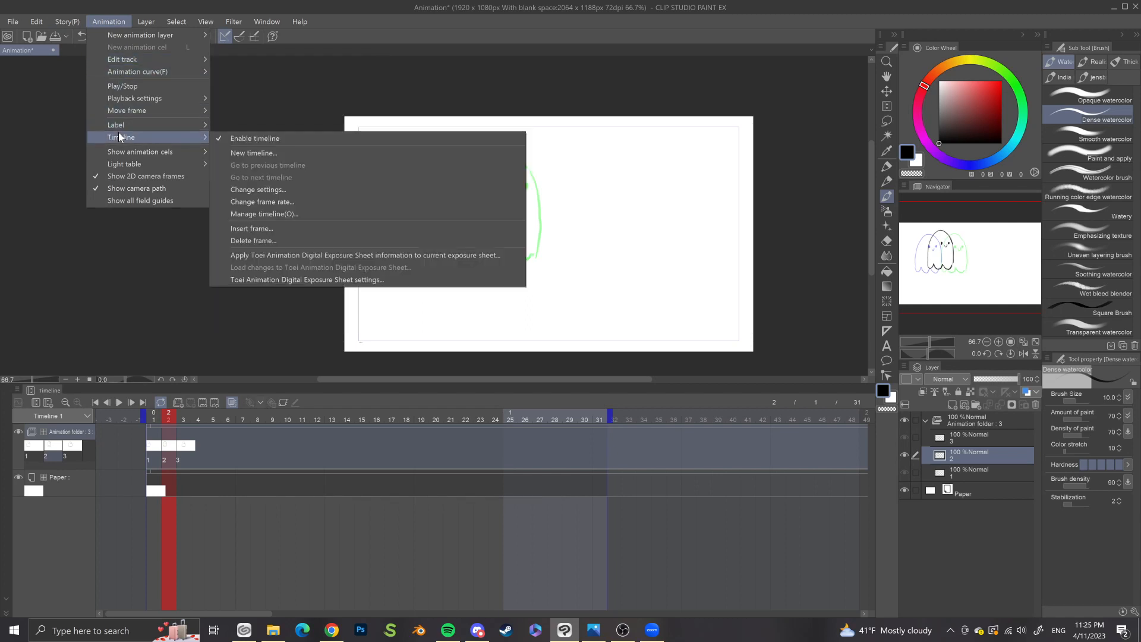
pyautogui.moveTo(119, 99)
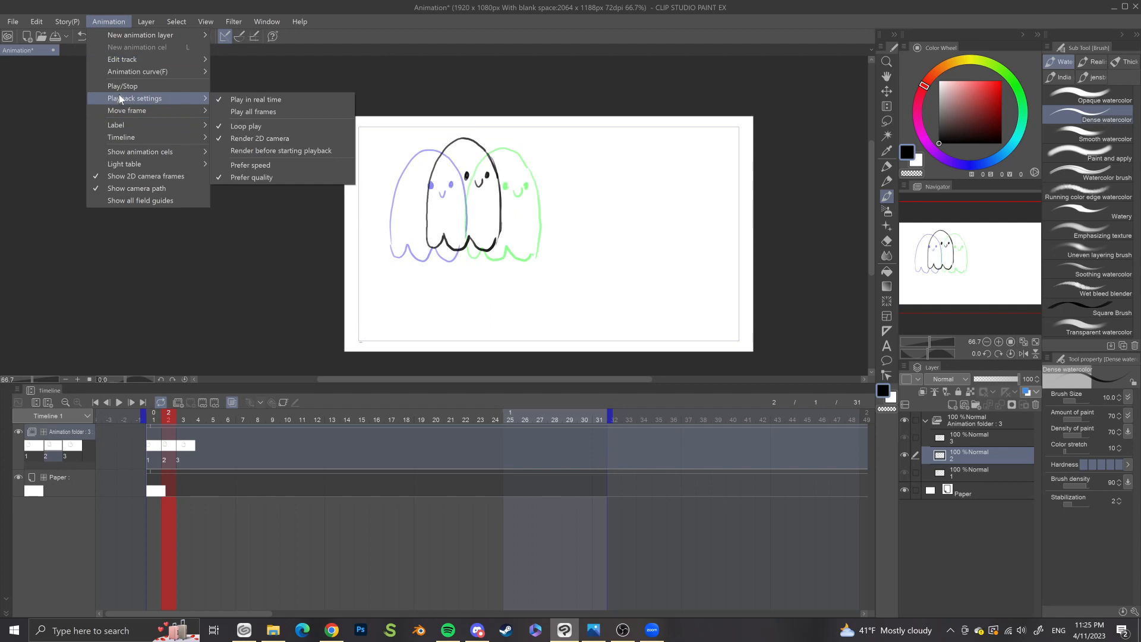
pyautogui.moveTo(140, 64)
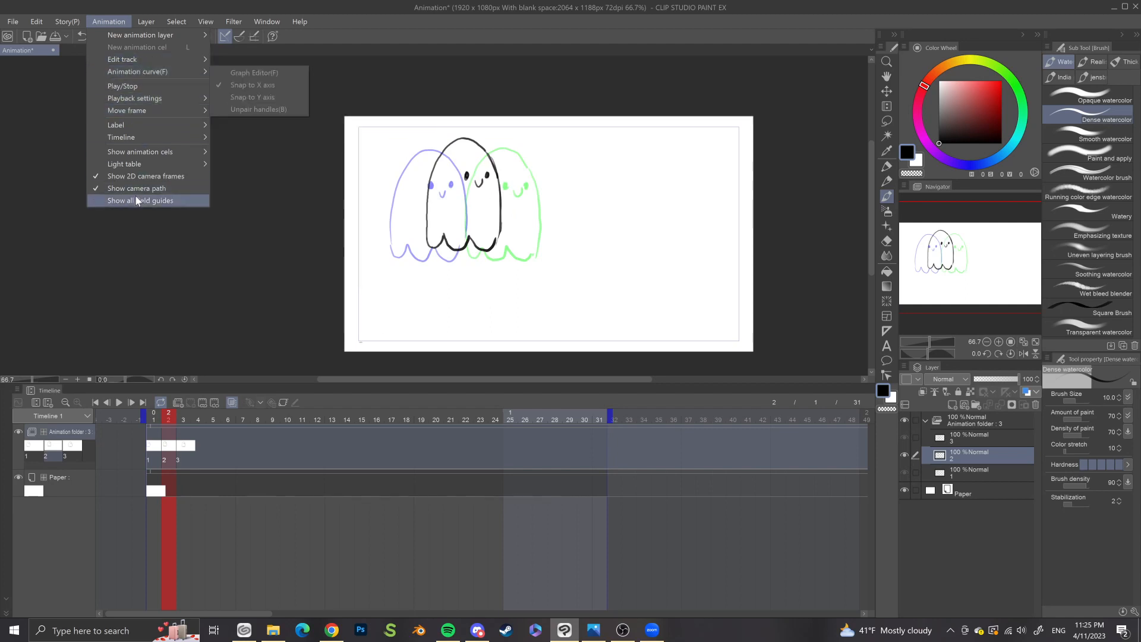
pyautogui.moveTo(131, 165)
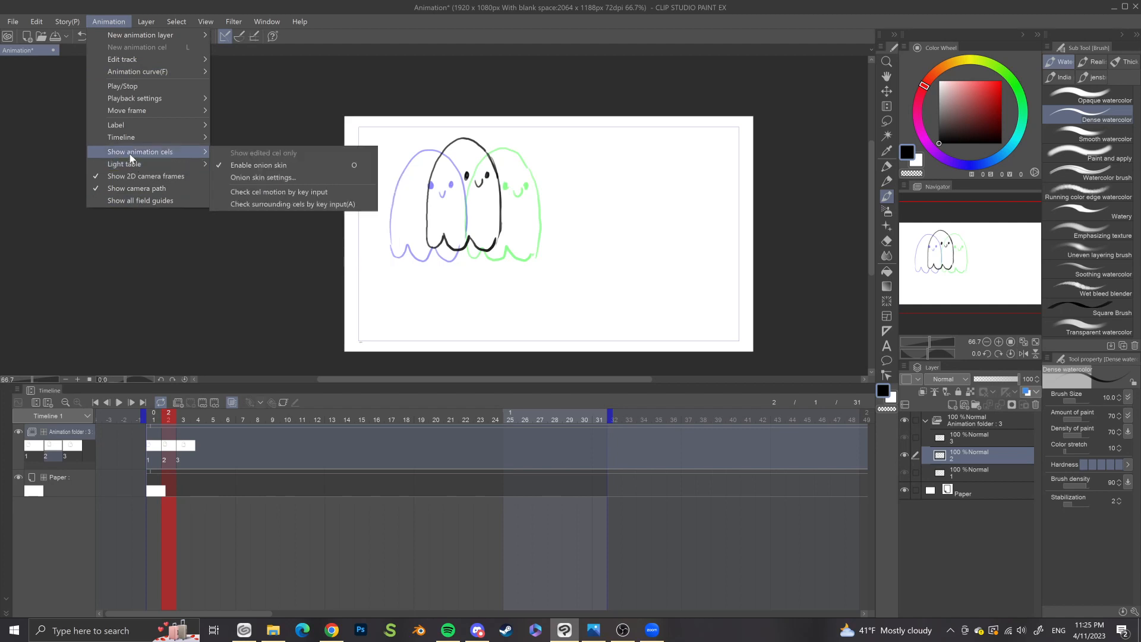
pyautogui.click(266, 166)
pyautogui.click(119, 24)
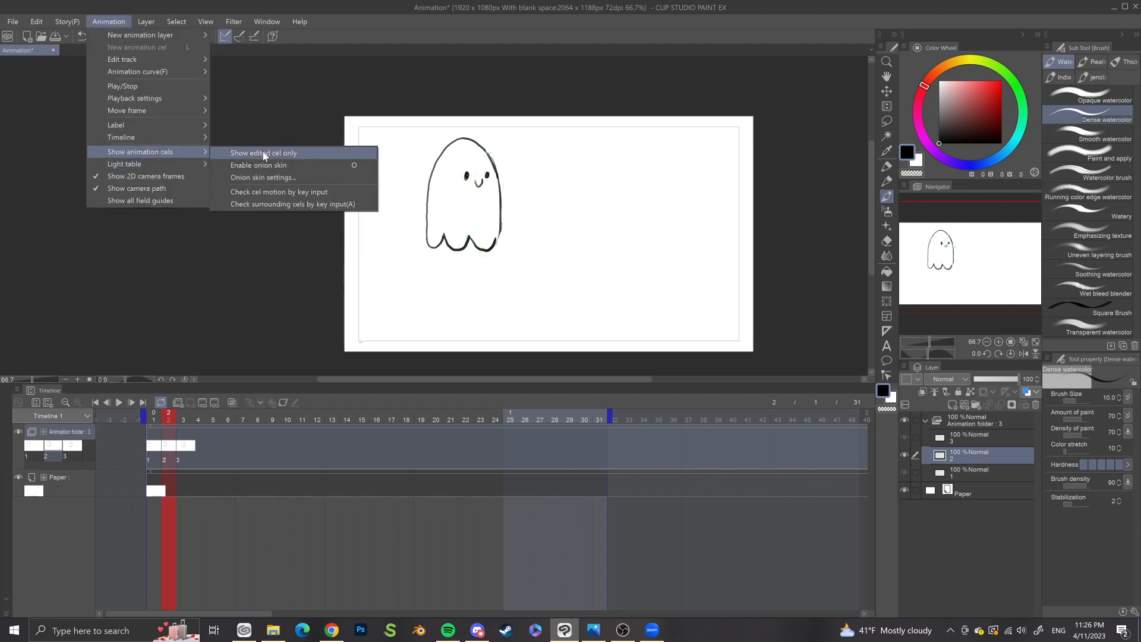
pyautogui.click(272, 166)
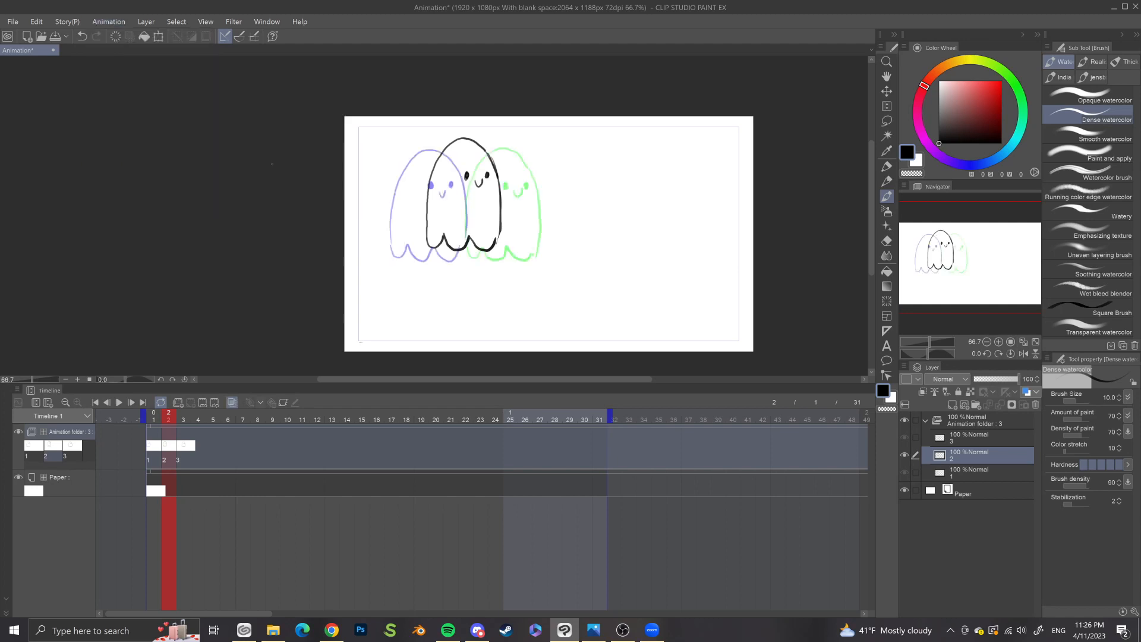
# Step: Configure the onion skin settings to show 2 previous cels and 2 next cels
pyautogui.click(112, 24)
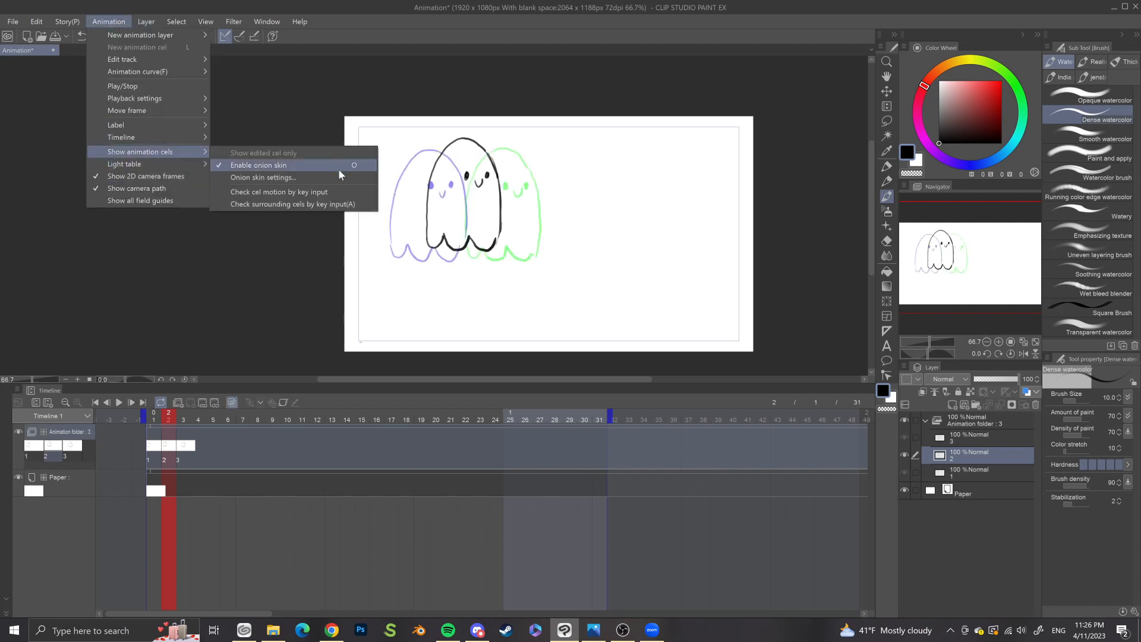
pyautogui.click(335, 176)
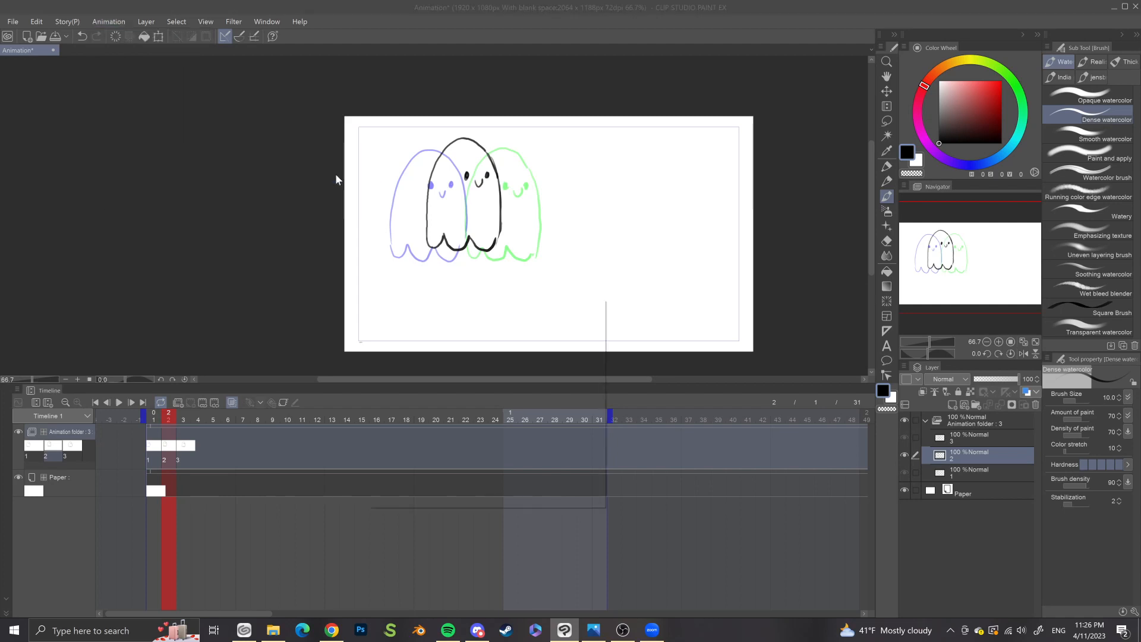
pyautogui.moveTo(454, 300); pyautogui.dragTo(504, 147)
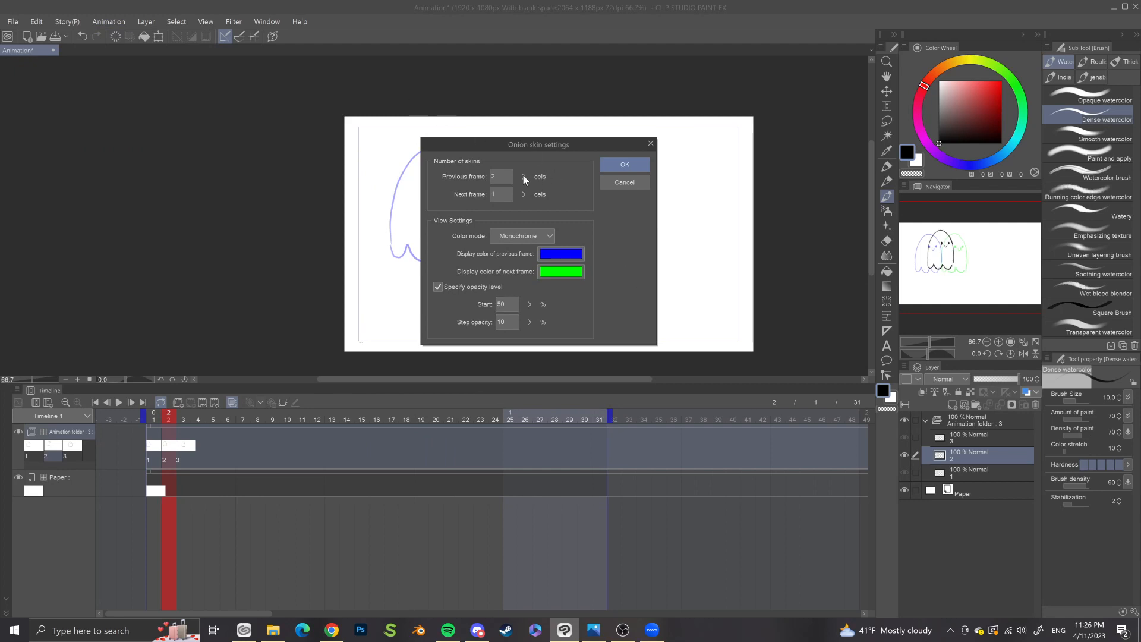
pyautogui.moveTo(540, 139); pyautogui.dragTo(740, 125)
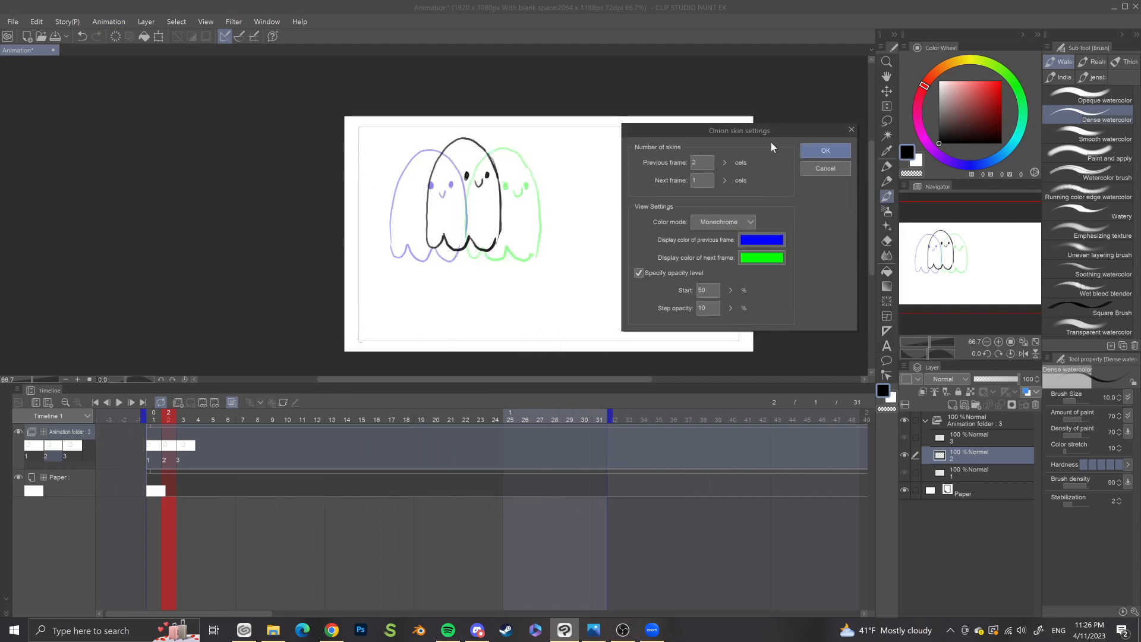
pyautogui.click(726, 162)
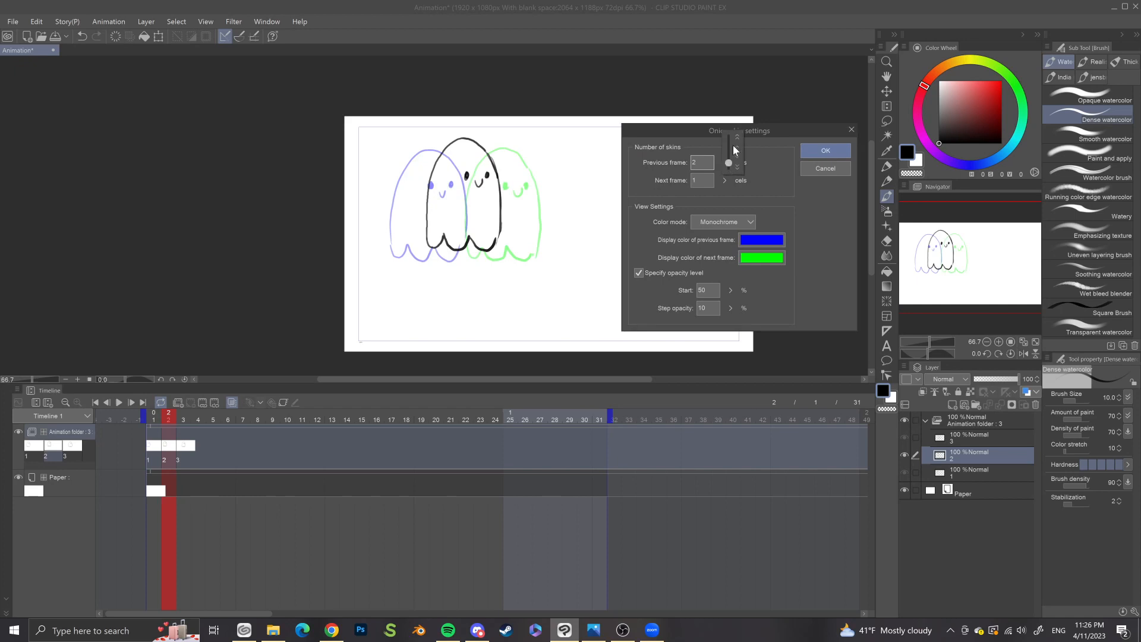
pyautogui.click(737, 157)
pyautogui.click(726, 162)
pyautogui.click(732, 143)
pyautogui.click(733, 134)
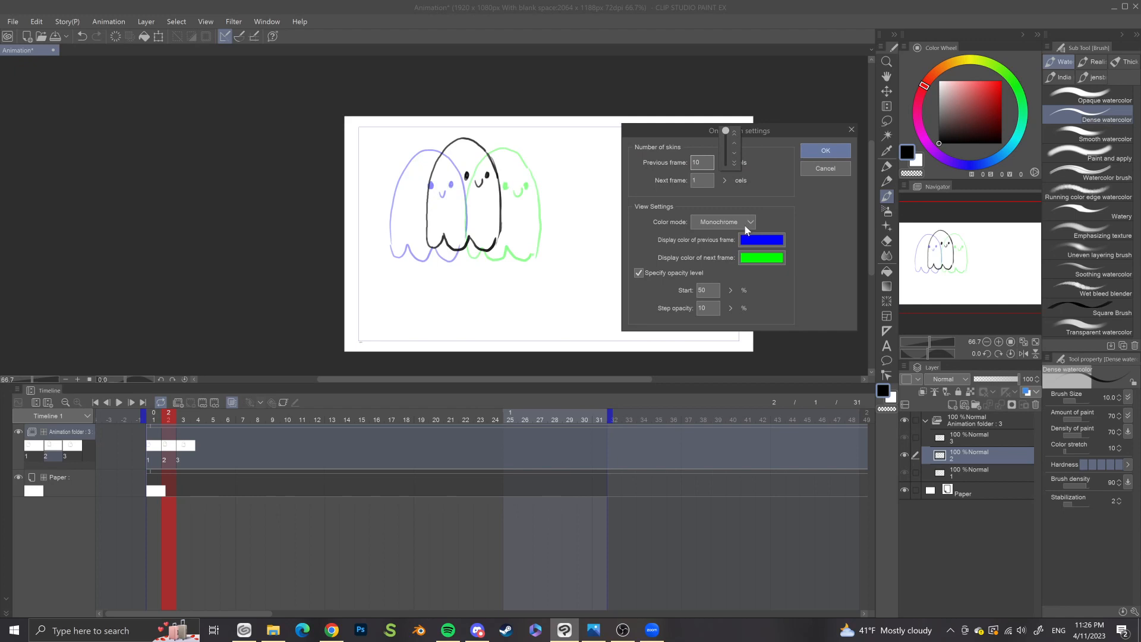
pyautogui.click(736, 156)
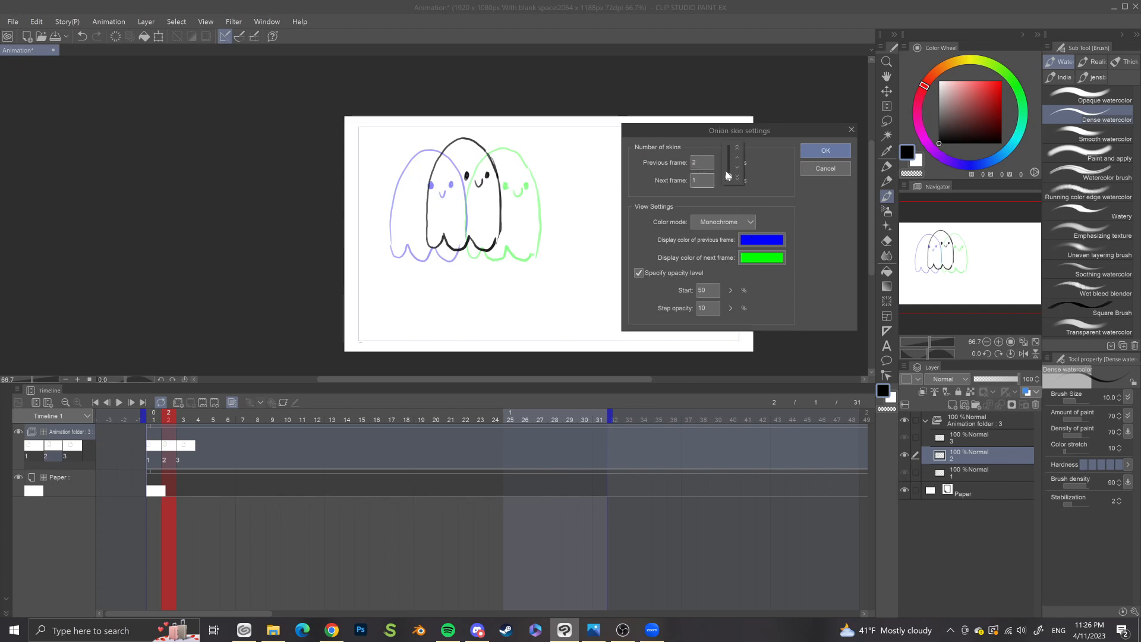
pyautogui.click(735, 156)
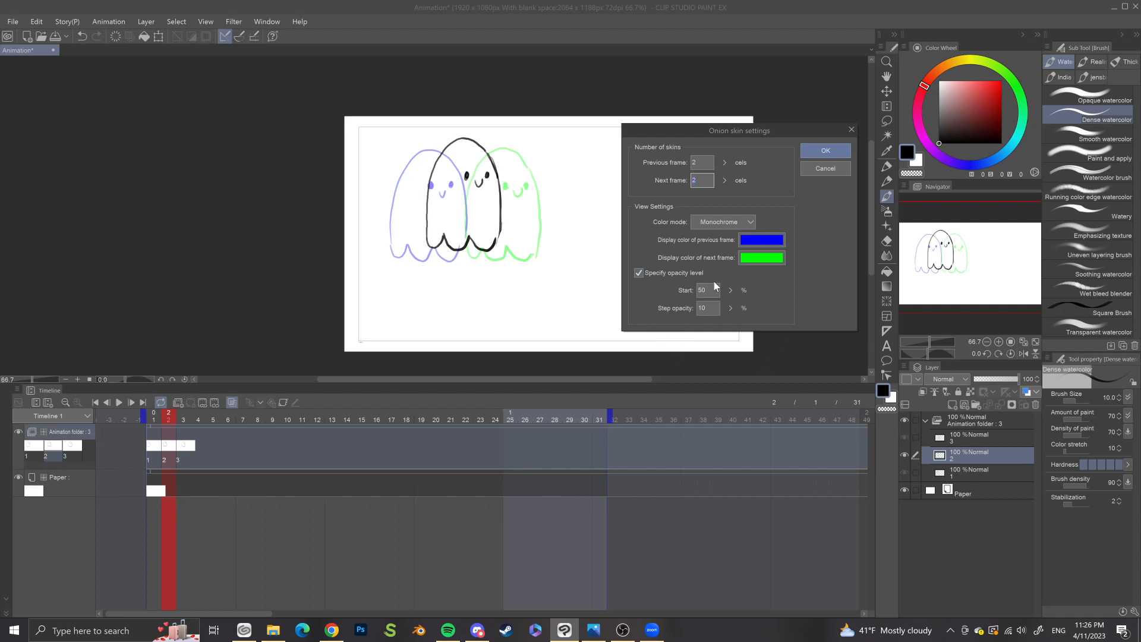
pyautogui.click(821, 152)
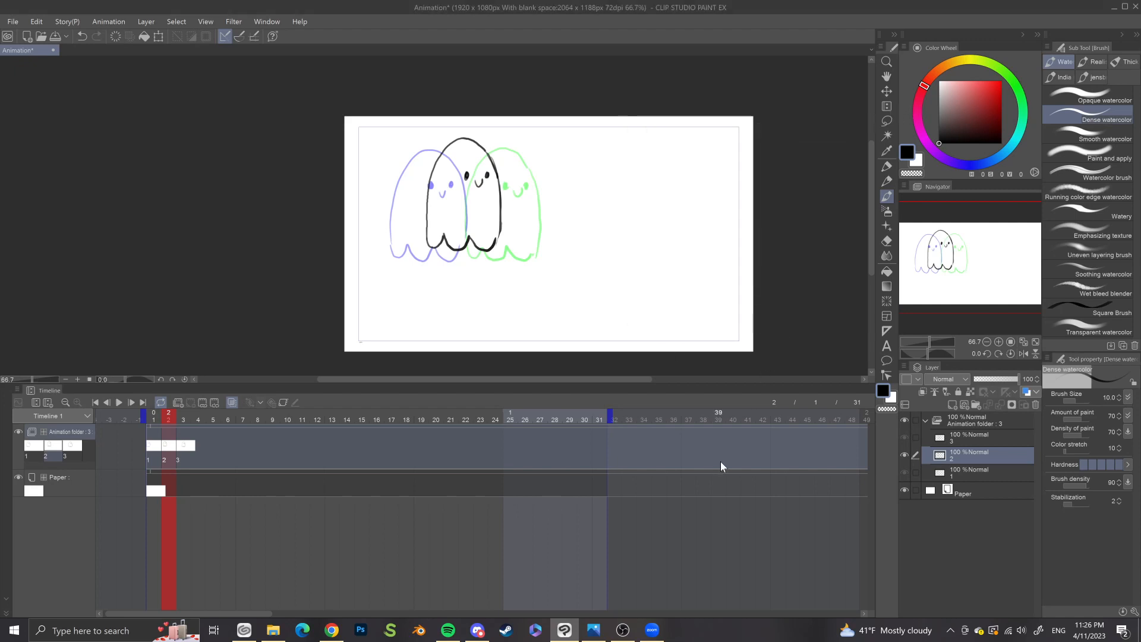
# Step: Go back and forth between frames 1, 2 and 3 on the timeline to compare their onion skins, finishing on frame 3
pyautogui.click(181, 418)
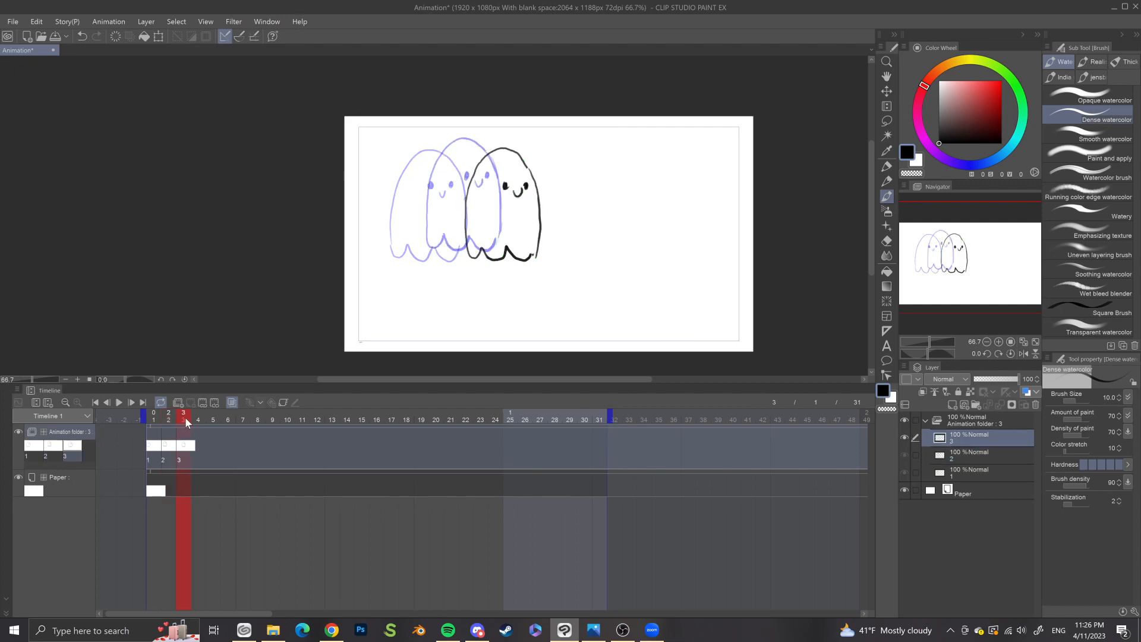
pyautogui.click(169, 422)
pyautogui.click(153, 417)
pyautogui.click(170, 411)
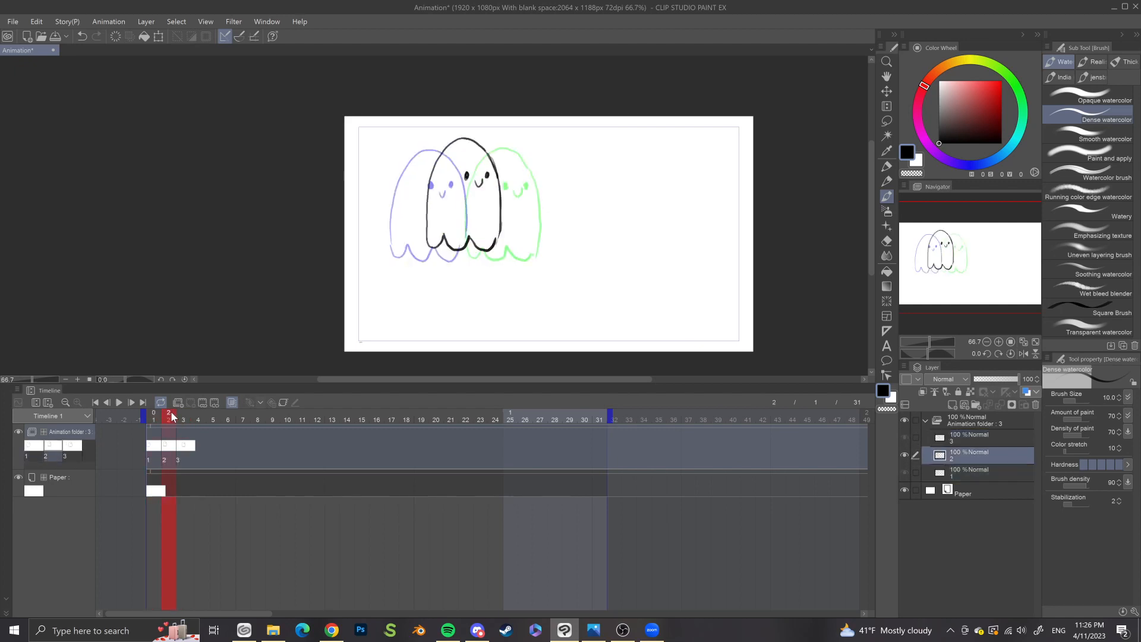
pyautogui.click(179, 412)
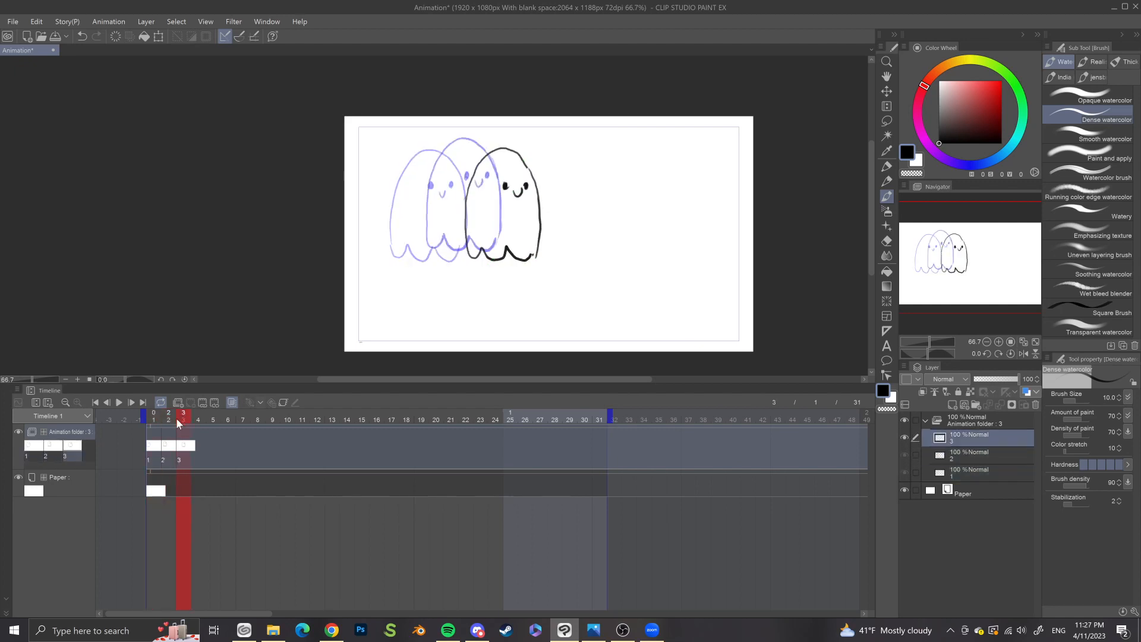
pyautogui.moveTo(176, 419)
pyautogui.mouseDown()
pyautogui.moveTo(236, 423)
pyautogui.moveTo(185, 412)
pyautogui.mouseUp()
# Step: Undock the Layer palette and float it over the side of the canvas away from the ghosts
pyautogui.moveTo(919, 360); pyautogui.dragTo(624, 119)
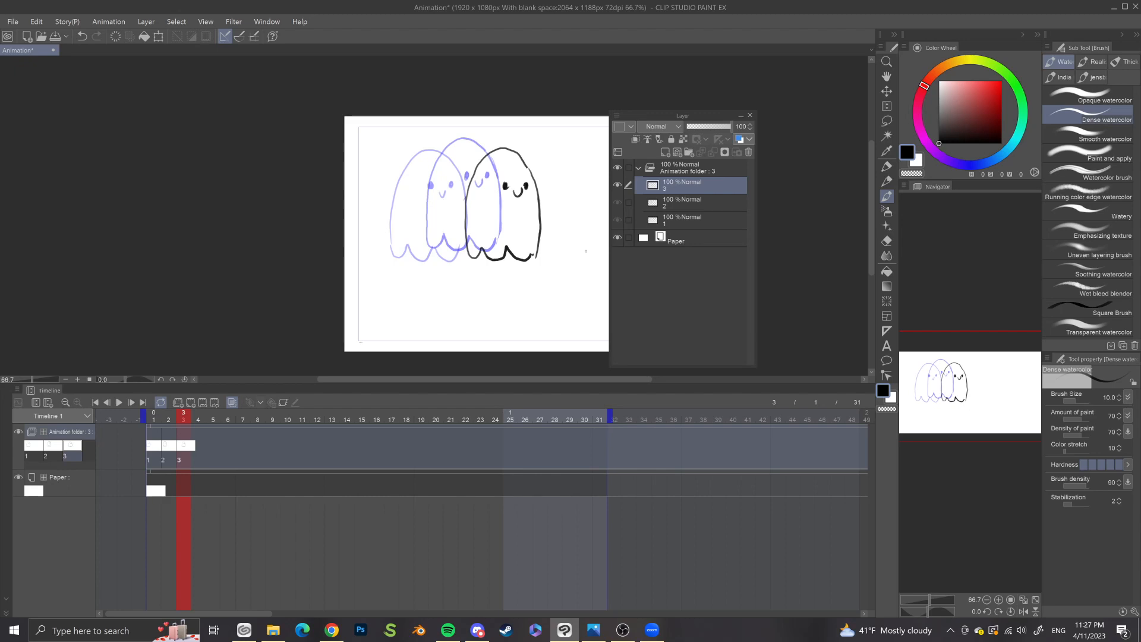
pyautogui.moveTo(695, 117); pyautogui.dragTo(790, 115)
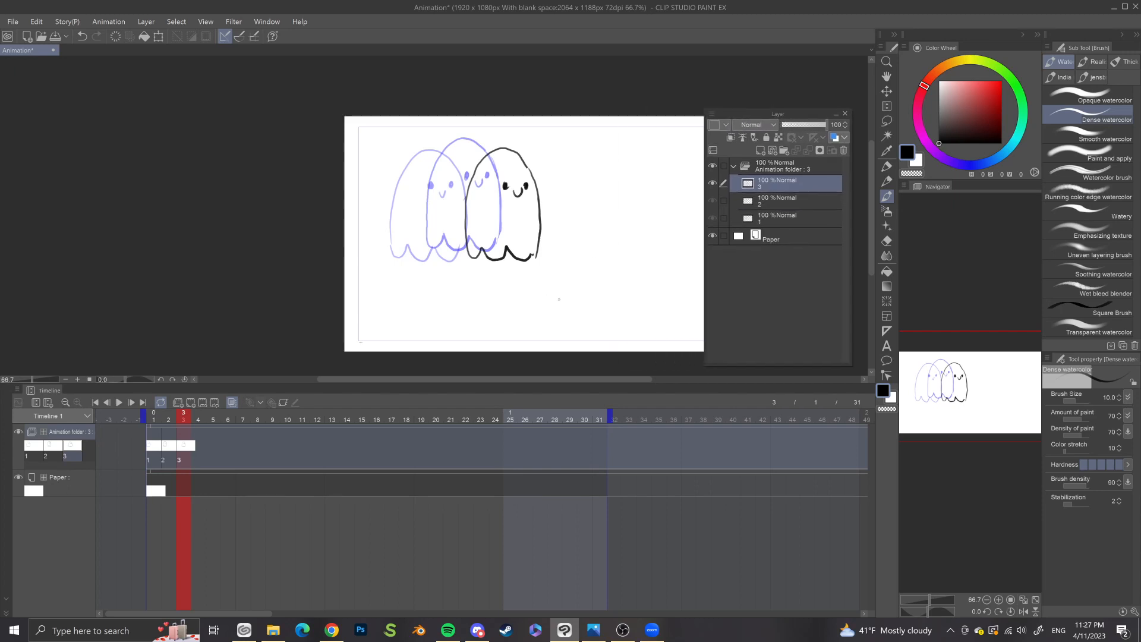
# Step: Sketch a mountain outline across the whole canvas on cel 3, with ridge details and a round arc behind the tall peak
pyautogui.moveTo(345, 242)
pyautogui.mouseDown()
pyautogui.moveTo(499, 331)
pyautogui.moveTo(580, 264)
pyautogui.moveTo(707, 225)
pyautogui.mouseUp()
pyautogui.moveTo(634, 272)
pyautogui.mouseDown()
pyautogui.moveTo(614, 257)
pyautogui.moveTo(547, 250)
pyautogui.mouseUp()
pyautogui.hotkey('ctrl', 'z')
pyautogui.moveTo(244, 277)
pyautogui.mouseDown()
pyautogui.moveTo(274, 260)
pyautogui.moveTo(296, 278)
pyautogui.moveTo(319, 267)
pyautogui.moveTo(359, 332)
pyautogui.moveTo(438, 351)
pyautogui.moveTo(500, 282)
pyautogui.moveTo(546, 201)
pyautogui.moveTo(578, 204)
pyautogui.moveTo(602, 186)
pyautogui.moveTo(651, 315)
pyautogui.mouseUp()
pyautogui.moveTo(533, 233)
pyautogui.mouseDown()
pyautogui.moveTo(553, 249)
pyautogui.moveTo(594, 215)
pyautogui.moveTo(612, 239)
pyautogui.mouseUp()
pyautogui.moveTo(486, 278); pyautogui.dragTo(522, 246)
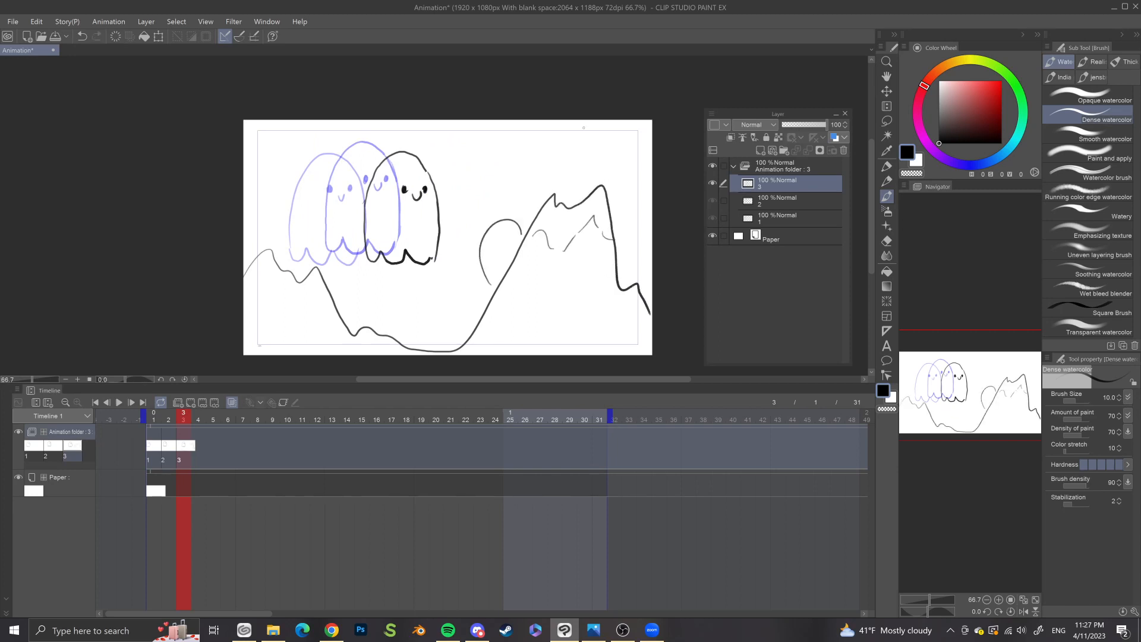
# Step: Undo the round arc beside the peak and draw a crescent moon and small circles in the sky
pyautogui.hotkey('ctrl', 'z')
pyautogui.moveTo(502, 139)
pyautogui.mouseDown()
pyautogui.moveTo(501, 167)
pyautogui.moveTo(525, 181)
pyautogui.mouseUp()
pyautogui.hotkey('ctrl', 'z')
pyautogui.hotkey('ctrl', 'z')
pyautogui.moveTo(501, 137)
pyautogui.mouseDown()
pyautogui.moveTo(538, 171)
pyautogui.moveTo(578, 149)
pyautogui.mouseUp()
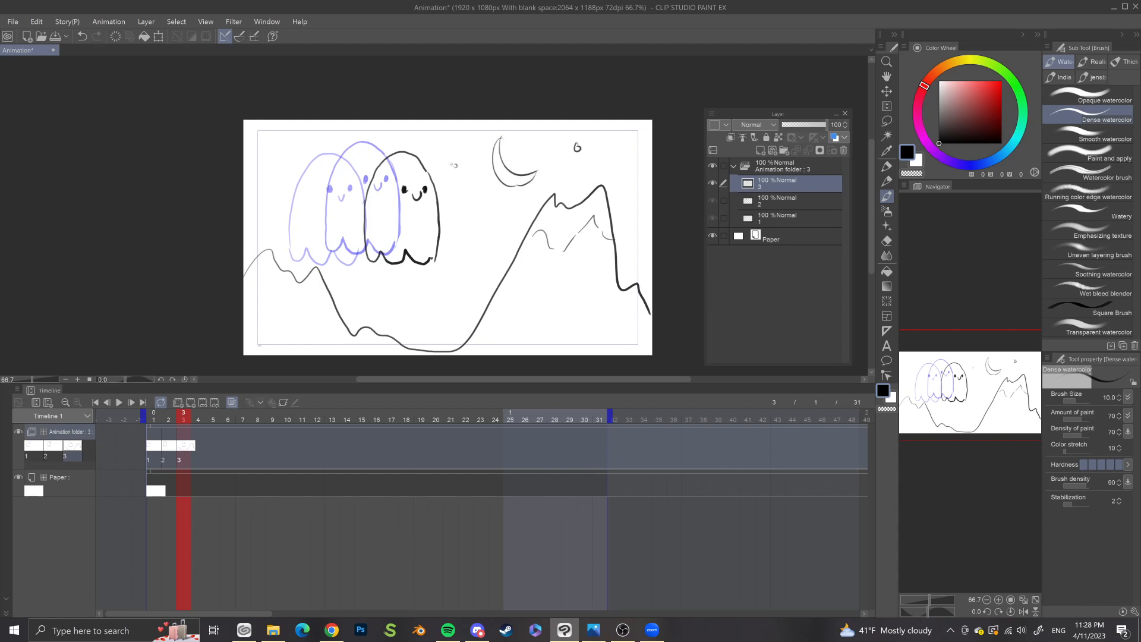
pyautogui.moveTo(291, 158); pyautogui.dragTo(296, 162)
# Step: Check the background on frame 2, return to frame 3 and undo all the moon, sky and mountain strokes
pyautogui.click(110, 404)
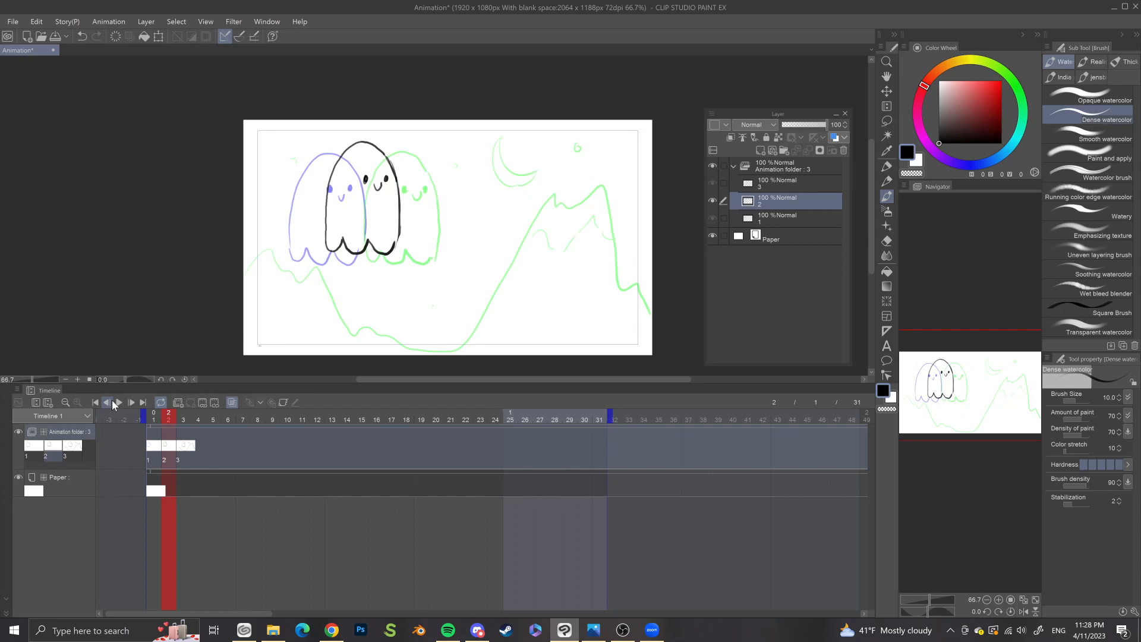
pyautogui.click(184, 418)
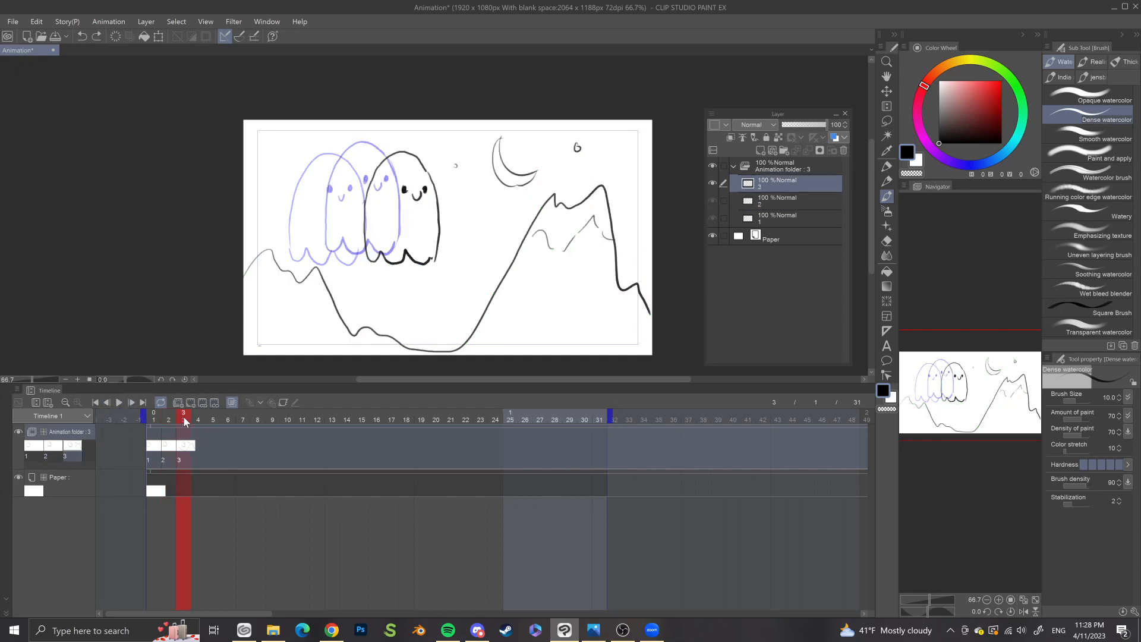
pyautogui.hotkey('ctrl', 'z')
pyautogui.hotkey('ctrl', 'z')
pyautogui.hotkey('ctrl', 'z')
pyautogui.hotkey('ctrl', 'z')
pyautogui.hotkey('ctrl', 'z')
pyautogui.hotkey('ctrl', 'z')
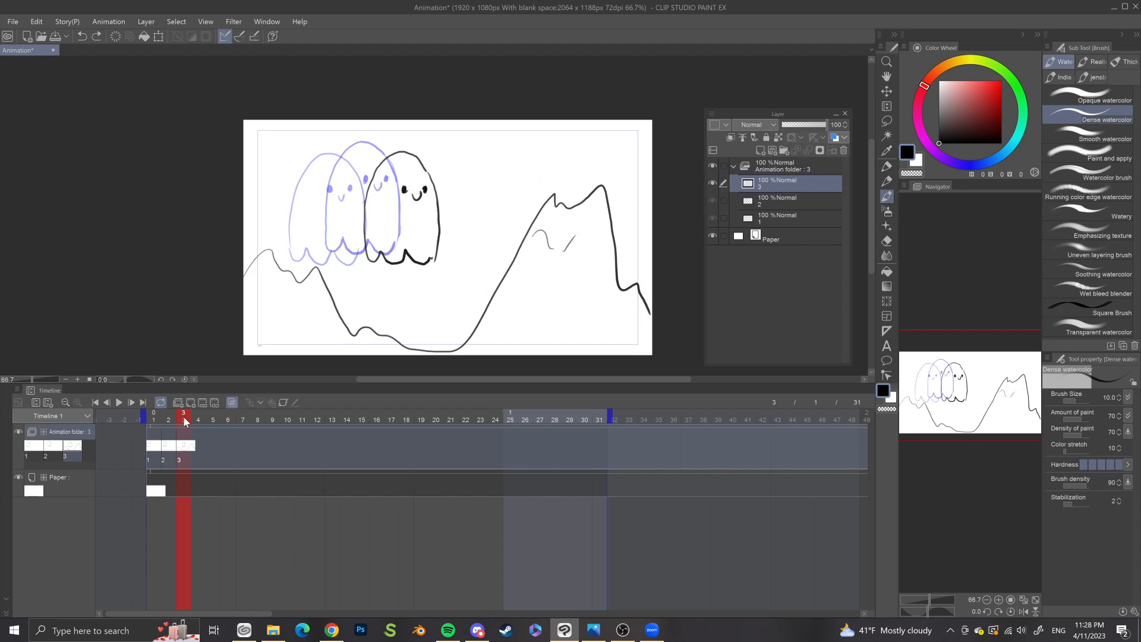
pyautogui.hotkey('ctrl', 'z')
pyautogui.hotkey('ctrl', 'z')
pyautogui.hotkey('ctrl', 'z')
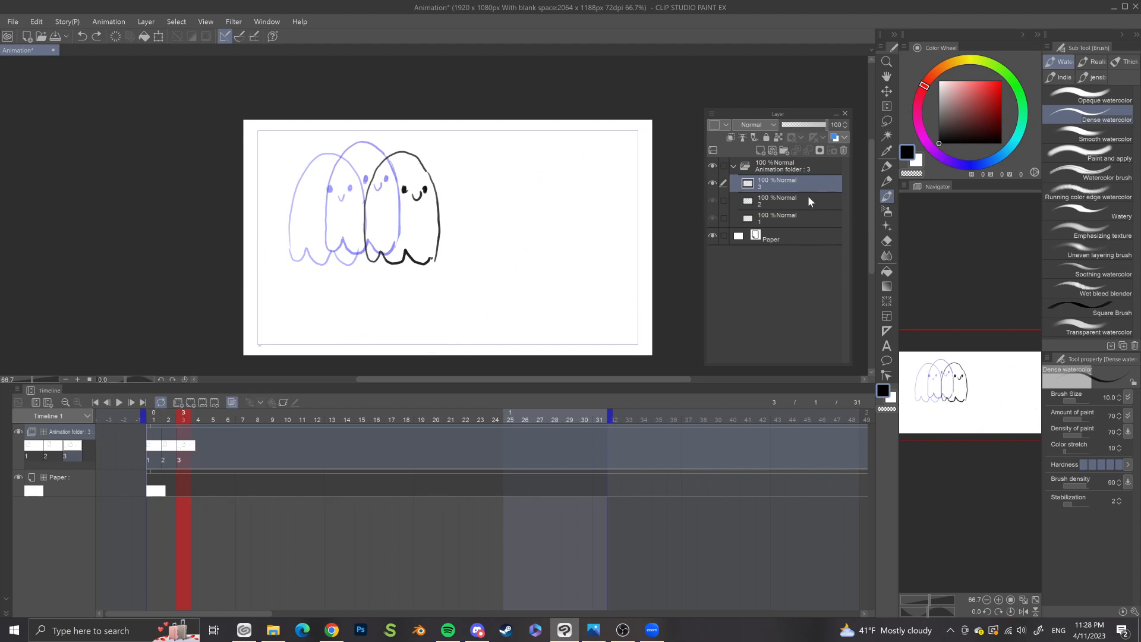
# Step: Select the animation folder, and move and widen the floating Layer palette over the canvas
pyautogui.click(733, 170)
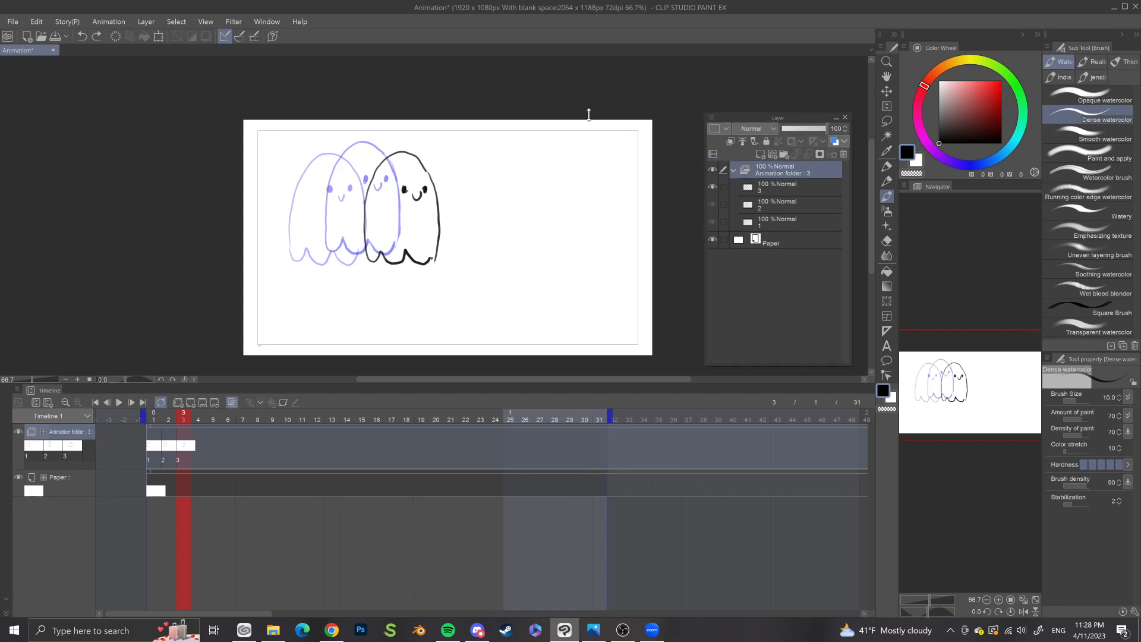
pyautogui.moveTo(796, 117); pyautogui.dragTo(579, 78)
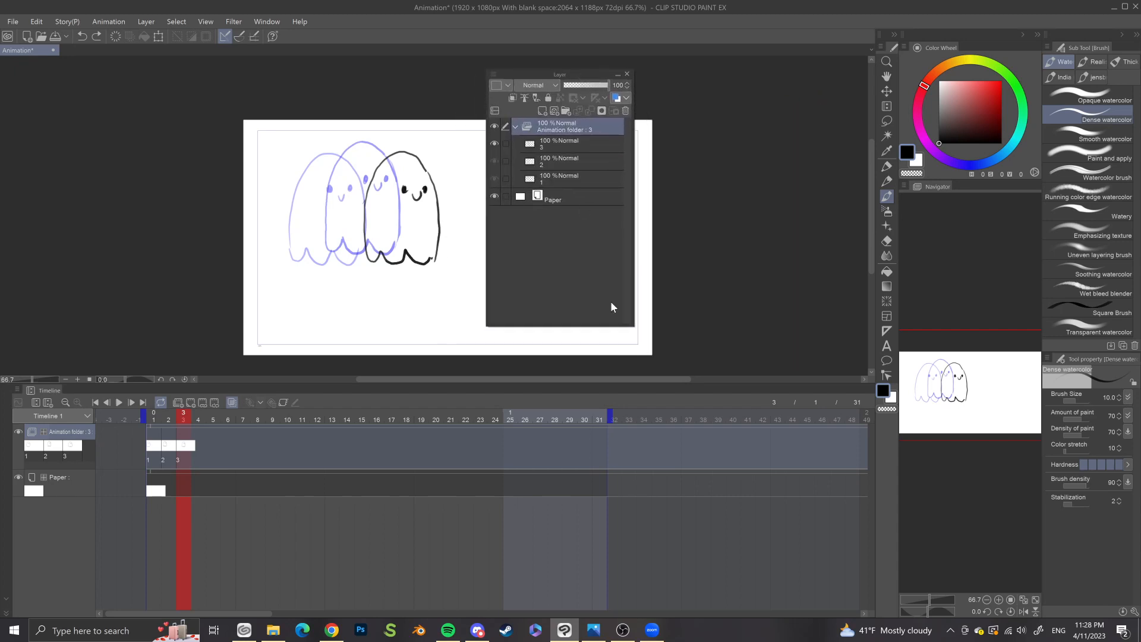
pyautogui.moveTo(630, 328); pyautogui.dragTo(716, 364)
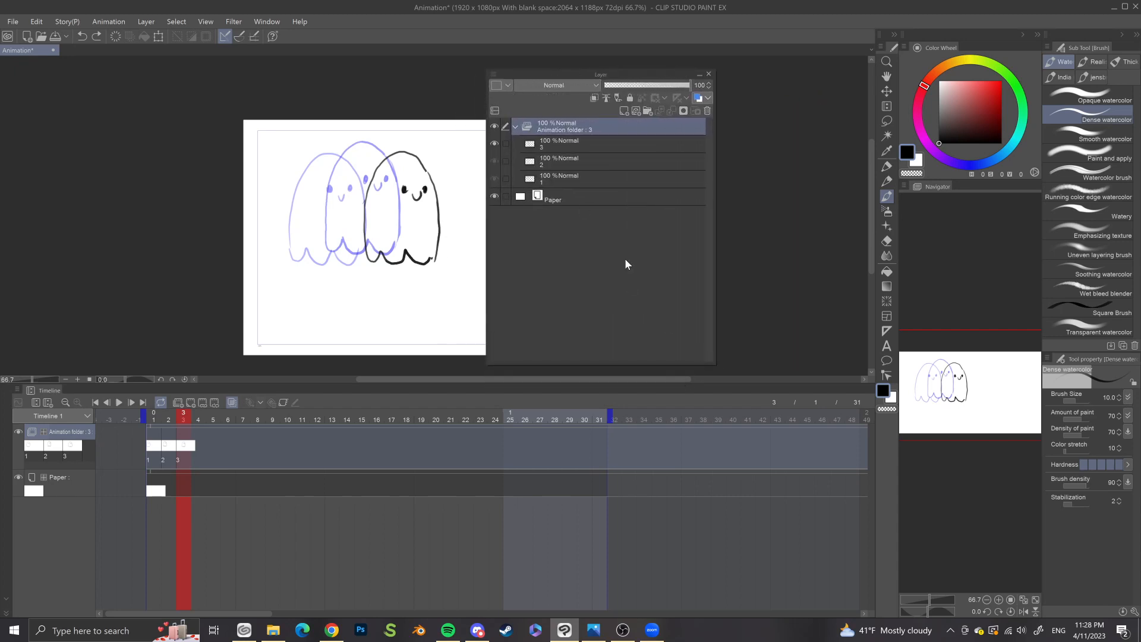
# Step: Hide and show the animation folder repeatedly from both the layer list and the timeline, leaving it visible
pyautogui.click(494, 127)
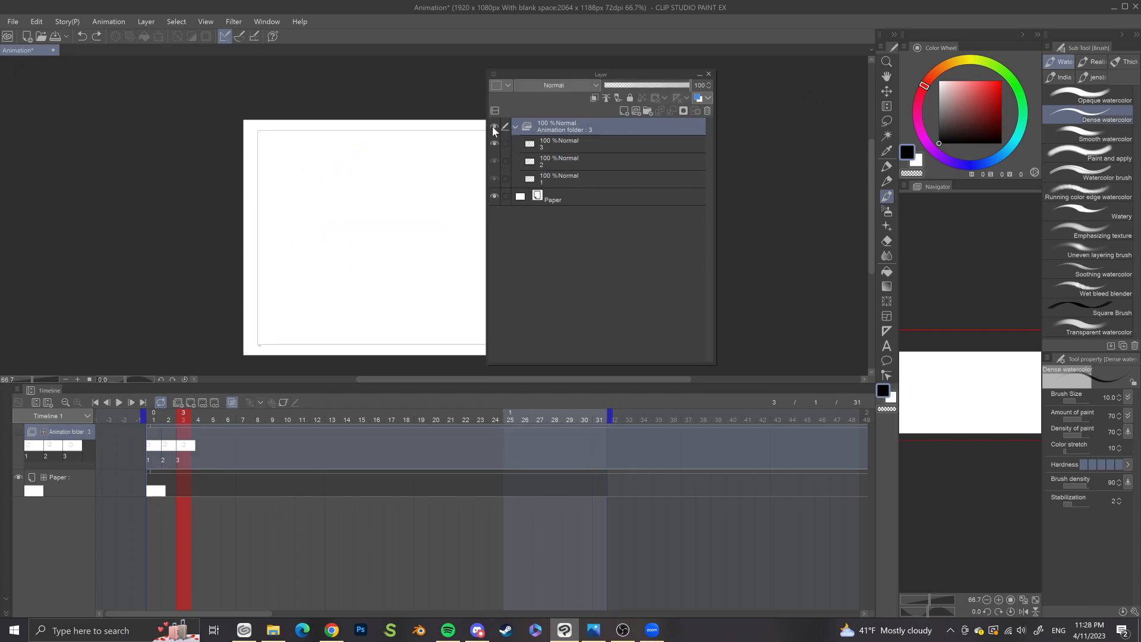
pyautogui.click(494, 128)
pyautogui.click(494, 128)
pyautogui.click(494, 128)
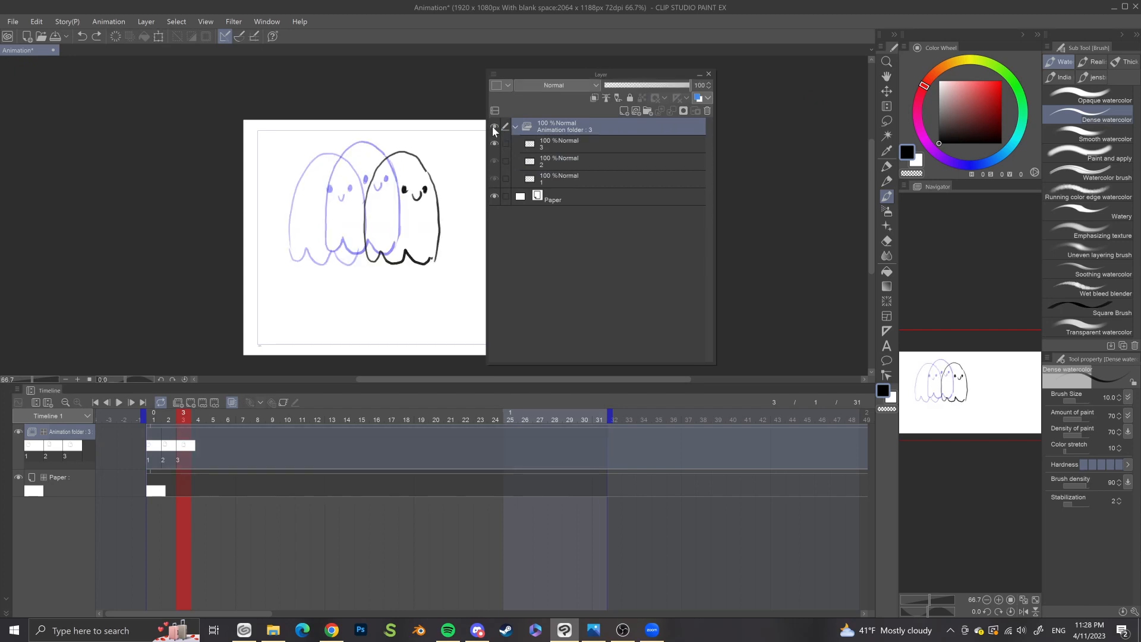
pyautogui.click(494, 129)
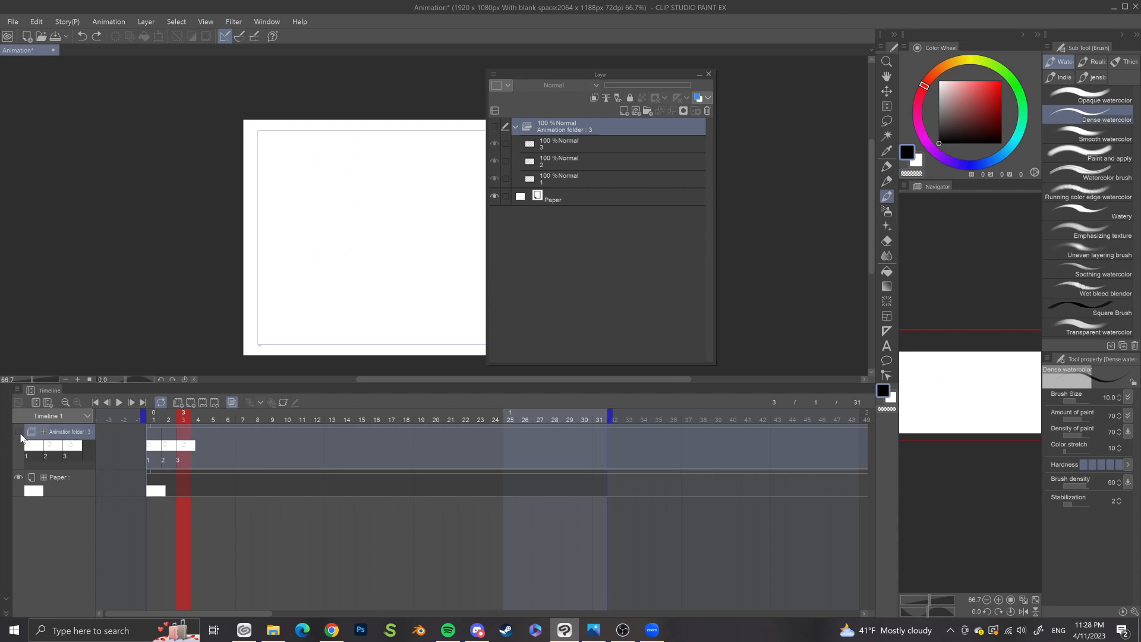
pyautogui.click(20, 434)
pyautogui.click(19, 434)
pyautogui.click(20, 433)
pyautogui.click(19, 433)
pyautogui.click(19, 433)
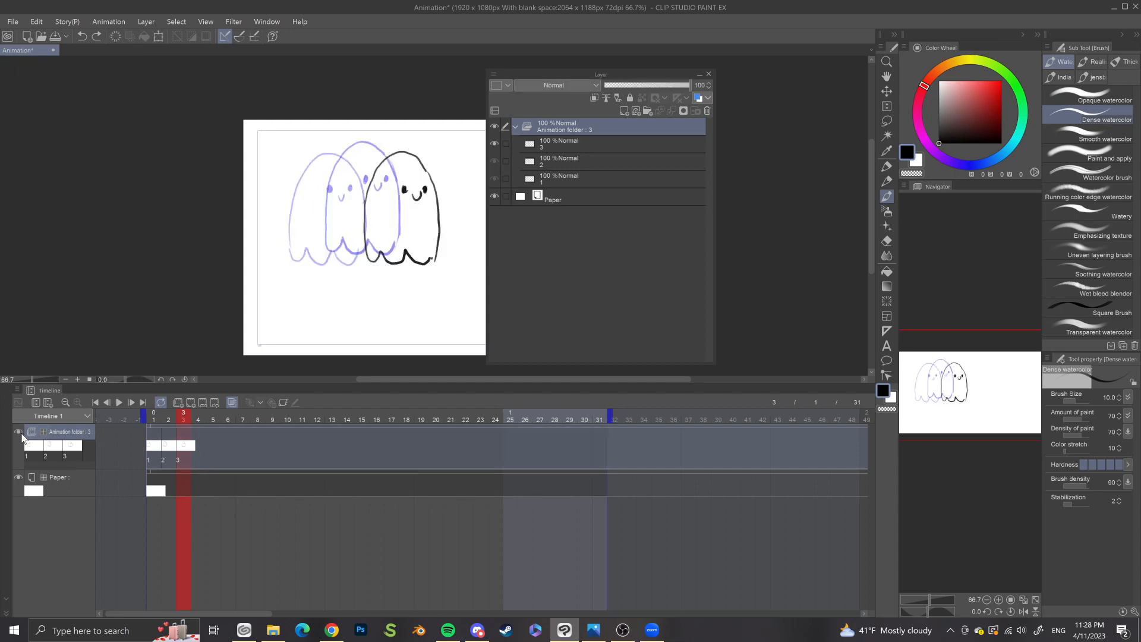
# Step: Select the layer of cel 3 inside the animation folder
pyautogui.click(576, 149)
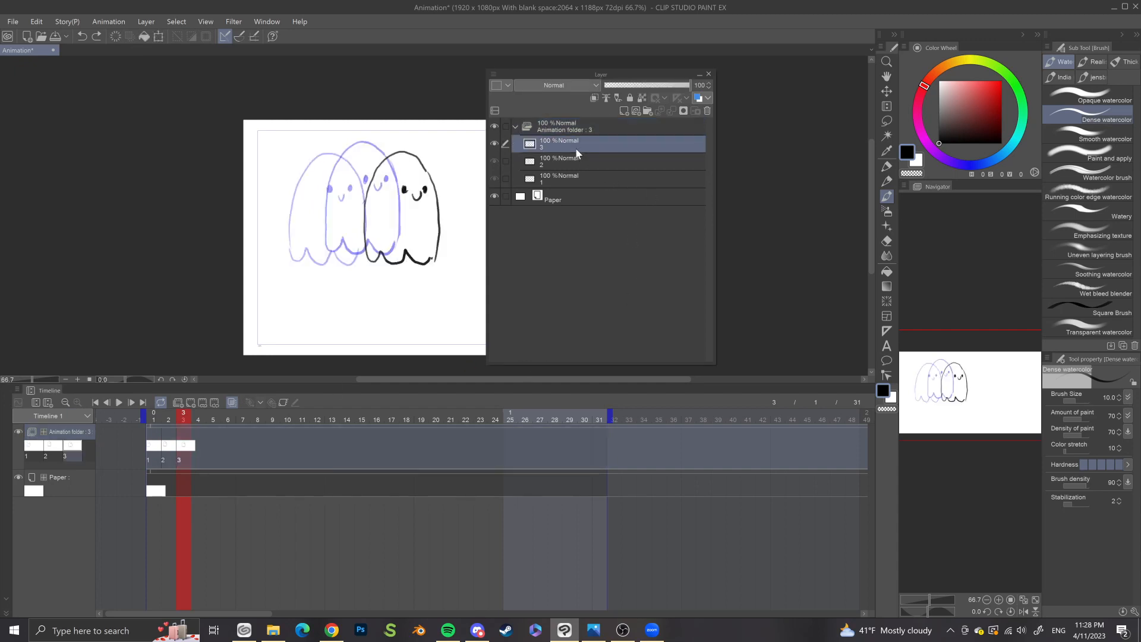
# Step: Add a raster layer above cel 3 in the animation folder, move the Layer palette off the canvas, and undo the new layer
pyautogui.click(623, 110)
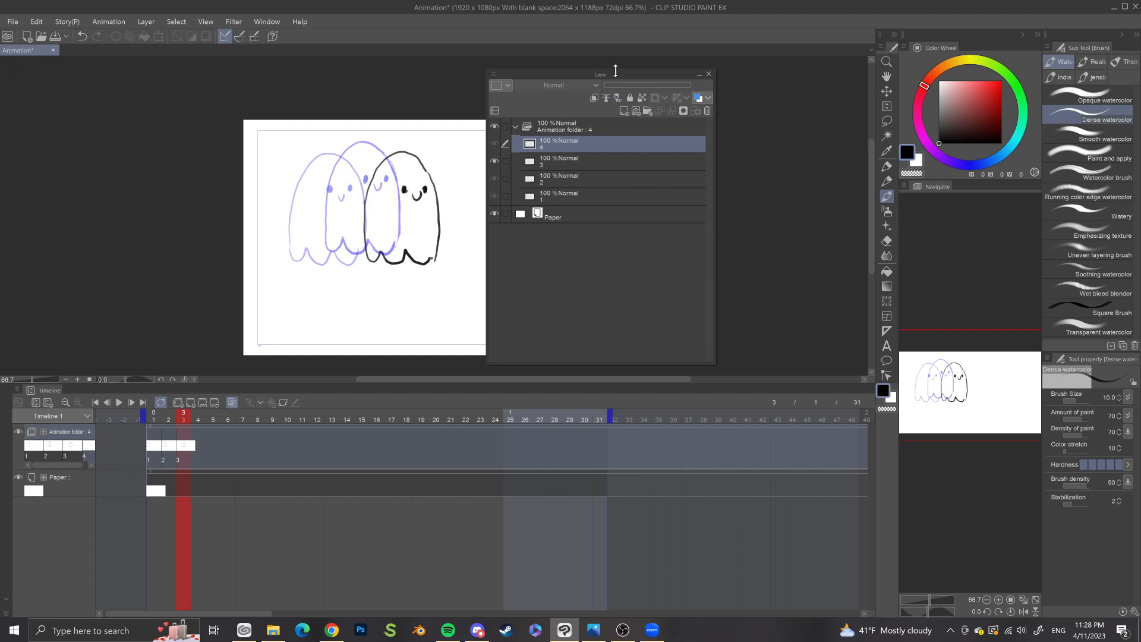
pyautogui.moveTo(614, 76); pyautogui.dragTo(787, 77)
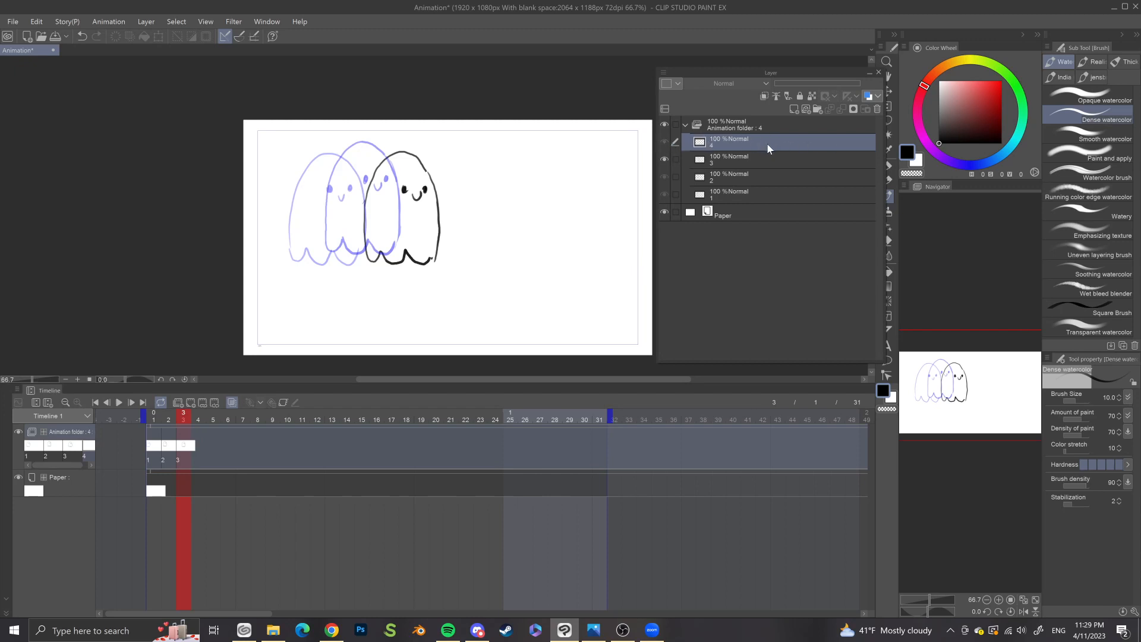
pyautogui.hotkey('ctrl', 'z')
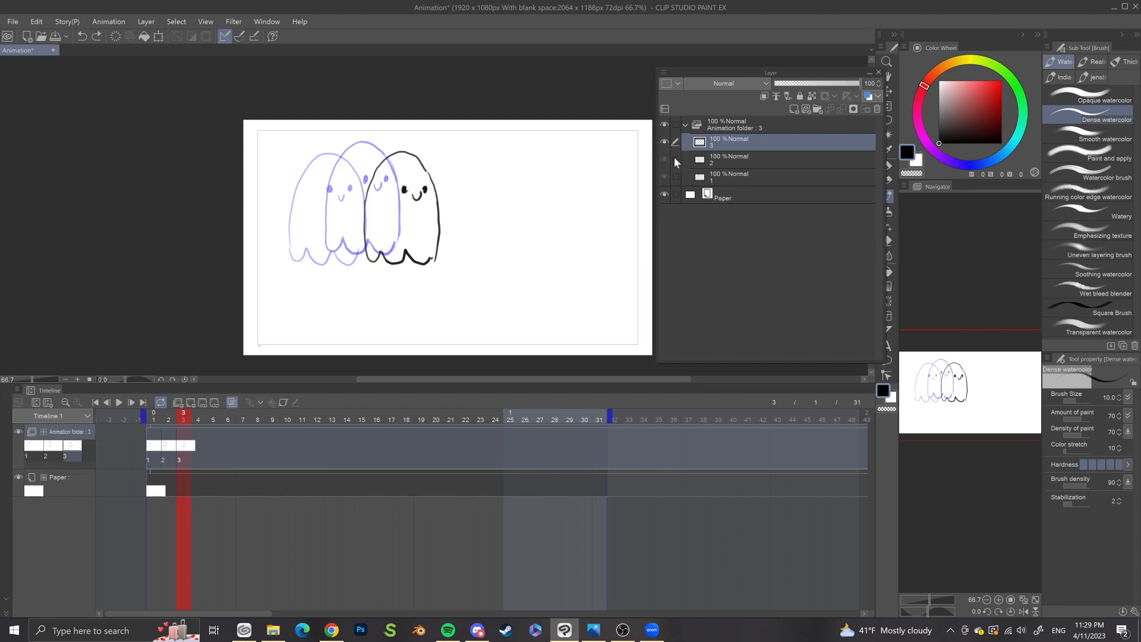
# Step: Collapse the animation folder and add a new raster layer directly above the Paper layer, outside the folder
pyautogui.click(685, 126)
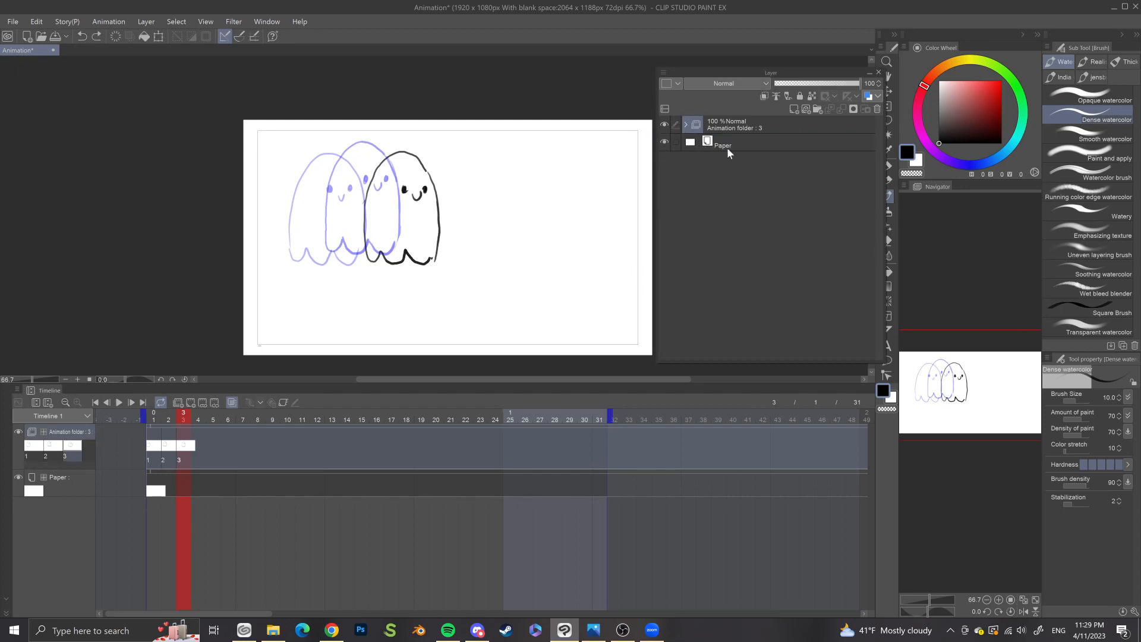
pyautogui.click(754, 146)
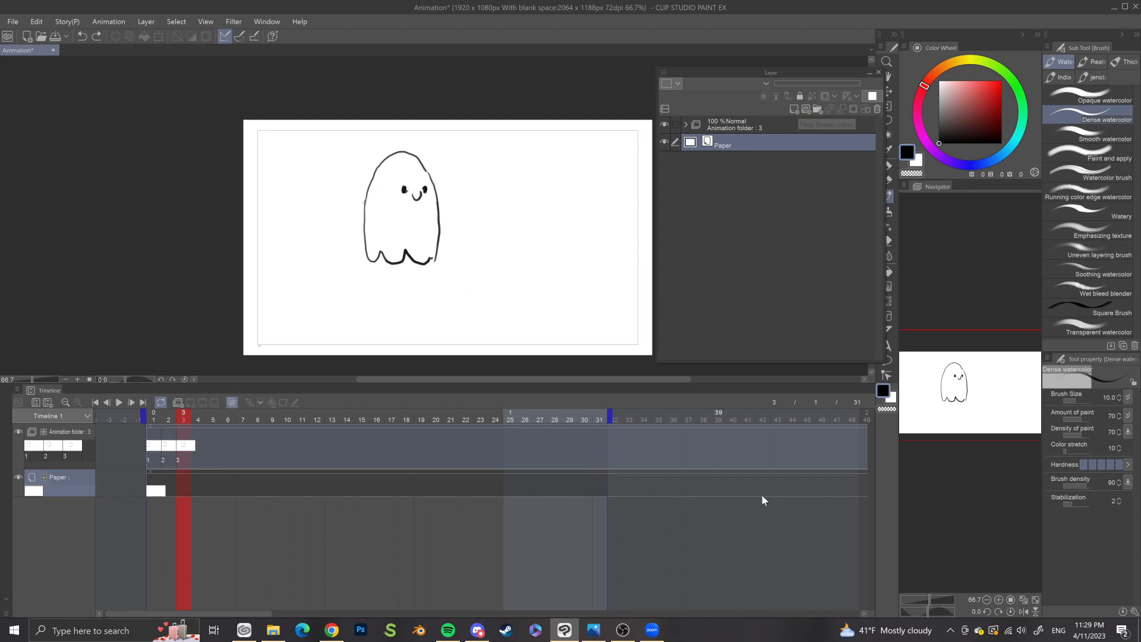
pyautogui.click(795, 109)
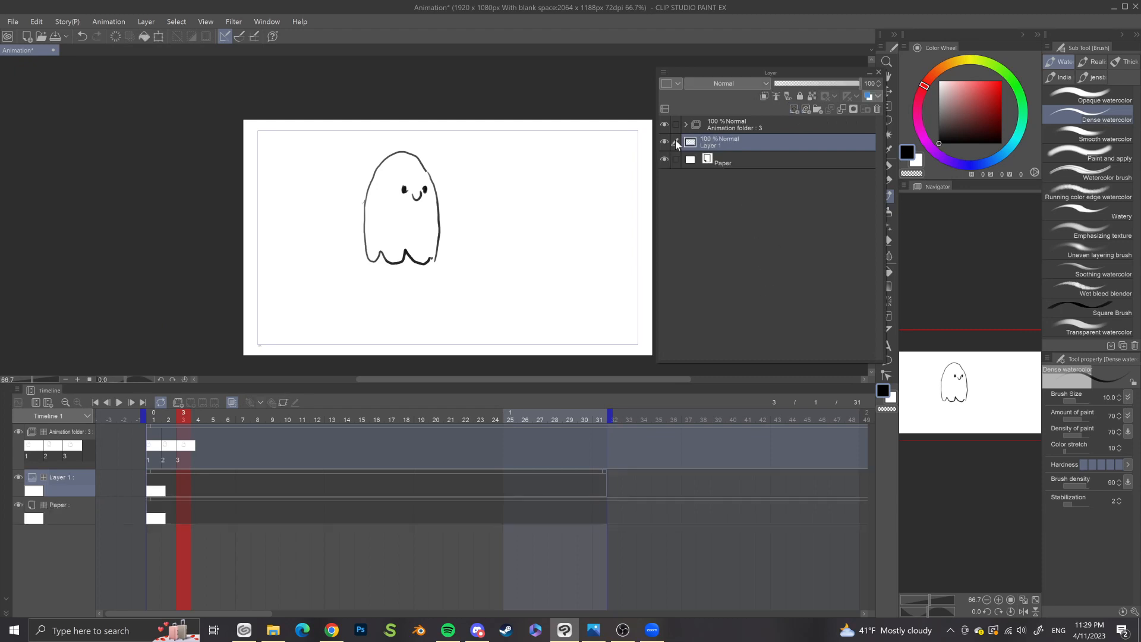
# Step: Expand and collapse the animation folder repeatedly to compare its cels with the separate layer beneath it
pyautogui.click(686, 125)
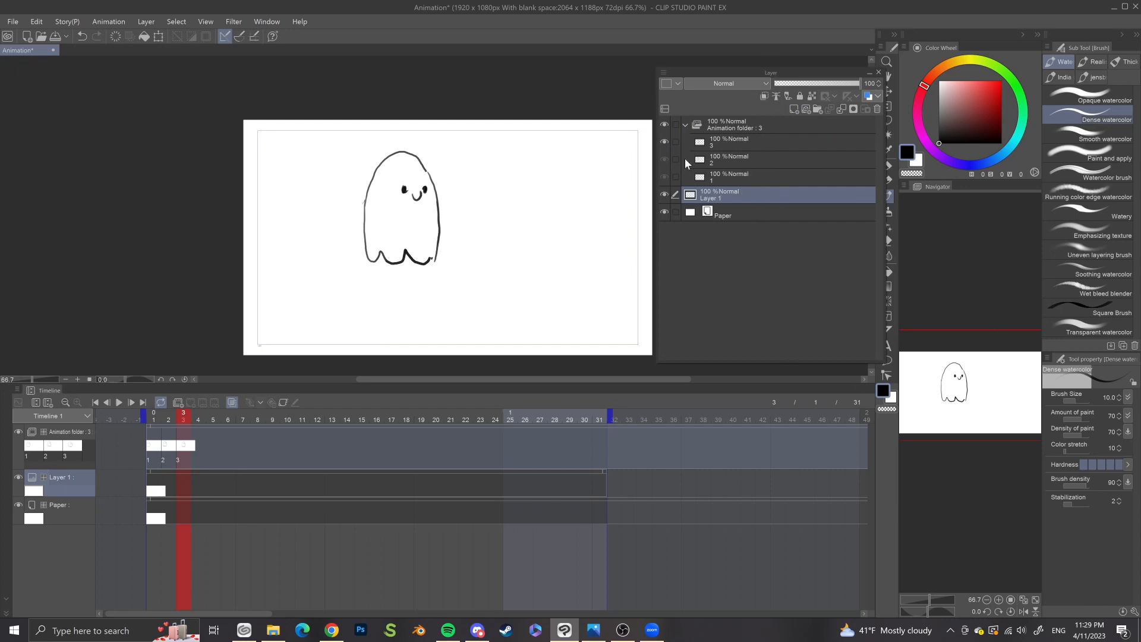
pyautogui.click(684, 125)
pyautogui.click(684, 126)
pyautogui.click(685, 126)
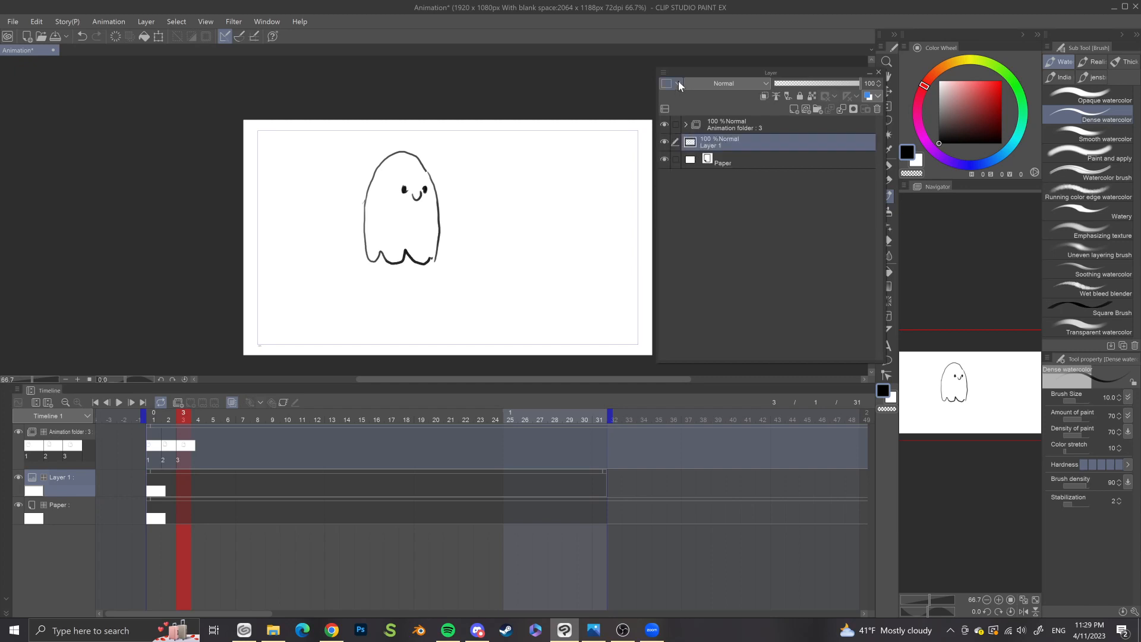
pyautogui.click(685, 125)
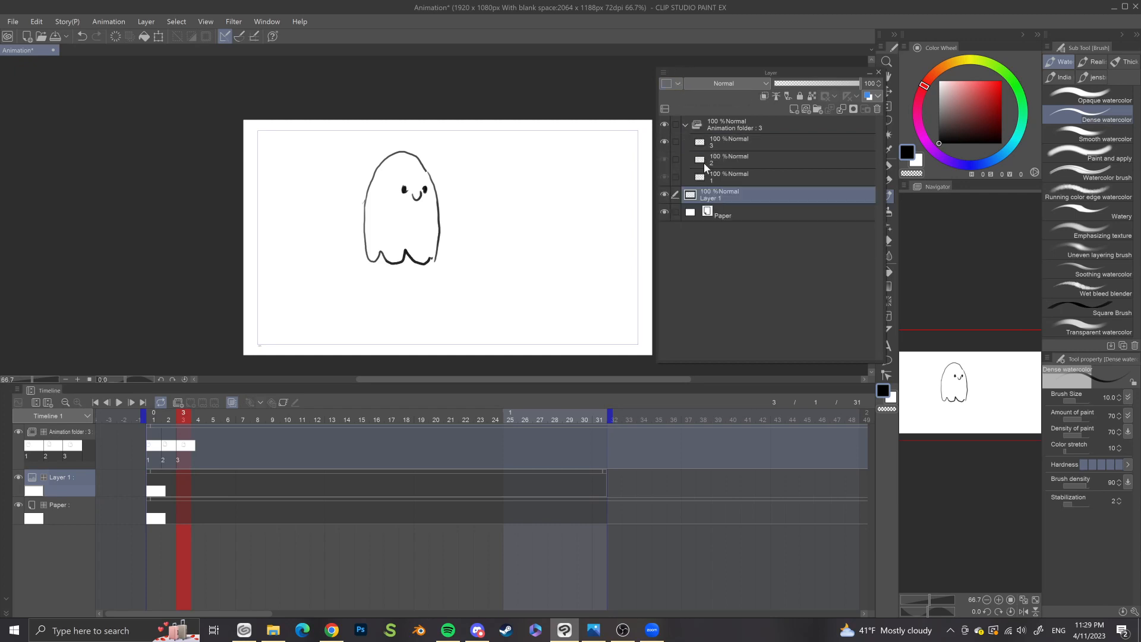
# Step: Move cel 1 to the top of the animation folder, undo that, and move Layer 1 into the folder above cel 3
pyautogui.moveTo(706, 183); pyautogui.dragTo(695, 121)
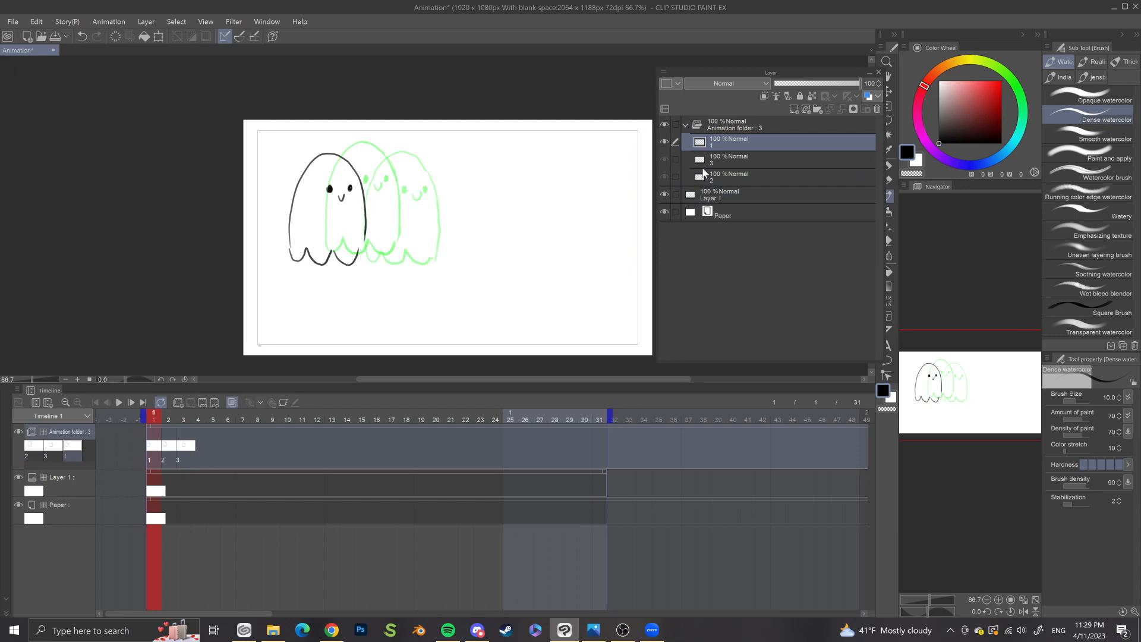
pyautogui.hotkey('ctrl', 'z')
pyautogui.moveTo(713, 196); pyautogui.dragTo(719, 135)
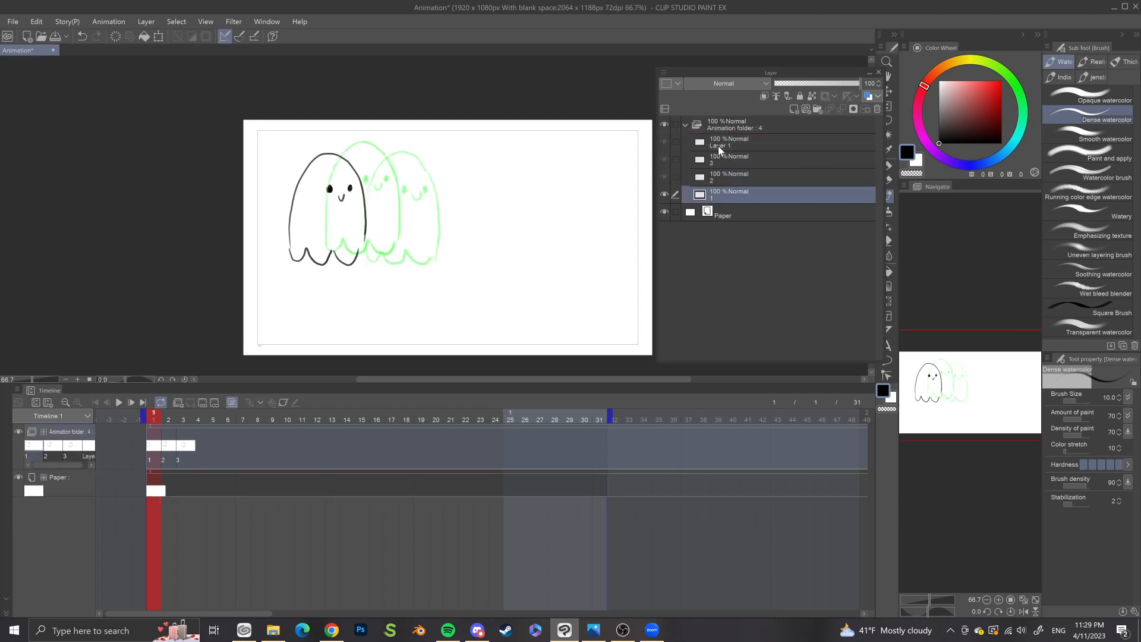
pyautogui.click(686, 126)
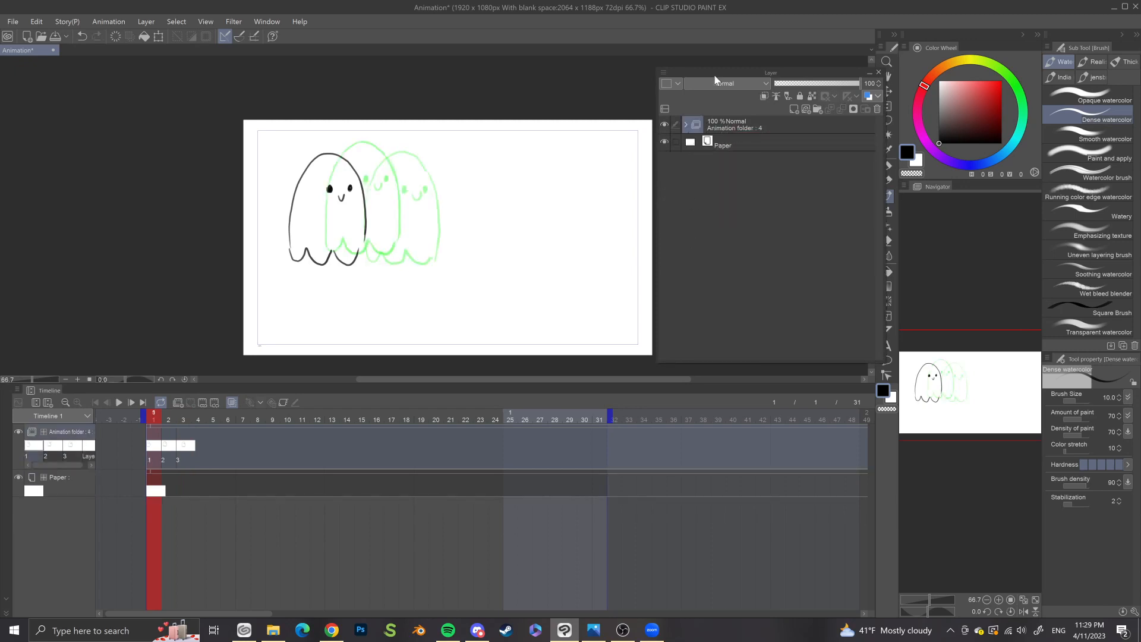
pyautogui.click(685, 126)
pyautogui.click(685, 126)
pyautogui.click(686, 126)
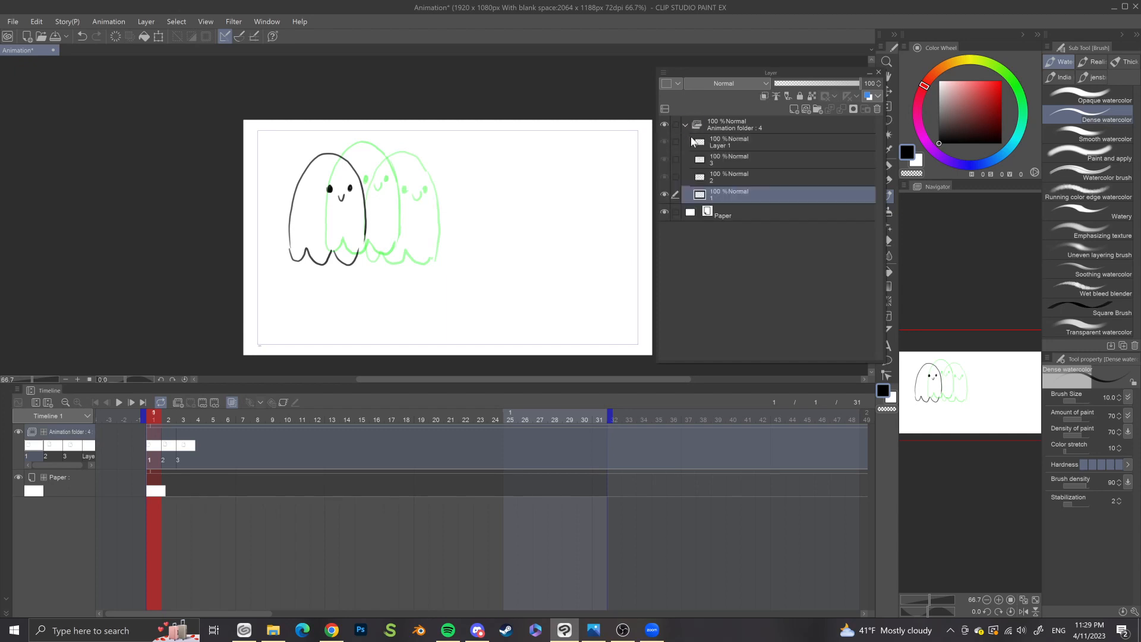
# Step: Move Layer 1 out of the animation folder to just above Paper, collapse the folder and select Layer 1
pyautogui.click(719, 143)
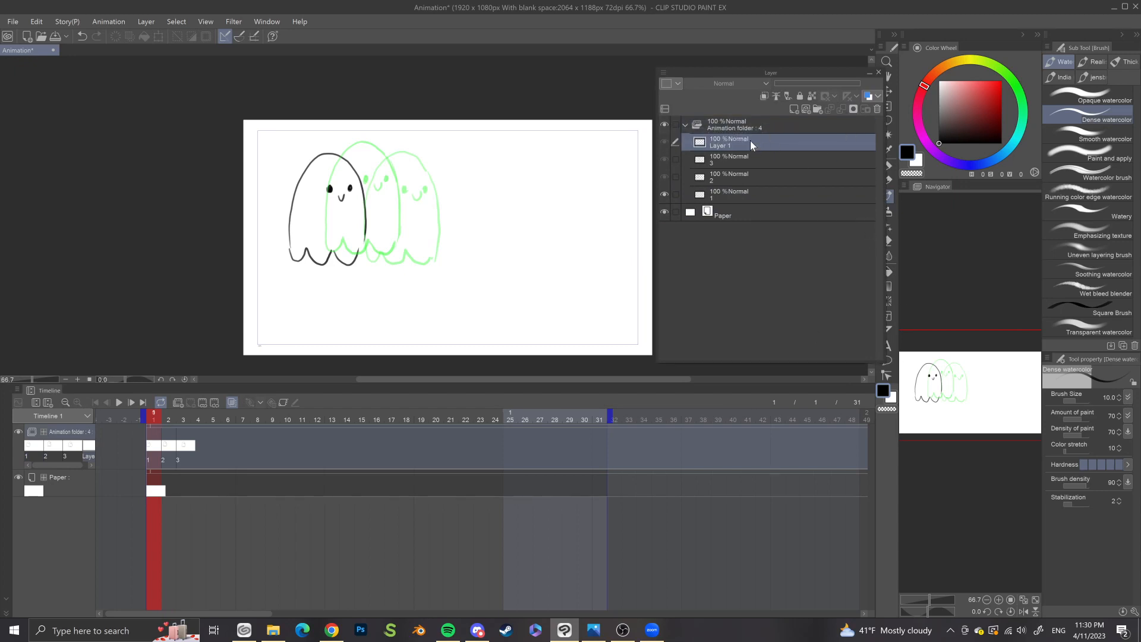
pyautogui.moveTo(748, 173); pyautogui.dragTo(743, 205)
pyautogui.click(685, 122)
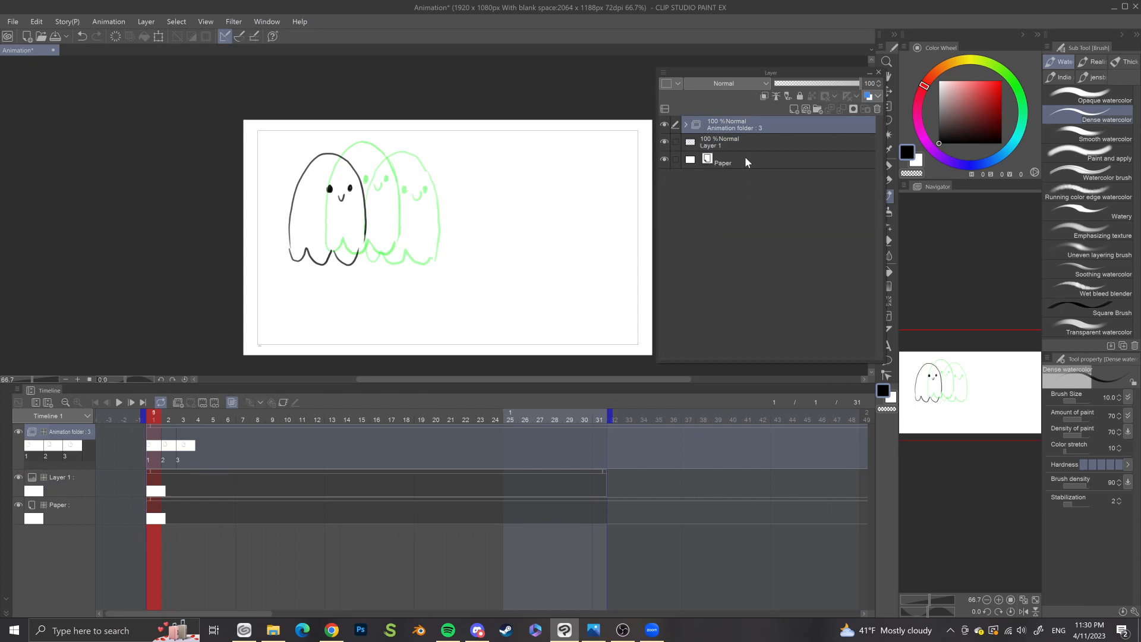
pyautogui.click(752, 142)
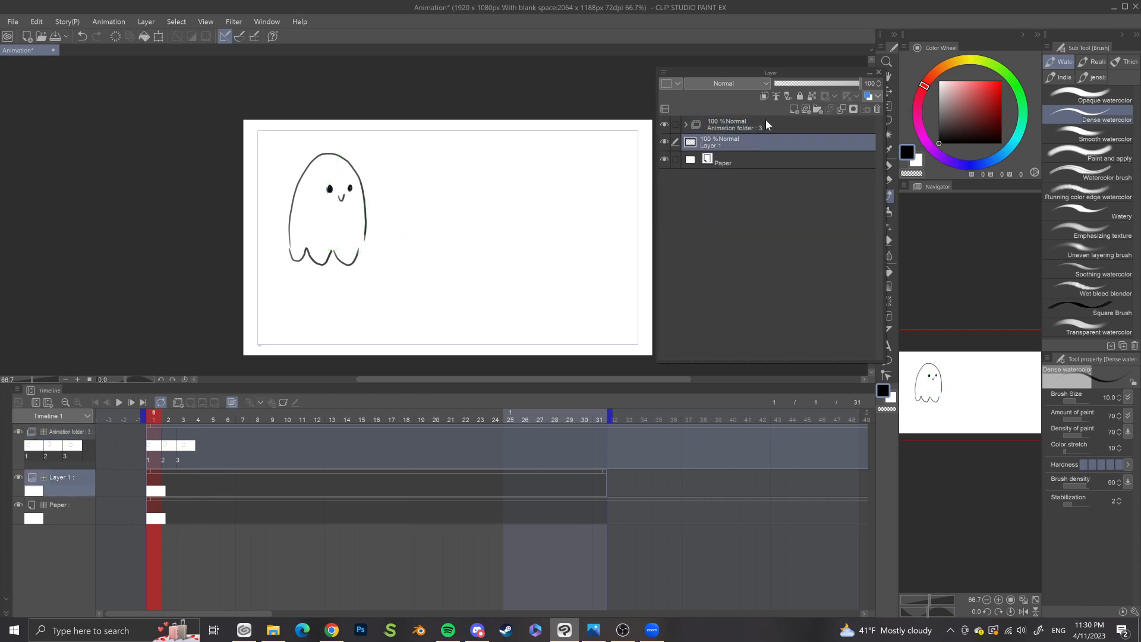
# Step: Sketch a ground line across the canvas on Layer 1, with a gravestone, a cross and a crescent moon
pyautogui.moveTo(745, 77); pyautogui.dragTo(769, 74)
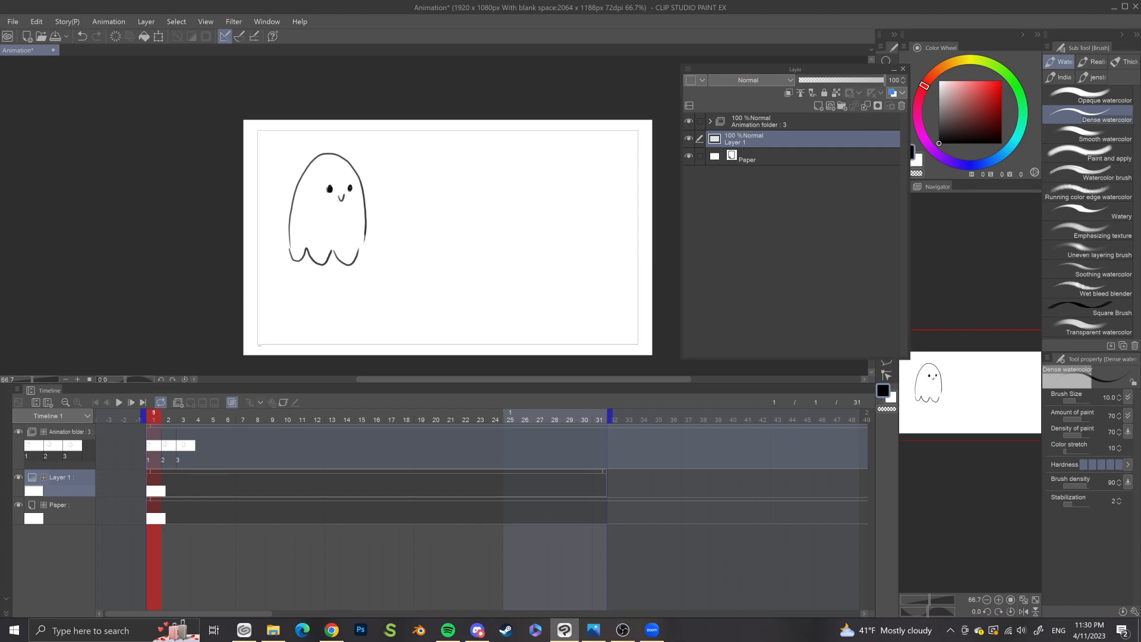
pyautogui.moveTo(244, 290)
pyautogui.mouseDown()
pyautogui.moveTo(433, 315)
pyautogui.moveTo(652, 310)
pyautogui.mouseUp()
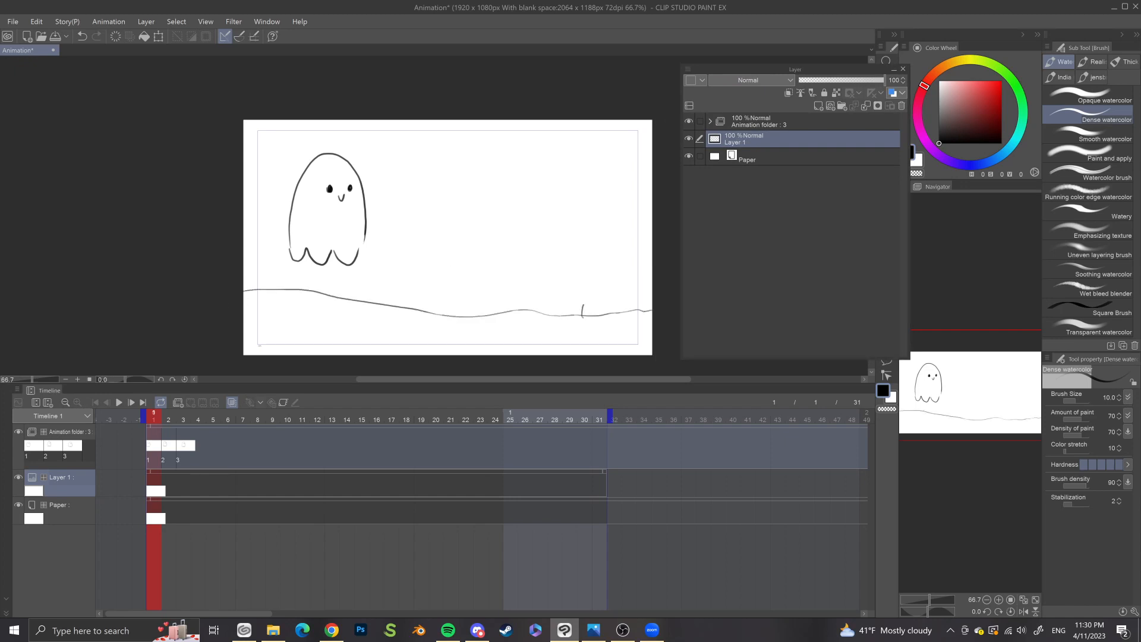
pyautogui.moveTo(583, 304)
pyautogui.mouseDown()
pyautogui.moveTo(606, 313)
pyautogui.moveTo(560, 316)
pyautogui.moveTo(570, 302)
pyautogui.mouseUp()
pyautogui.moveTo(543, 141)
pyautogui.mouseDown()
pyautogui.moveTo(570, 187)
pyautogui.moveTo(543, 141)
pyautogui.mouseUp()
pyautogui.hotkey('ctrl', 'z')
pyautogui.hotkey('ctrl', 'y')
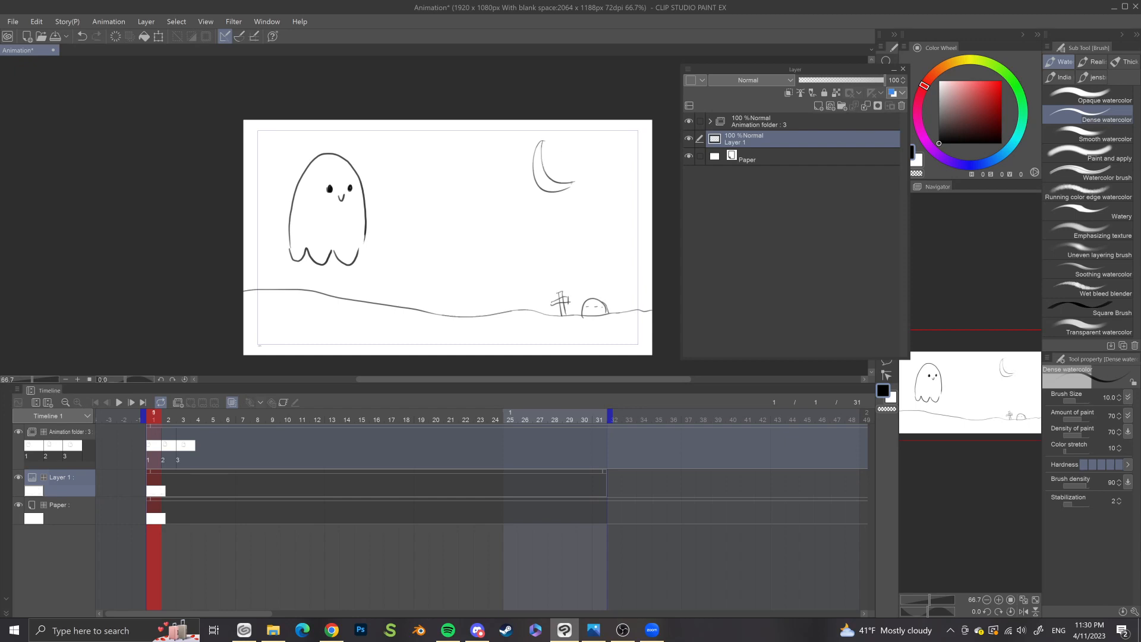
# Step: Add small stars around the moon and mounds on the ground, and check the background on frame 2
pyautogui.hotkey('ctrl', 'z')
pyautogui.moveTo(492, 178); pyautogui.dragTo(497, 179)
pyautogui.moveTo(541, 229); pyautogui.dragTo(543, 231)
pyautogui.moveTo(395, 328); pyautogui.dragTo(424, 339)
pyautogui.moveTo(565, 336); pyautogui.dragTo(598, 333)
pyautogui.moveTo(167, 413)
pyautogui.mouseDown()
pyautogui.moveTo(184, 412)
pyautogui.moveTo(159, 422)
pyautogui.moveTo(189, 426)
pyautogui.moveTo(141, 422)
pyautogui.moveTo(189, 419)
pyautogui.moveTo(170, 425)
pyautogui.mouseUp()
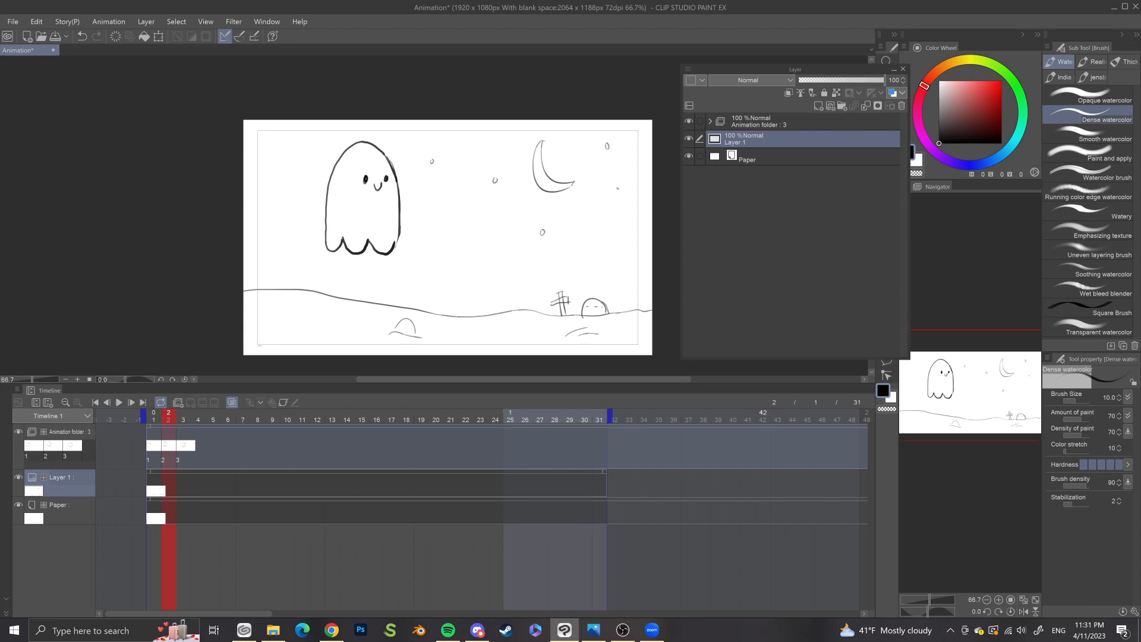
# Step: Add a raster layer directly above Paper and draw a dark red wavy line across the full canvas width
pyautogui.click(736, 156)
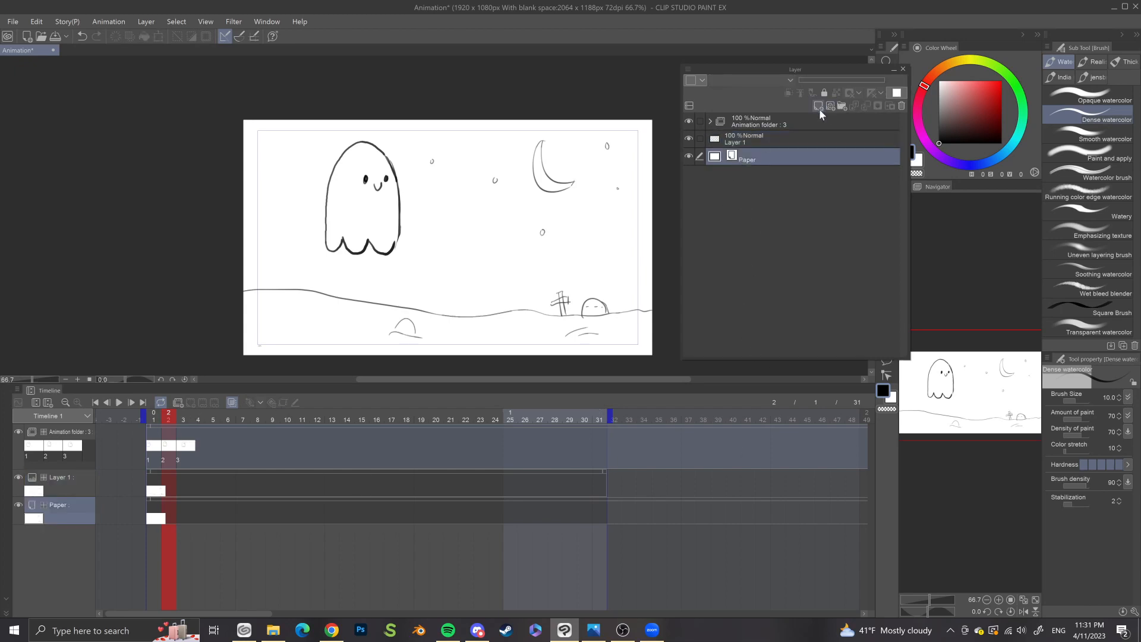
pyautogui.click(818, 106)
pyautogui.click(1002, 101)
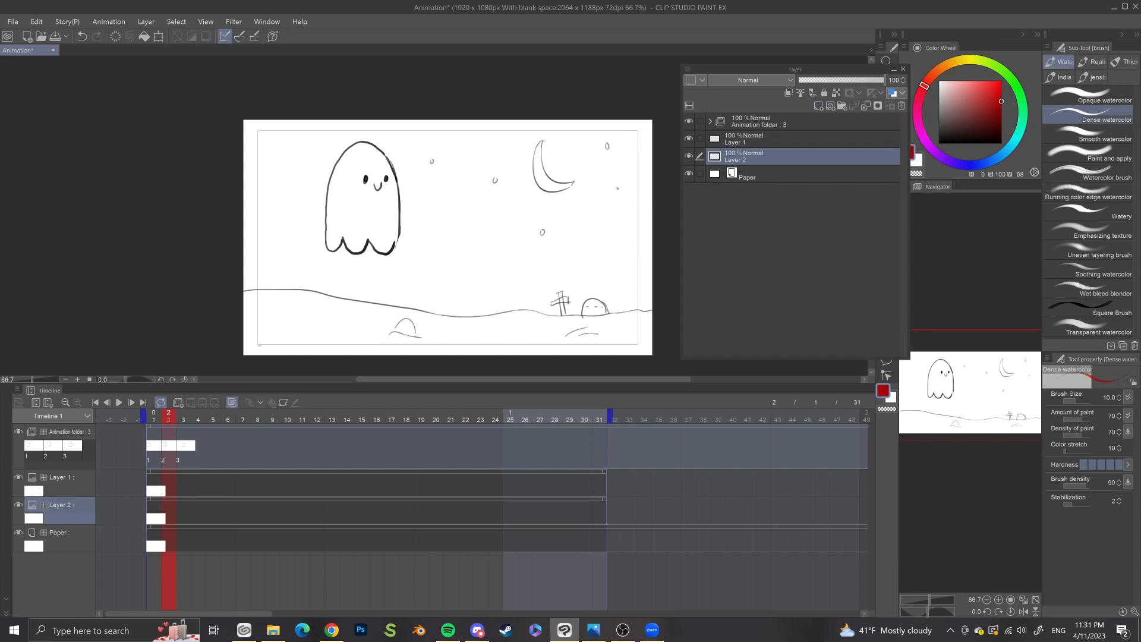
pyautogui.moveTo(243, 197)
pyautogui.mouseDown()
pyautogui.moveTo(285, 200)
pyautogui.moveTo(479, 263)
pyautogui.moveTo(652, 205)
pyautogui.mouseUp()
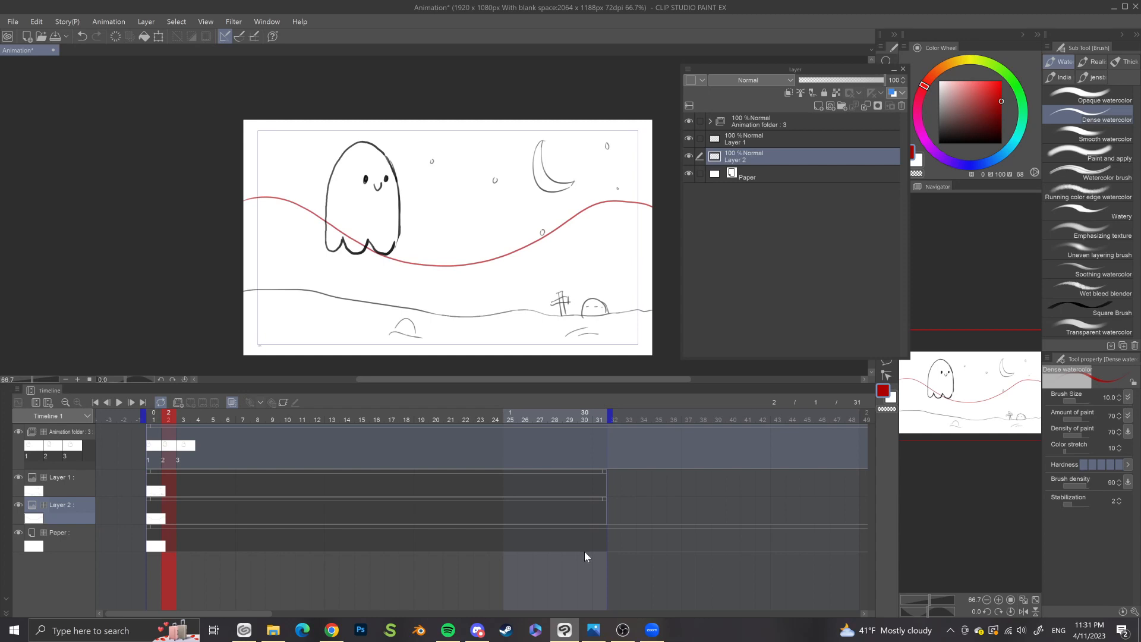
# Step: Toggle the visibility of Layer 2 with the red line several times, leaving it hidden
pyautogui.click(689, 155)
pyautogui.click(686, 156)
pyautogui.click(687, 158)
pyautogui.click(687, 156)
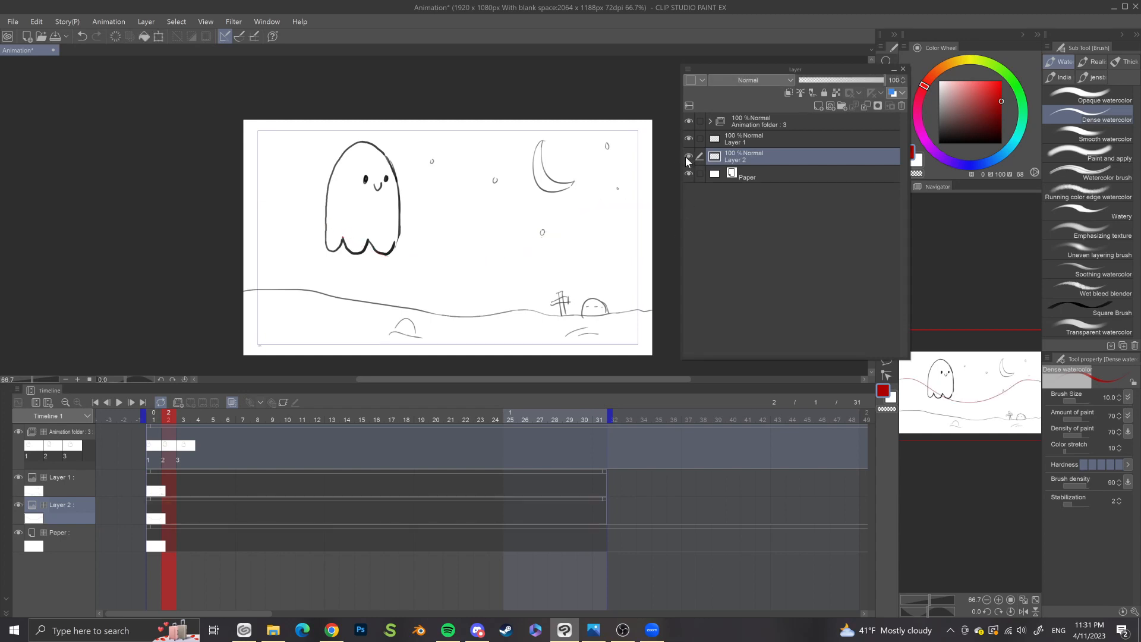
pyautogui.click(687, 157)
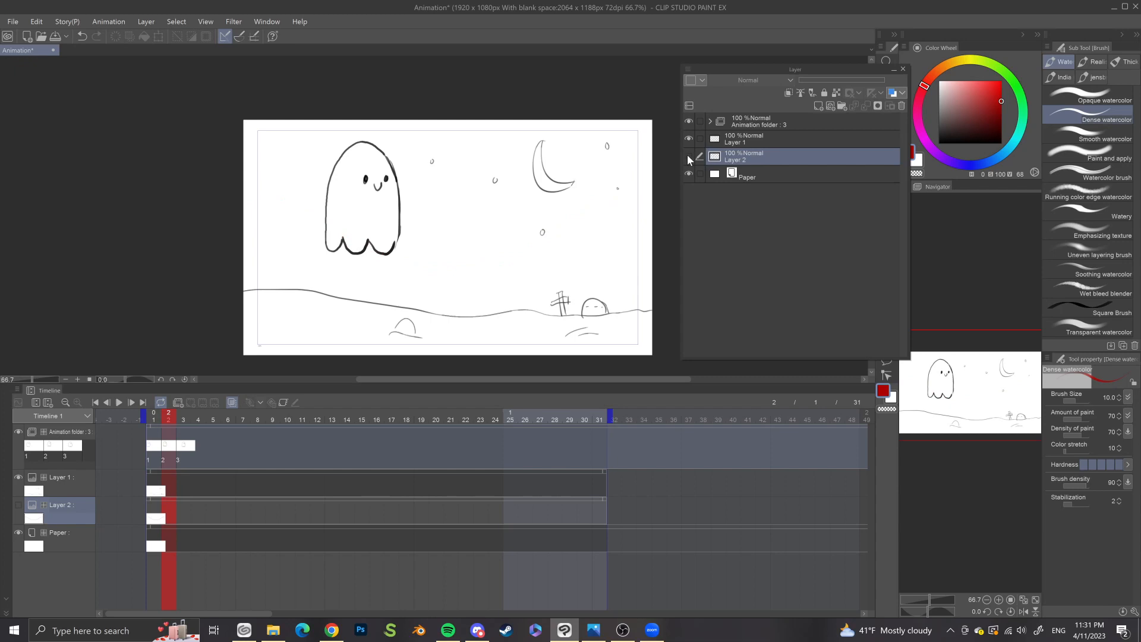
pyautogui.click(687, 156)
pyautogui.click(687, 157)
# Step: Hide and show the Layer 1 background drawing, and select that layer
pyautogui.click(689, 138)
pyautogui.click(689, 138)
pyautogui.rightClick(690, 140)
pyautogui.click(760, 132)
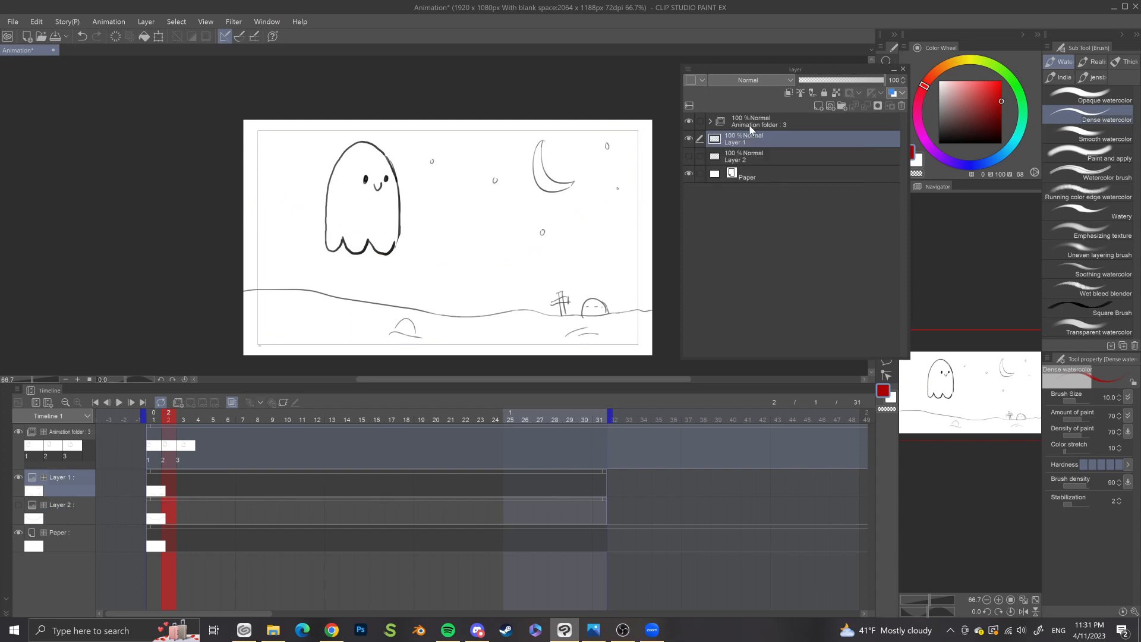
# Step: Expand the animation folder, select cel 3, and dock the floating Layer palette below the Navigator
pyautogui.click(750, 125)
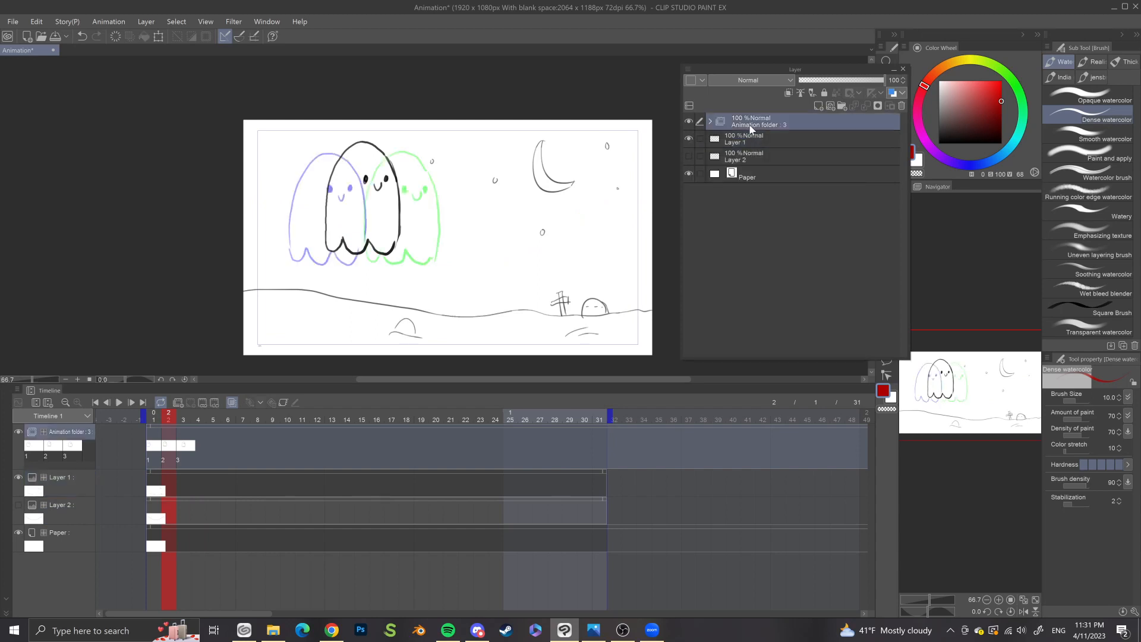
pyautogui.click(710, 121)
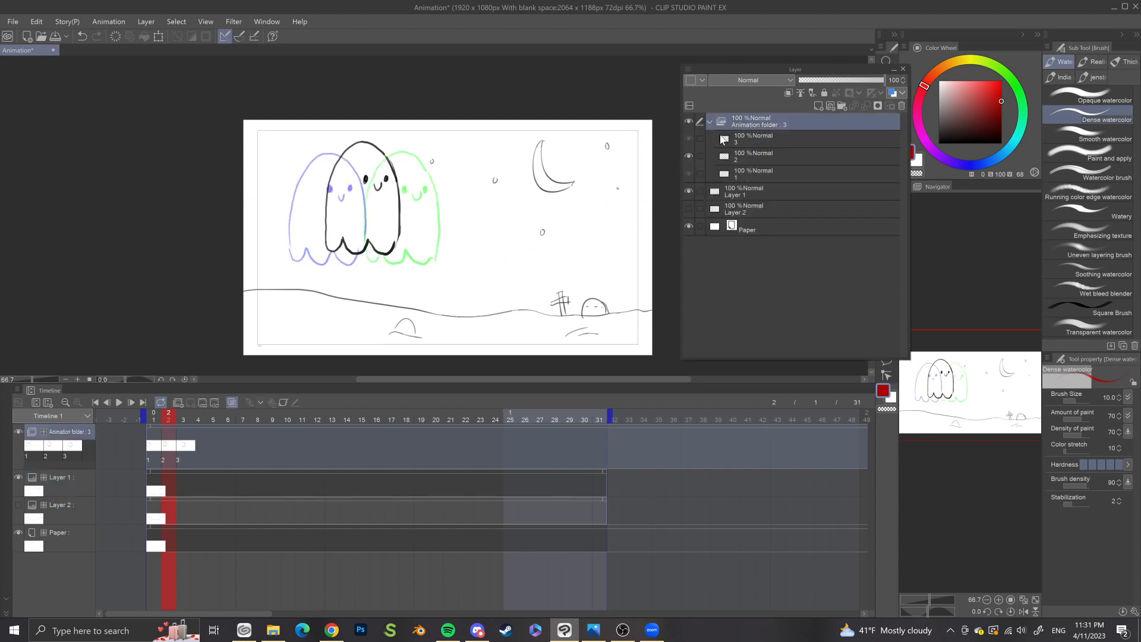
pyautogui.click(724, 139)
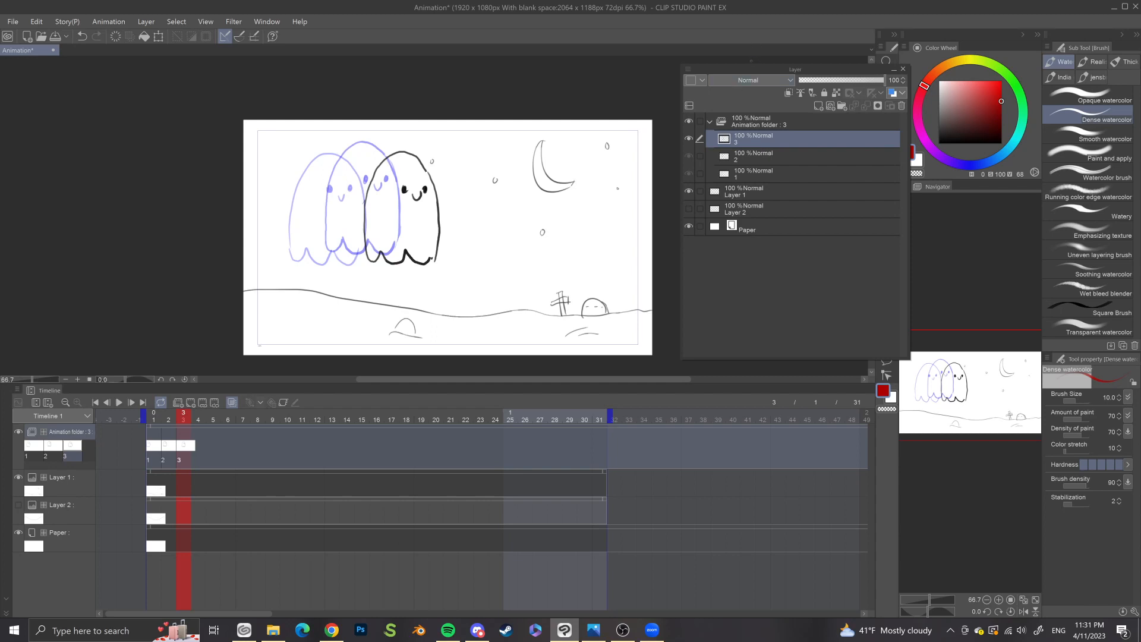
pyautogui.moveTo(750, 70); pyautogui.dragTo(966, 619)
pyautogui.moveTo(951, 535); pyautogui.dragTo(937, 305)
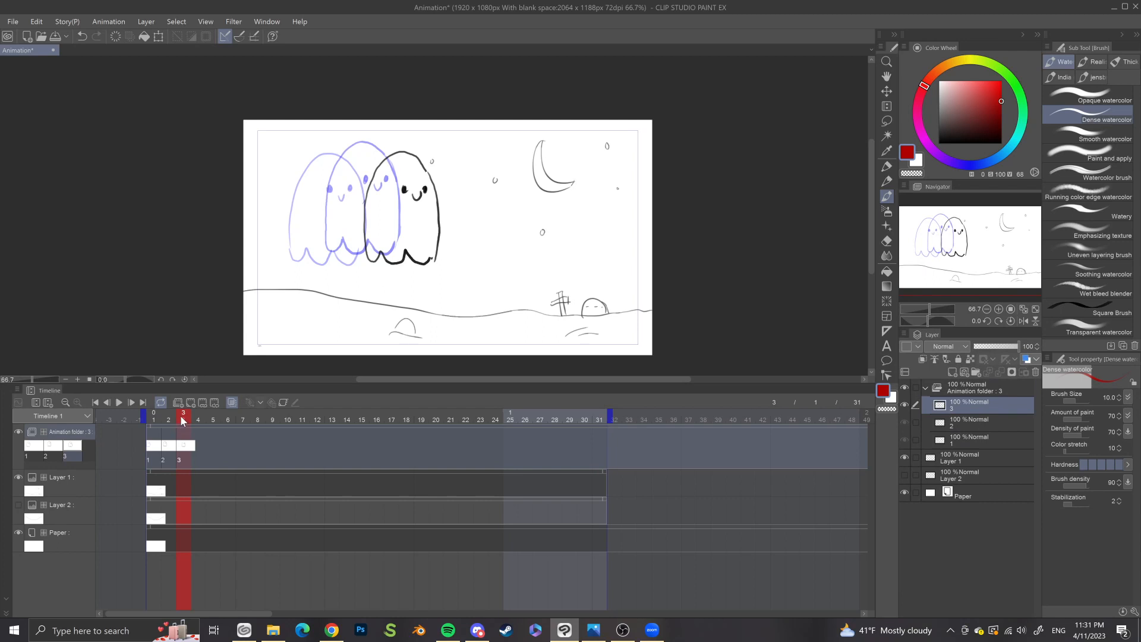
# Step: Scrub through the existing frames and add a new animation cel at frame 4
pyautogui.click(159, 416)
pyautogui.moveTo(160, 416); pyautogui.dragTo(205, 404)
pyautogui.click(202, 403)
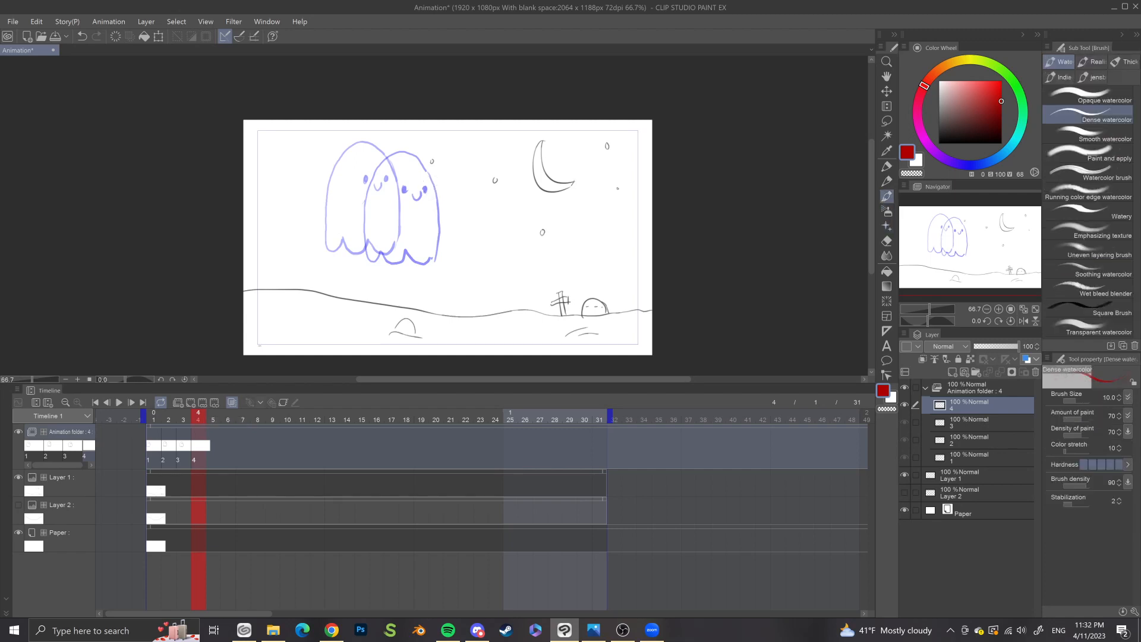
# Step: Set the brush colour to black and start tracing the ghost outline from the frame 3 onion skin onto the new cel
pyautogui.moveTo(365, 228)
pyautogui.mouseDown()
pyautogui.moveTo(371, 176)
pyautogui.moveTo(409, 156)
pyautogui.moveTo(390, 154)
pyautogui.moveTo(422, 154)
pyautogui.moveTo(437, 173)
pyautogui.moveTo(365, 204)
pyautogui.mouseUp()
pyautogui.hotkey('ctrl', 'z')
pyautogui.click(939, 144)
pyautogui.hotkey('ctrl', 'z')
pyautogui.moveTo(382, 167)
pyautogui.mouseDown()
pyautogui.moveTo(416, 158)
pyautogui.moveTo(437, 222)
pyautogui.moveTo(435, 259)
pyautogui.moveTo(384, 250)
pyautogui.mouseUp()
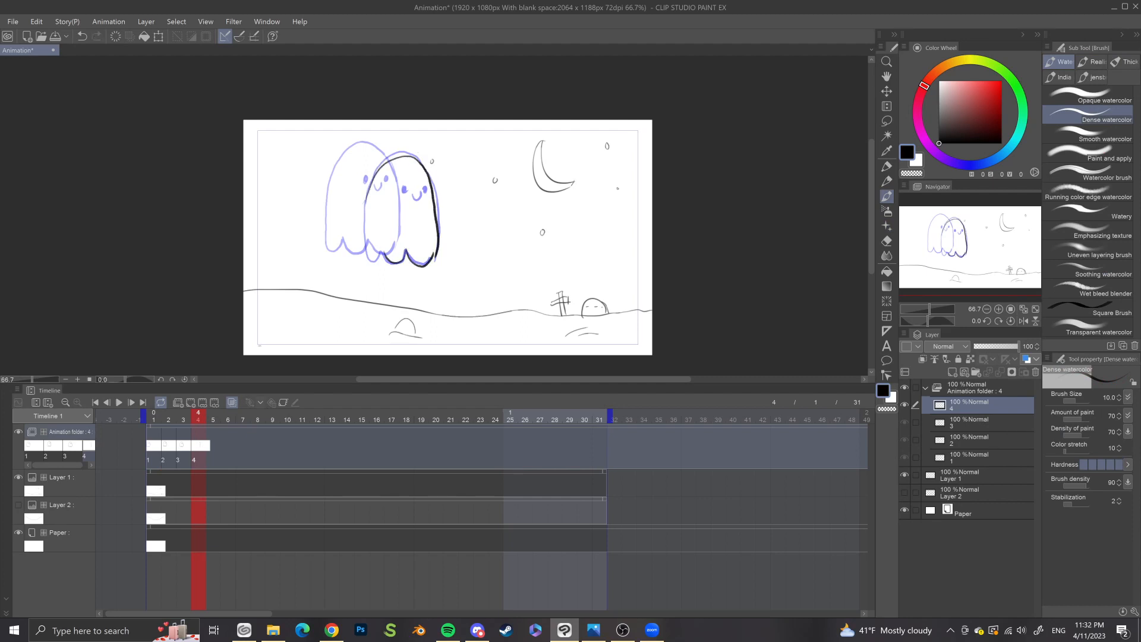
# Step: Draw the ghost's left side and lower edge, erase the rough upper outline and redraw the right side
pyautogui.moveTo(365, 192)
pyautogui.mouseDown()
pyautogui.moveTo(363, 239)
pyautogui.moveTo(380, 262)
pyautogui.mouseUp()
pyautogui.press('e')
pyautogui.moveTo(380, 173)
pyautogui.mouseDown()
pyautogui.moveTo(423, 164)
pyautogui.moveTo(383, 176)
pyautogui.moveTo(428, 171)
pyautogui.moveTo(439, 249)
pyautogui.mouseUp()
pyautogui.press('b')
pyautogui.moveTo(433, 177); pyautogui.dragTo(438, 247)
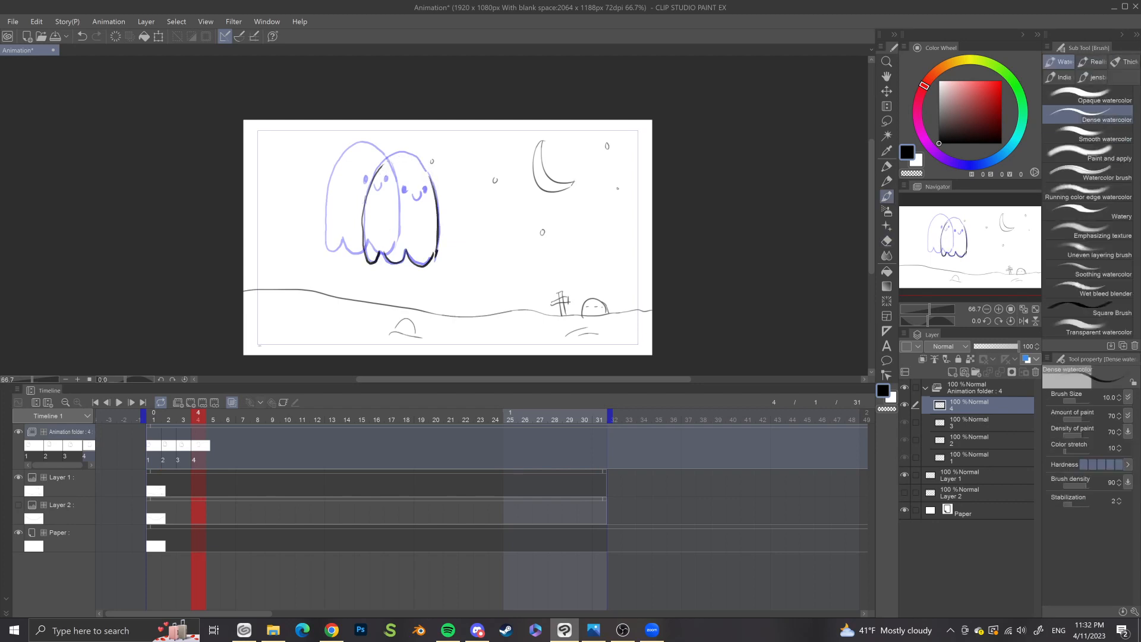
# Step: Complete the ghost's upper outline on cel 4, erasing stray lines, and add its two eyes and smile
pyautogui.moveTo(365, 194)
pyautogui.mouseDown()
pyautogui.moveTo(398, 153)
pyautogui.moveTo(429, 177)
pyautogui.moveTo(382, 172)
pyautogui.moveTo(364, 256)
pyautogui.mouseUp()
pyautogui.hotkey('ctrl', 'z')
pyautogui.press('e')
pyautogui.press('b')
pyautogui.press('e')
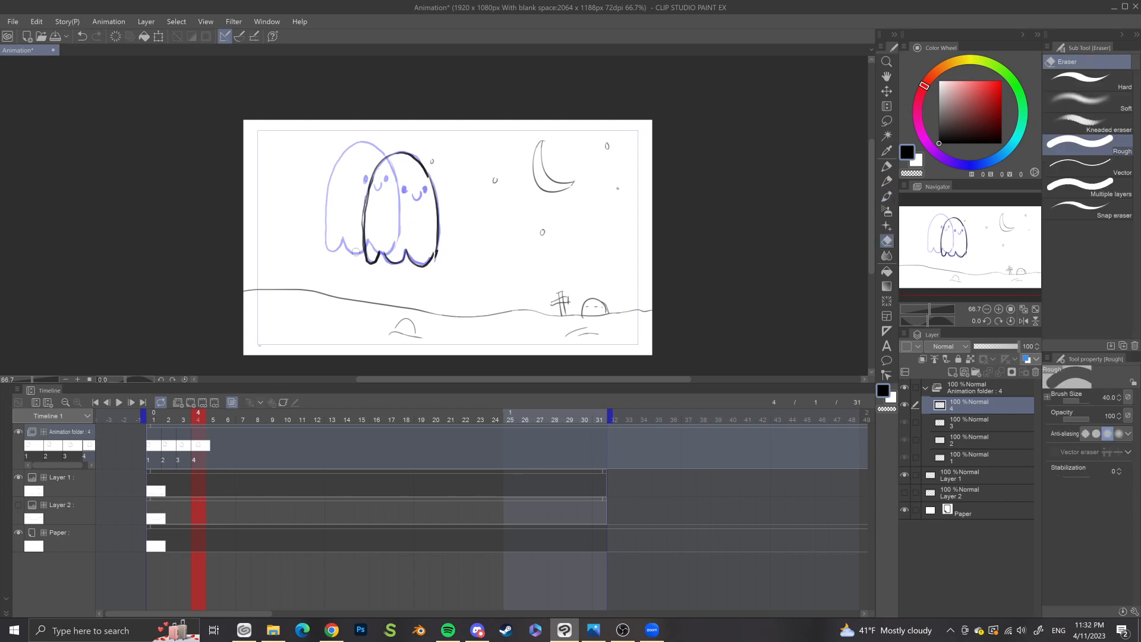
pyautogui.press('b')
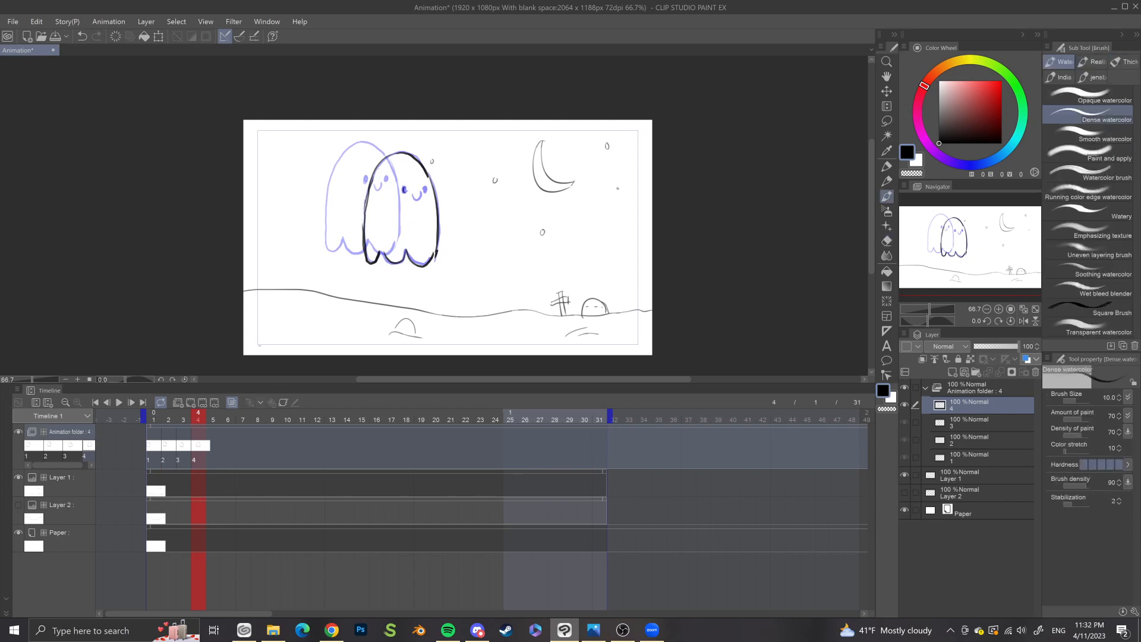
pyautogui.moveTo(404, 187); pyautogui.dragTo(422, 193)
pyautogui.hotkey('ctrl', 'z')
pyautogui.hotkey('ctrl', 't')
pyautogui.moveTo(423, 240)
pyautogui.mouseDown()
pyautogui.moveTo(477, 232)
pyautogui.moveTo(487, 244)
pyautogui.moveTo(477, 253)
pyautogui.mouseUp()
pyautogui.press('Return')
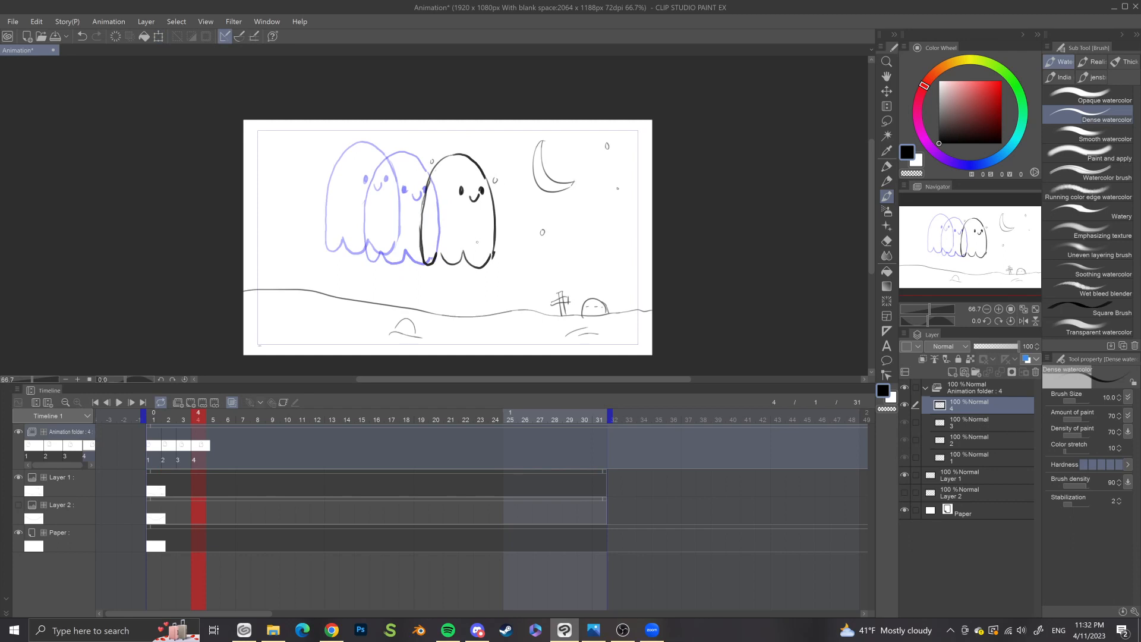
pyautogui.hotkey('ctrl', 'z')
# Step: Transform the ghost on cel 4, moving it to the right of the frame 3 onion skin and slightly higher
pyautogui.hotkey('ctrl', 't')
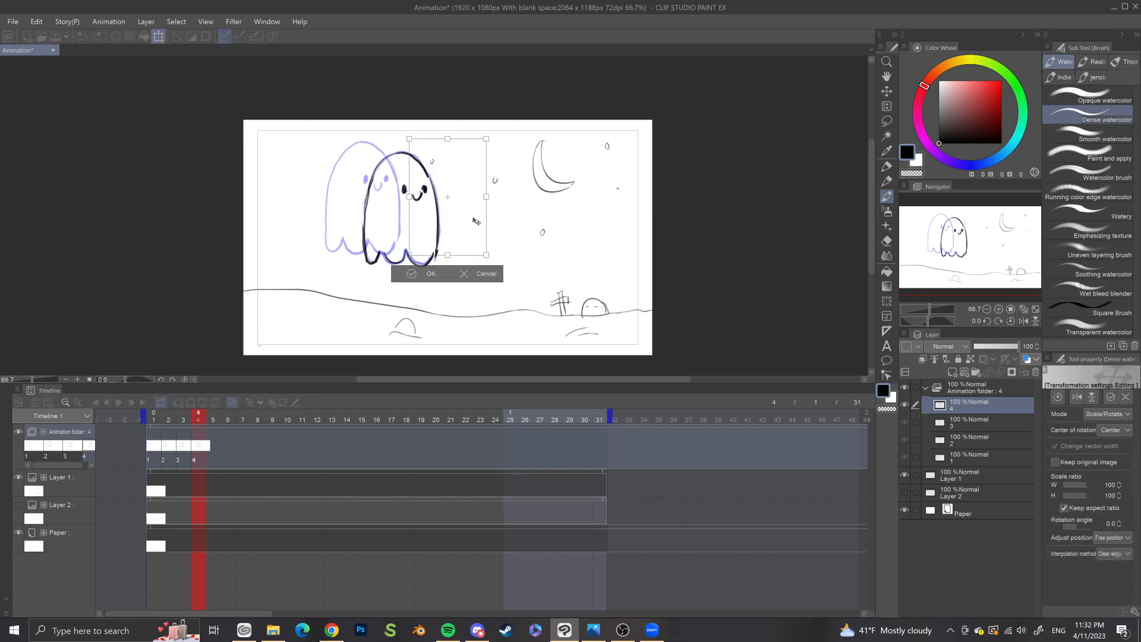
pyautogui.moveTo(475, 221); pyautogui.dragTo(475, 232)
pyautogui.press('Return')
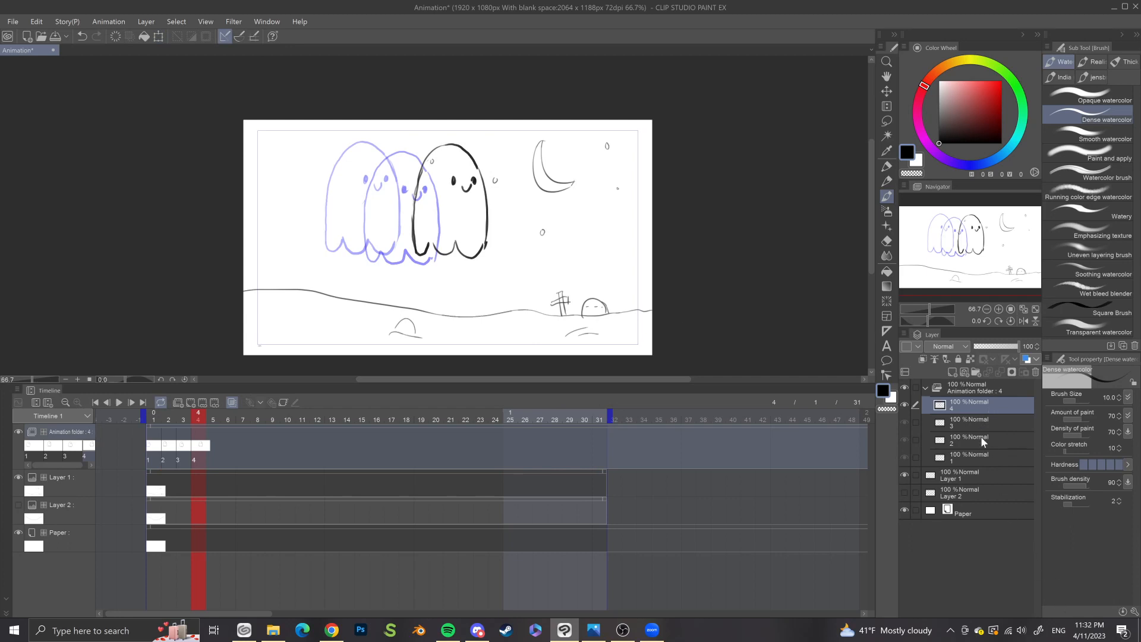
# Step: Undock the Layer palette and float it over the canvas's right side
pyautogui.rightClick(953, 409)
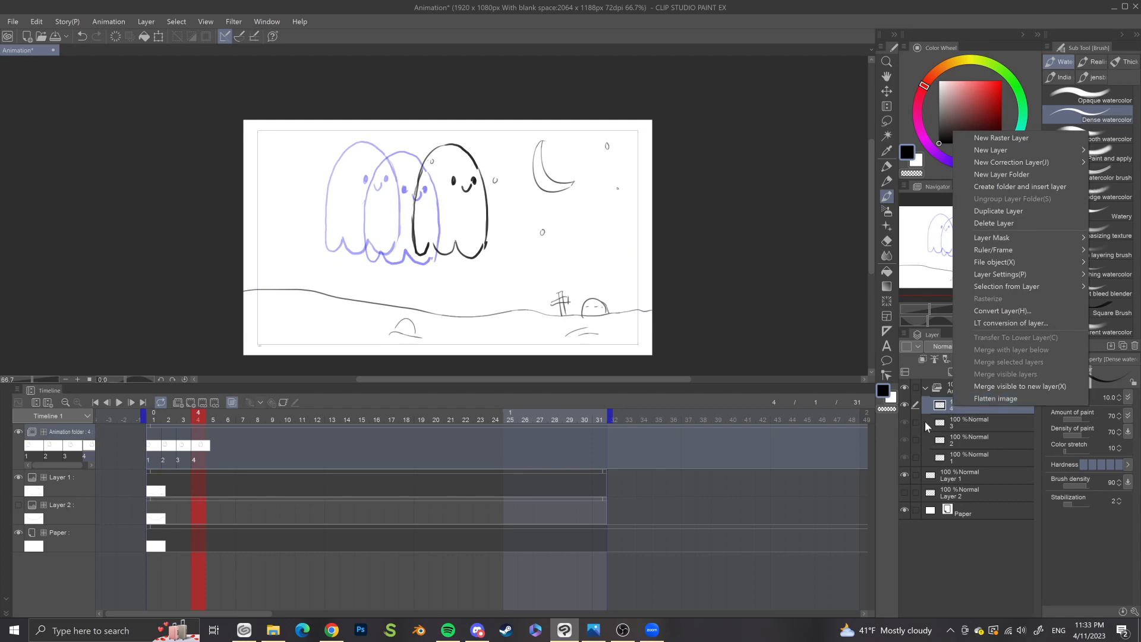
pyautogui.press('Escape')
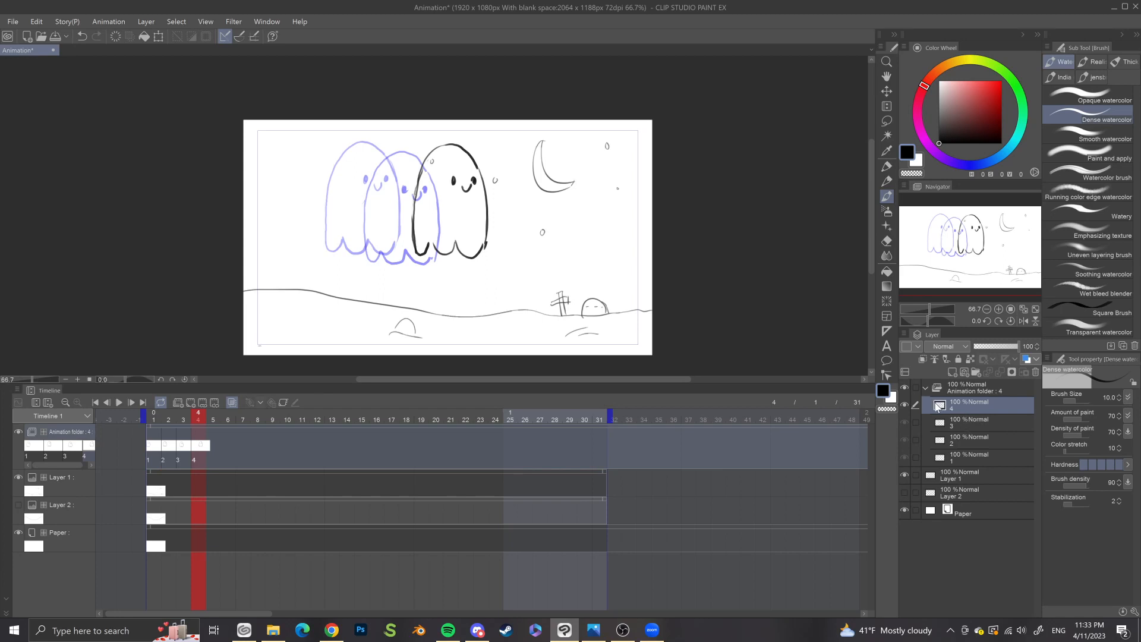
pyautogui.moveTo(925, 334); pyautogui.dragTo(613, 102)
# Step: Duplicate cel 4 inside the animation folder
pyautogui.rightClick(631, 178)
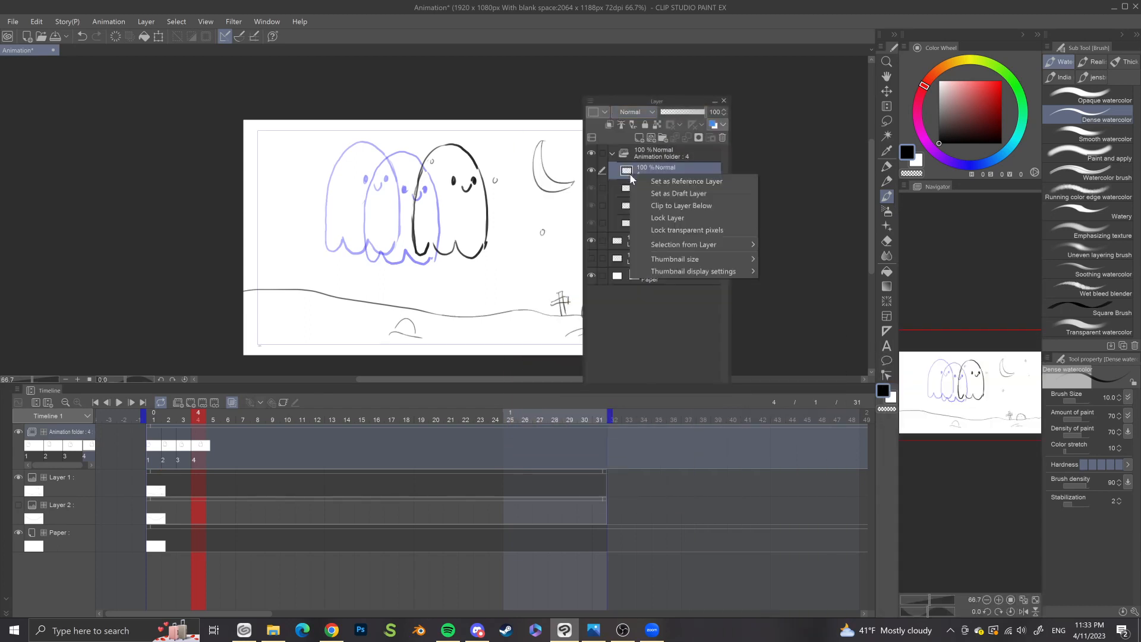
pyautogui.click(606, 162)
pyautogui.rightClick(676, 173)
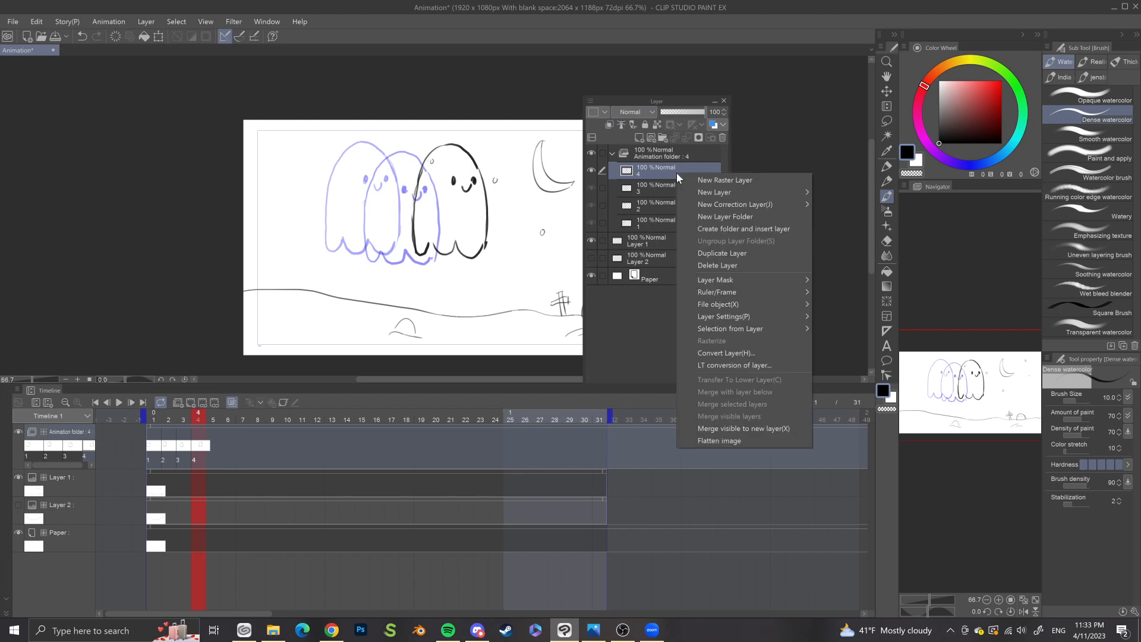
pyautogui.click(693, 170)
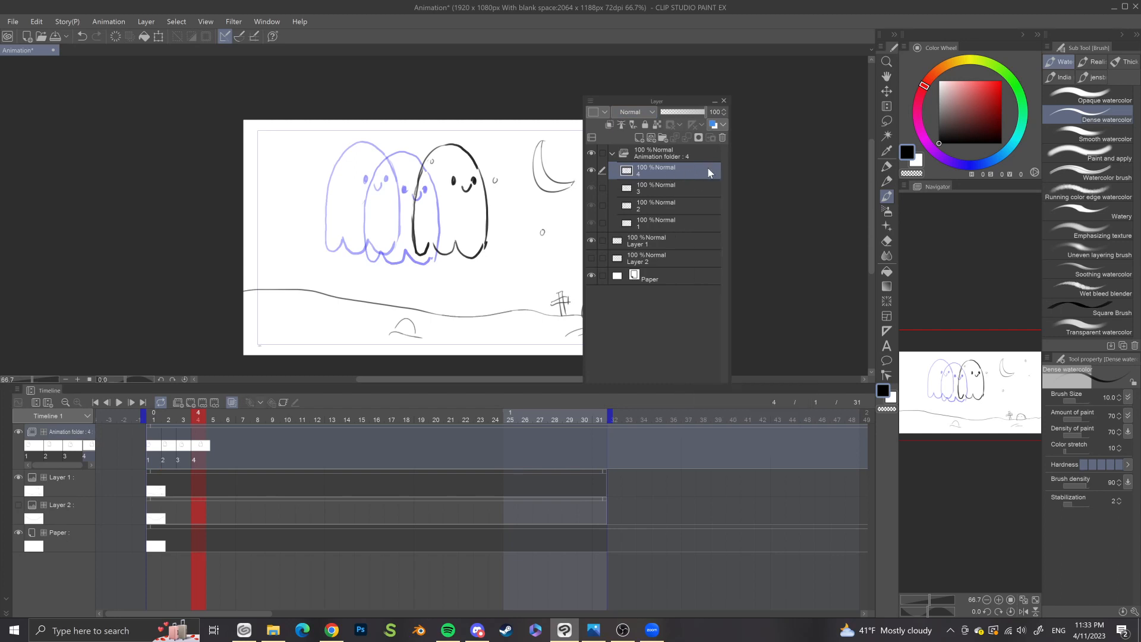
pyautogui.rightClick(708, 169)
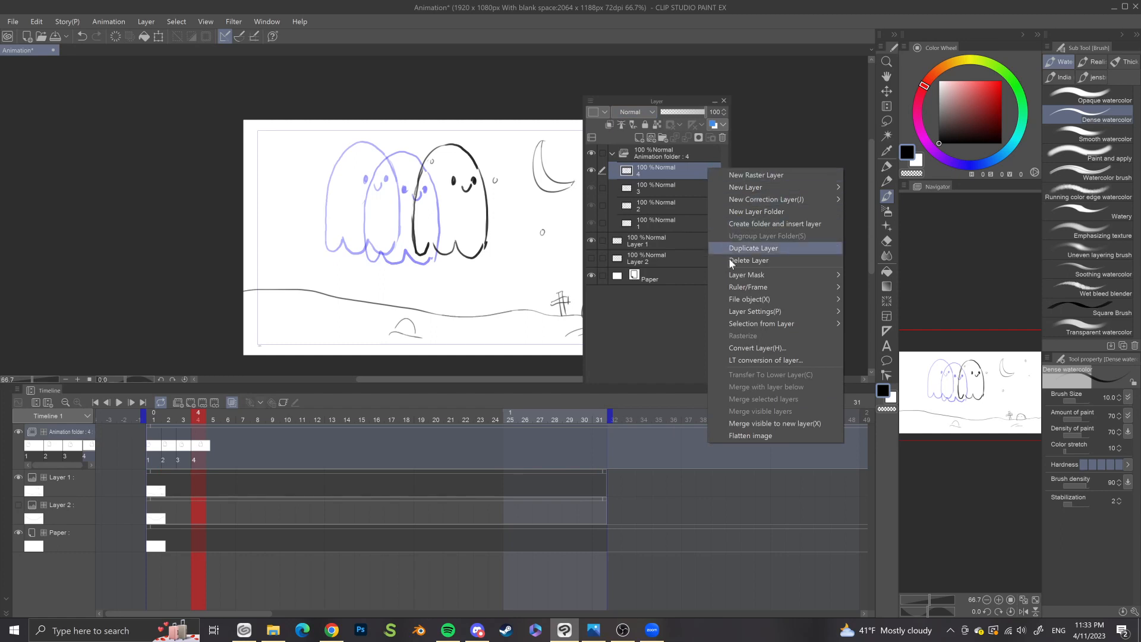
pyautogui.moveTo(785, 204)
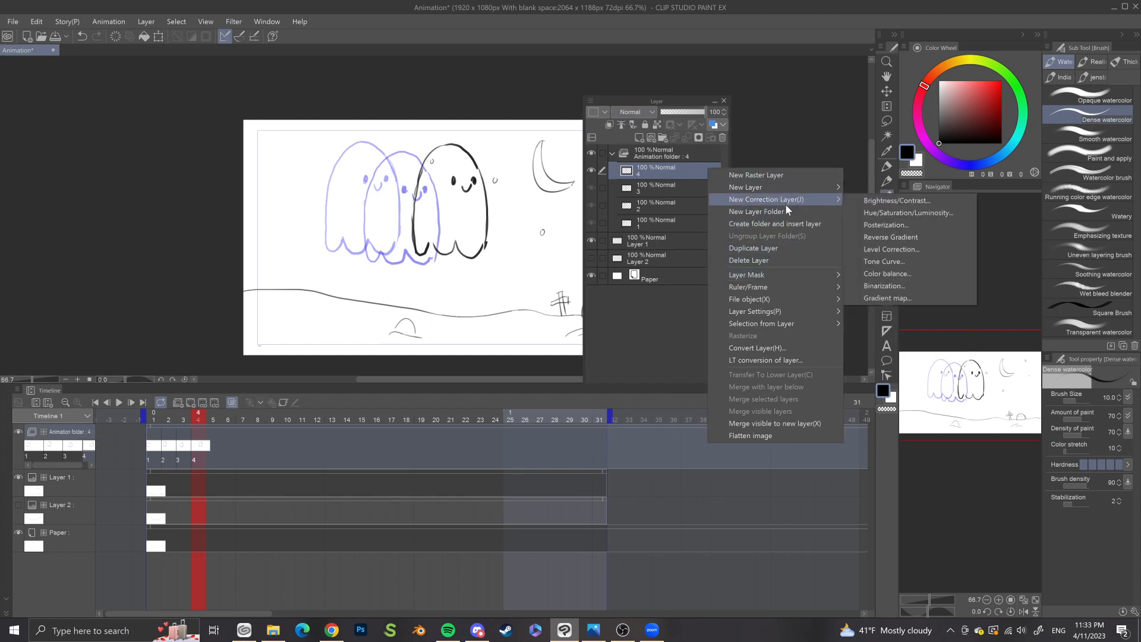
pyautogui.click(754, 249)
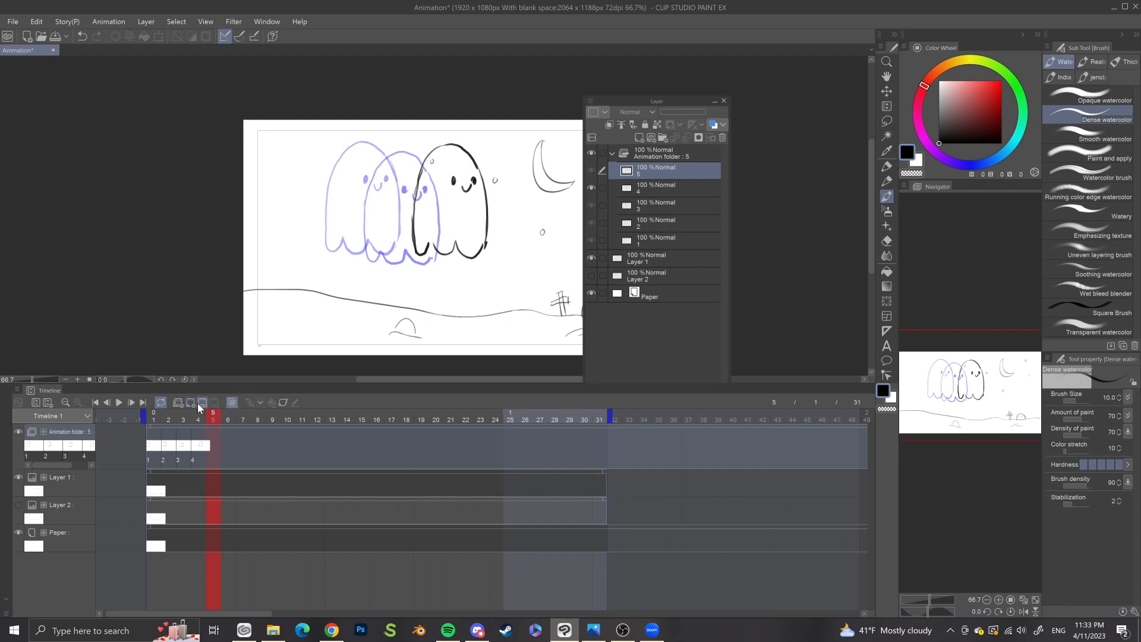
# Step: Assign cel 5 to frame 5 of the animation folder's track
pyautogui.click(200, 404)
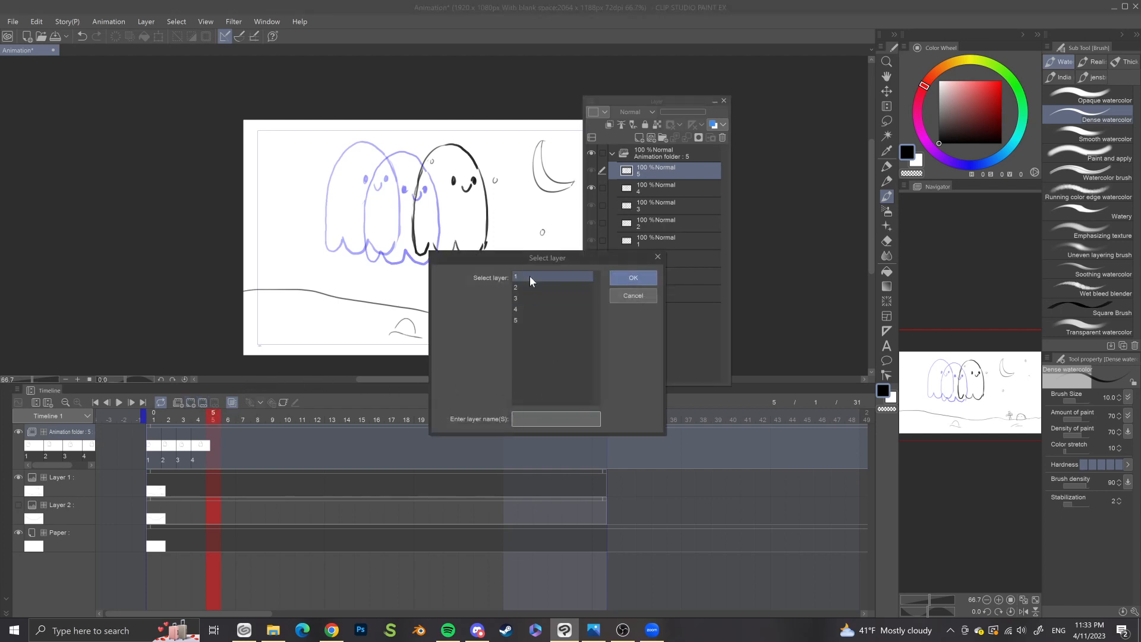
pyautogui.click(520, 323)
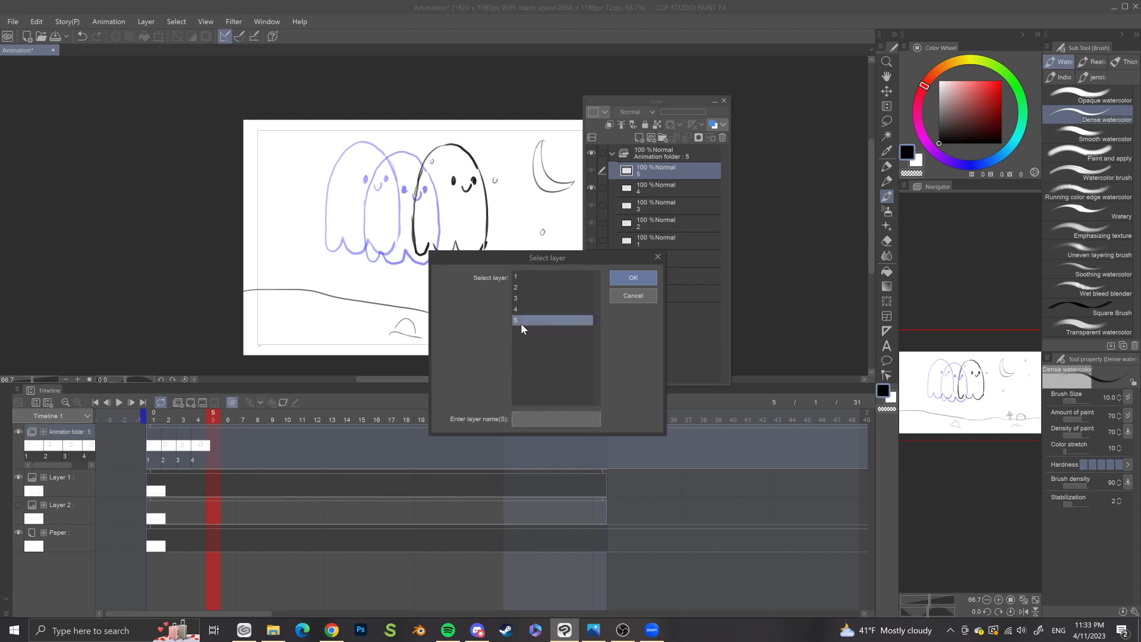
pyautogui.click(654, 277)
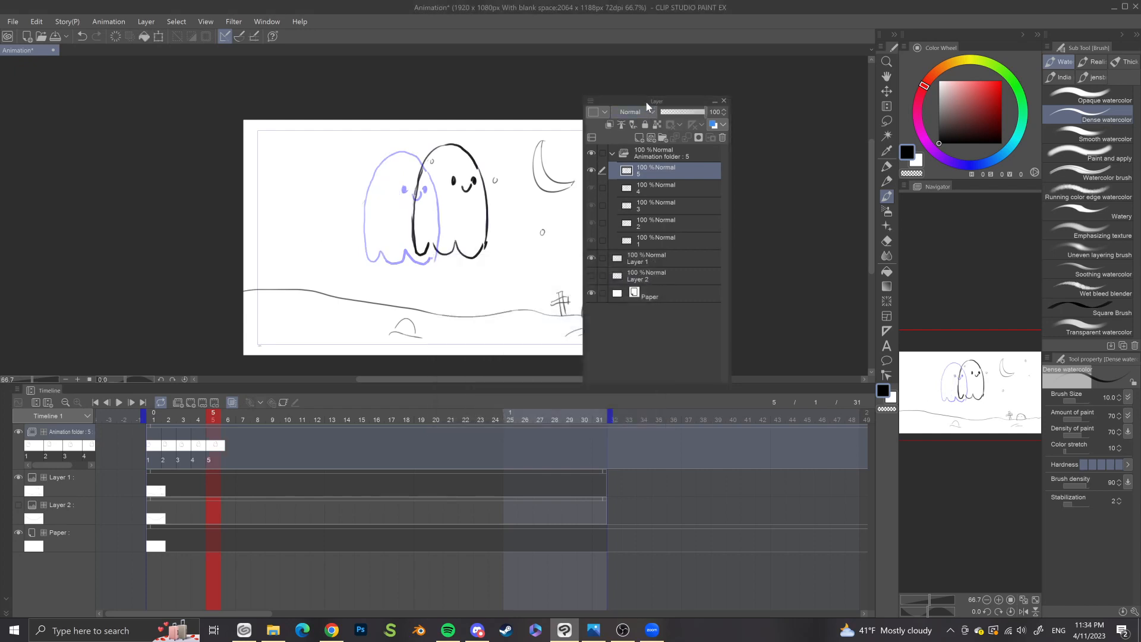
# Step: Move the Layer palette clear of the drawing and shift the ghost on cel 5 further right and slightly down
pyautogui.moveTo(646, 101); pyautogui.dragTo(754, 106)
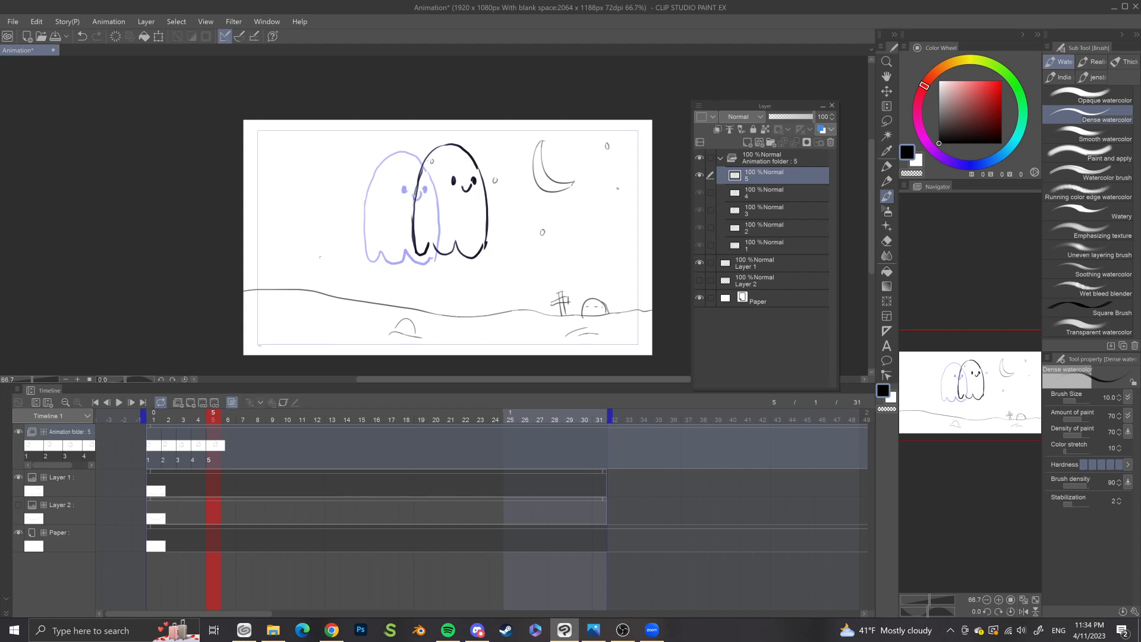
pyautogui.hotkey('ctrl', 't')
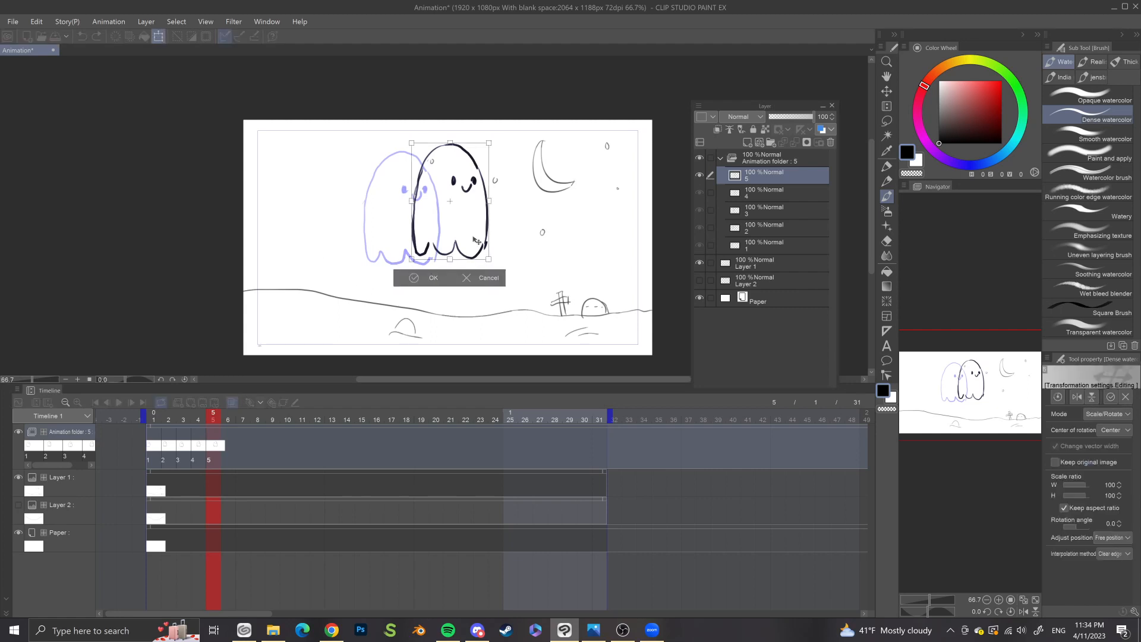
pyautogui.moveTo(475, 240)
pyautogui.mouseDown()
pyautogui.moveTo(522, 234)
pyautogui.moveTo(542, 261)
pyautogui.moveTo(538, 253)
pyautogui.mouseUp()
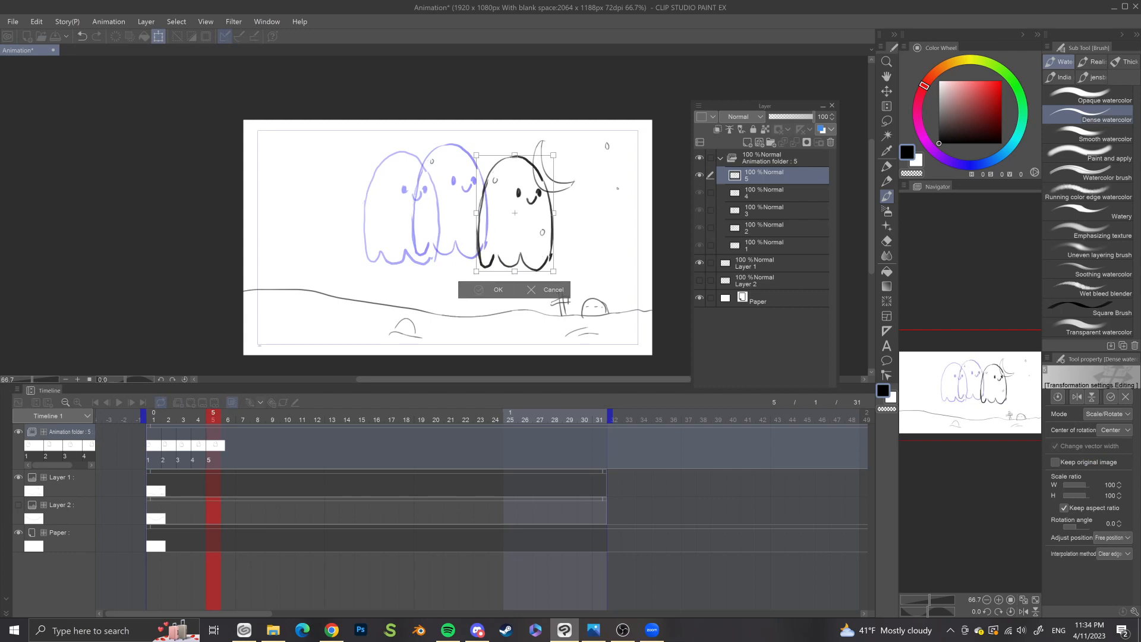
pyautogui.click(476, 285)
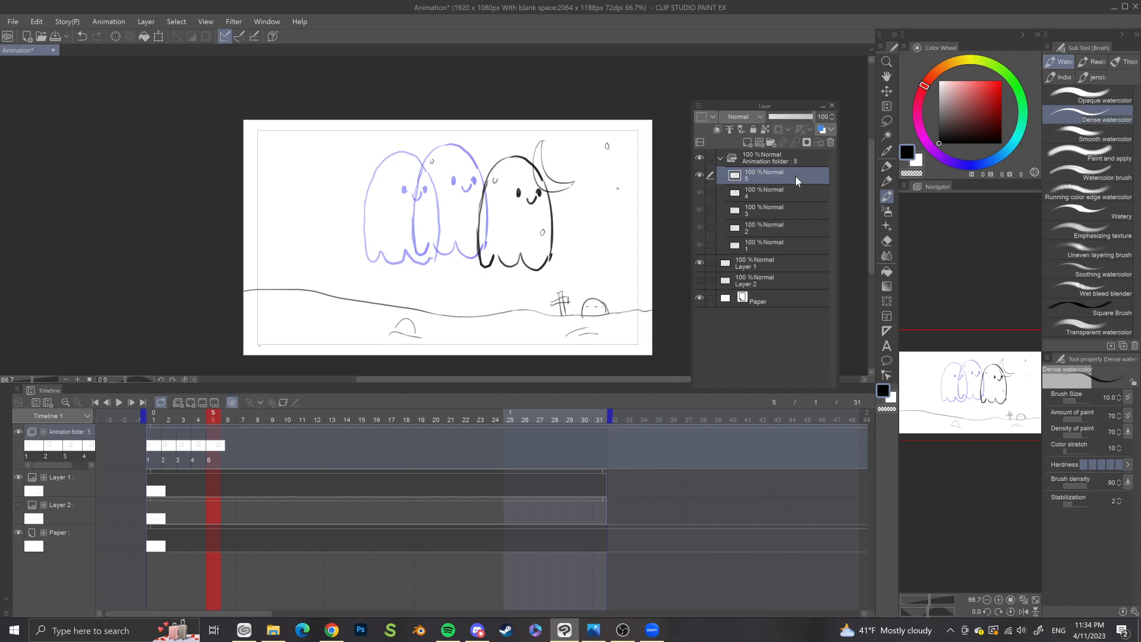
# Step: Duplicate cel 5 and assign the copy, cel 6, to frame 6
pyautogui.rightClick(813, 181)
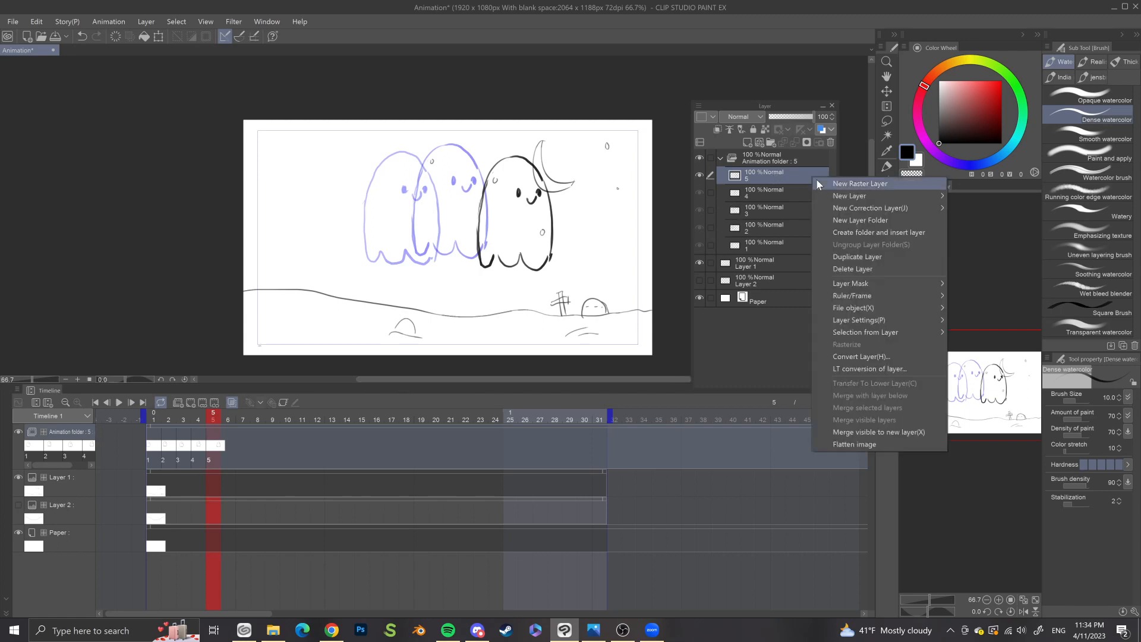
pyautogui.click(853, 256)
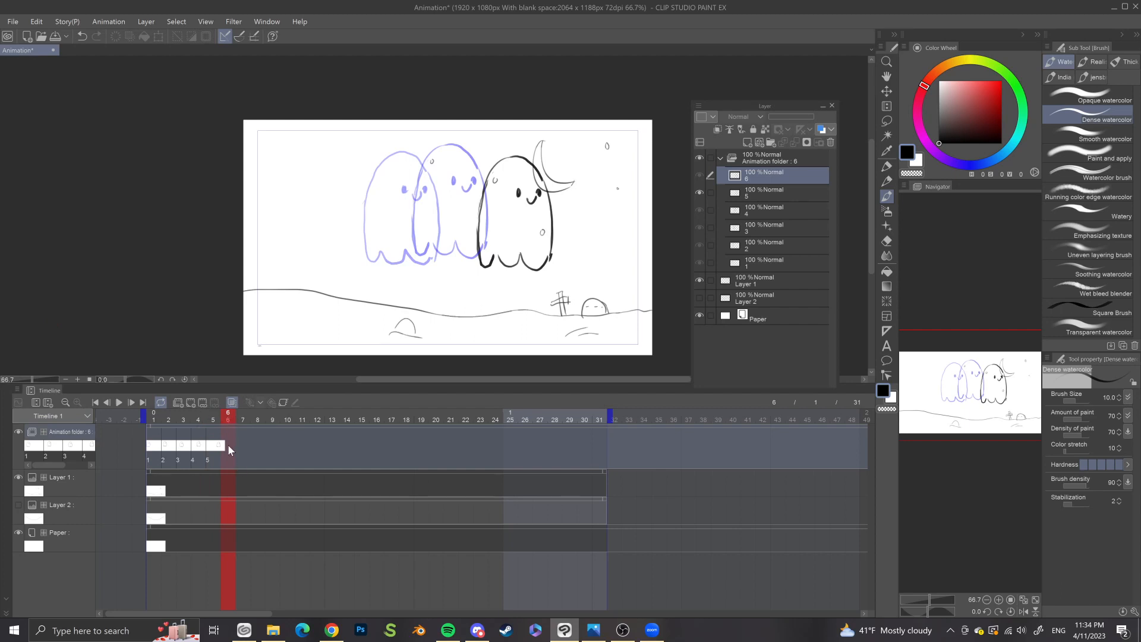
pyautogui.click(202, 403)
pyautogui.click(527, 330)
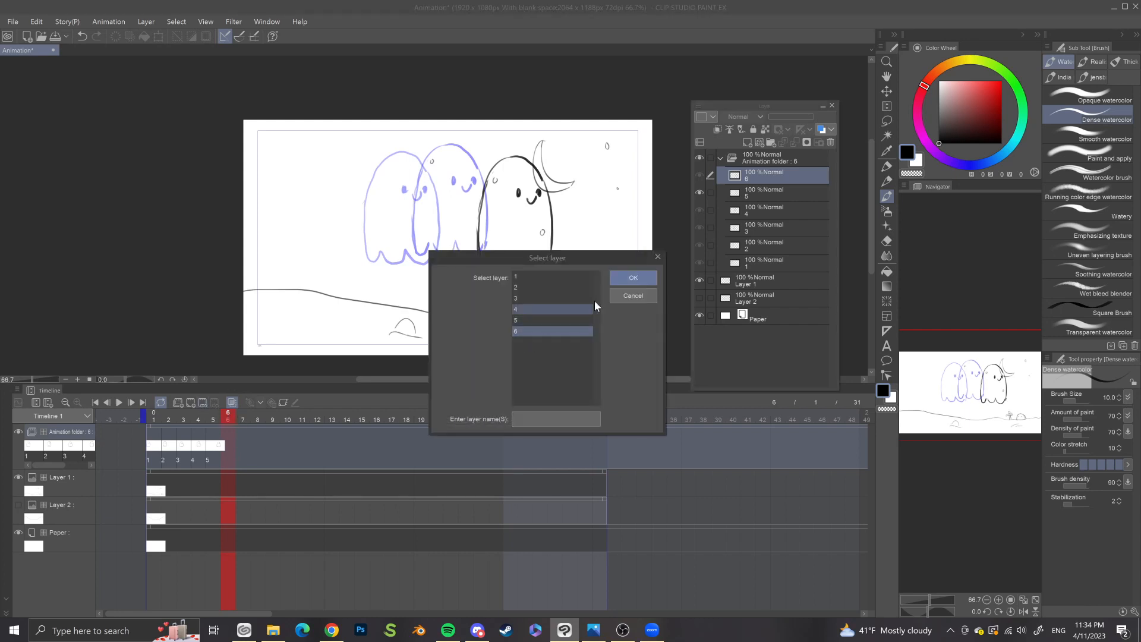
pyautogui.click(639, 279)
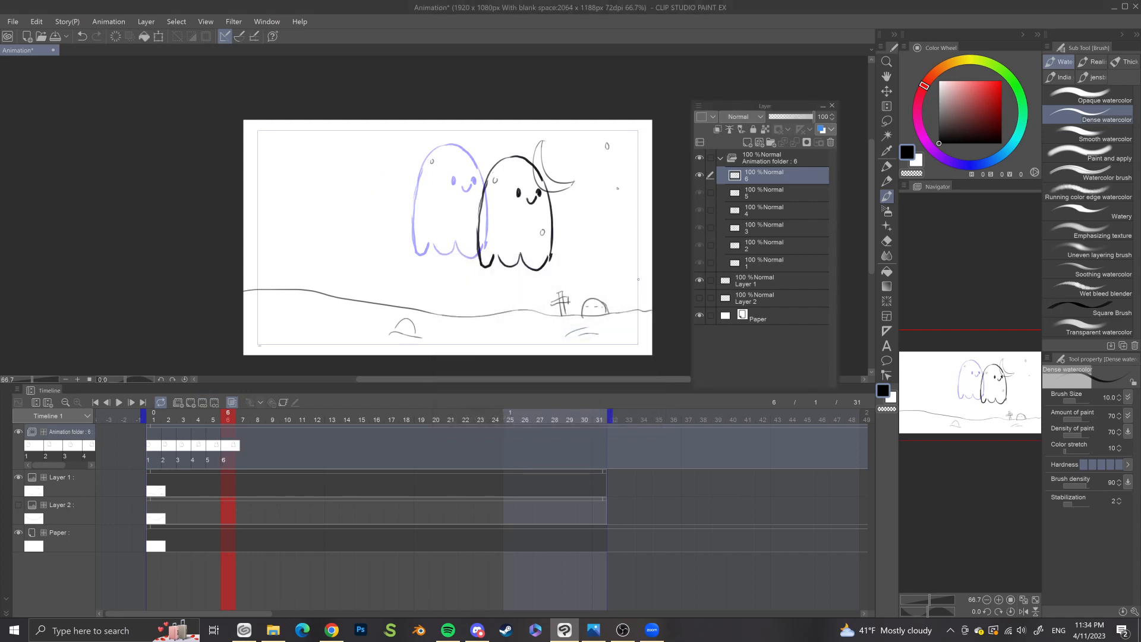
# Step: Transform the ghost on cel 6, moving it further right over the moon and slightly up
pyautogui.hotkey('ctrl', 't')
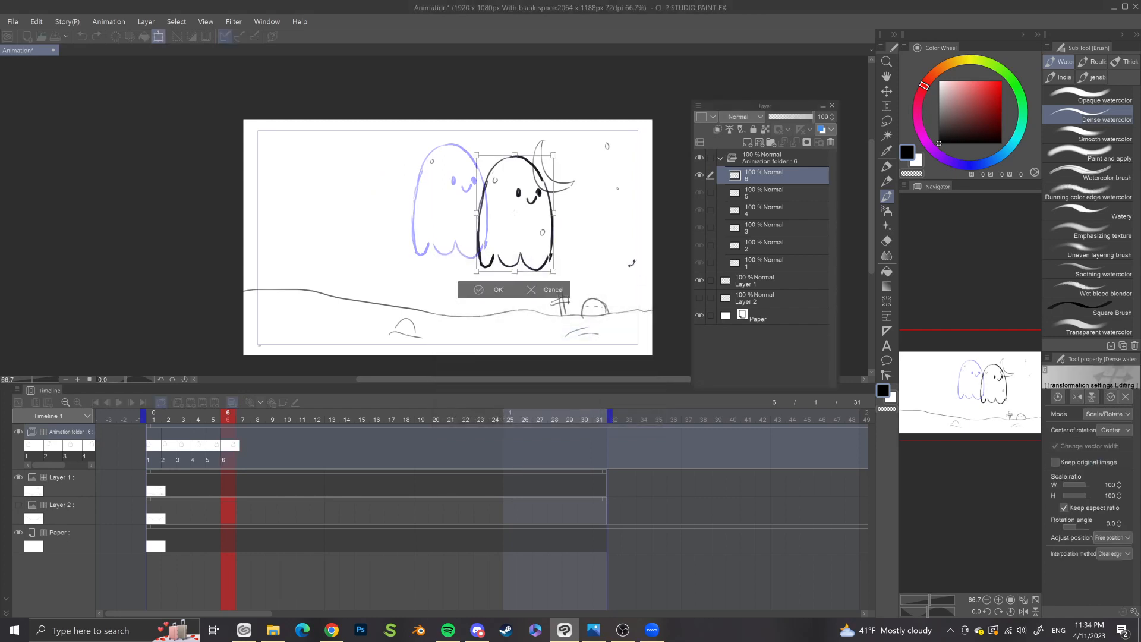
pyautogui.moveTo(532, 228); pyautogui.dragTo(580, 223)
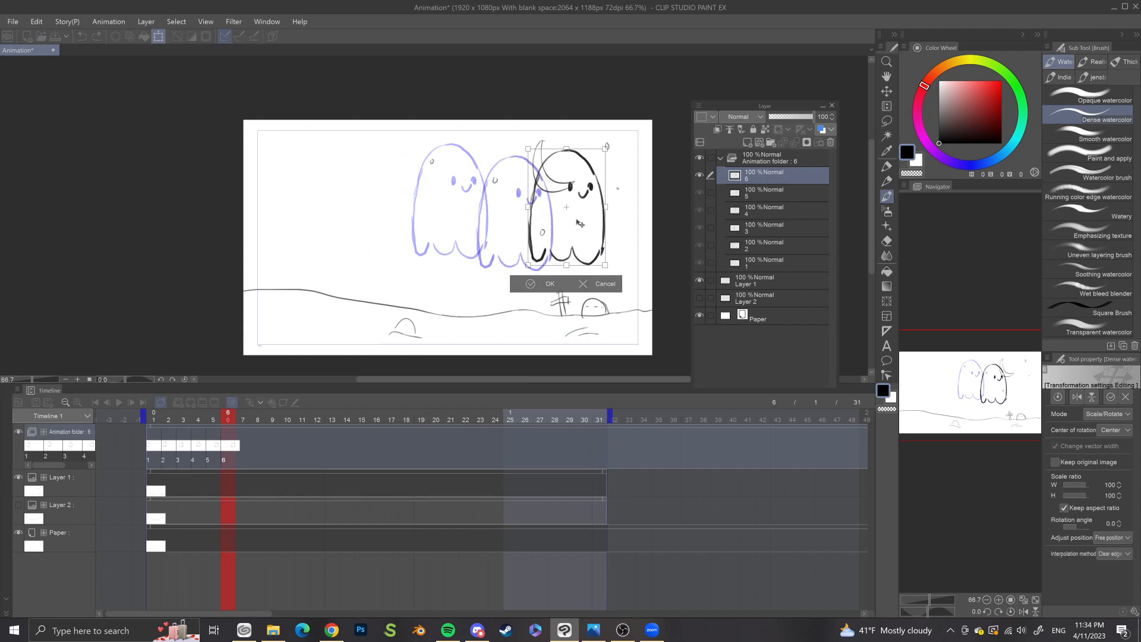
pyautogui.press('Return')
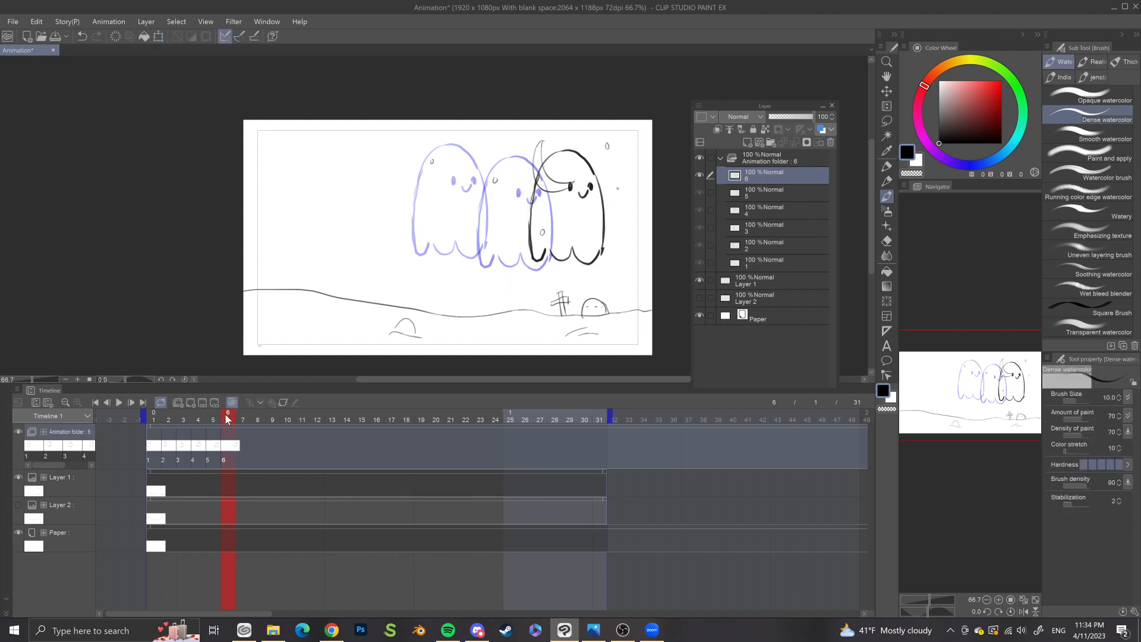
# Step: Return to frame 1, end the timeline at frame 6 and play the looping animation
pyautogui.moveTo(225, 412)
pyautogui.mouseDown()
pyautogui.moveTo(167, 407)
pyautogui.moveTo(178, 399)
pyautogui.moveTo(233, 408)
pyautogui.moveTo(153, 416)
pyautogui.moveTo(251, 420)
pyautogui.moveTo(156, 418)
pyautogui.mouseUp()
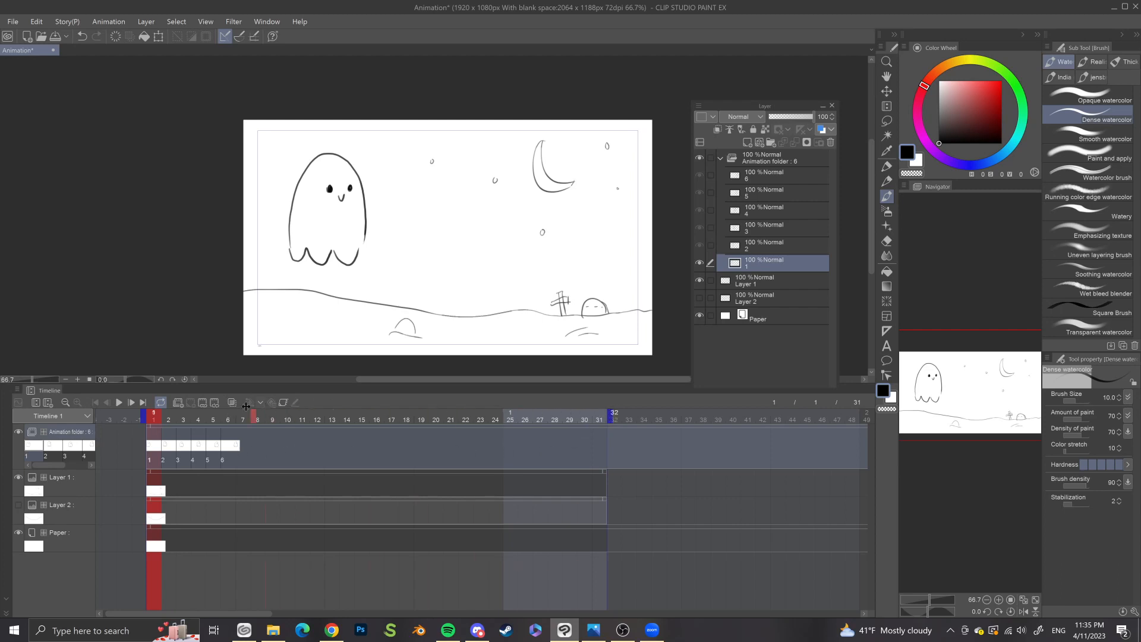
pyautogui.moveTo(244, 407); pyautogui.dragTo(241, 410)
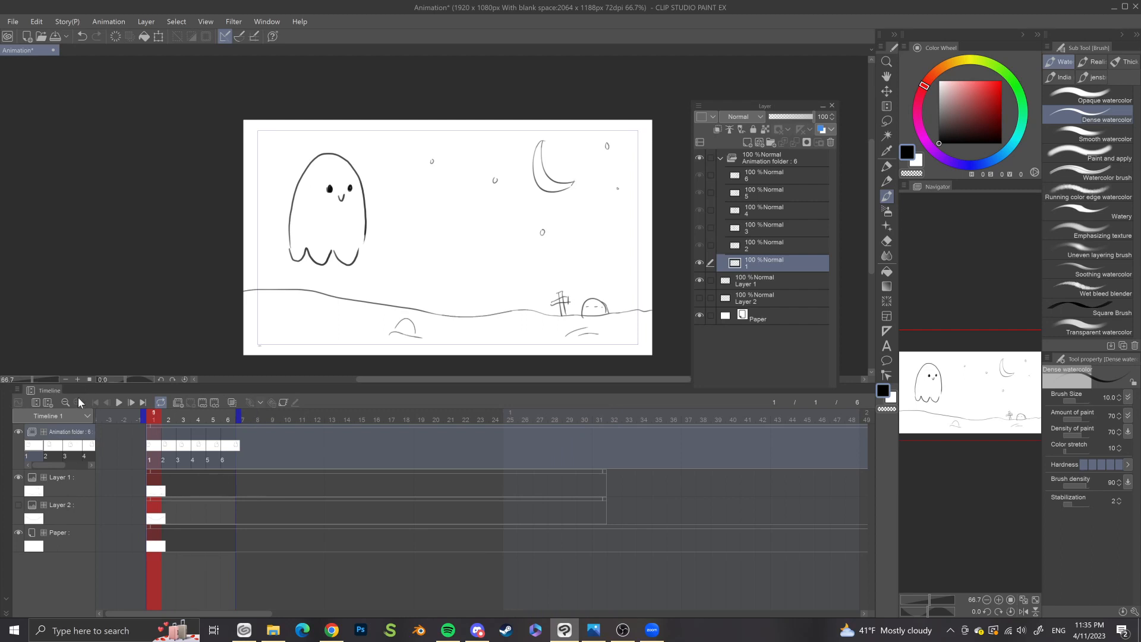
pyautogui.click(121, 405)
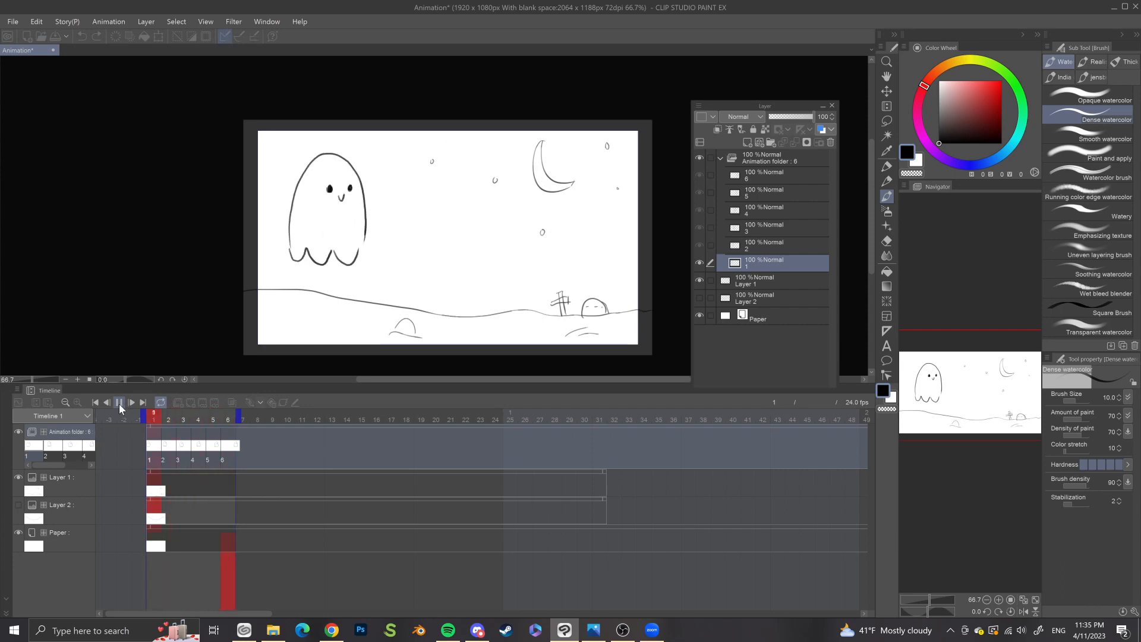
pyautogui.click(120, 404)
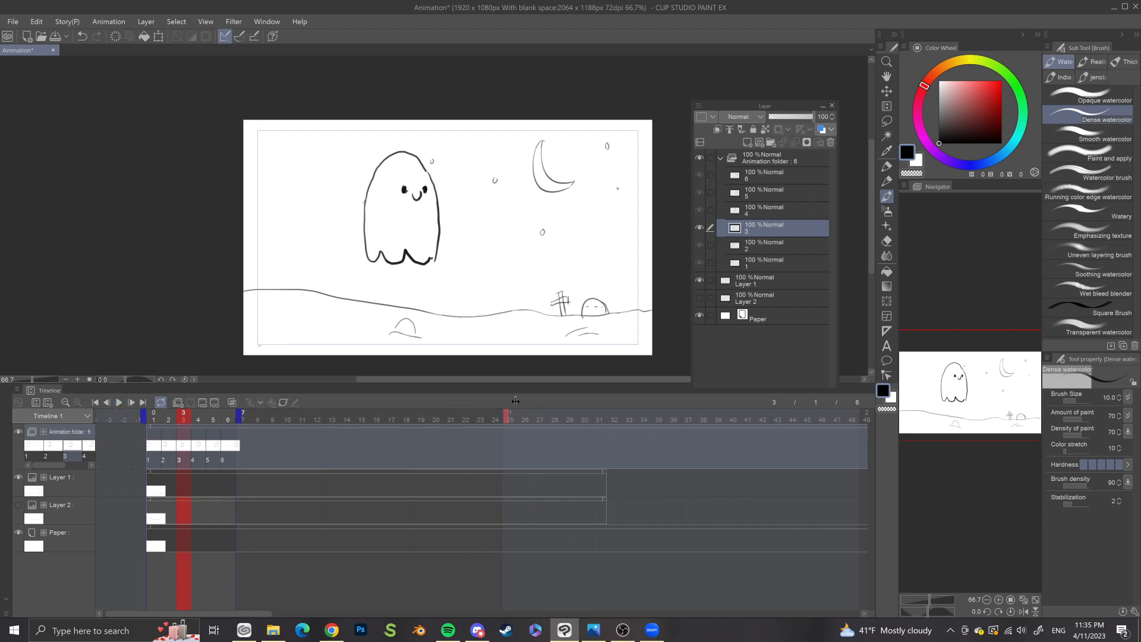
# Step: Extend the timeline's end to frame 24 and move cel 6 to frame 22 and cel 5 to frame 19
pyautogui.moveTo(514, 403); pyautogui.dragTo(512, 404)
pyautogui.click(229, 447)
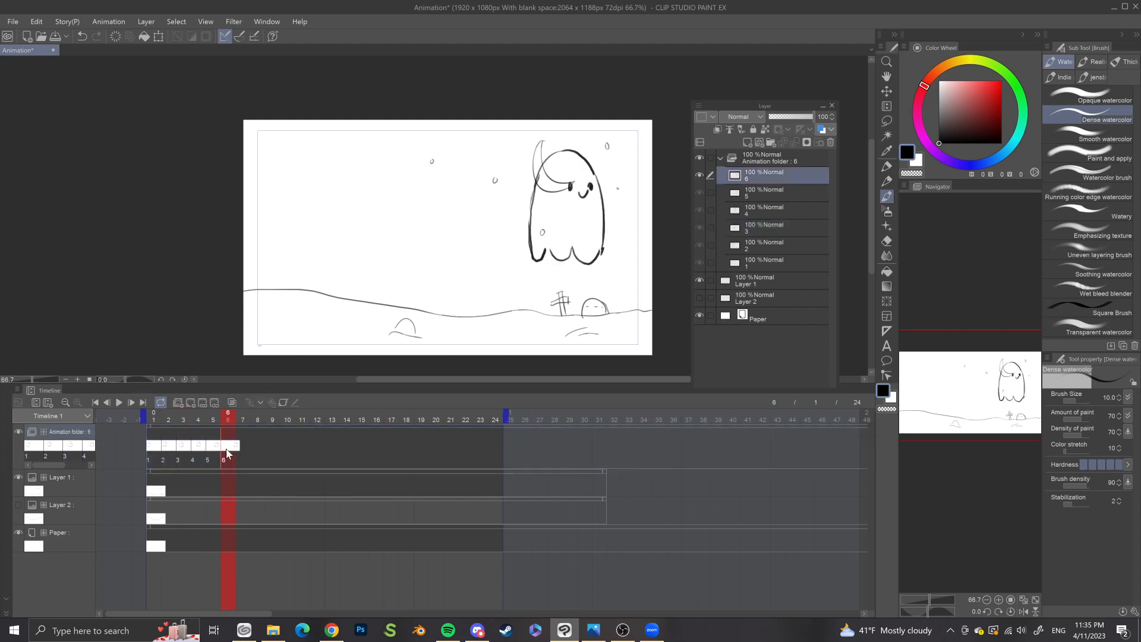
pyautogui.moveTo(470, 453); pyautogui.dragTo(469, 450)
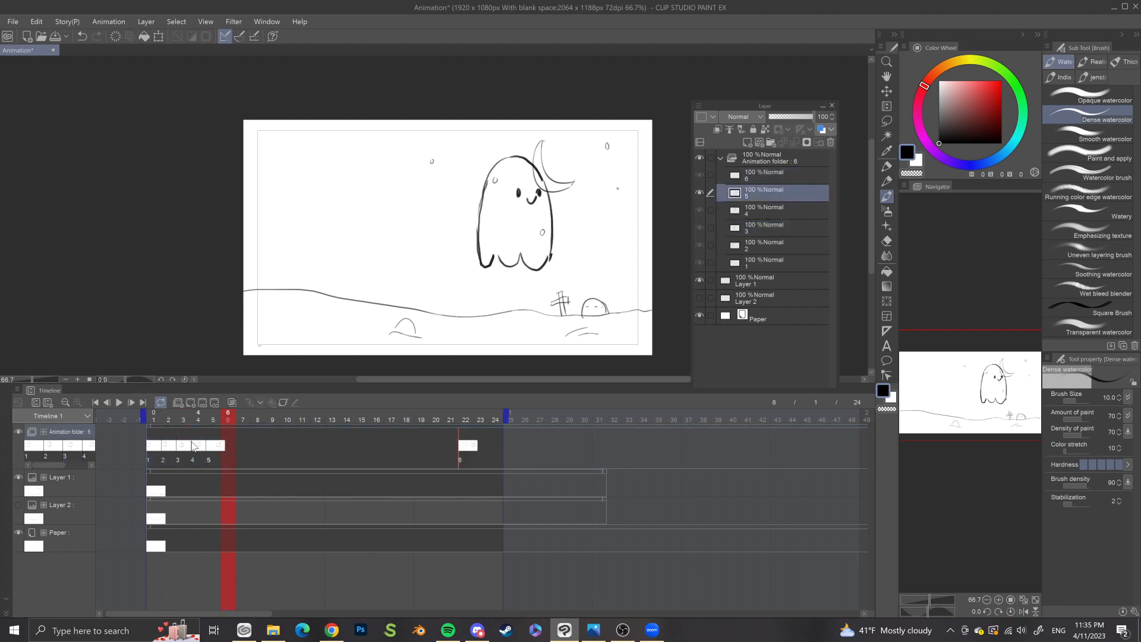
pyautogui.click(209, 452)
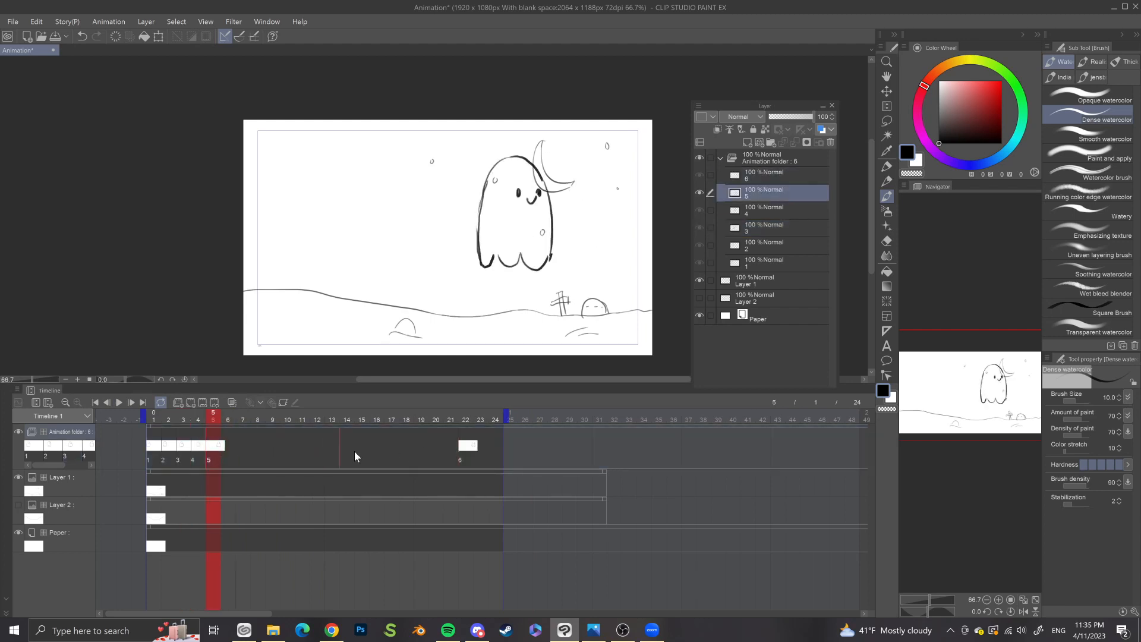
pyautogui.moveTo(414, 445); pyautogui.dragTo(420, 443)
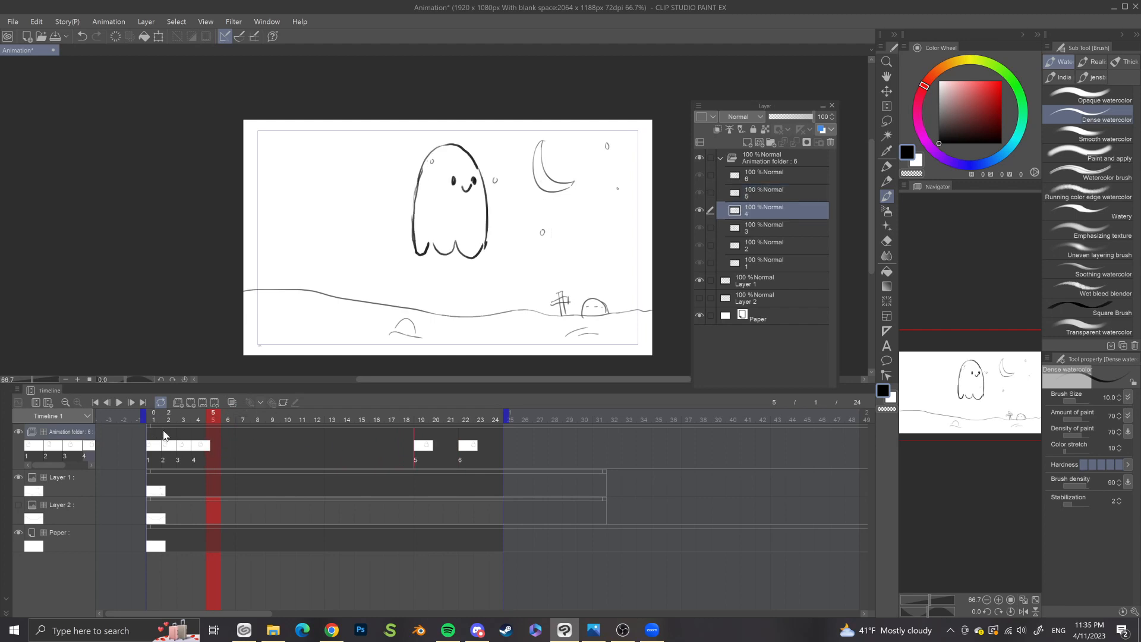
# Step: Spread the earlier ghost cels by moving cel 4 to frame 16, cel 3 to frame 13 and cel 2 to frame 7
pyautogui.click(166, 438)
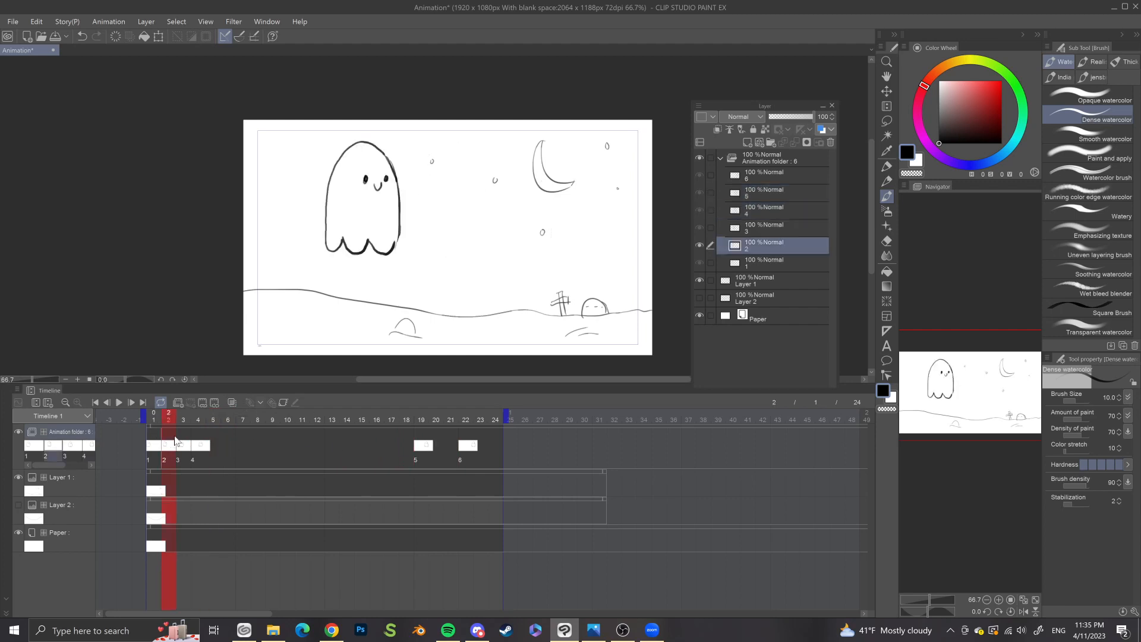
pyautogui.click(250, 461)
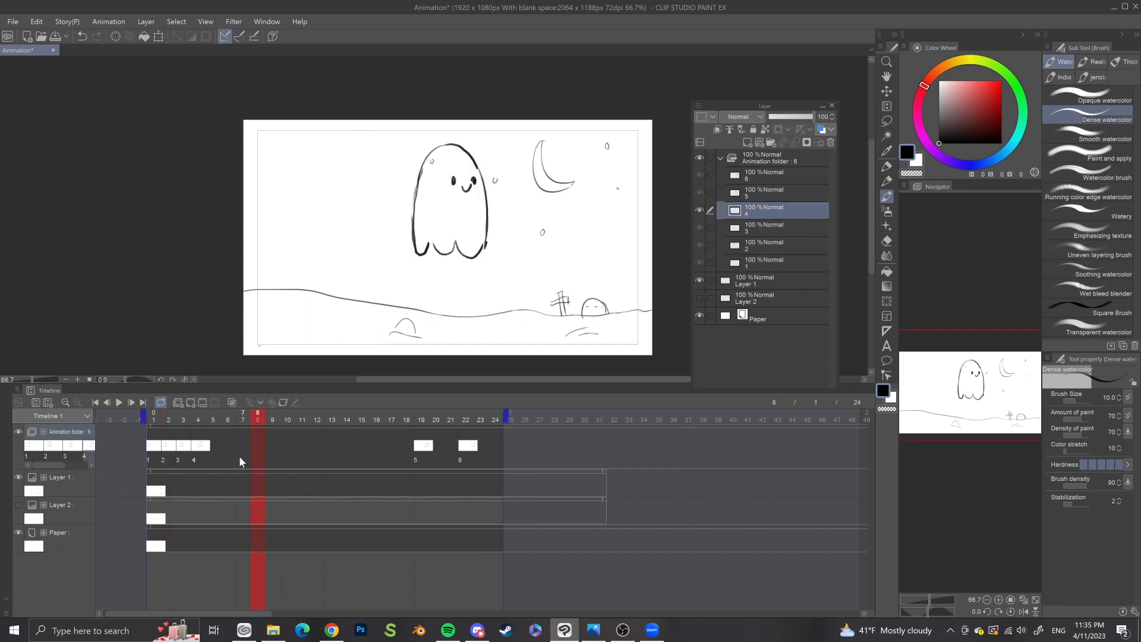
pyautogui.moveTo(248, 454); pyautogui.dragTo(160, 428)
pyautogui.moveTo(246, 445)
pyautogui.mouseDown()
pyautogui.moveTo(386, 458)
pyautogui.moveTo(328, 452)
pyautogui.mouseUp()
pyautogui.click(318, 447)
pyautogui.click(259, 449)
pyautogui.click(264, 445)
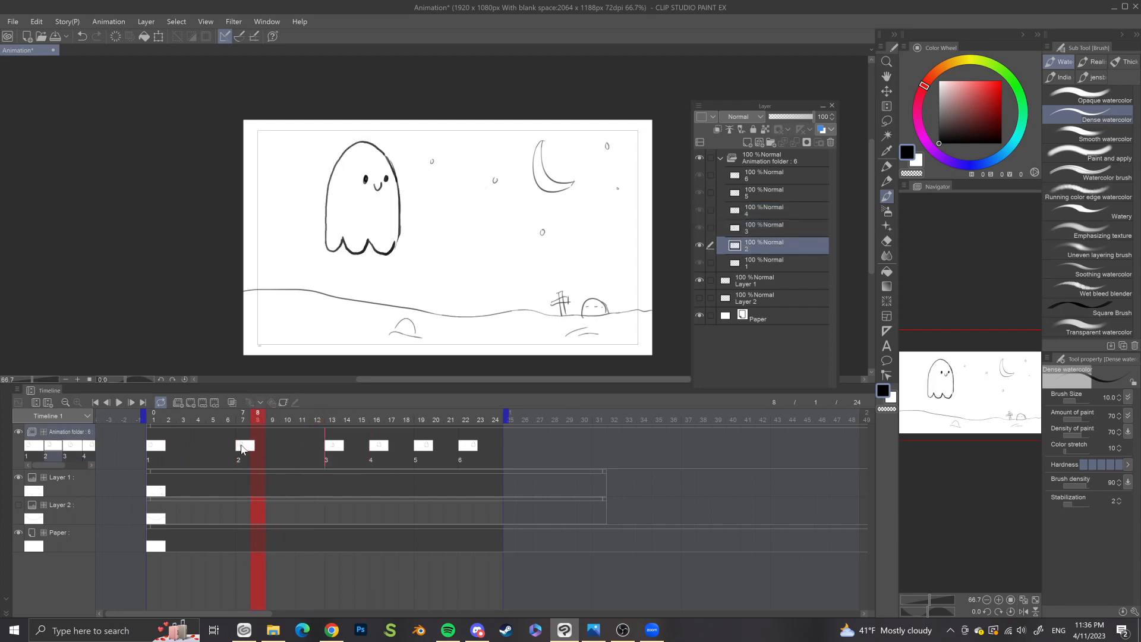
# Step: Move cel 2 to frame 4 and shift cels 3 to 6 together so that cel 3 starts at frame 7
pyautogui.moveTo(194, 443); pyautogui.dragTo(194, 444)
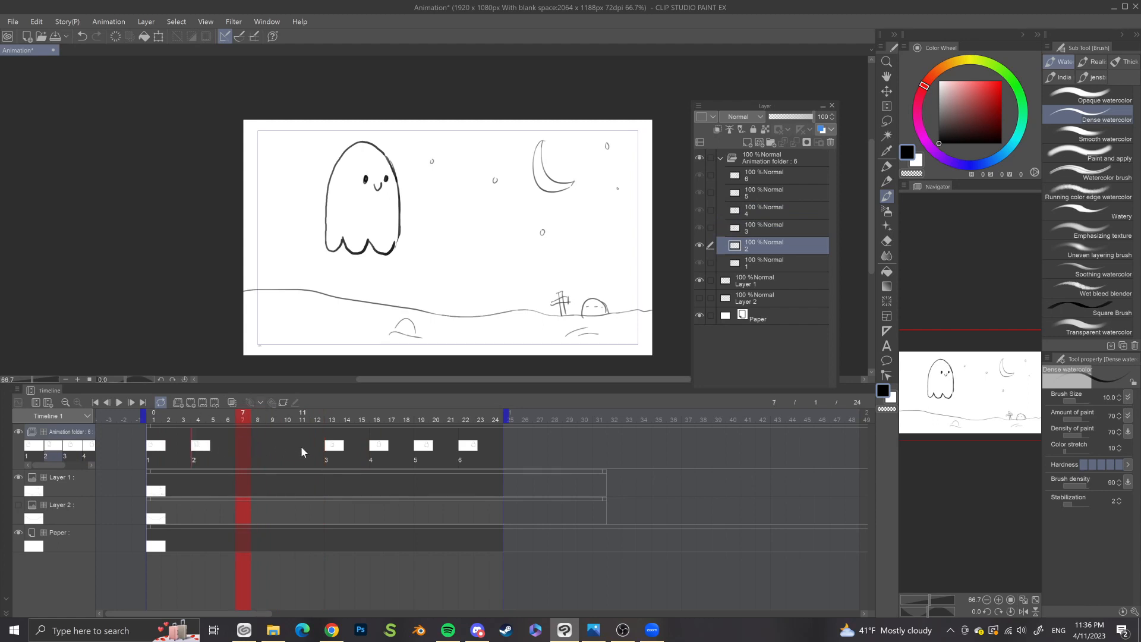
pyautogui.moveTo(302, 437); pyautogui.dragTo(479, 456)
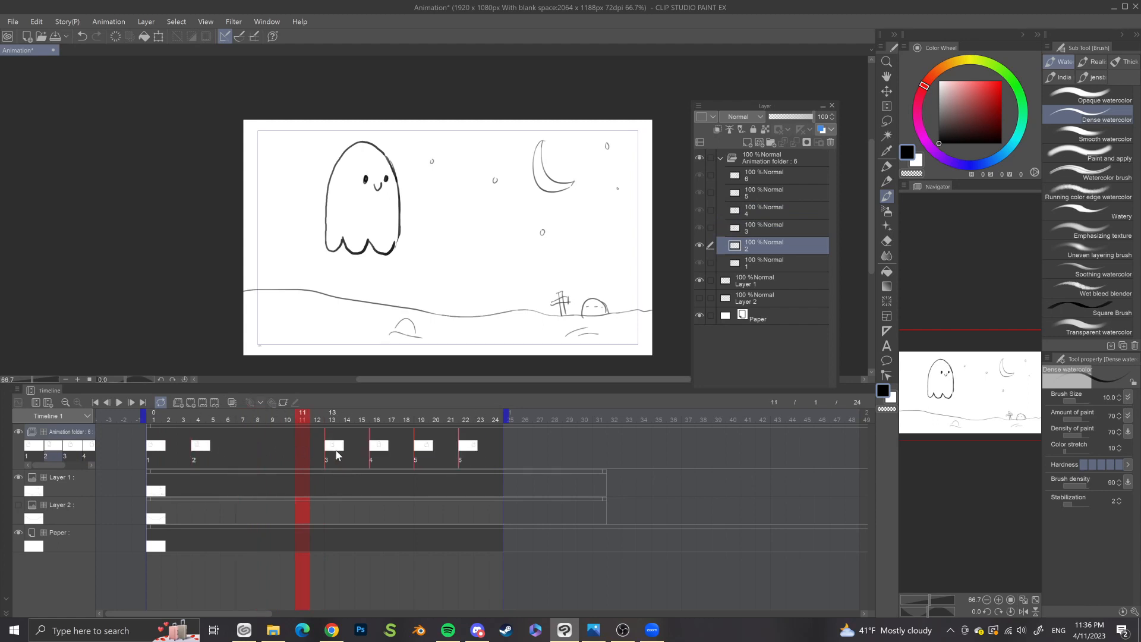
pyautogui.moveTo(331, 450); pyautogui.dragTo(241, 445)
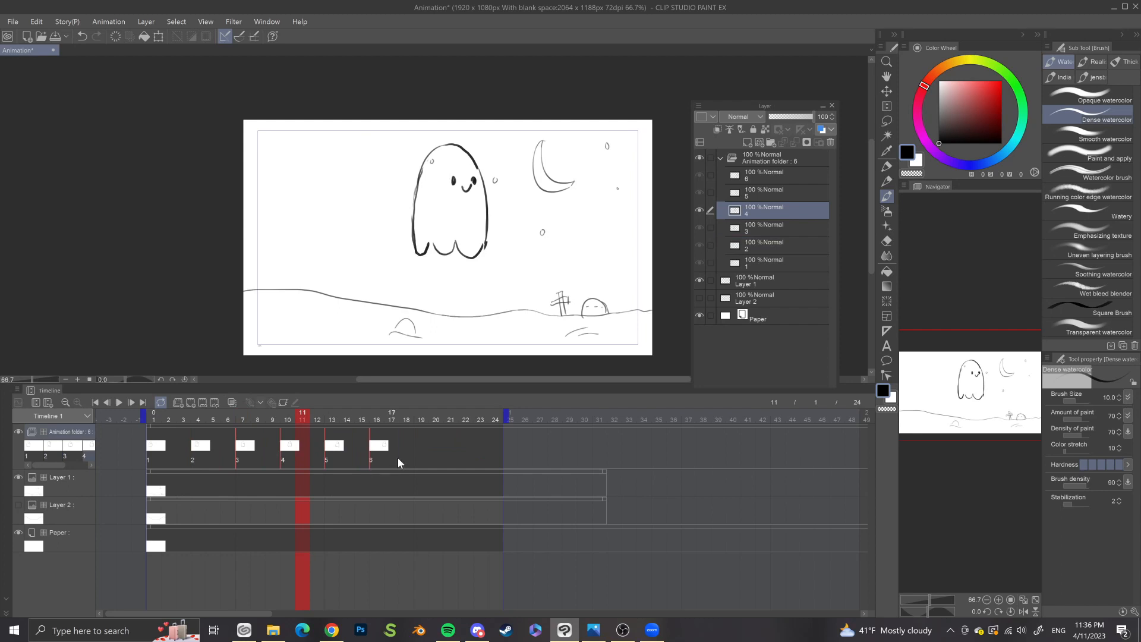
# Step: Try a wider, uneven spacing with cels 2 to 6 at frames 5, 8, 12, 15 and 20
pyautogui.click(387, 447)
pyautogui.moveTo(373, 444); pyautogui.dragTo(434, 449)
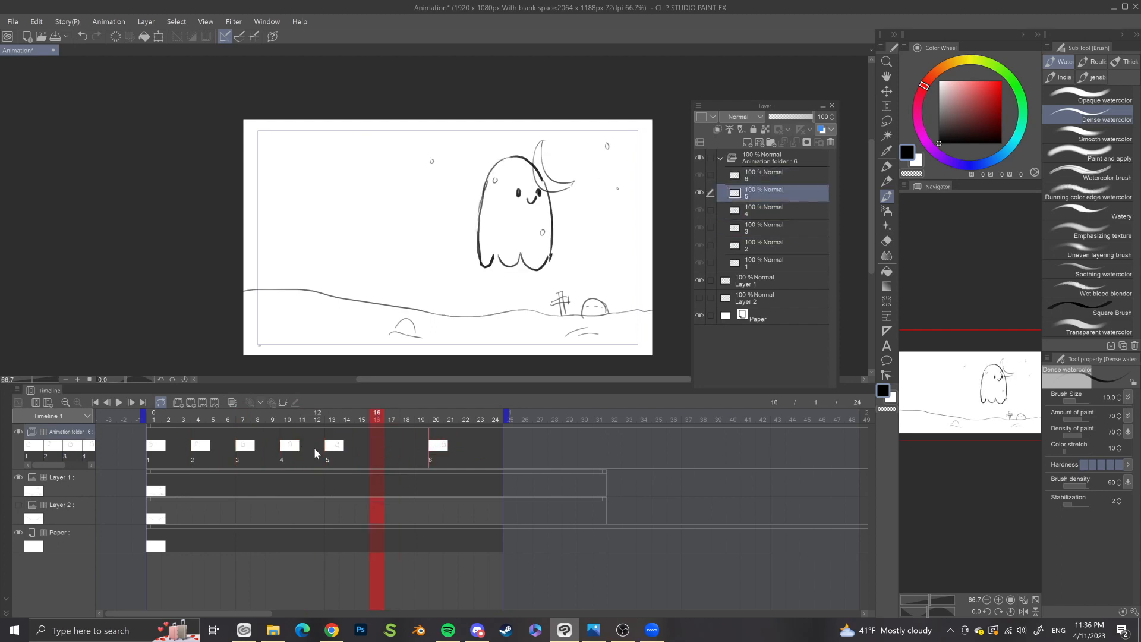
pyautogui.moveTo(325, 450)
pyautogui.mouseDown()
pyautogui.moveTo(391, 453)
pyautogui.moveTo(214, 449)
pyautogui.moveTo(303, 441)
pyautogui.moveTo(459, 458)
pyautogui.mouseUp()
pyautogui.click(289, 447)
pyautogui.click(244, 446)
pyautogui.click(188, 447)
pyautogui.click(193, 447)
pyautogui.click(267, 448)
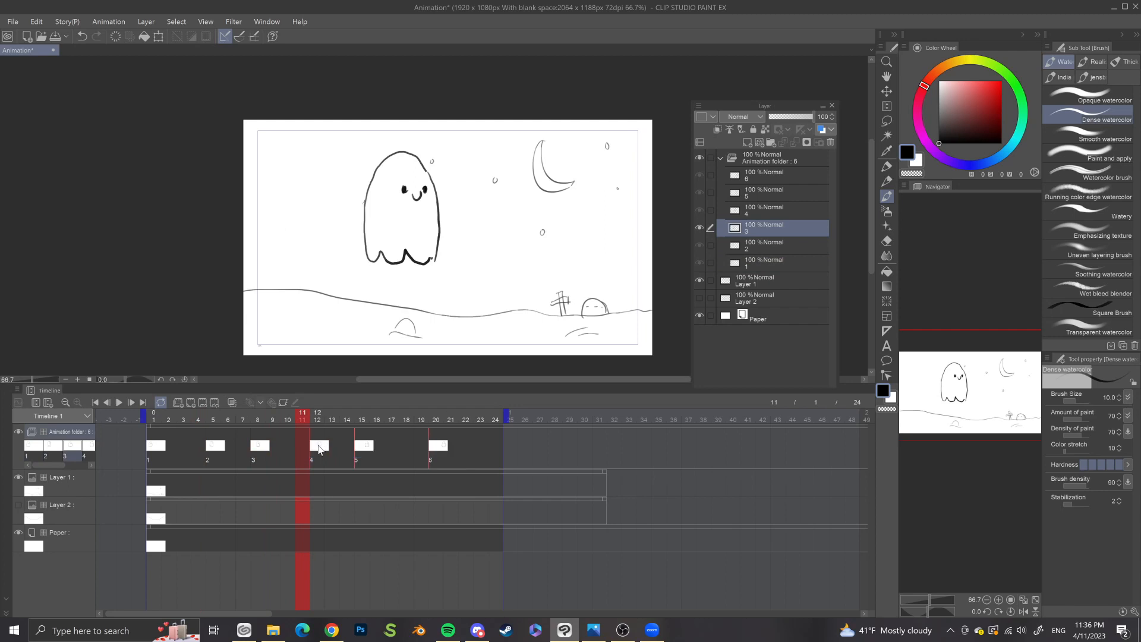
# Step: Space cels 2 to 6 evenly three frames apart, at frames 4, 7, 10, 13 and 16
pyautogui.moveTo(311, 445); pyautogui.dragTo(301, 445)
pyautogui.click(368, 437)
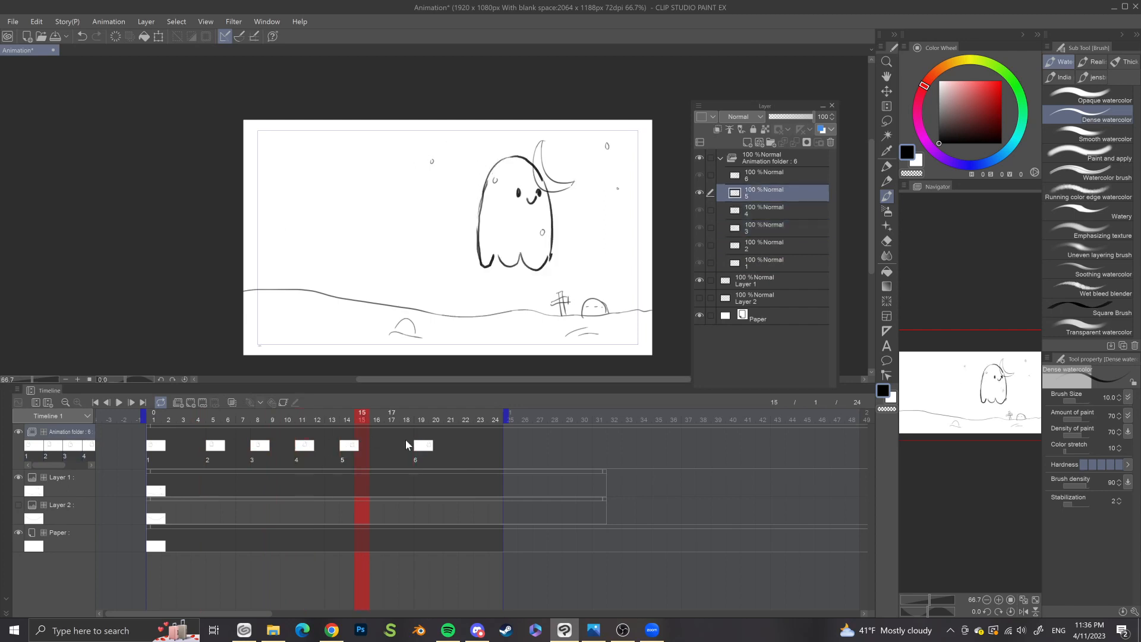
pyautogui.moveTo(405, 438); pyautogui.dragTo(460, 457)
pyautogui.click(433, 443)
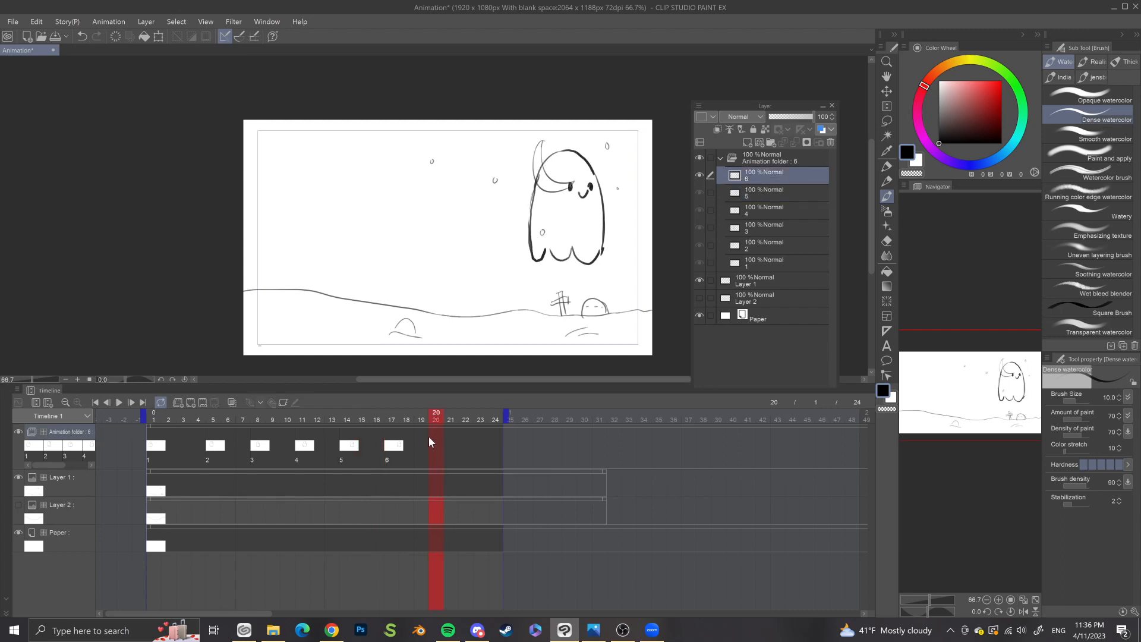
pyautogui.moveTo(413, 435); pyautogui.dragTo(448, 470)
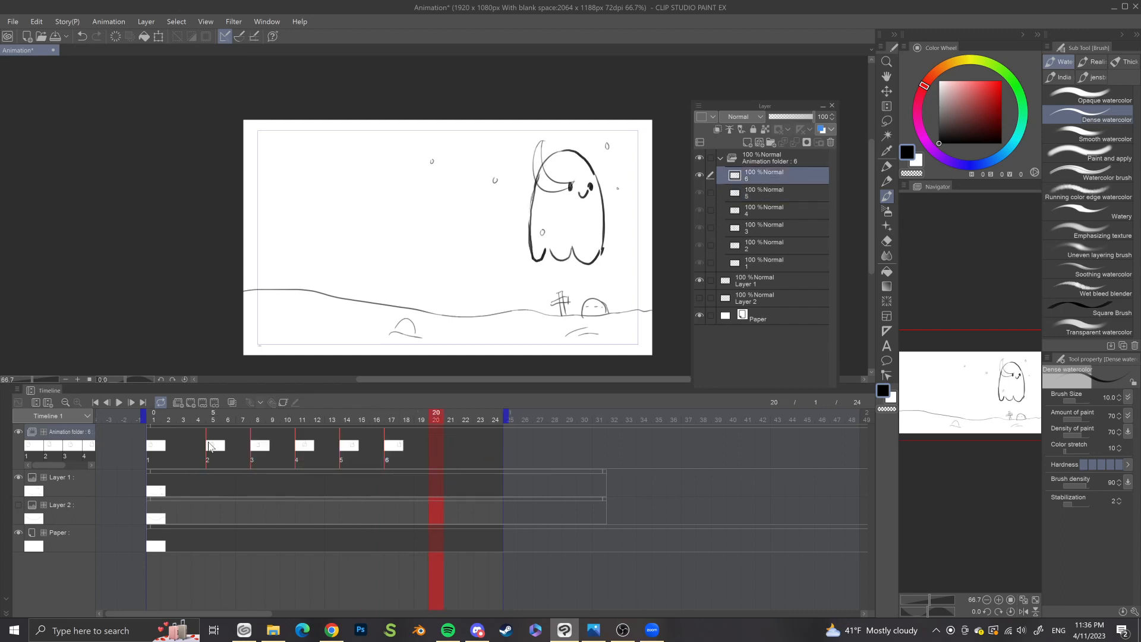
pyautogui.moveTo(210, 446); pyautogui.dragTo(195, 447)
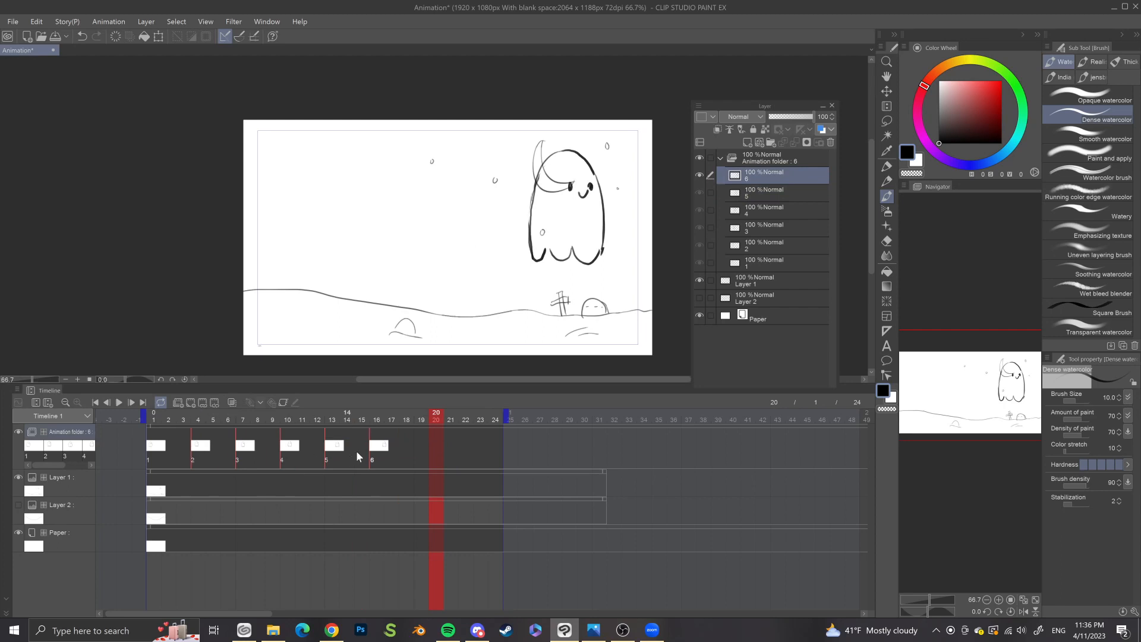
# Step: Step through the timeline from frame 1 to review how long each cel is held, and play and stop the animation
pyautogui.click(141, 414)
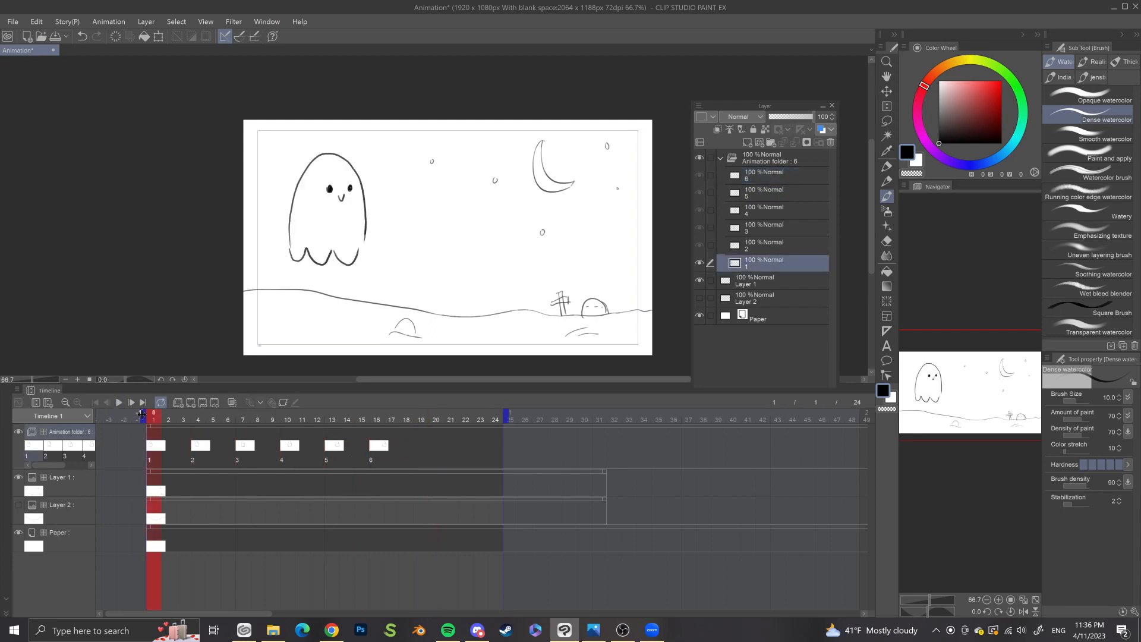
pyautogui.click(174, 436)
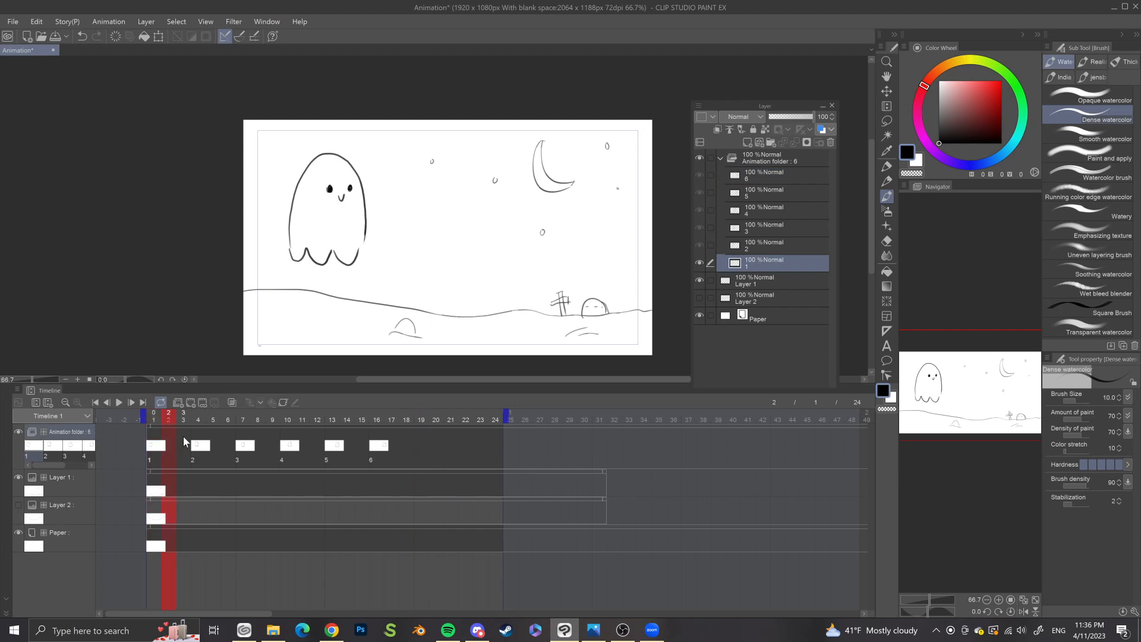
pyautogui.click(217, 435)
pyautogui.click(263, 437)
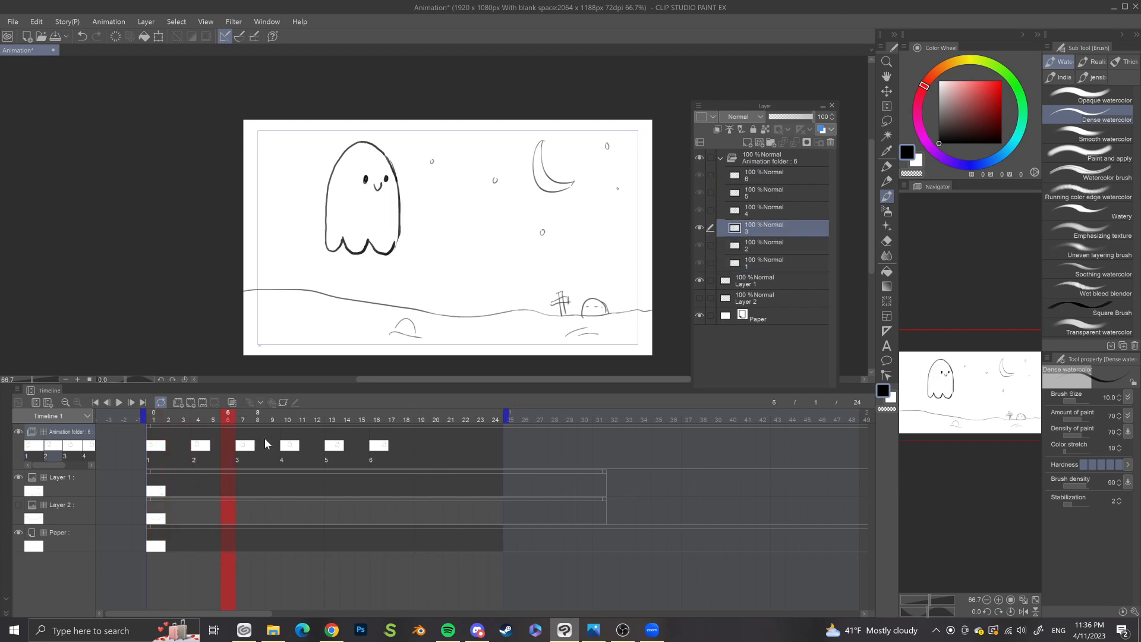
pyautogui.click(314, 437)
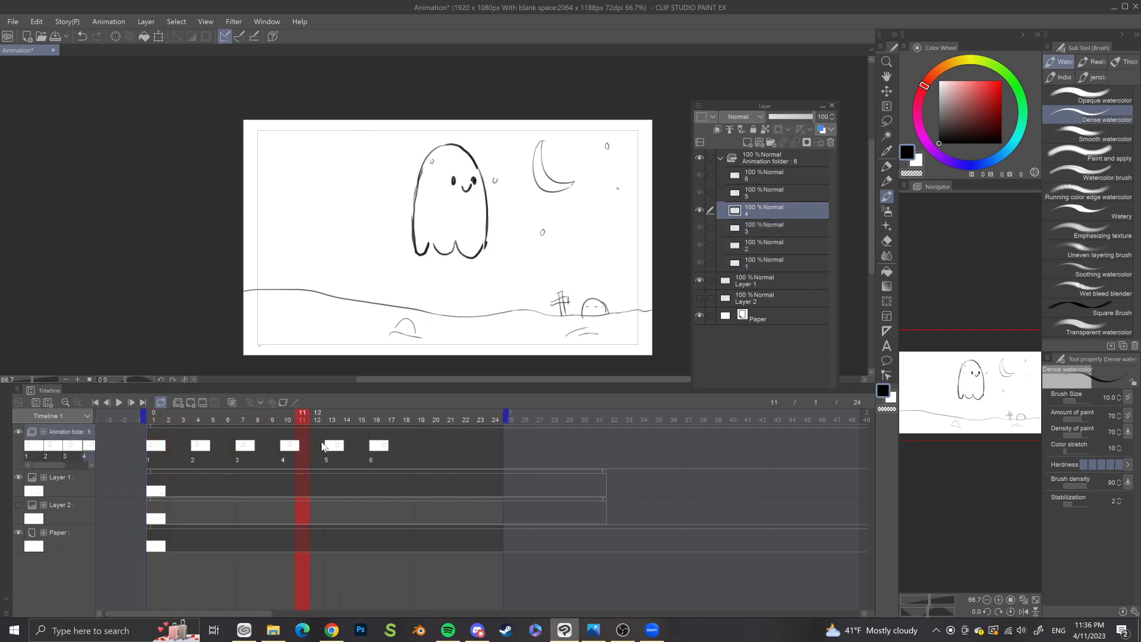
pyautogui.click(351, 441)
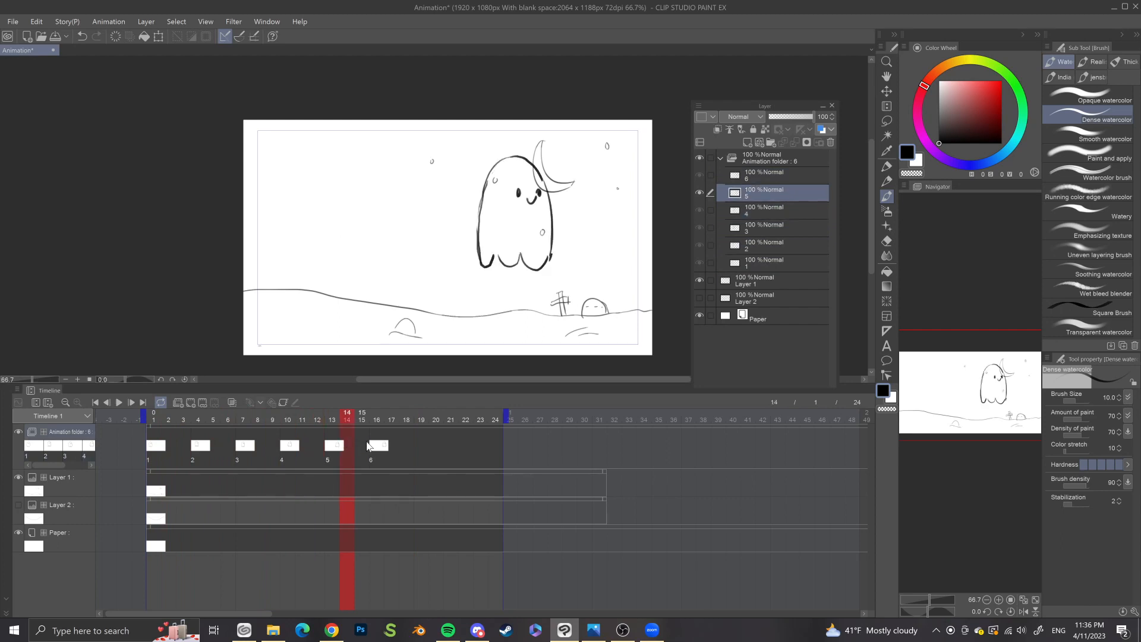
pyautogui.click(366, 445)
pyautogui.click(116, 402)
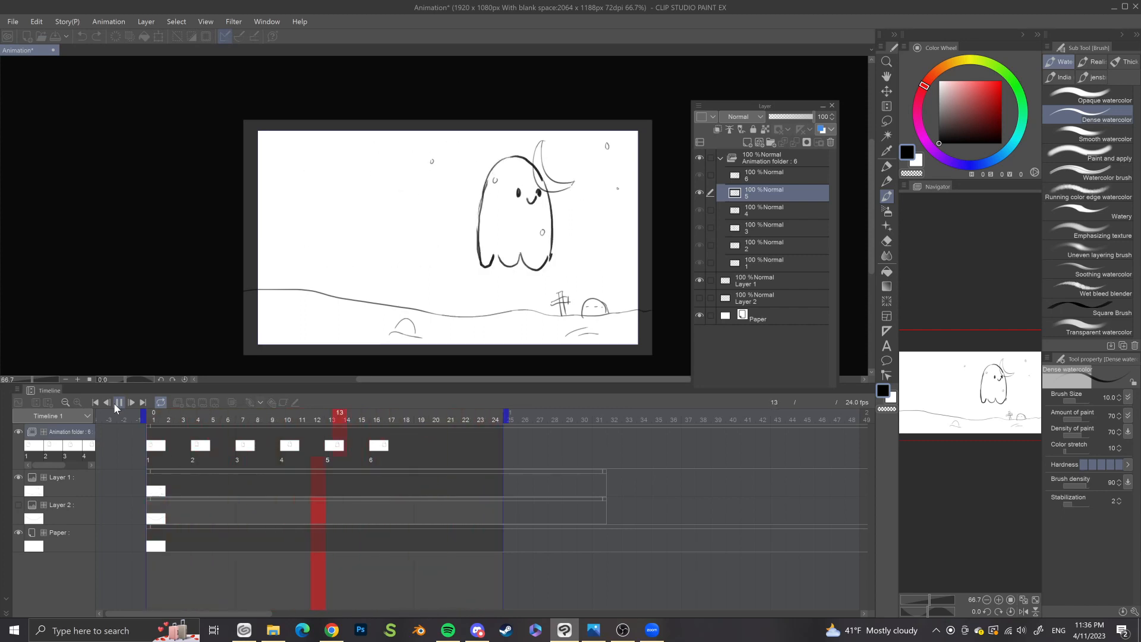
pyautogui.click(117, 404)
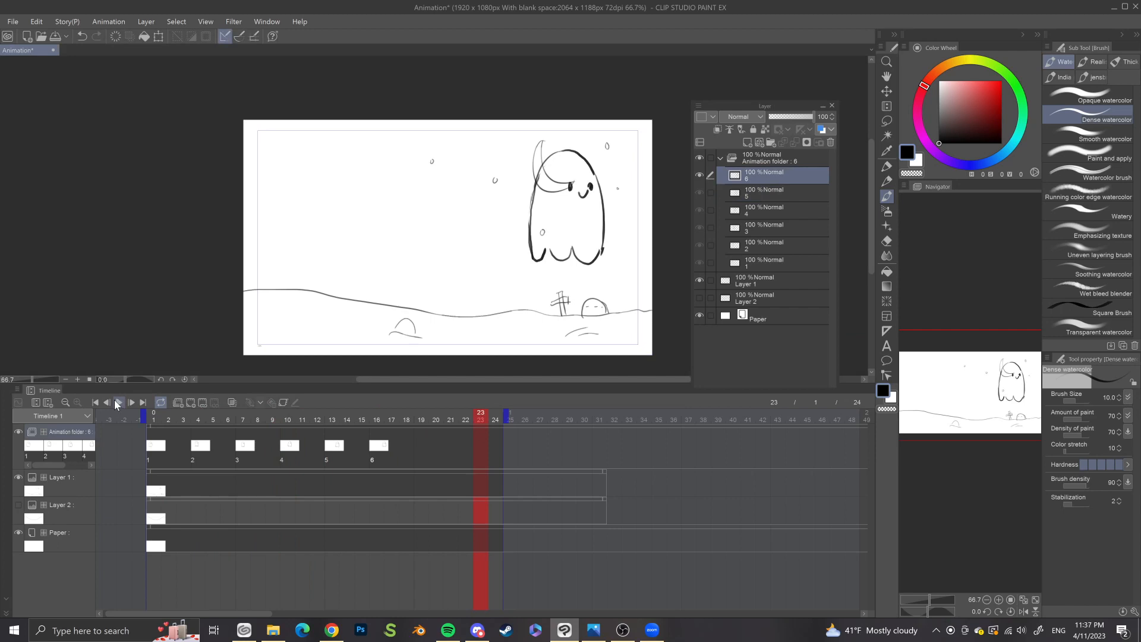
# Step: Try the Play all frames playback setting and run the animation briefly with it
pyautogui.click(104, 23)
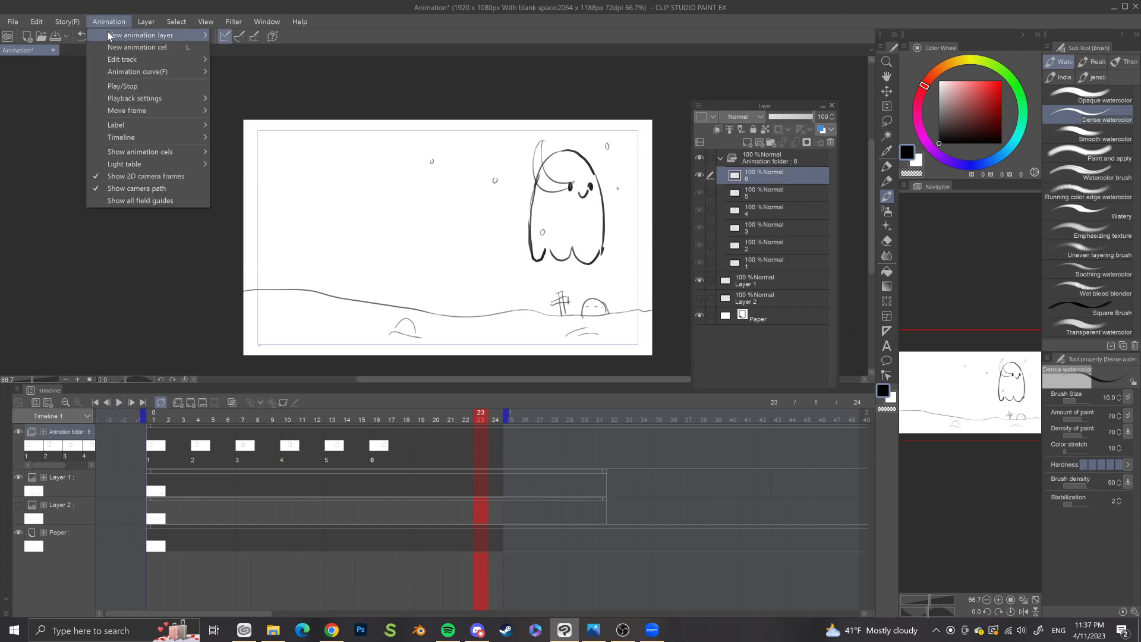
pyautogui.moveTo(145, 96)
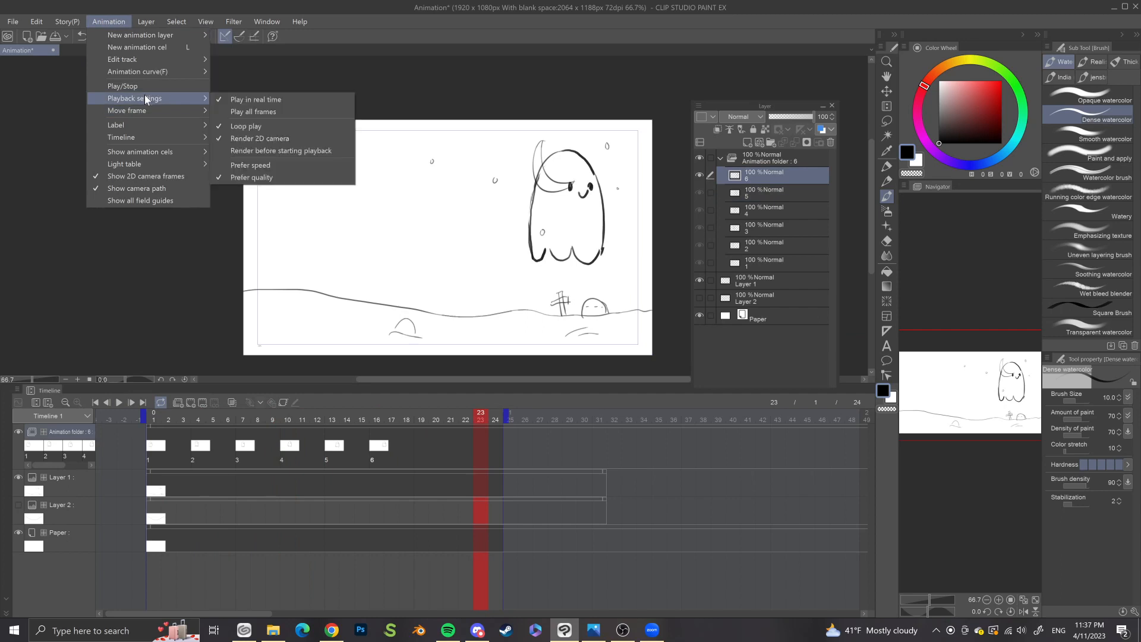
pyautogui.click(259, 112)
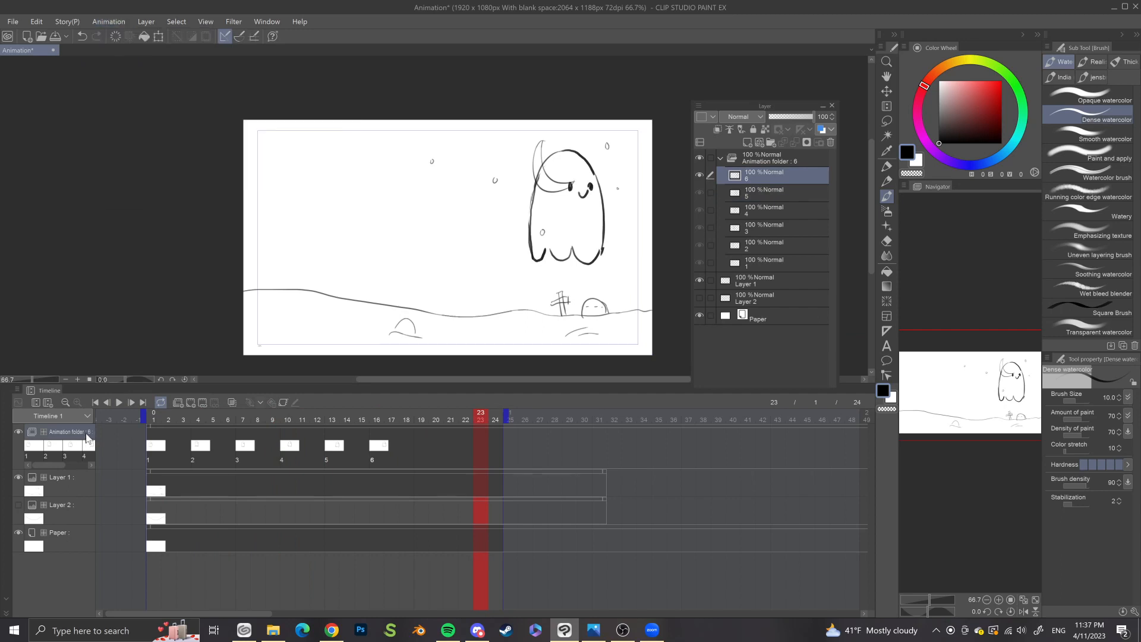
pyautogui.click(120, 402)
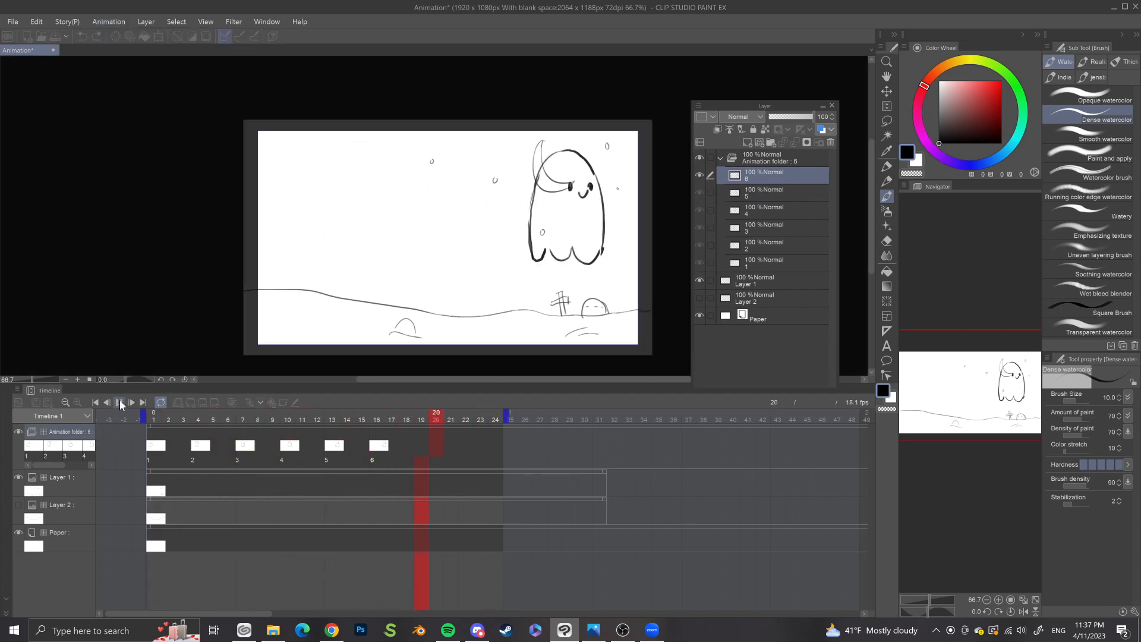
pyautogui.click(120, 402)
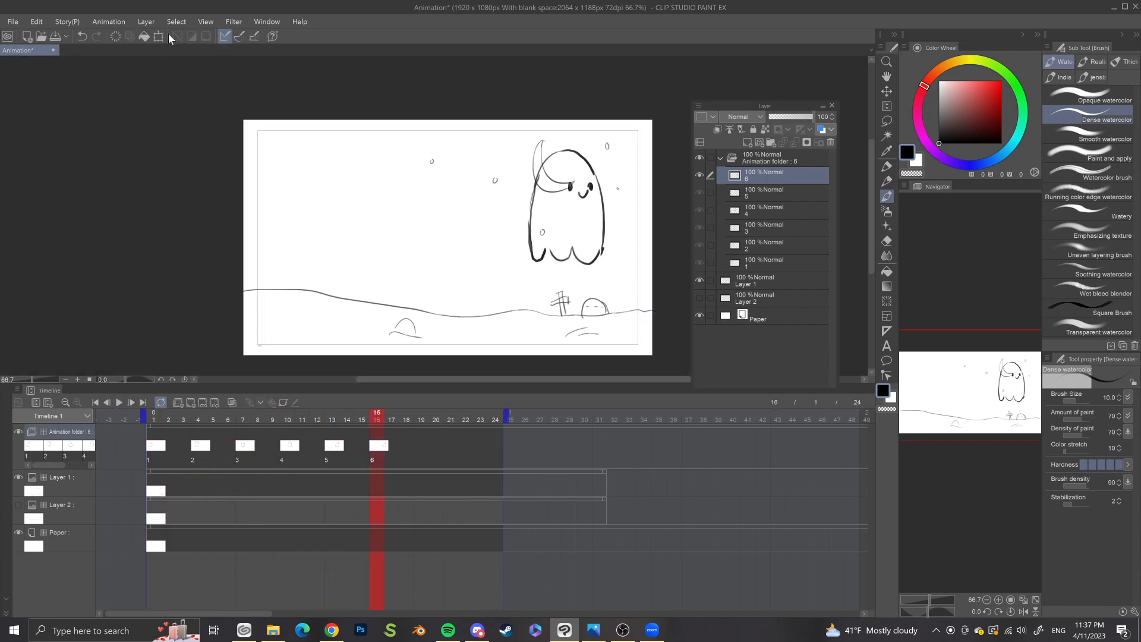
# Step: Set playback to Play in real time, and play and stop the animation to check its timing
pyautogui.click(110, 22)
pyautogui.moveTo(114, 101)
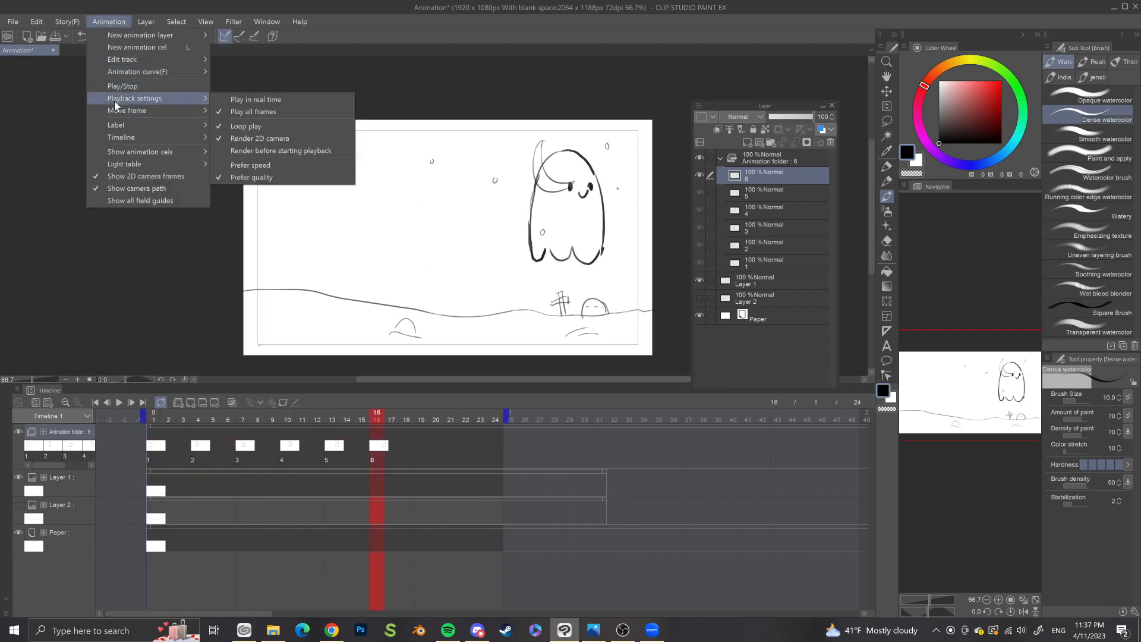
pyautogui.click(257, 100)
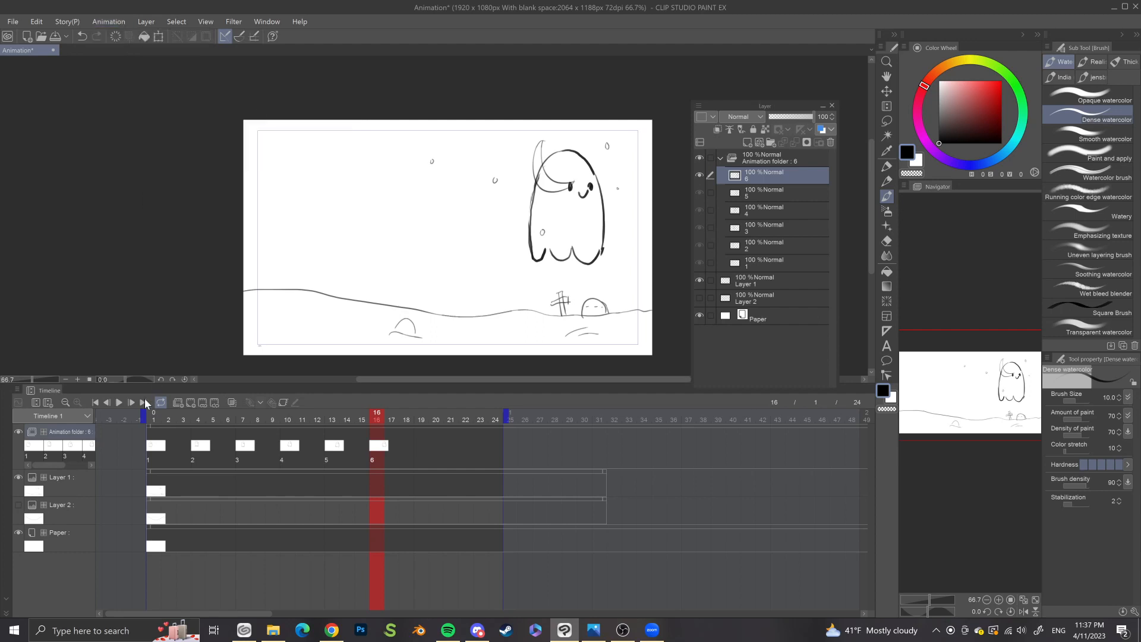
pyautogui.click(115, 406)
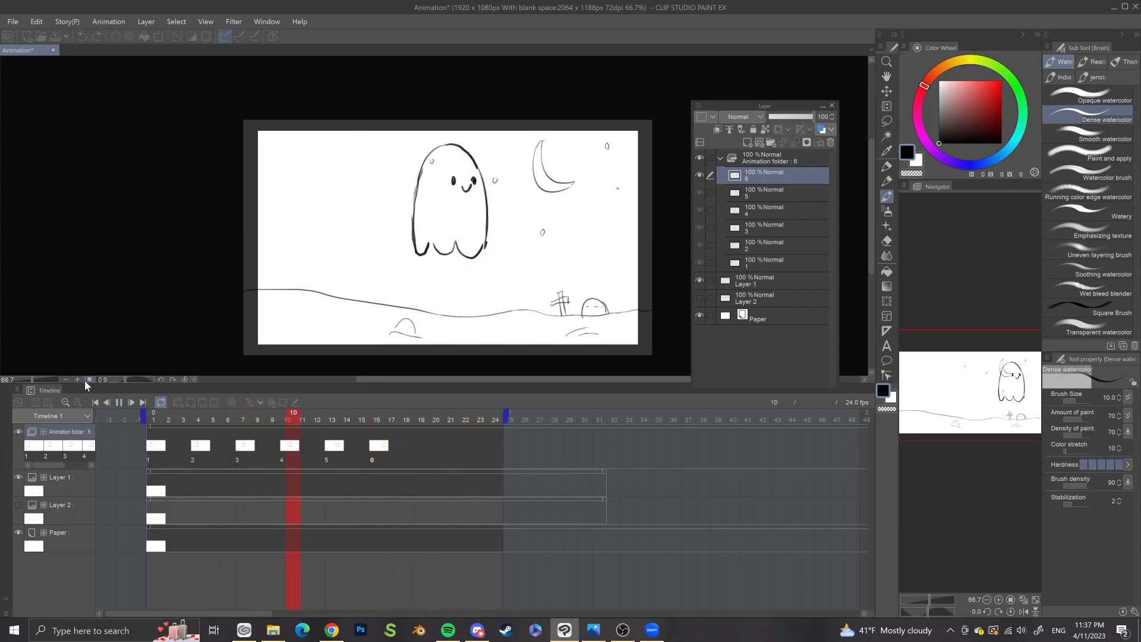
pyautogui.click(118, 404)
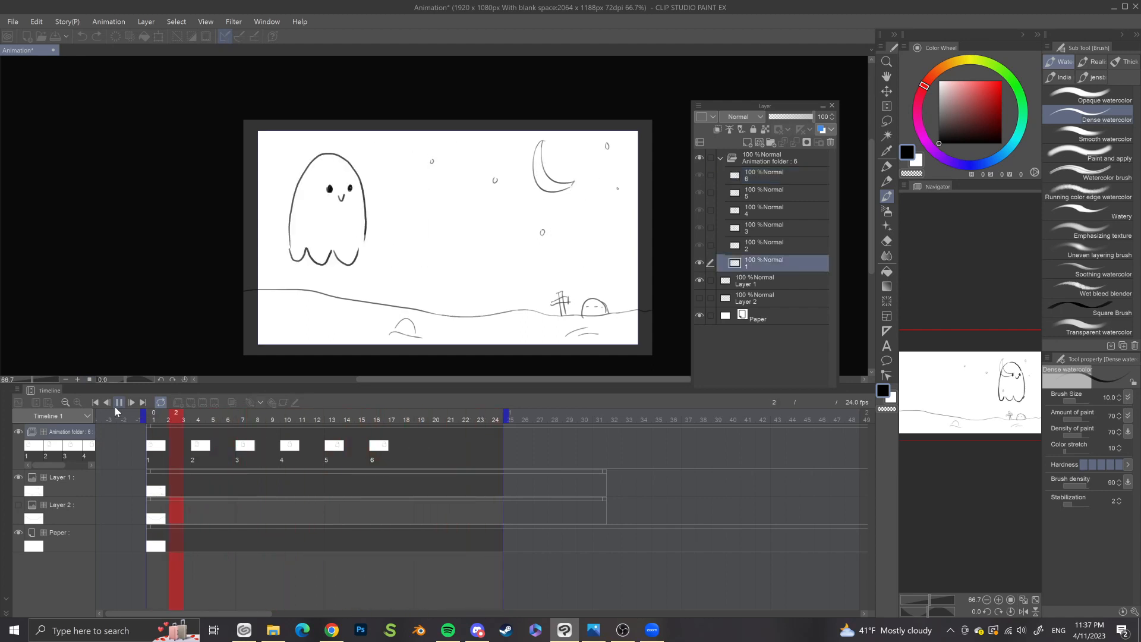
# Step: Widen the spacing of the last cels by moving cel 6 to frame 19 and cel 5 to frame 15
pyautogui.moveTo(370, 447); pyautogui.dragTo(423, 447)
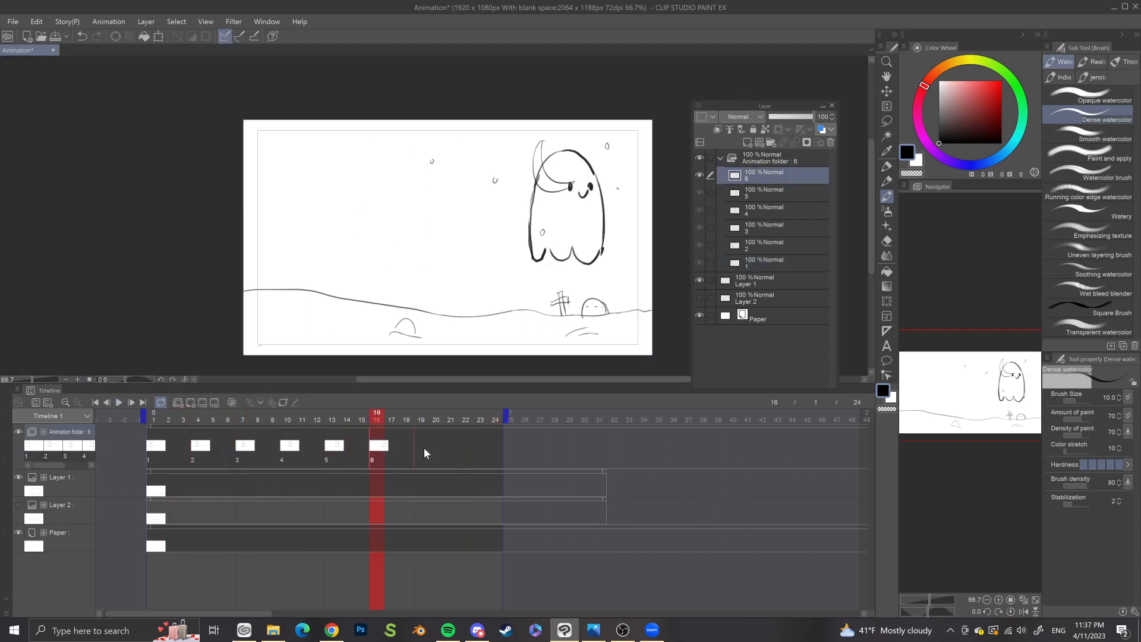
pyautogui.click(335, 449)
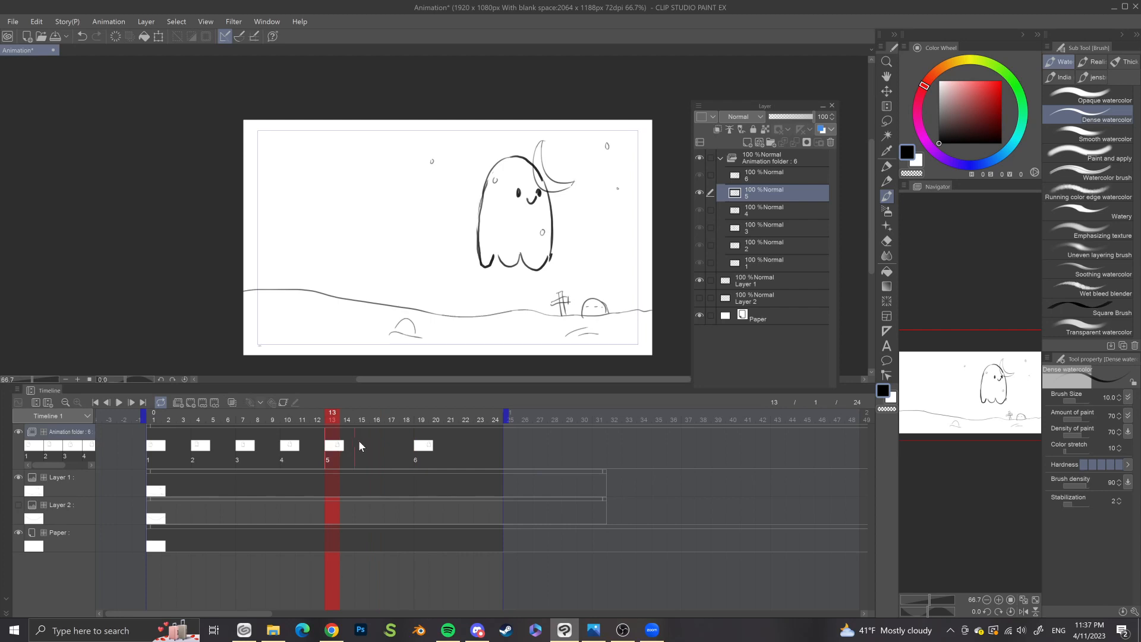
pyautogui.moveTo(356, 446); pyautogui.dragTo(385, 446)
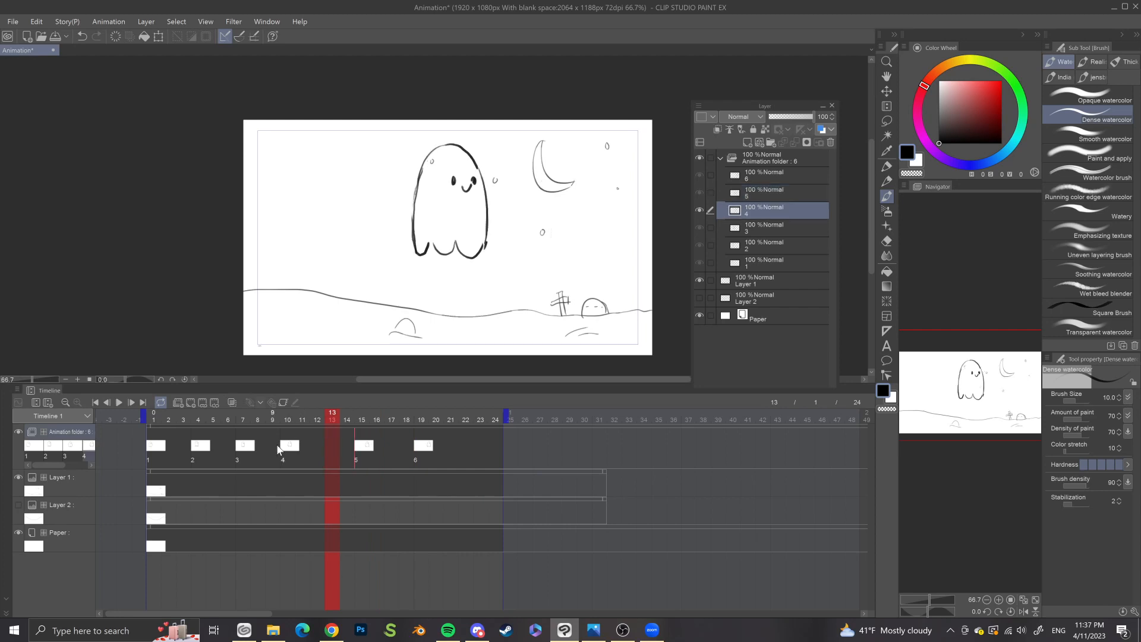
# Step: Spread out the earlier cels by moving cel 4 to frame 11, cel 3 to frame 8 and cel 2 to frame 5
pyautogui.click(290, 445)
pyautogui.moveTo(302, 444); pyautogui.dragTo(316, 444)
pyautogui.click(242, 447)
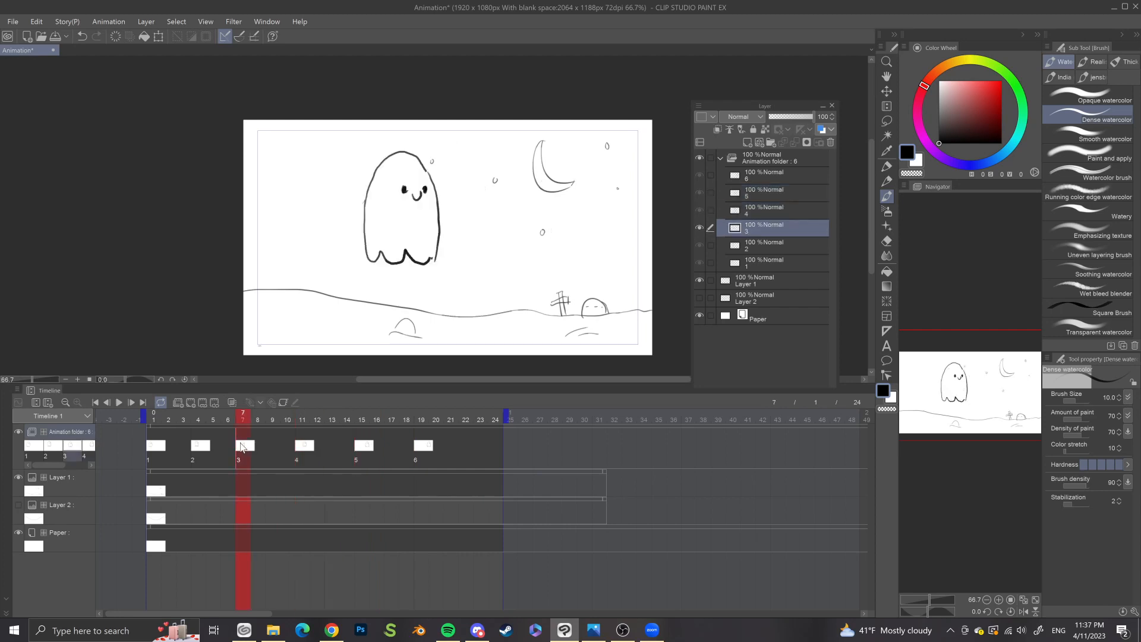
pyautogui.moveTo(243, 446); pyautogui.dragTo(450, 468)
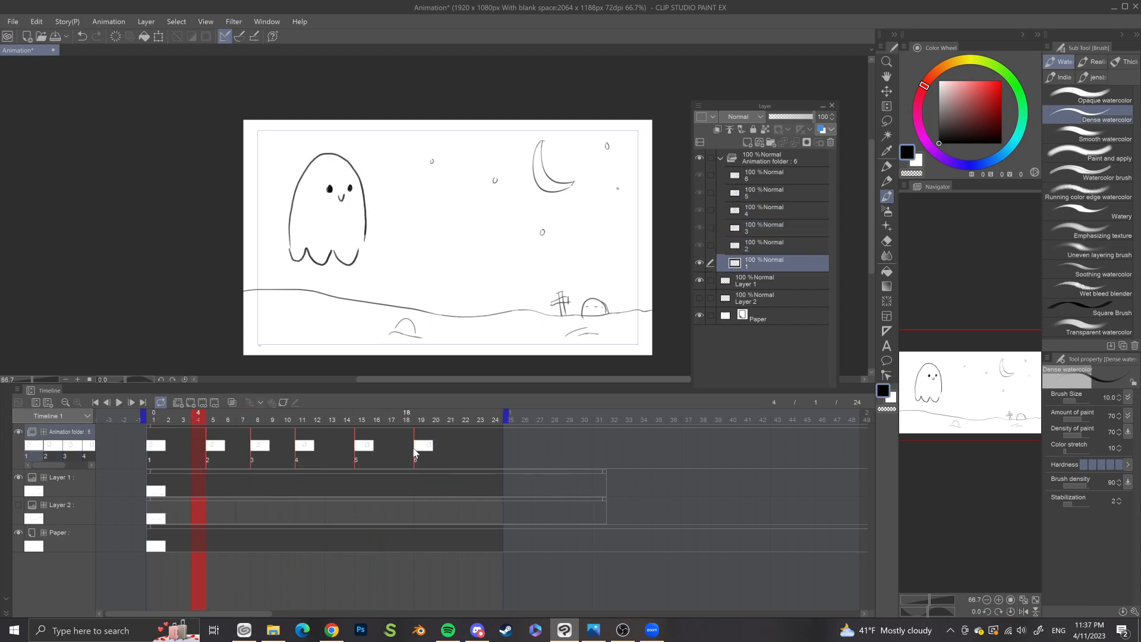
# Step: Add a new cel 7 at frame 22, enable onion skin, and sketch the ghost's edge leaving the right side of the canvas
pyautogui.click(447, 451)
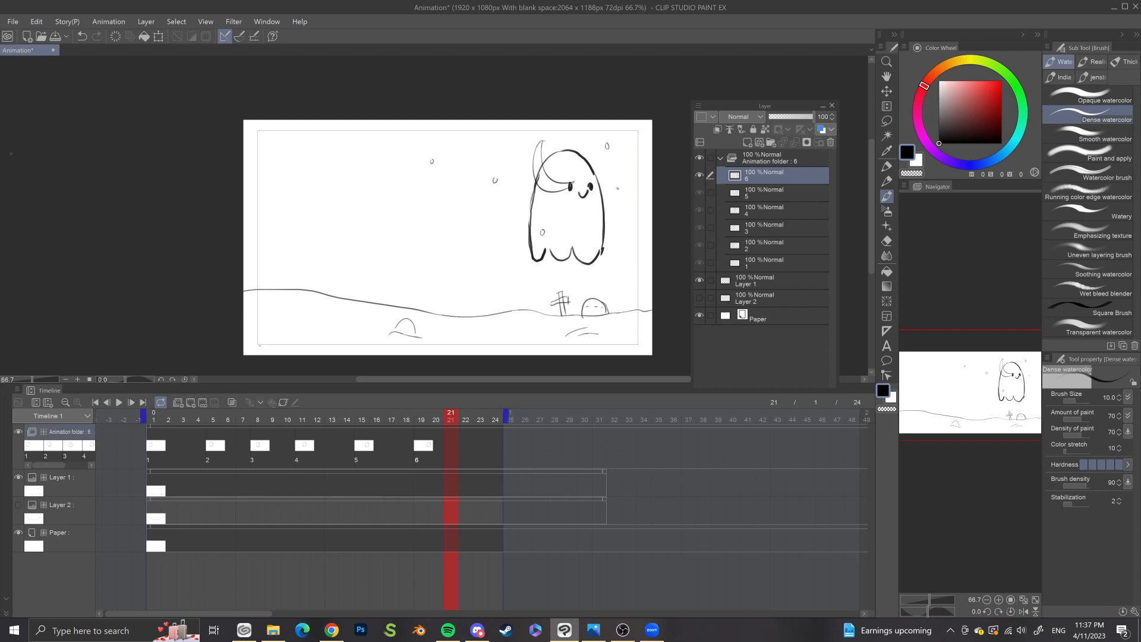
pyautogui.click(294, 421)
pyautogui.moveTo(286, 416); pyautogui.dragTo(466, 444)
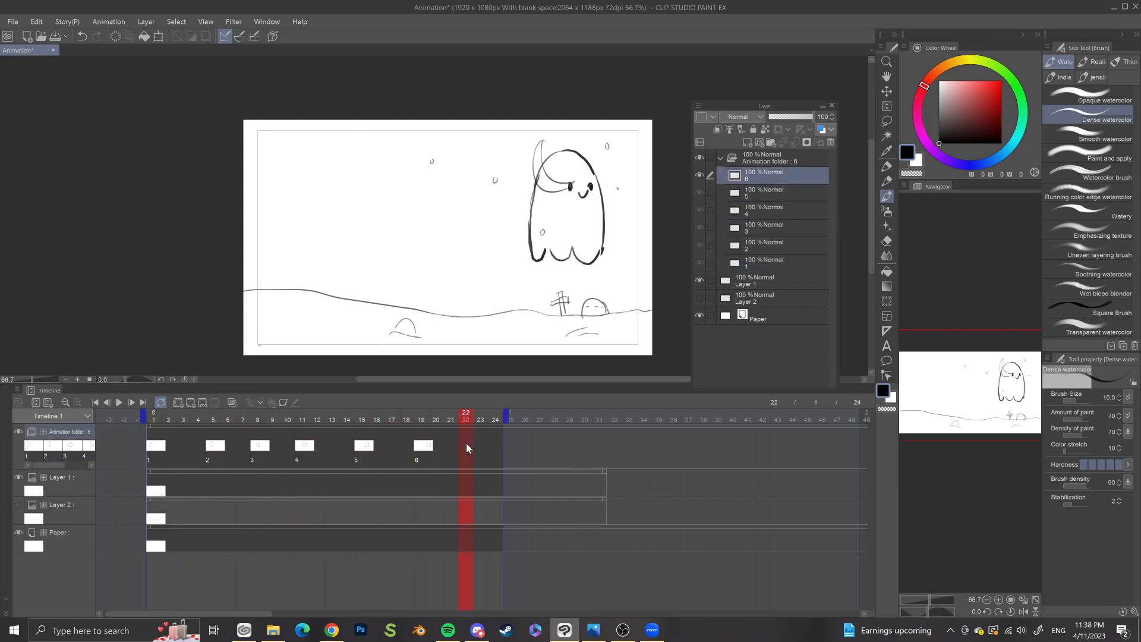
pyautogui.click(193, 407)
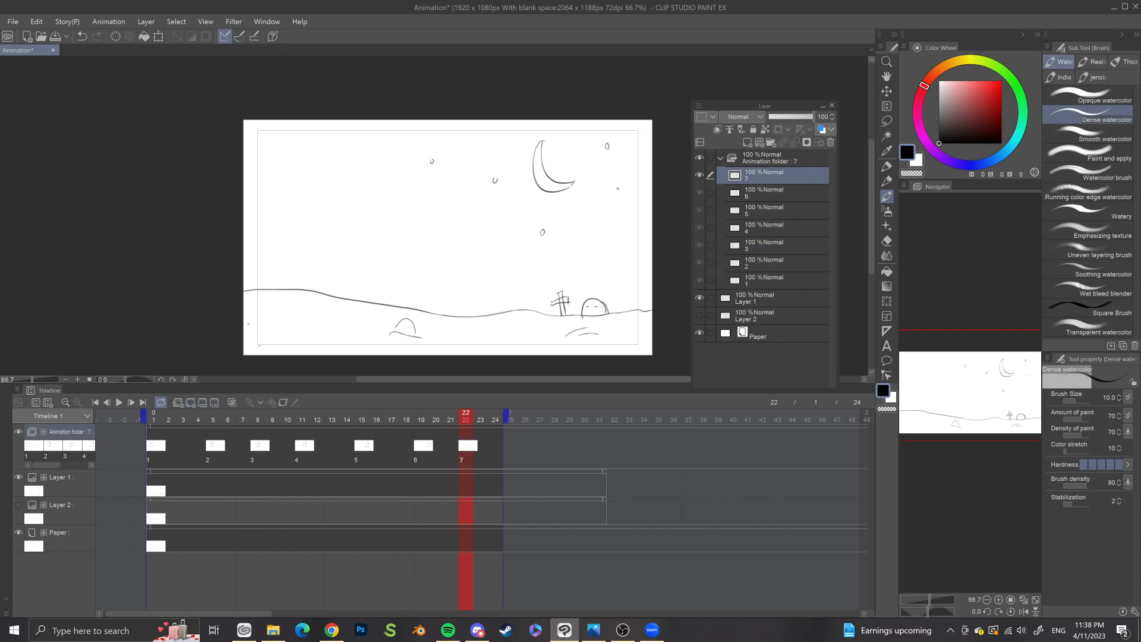
pyautogui.click(235, 401)
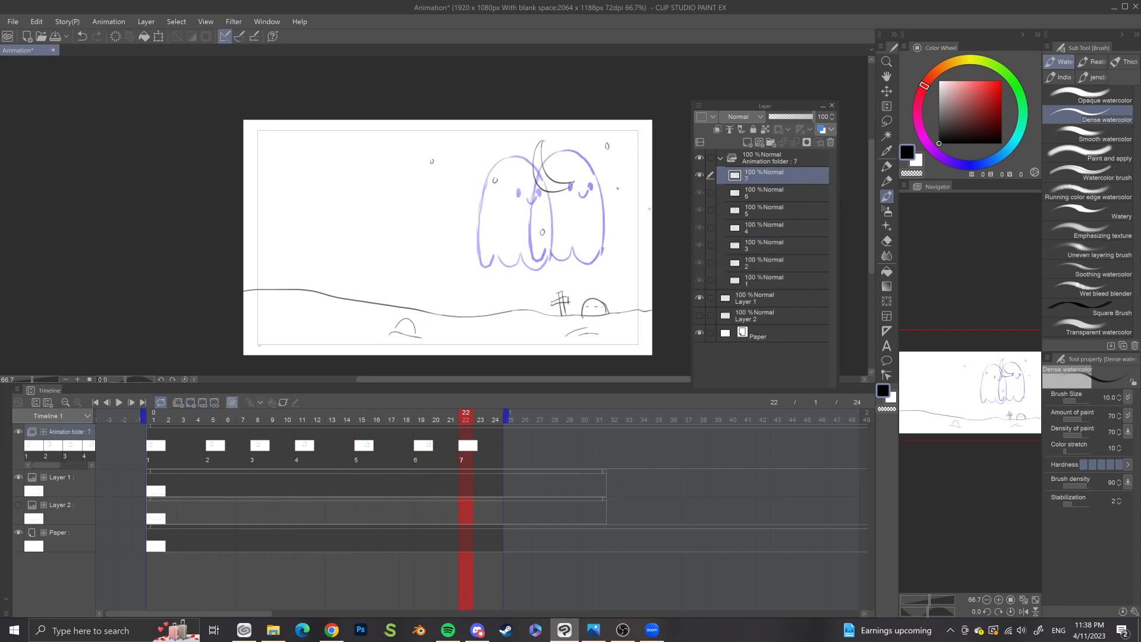
pyautogui.moveTo(652, 157)
pyautogui.mouseDown()
pyautogui.moveTo(640, 239)
pyautogui.moveTo(650, 244)
pyautogui.mouseUp()
# Step: Play the animation, extend its end to frame 30 with cel 7 at frame 29, and play it again
pyautogui.click(119, 403)
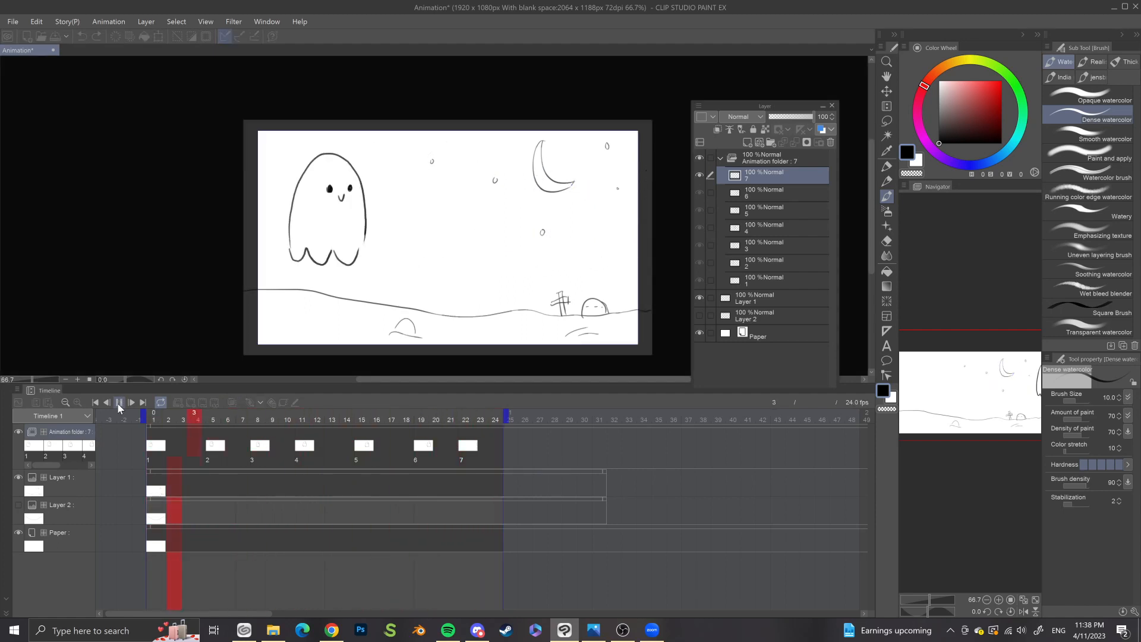
pyautogui.click(119, 404)
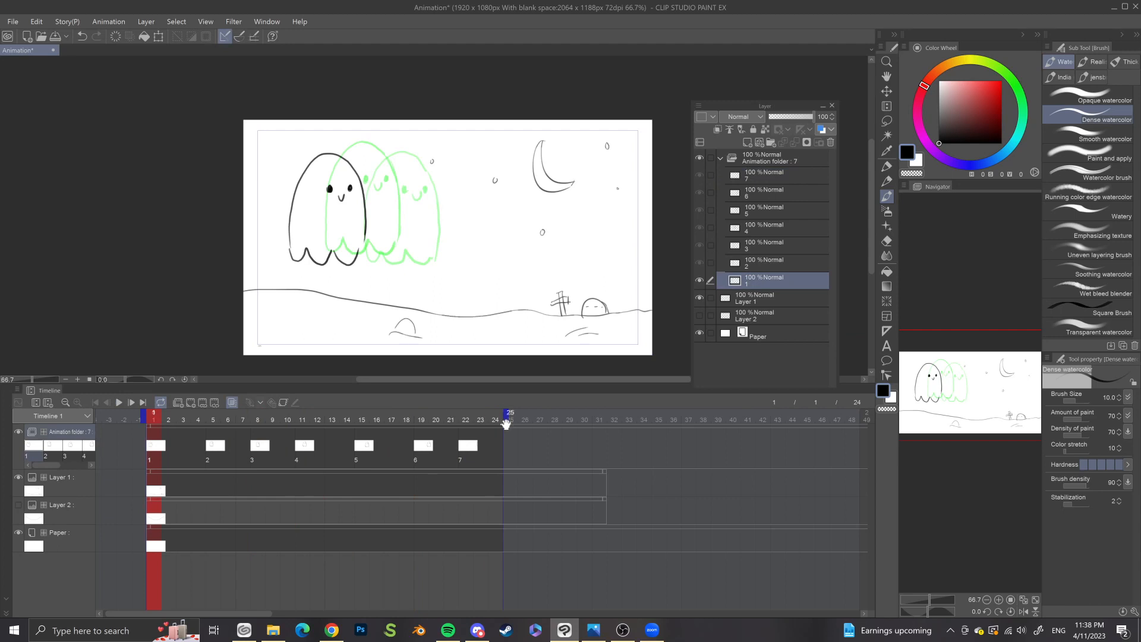
pyautogui.moveTo(506, 413); pyautogui.dragTo(594, 413)
pyautogui.moveTo(477, 443); pyautogui.dragTo(572, 445)
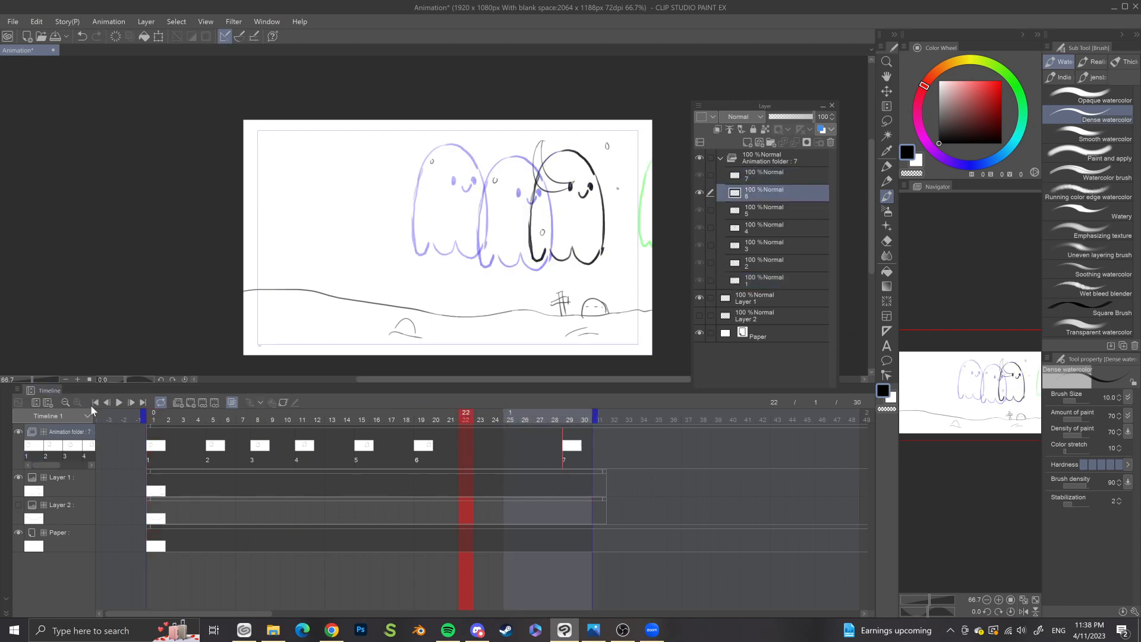
pyautogui.click(119, 402)
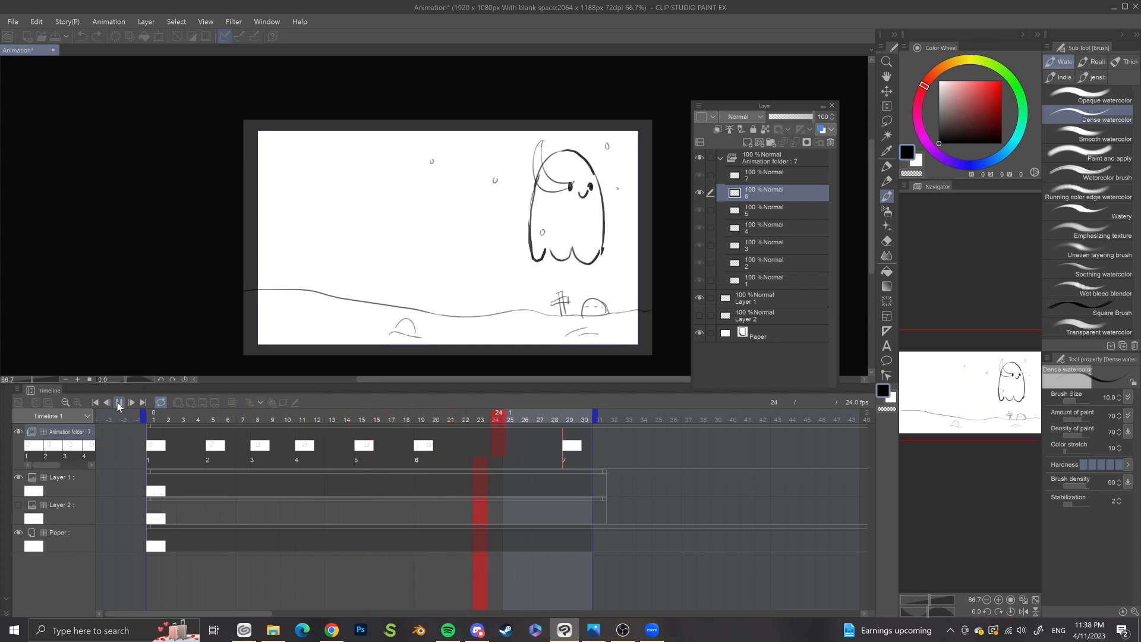
pyautogui.click(119, 403)
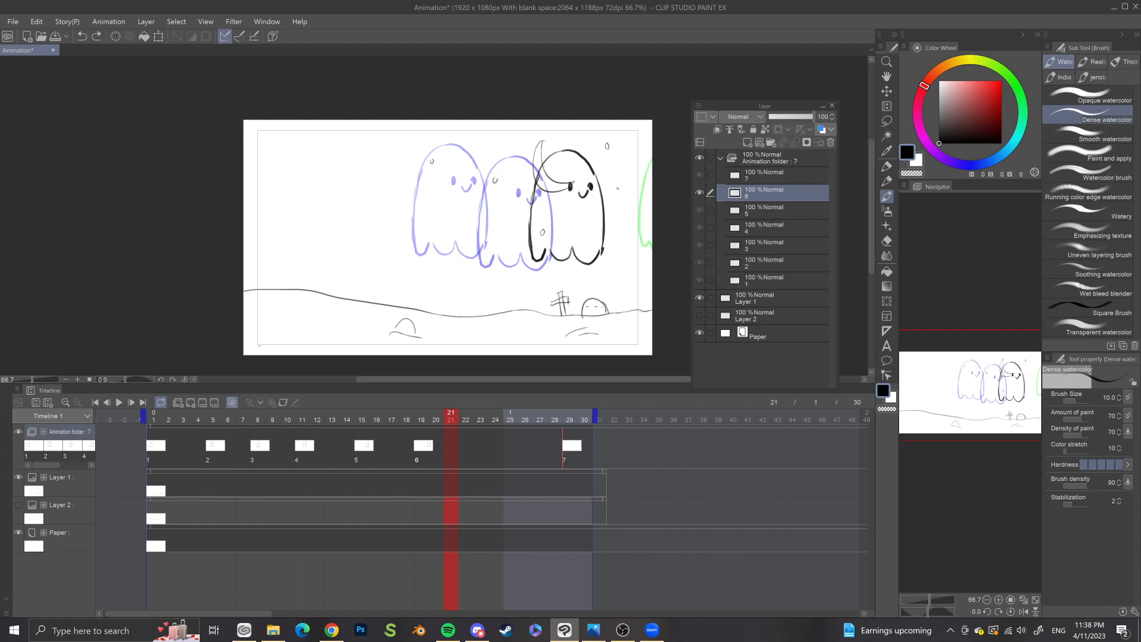
# Step: Move cel 7 back to frame 22, delete it from the timeline, and delete its layer from the animation folder
pyautogui.moveTo(578, 267); pyautogui.dragTo(646, 278)
pyautogui.hotkey('ctrl', 'z')
pyautogui.moveTo(564, 450); pyautogui.dragTo(468, 446)
pyautogui.rightClick(468, 452)
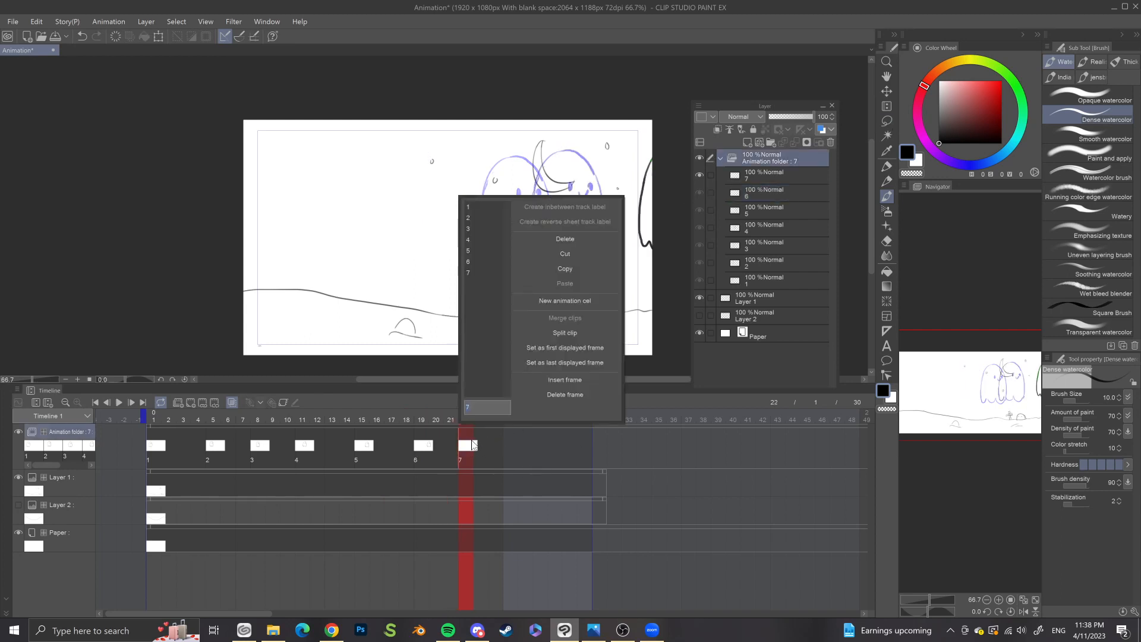
pyautogui.click(558, 240)
pyautogui.rightClick(766, 172)
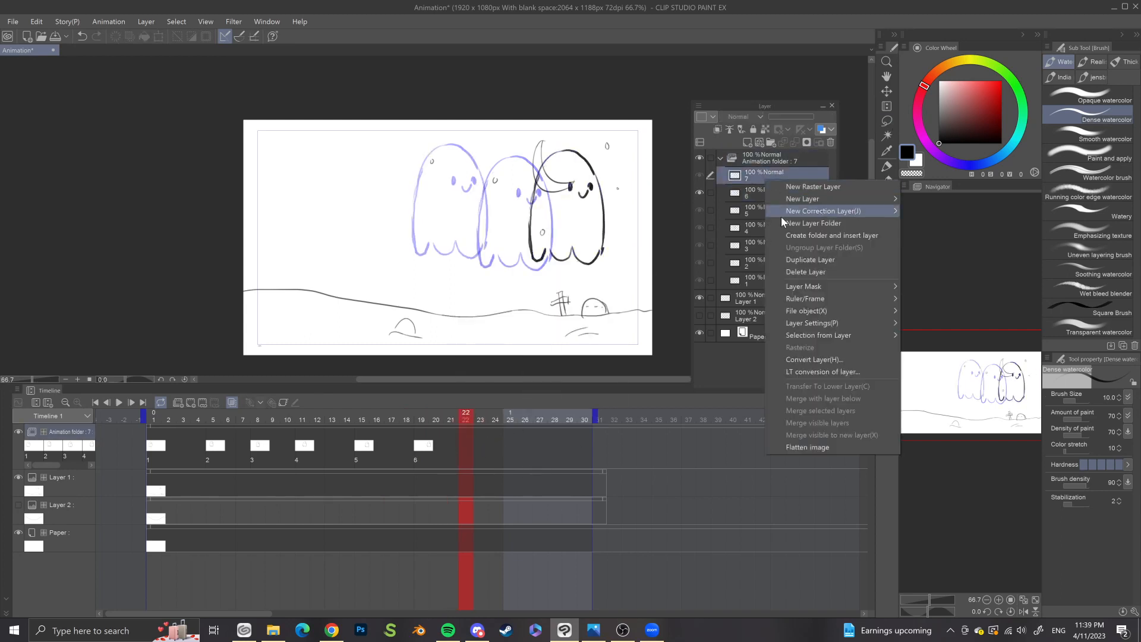
pyautogui.click(796, 271)
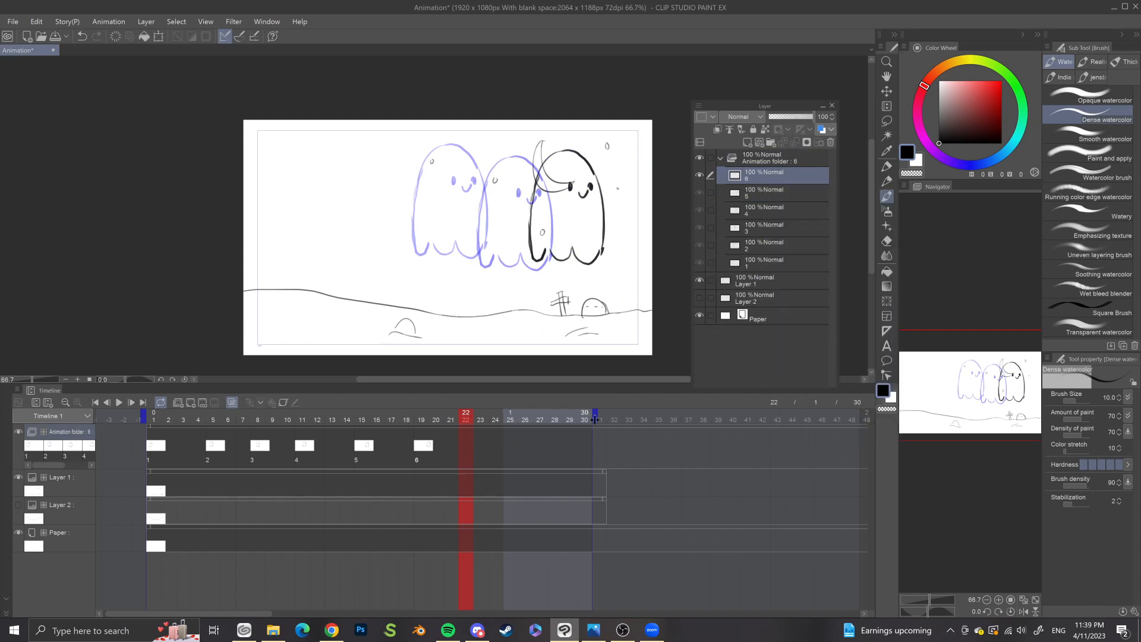
# Step: Shorten the animation so it ends at frame 22, and turn off onion skin
pyautogui.moveTo(494, 419)
pyautogui.mouseDown()
pyautogui.moveTo(189, 419)
pyautogui.moveTo(530, 427)
pyautogui.moveTo(156, 416)
pyautogui.moveTo(287, 418)
pyautogui.mouseUp()
pyautogui.moveTo(356, 418); pyautogui.dragTo(476, 433)
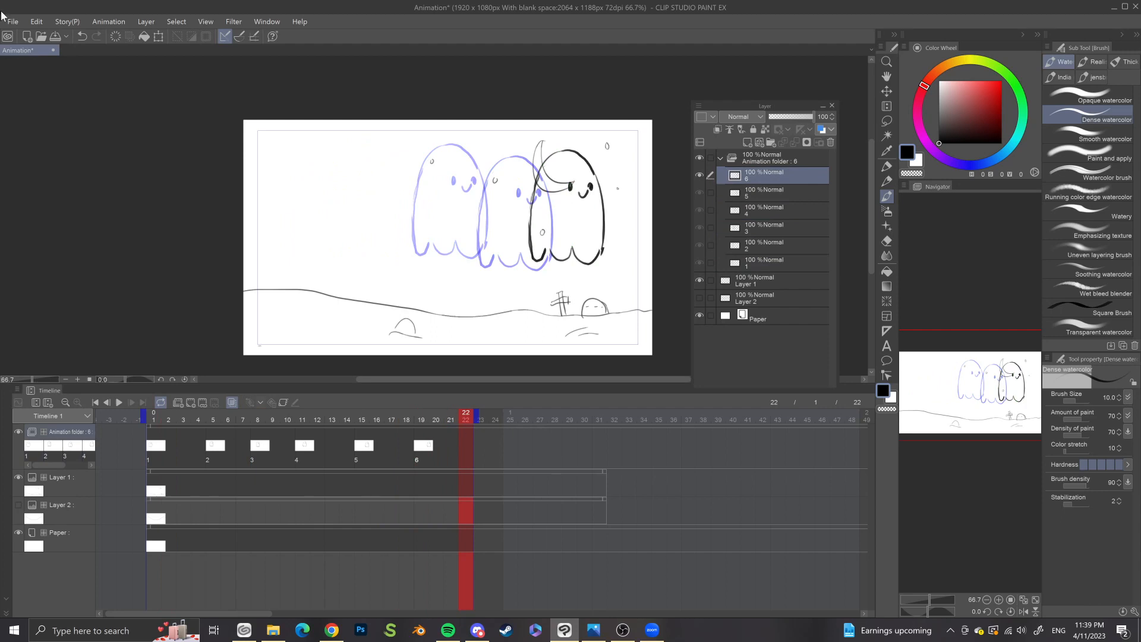
pyautogui.click(230, 404)
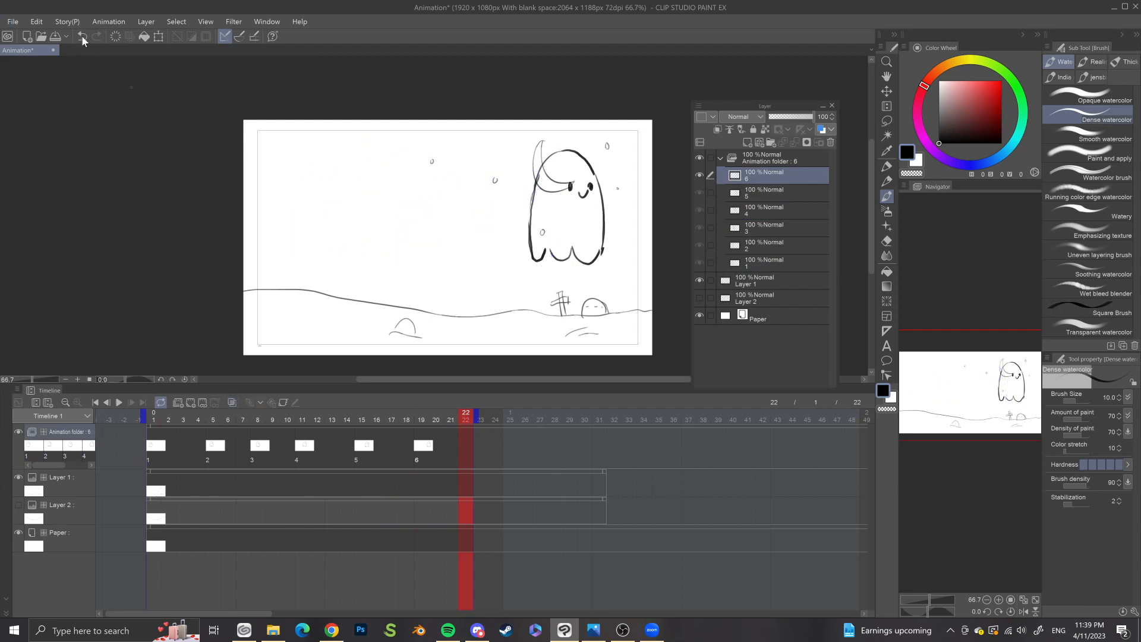
# Step: Open the image sequence export settings for the animation and look at the export folder choices
pyautogui.click(15, 25)
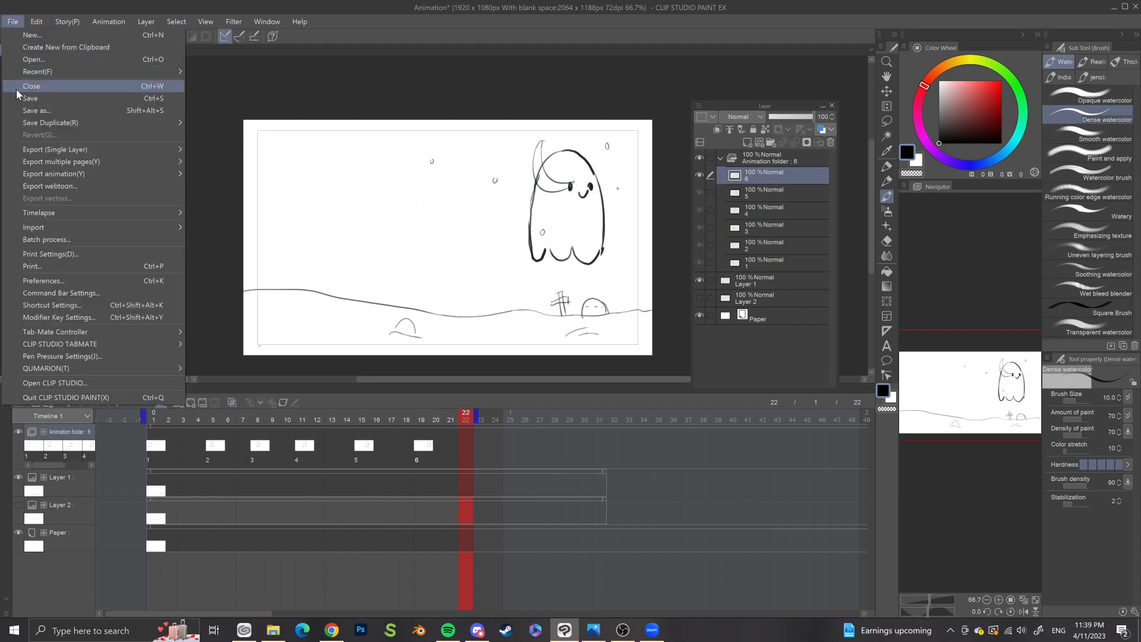
pyautogui.moveTo(55, 177)
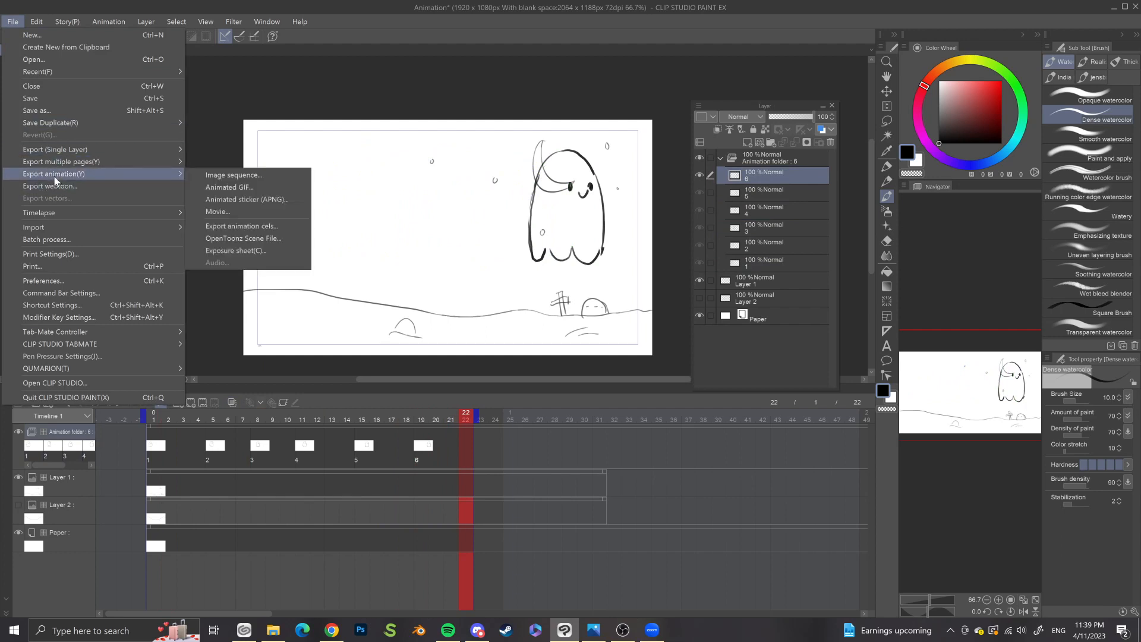
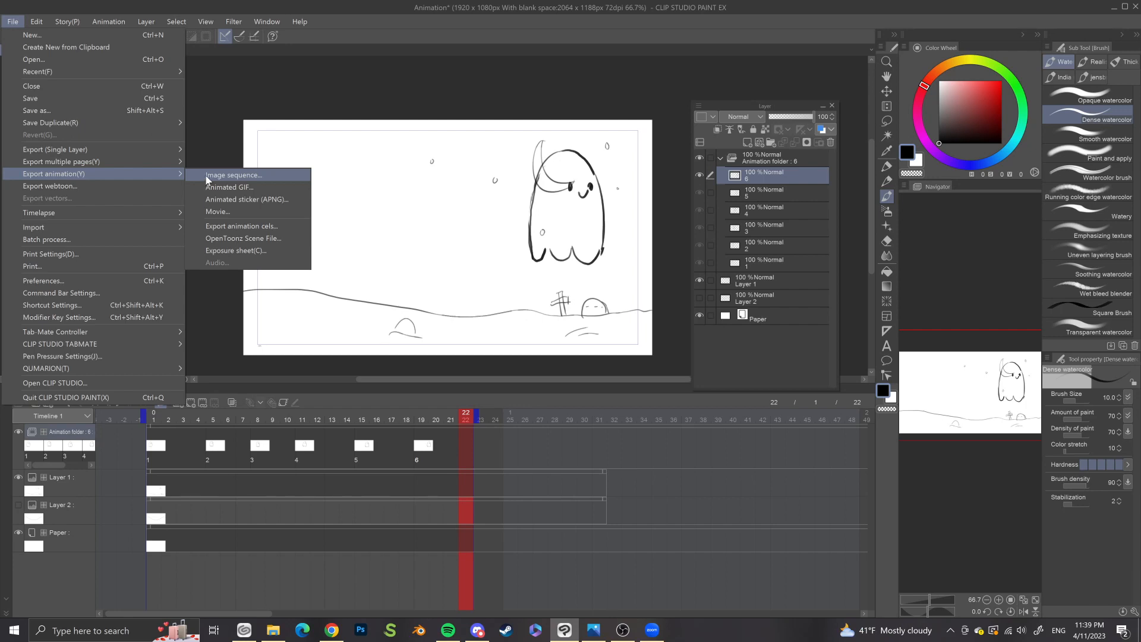
pyautogui.click(206, 176)
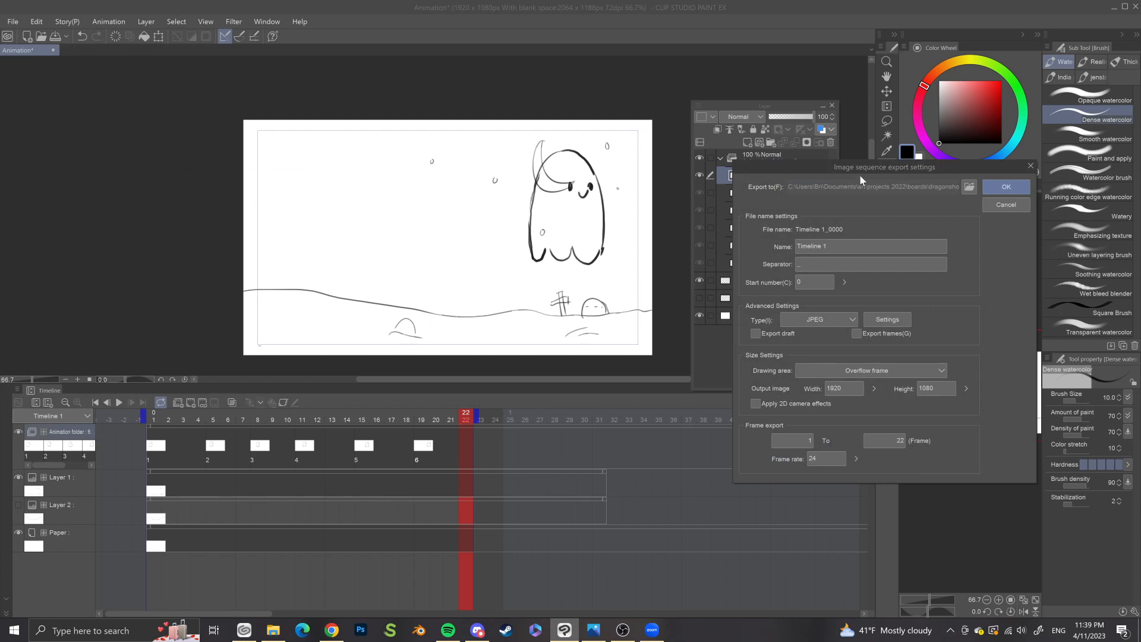
pyautogui.moveTo(856, 159); pyautogui.dragTo(433, 122)
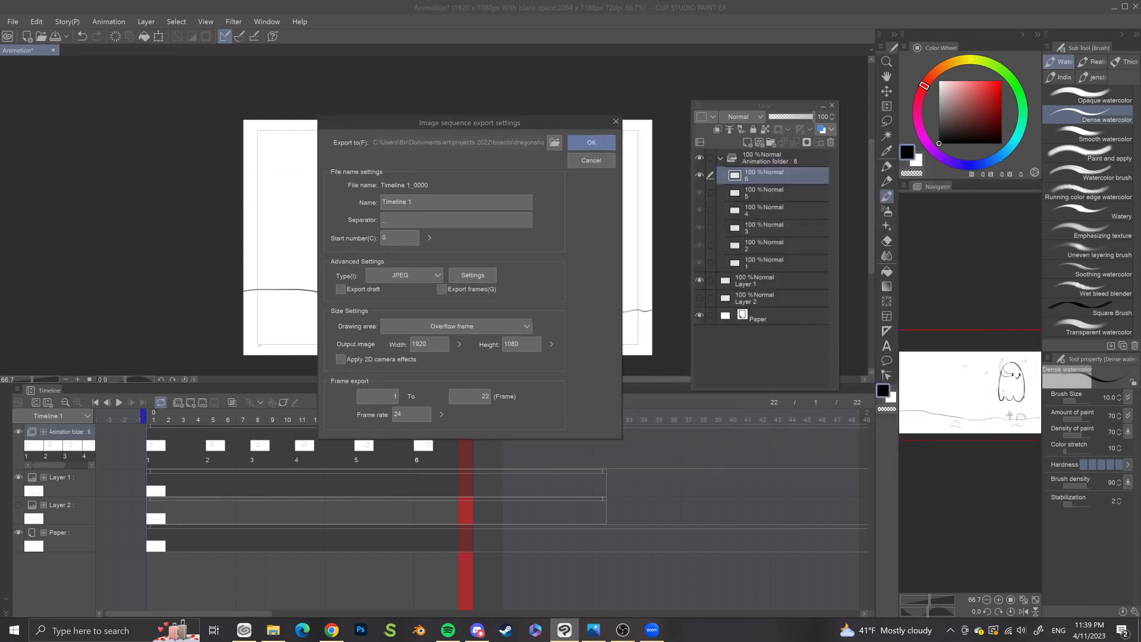
pyautogui.click(554, 142)
pyautogui.moveTo(554, 224); pyautogui.dragTo(523, 172)
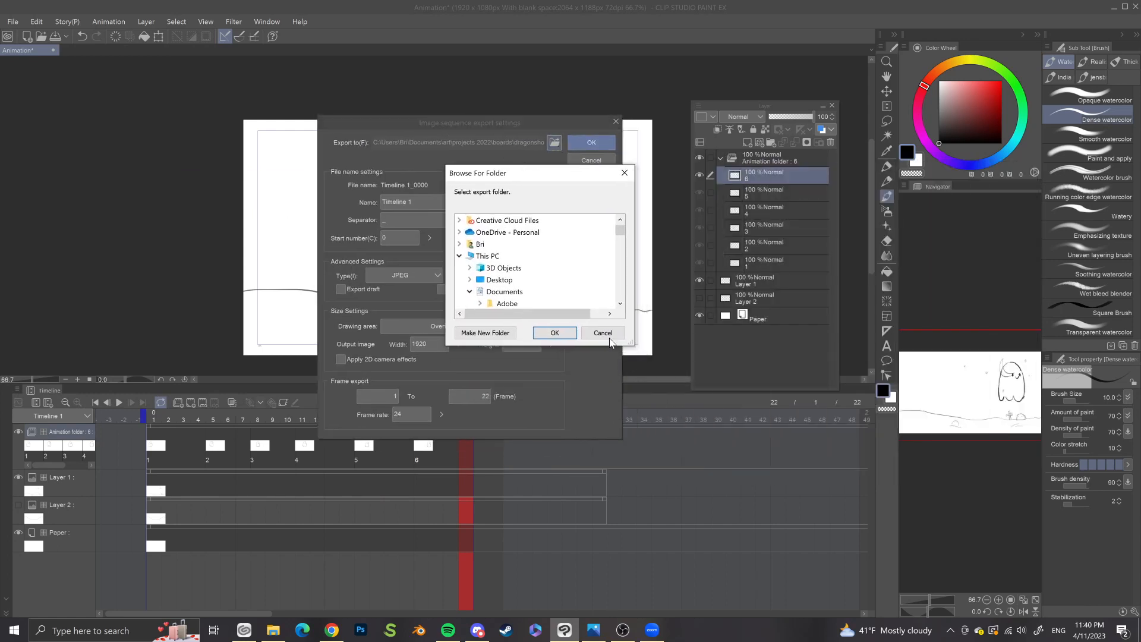
pyautogui.moveTo(613, 338); pyautogui.dragTo(622, 462)
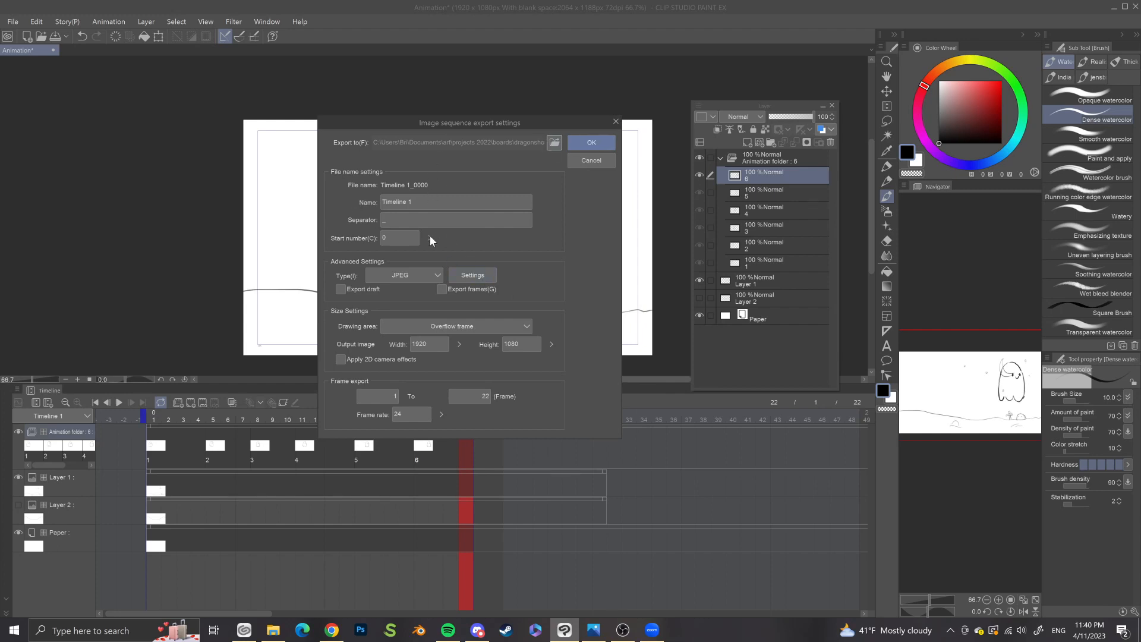
# Step: Try PNG as the export type, return it to JPEG, and inspect the JPEG quality settings
pyautogui.click(409, 279)
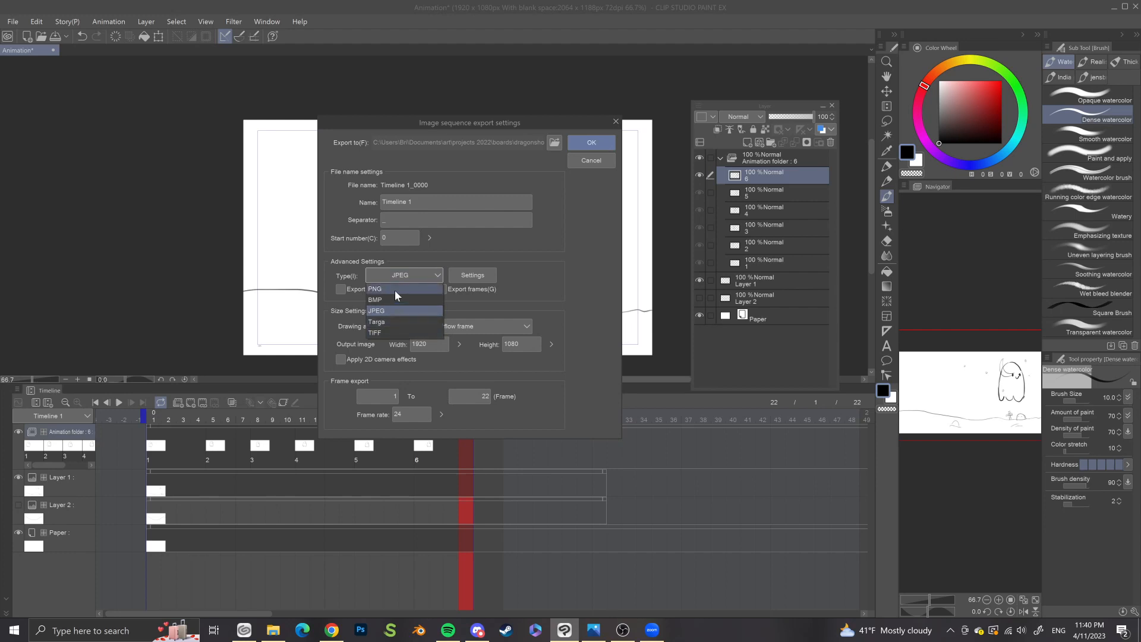
pyautogui.click(394, 290)
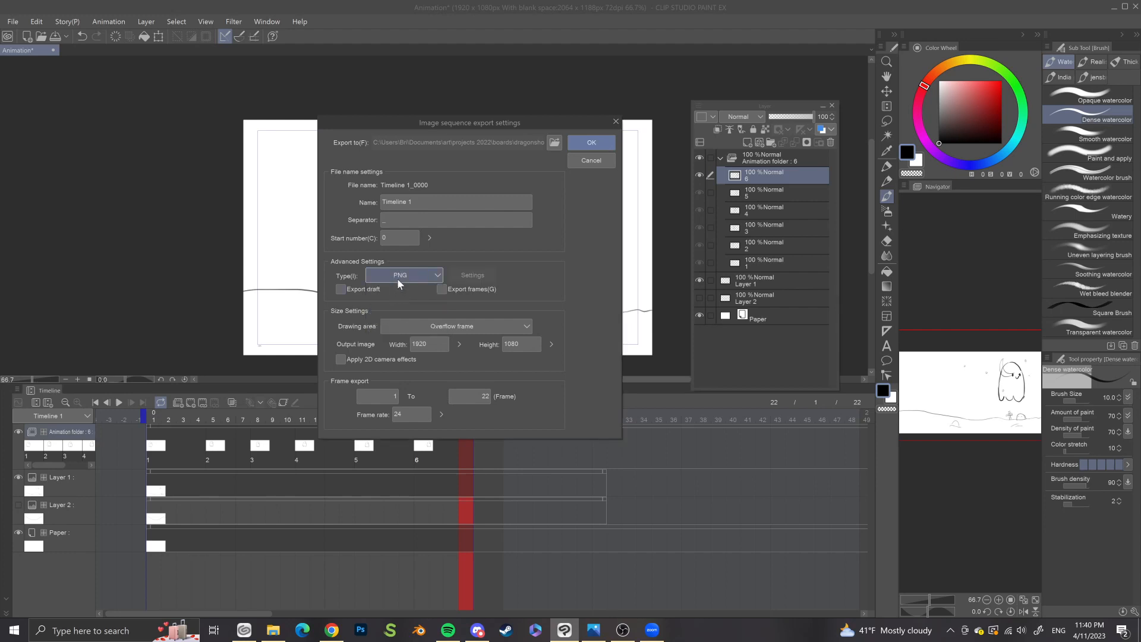
pyautogui.click(398, 278)
pyautogui.click(388, 312)
pyautogui.click(486, 273)
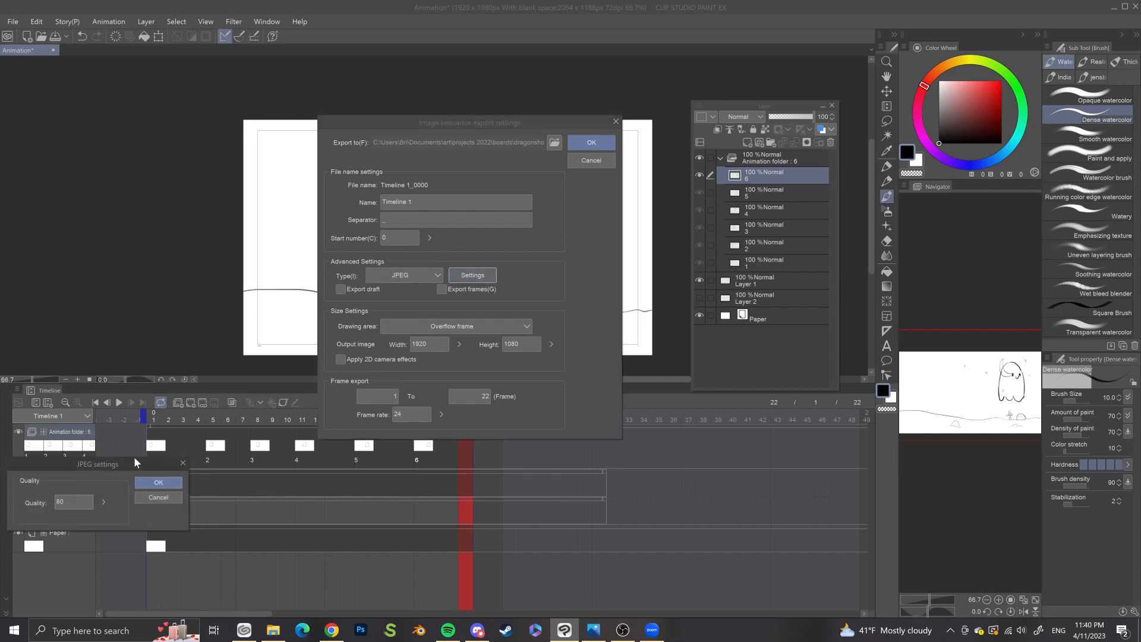
pyautogui.moveTo(137, 461); pyautogui.dragTo(523, 209)
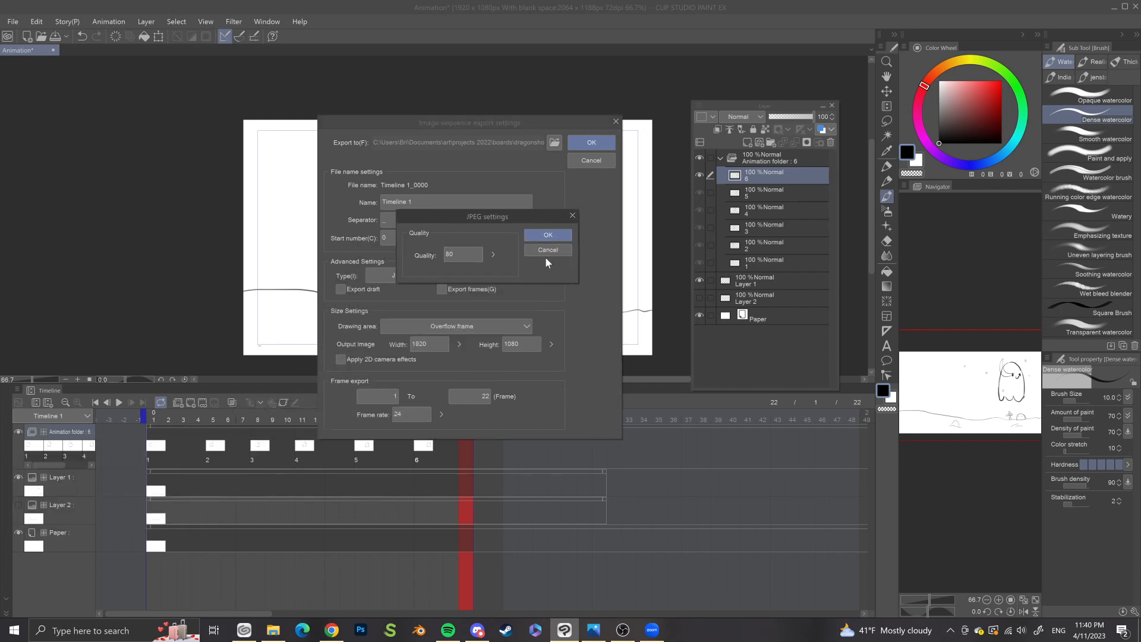
pyautogui.click(548, 250)
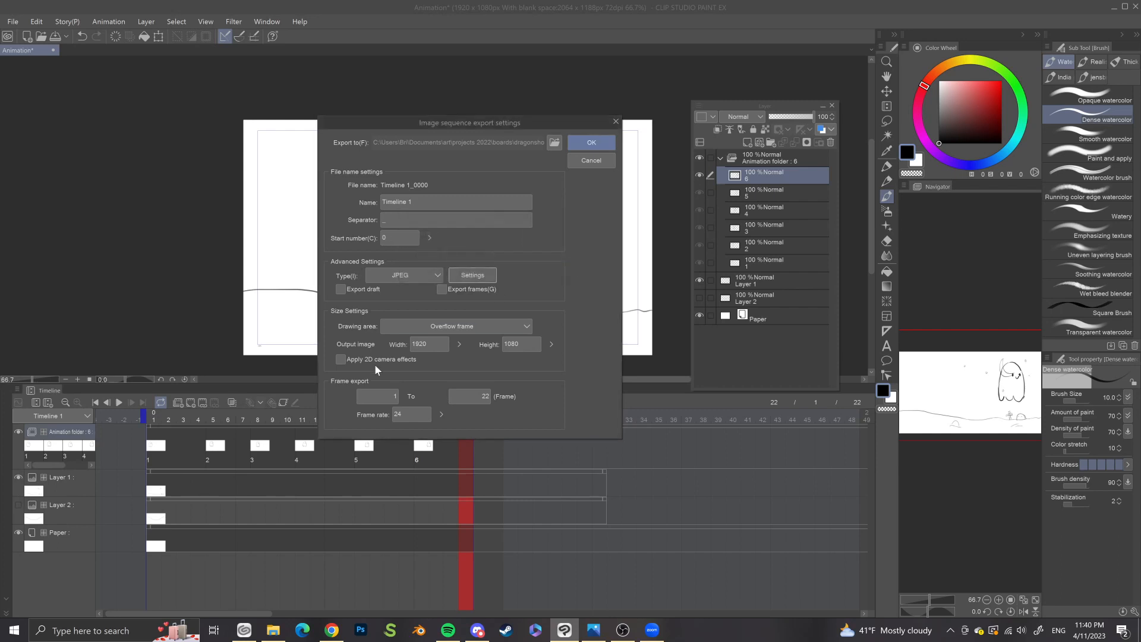
# Step: Review the drawing area, frame range and frame rate options of the image sequence export, and cancel the export
pyautogui.click(418, 330)
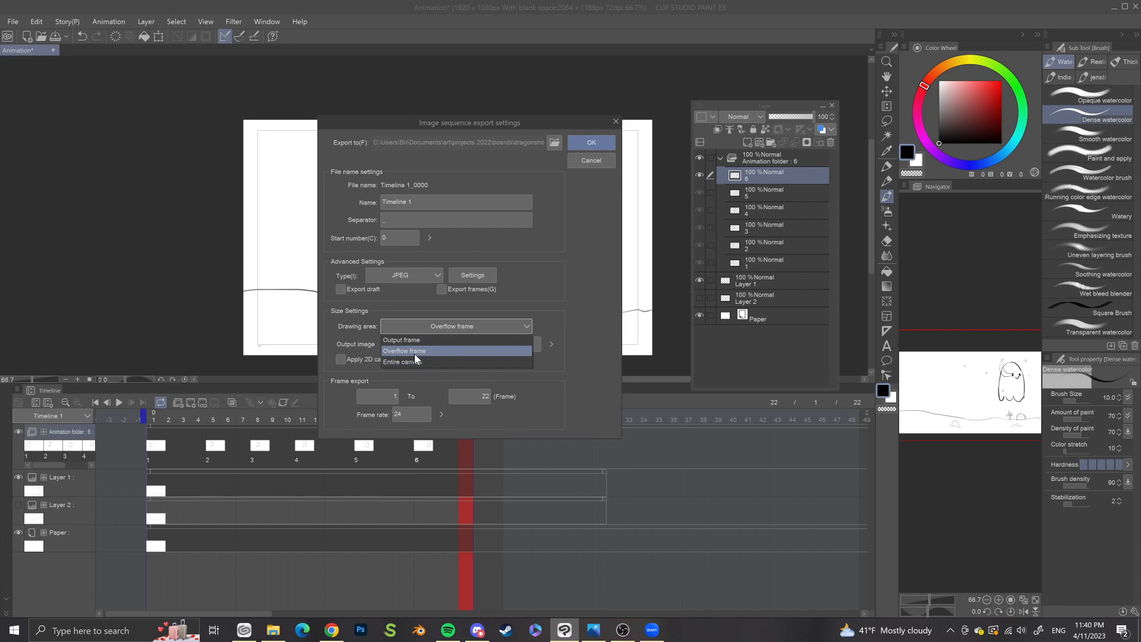
pyautogui.click(475, 117)
pyautogui.moveTo(498, 125)
pyautogui.mouseDown()
pyautogui.moveTo(615, 129)
pyautogui.moveTo(936, 106)
pyautogui.mouseUp()
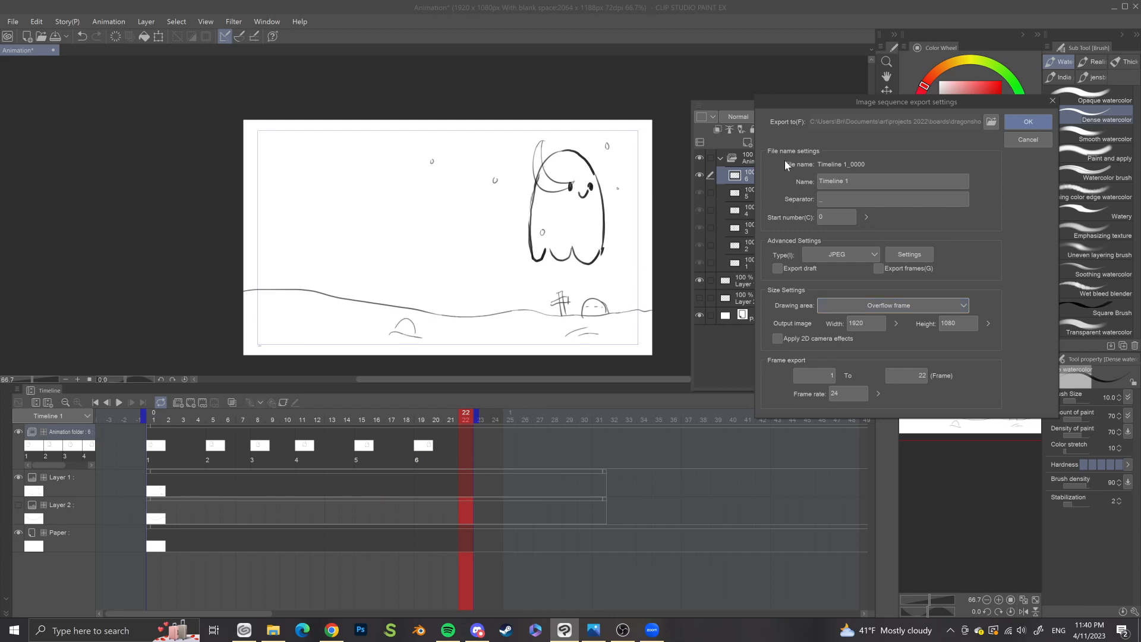
pyautogui.moveTo(778, 111); pyautogui.dragTo(392, 73)
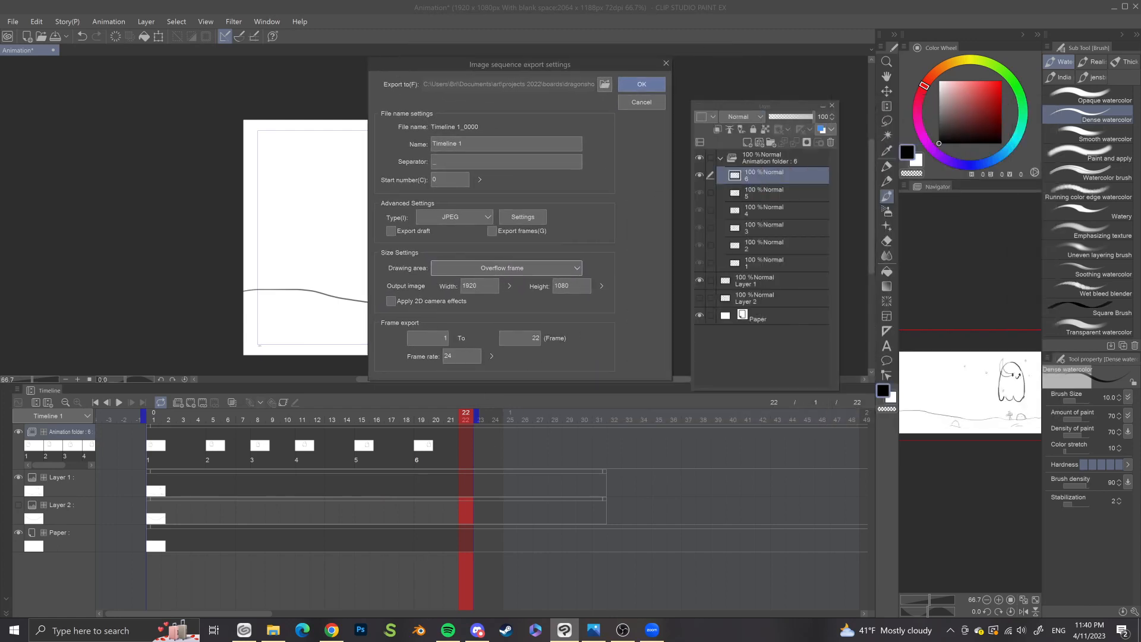
pyautogui.click(444, 338)
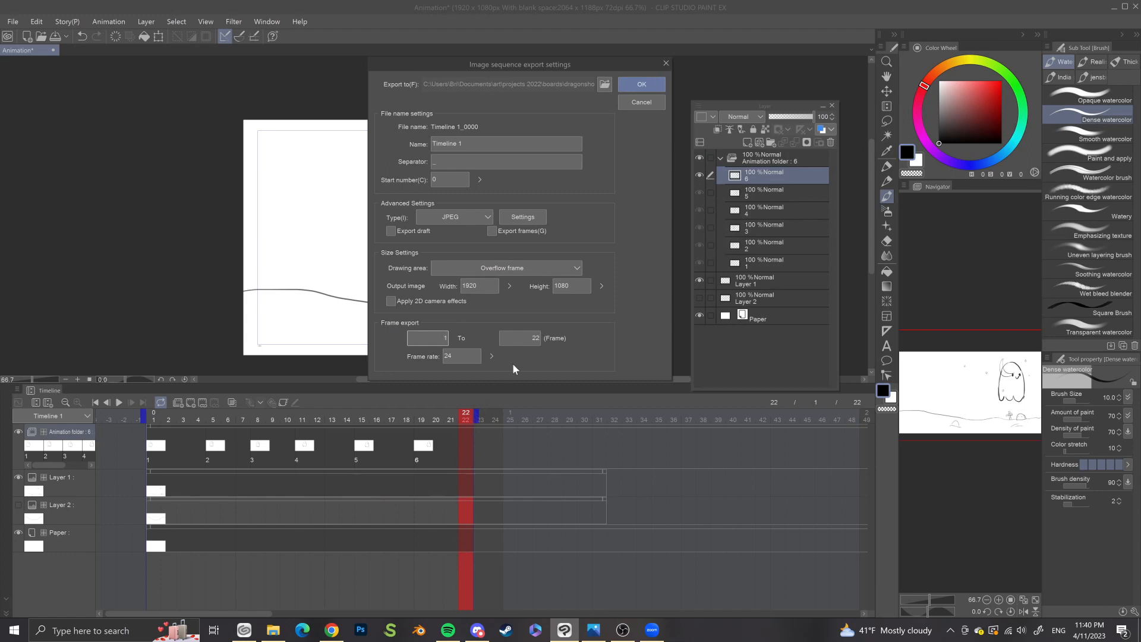
pyautogui.click(493, 357)
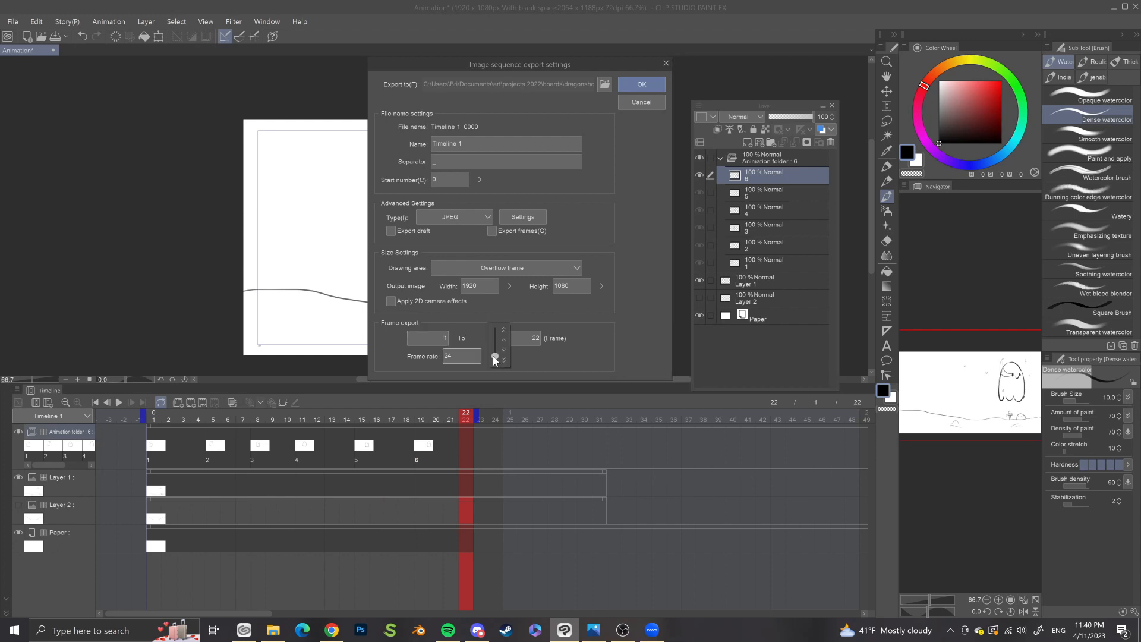
pyautogui.click(539, 371)
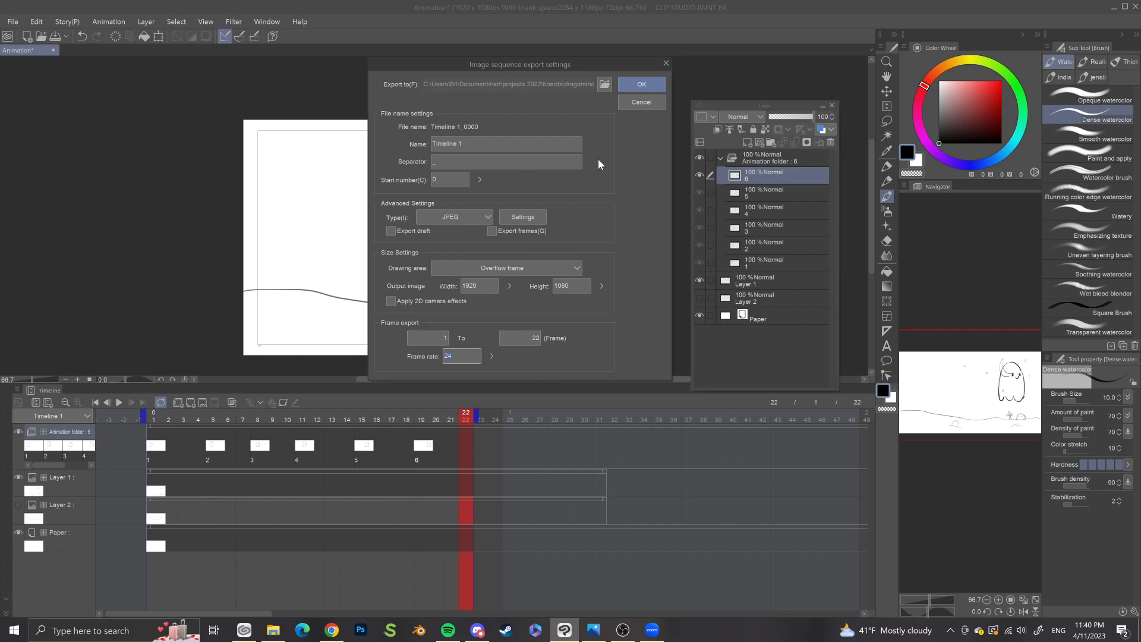
pyautogui.click(650, 102)
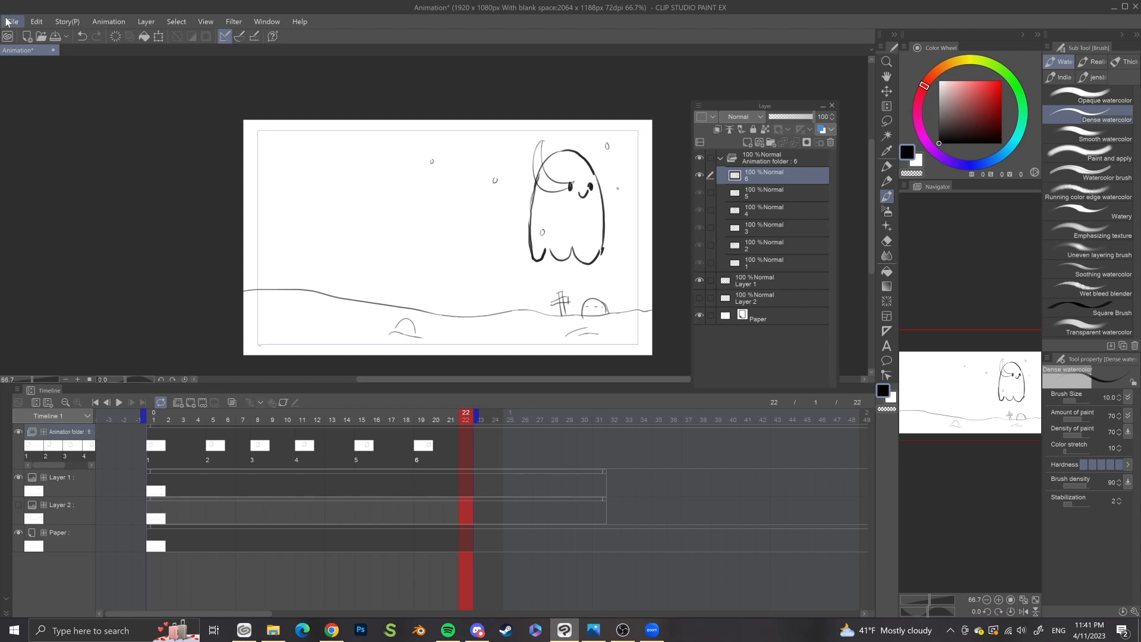
# Step: Start exporting the animation as an animated GIF named lilghostie in the animatio n spring folder
pyautogui.click(12, 22)
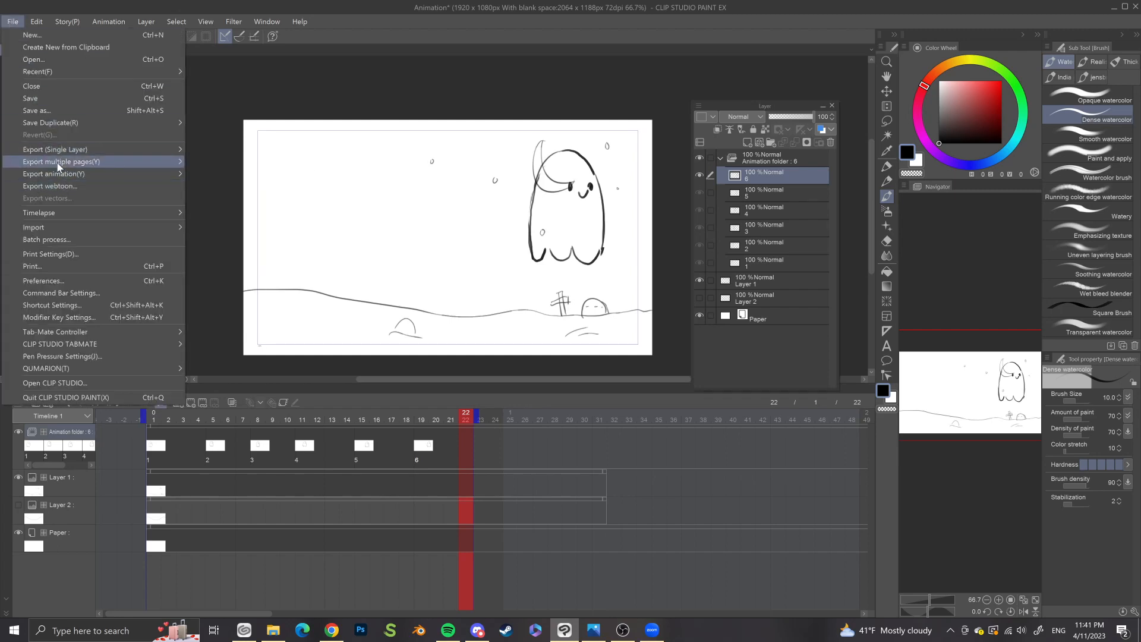
pyautogui.moveTo(89, 173)
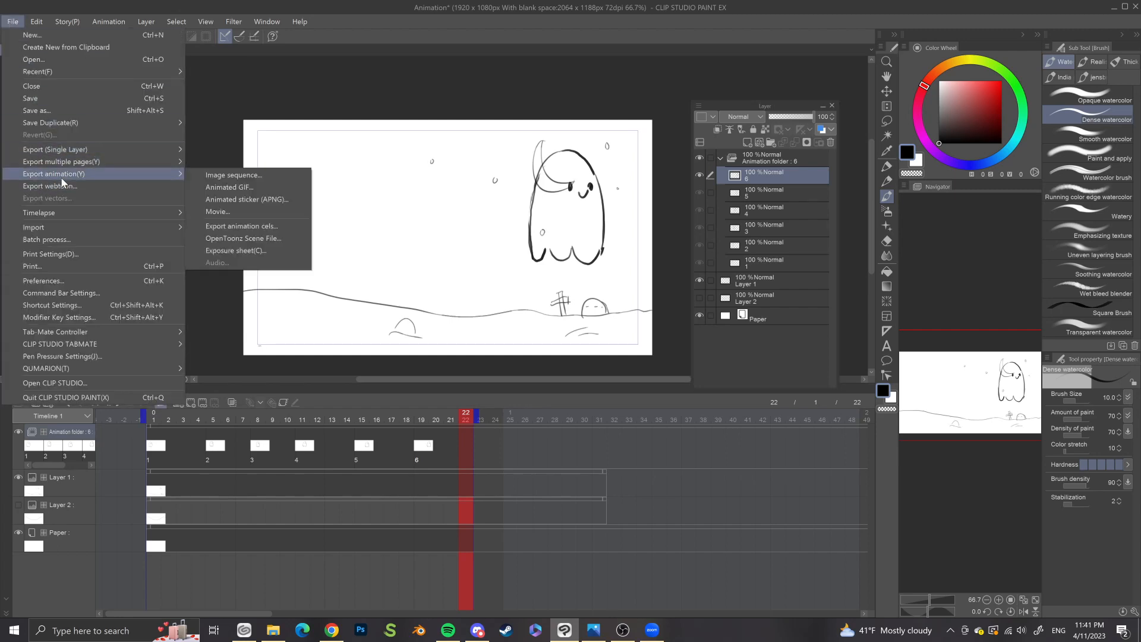
pyautogui.click(265, 184)
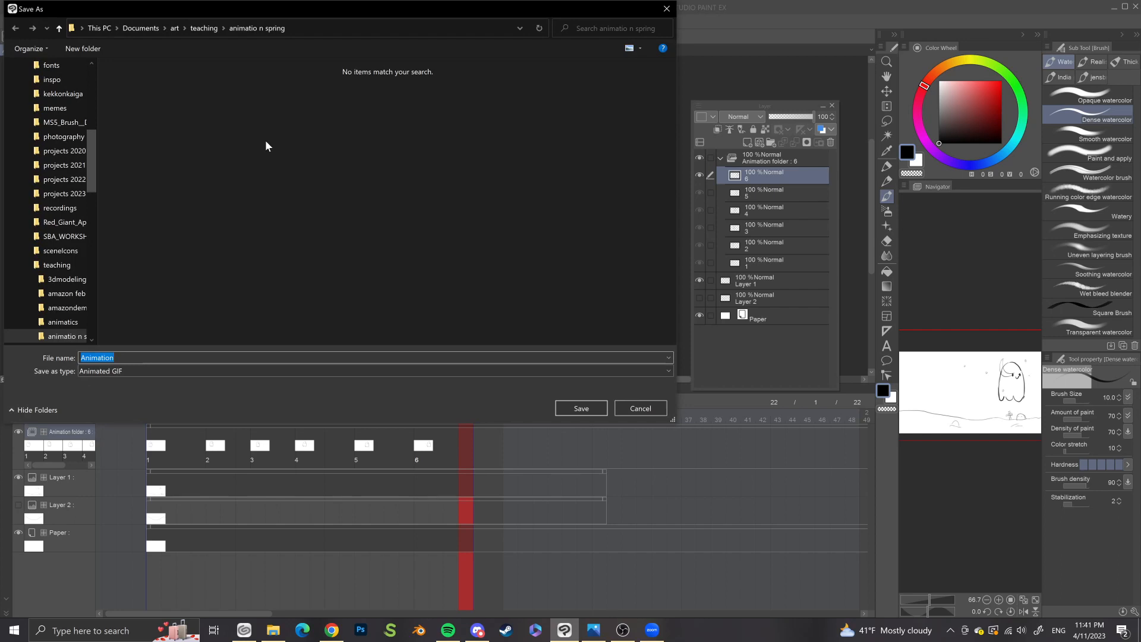
pyautogui.click(137, 368)
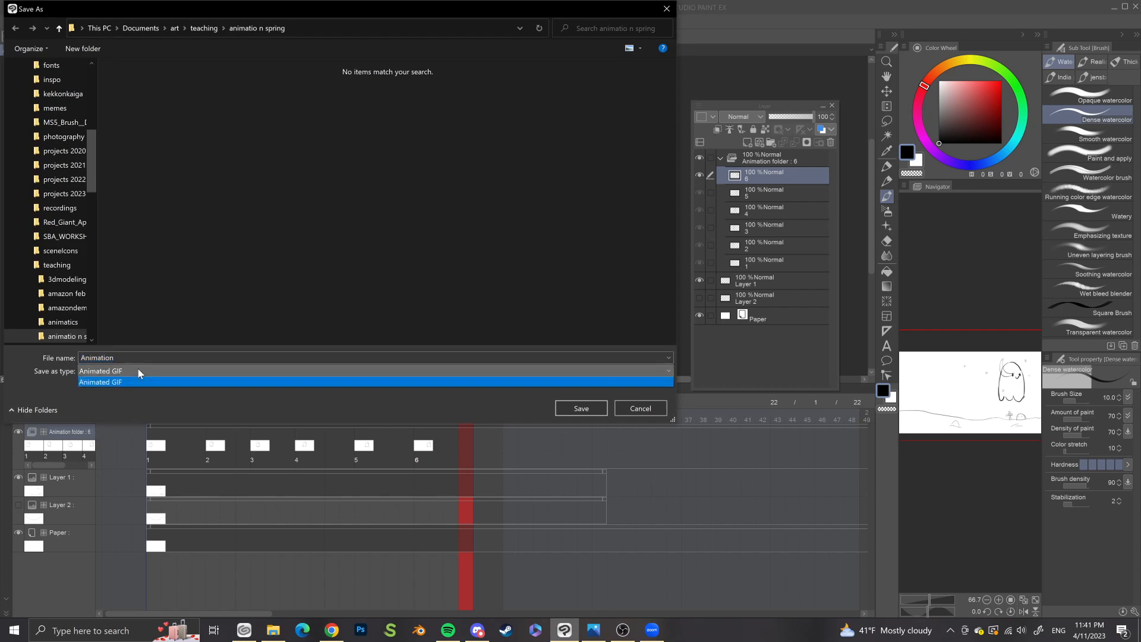
pyautogui.click(137, 368)
pyautogui.click(134, 358)
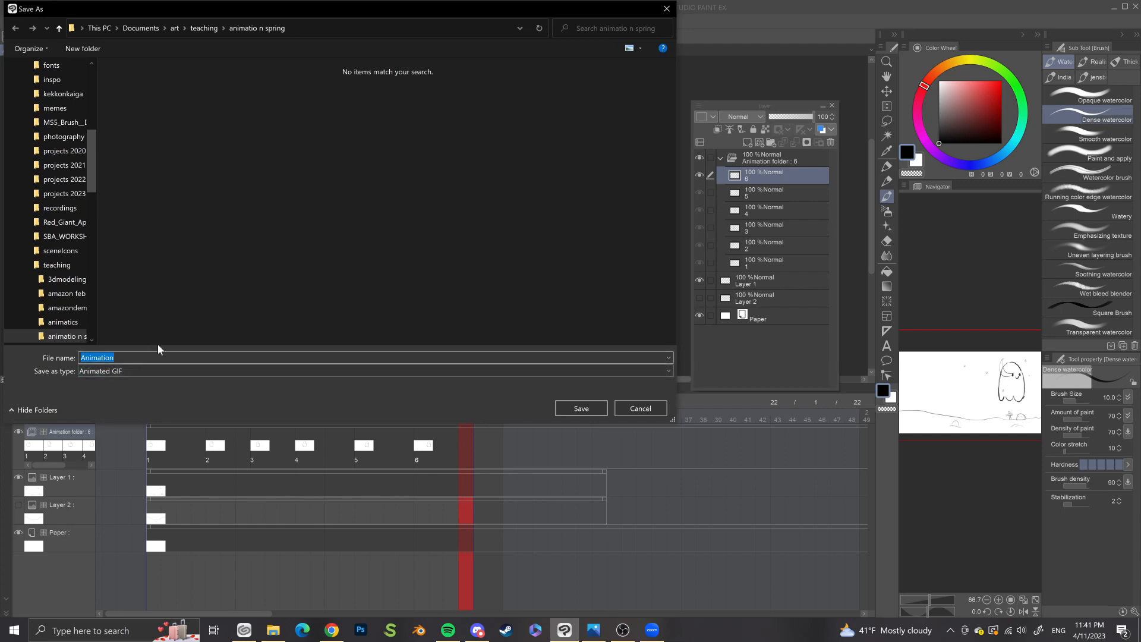
pyautogui.write('lilghostie')
pyautogui.click(594, 408)
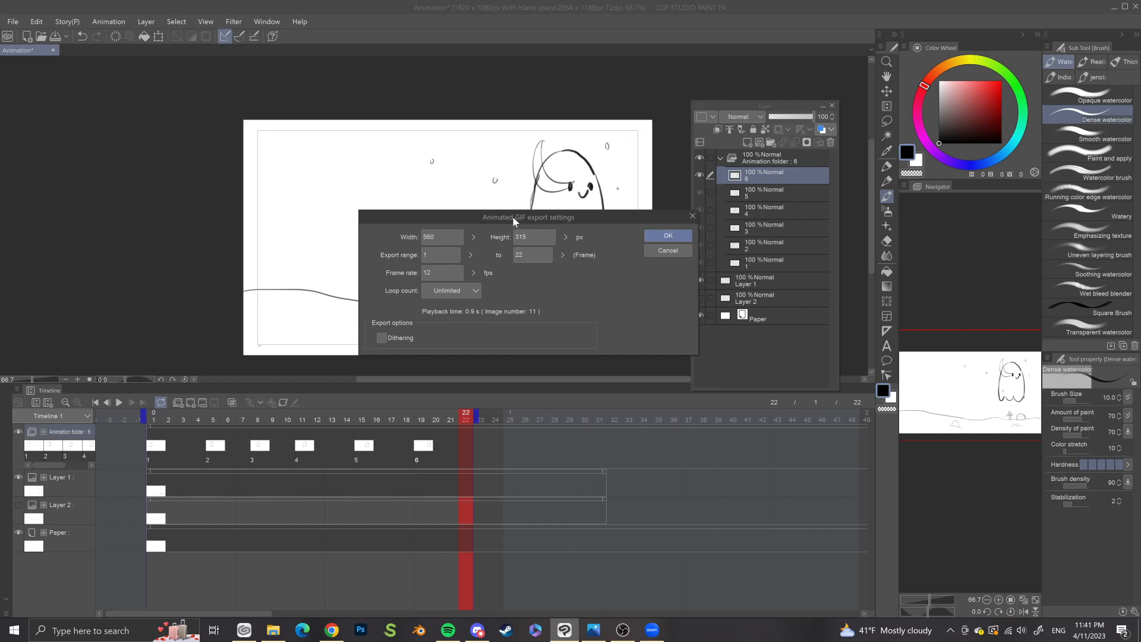
# Step: Set the GIF's frame rate to 24 fps, try Number of loops as the loop count, and return it to Unlimited
pyautogui.moveTo(512, 215); pyautogui.dragTo(645, 177)
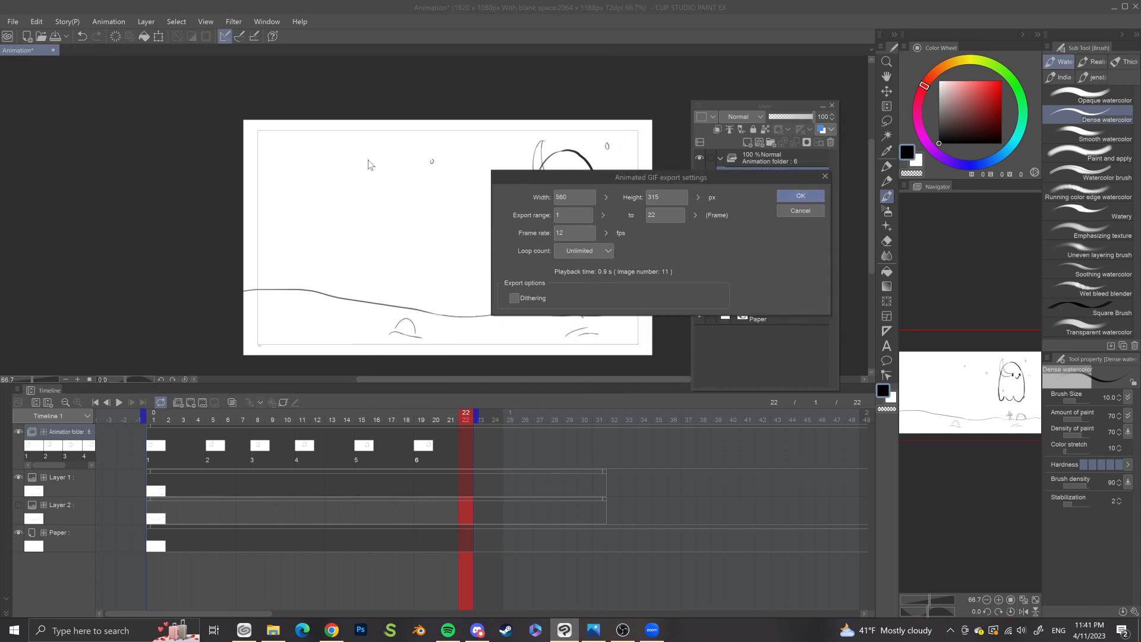
pyautogui.moveTo(513, 177); pyautogui.dragTo(347, 201)
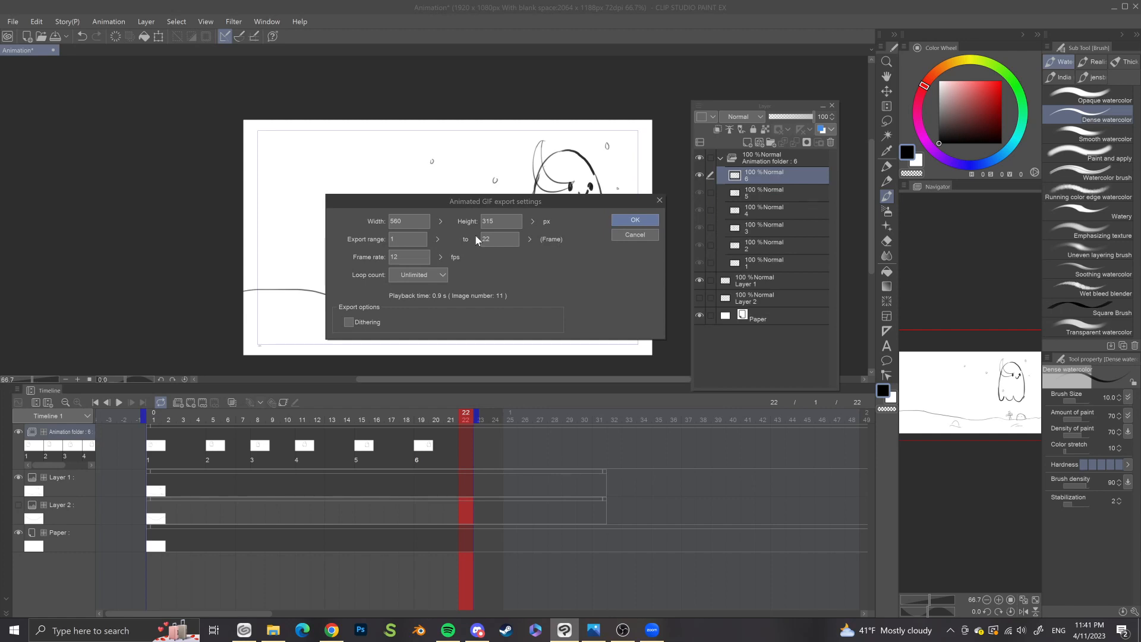
pyautogui.click(442, 257)
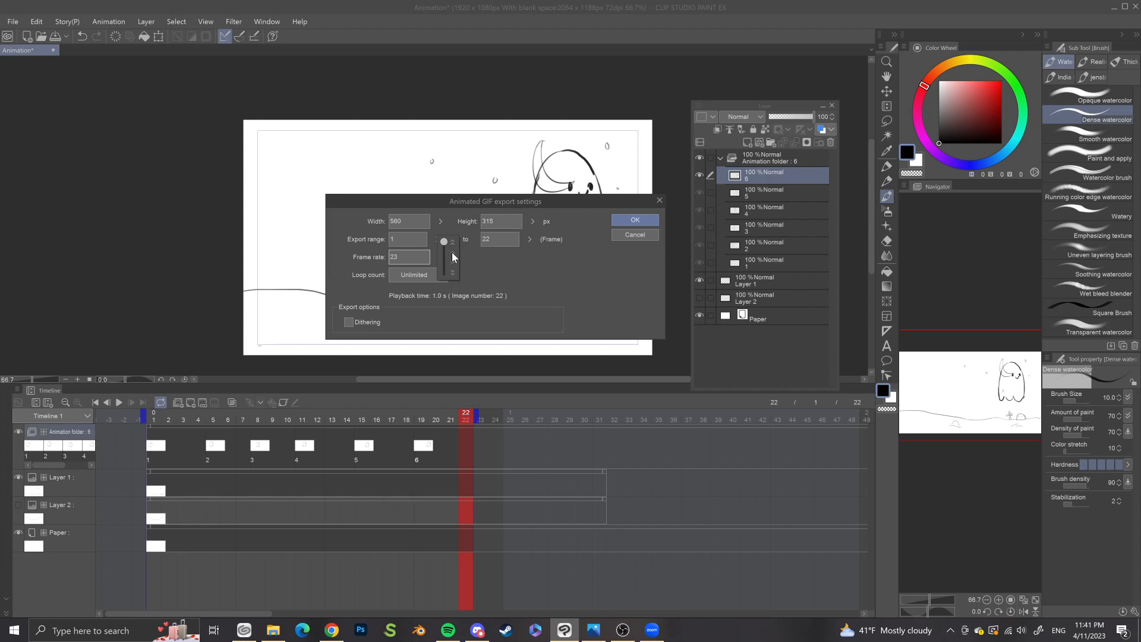
pyautogui.click(452, 252)
pyautogui.click(422, 276)
pyautogui.click(425, 301)
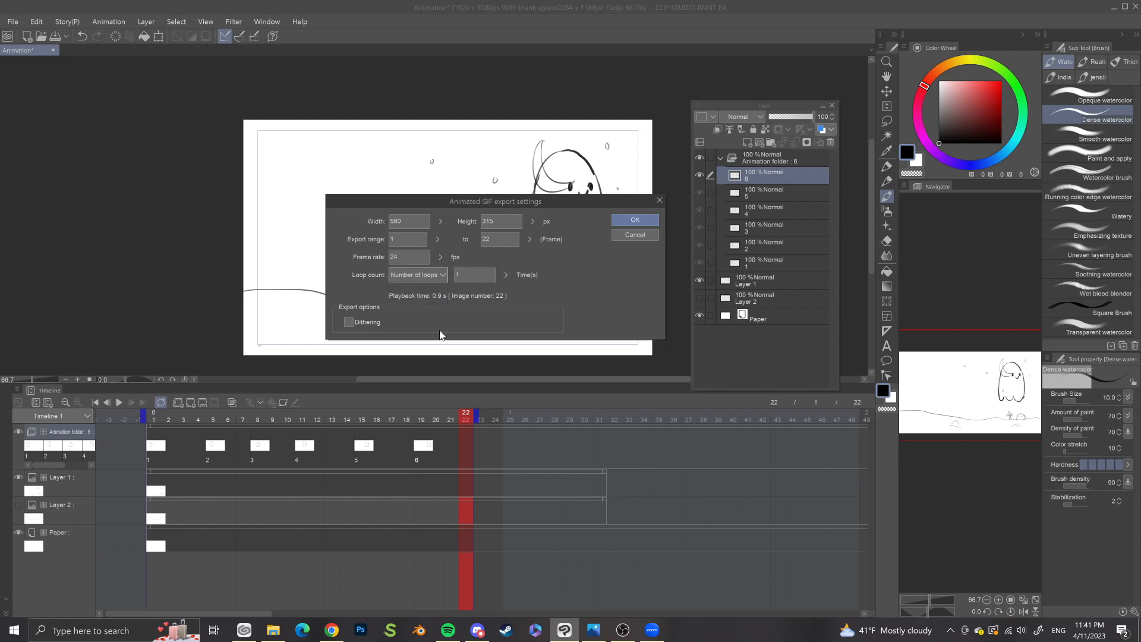
pyautogui.click(386, 276)
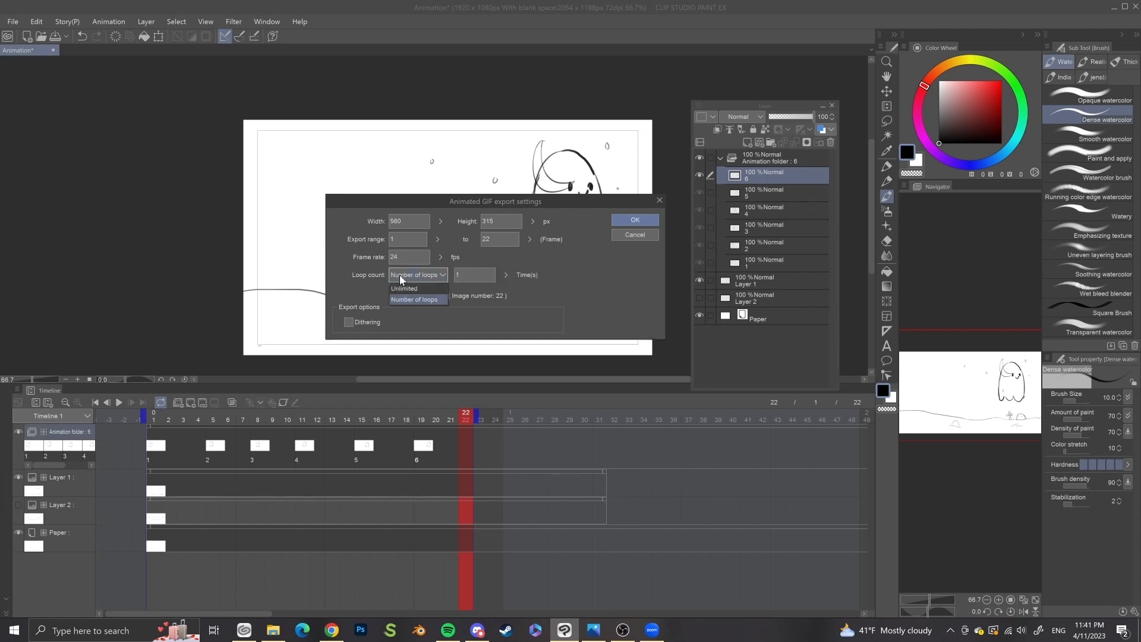
pyautogui.click(410, 289)
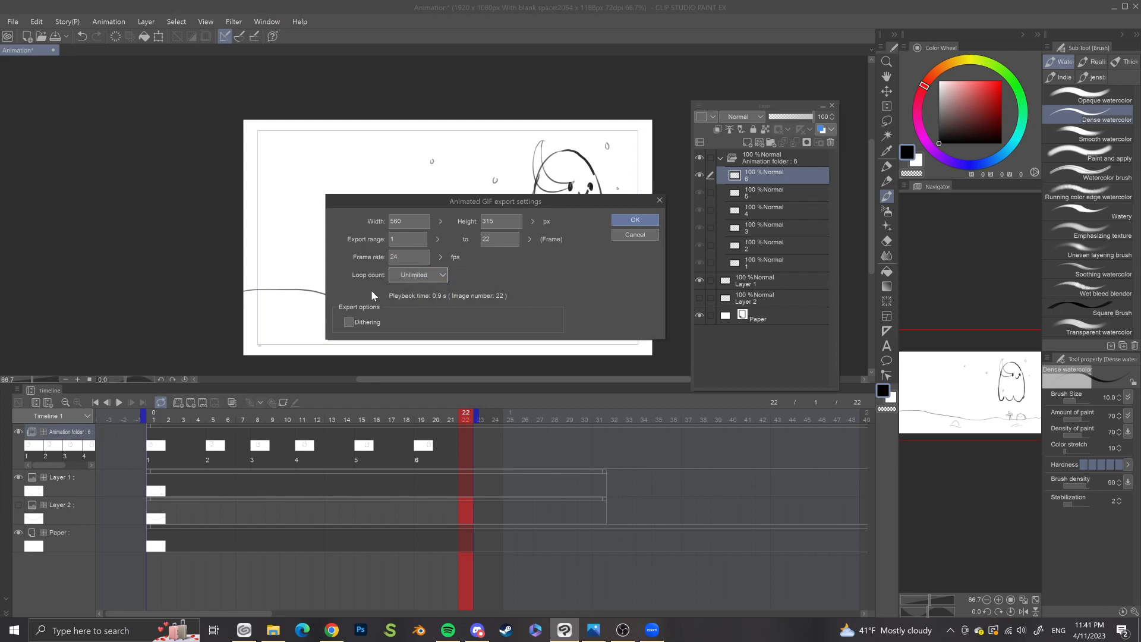
# Step: Run the GIF export, view lilghostie.gif in the image viewer, and close it
pyautogui.click(640, 220)
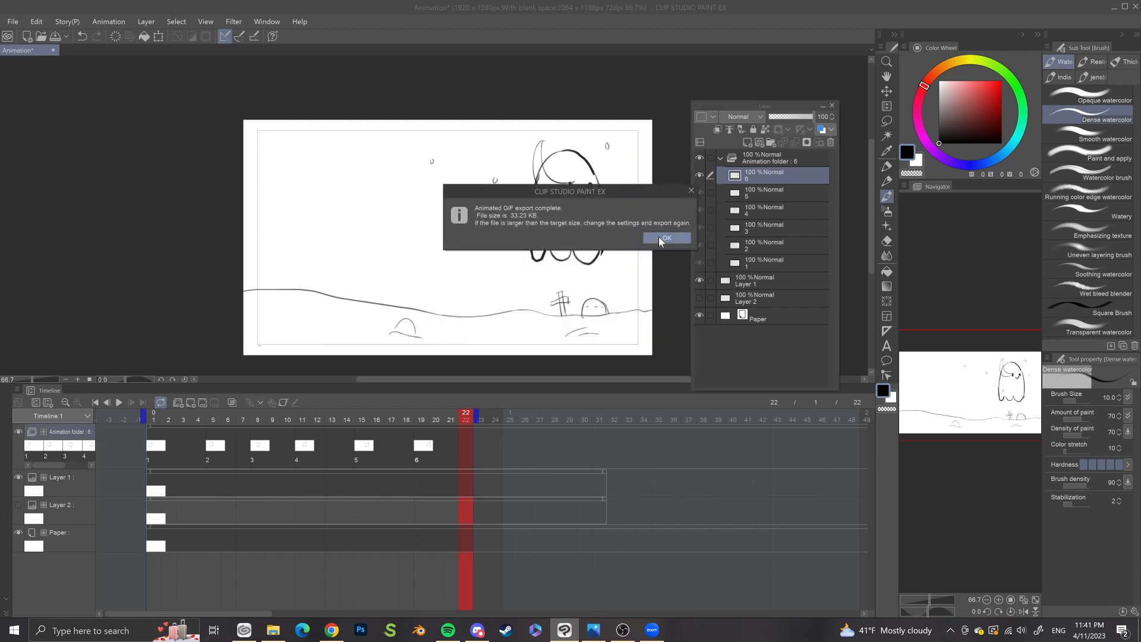
pyautogui.click(659, 238)
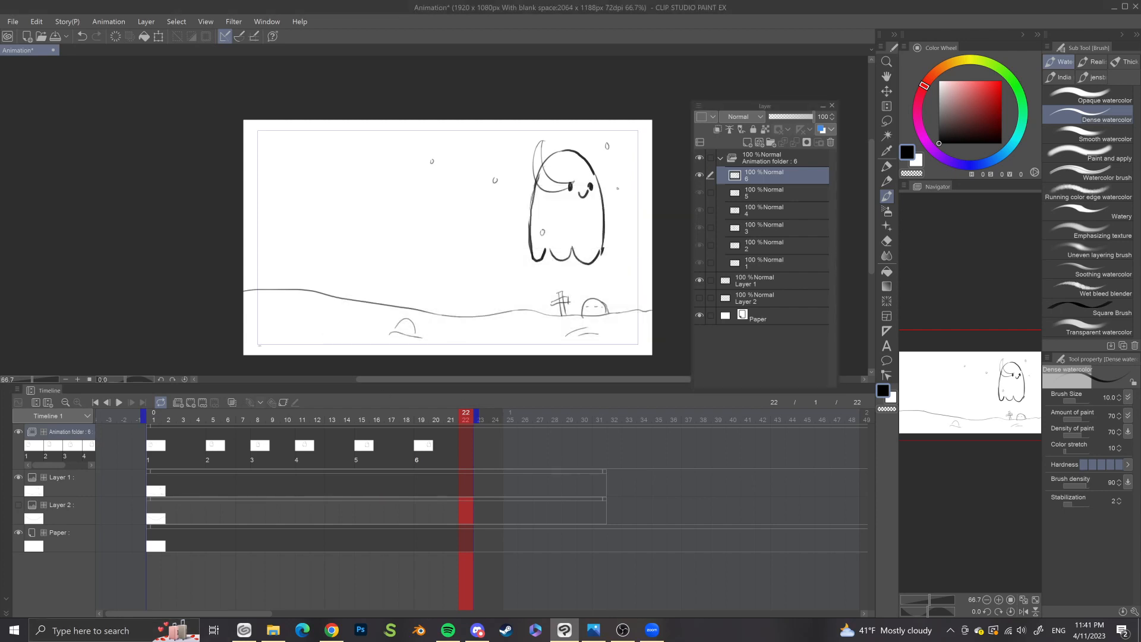
pyautogui.hotkey('alt', 'Tab')
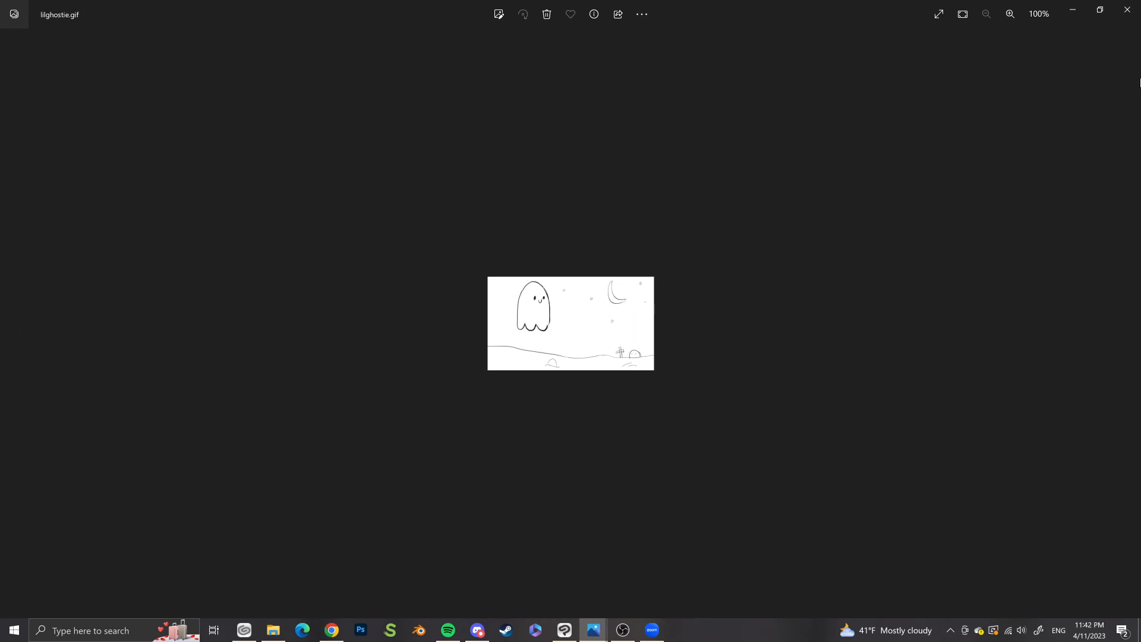
pyautogui.click(1127, 10)
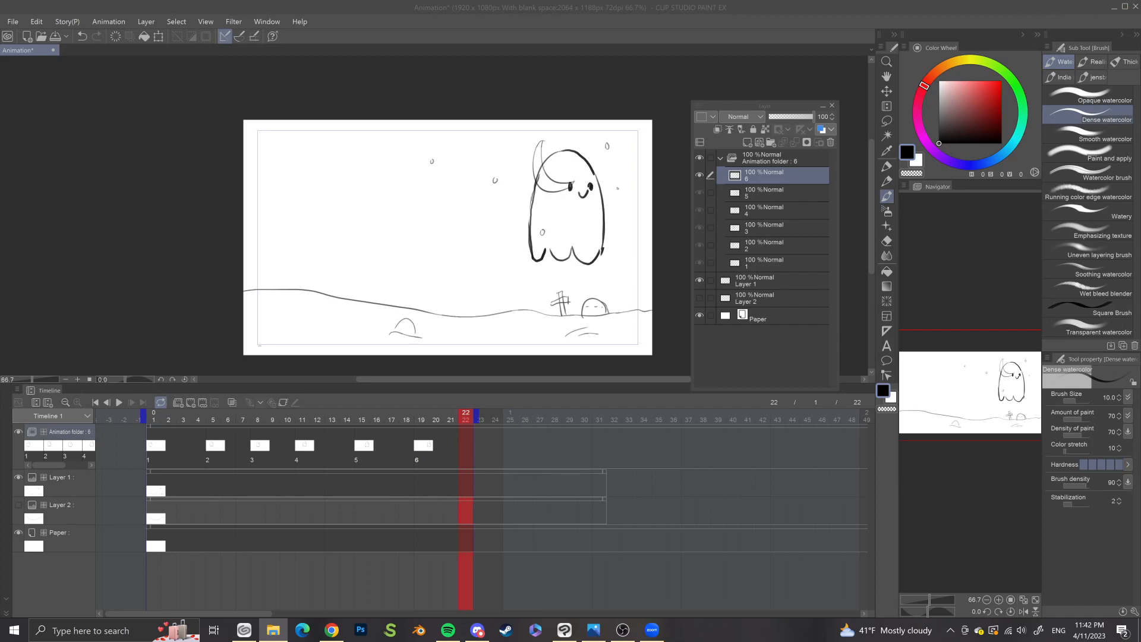
# Step: Start exporting the animation as an MP4 movie named lilghostie
pyautogui.click(14, 22)
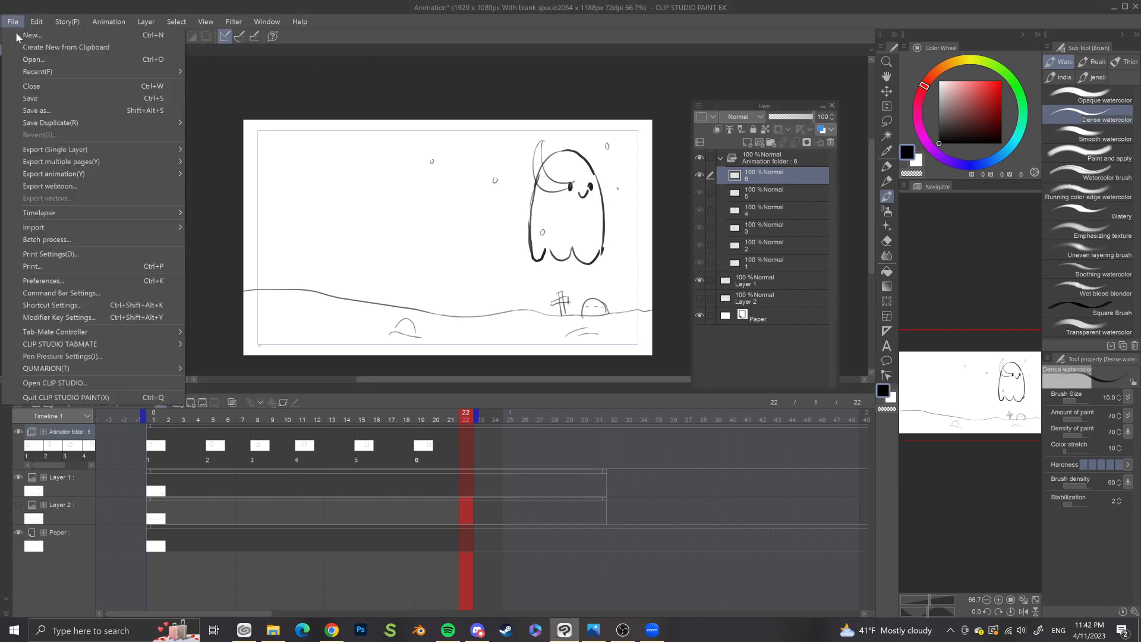
pyautogui.moveTo(72, 174)
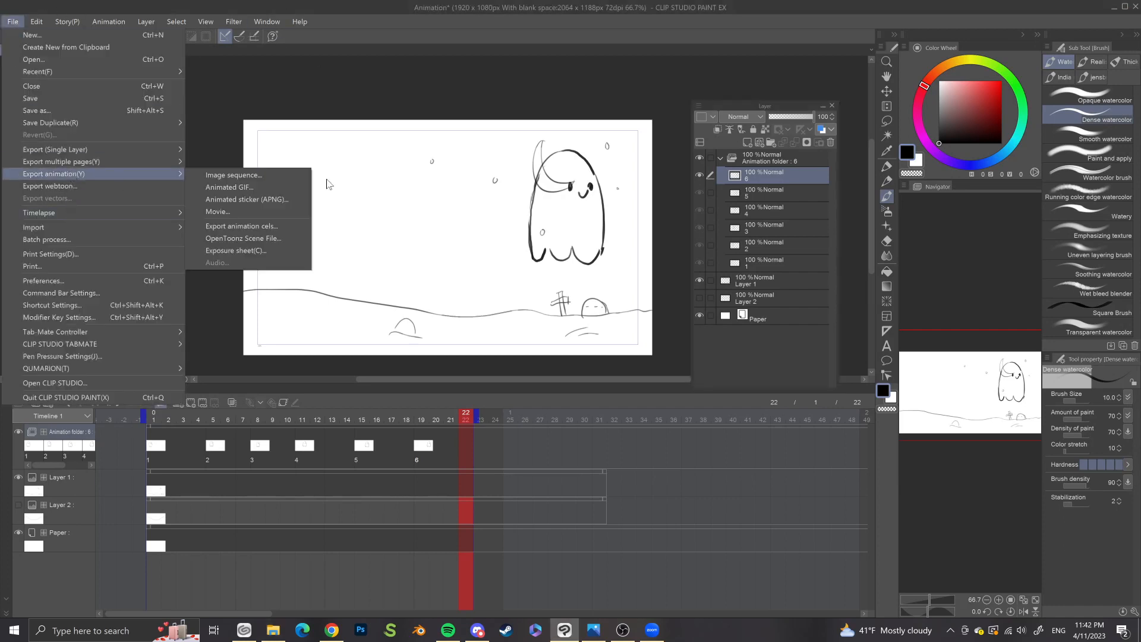
pyautogui.click(291, 212)
pyautogui.click(291, 213)
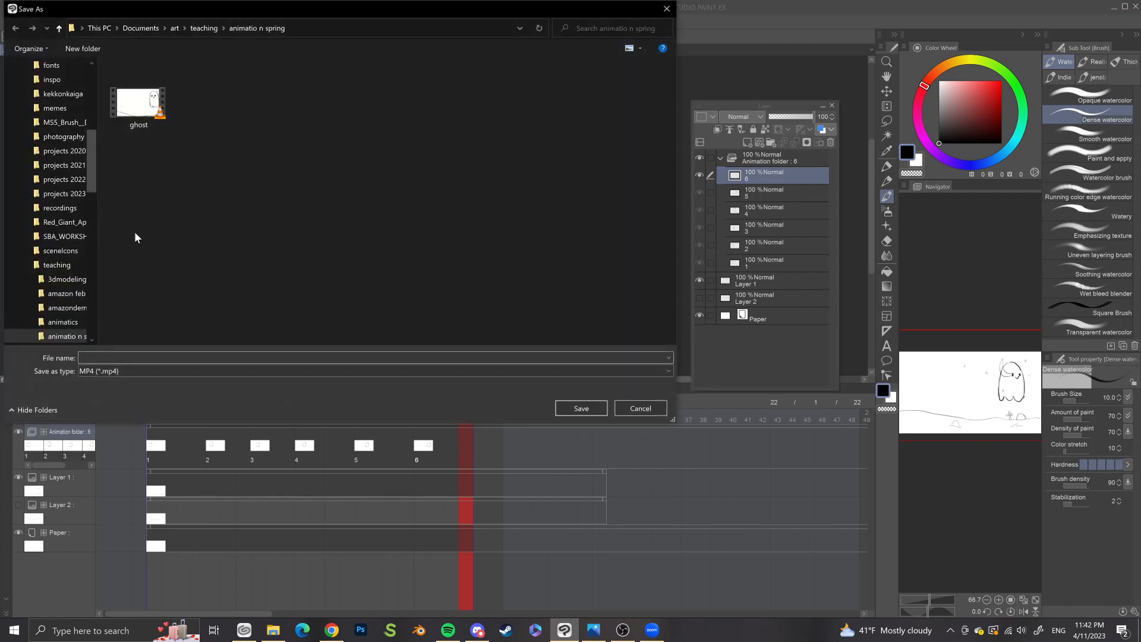
pyautogui.click(152, 369)
pyautogui.click(129, 388)
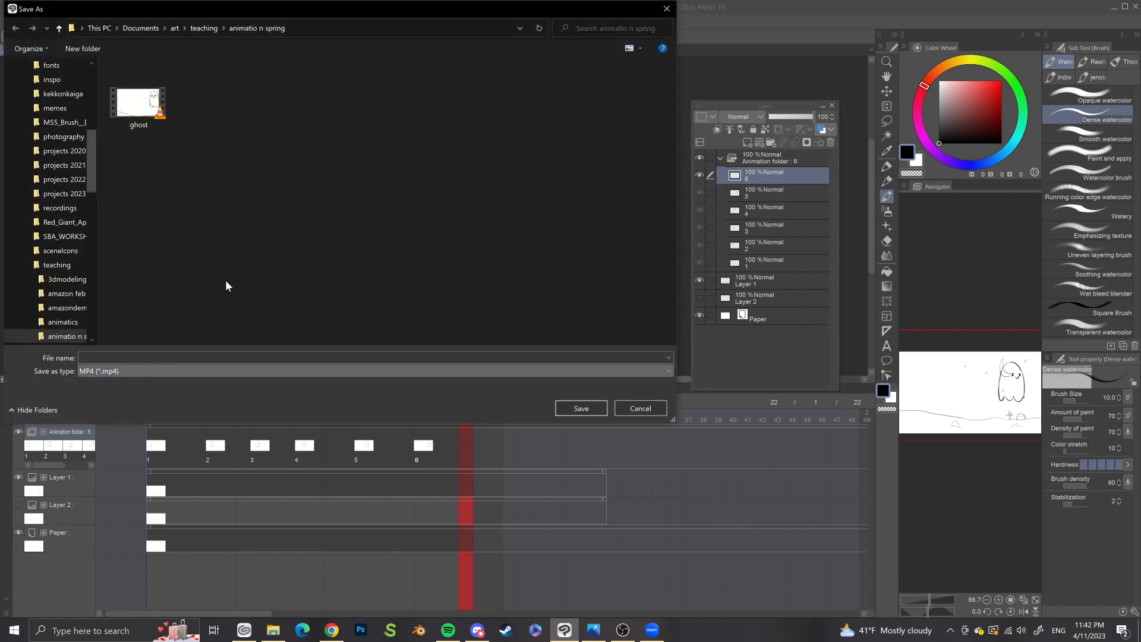
pyautogui.click(268, 358)
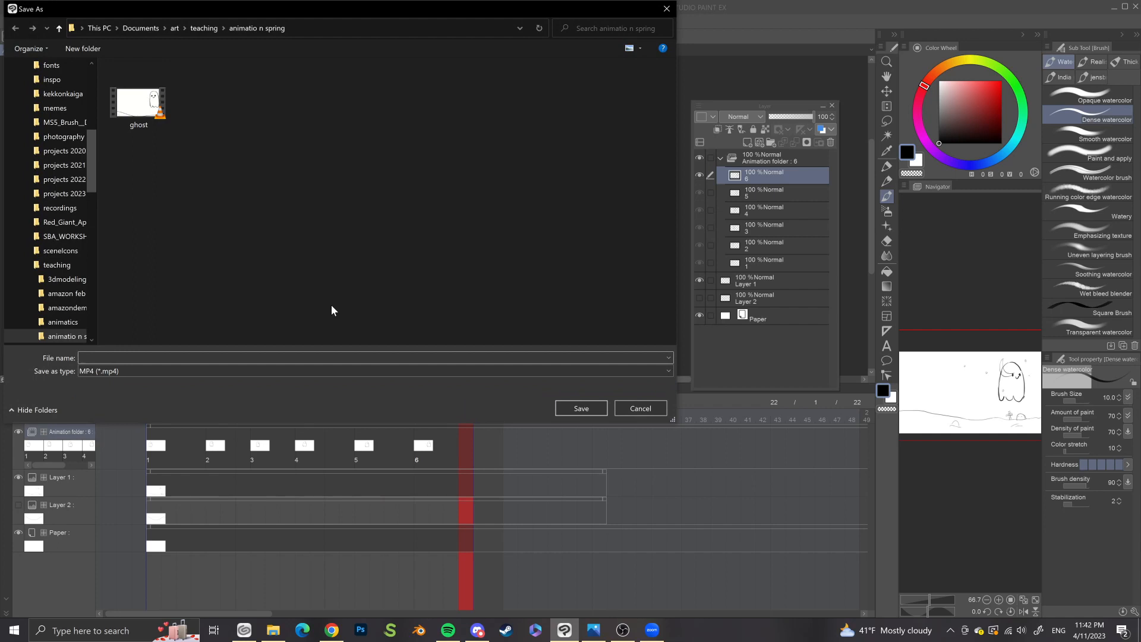
pyautogui.write('lil')
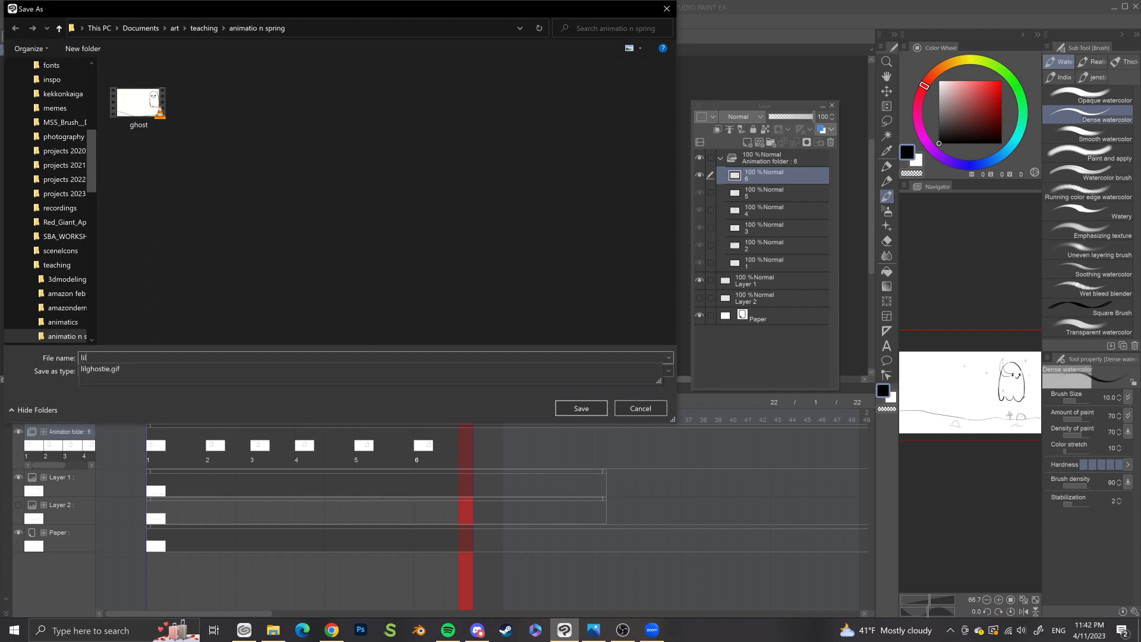
pyautogui.write('ghostie')
pyautogui.press('Return')
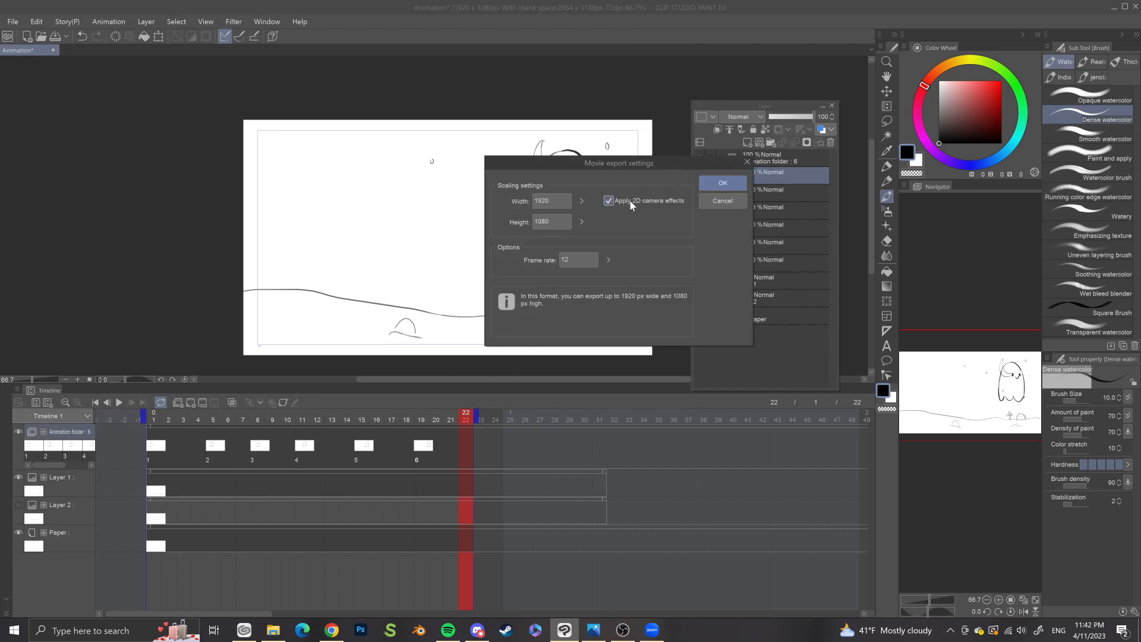
# Step: Raise the frame rate in the movie export settings and export the MP4
pyautogui.click(609, 260)
pyautogui.click(618, 239)
pyautogui.click(727, 182)
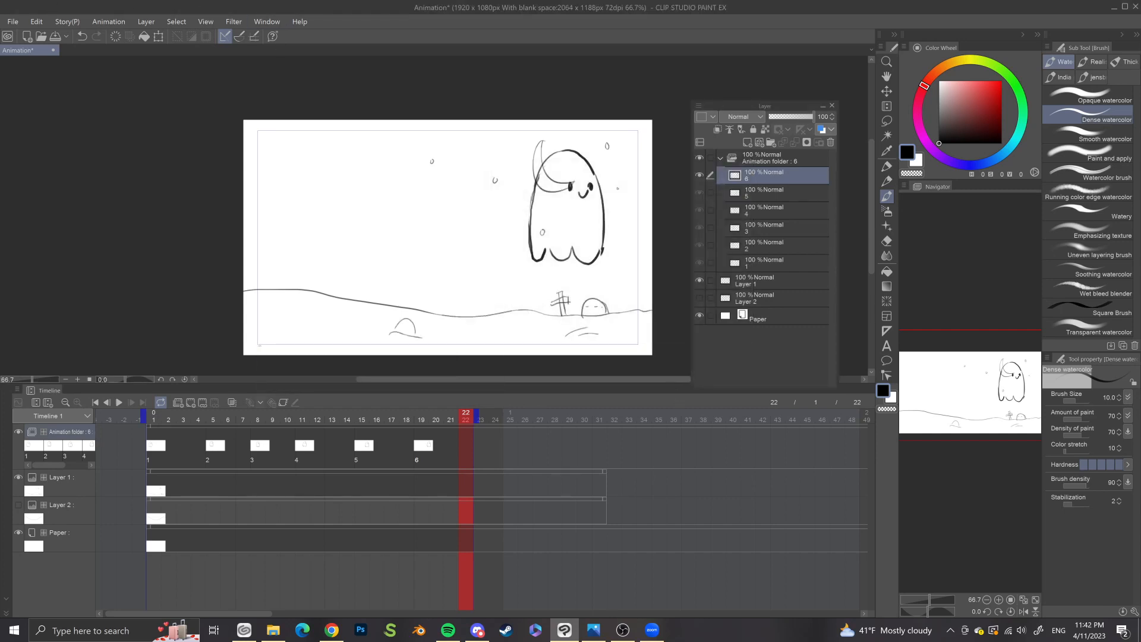
# Step: Play the exported lilghostie.mp4 in VLC media player, close it, and return to the animation
pyautogui.click(274, 630)
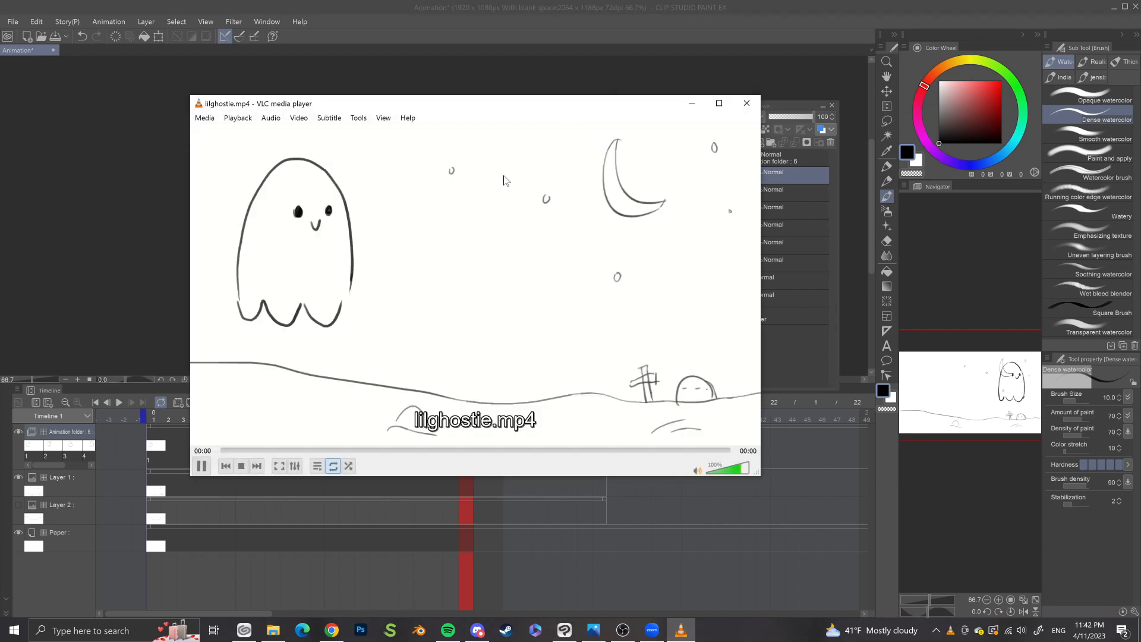
pyautogui.moveTo(559, 107); pyautogui.dragTo(640, 87)
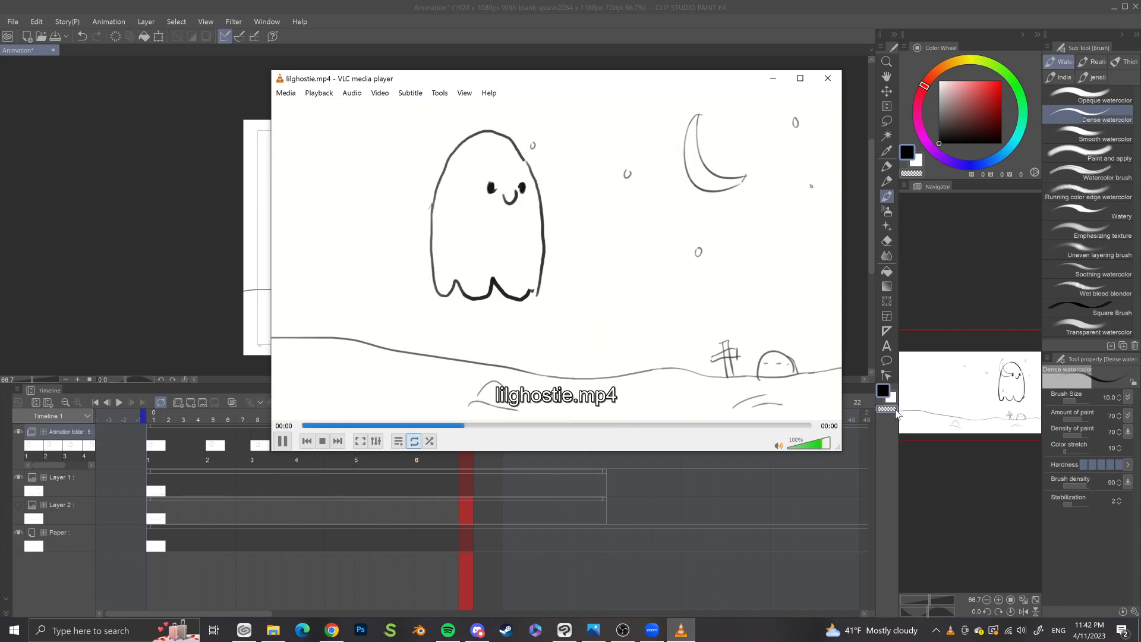
pyautogui.click(828, 77)
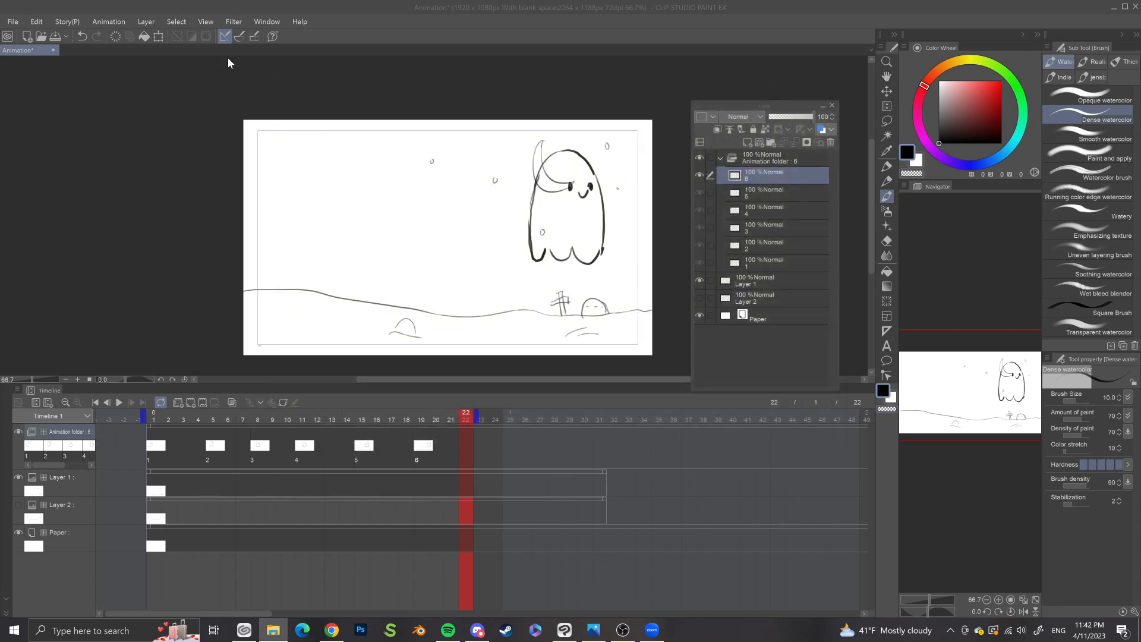
pyautogui.click(461, 32)
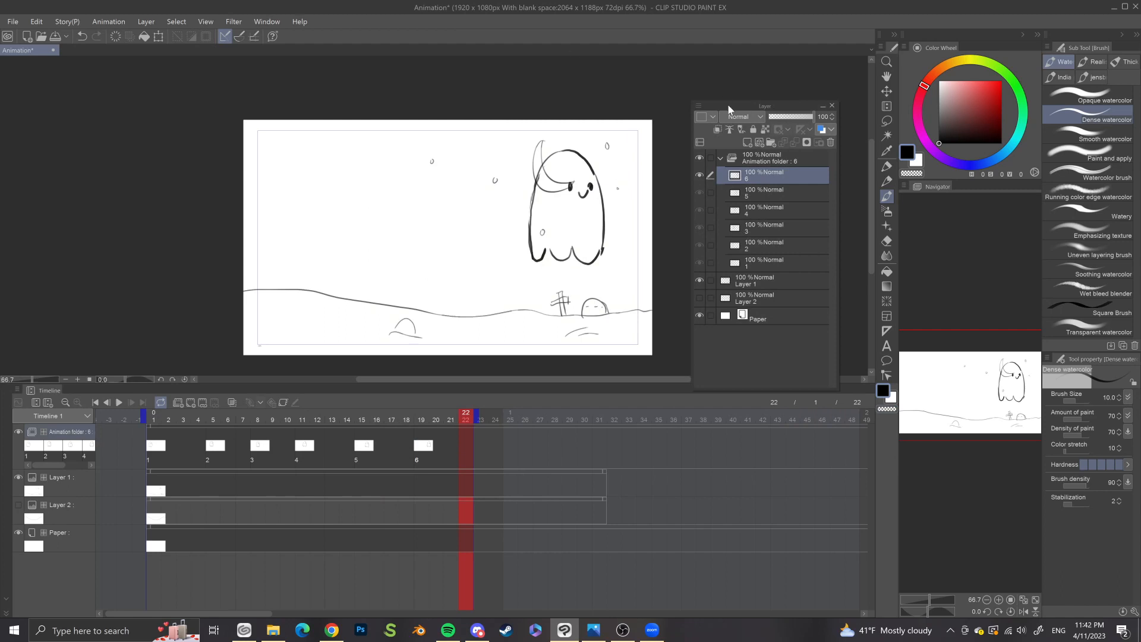
# Step: Dock the floating Layer palette beneath the Navigator and collapse the ghost's animation folder
pyautogui.moveTo(726, 104); pyautogui.dragTo(945, 612)
pyautogui.moveTo(958, 545); pyautogui.dragTo(959, 335)
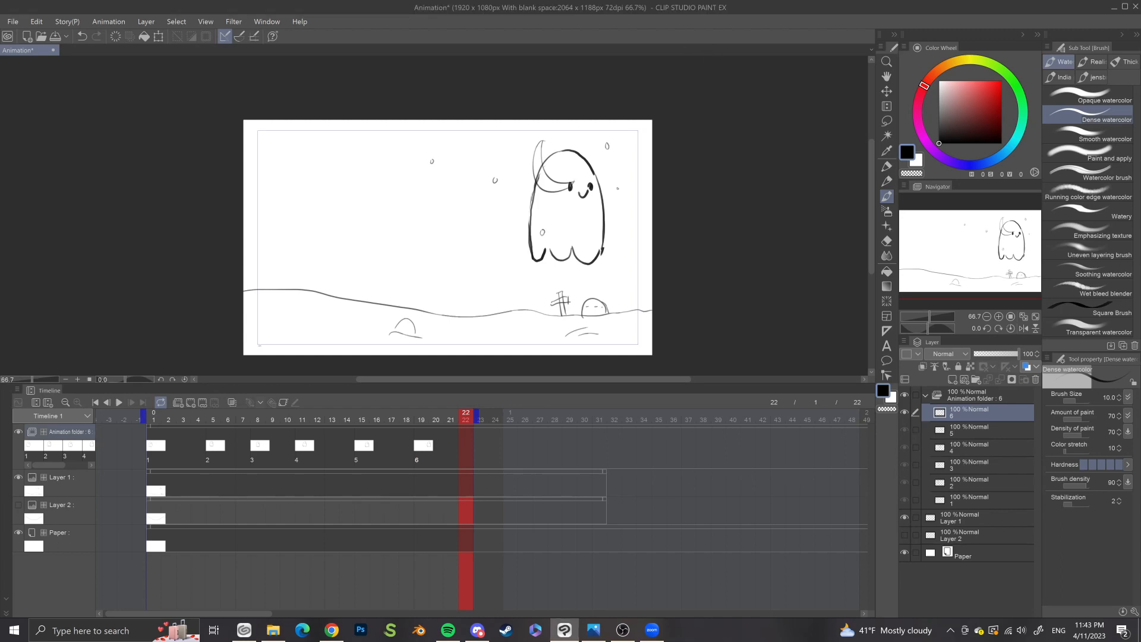
pyautogui.click(924, 396)
# Step: Create a new animation folder between the ghost's animation folder and Layer 1
pyautogui.click(931, 415)
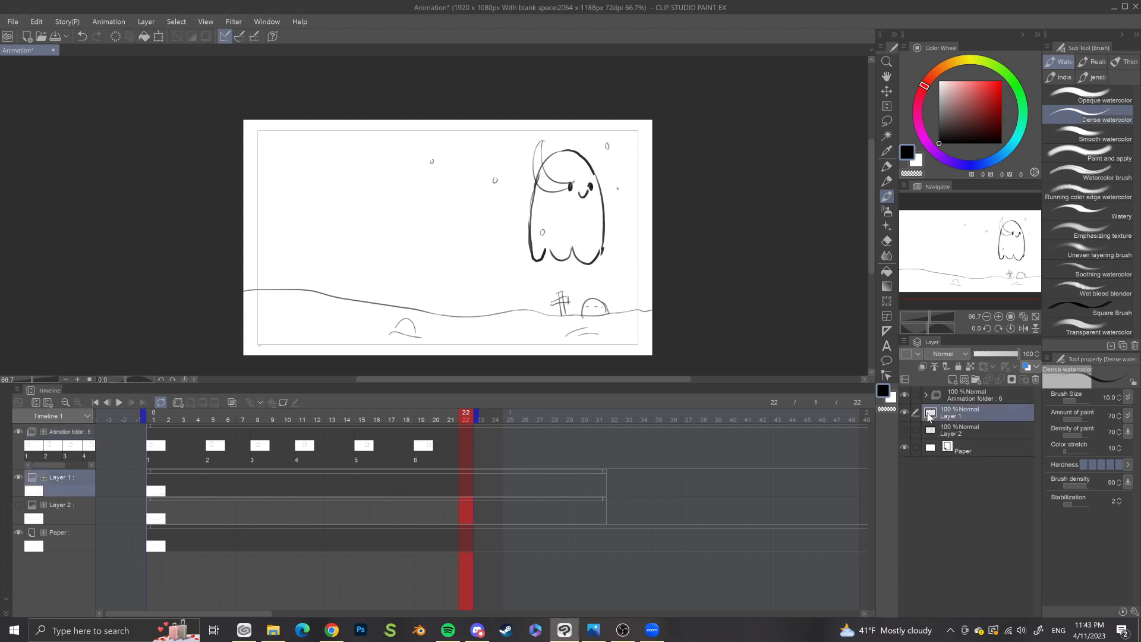
pyautogui.click(176, 403)
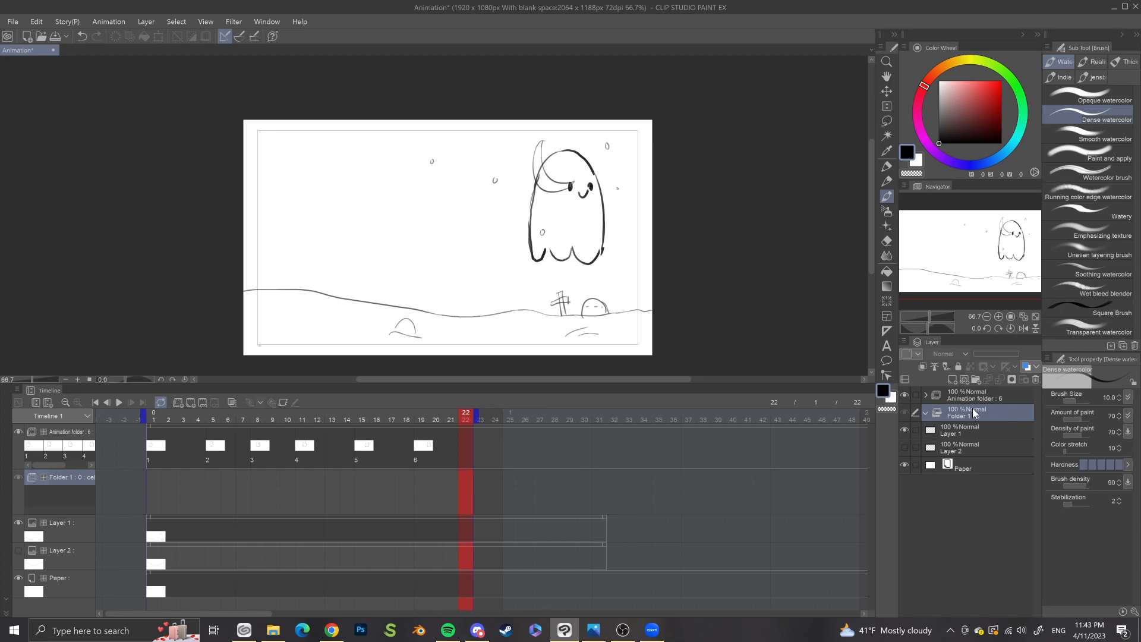
pyautogui.moveTo(974, 413)
pyautogui.mouseDown()
pyautogui.moveTo(971, 395)
pyautogui.moveTo(965, 416)
pyautogui.mouseUp()
# Step: Hide and show the ghost's animation folder to check what it contributes to the picture
pyautogui.click(907, 396)
pyautogui.click(907, 396)
pyautogui.click(907, 395)
pyautogui.click(908, 396)
# Step: Go to frame 1 and add a new animation cel to the new animation folder
pyautogui.moveTo(465, 417); pyautogui.dragTo(171, 419)
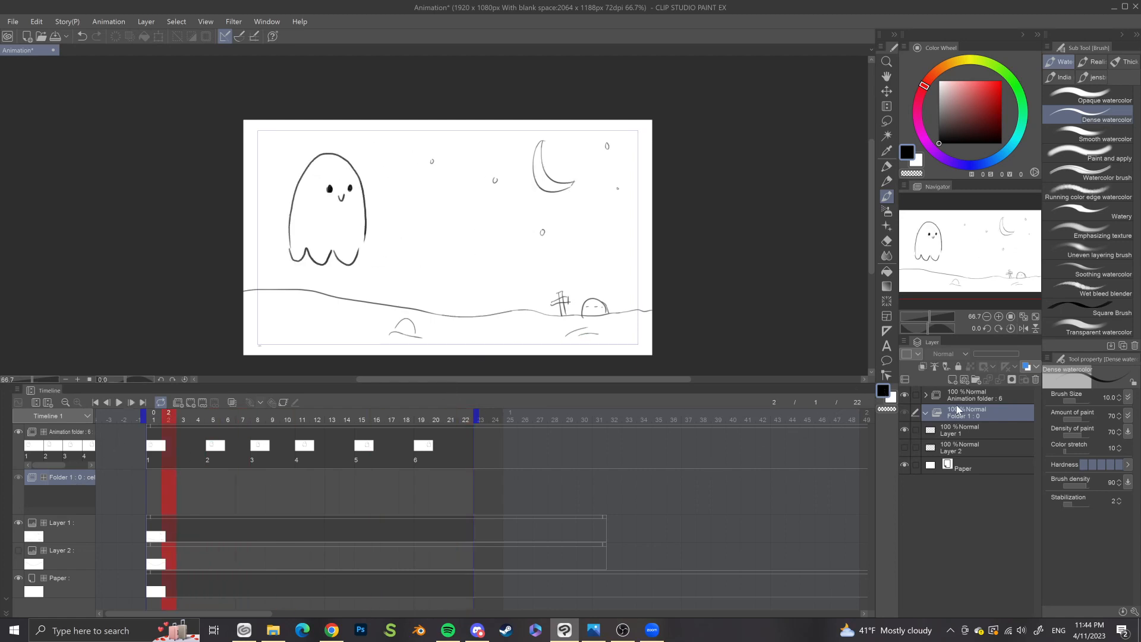
pyautogui.moveTo(969, 416)
pyautogui.mouseDown()
pyautogui.moveTo(970, 391)
pyautogui.moveTo(971, 411)
pyautogui.moveTo(956, 387)
pyautogui.moveTo(966, 431)
pyautogui.mouseUp()
pyautogui.click(155, 490)
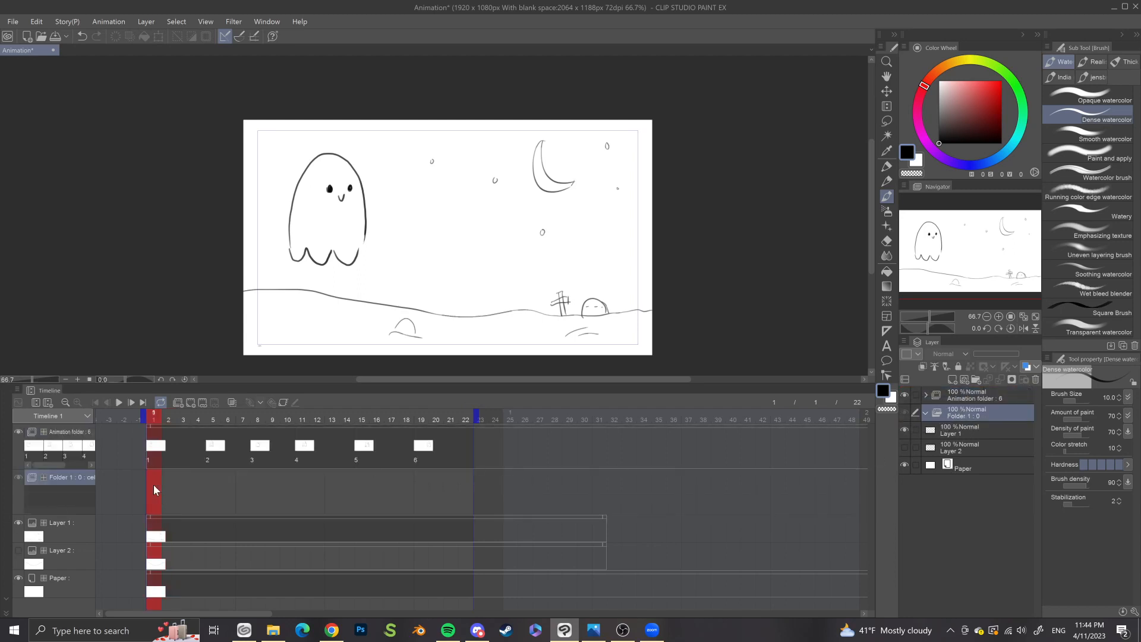
pyautogui.click(191, 403)
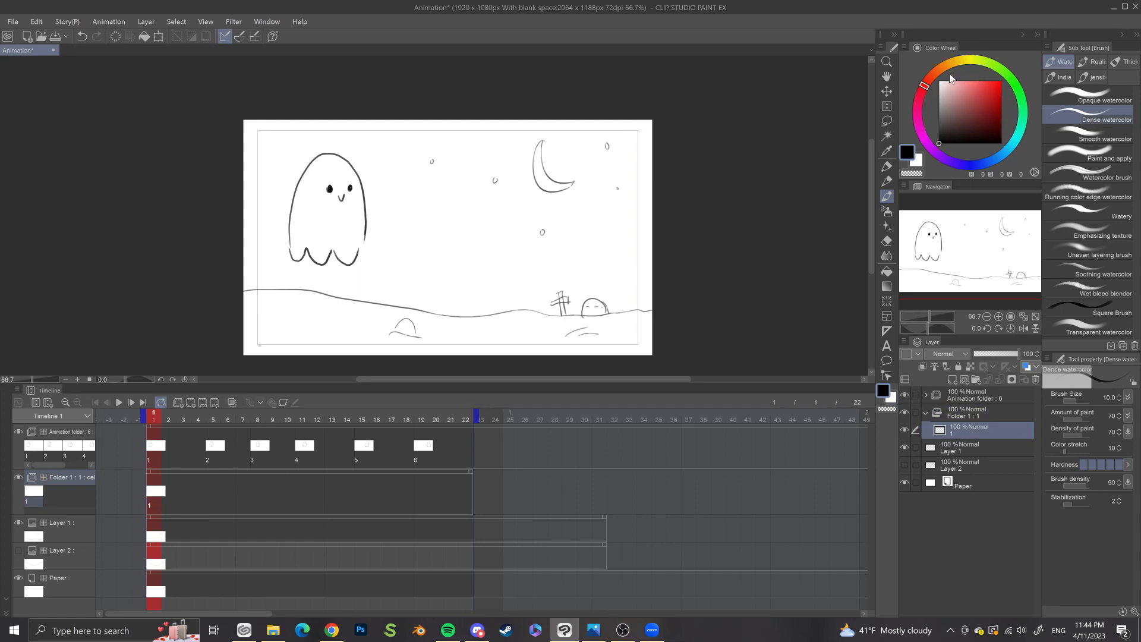
# Step: Set the drawing colour to a saturated magenta-purple for the ghost's fill
pyautogui.click(962, 63)
pyautogui.click(919, 127)
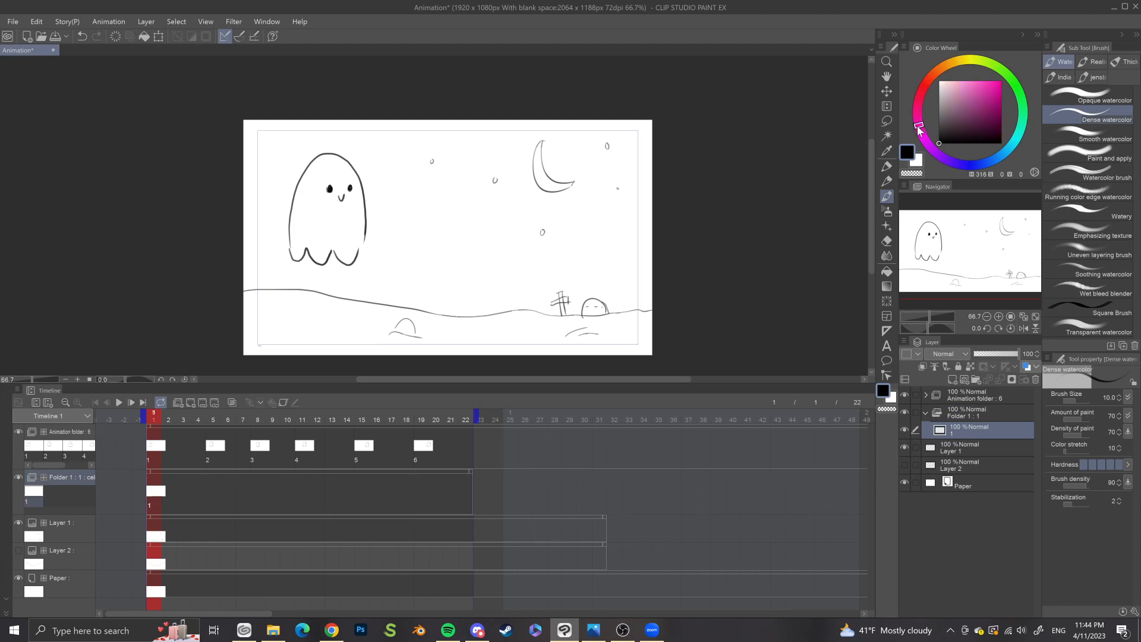
pyautogui.moveTo(918, 127); pyautogui.dragTo(920, 131)
pyautogui.moveTo(988, 90); pyautogui.dragTo(981, 96)
# Step: Choose the Milli pen from the marker pens as the drawing tool
pyautogui.press('b')
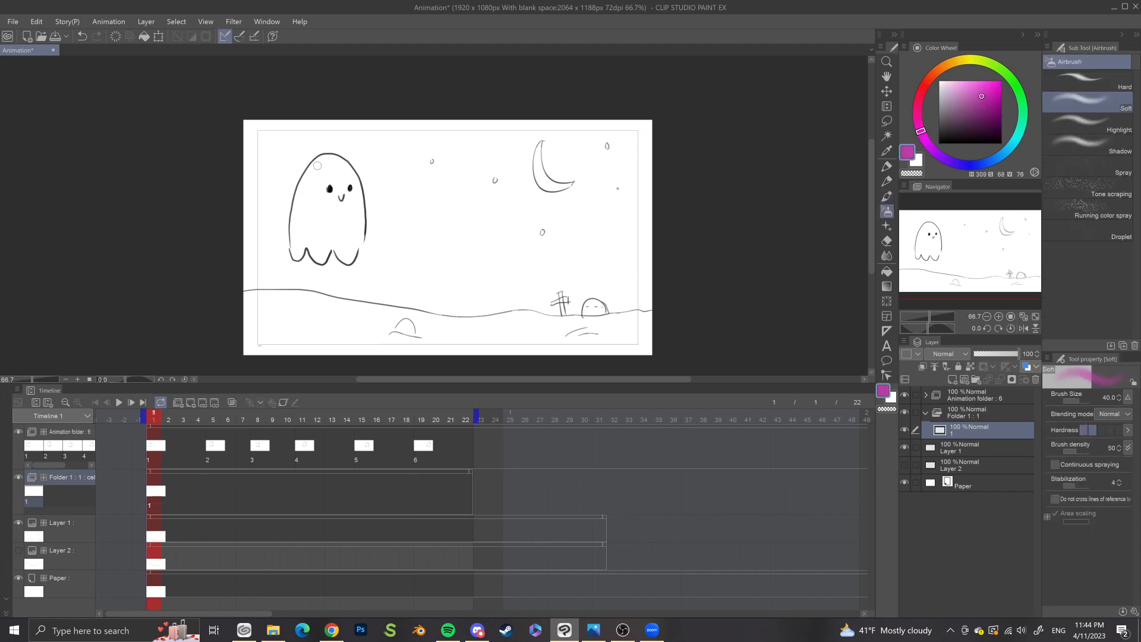
pyautogui.press('p')
pyautogui.press(']')
pyautogui.press(']')
pyautogui.press(']')
pyautogui.press(']')
pyautogui.press(']')
pyautogui.press(']')
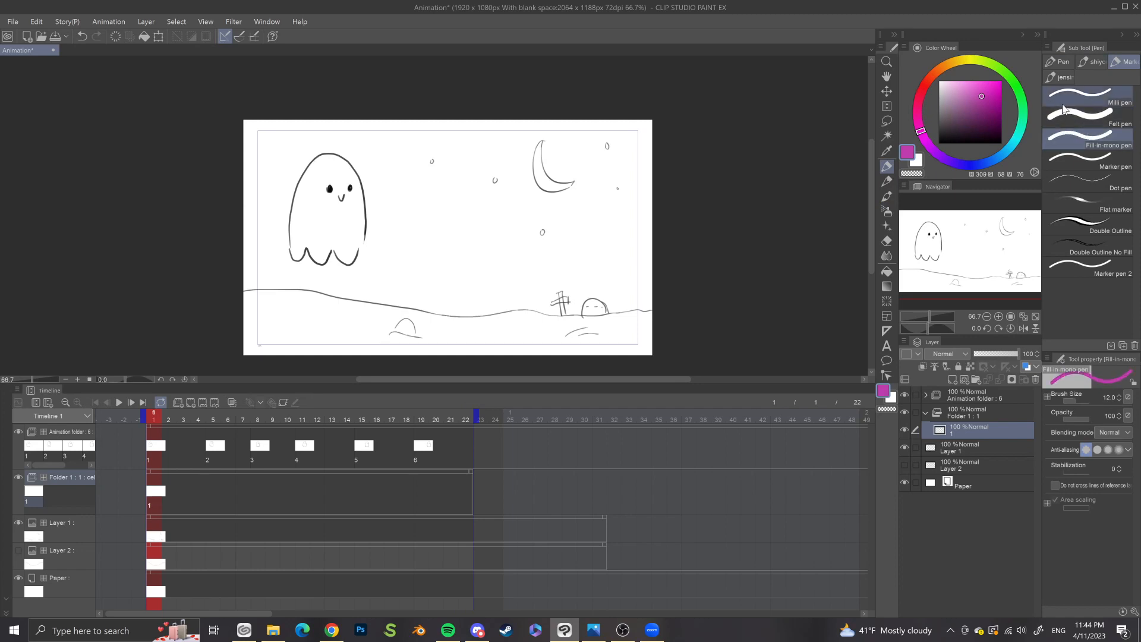
pyautogui.click(1058, 64)
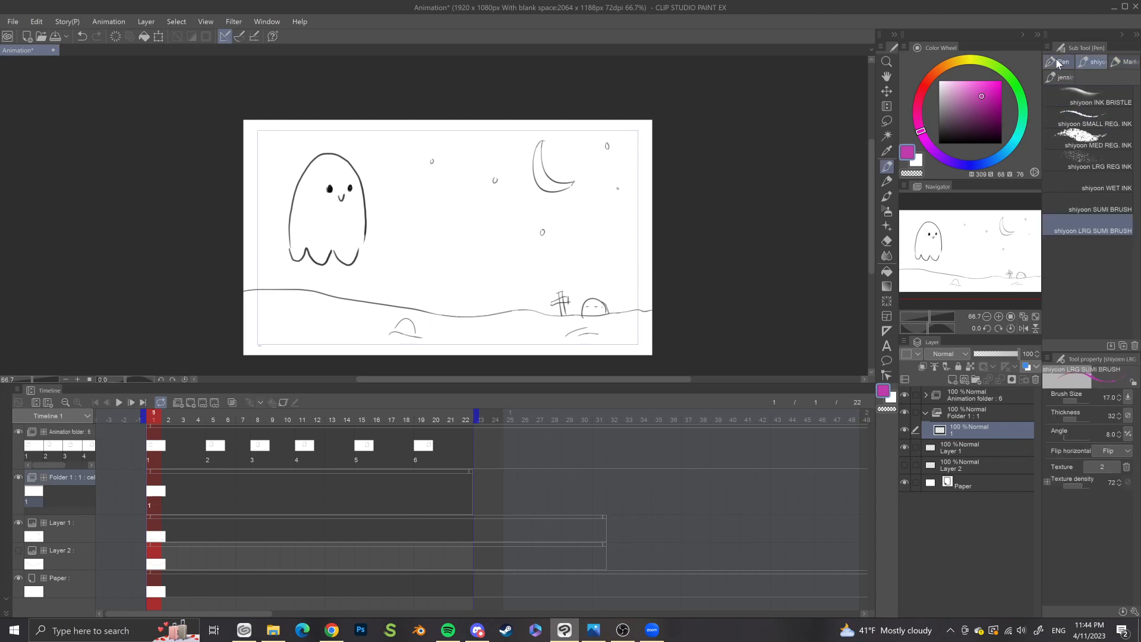
pyautogui.click(1126, 61)
pyautogui.click(1111, 102)
pyautogui.moveTo(542, 276); pyautogui.dragTo(616, 219)
pyautogui.hotkey('ctrl', 'z')
pyautogui.click(887, 196)
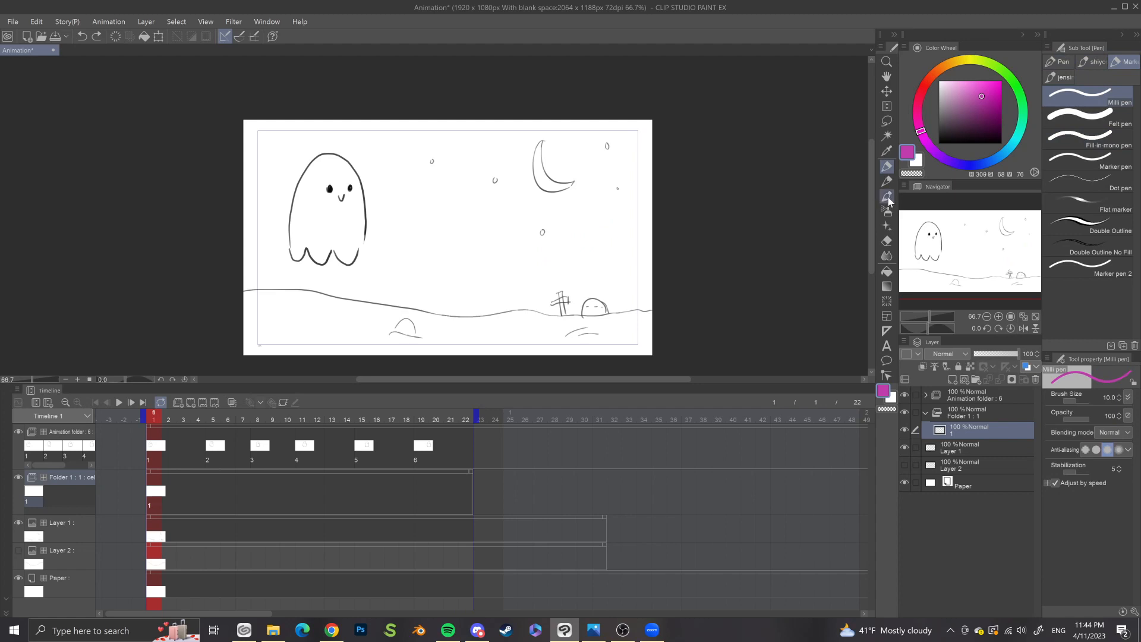
pyautogui.moveTo(572, 249); pyautogui.dragTo(651, 219)
pyautogui.hotkey('ctrl', 'z')
# Step: Trace the ghost's closed outline with the purple Milli pen on the first colour cel and bucket-fill its inside
pyautogui.click(887, 166)
pyautogui.moveTo(314, 161)
pyautogui.mouseDown()
pyautogui.moveTo(296, 194)
pyautogui.moveTo(293, 251)
pyautogui.mouseUp()
pyautogui.hotkey('ctrl', 'z')
pyautogui.moveTo(305, 171)
pyautogui.mouseDown()
pyautogui.moveTo(291, 248)
pyautogui.moveTo(353, 262)
pyautogui.moveTo(363, 184)
pyautogui.moveTo(342, 161)
pyautogui.moveTo(309, 166)
pyautogui.mouseUp()
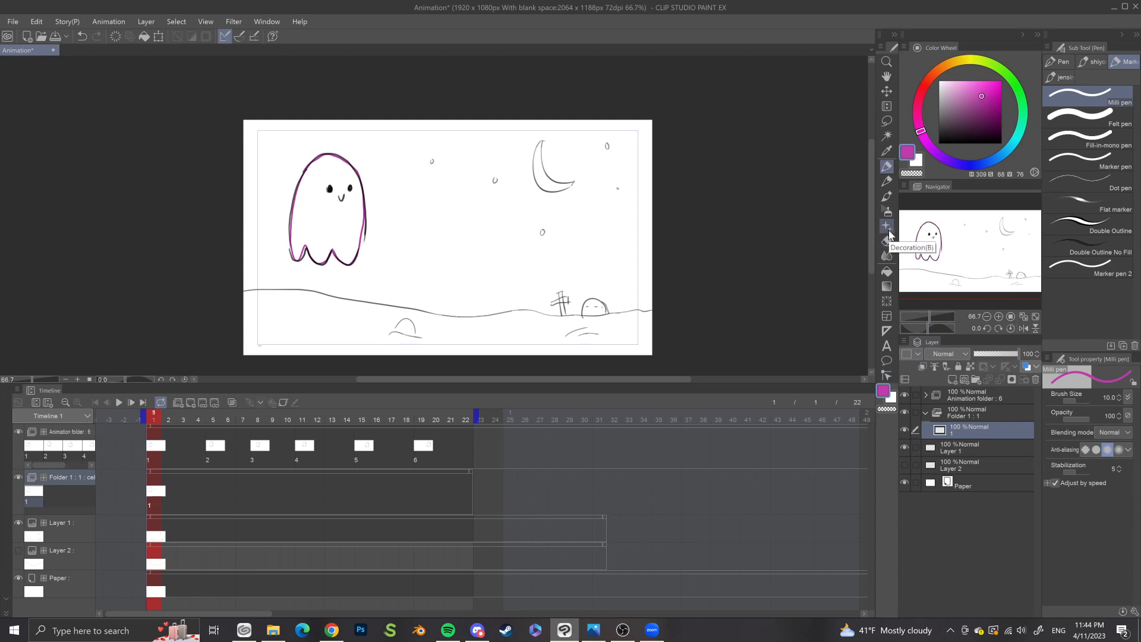
pyautogui.click(890, 272)
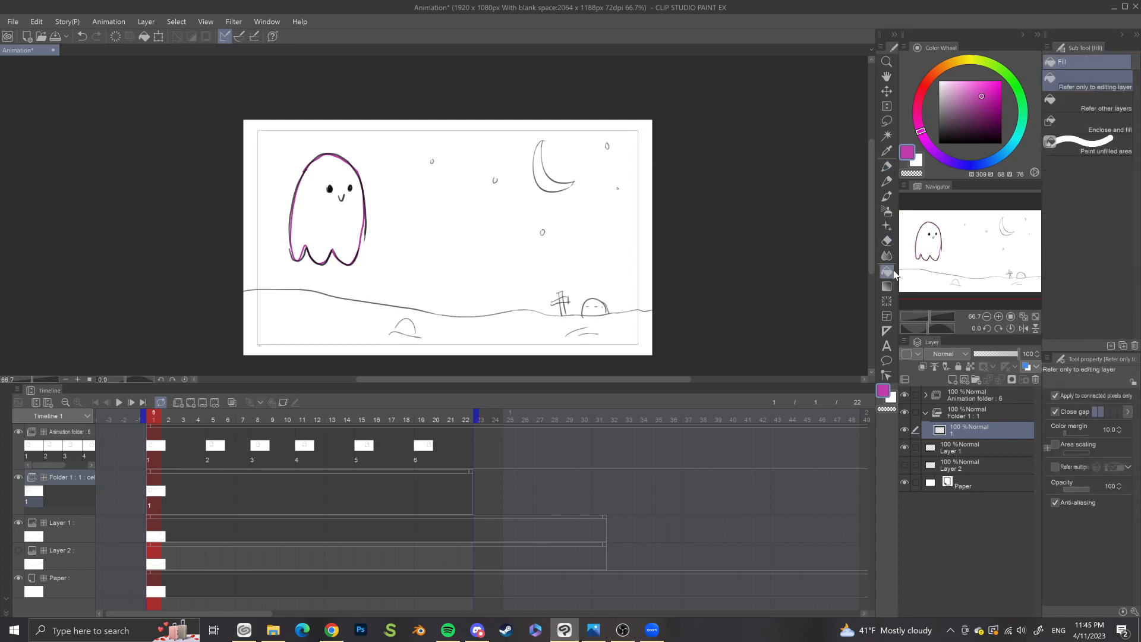
pyautogui.click(324, 232)
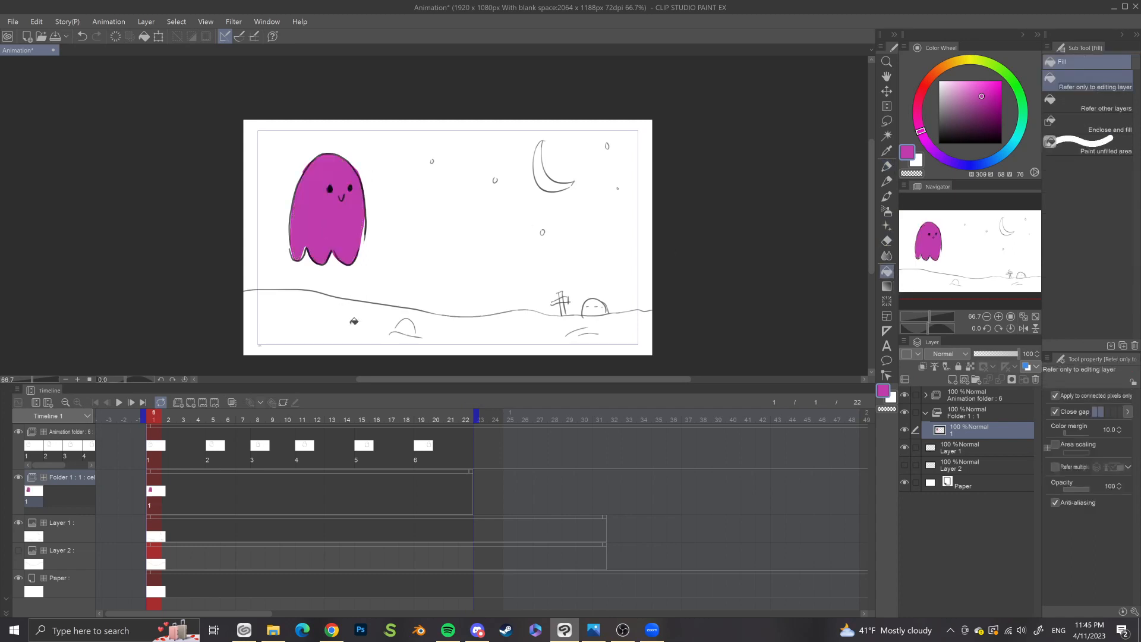
# Step: Cover the unfilled gaps along the ghost's edges using the Dense watercolor brush at size 30
pyautogui.press('b')
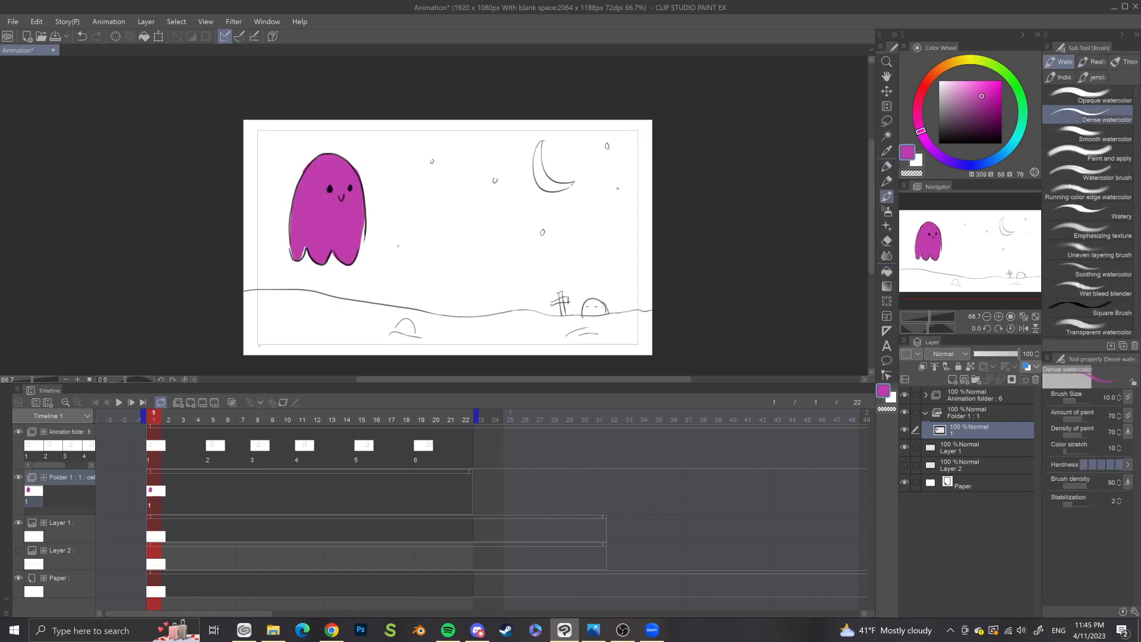
pyautogui.press(']')
pyautogui.press(']')
pyautogui.press(']')
pyautogui.press(']')
pyautogui.press(']')
pyautogui.press(']')
pyautogui.moveTo(362, 214); pyautogui.dragTo(355, 260)
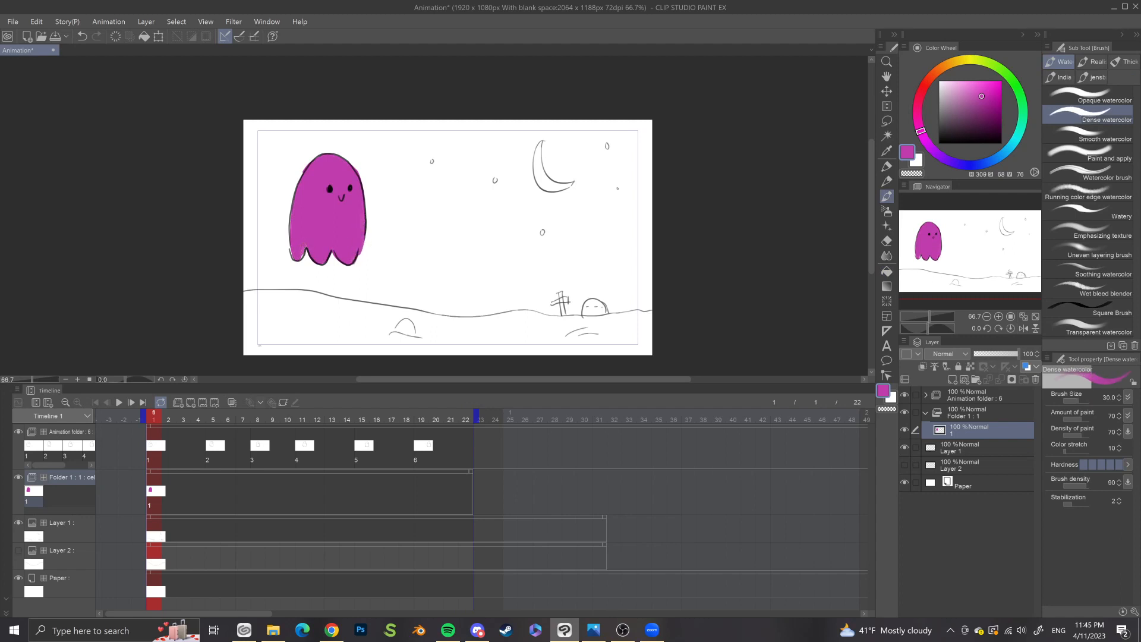
# Step: Try filling a freehand Lasso selection on the empty sky with purple, undo the fill and deselect
pyautogui.click(887, 121)
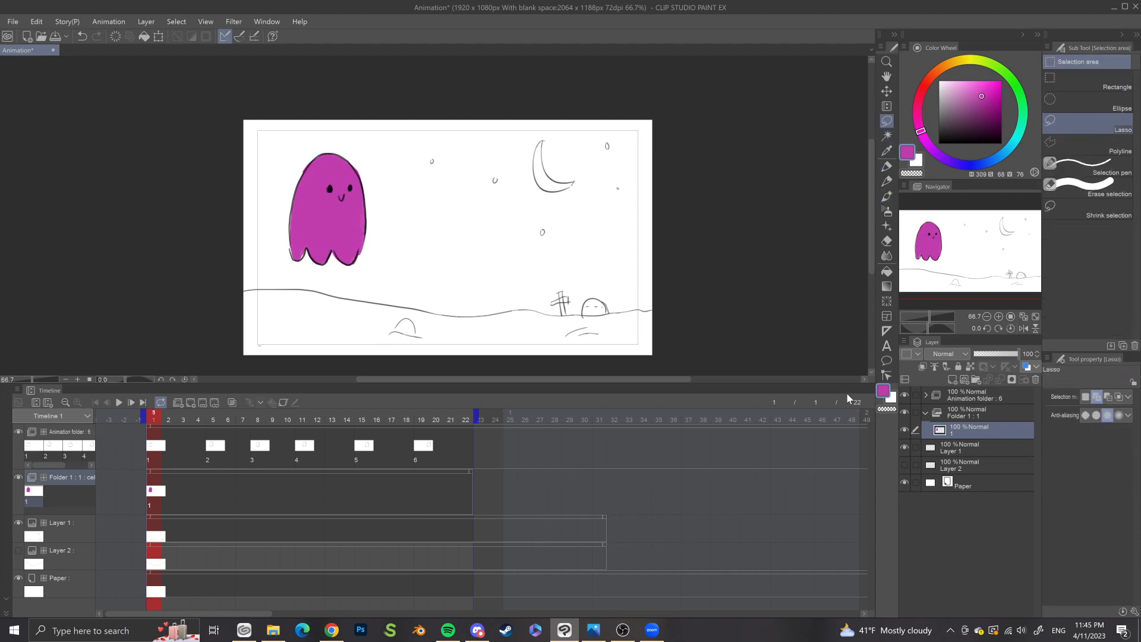
pyautogui.click(1092, 90)
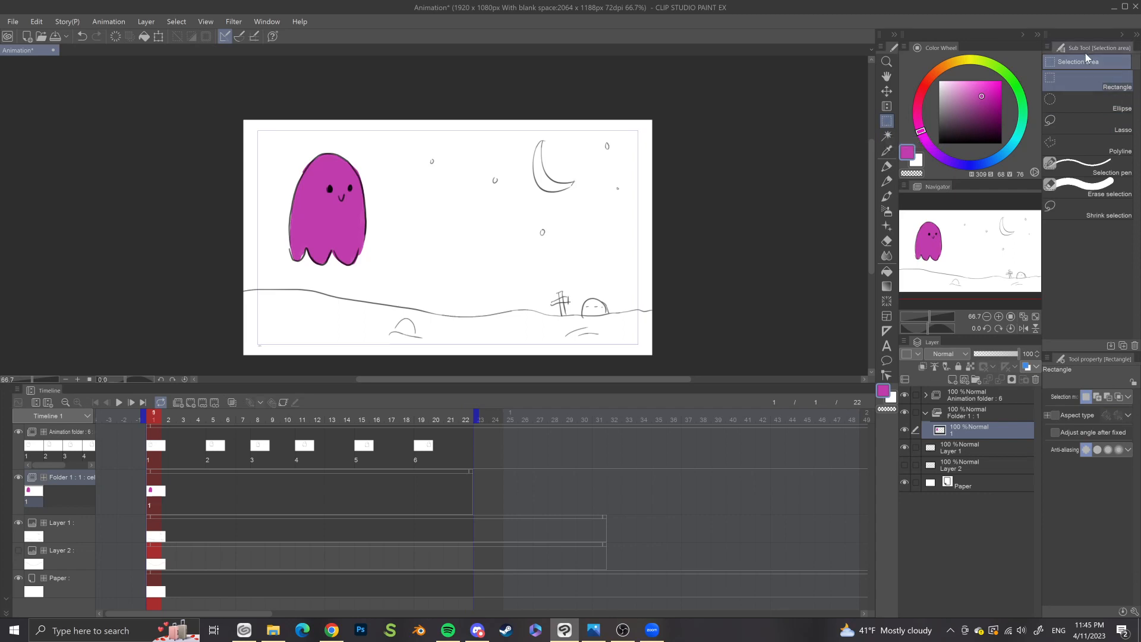
pyautogui.click(1088, 119)
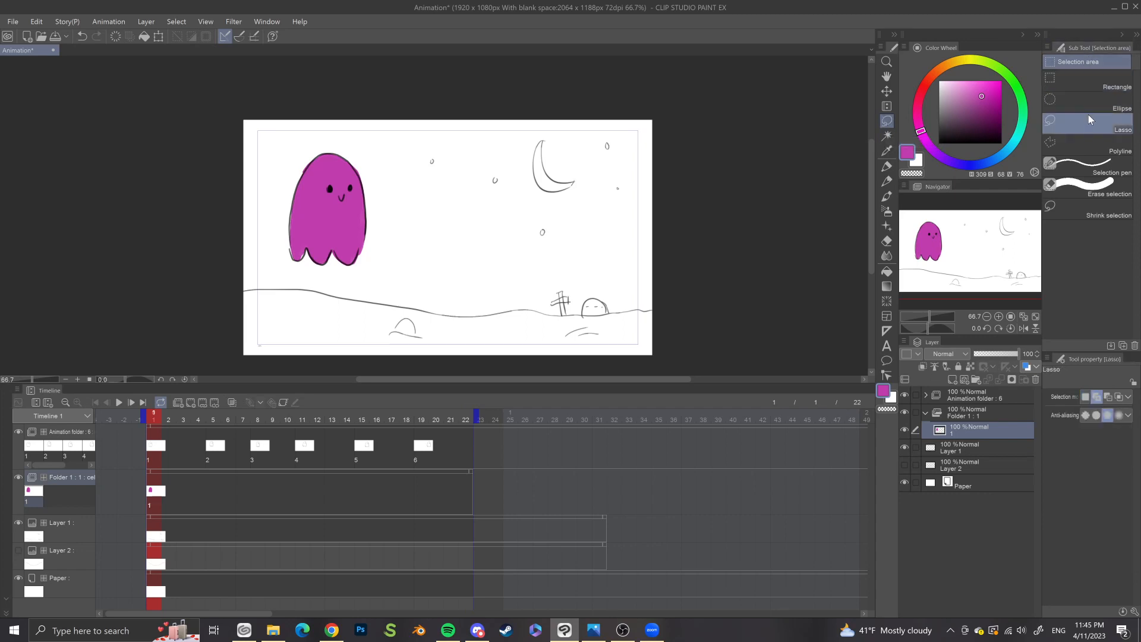
pyautogui.moveTo(424, 221)
pyautogui.mouseDown()
pyautogui.moveTo(456, 288)
pyautogui.moveTo(491, 176)
pyautogui.moveTo(476, 265)
pyautogui.moveTo(454, 202)
pyautogui.mouseUp()
pyautogui.hotkey('ctrl', 'z')
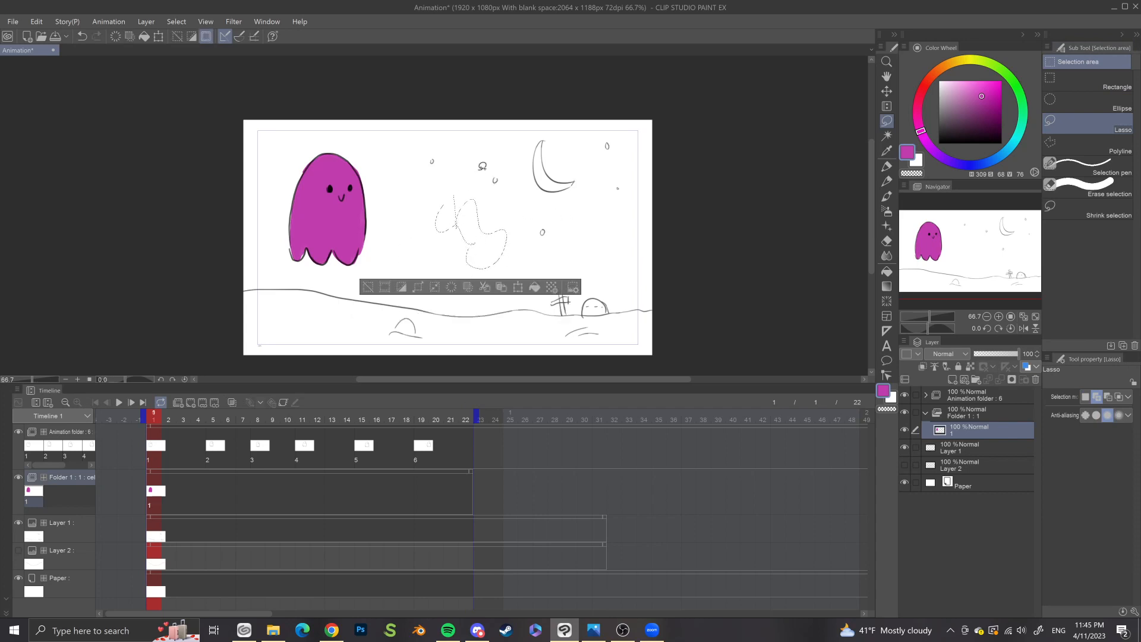
pyautogui.click(534, 287)
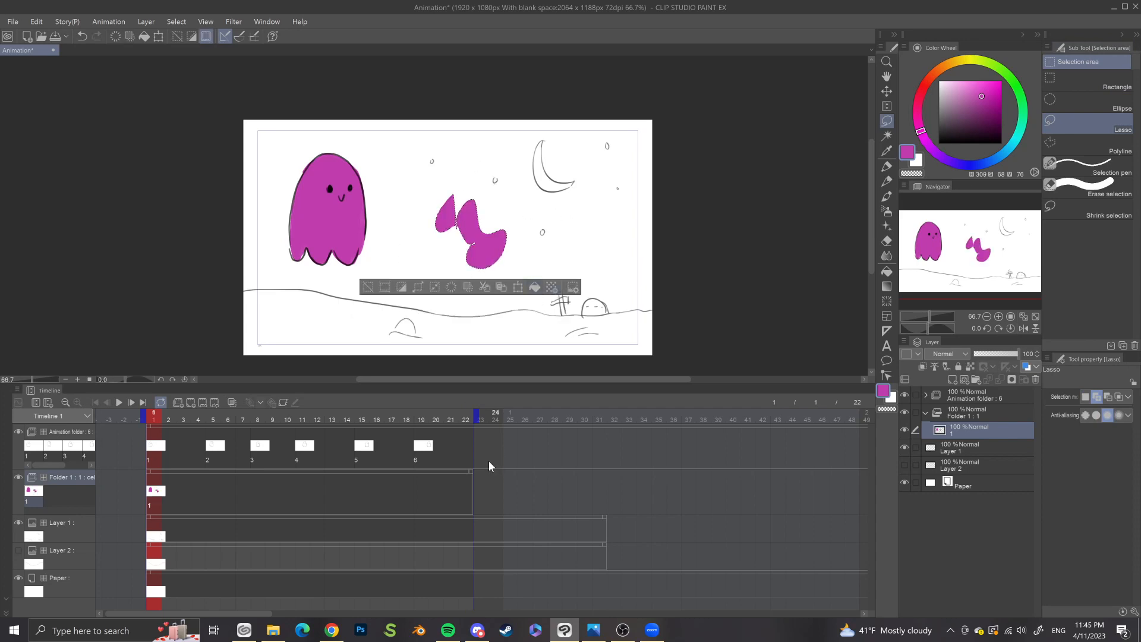
pyautogui.click(365, 290)
pyautogui.hotkey('ctrl', 'z')
pyautogui.hotkey('ctrl', 'z')
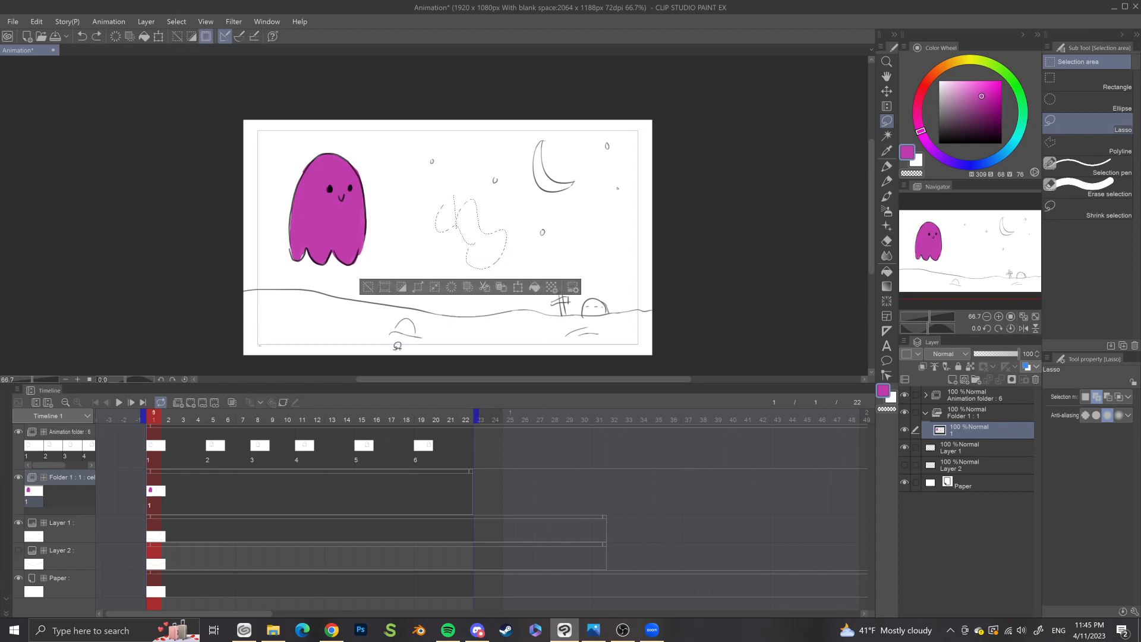
pyautogui.click(368, 289)
# Step: Undo the traced outline, fill and touch-ups on the first colour cel
pyautogui.press('e')
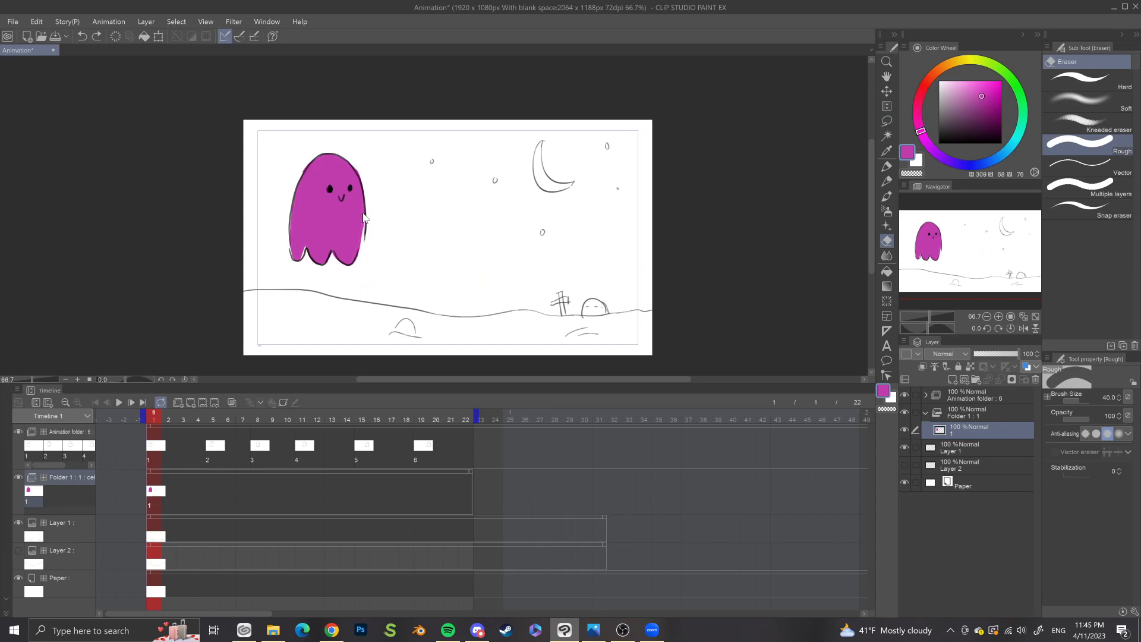
pyautogui.hotkey('ctrl', 'z')
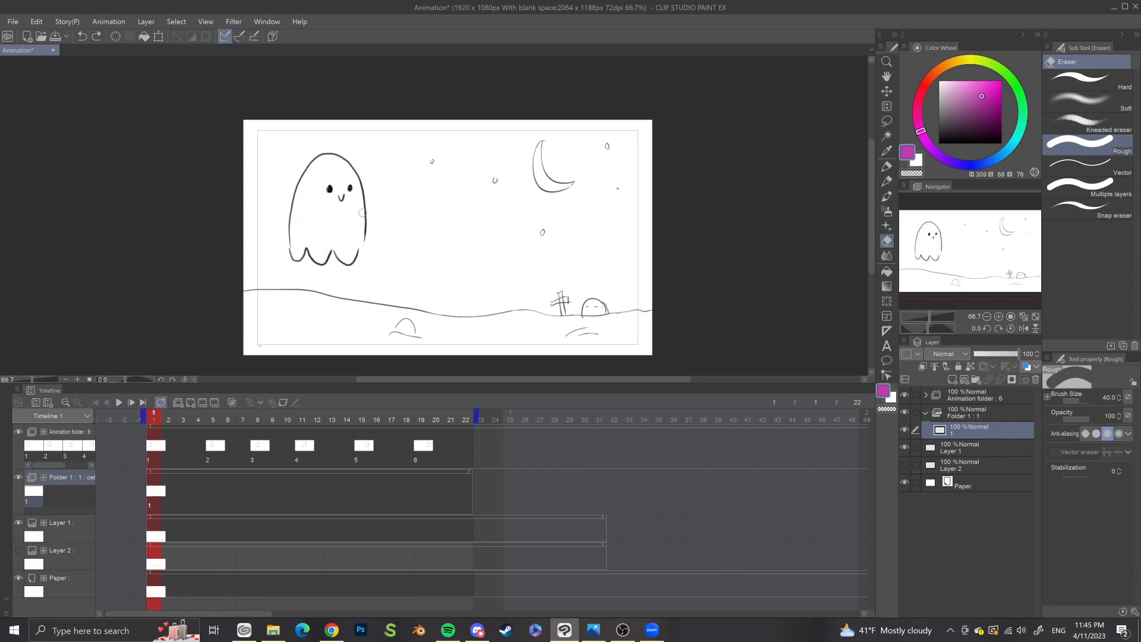
# Step: Lasso the ghost's silhouette on the first colour cel, fill the selection with purple and deselect
pyautogui.press('m')
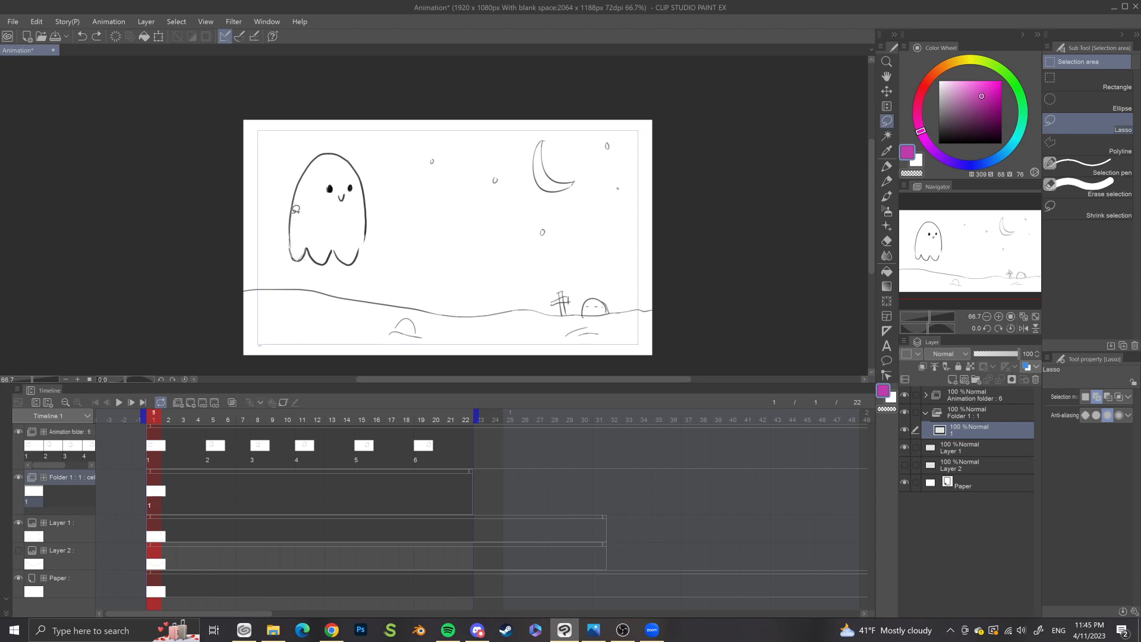
pyautogui.moveTo(296, 209)
pyautogui.mouseDown()
pyautogui.moveTo(311, 161)
pyautogui.moveTo(331, 148)
pyautogui.moveTo(353, 159)
pyautogui.moveTo(363, 248)
pyautogui.moveTo(353, 263)
pyautogui.moveTo(310, 249)
pyautogui.mouseUp()
pyautogui.press('g')
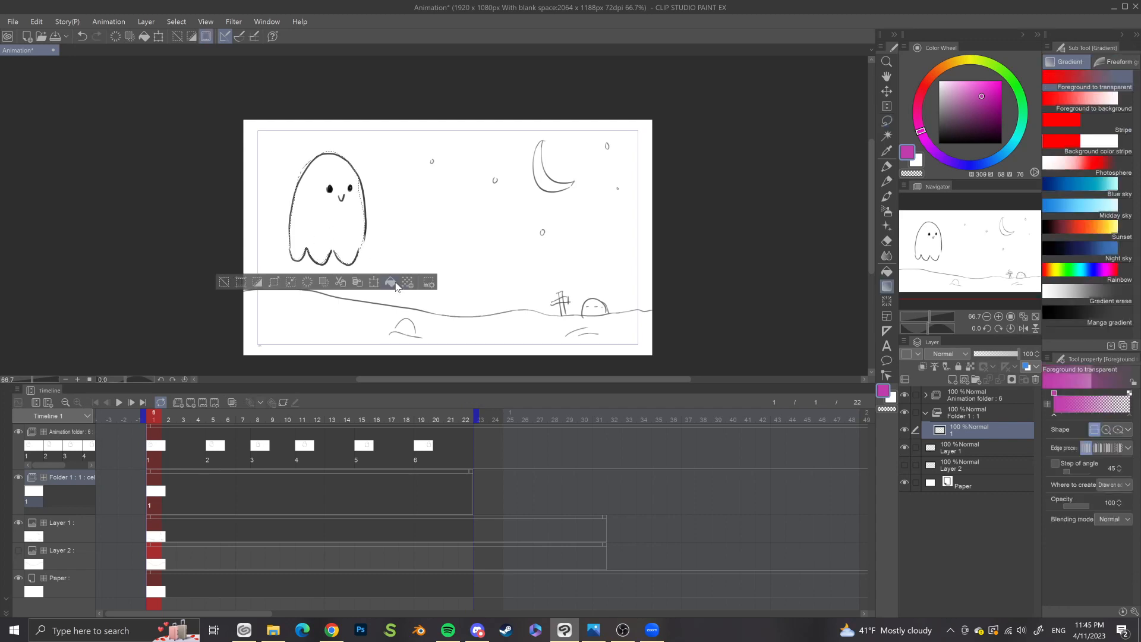
pyautogui.click(888, 272)
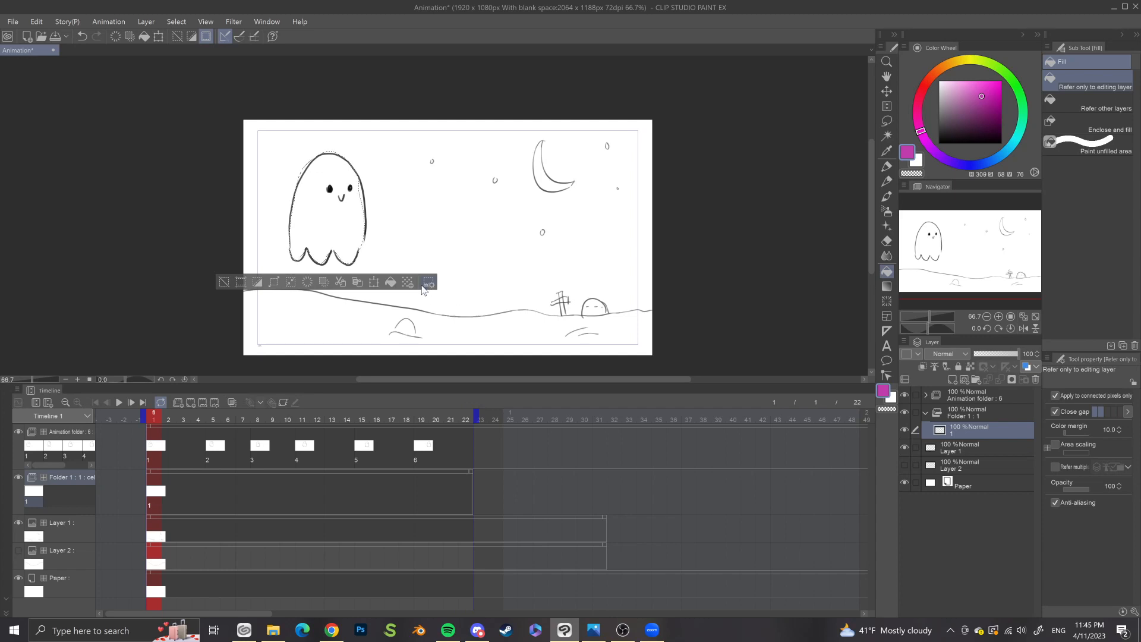
pyautogui.click(391, 288)
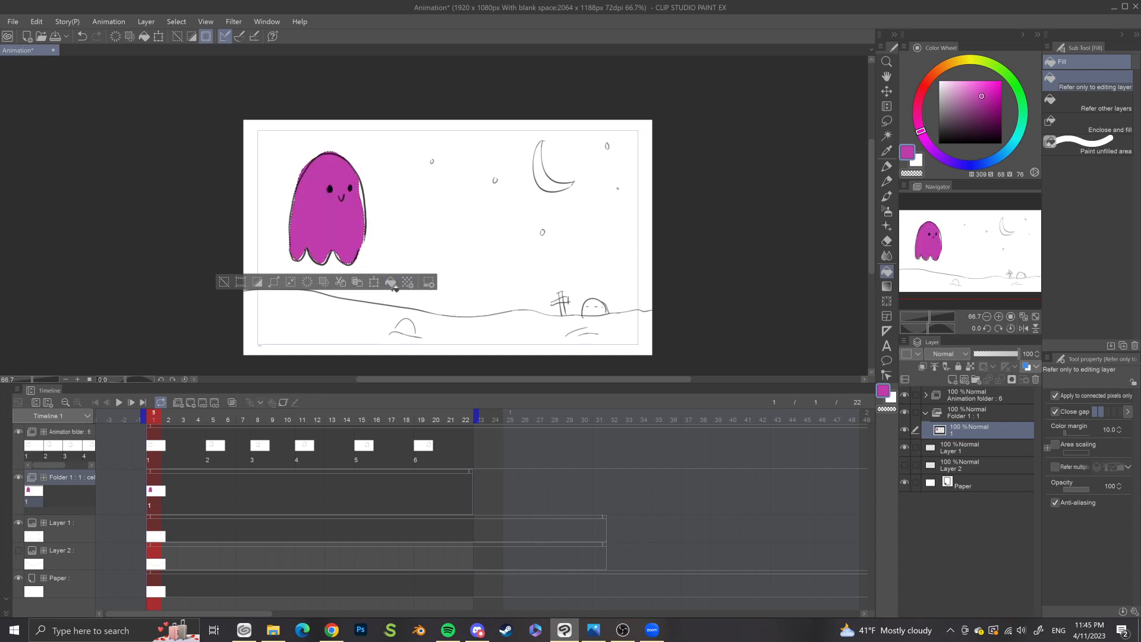
pyautogui.click(224, 284)
# Step: Clean up the purple fill along the ghost's edges, painting the gaps with Dense watercolor and erasing the overspill
pyautogui.press('b')
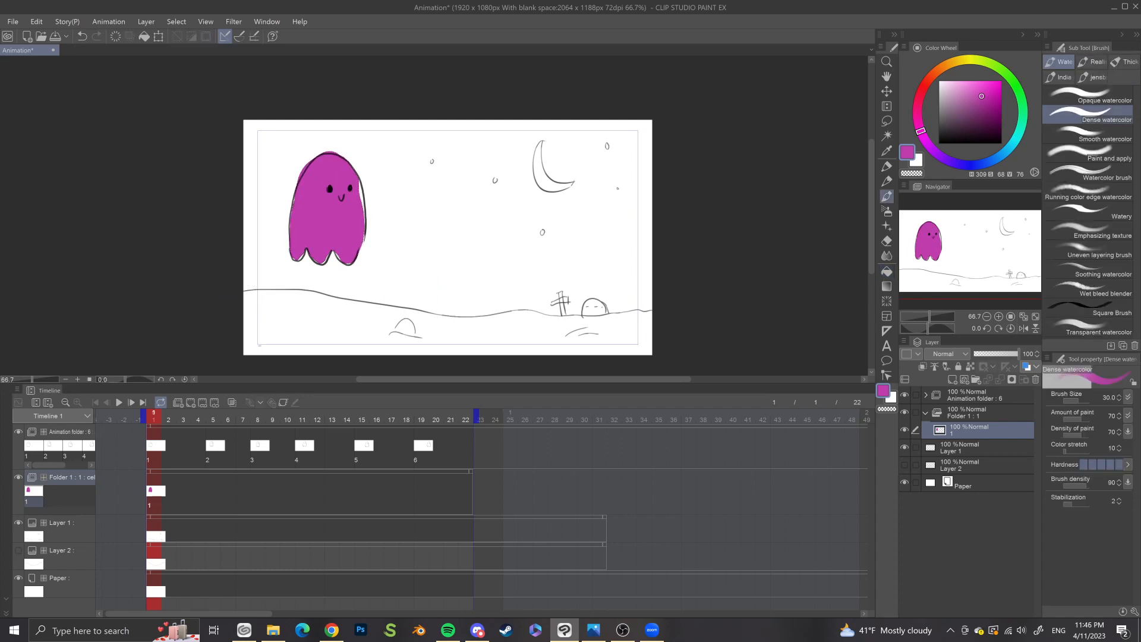
pyautogui.moveTo(357, 181)
pyautogui.mouseDown()
pyautogui.moveTo(353, 248)
pyautogui.moveTo(304, 260)
pyautogui.moveTo(346, 261)
pyautogui.mouseUp()
pyautogui.press('e')
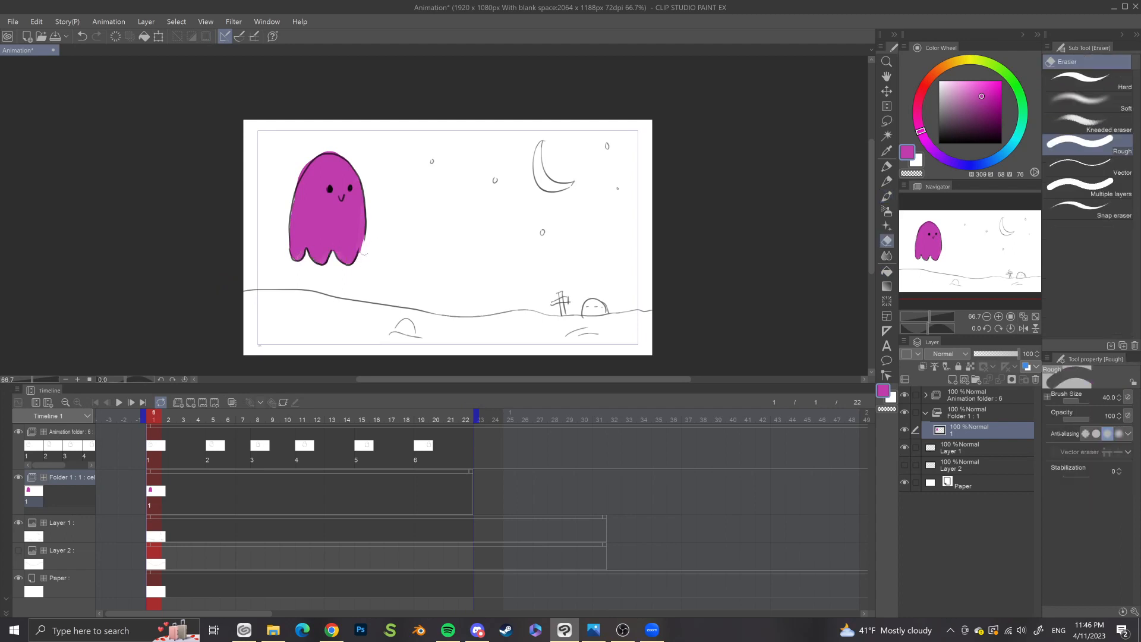
pyautogui.press('b')
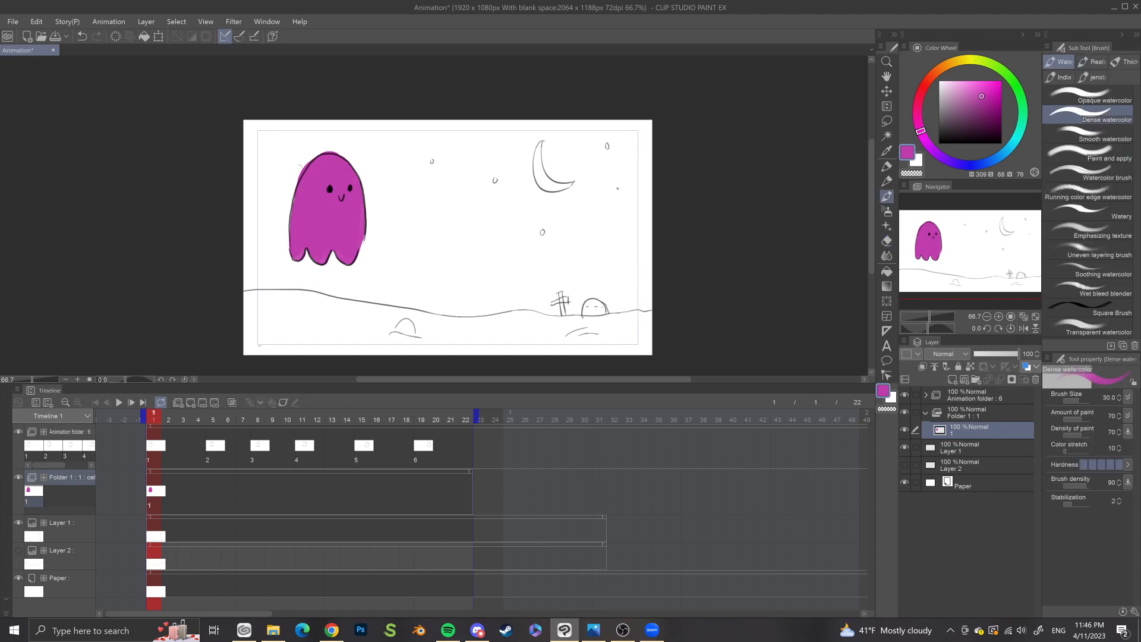
pyautogui.press('e')
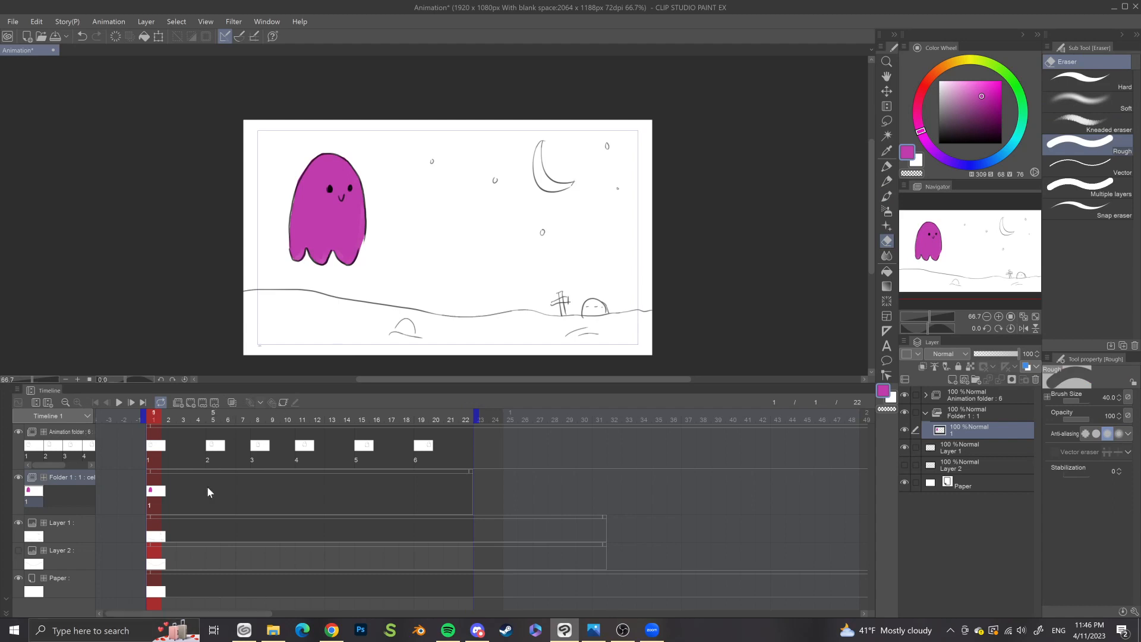
# Step: Go to frame 5, where the ghost's second drawing starts, and add a new cel to the colour folder
pyautogui.click(214, 416)
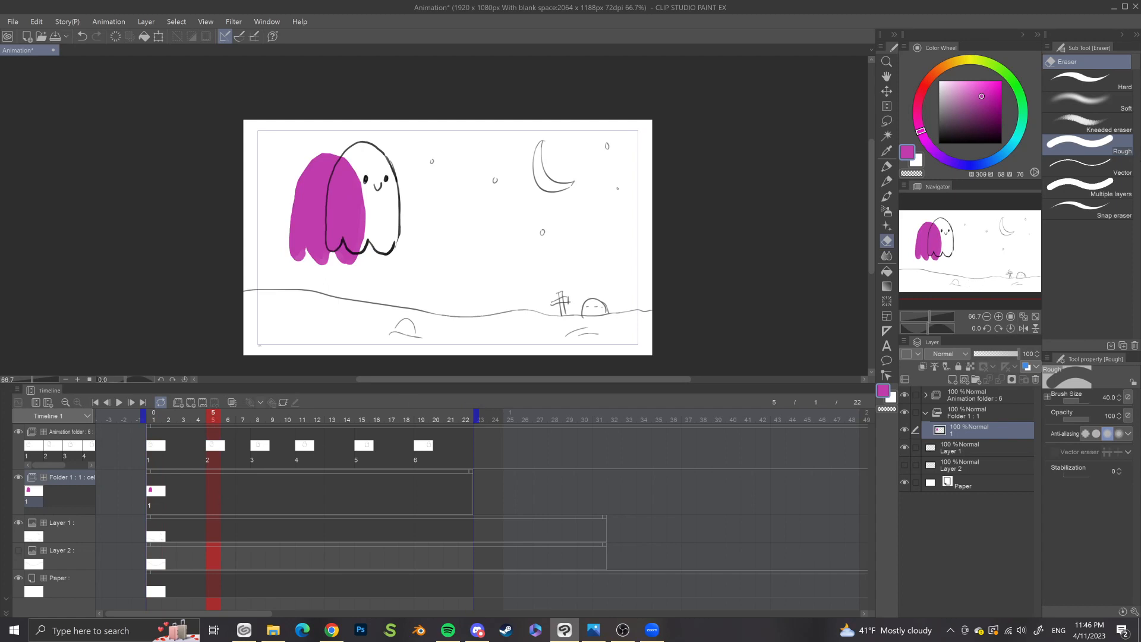
pyautogui.click(214, 450)
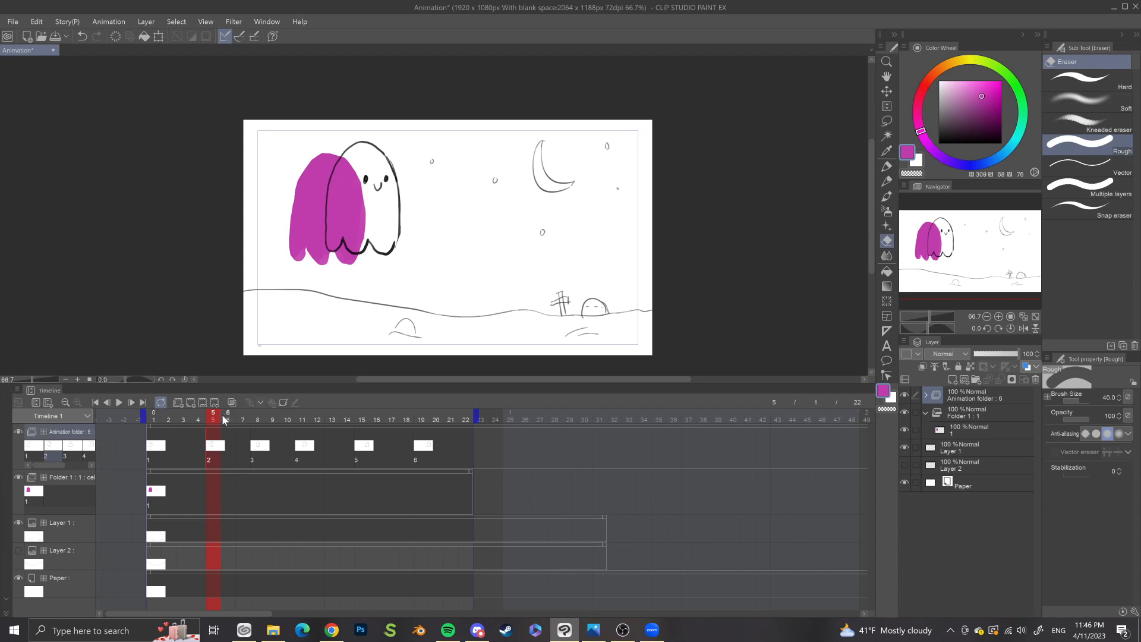
pyautogui.click(212, 495)
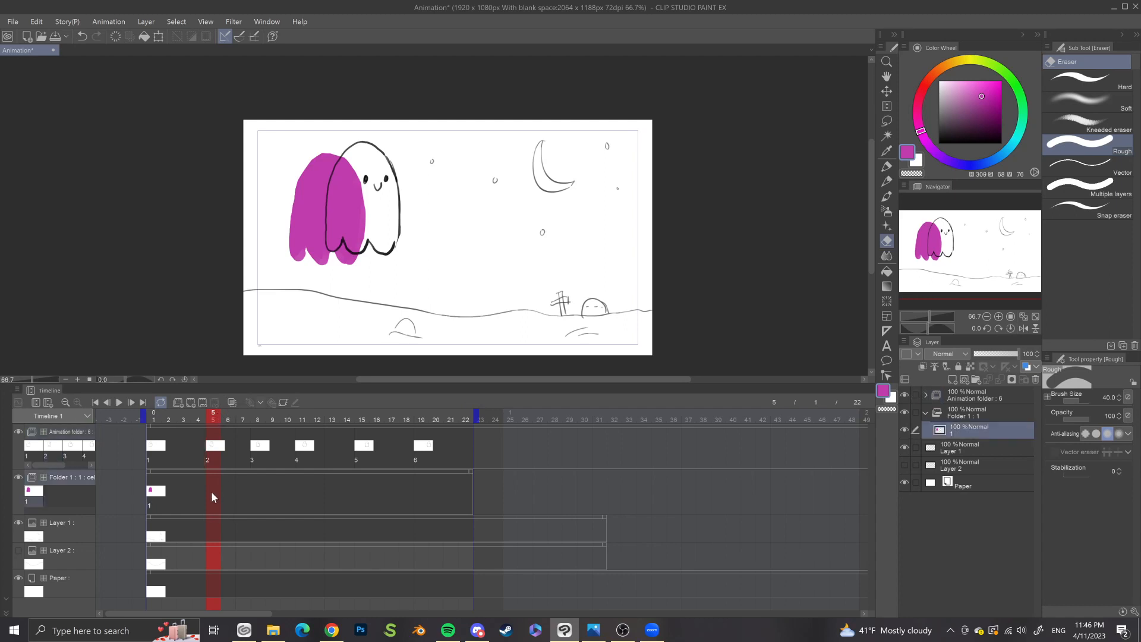
pyautogui.click(189, 402)
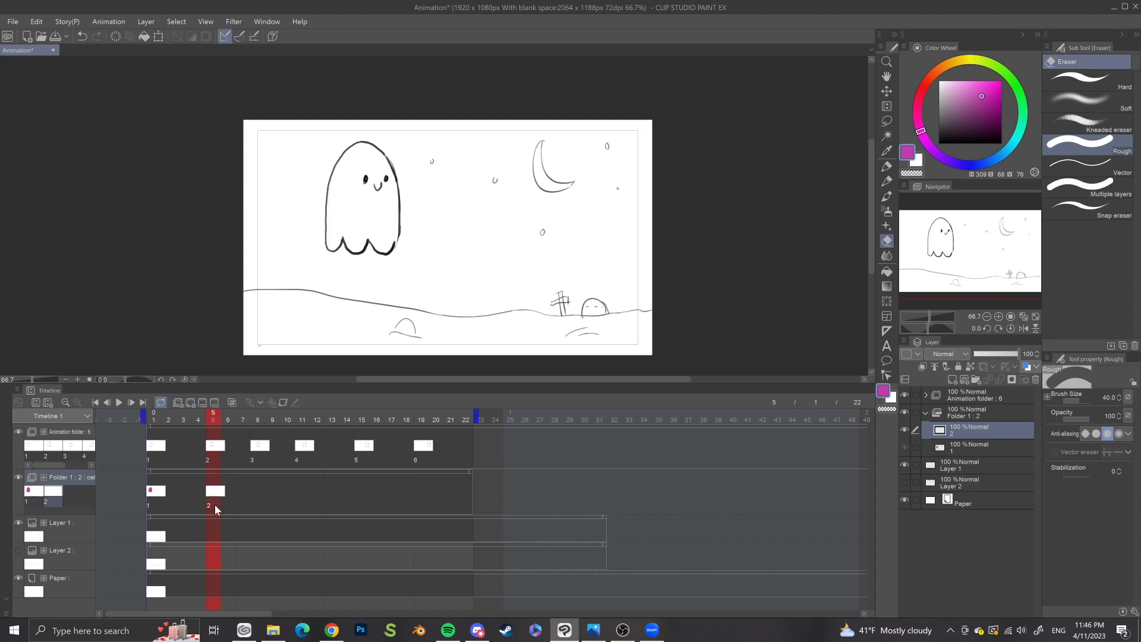
pyautogui.click(214, 453)
pyautogui.click(215, 452)
pyautogui.click(217, 497)
# Step: Lasso the ghost's silhouette at frame 5, fill the selection with purple on colour cel 2 and deselect
pyautogui.press('g')
pyautogui.press('m')
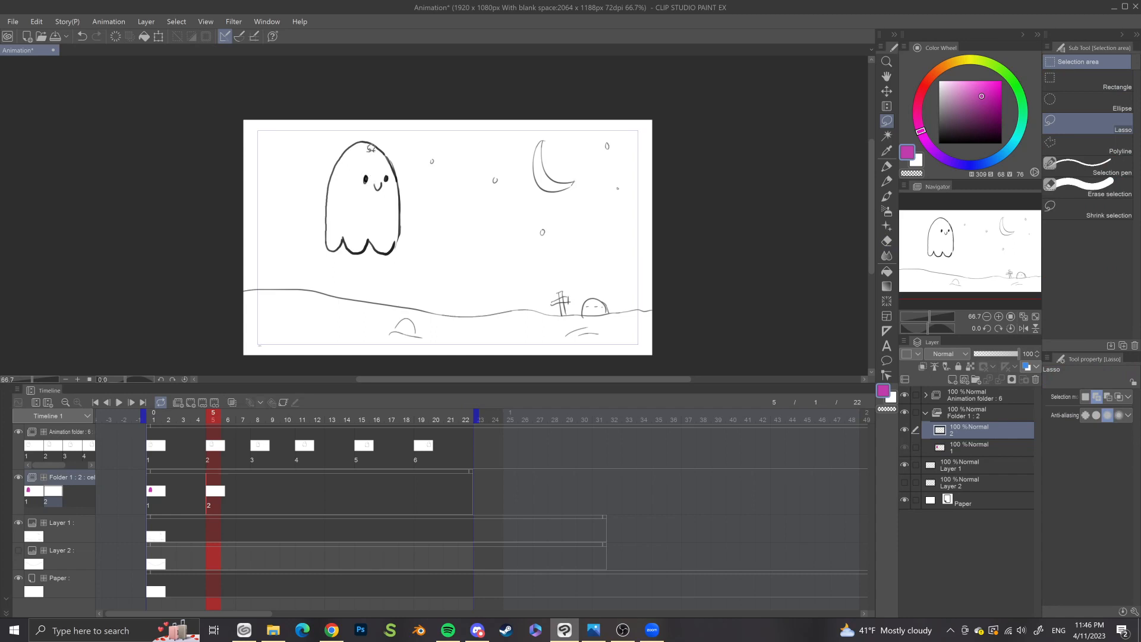
pyautogui.moveTo(337, 167)
pyautogui.mouseDown()
pyautogui.moveTo(324, 241)
pyautogui.moveTo(358, 249)
pyautogui.moveTo(399, 240)
pyautogui.moveTo(399, 174)
pyautogui.moveTo(374, 142)
pyautogui.moveTo(363, 145)
pyautogui.mouseUp()
pyautogui.click(424, 273)
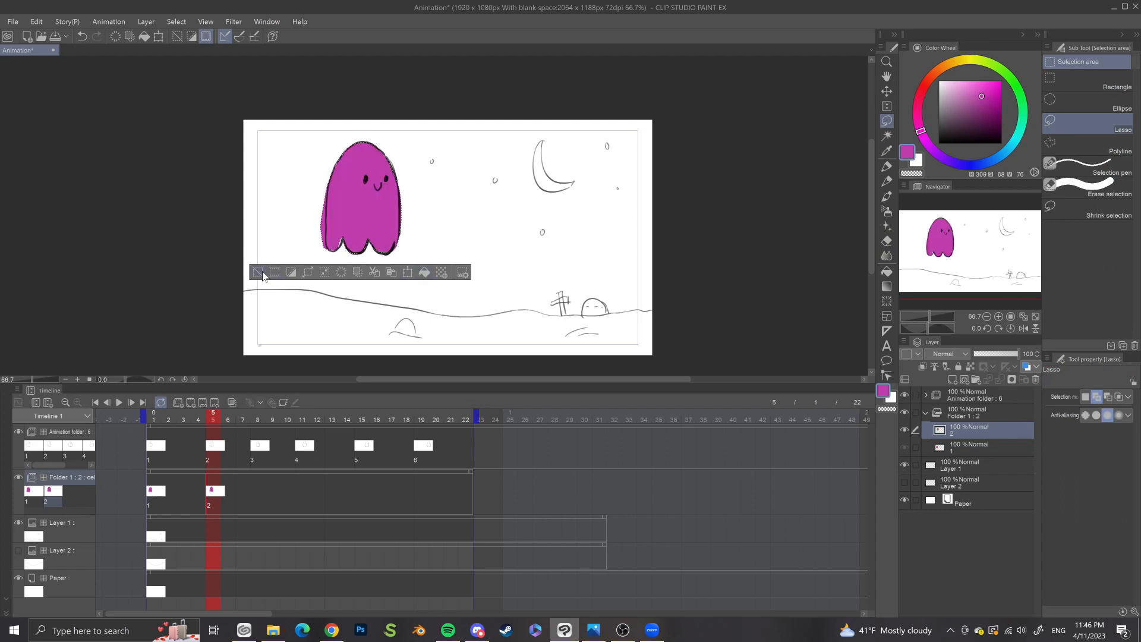
pyautogui.click(257, 272)
# Step: Erase the purple that spills past both sides of the ghost's outline on colour cel 2
pyautogui.press('e')
pyautogui.moveTo(321, 203); pyautogui.dragTo(321, 249)
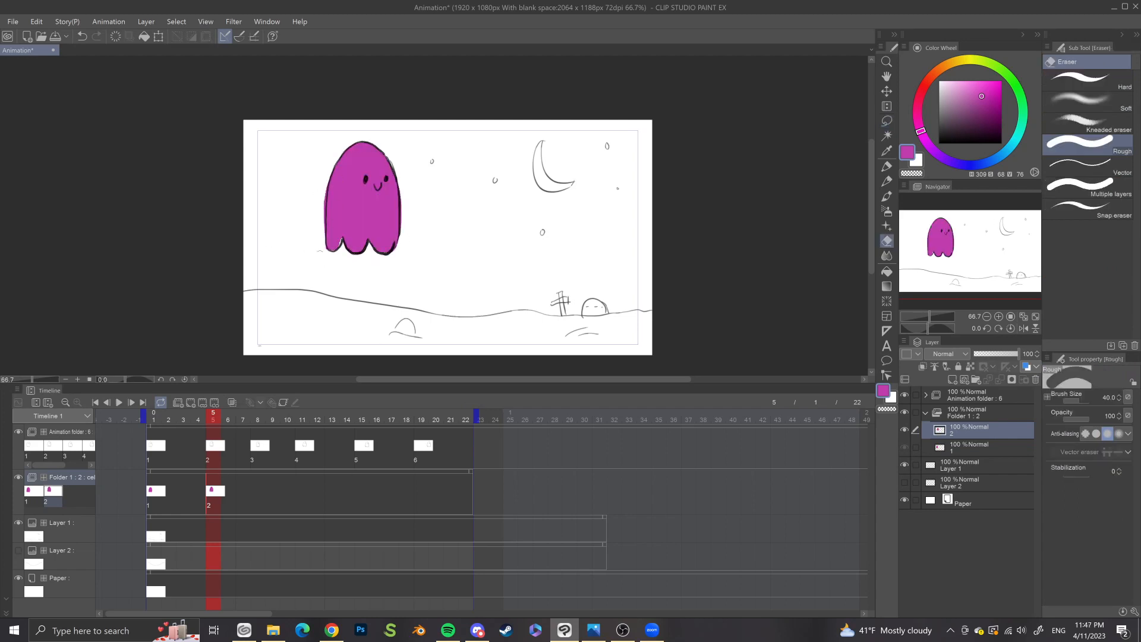
pyautogui.moveTo(404, 193); pyautogui.dragTo(406, 232)
# Step: Duplicate colour cel 2 within the colour animation folder
pyautogui.rightClick(976, 436)
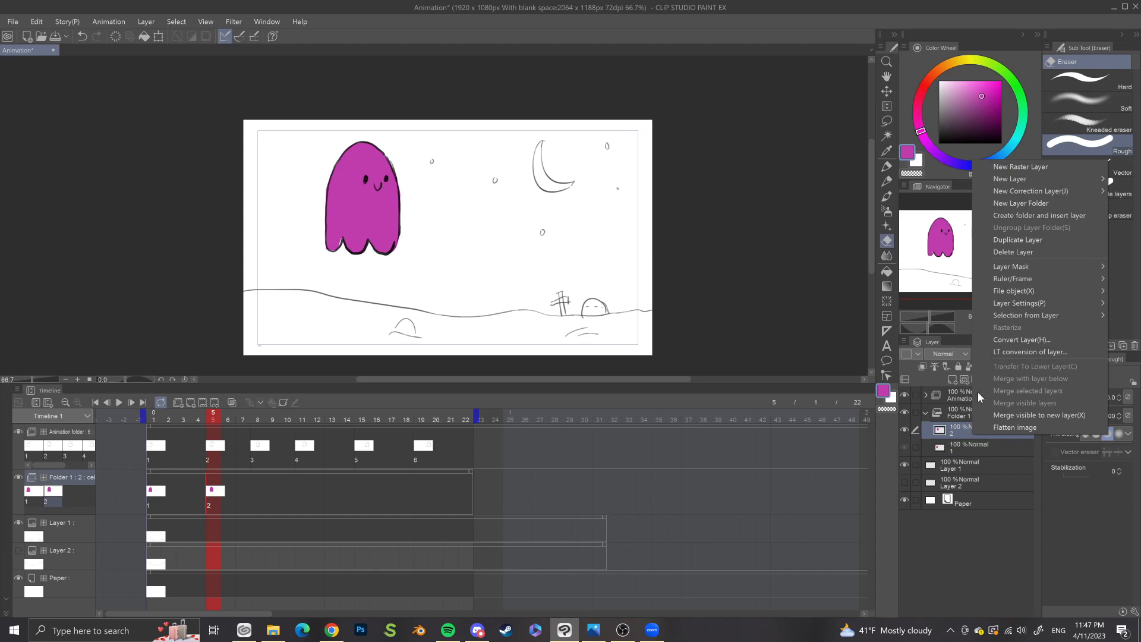
pyautogui.click(1021, 241)
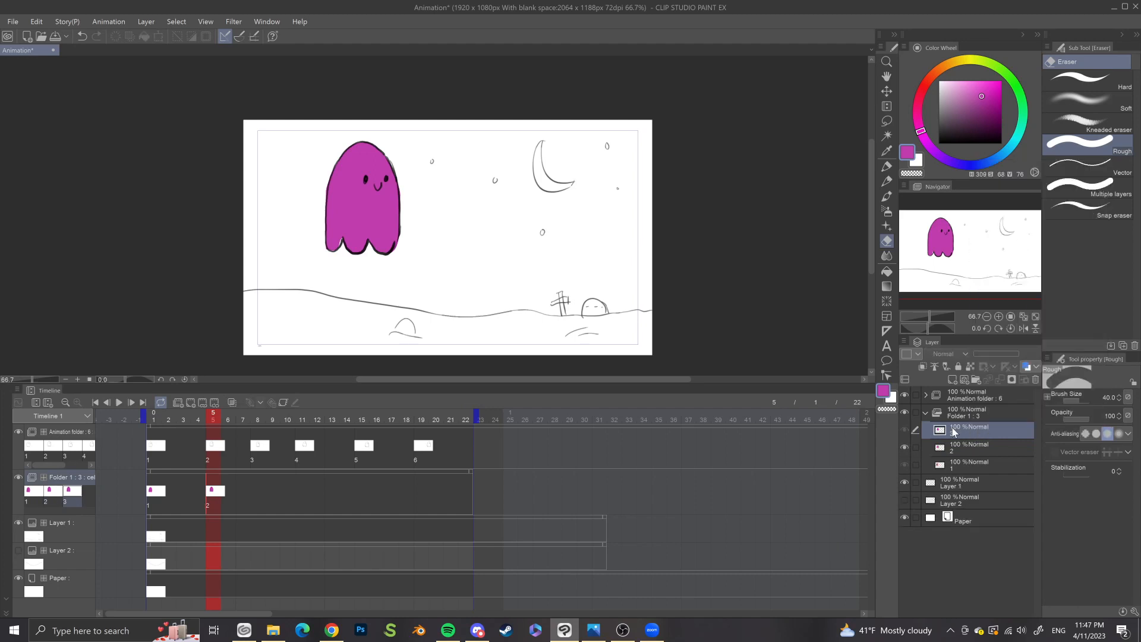
# Step: Go to frame 8, rename the ghost drawings' animation folder "lineart" and the purple cels' animation folder "color"
pyautogui.click(255, 489)
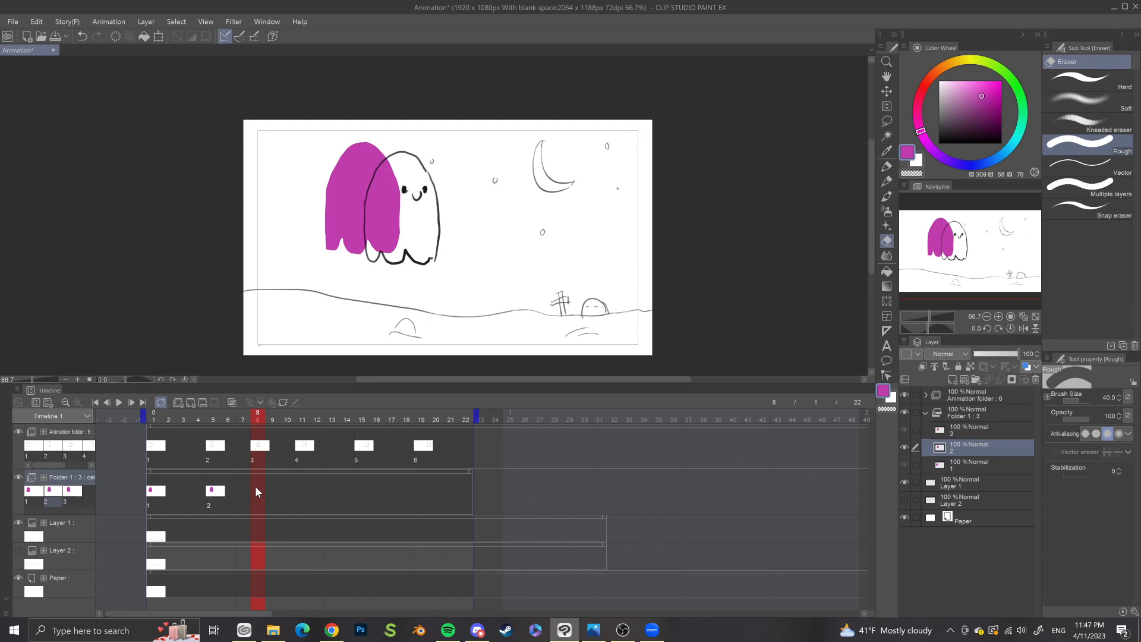
pyautogui.click(958, 397)
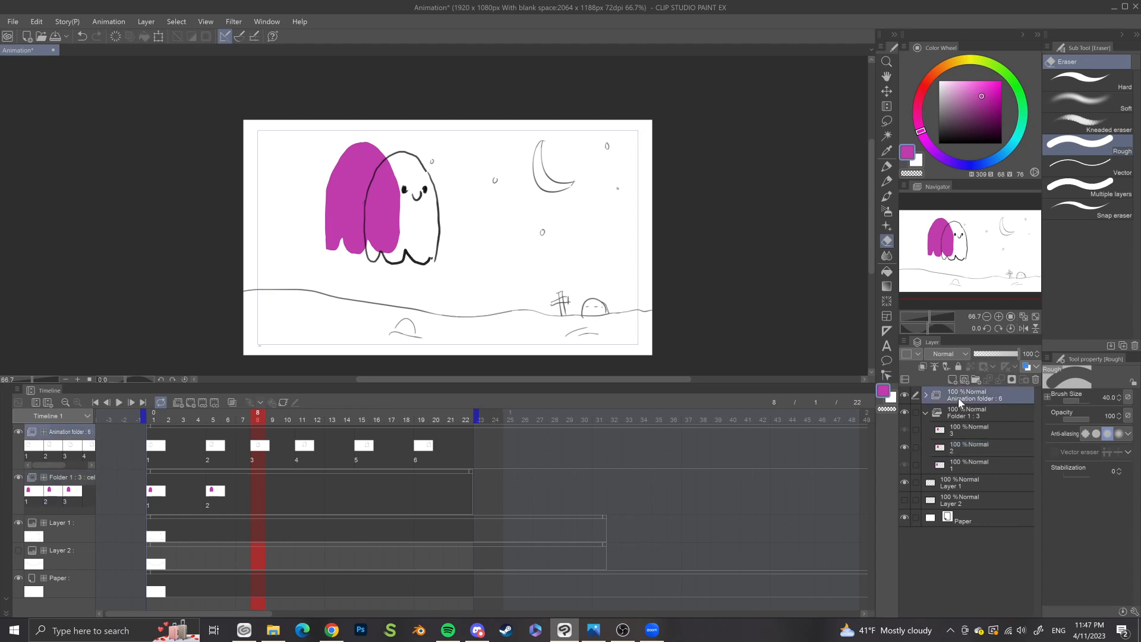
pyautogui.doubleClick(958, 397)
pyautogui.write('lineart')
pyautogui.press('Return')
pyautogui.doubleClick(958, 415)
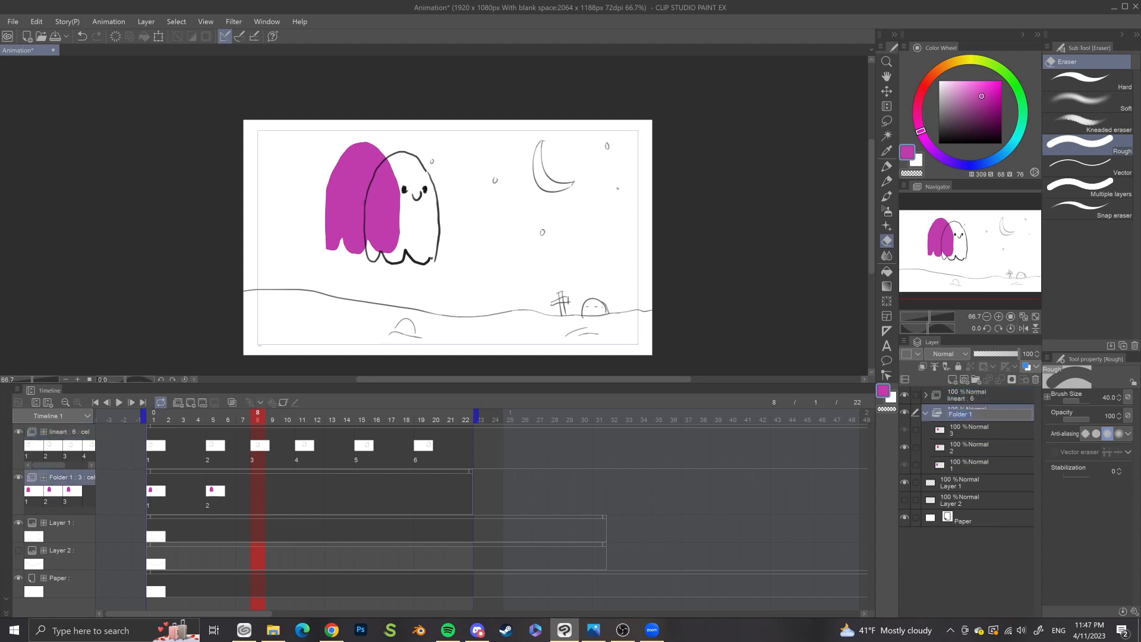
pyautogui.write('color')
pyautogui.press('Return')
# Step: Delete cel 3 from the color folder and duplicate cel 2 again to replace it
pyautogui.click(983, 430)
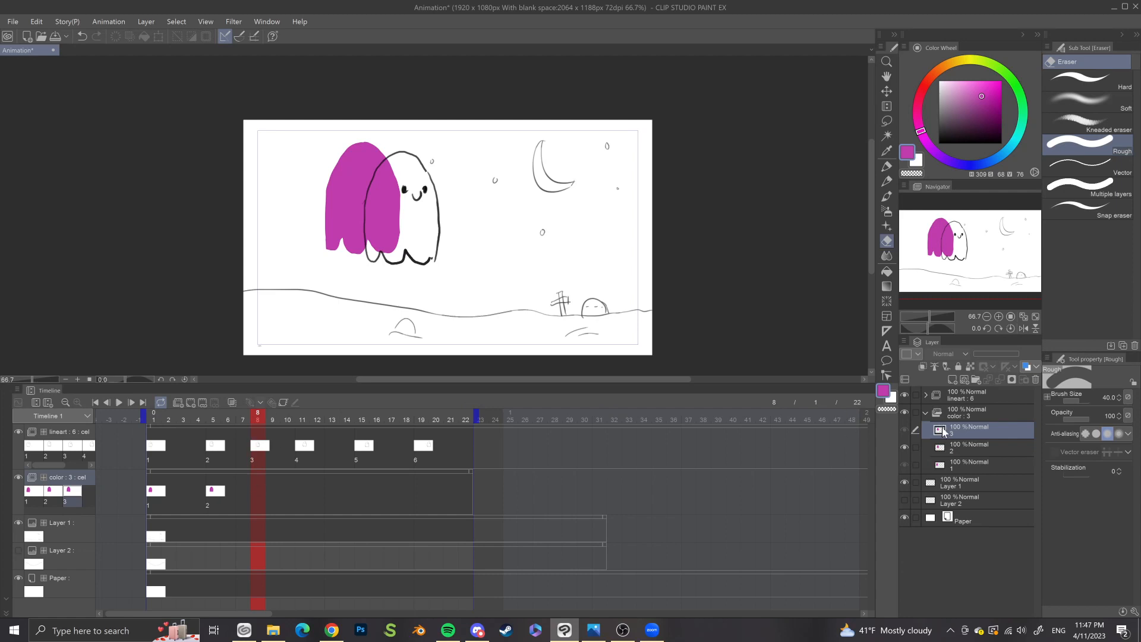
pyautogui.click(1035, 380)
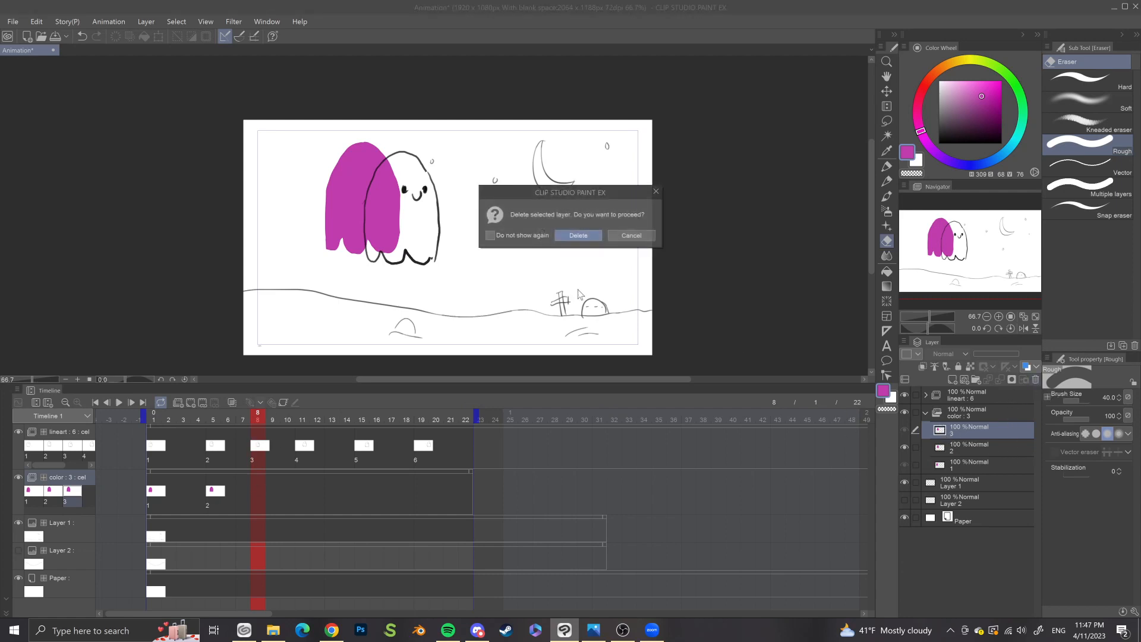
pyautogui.click(577, 235)
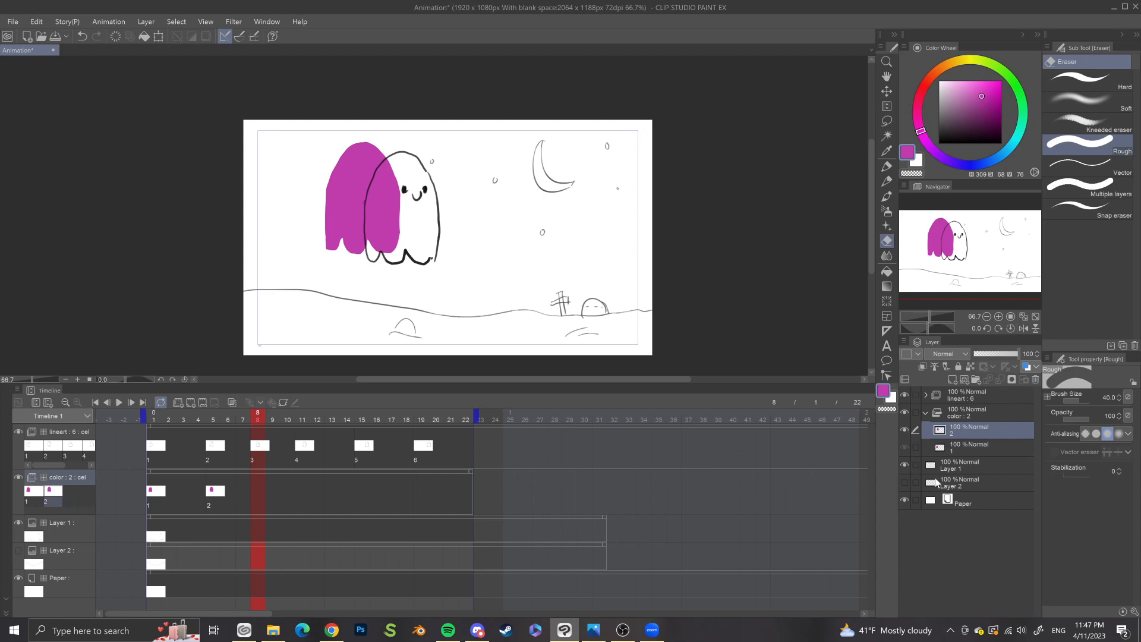
pyautogui.rightClick(964, 433)
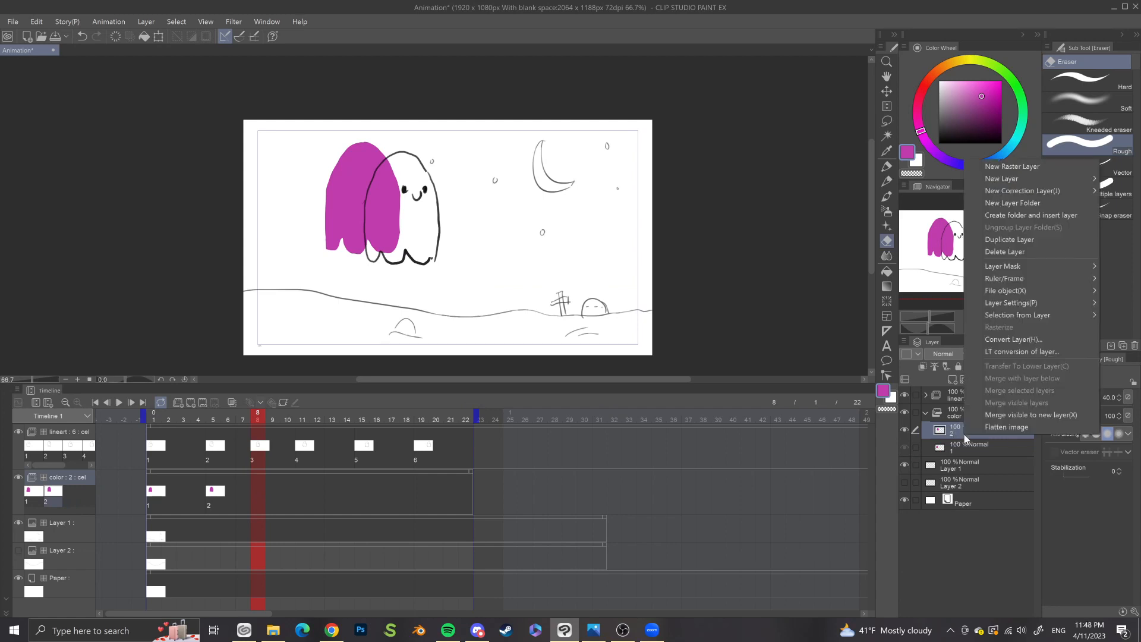
pyautogui.click(987, 240)
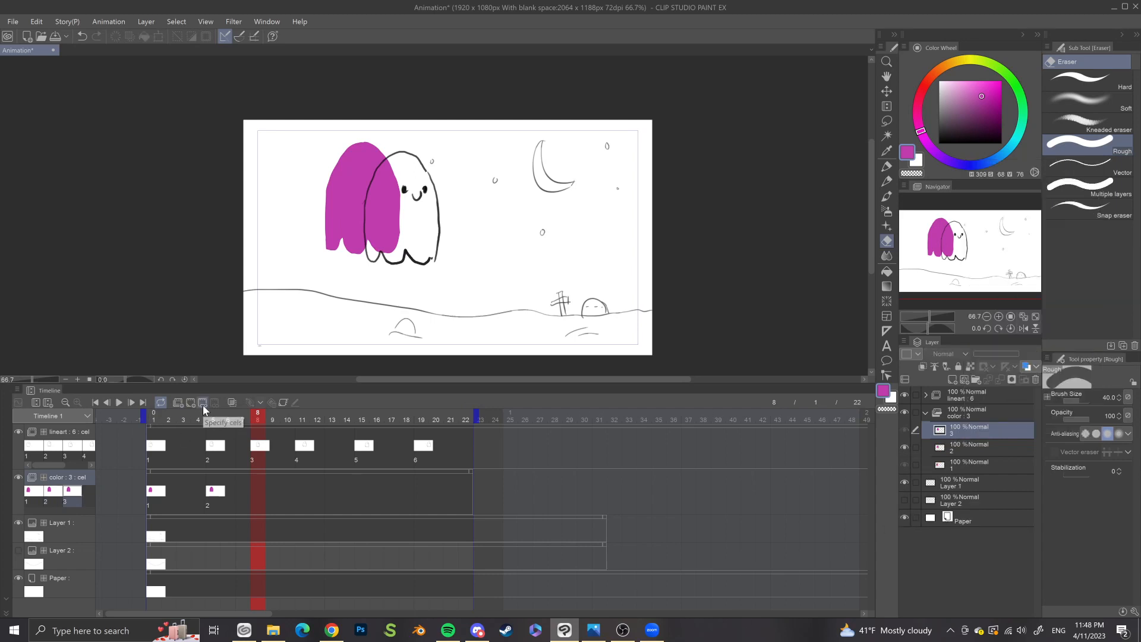
# Step: Assign cel 3 of the color folder to frame 8 on the timeline
pyautogui.click(202, 405)
pyautogui.click(541, 288)
pyautogui.click(543, 298)
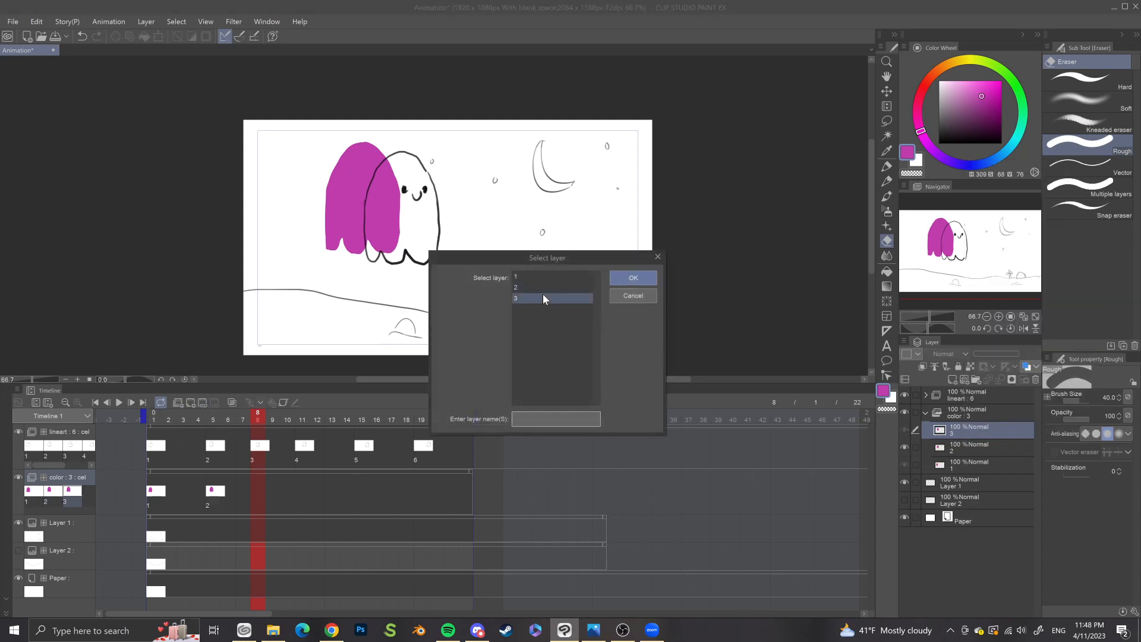
pyautogui.click(634, 278)
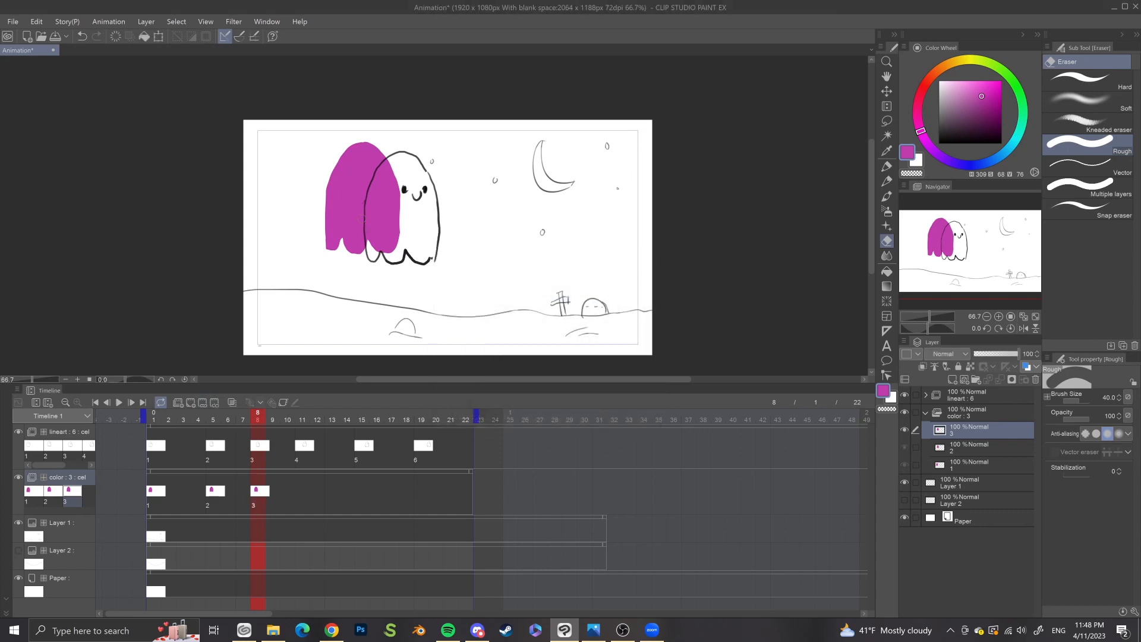
# Step: Move the purple shape on color cel 3 onto the frame 8 ghost outline and paint the gap at its lower hem
pyautogui.hotkey('ctrl', 't')
pyautogui.moveTo(374, 219); pyautogui.dragTo(414, 227)
pyautogui.press('Return')
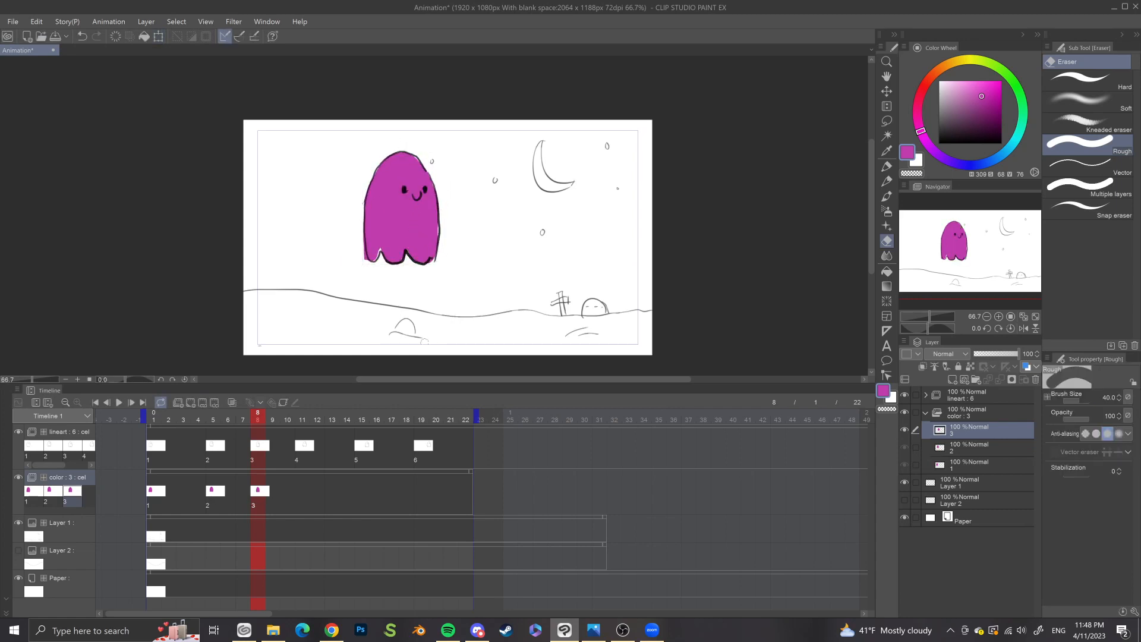
pyautogui.press('b')
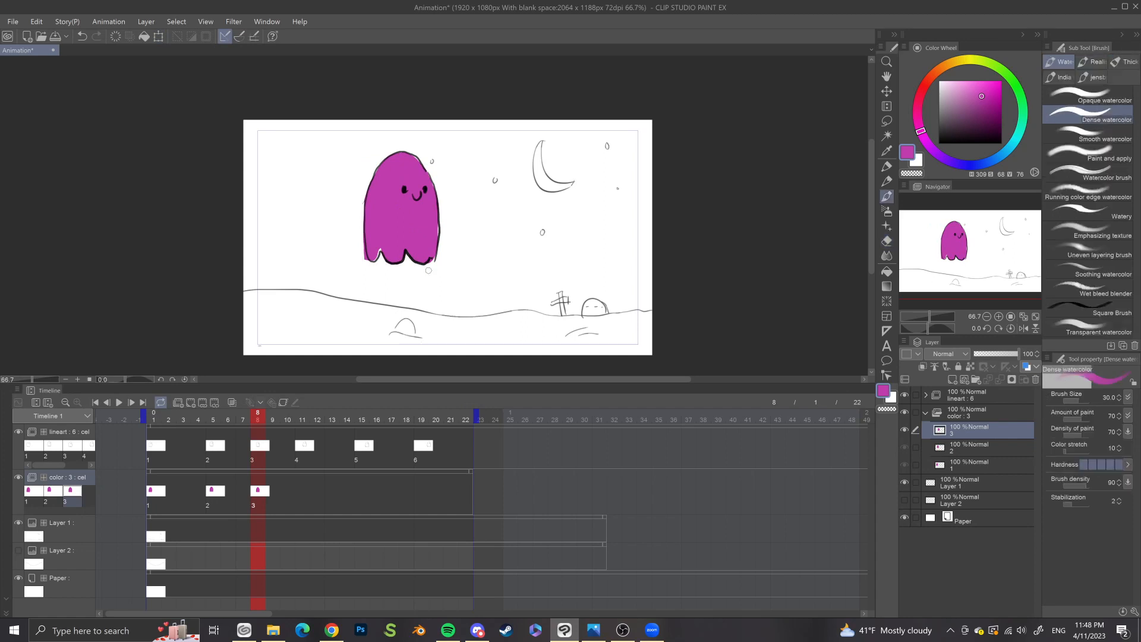
pyautogui.moveTo(380, 250); pyautogui.dragTo(374, 259)
pyautogui.press('e')
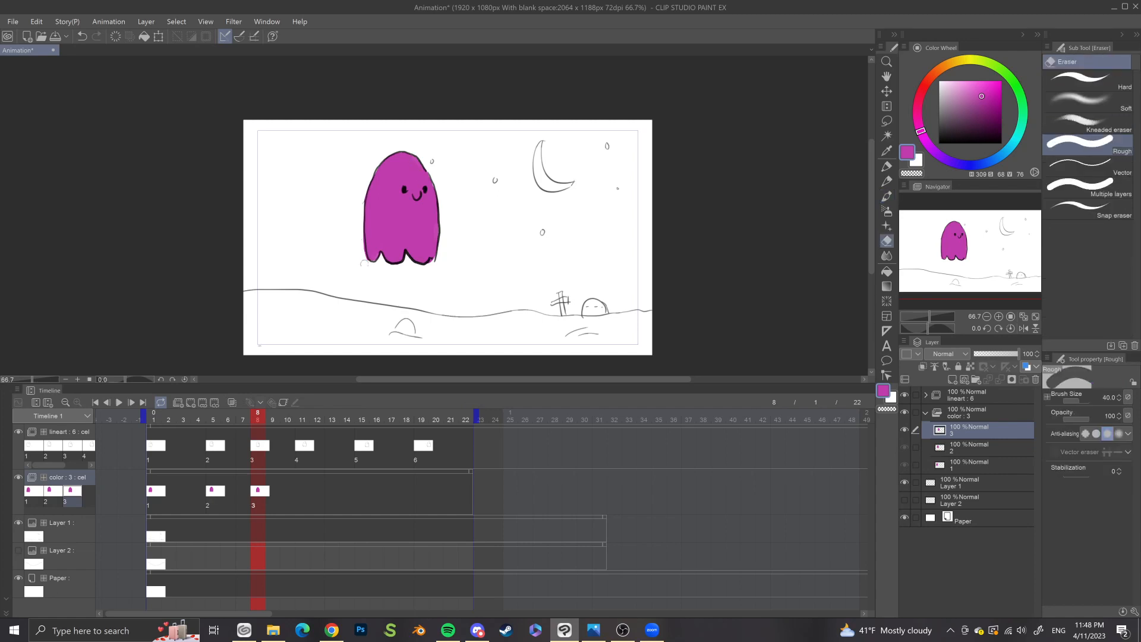
# Step: Duplicate color cel 3 and assign the copy, cel 4, to frame 11 on the timeline
pyautogui.rightClick(951, 432)
pyautogui.click(998, 237)
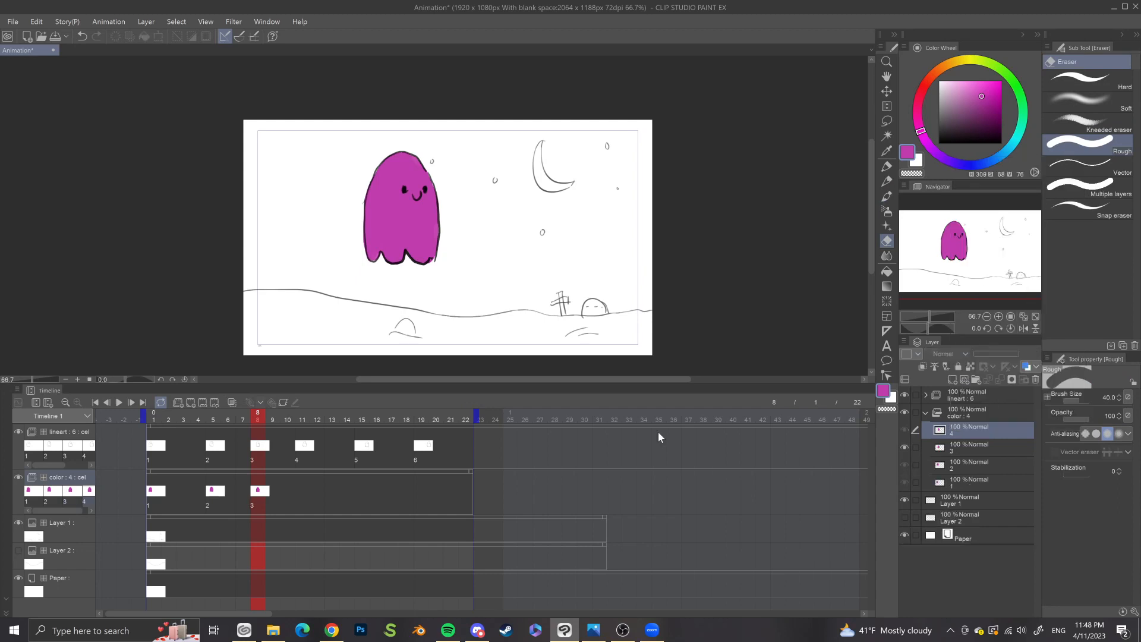
pyautogui.click(301, 486)
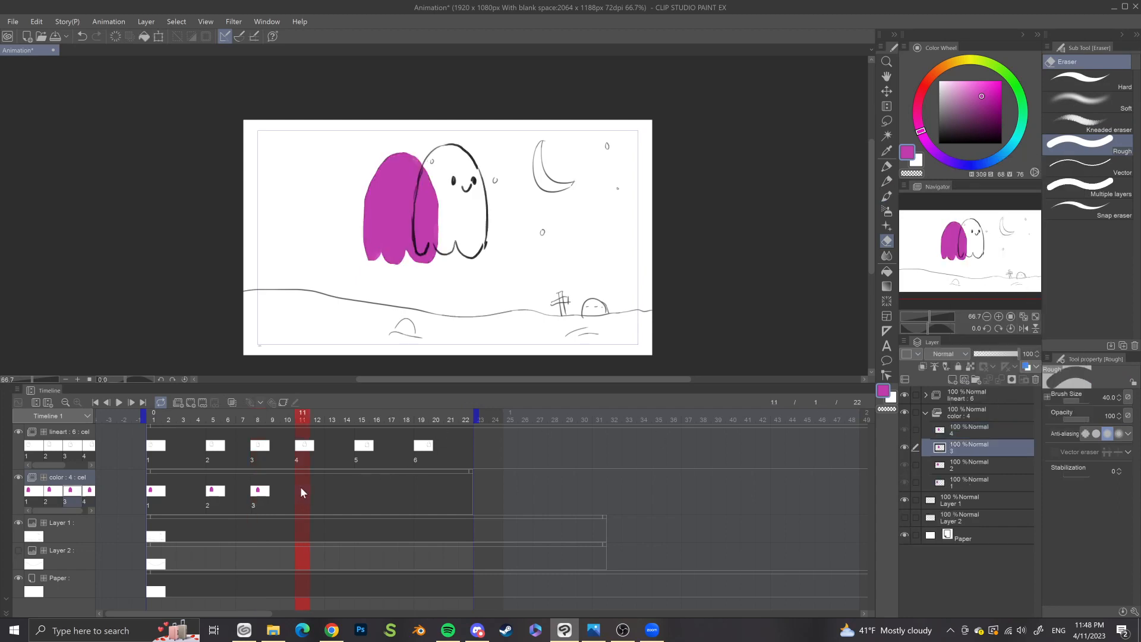
pyautogui.click(204, 404)
pyautogui.click(525, 308)
pyautogui.click(632, 278)
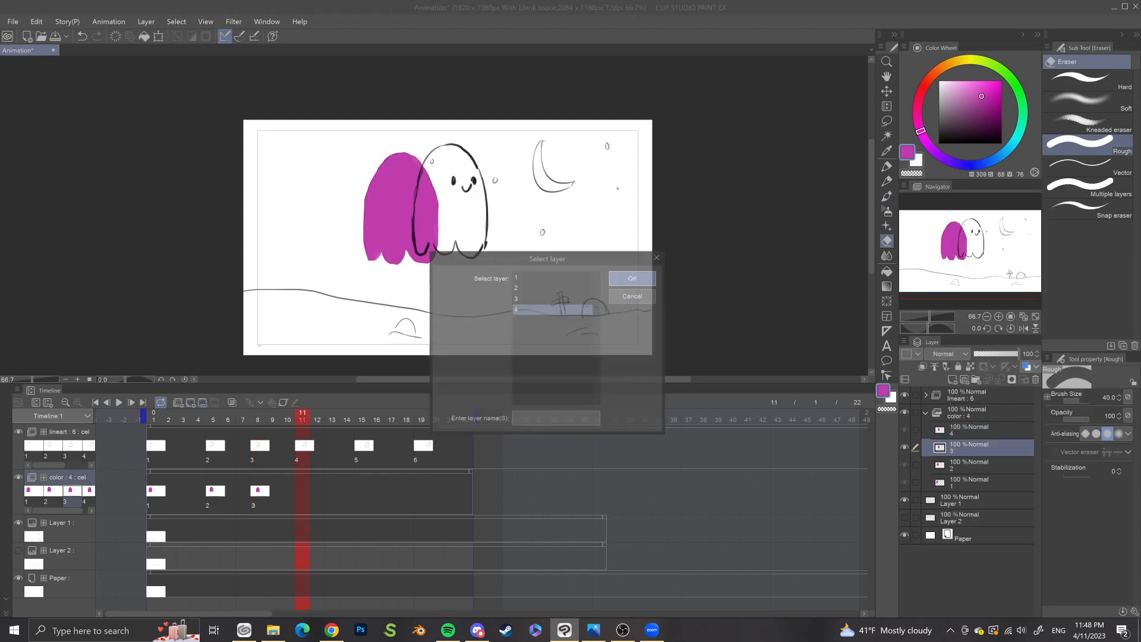
# Step: Move the purple shape on color cel 4 onto the frame 11 ghost outline and touch up the fill along its hem
pyautogui.hotkey('ctrl', 't')
pyautogui.moveTo(421, 230); pyautogui.dragTo(469, 220)
pyautogui.press('Return')
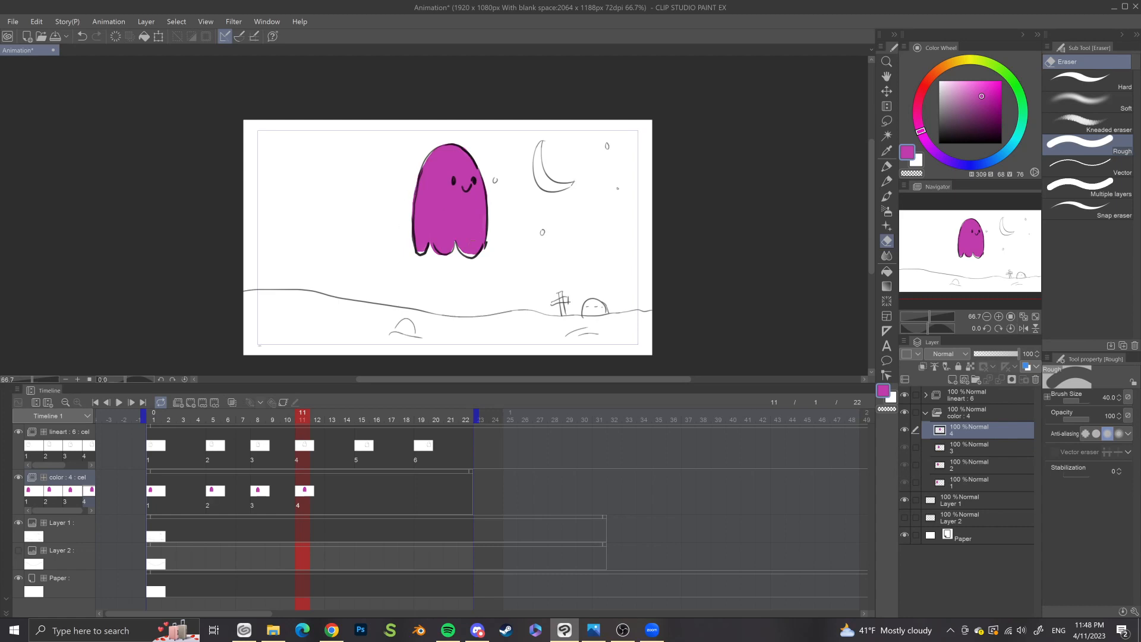
pyautogui.press('b')
pyautogui.moveTo(463, 246); pyautogui.dragTo(471, 249)
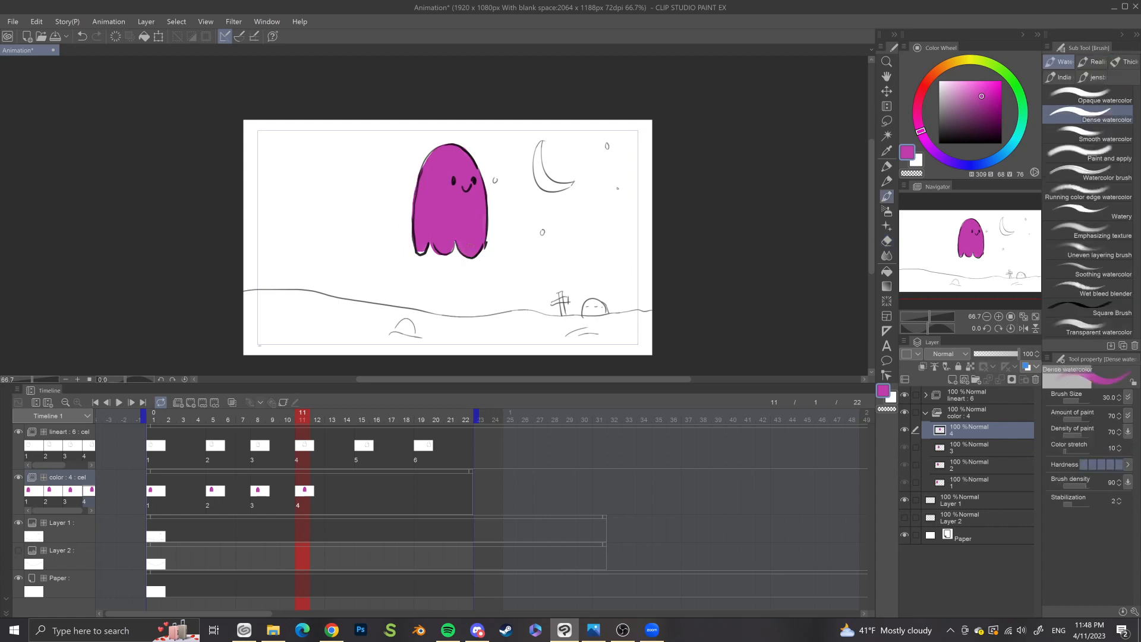
pyautogui.press('e')
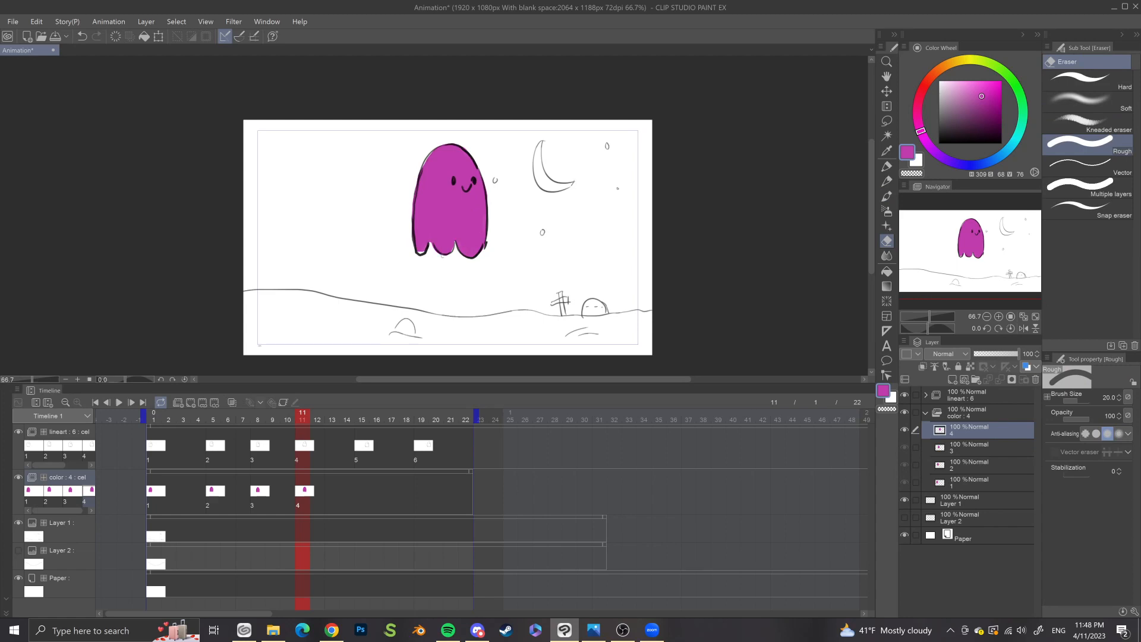
pyautogui.press('b')
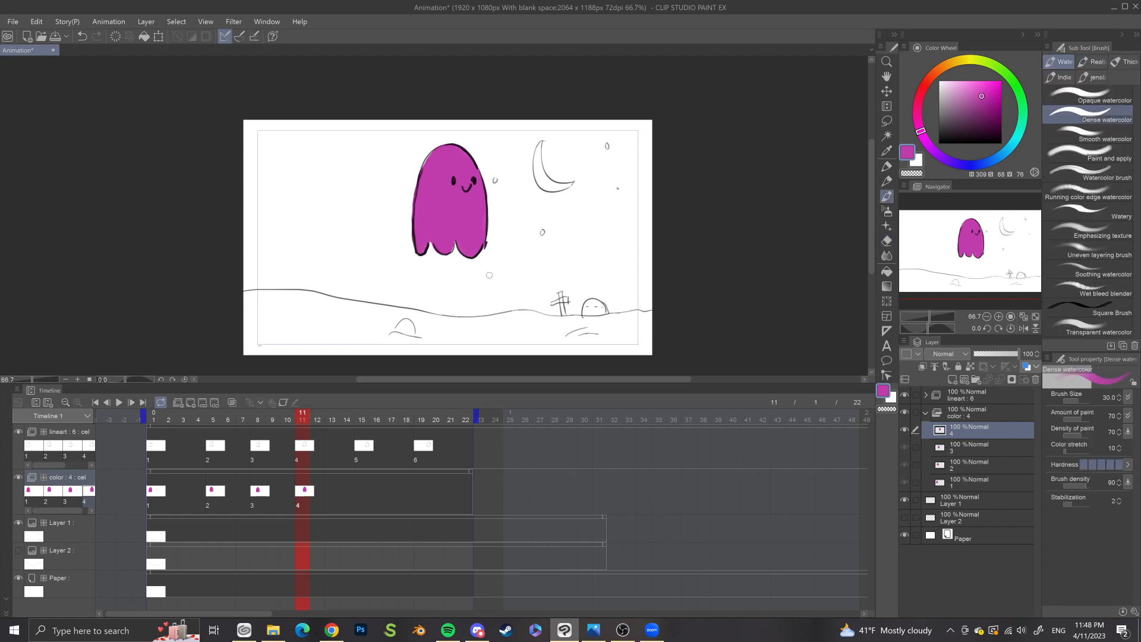
# Step: Duplicate color cel 4 and assign the copy, cel 5, to frame 15 on the timeline
pyautogui.click(358, 491)
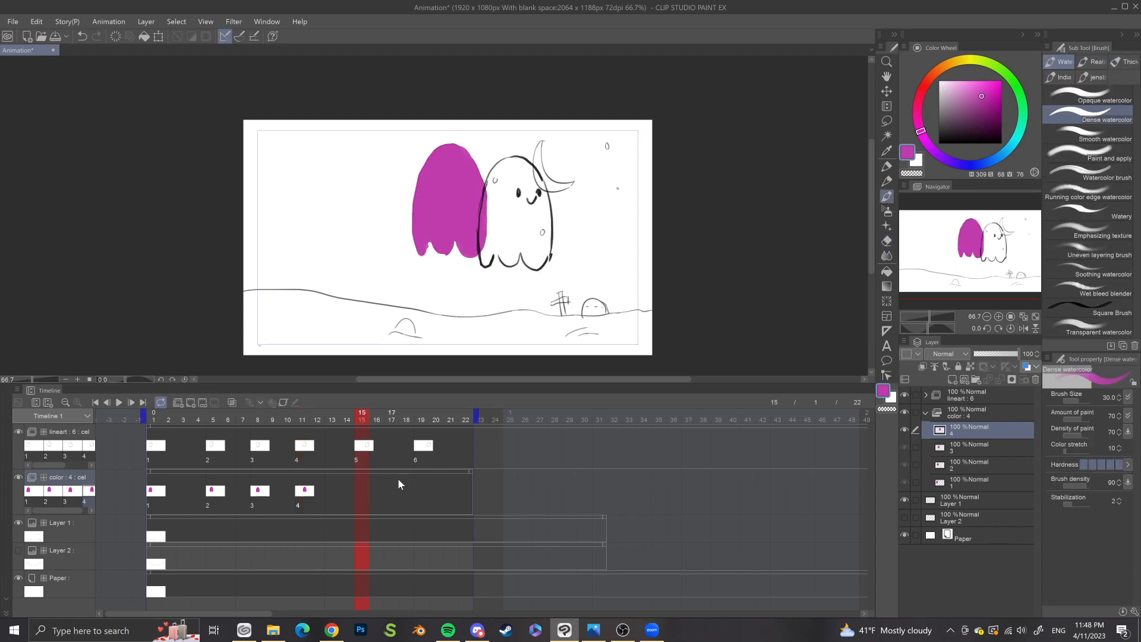
pyautogui.rightClick(978, 433)
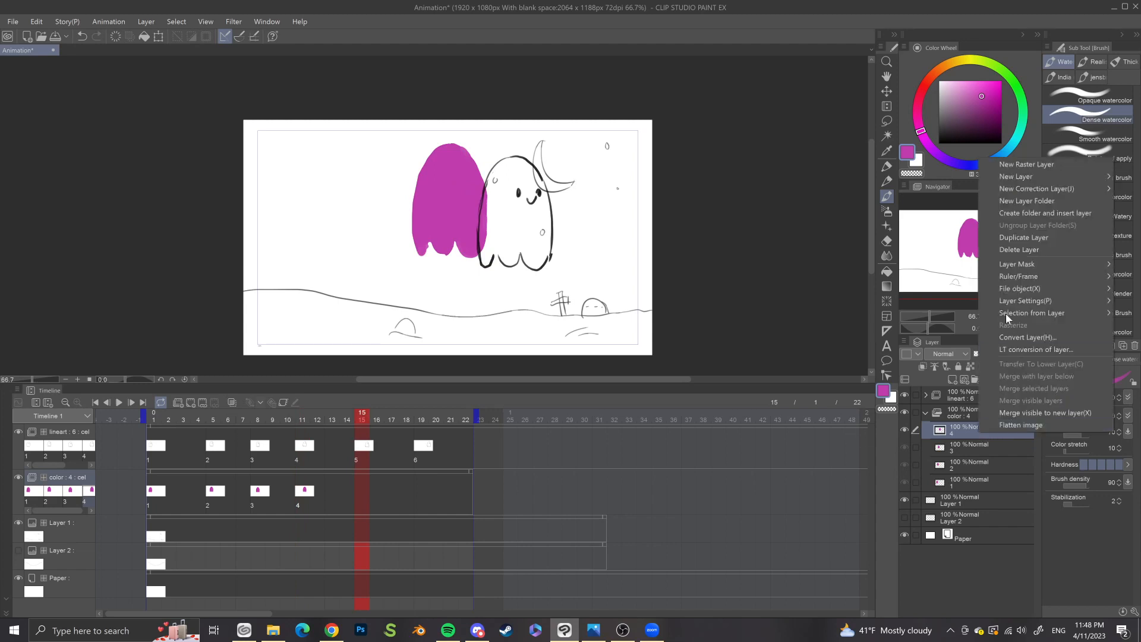
pyautogui.click(1011, 237)
pyautogui.click(203, 401)
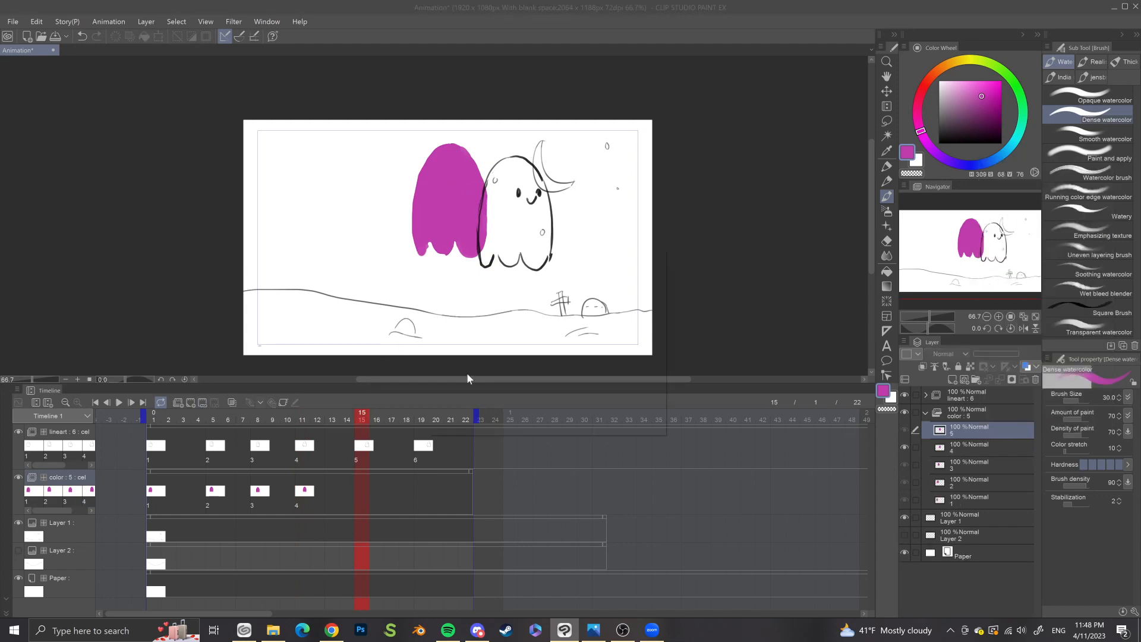
pyautogui.click(540, 320)
pyautogui.click(652, 281)
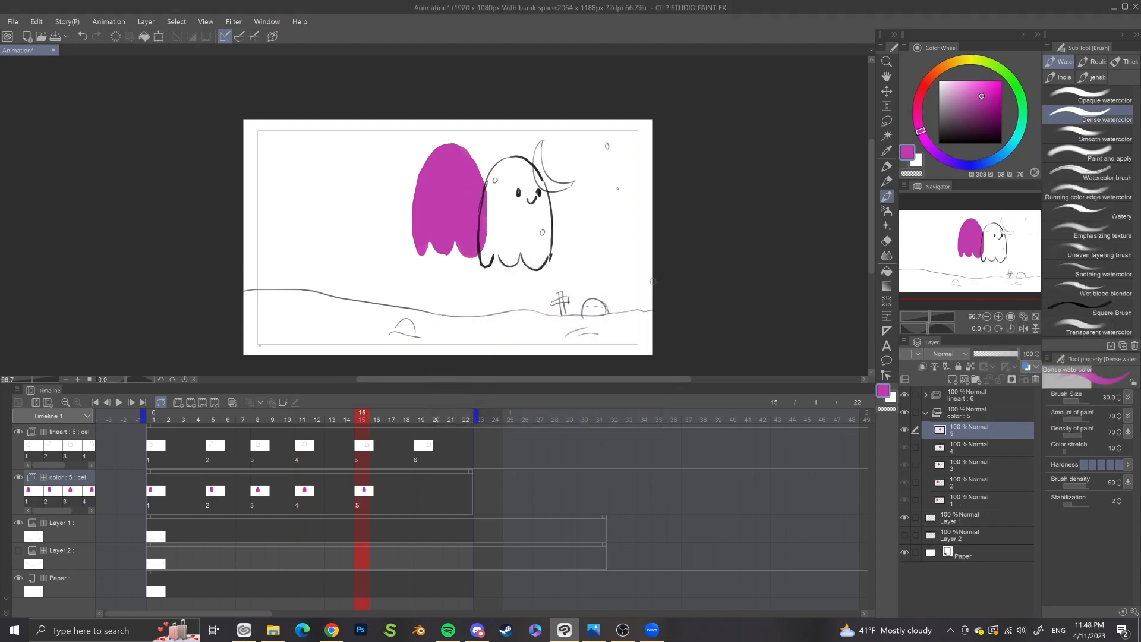
# Step: Move the purple shape on color cel 5 onto the frame 15 ghost outline
pyautogui.hotkey('ctrl', 't')
pyautogui.moveTo(477, 217); pyautogui.dragTo(545, 229)
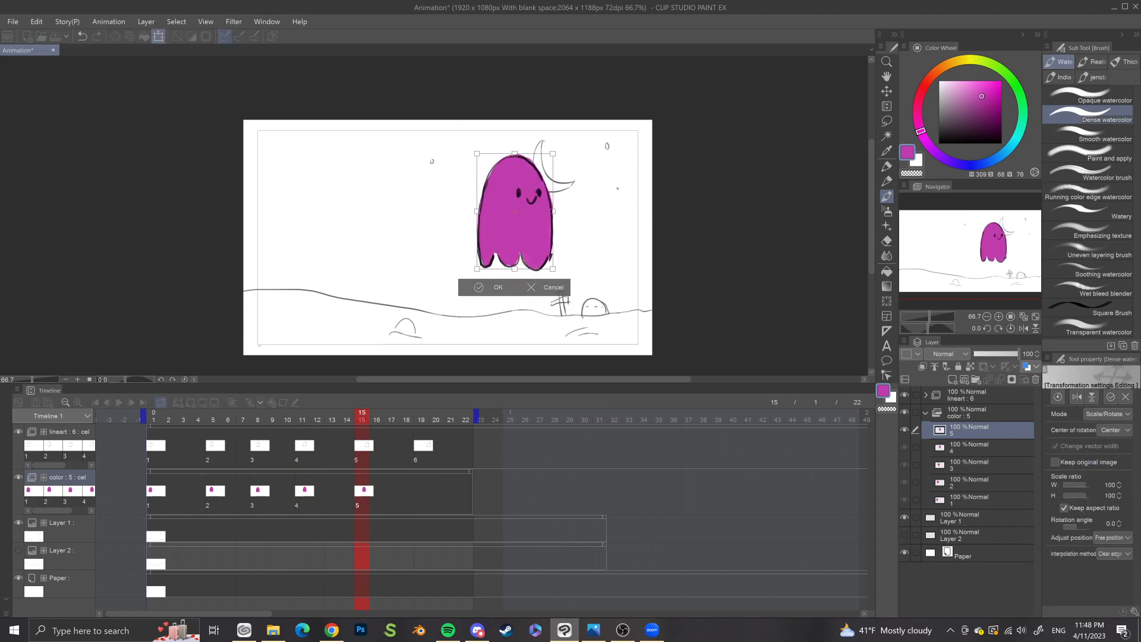
pyautogui.press('Return')
# Step: Duplicate color cel 5 and assign the copy, cel 6, to frame 19 on the timeline
pyautogui.click(422, 493)
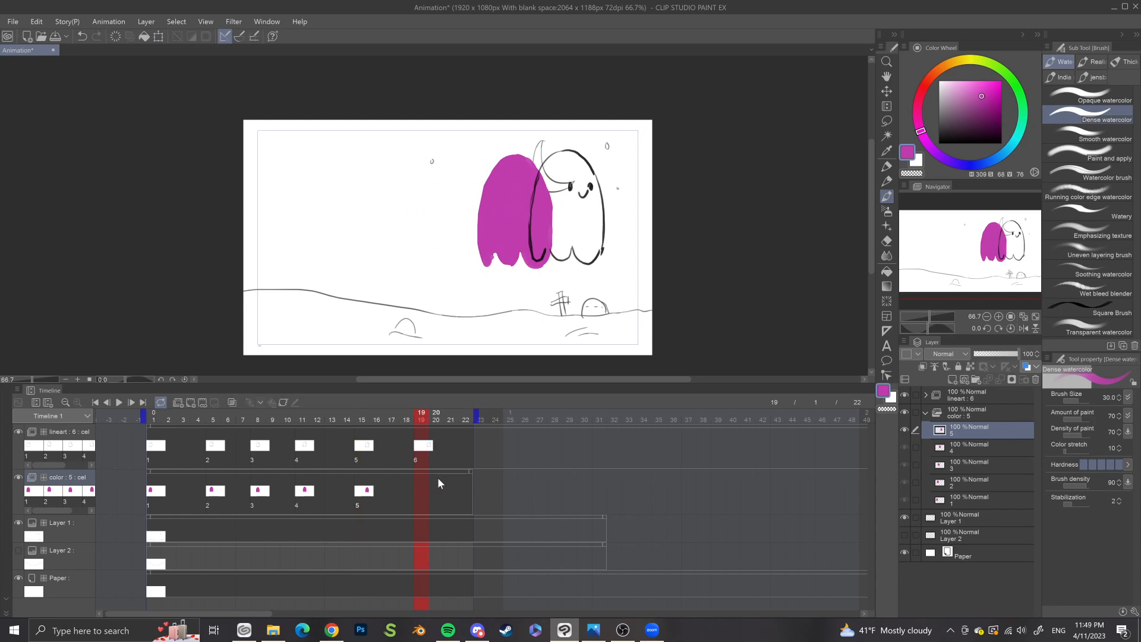
pyautogui.rightClick(950, 433)
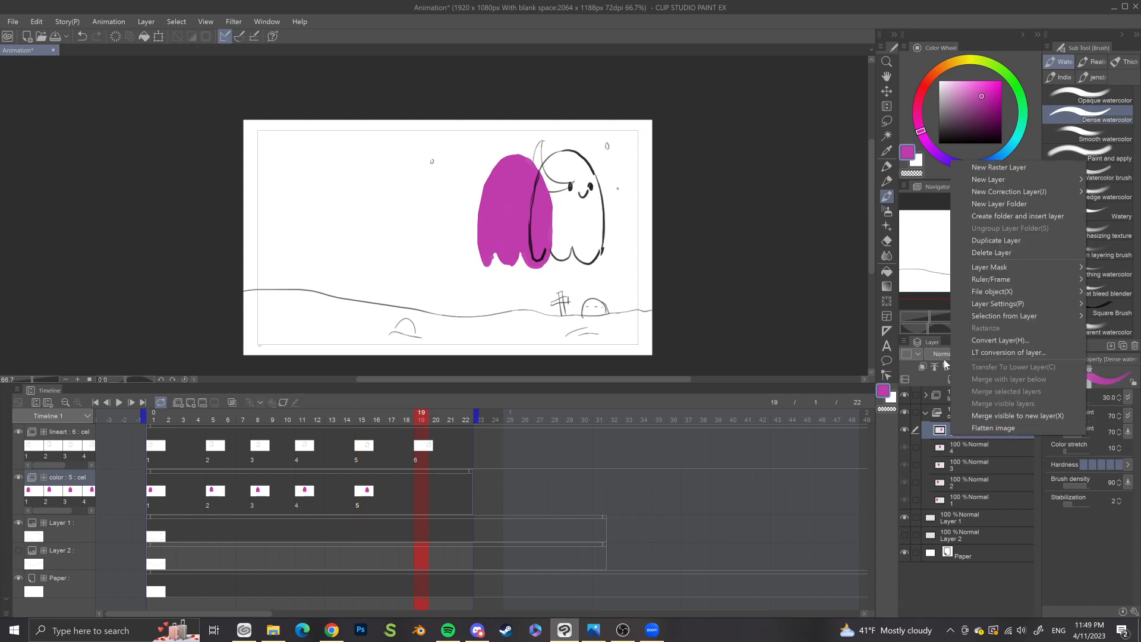
pyautogui.click(1000, 240)
pyautogui.click(202, 402)
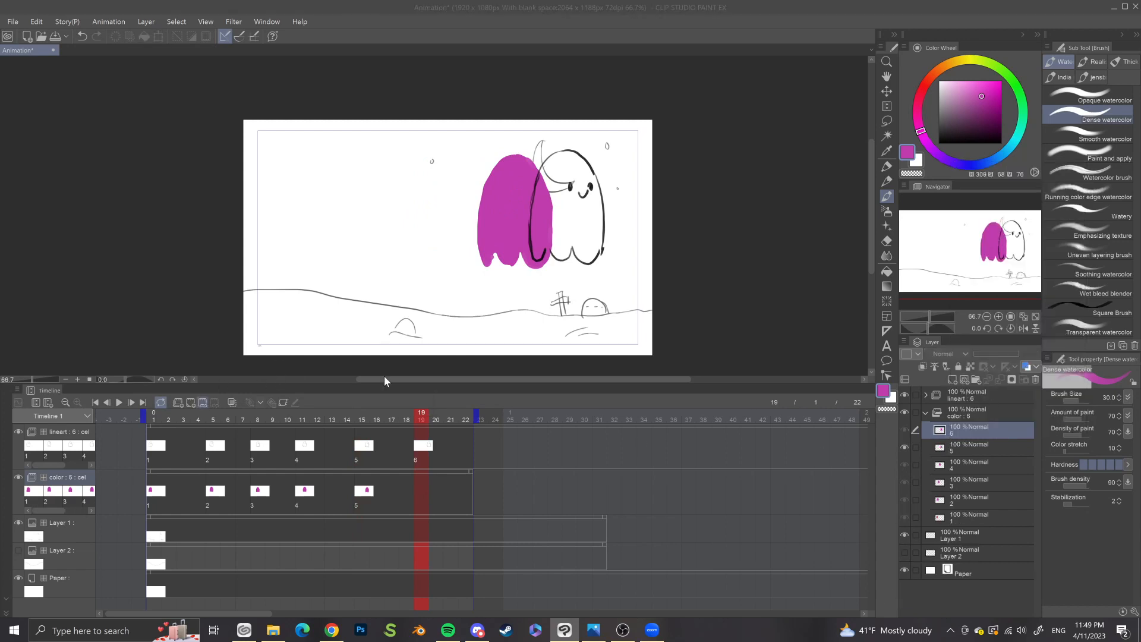
pyautogui.click(587, 330)
pyautogui.click(623, 277)
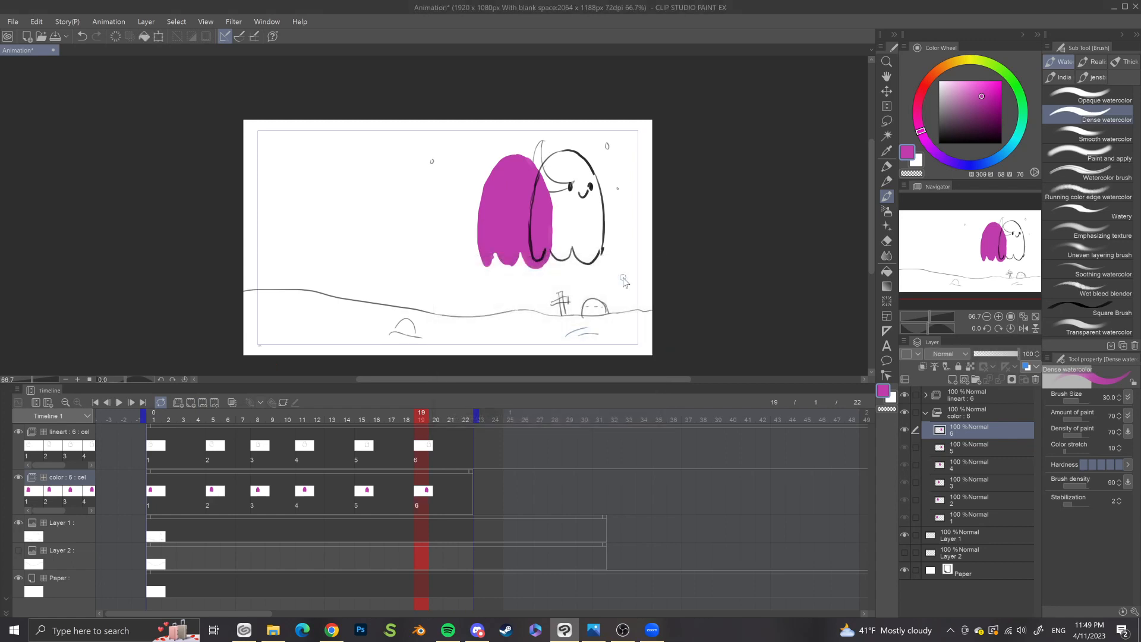
# Step: Move the purple shape on color cel 6 onto the frame 19 ghost outline
pyautogui.hotkey('ctrl', 't')
pyautogui.moveTo(543, 253); pyautogui.dragTo(592, 245)
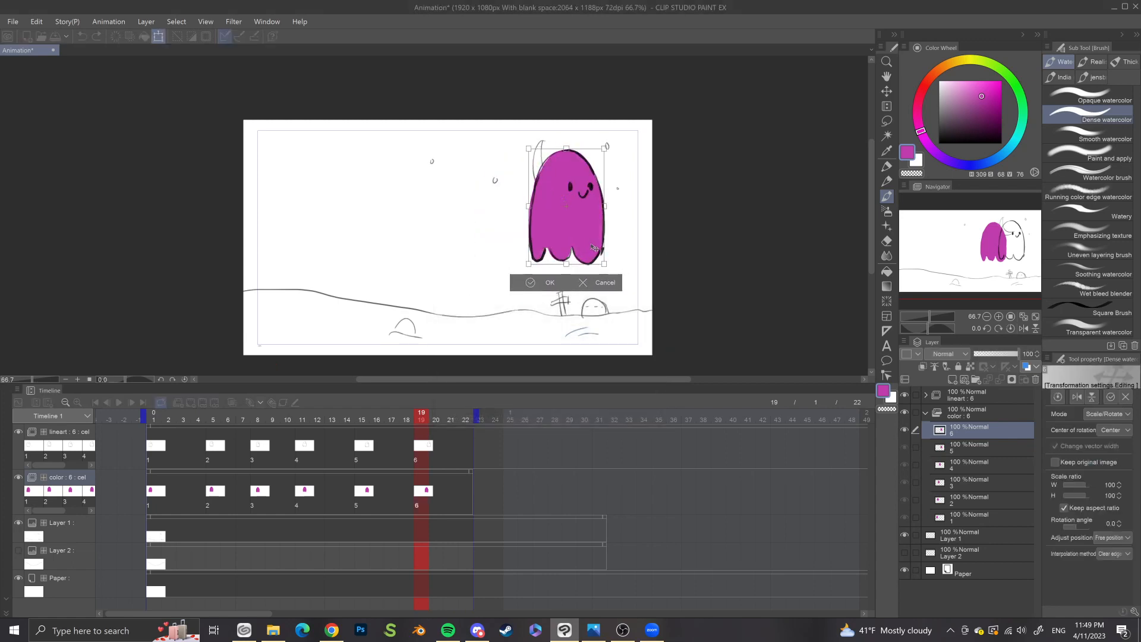
pyautogui.press('Return')
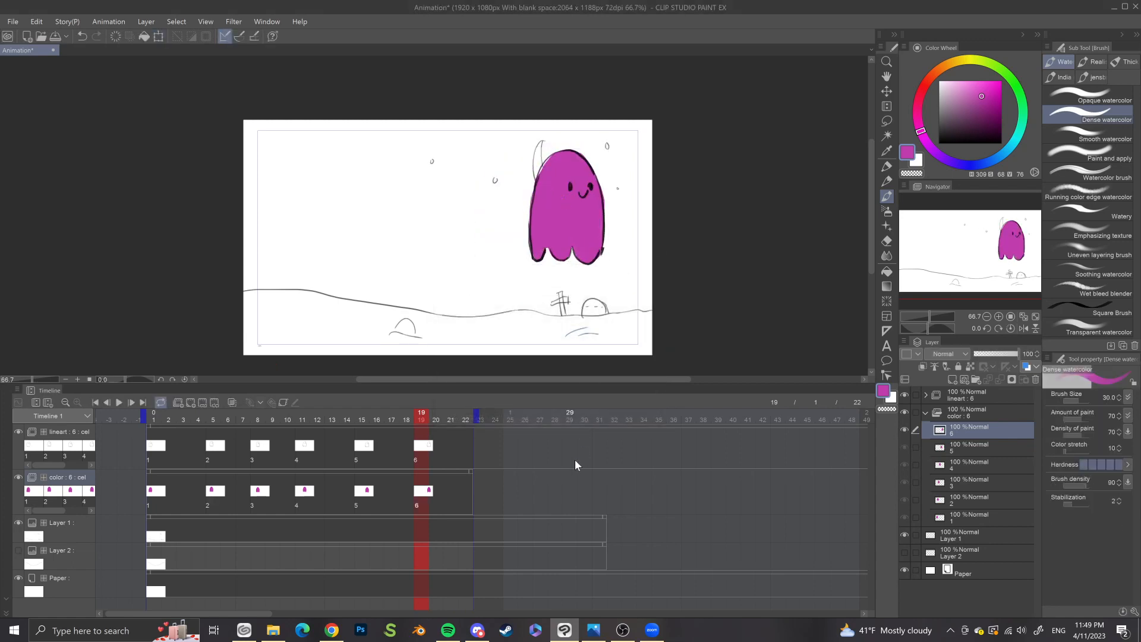
# Step: Play the coloured ghost animation from the first frame to check it, then stop playback
pyautogui.click(147, 415)
pyautogui.click(120, 404)
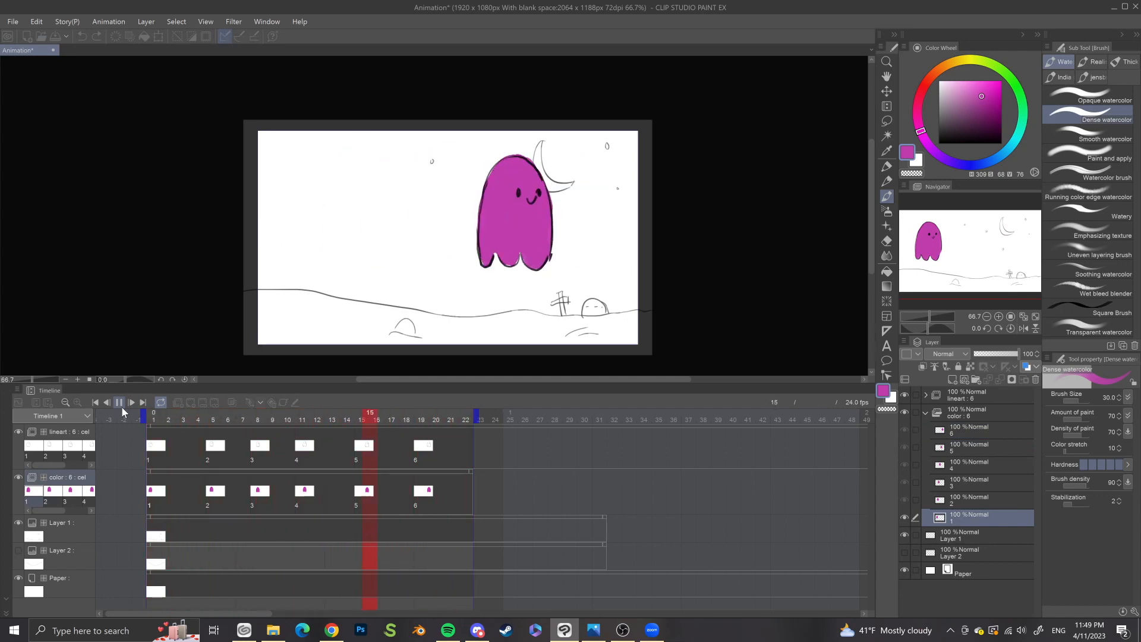
pyautogui.click(122, 406)
# Step: Export the coloured animation as an animated GIF named lilghostiecolor, covering frames 1 to 22 at 560 x 315 px and 24 fps
pyautogui.click(12, 21)
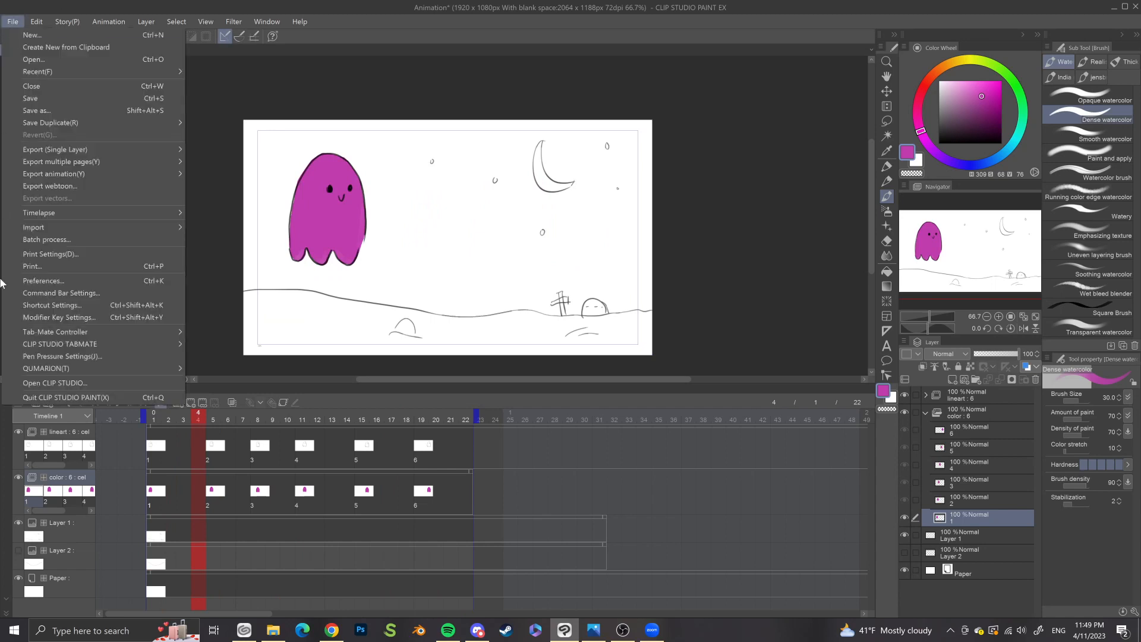
pyautogui.moveTo(81, 172)
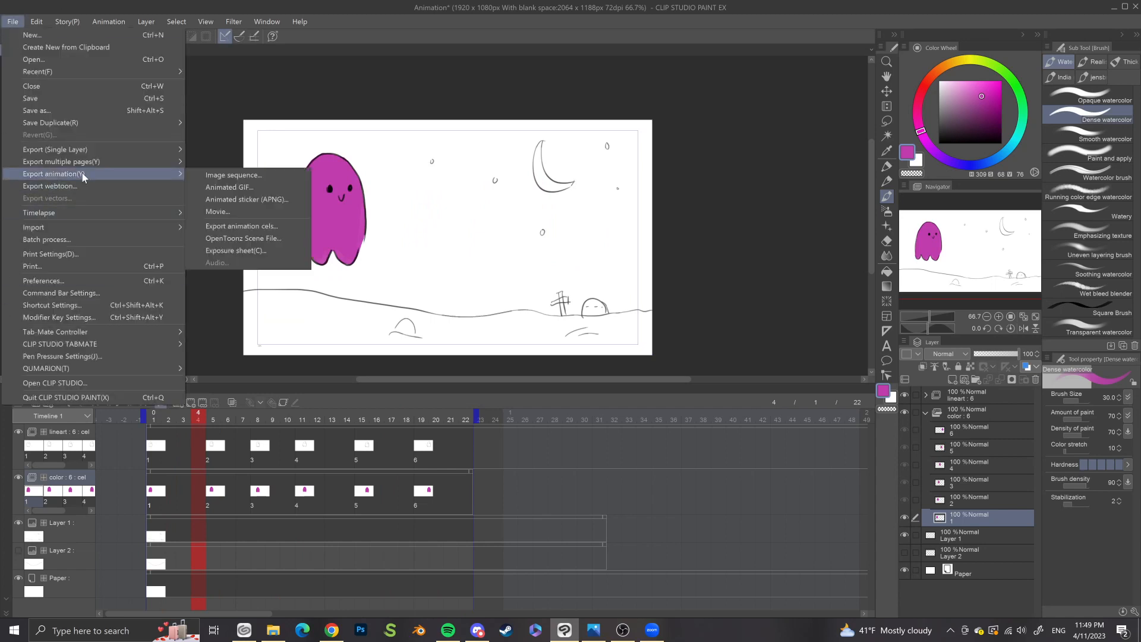
pyautogui.click(231, 188)
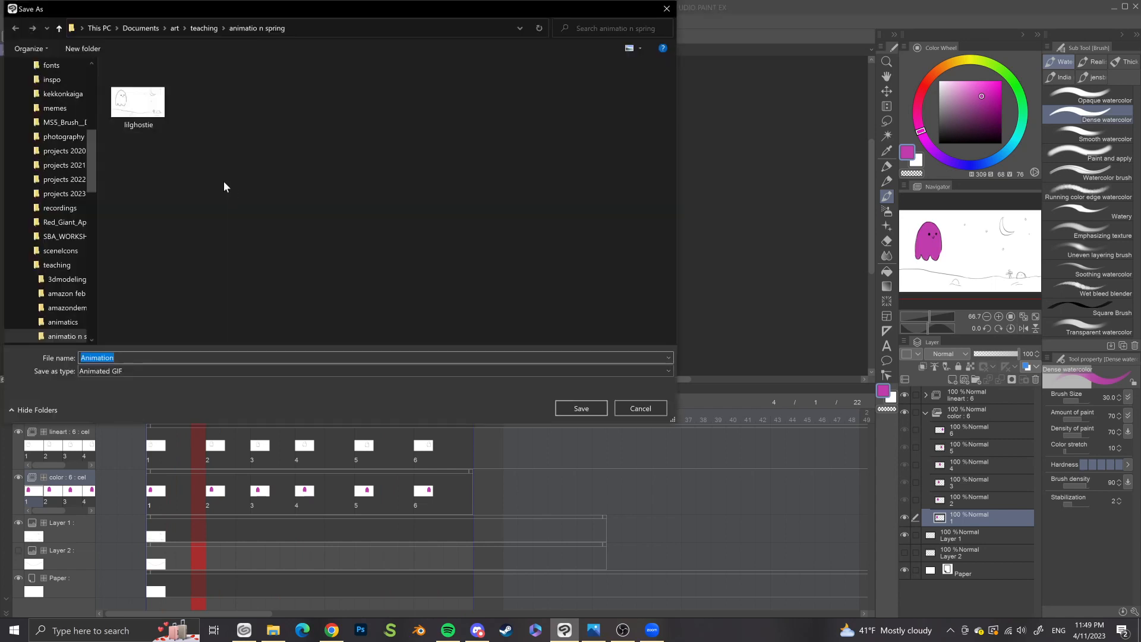
pyautogui.write('lilghostiecolor')
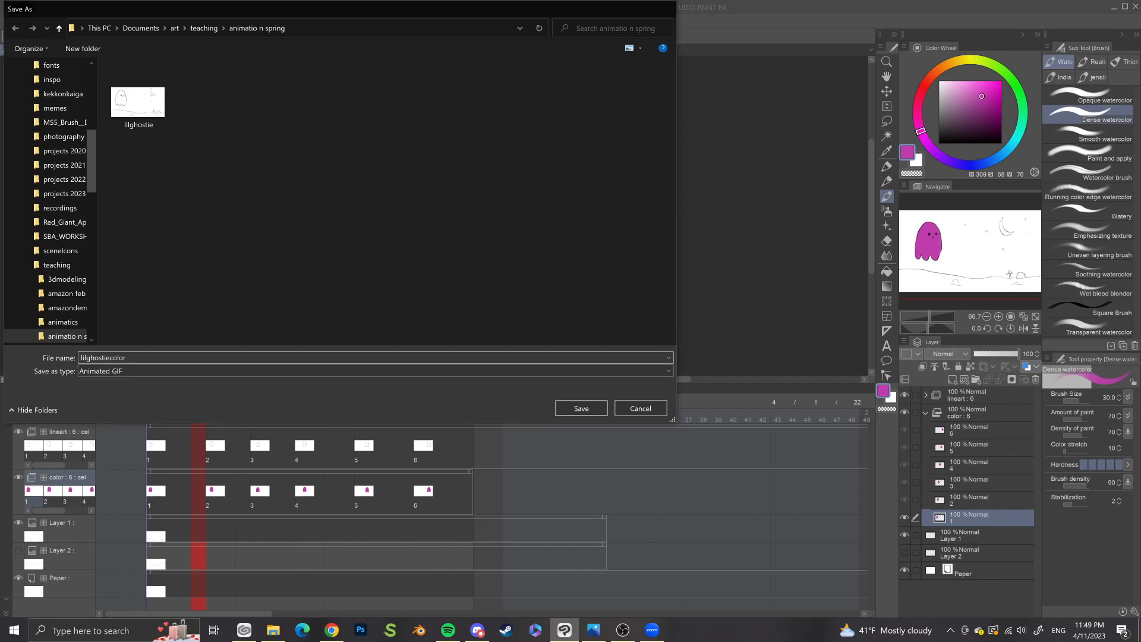
pyautogui.press('Return')
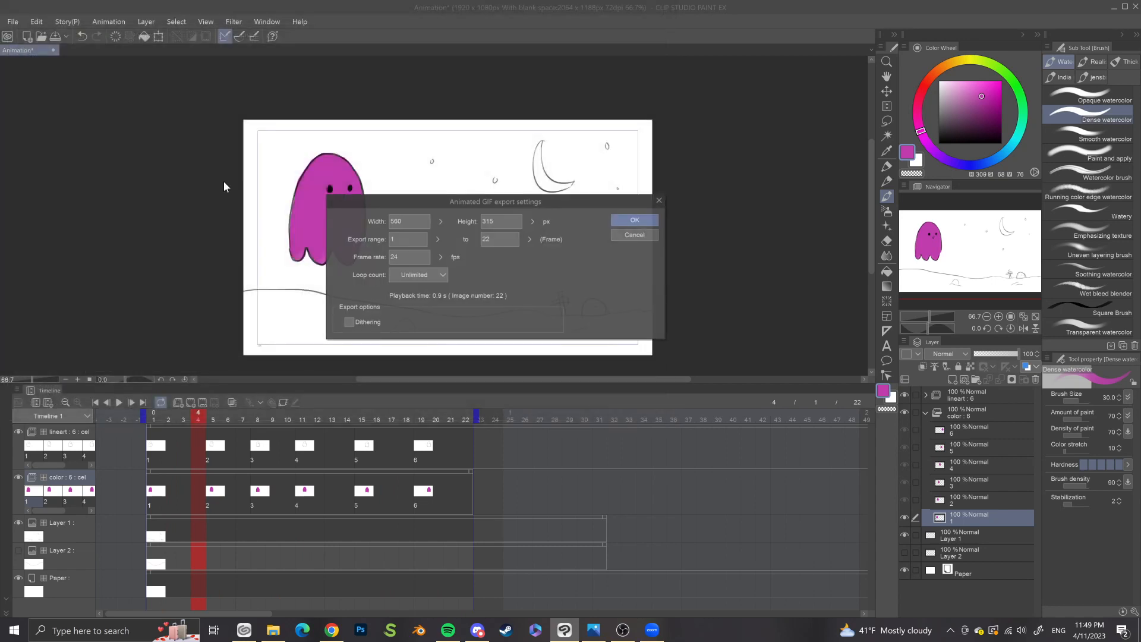
pyautogui.press('Return')
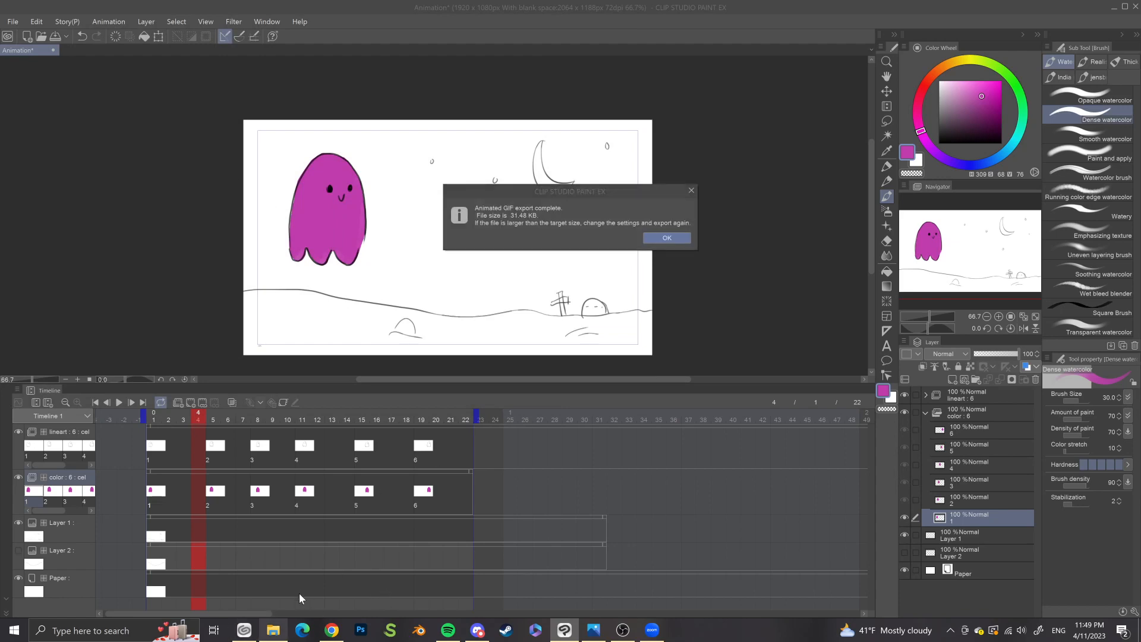
# Step: Open lilghostiecolor.gif from the export folder in the image viewer to check its playback, close it, and dismiss the export message
pyautogui.rightClick(272, 629)
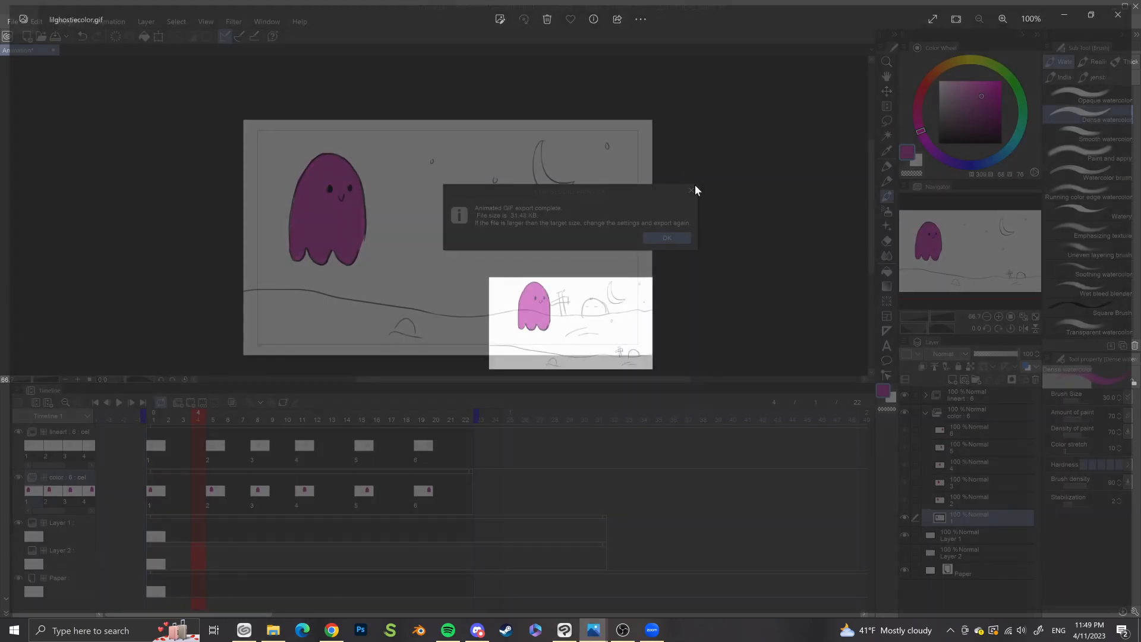
pyautogui.scroll(3, 628, 273)
pyautogui.scroll(1, 628, 272)
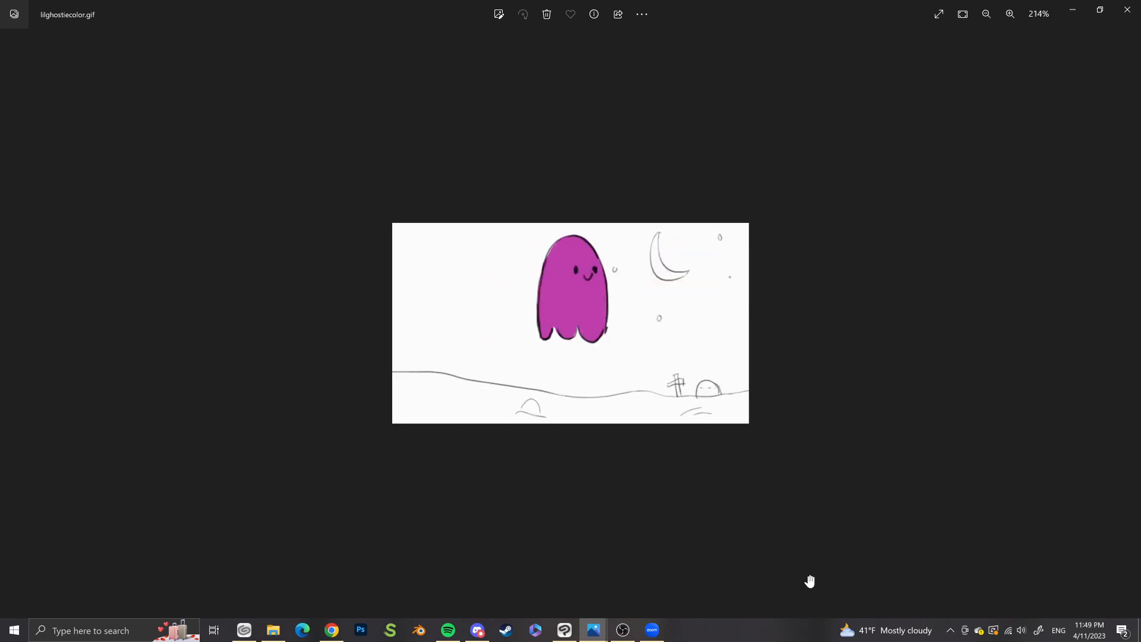
pyautogui.click(1127, 9)
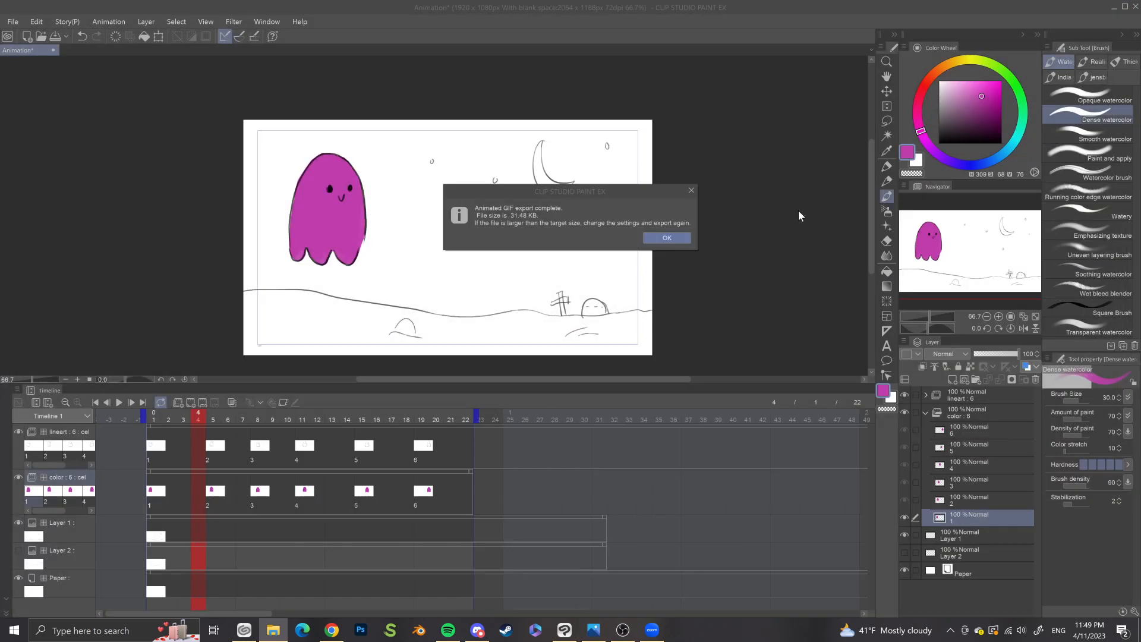
pyautogui.click(667, 238)
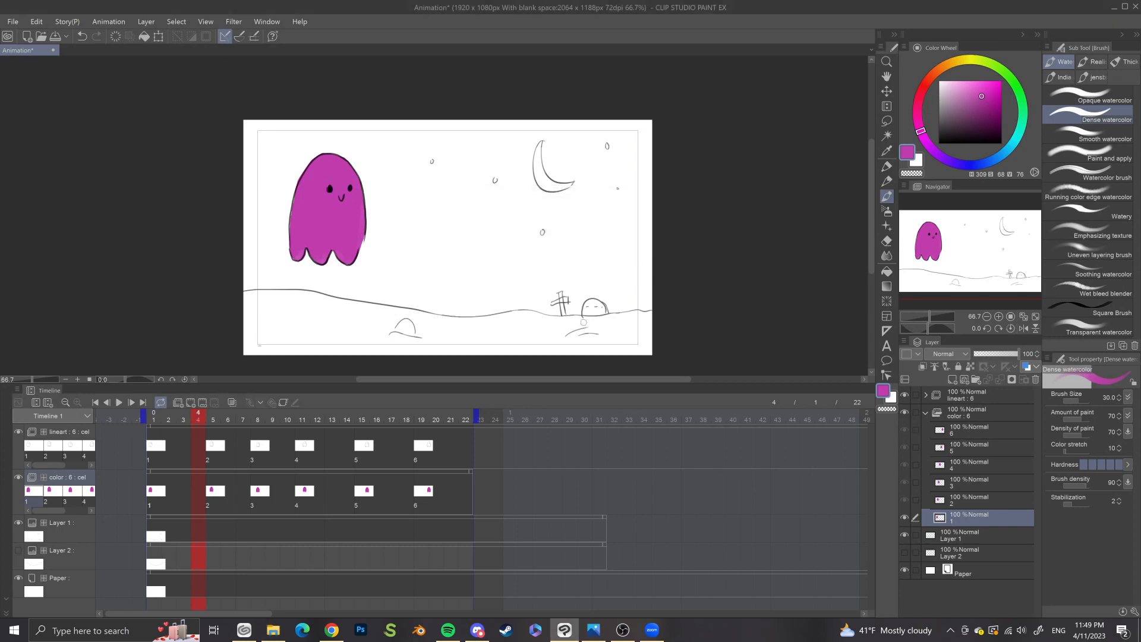